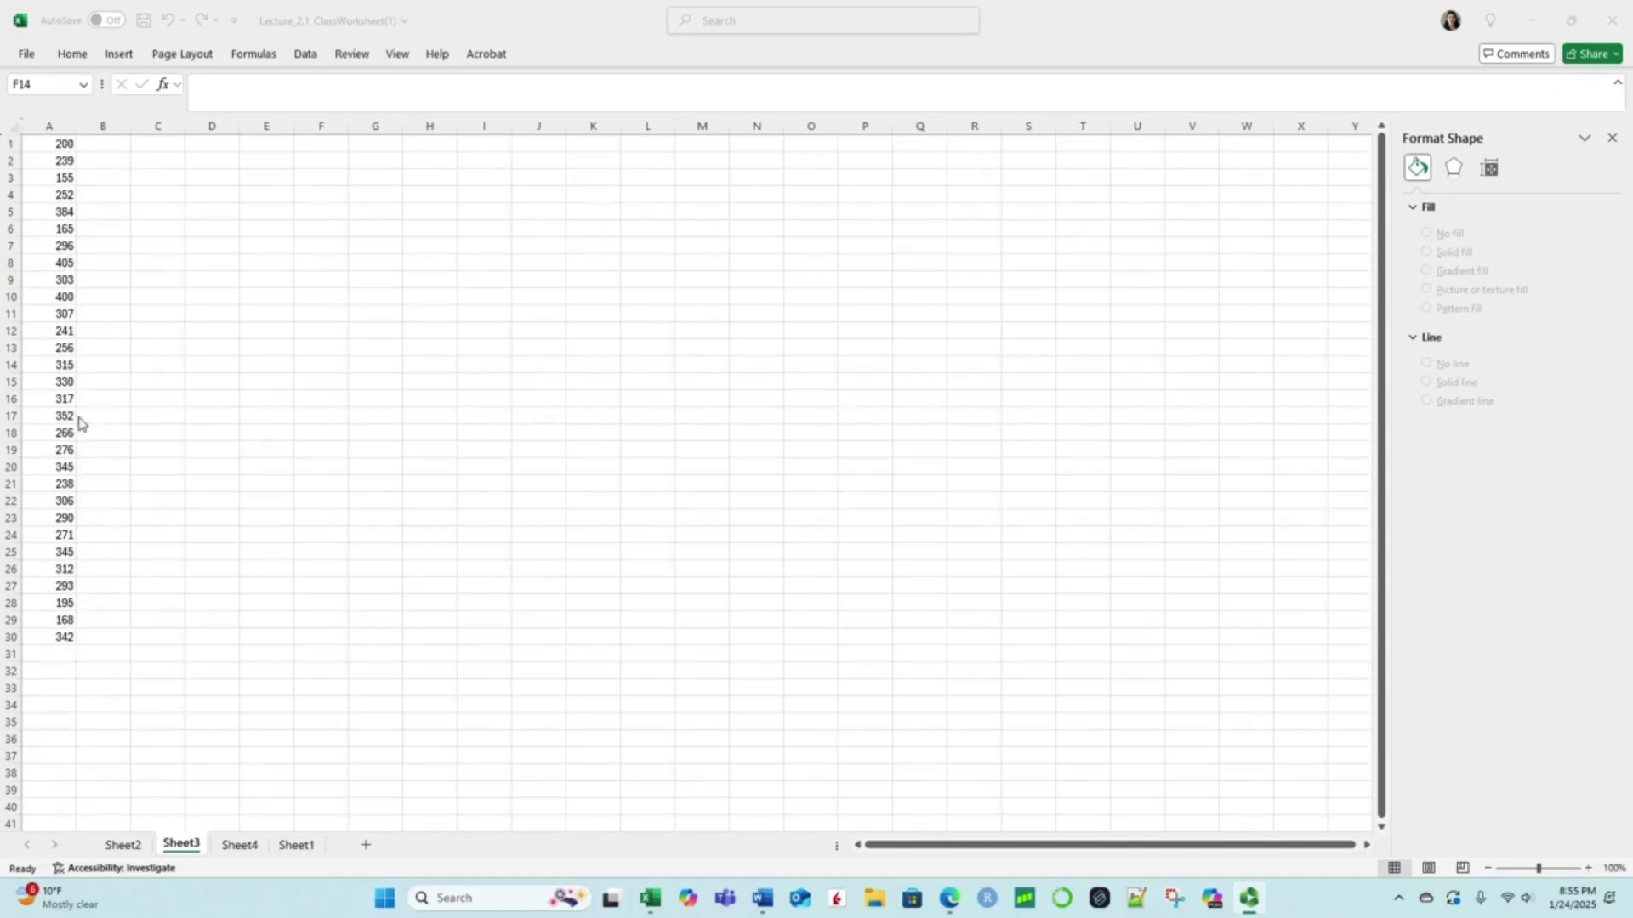
Step: Sort the numbers in column A from smallest to largest
{"action": "left_click", "coordinate": [59, 125]}
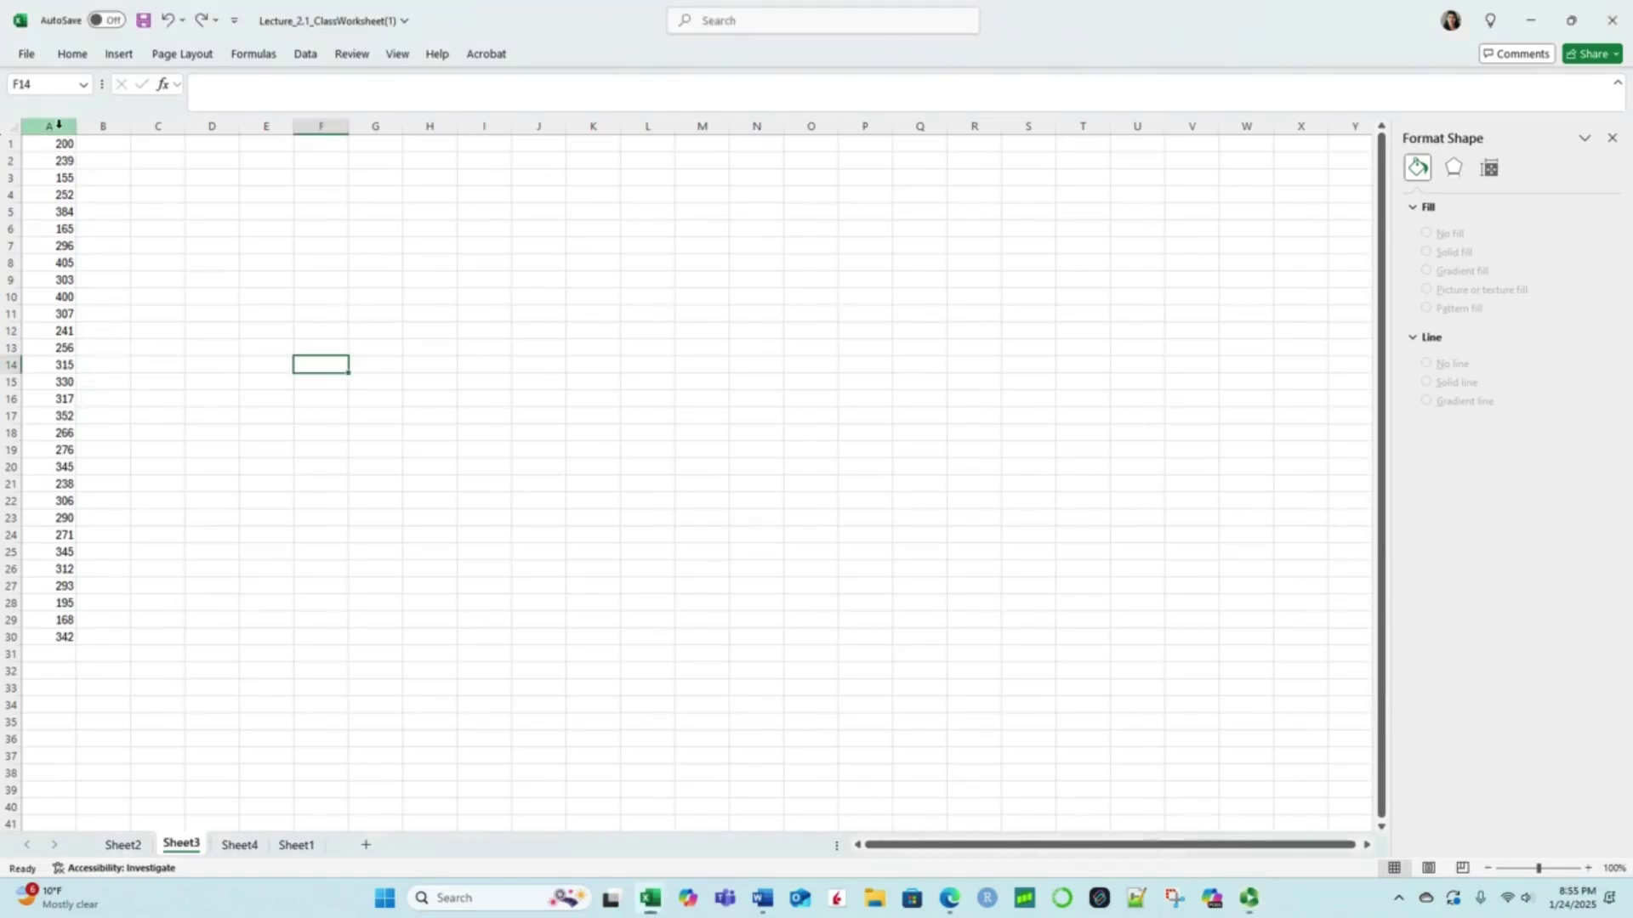
{"action": "left_click", "coordinate": [61, 127]}
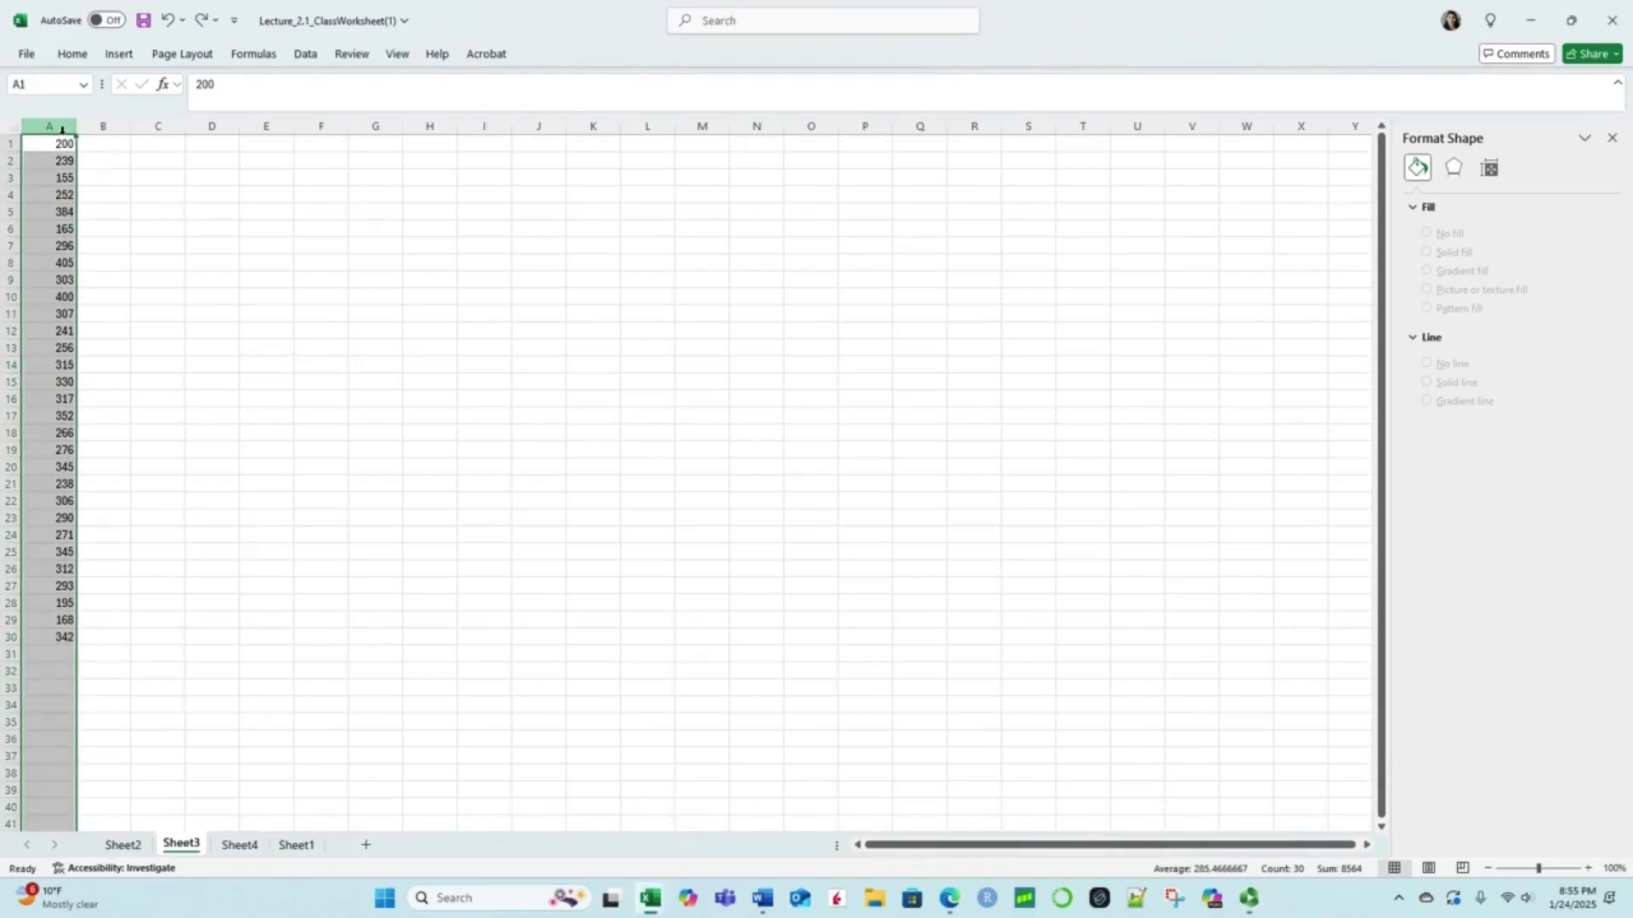
{"action": "left_click", "coordinate": [304, 55]}
{"action": "double_click", "coordinate": [304, 54]}
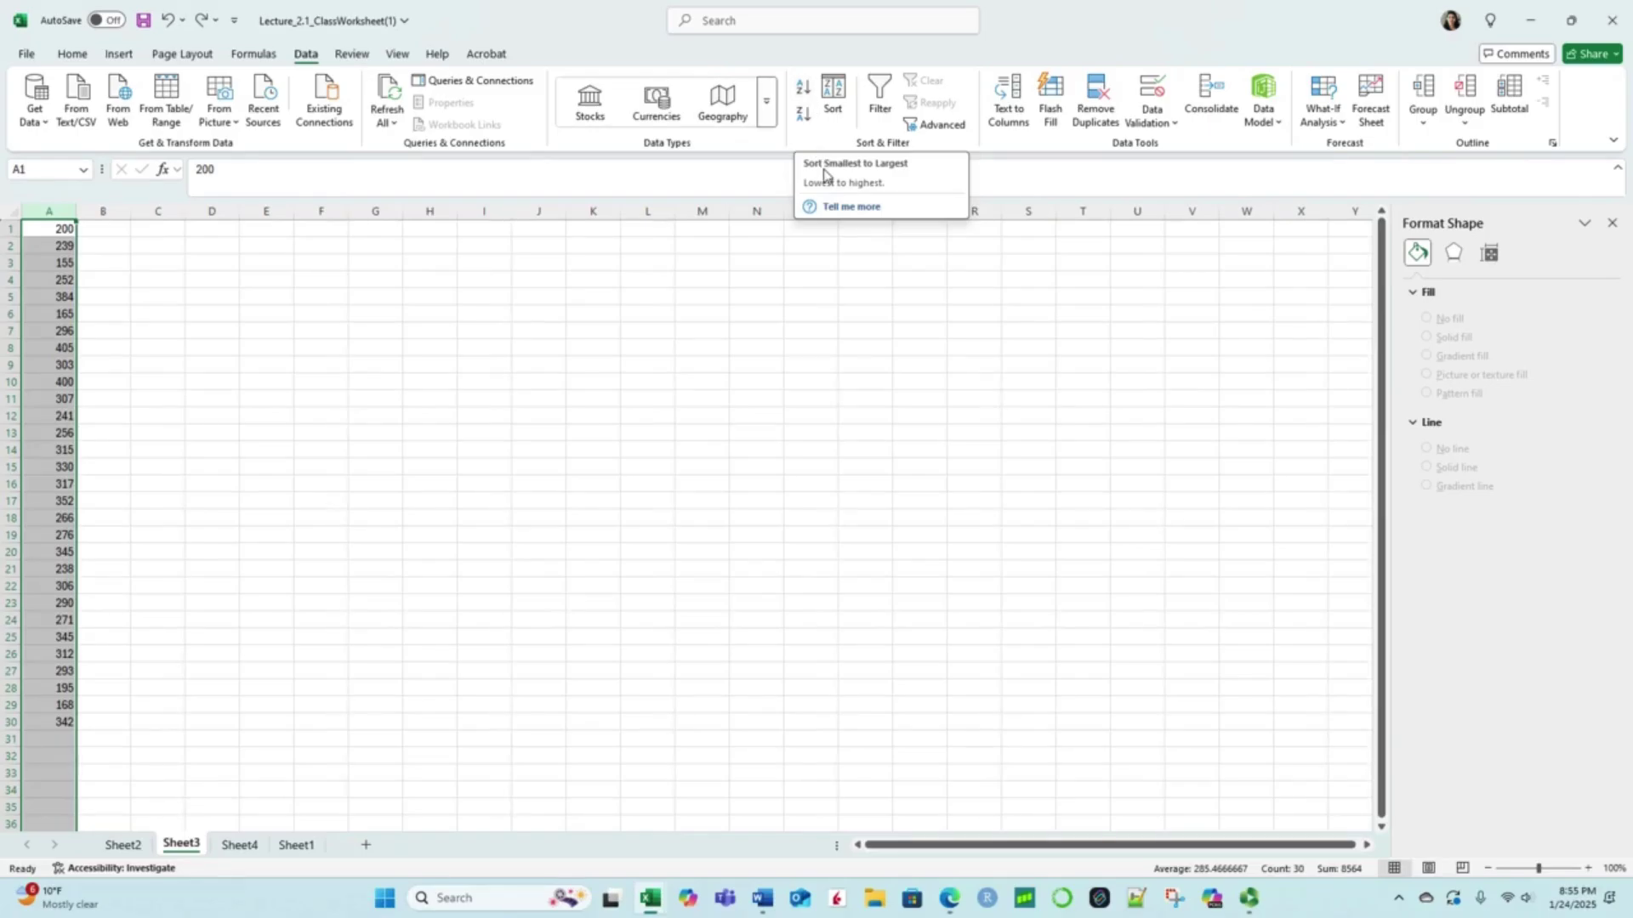
{"action": "left_click", "coordinate": [803, 88]}
{"action": "left_click", "coordinate": [97, 233]}
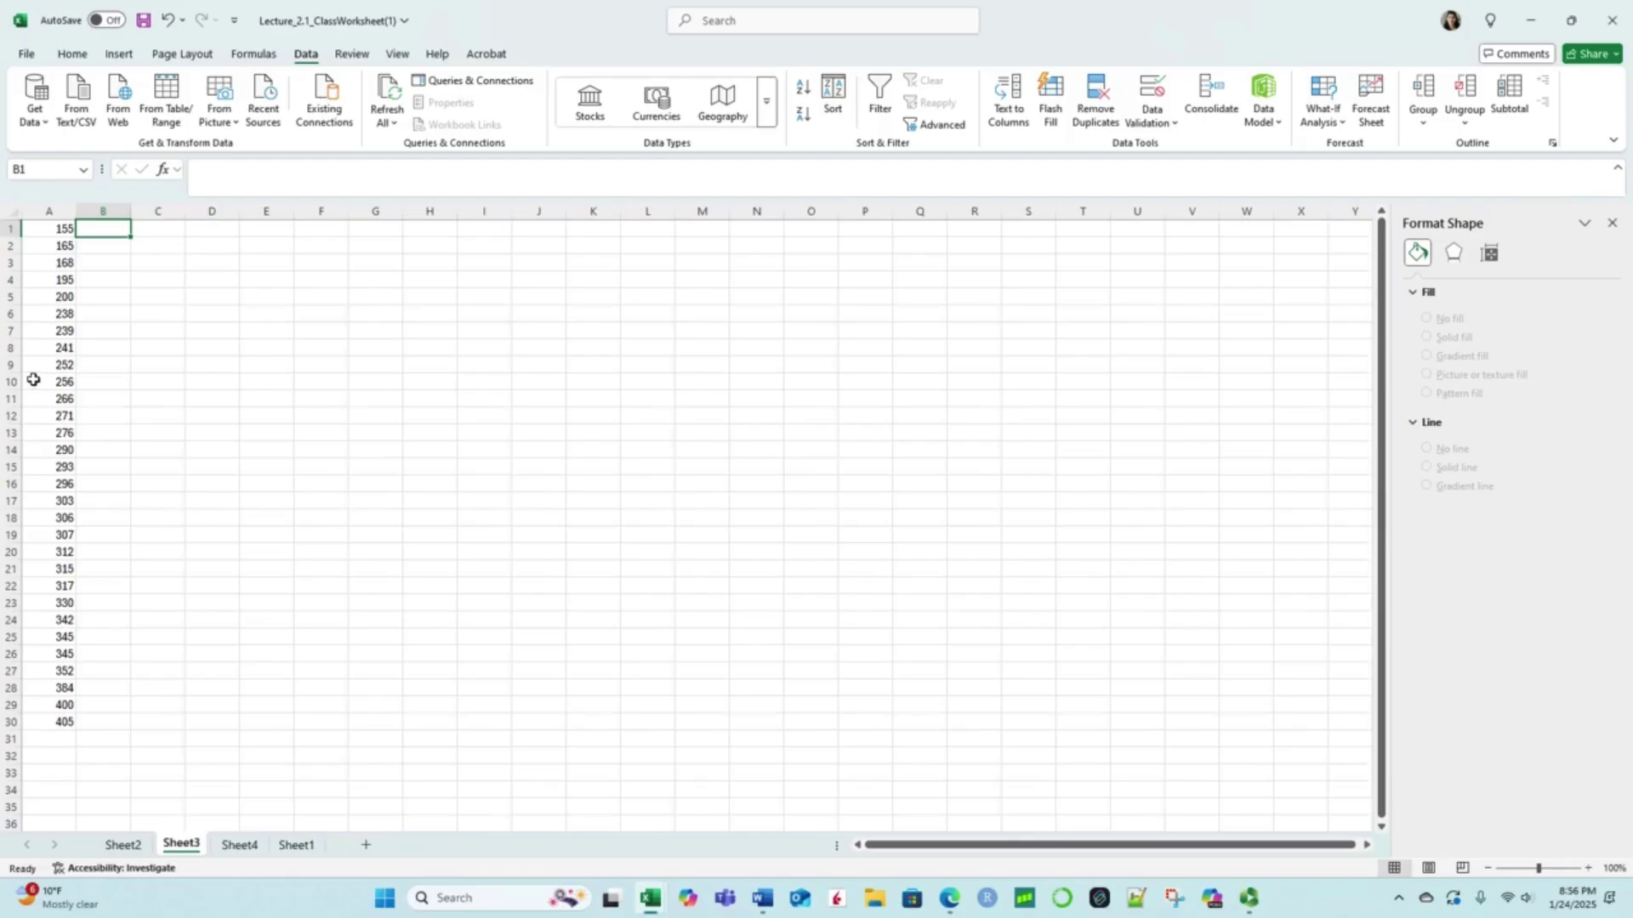
Step: Enter the labels Min, Max and Range in cells E1 through E3
{"action": "left_click", "coordinate": [256, 233]}
{"action": "type", "text": "Min"}
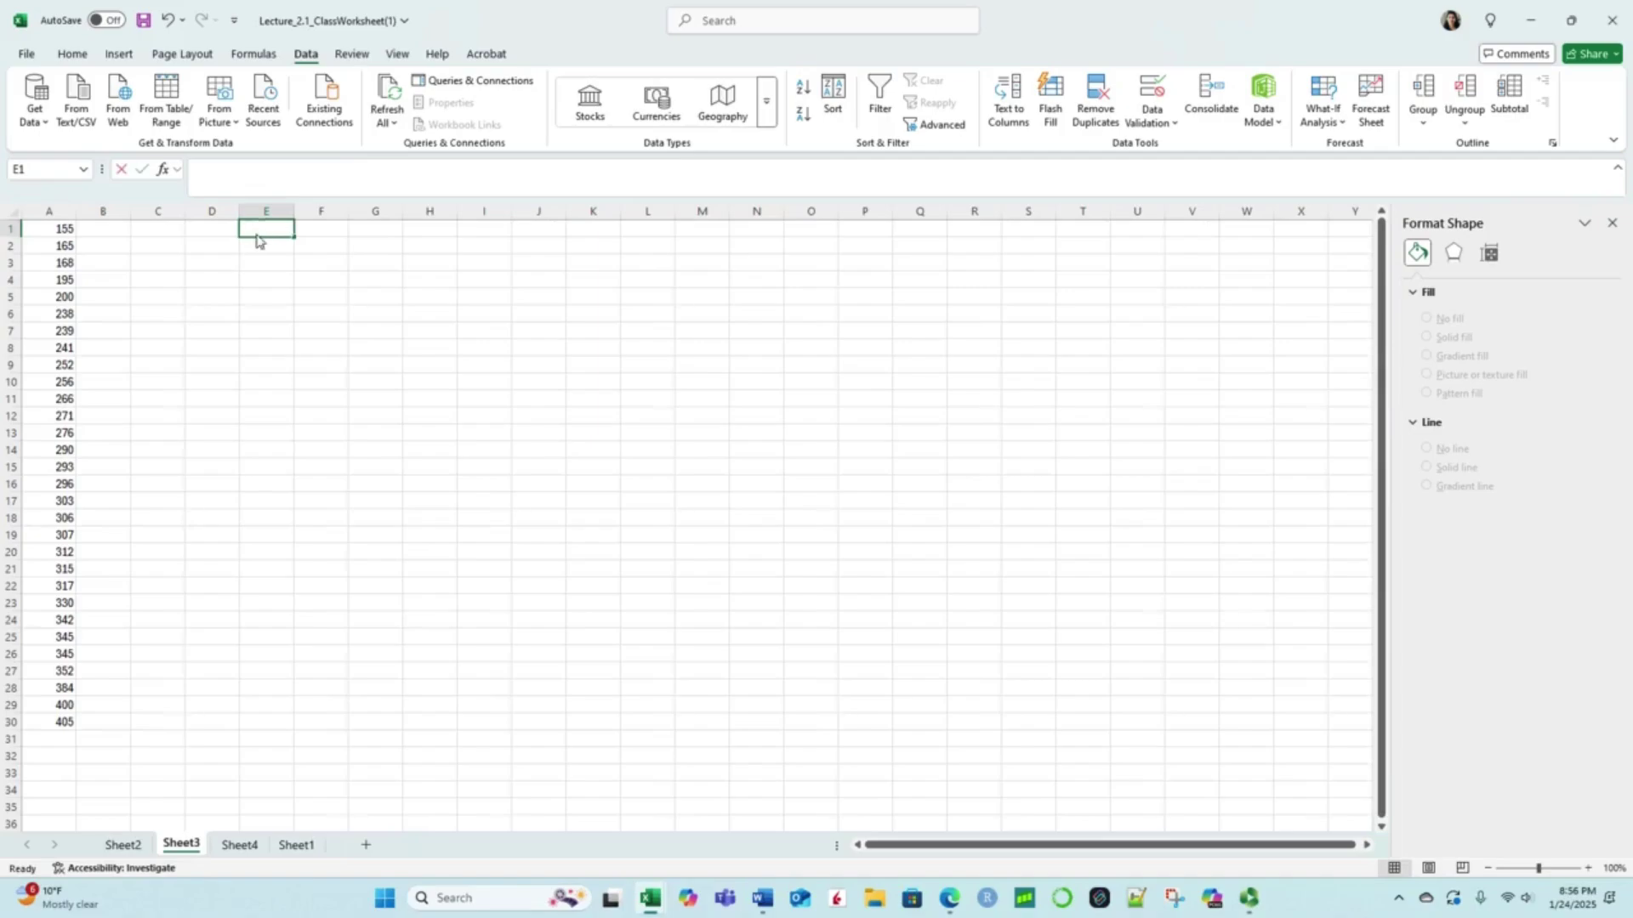
{"action": "key", "text": "Return"}
{"action": "type", "text": "M"}
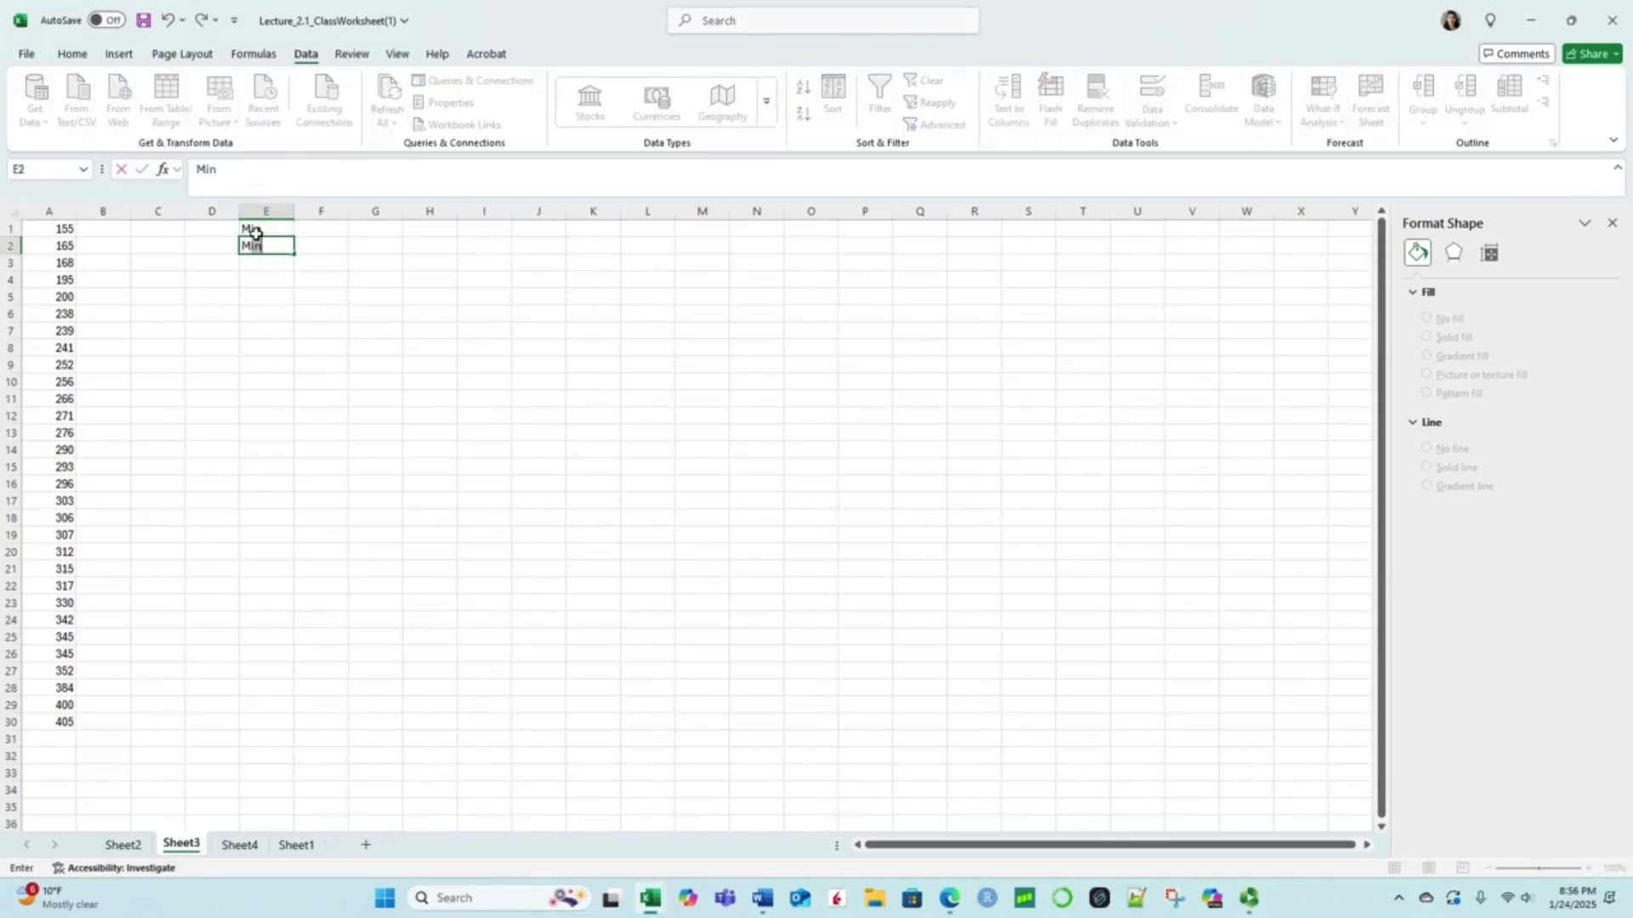
{"action": "type", "text": "ax"}
{"action": "key", "text": "Return"}
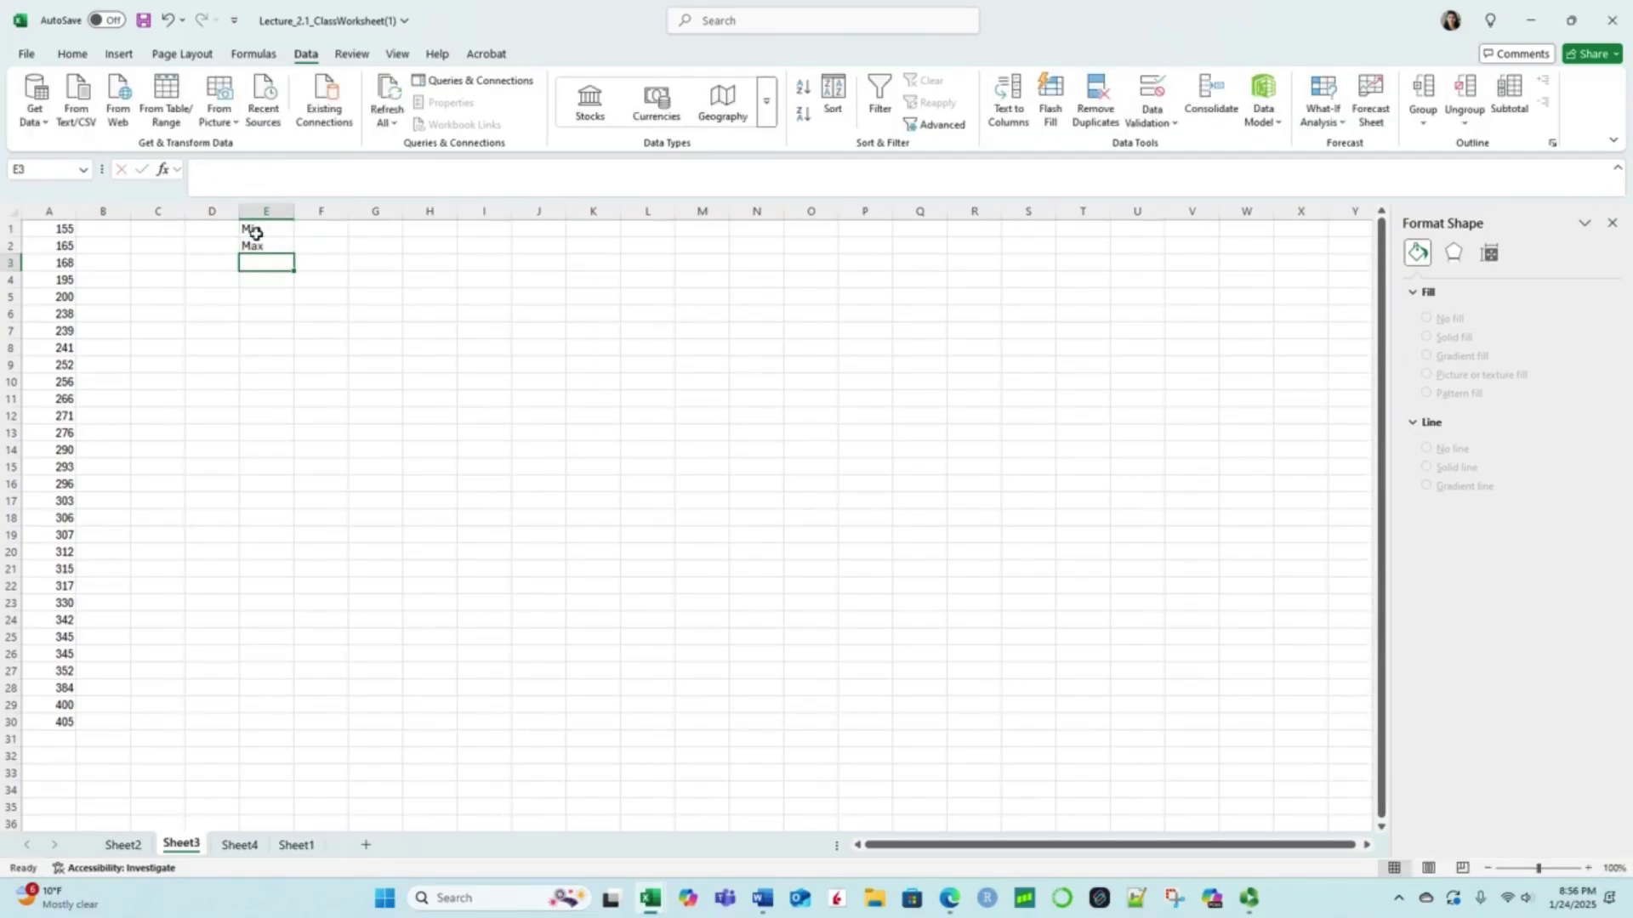
{"action": "type", "text": "Range"}
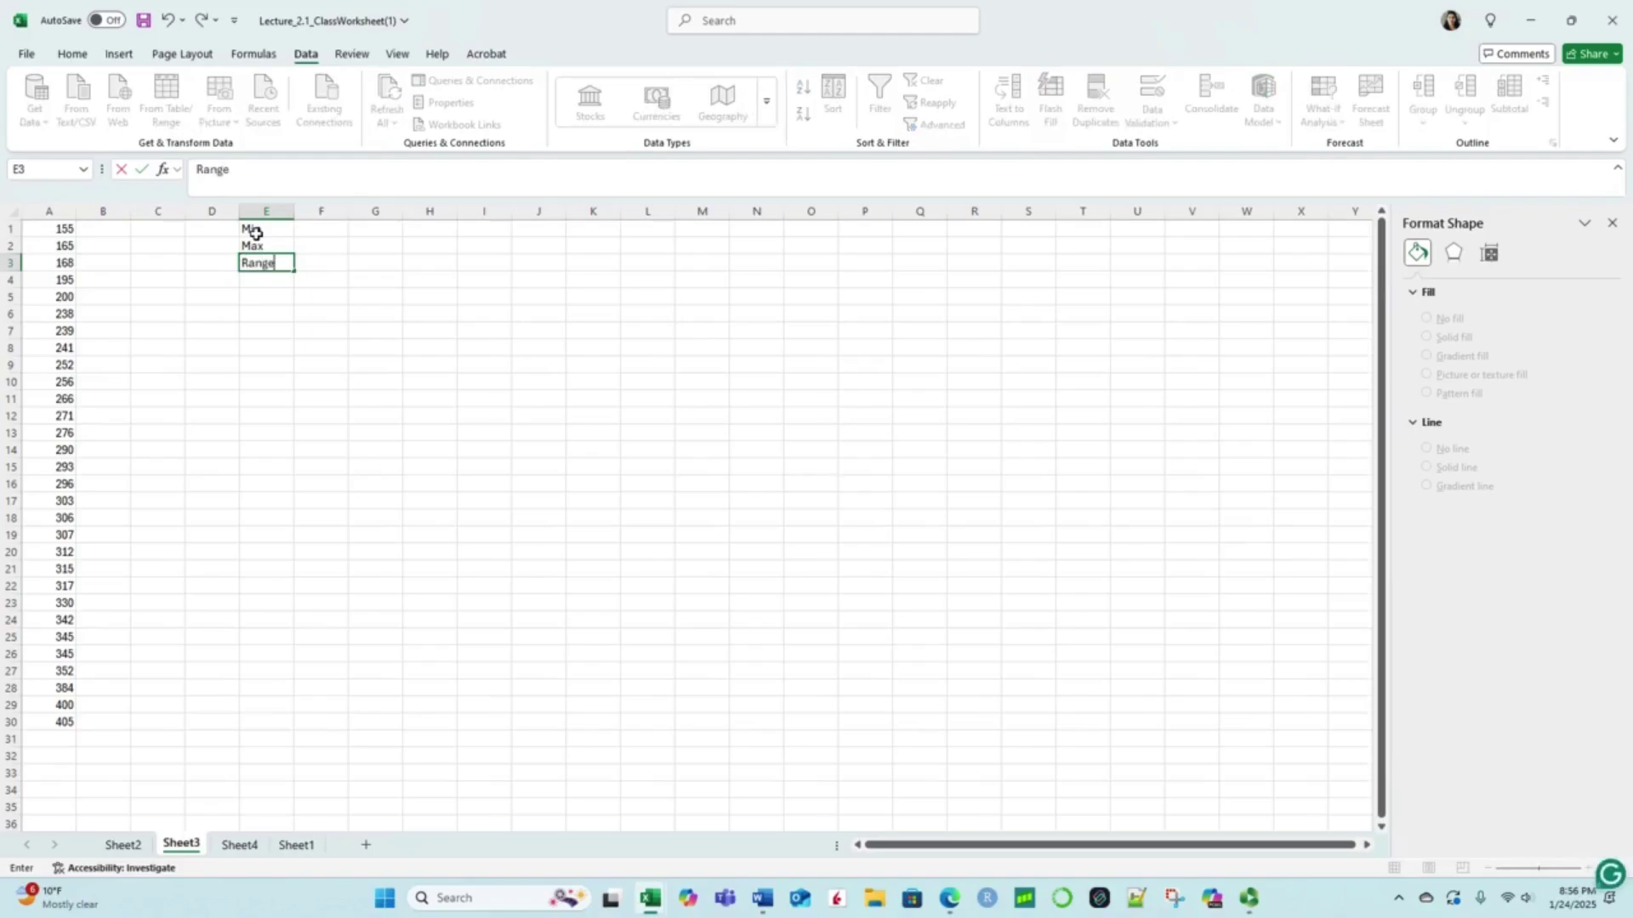
{"action": "key", "text": "Return"}
Step: Add the labels #Classes in cell E4 and ClassWidth in cell E5
{"action": "type", "text": "#"}
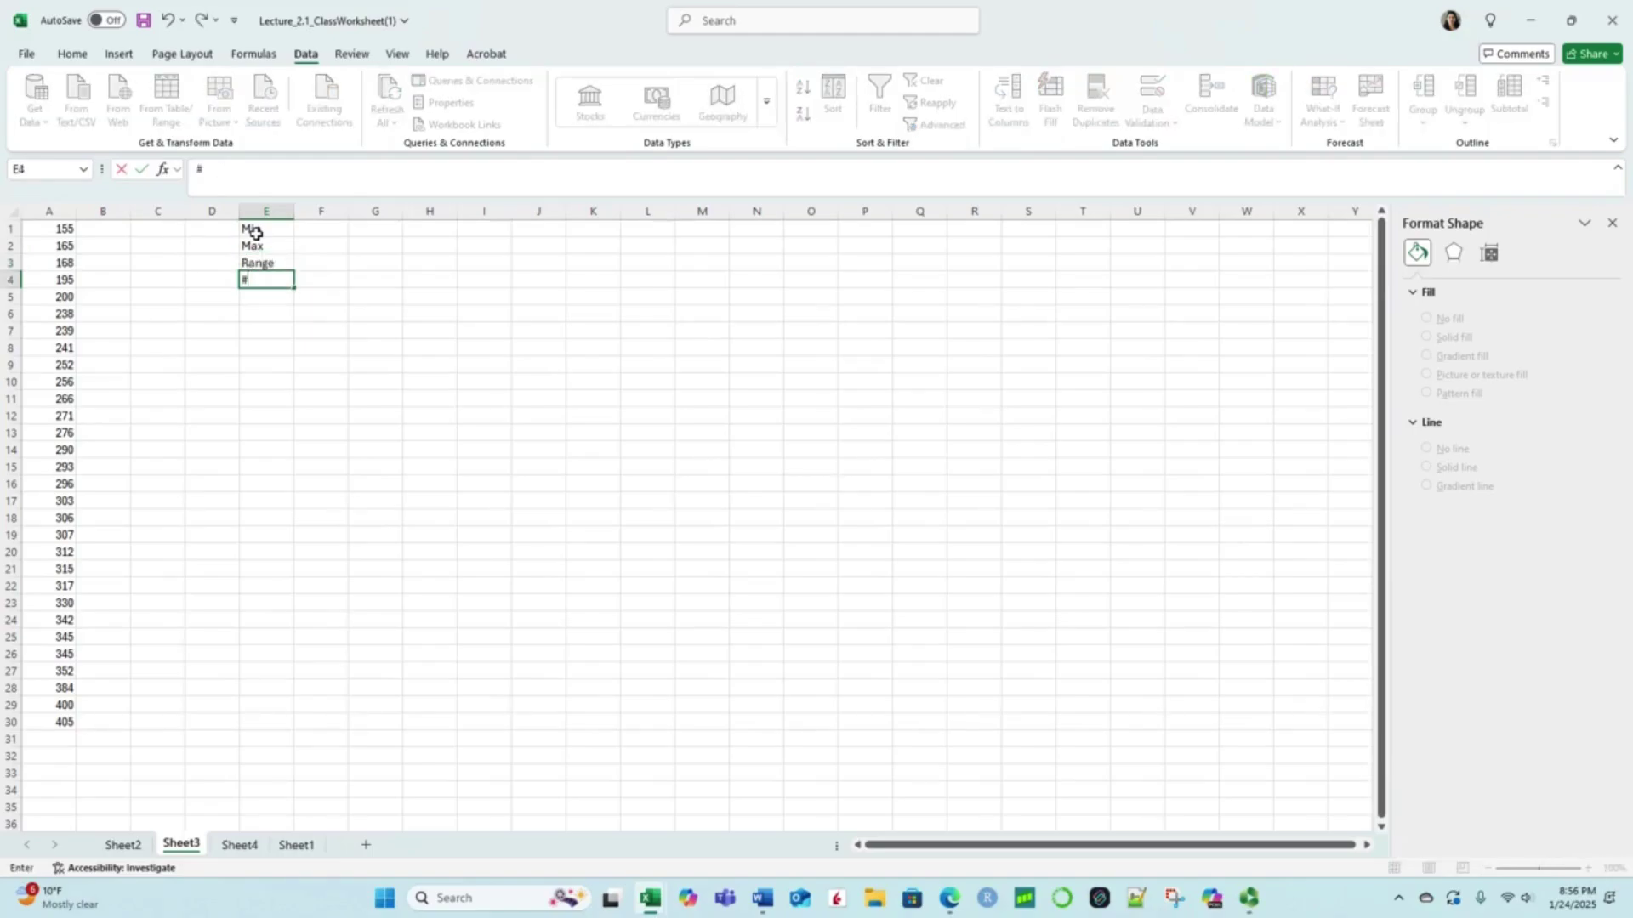
{"action": "type", "text": "Classes"}
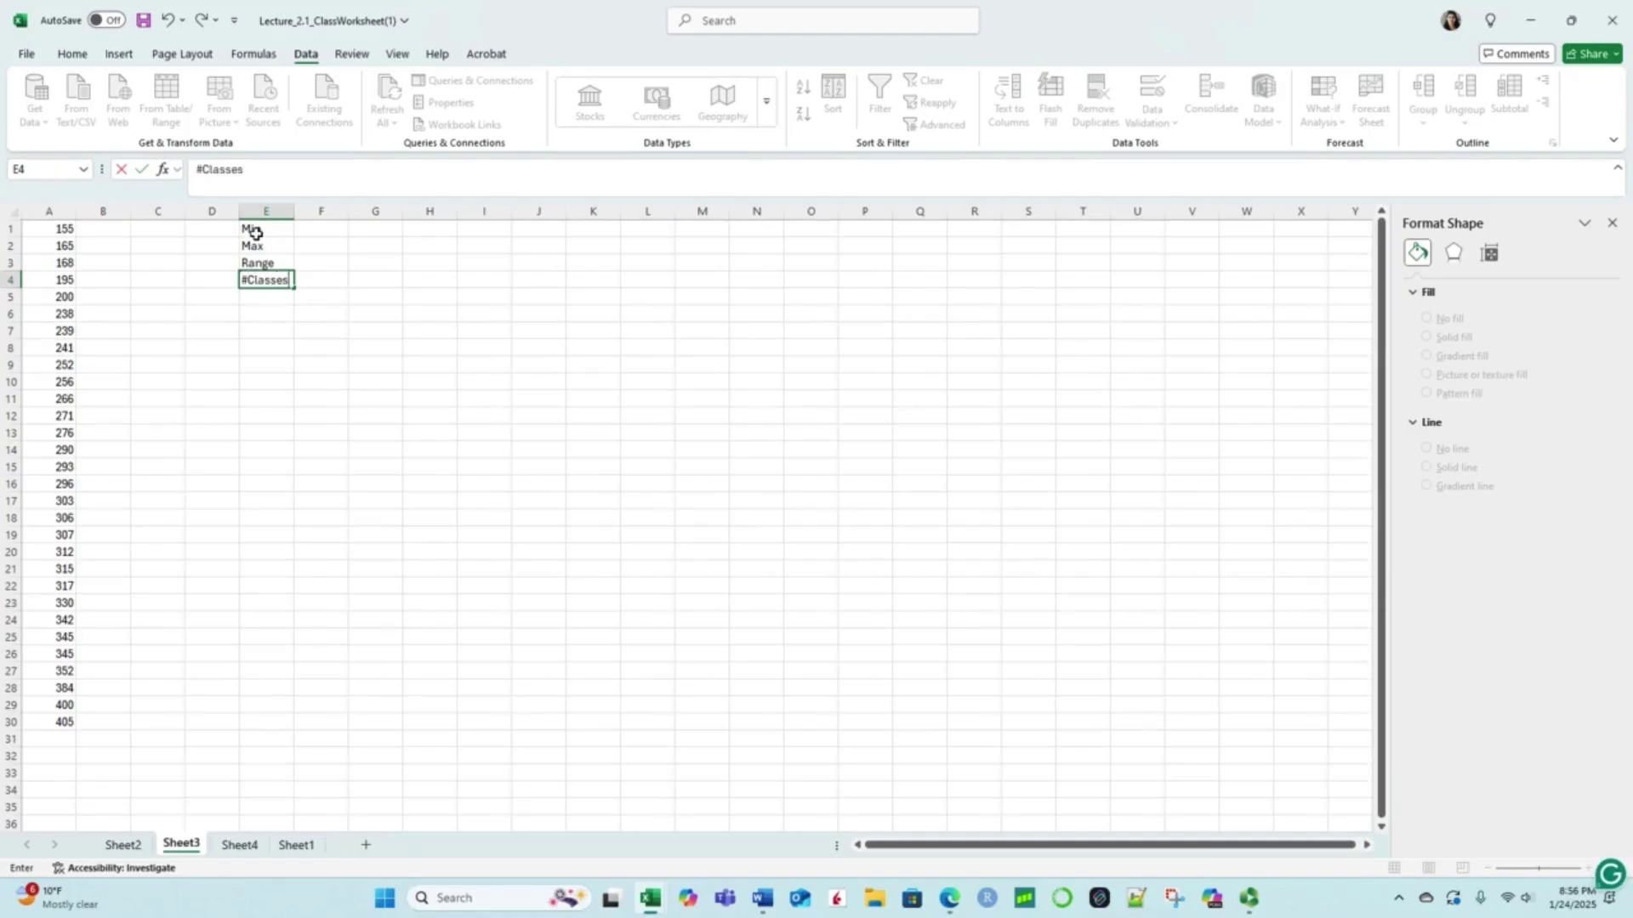
{"action": "key", "text": "Return"}
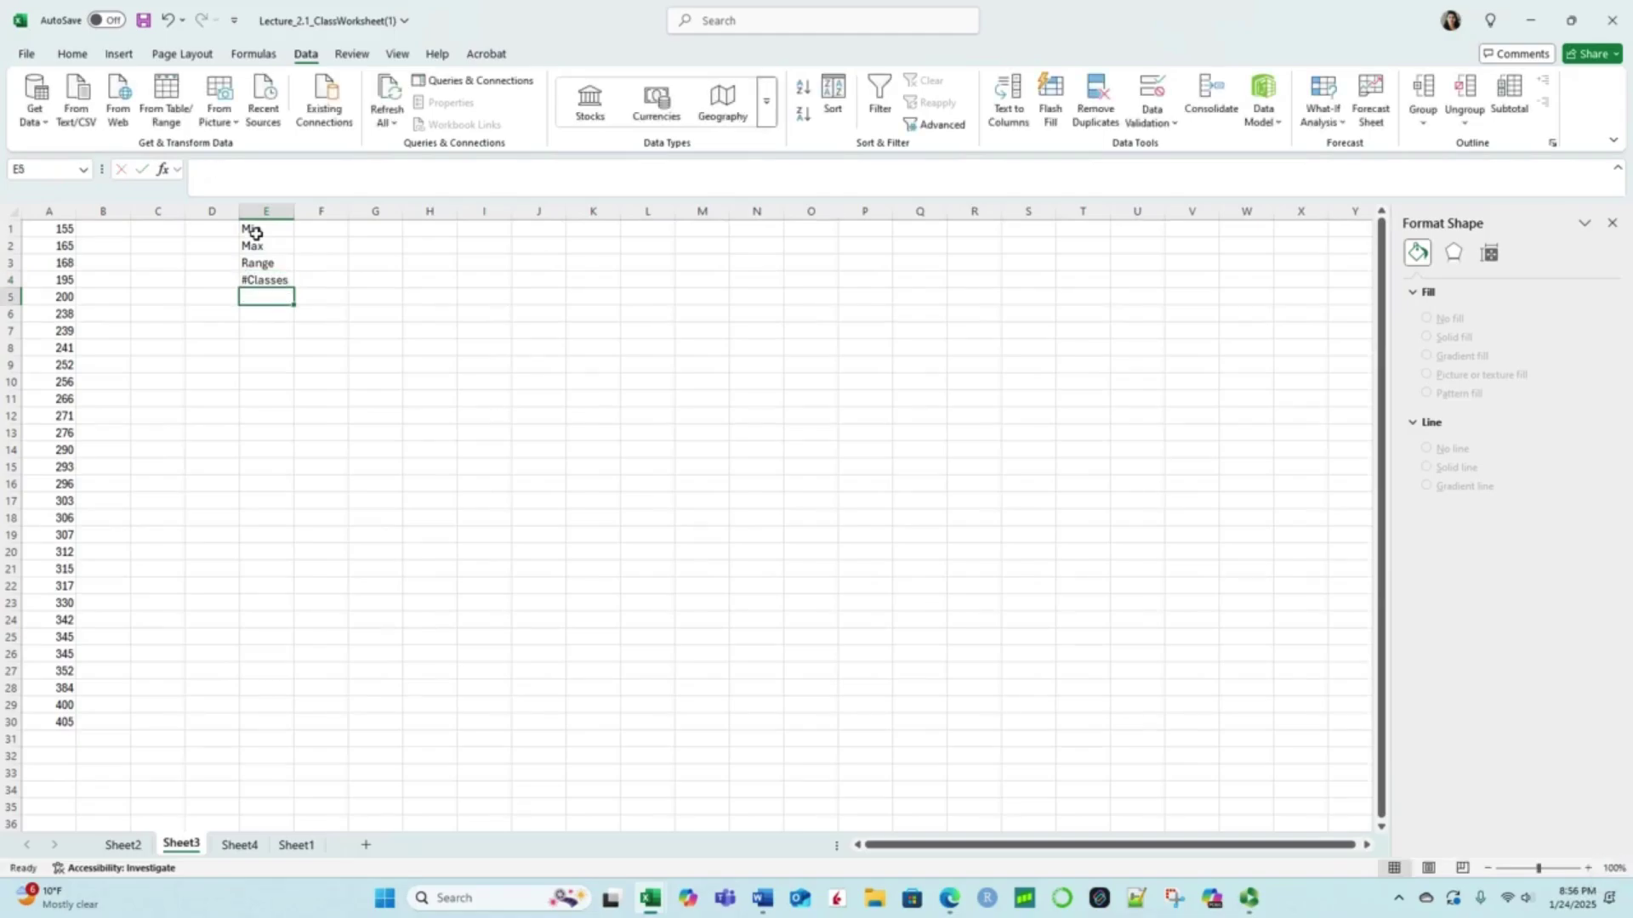
{"action": "type", "text": "Xl"}
{"action": "key", "text": "BackSpace"}
{"action": "key", "text": "BackSpace"}
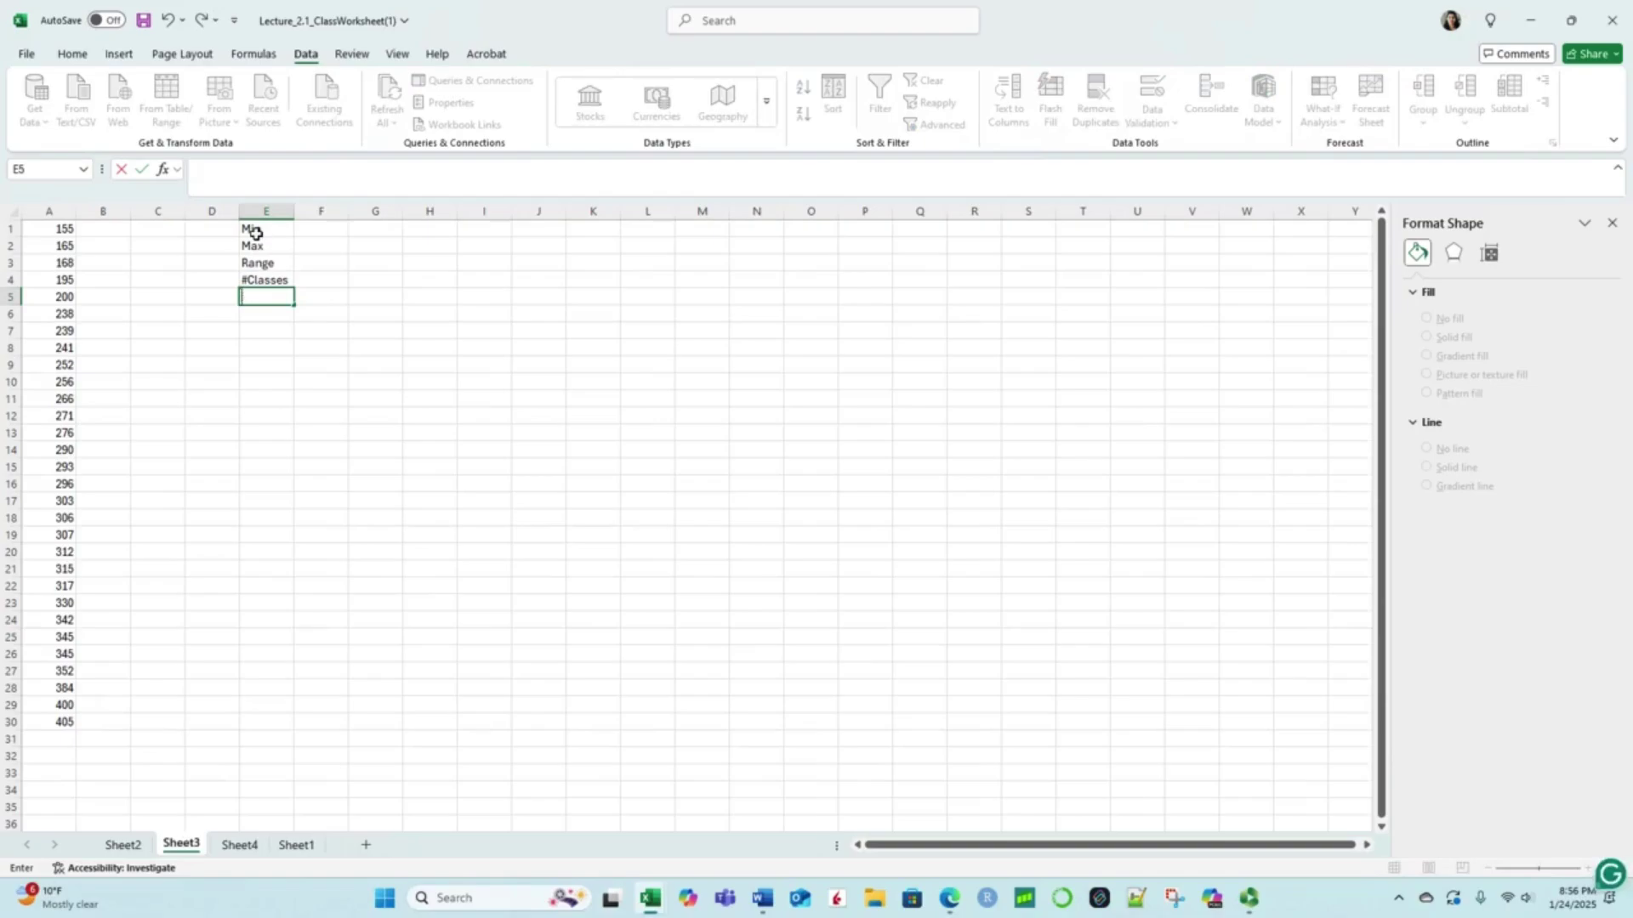
{"action": "type", "text": "Class"}
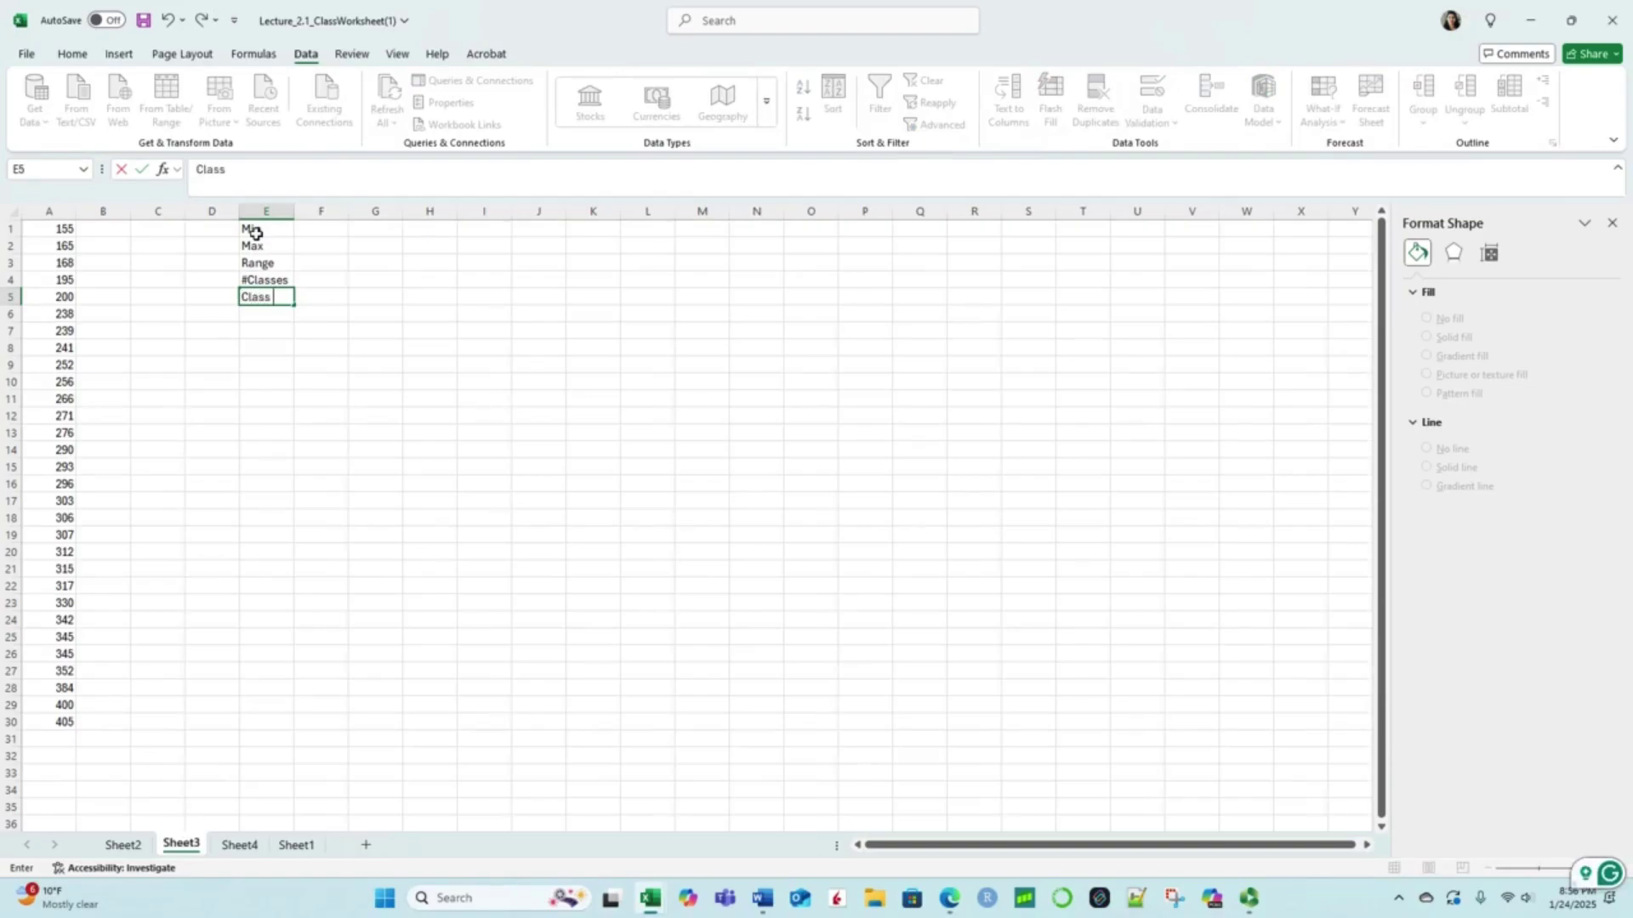
{"action": "type", "text": " Width"}
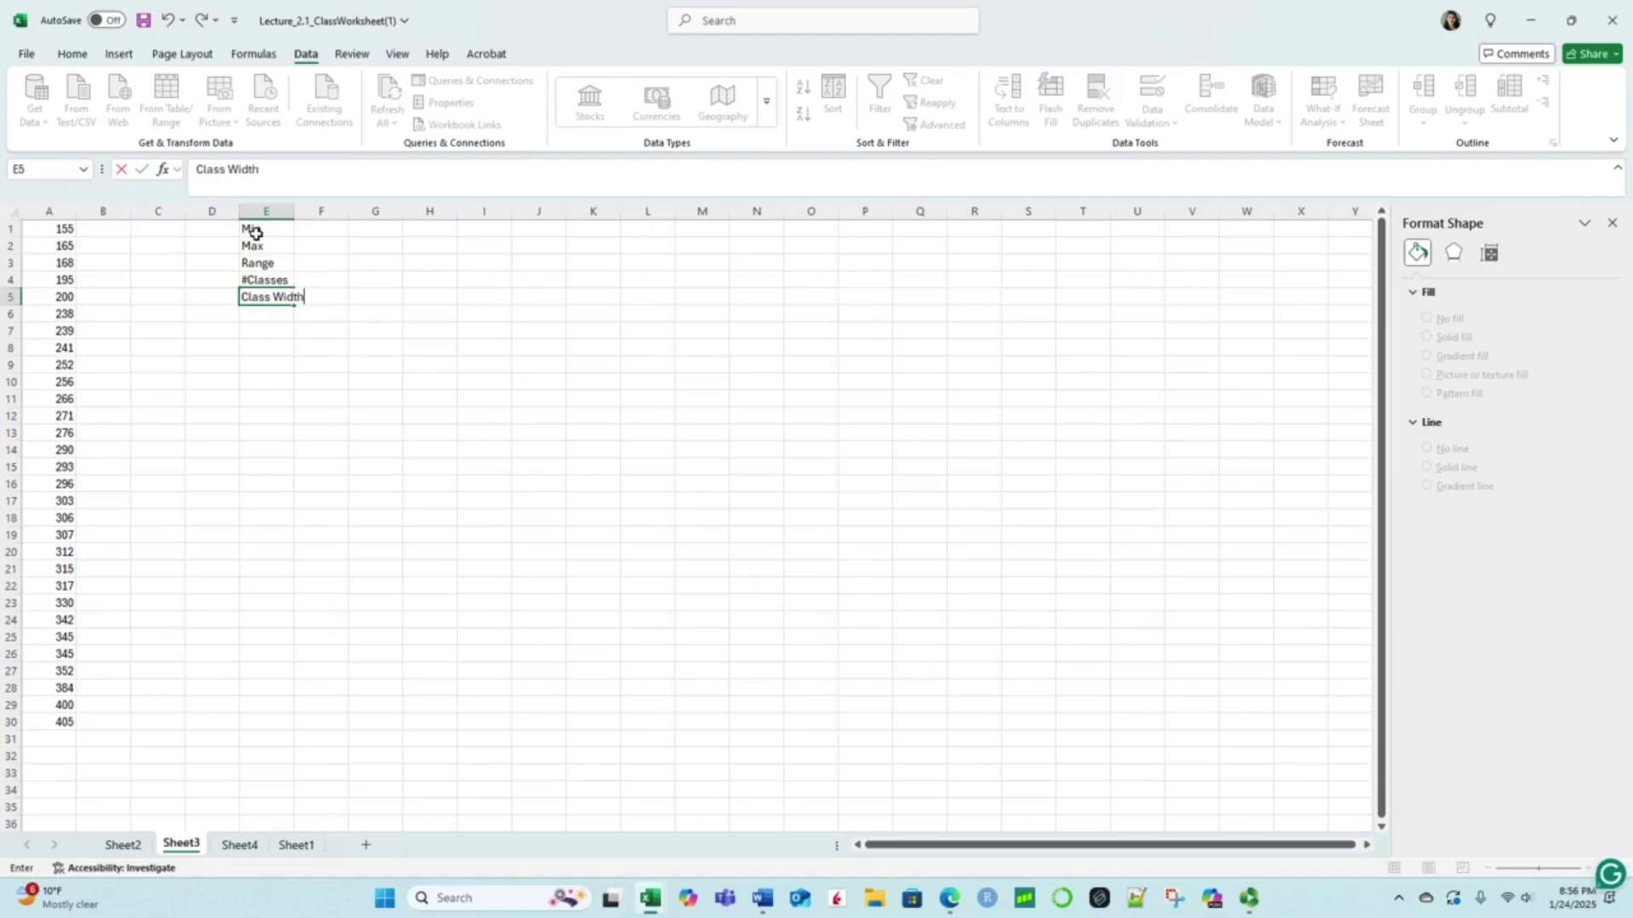
{"action": "left_click", "coordinate": [273, 297]}
{"action": "key", "text": "BackSpace"}
Step: Widen column E slightly so that it fits the ClassWidth label
{"action": "left_click", "coordinate": [320, 211]}
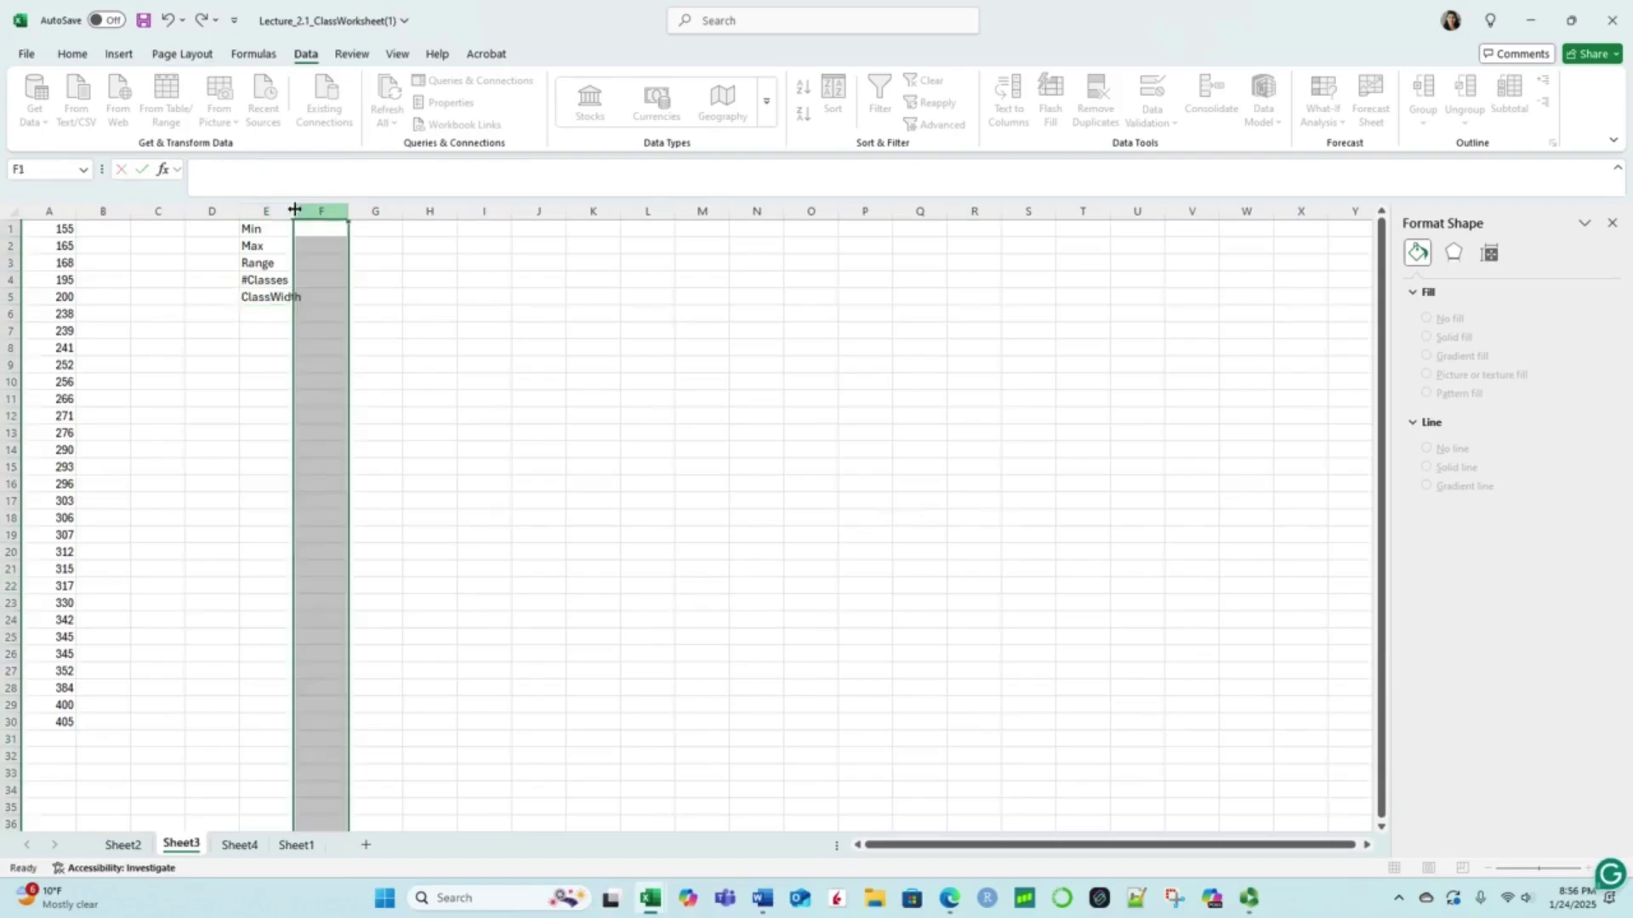
{"action": "left_click", "coordinate": [426, 279]}
{"action": "left_click_drag", "start_coordinate": [294, 213], "coordinate": [303, 220]}
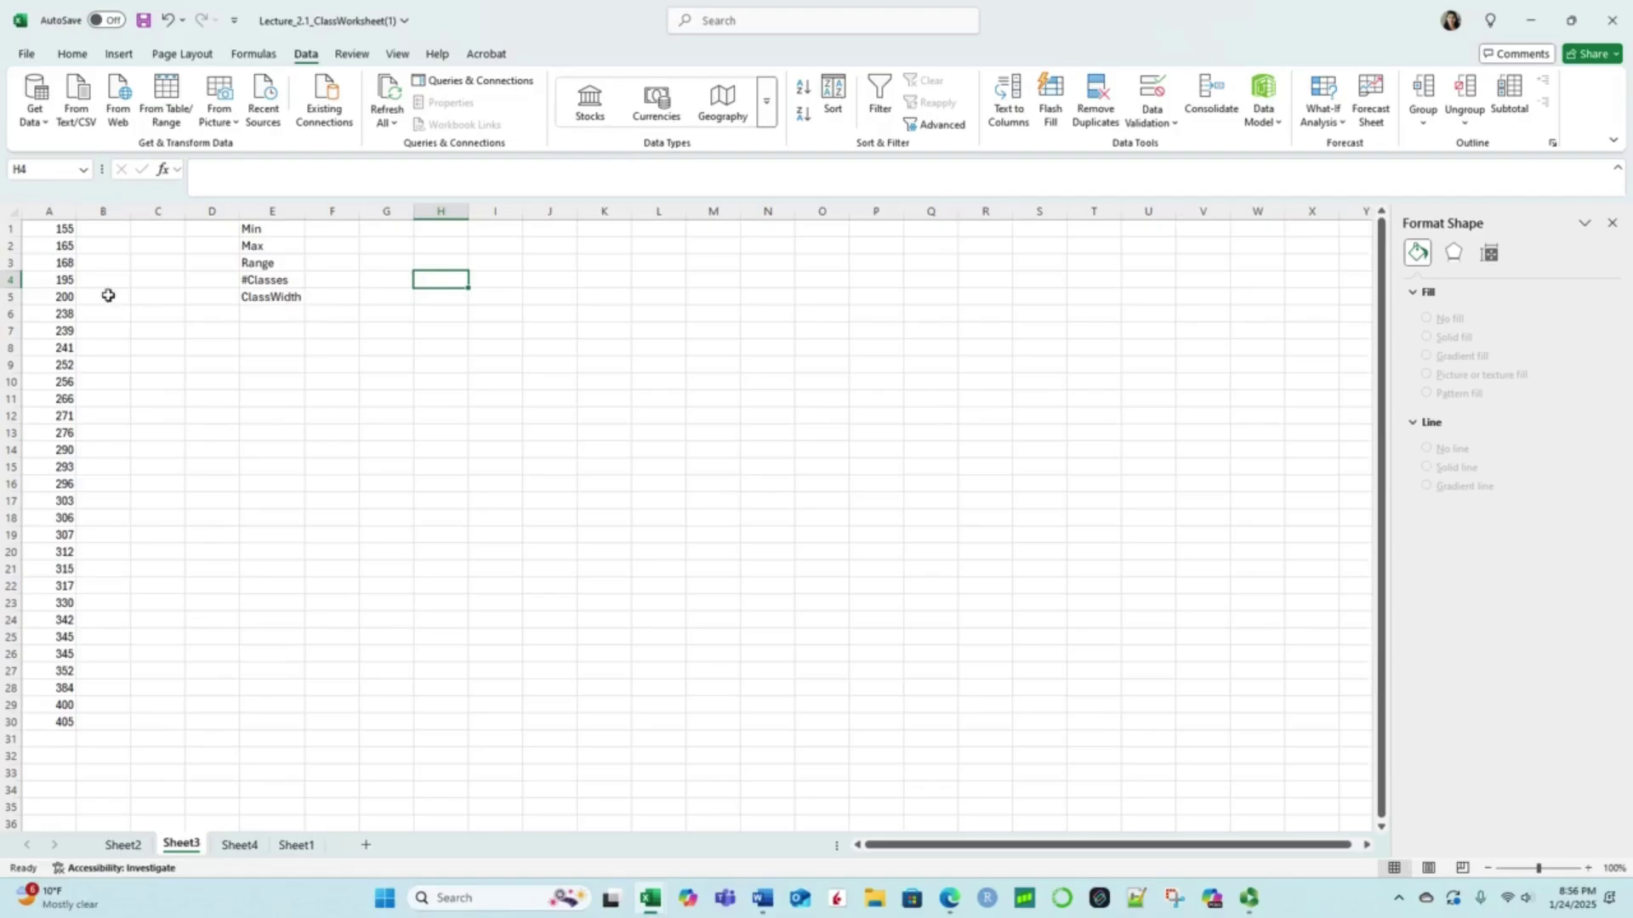
Step: Enter the note "Given 7" in cell C4, on the same row as the #Classes label
{"action": "left_click", "coordinate": [142, 280]}
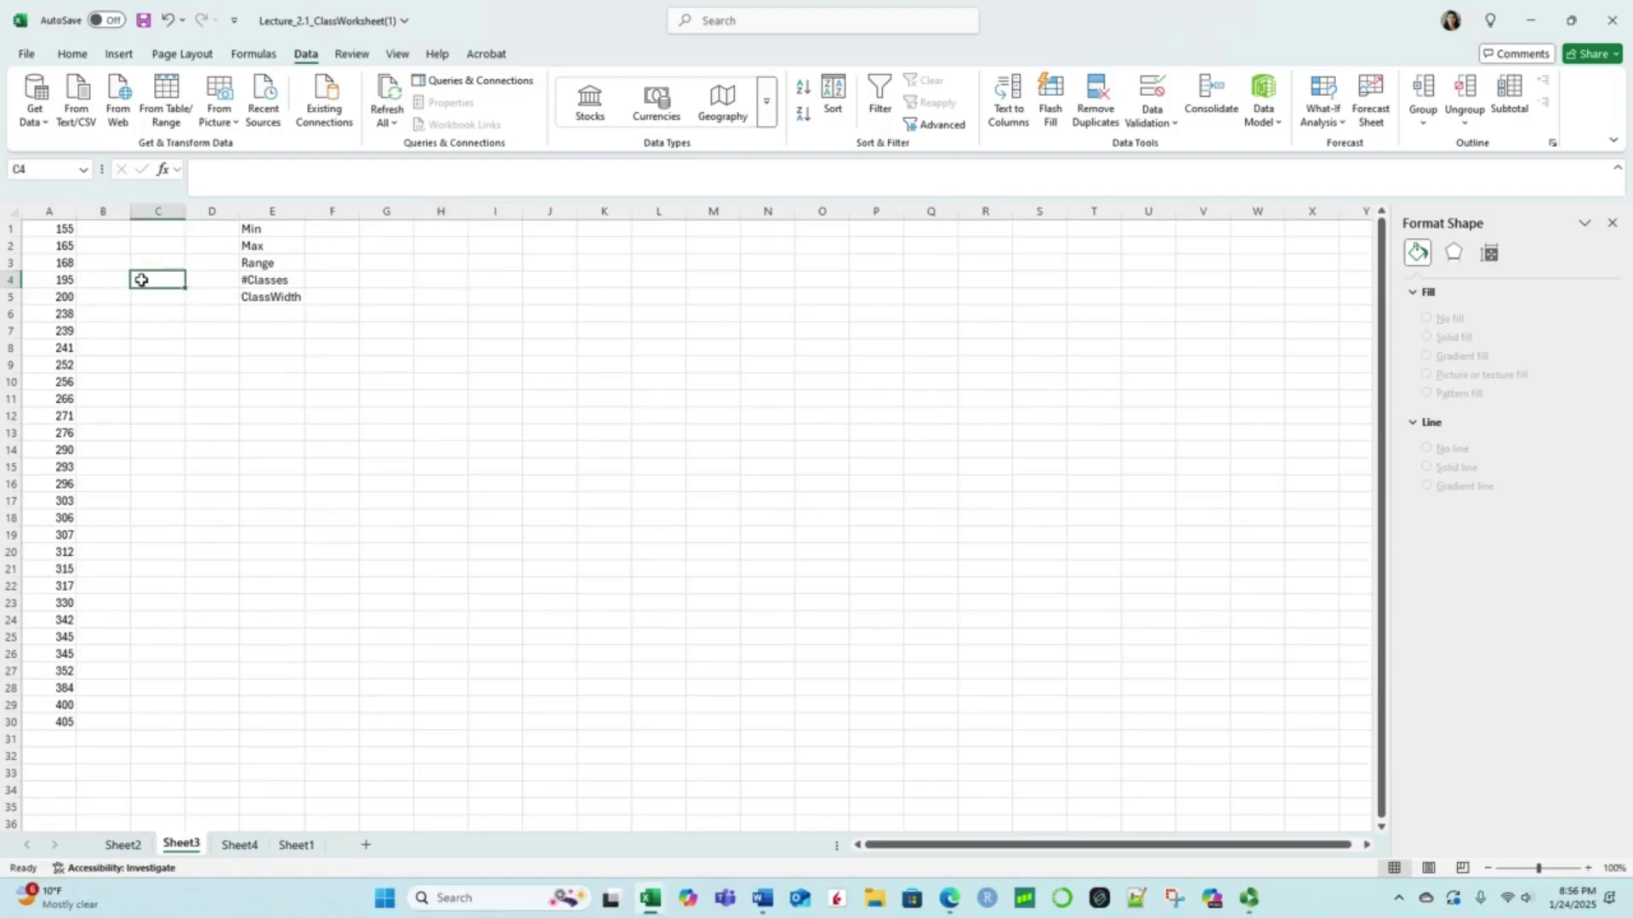
{"action": "type", "text": "Gi"}
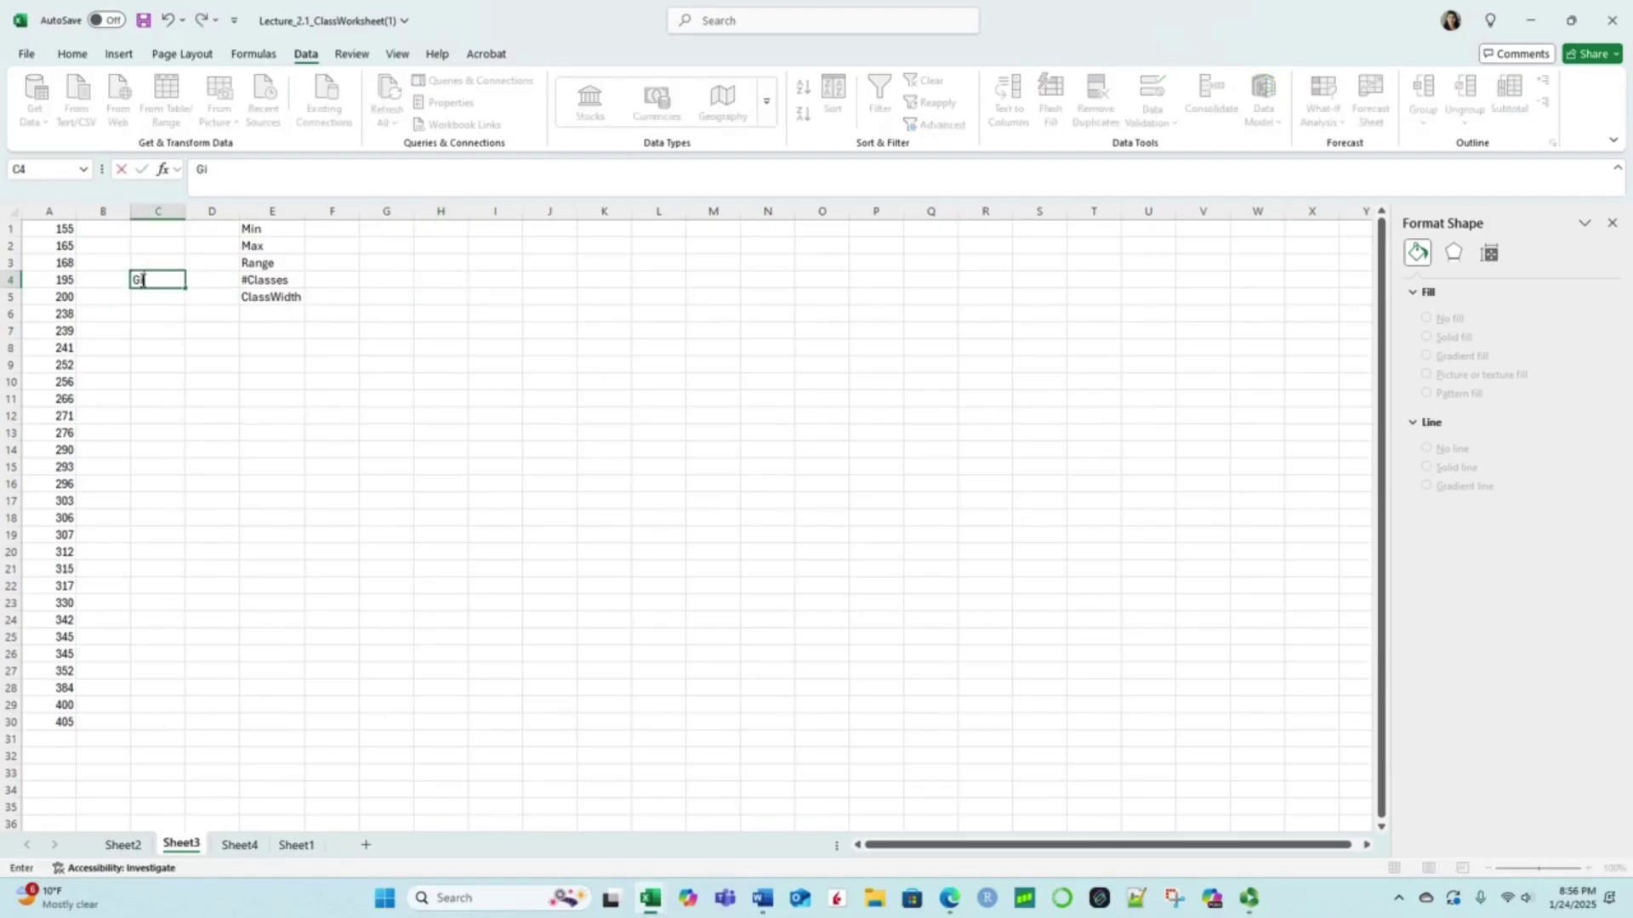
{"action": "type", "text": "ven 7"}
{"action": "left_click", "coordinate": [335, 434]}
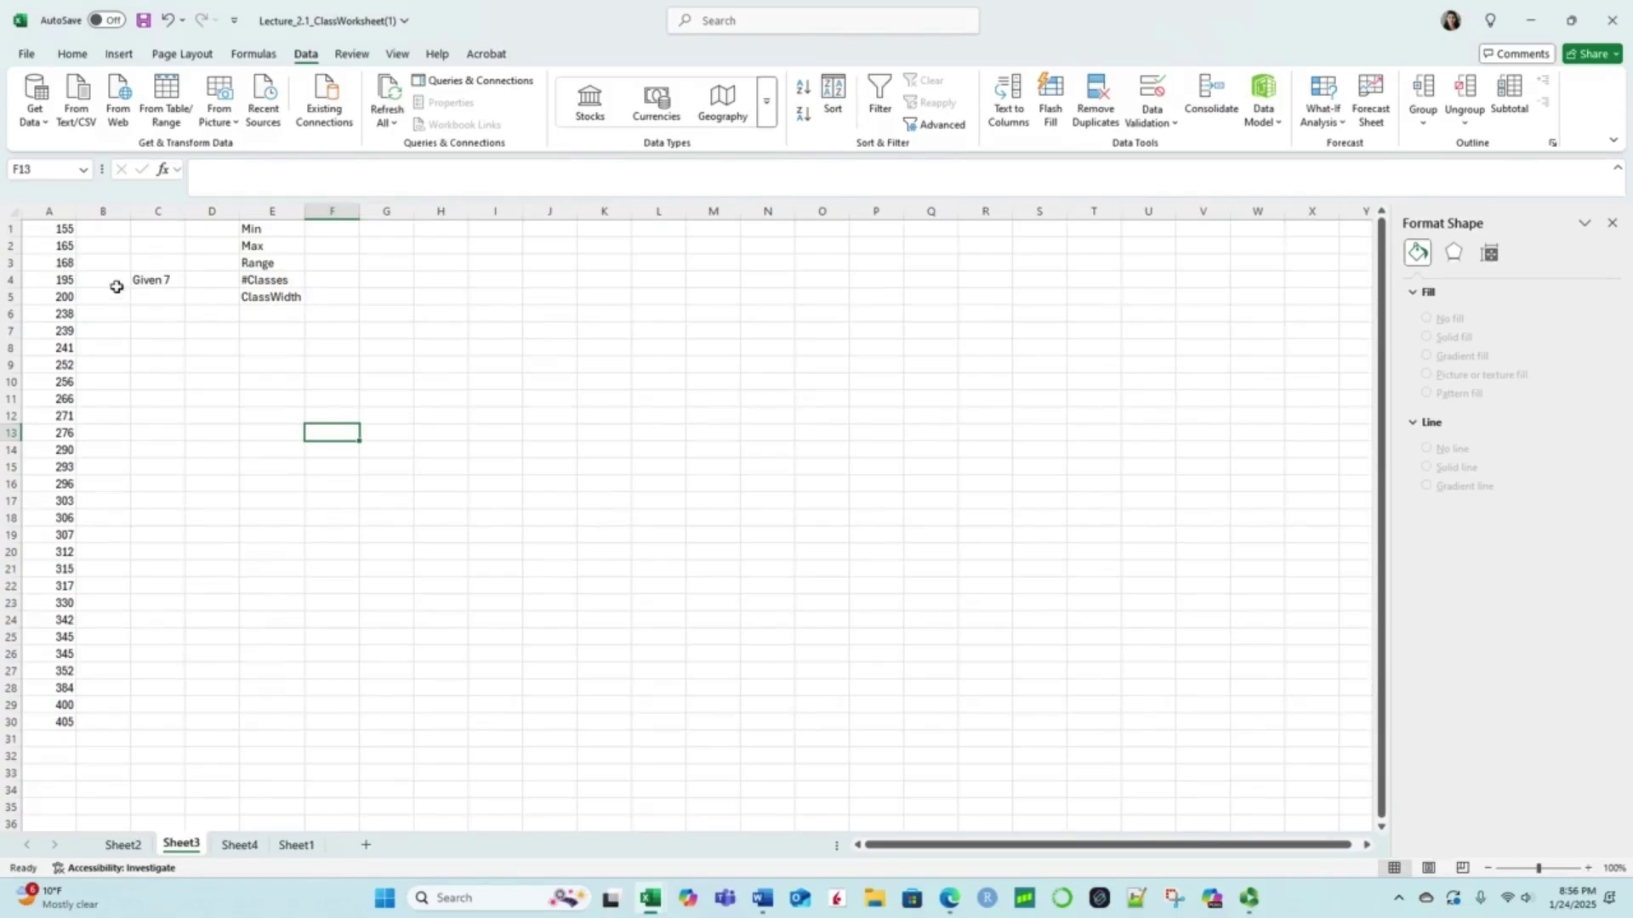
Step: Calculate the minimum of the data in cell F1 with the MIN function over A1:A30
{"action": "double_click", "coordinate": [333, 229]}
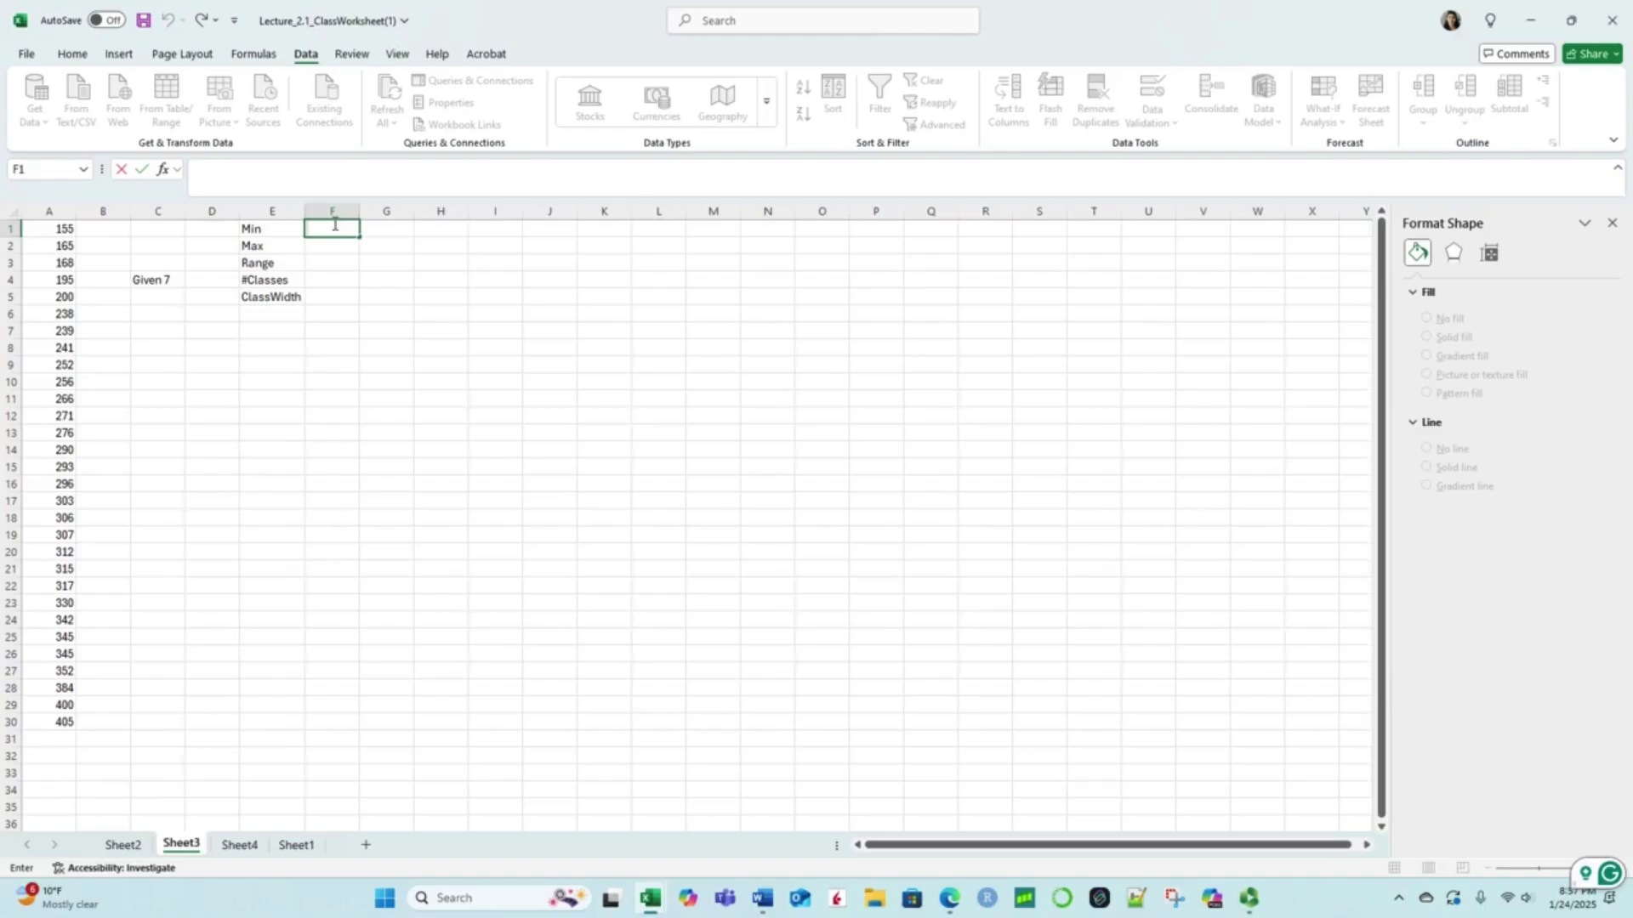
{"action": "type", "text": "="}
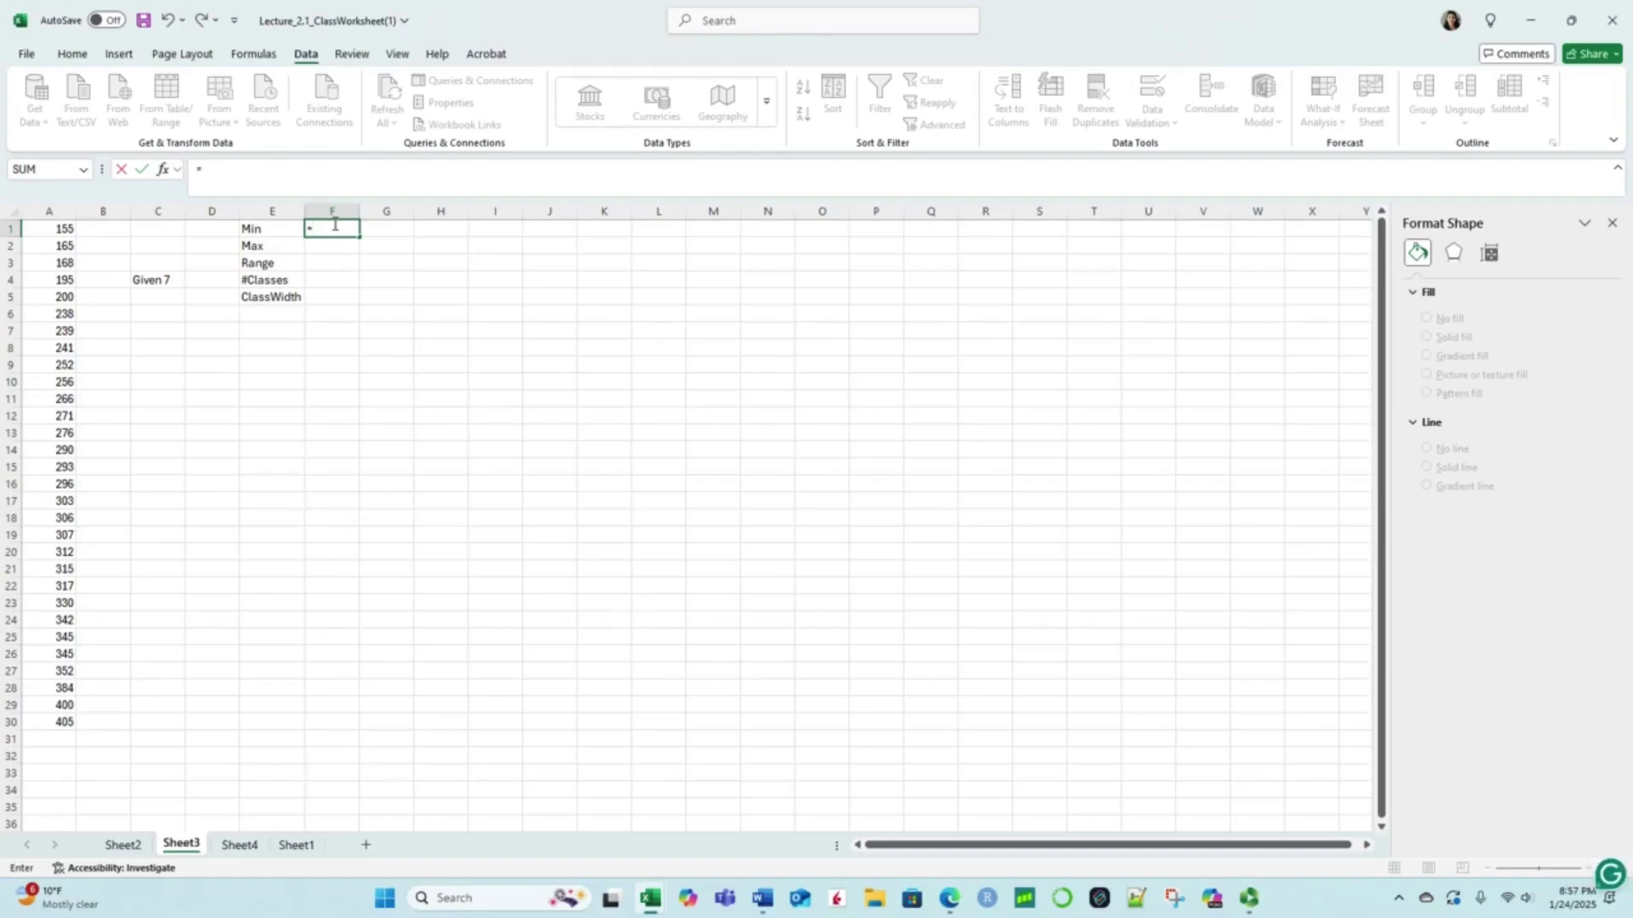
{"action": "type", "text": "Mi"}
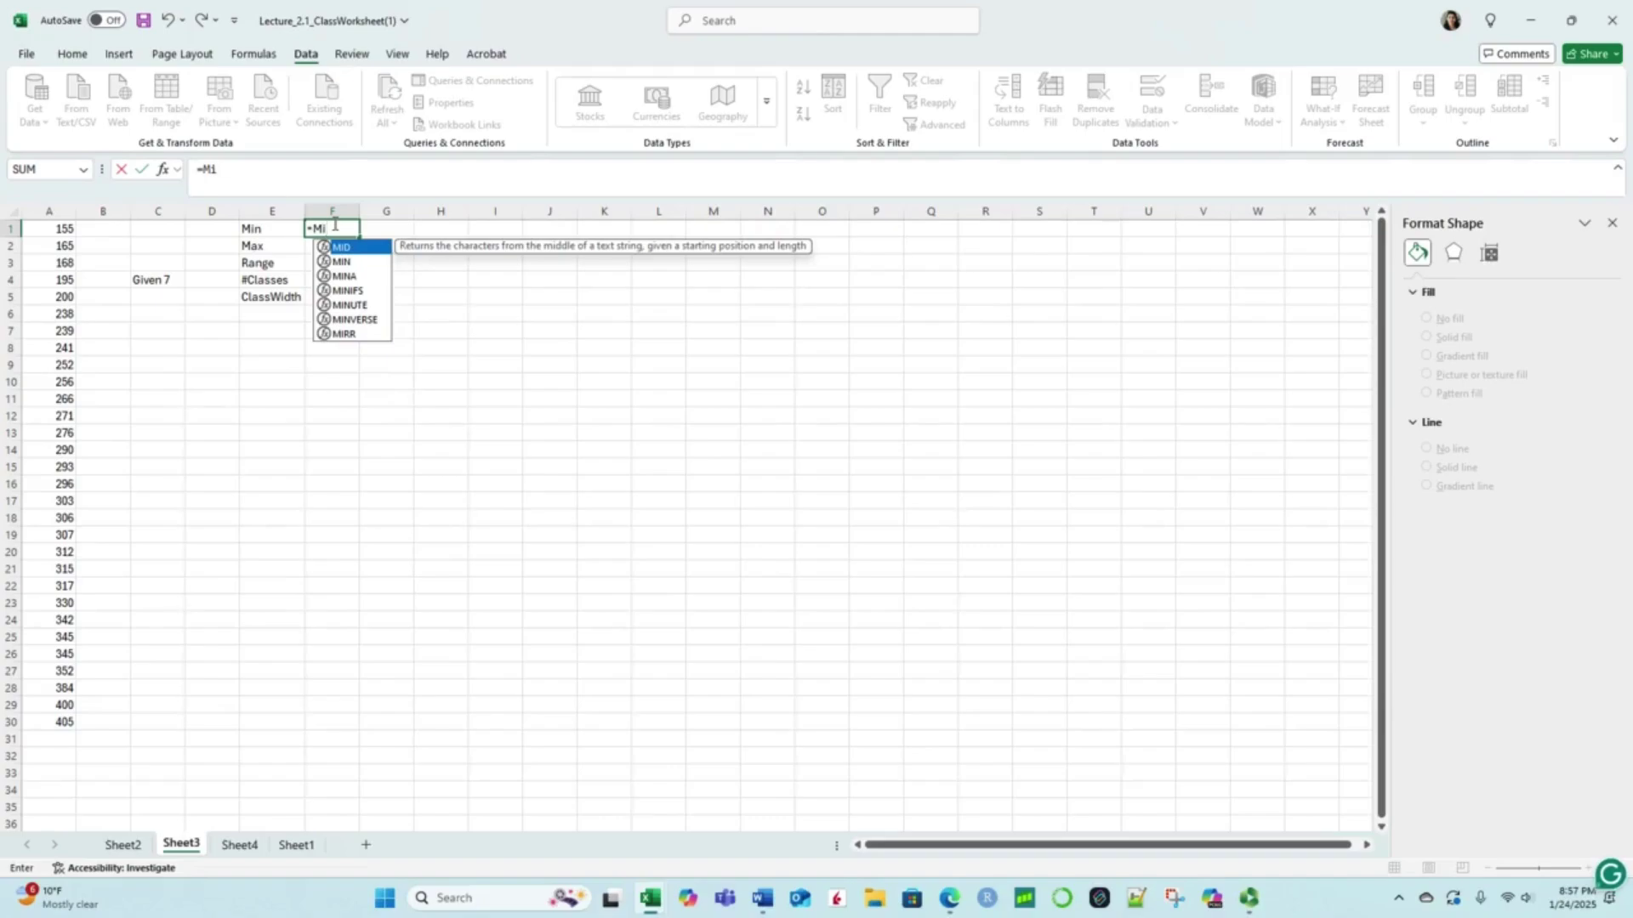
{"action": "type", "text": "n"}
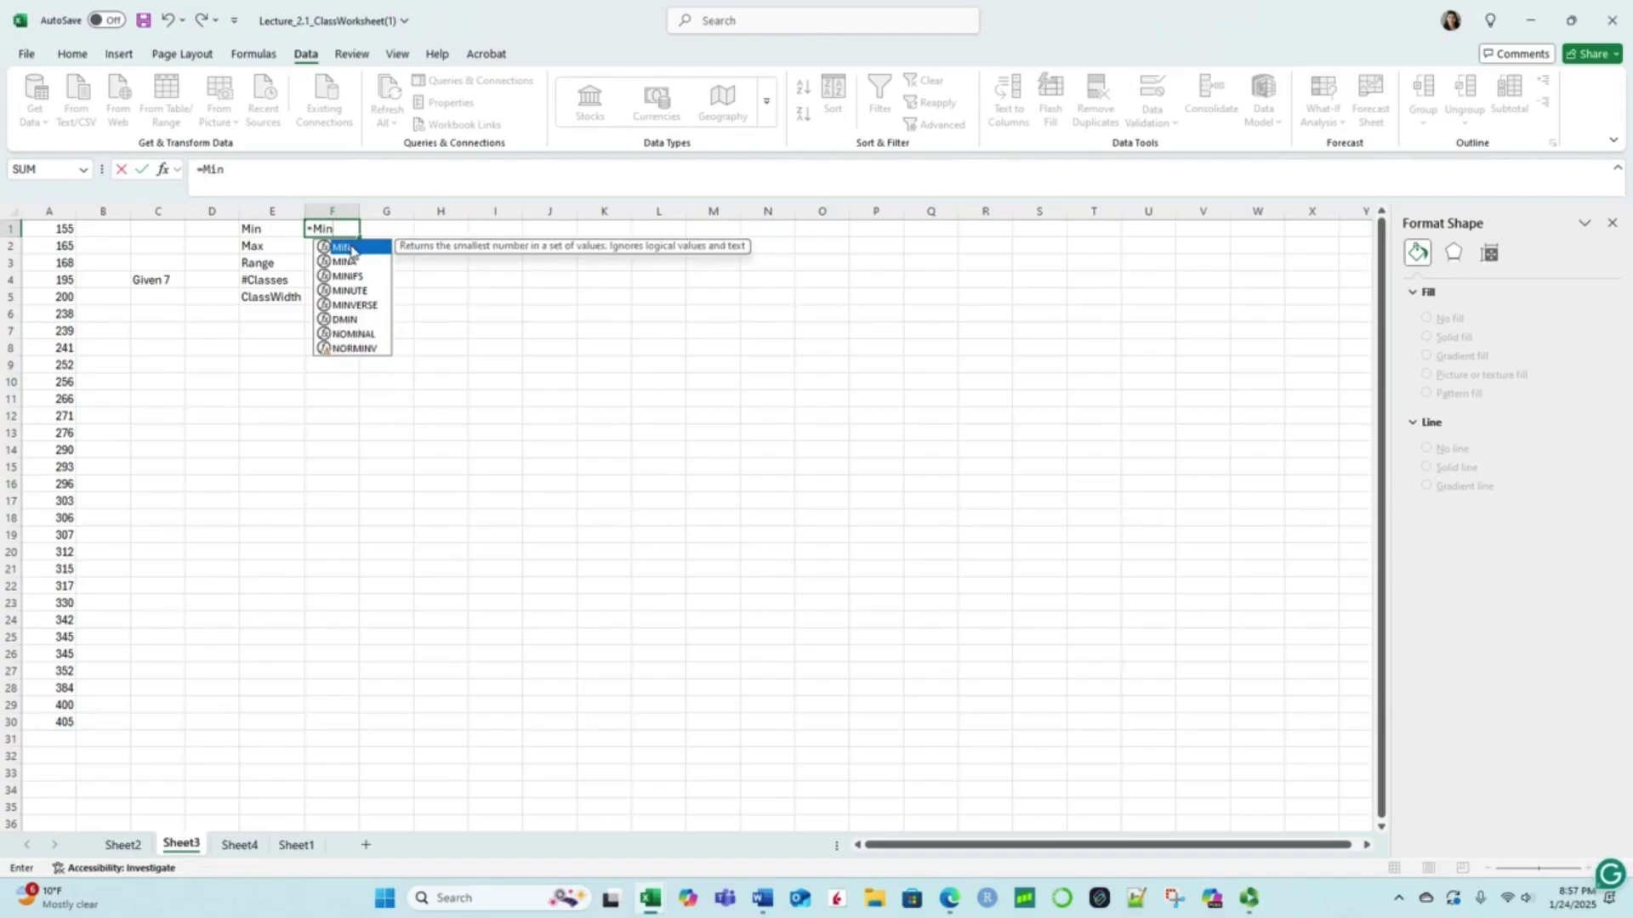
{"action": "double_click", "coordinate": [344, 248]}
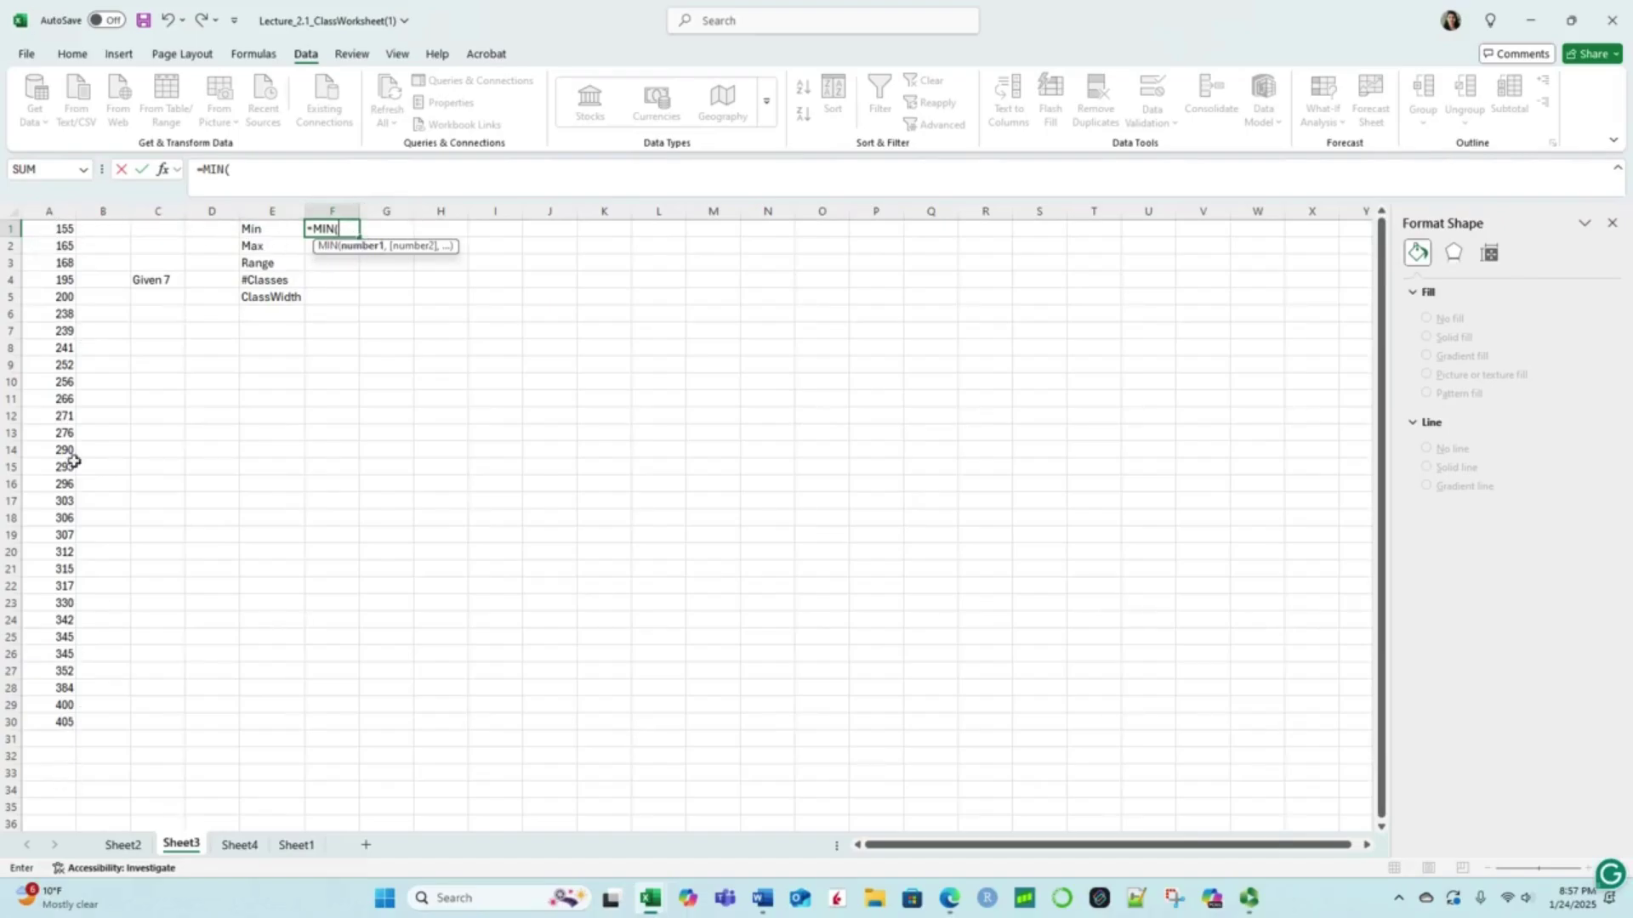
{"action": "left_click", "coordinate": [56, 230]}
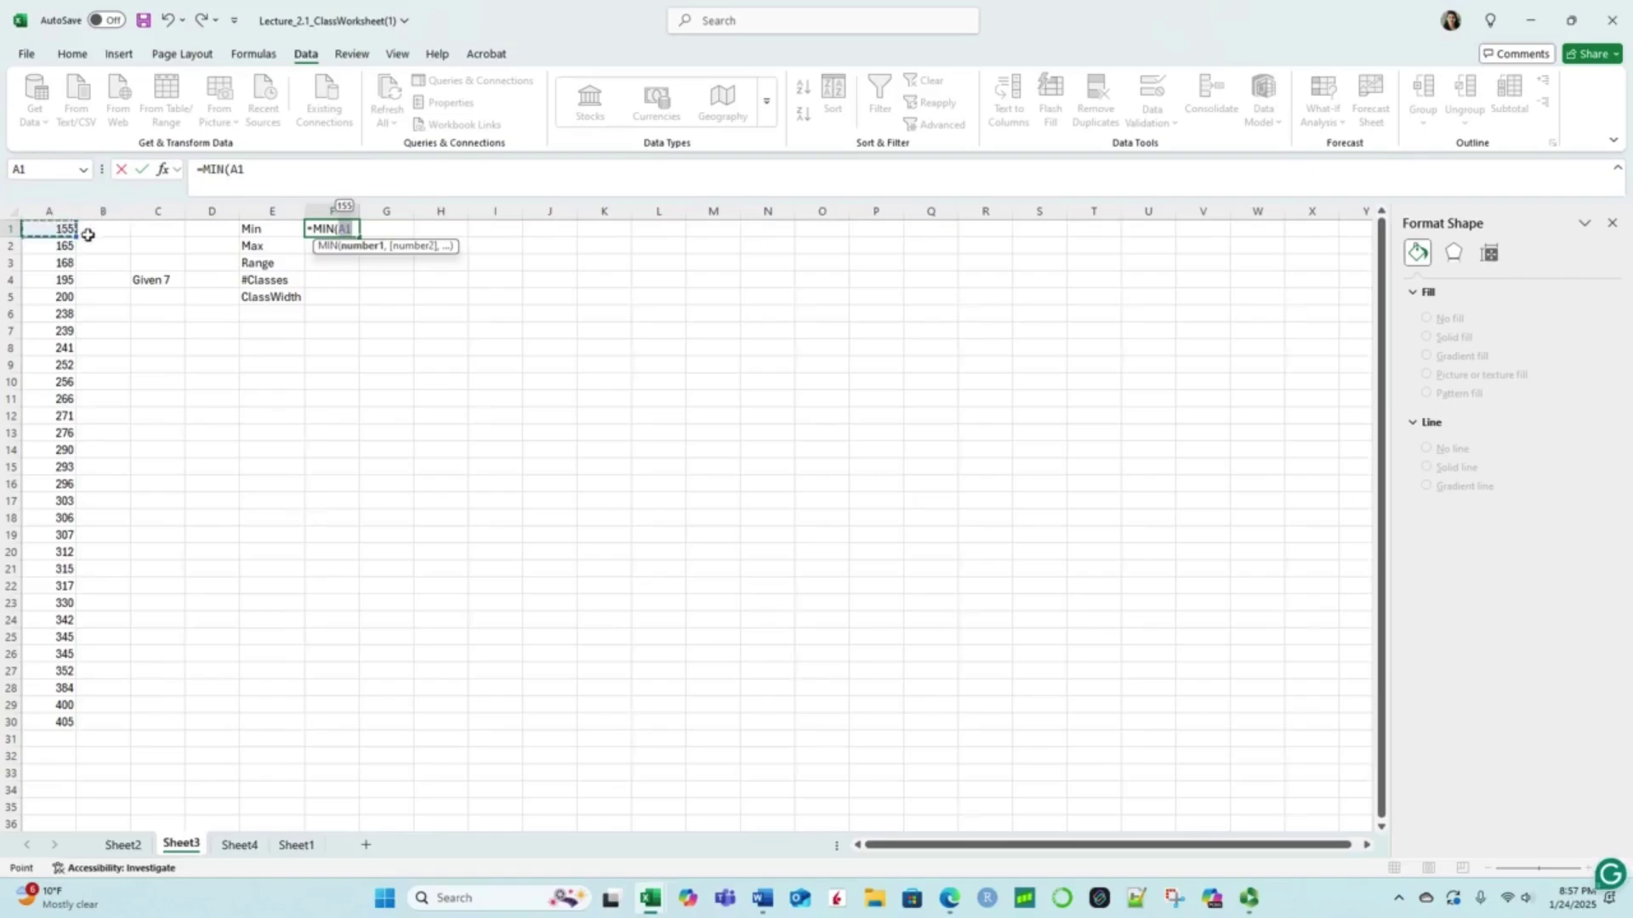
{"action": "left_click_drag", "start_coordinate": [80, 236], "coordinate": [75, 729]}
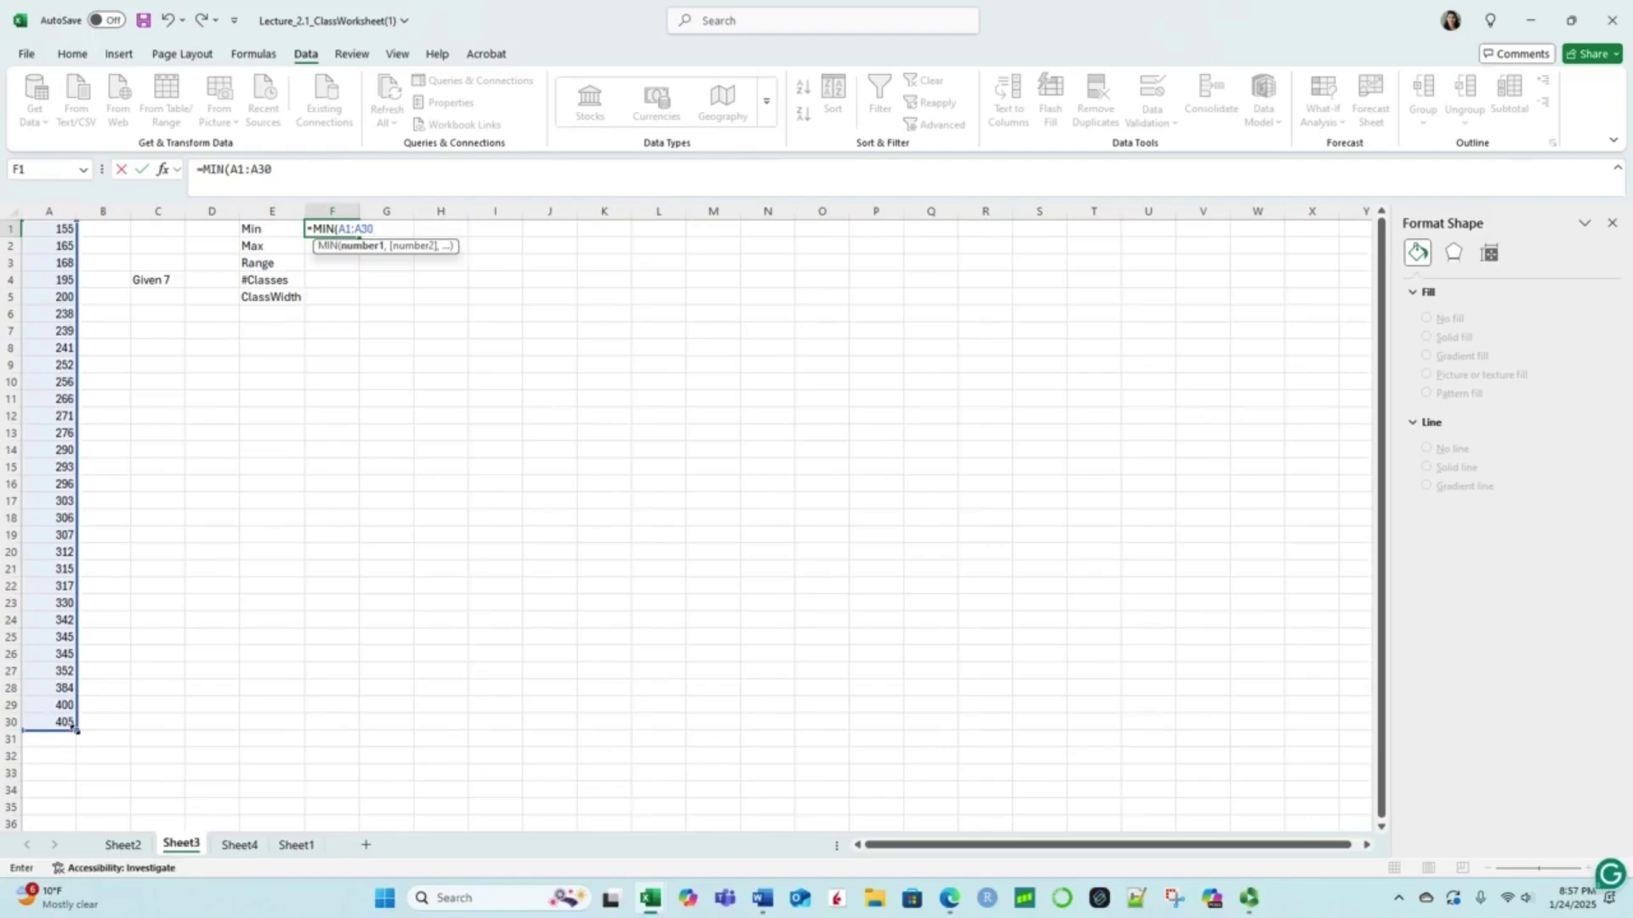
{"action": "key", "text": "Return"}
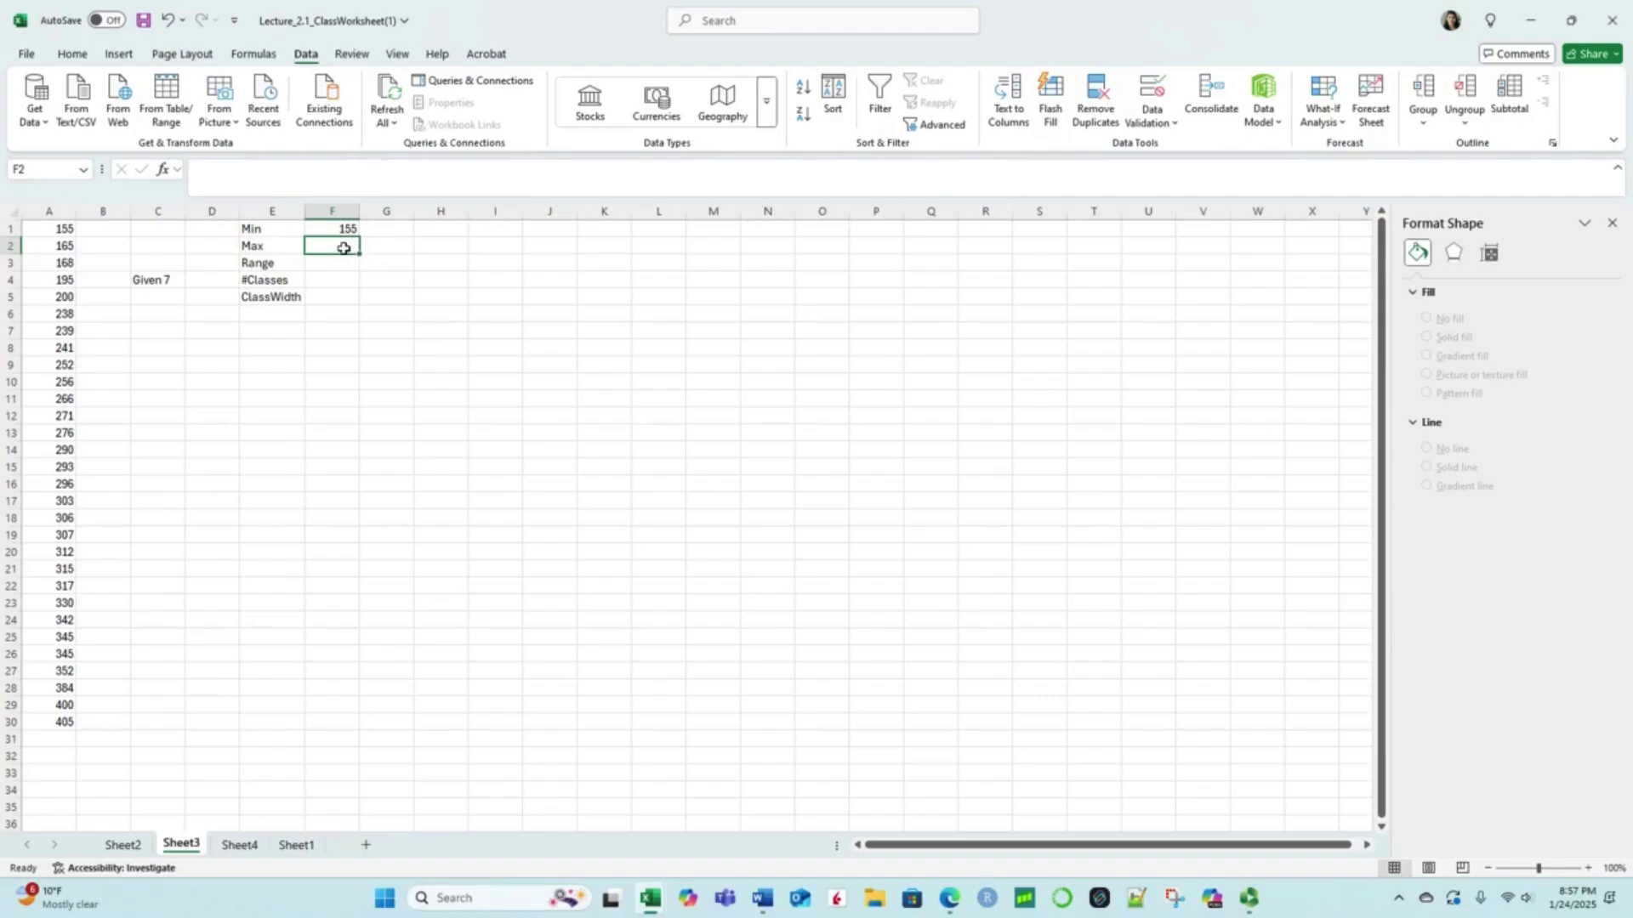
Step: Calculate the maximum of the data in cell F2 with the MAX function over A1:A30
{"action": "type", "text": "="}
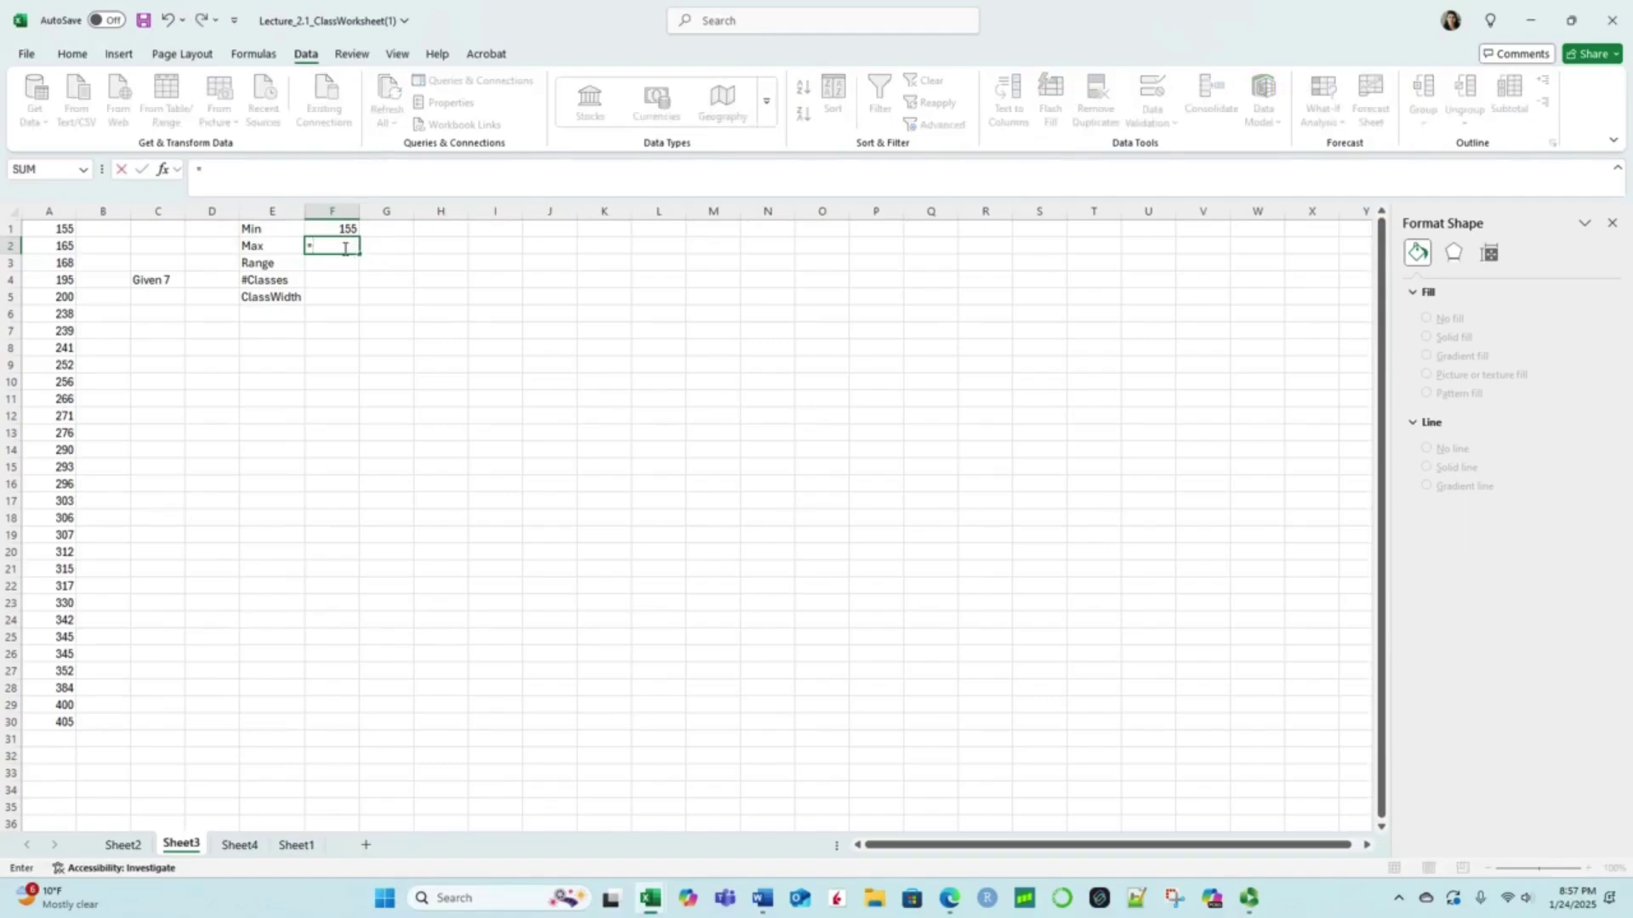
{"action": "type", "text": "Maz"}
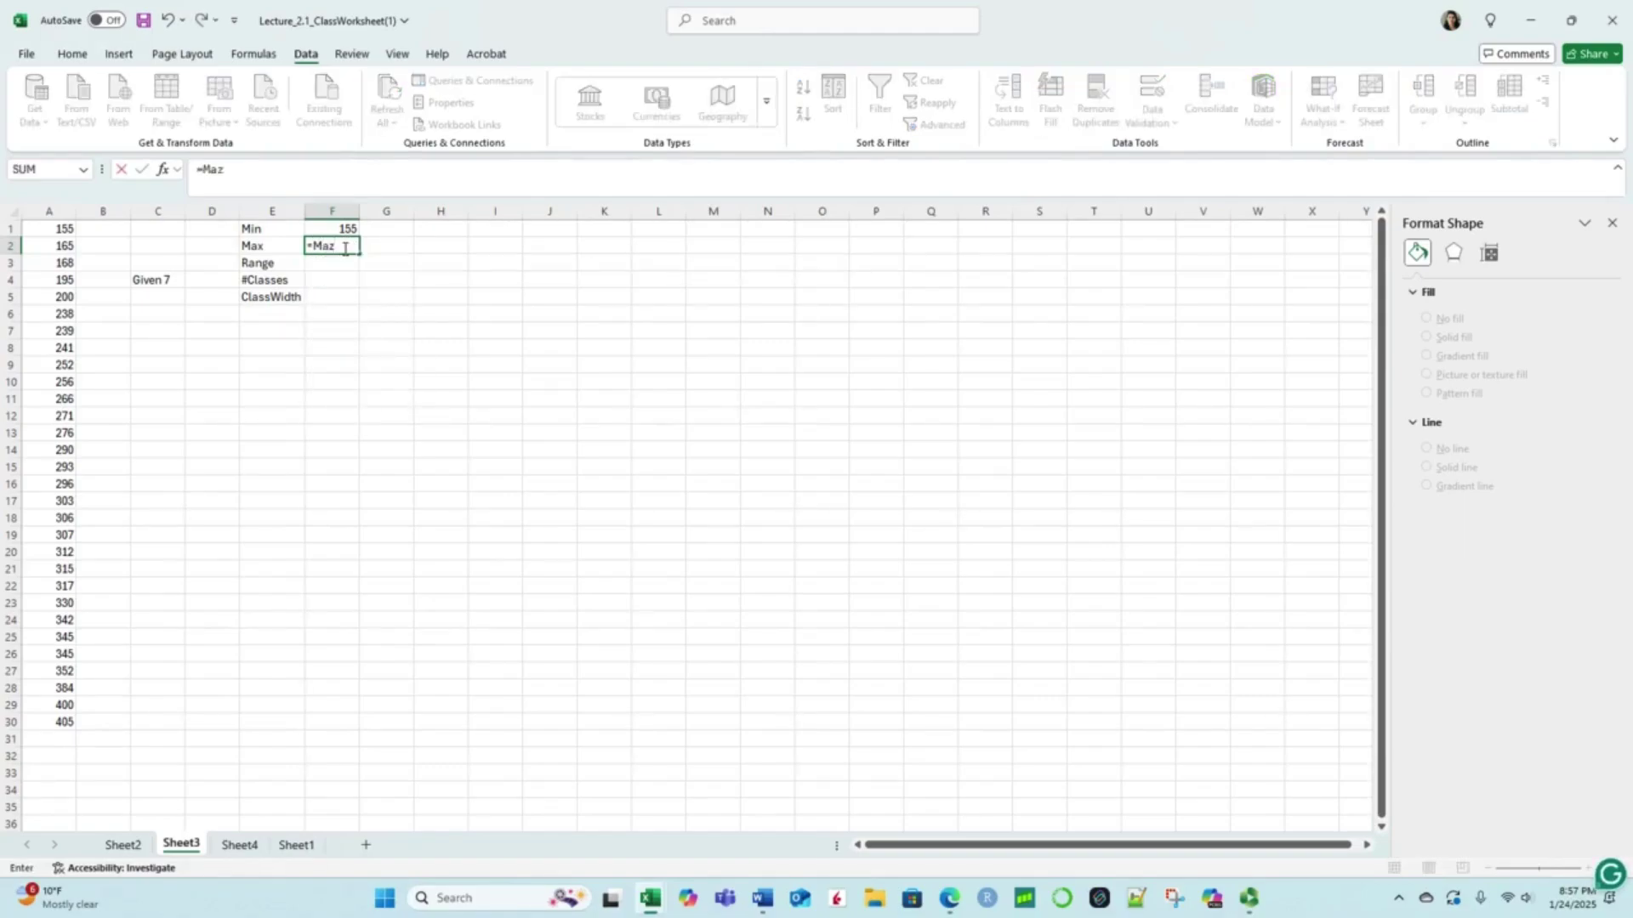
{"action": "key", "text": "BackSpace"}
{"action": "type", "text": "x"}
{"action": "key", "text": "Tab"}
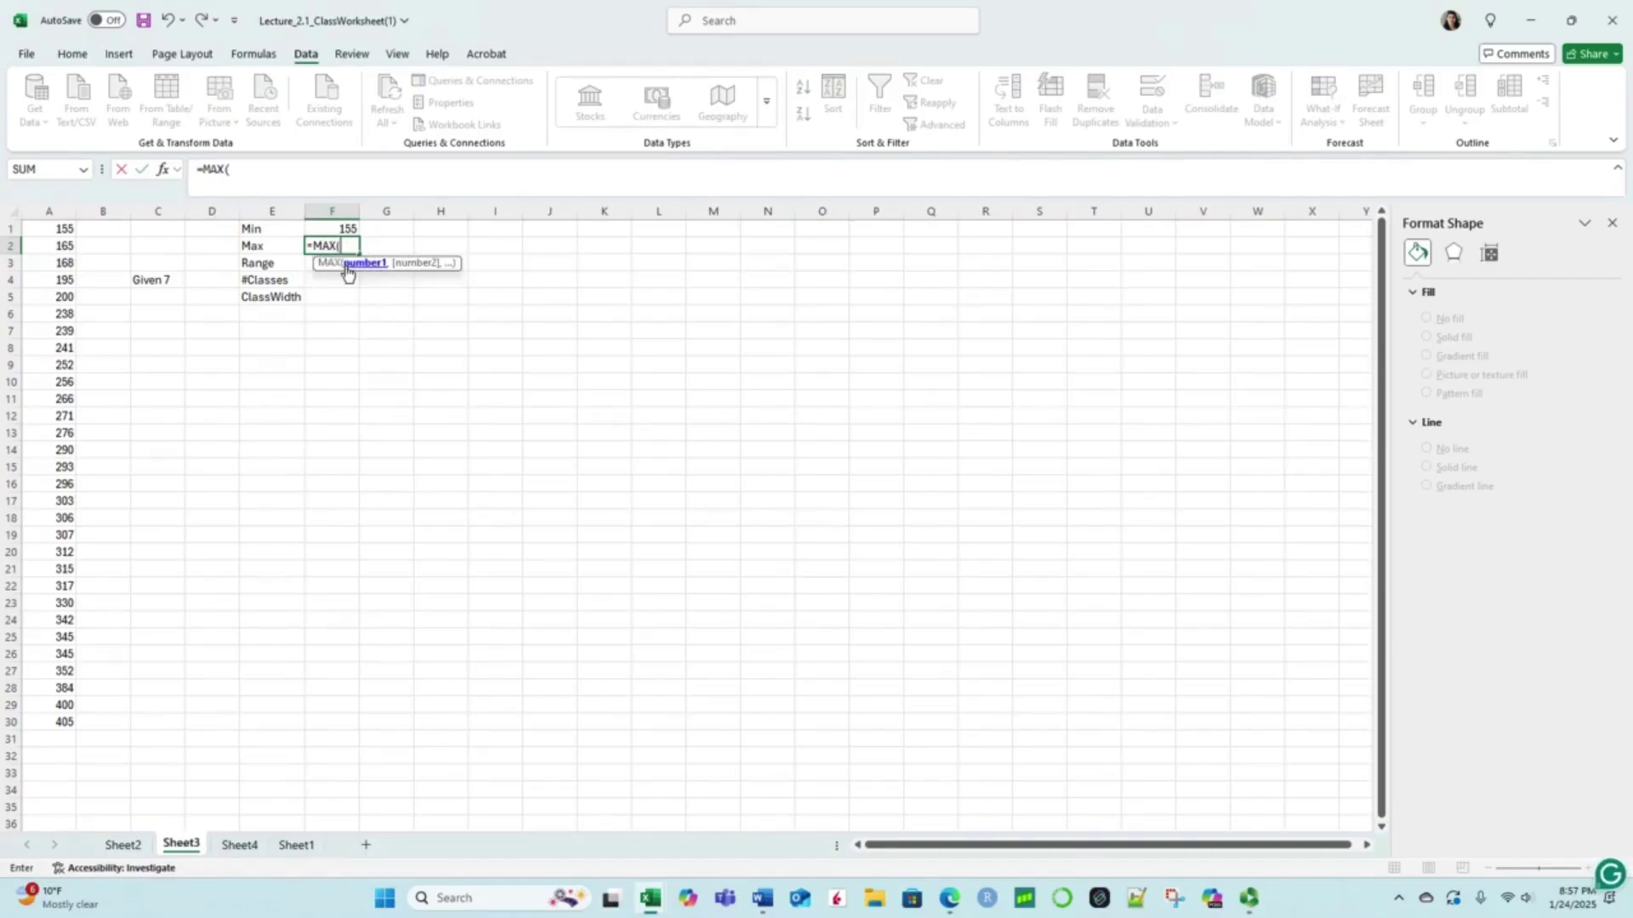
{"action": "left_click", "coordinate": [56, 228]}
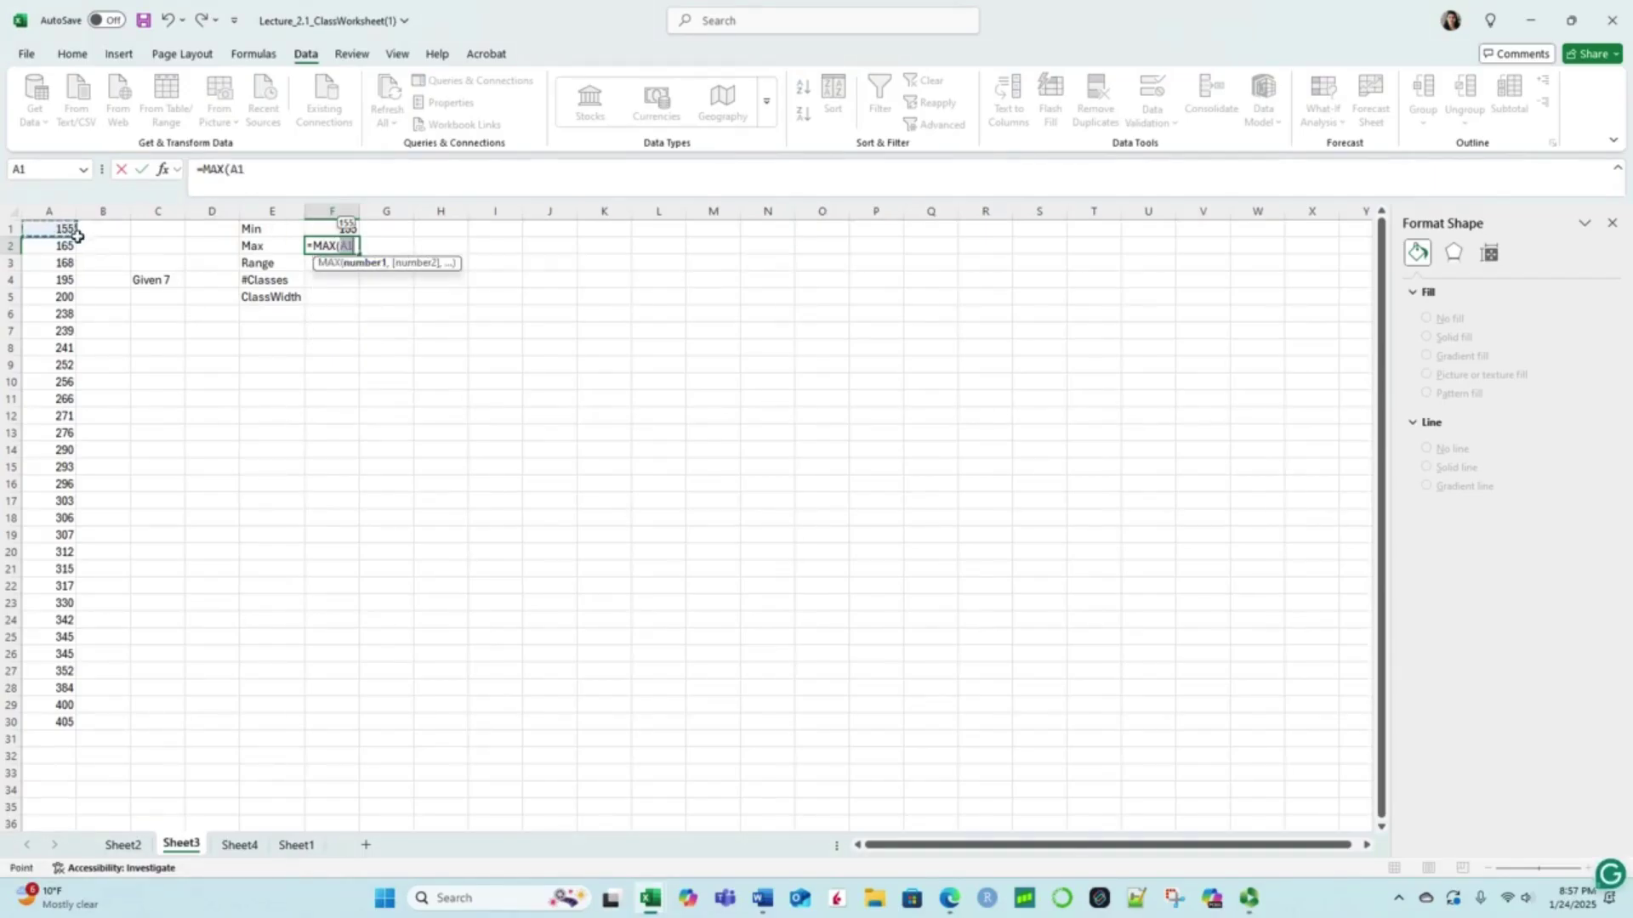
{"action": "left_click_drag", "start_coordinate": [77, 235], "coordinate": [45, 722]}
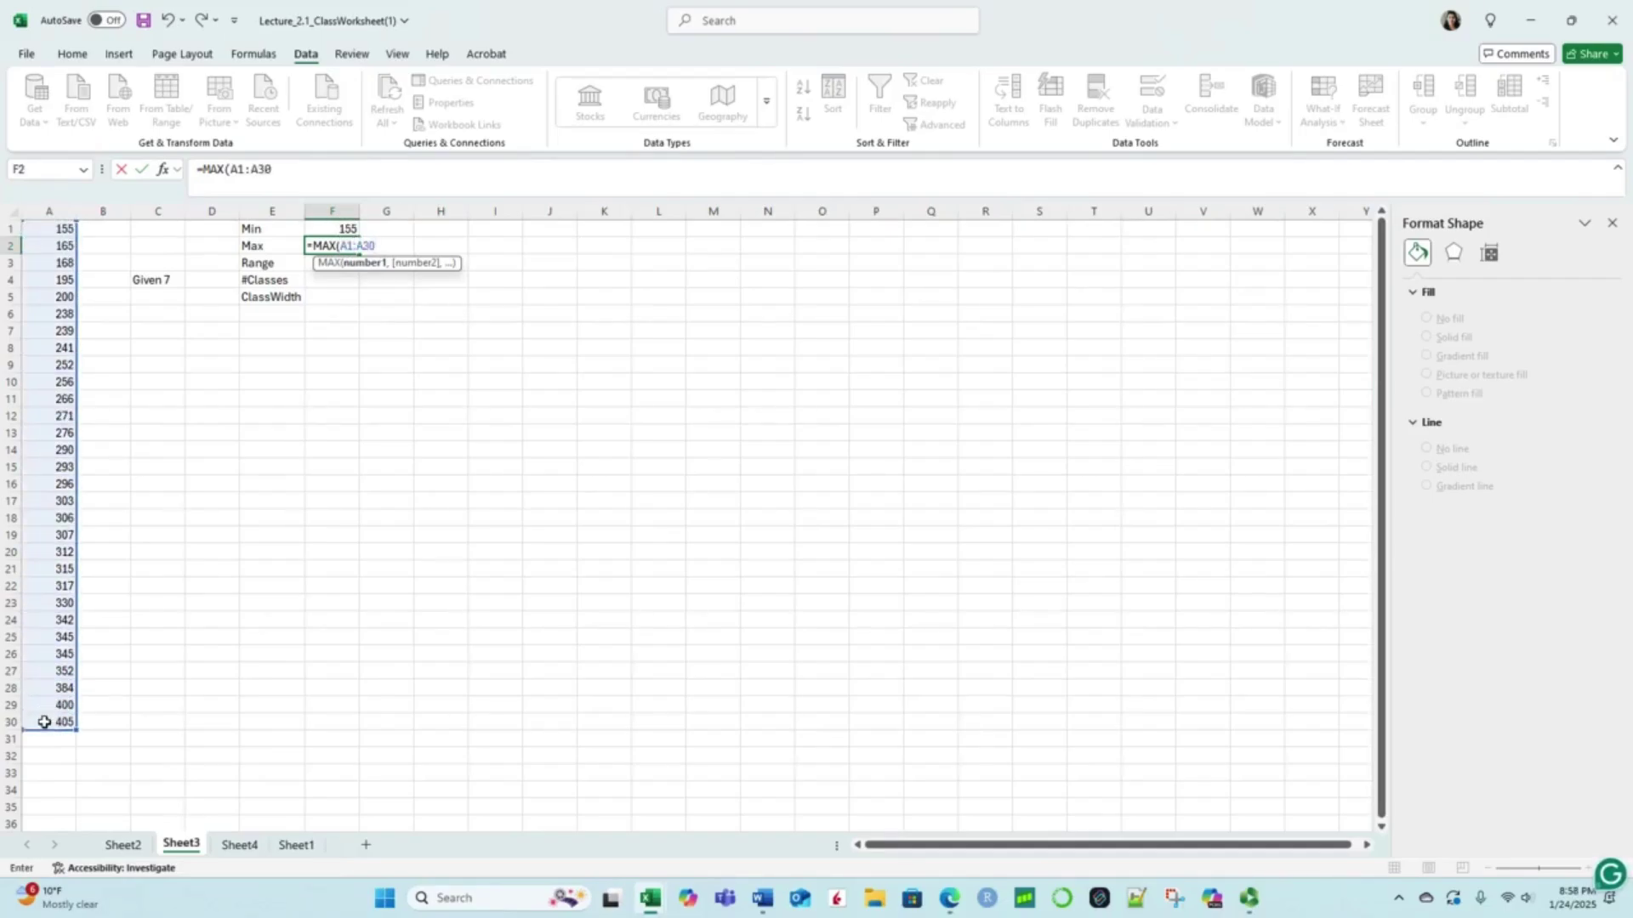
{"action": "key", "text": "Return"}
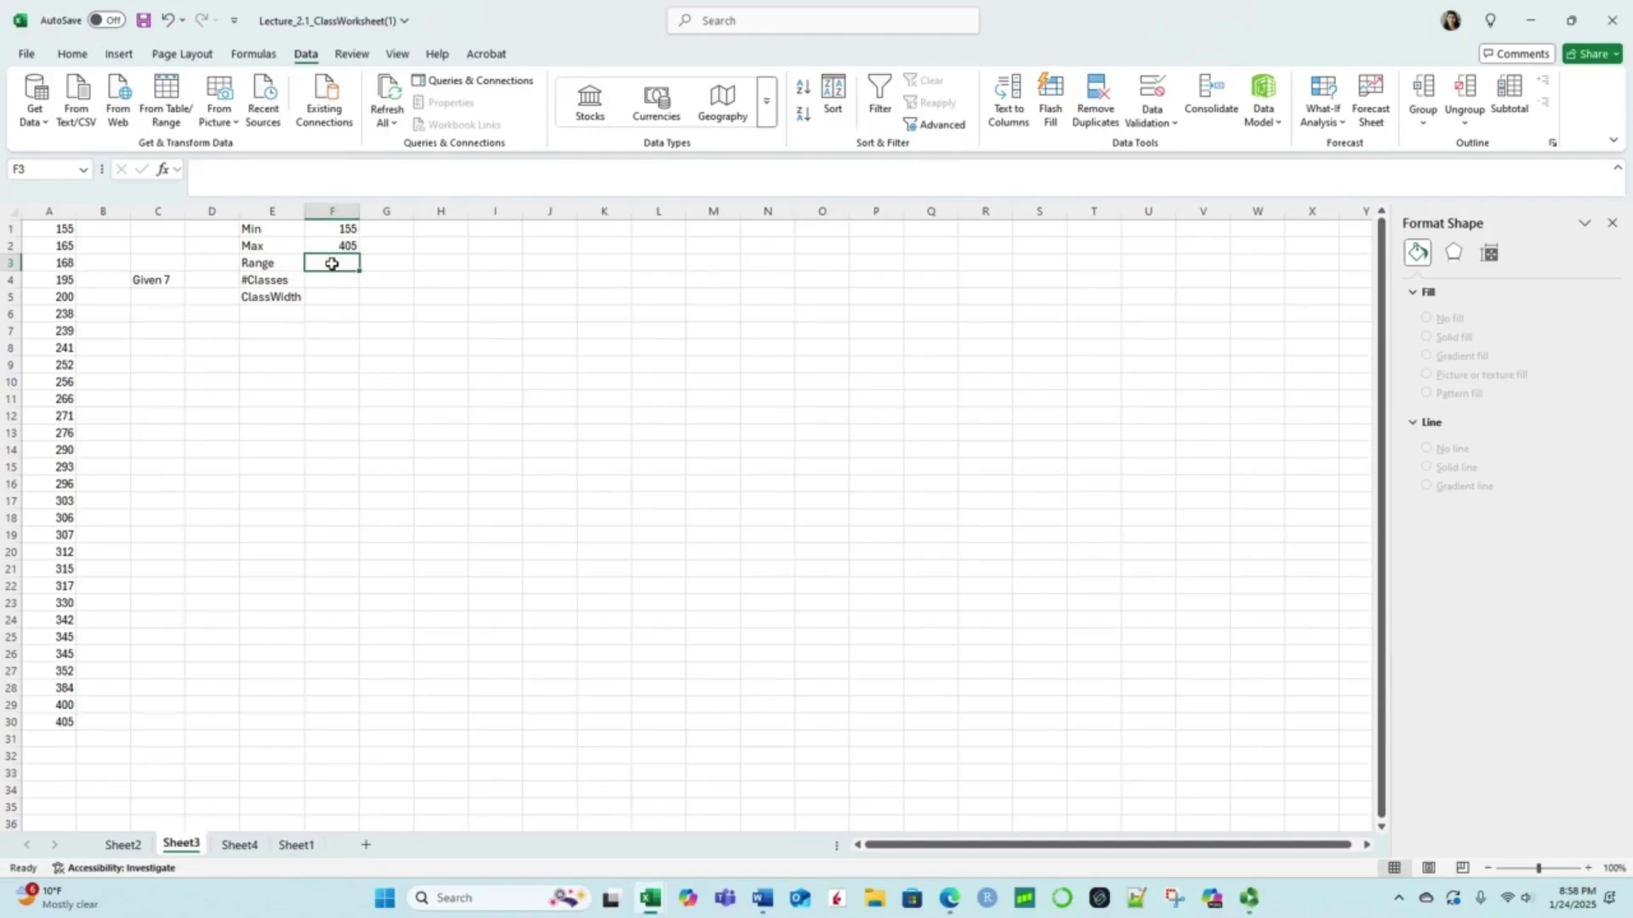
Step: Calculate the range in cell F3 by subtracting the minimum in F1 from the maximum in F2
{"action": "type", "text": "="}
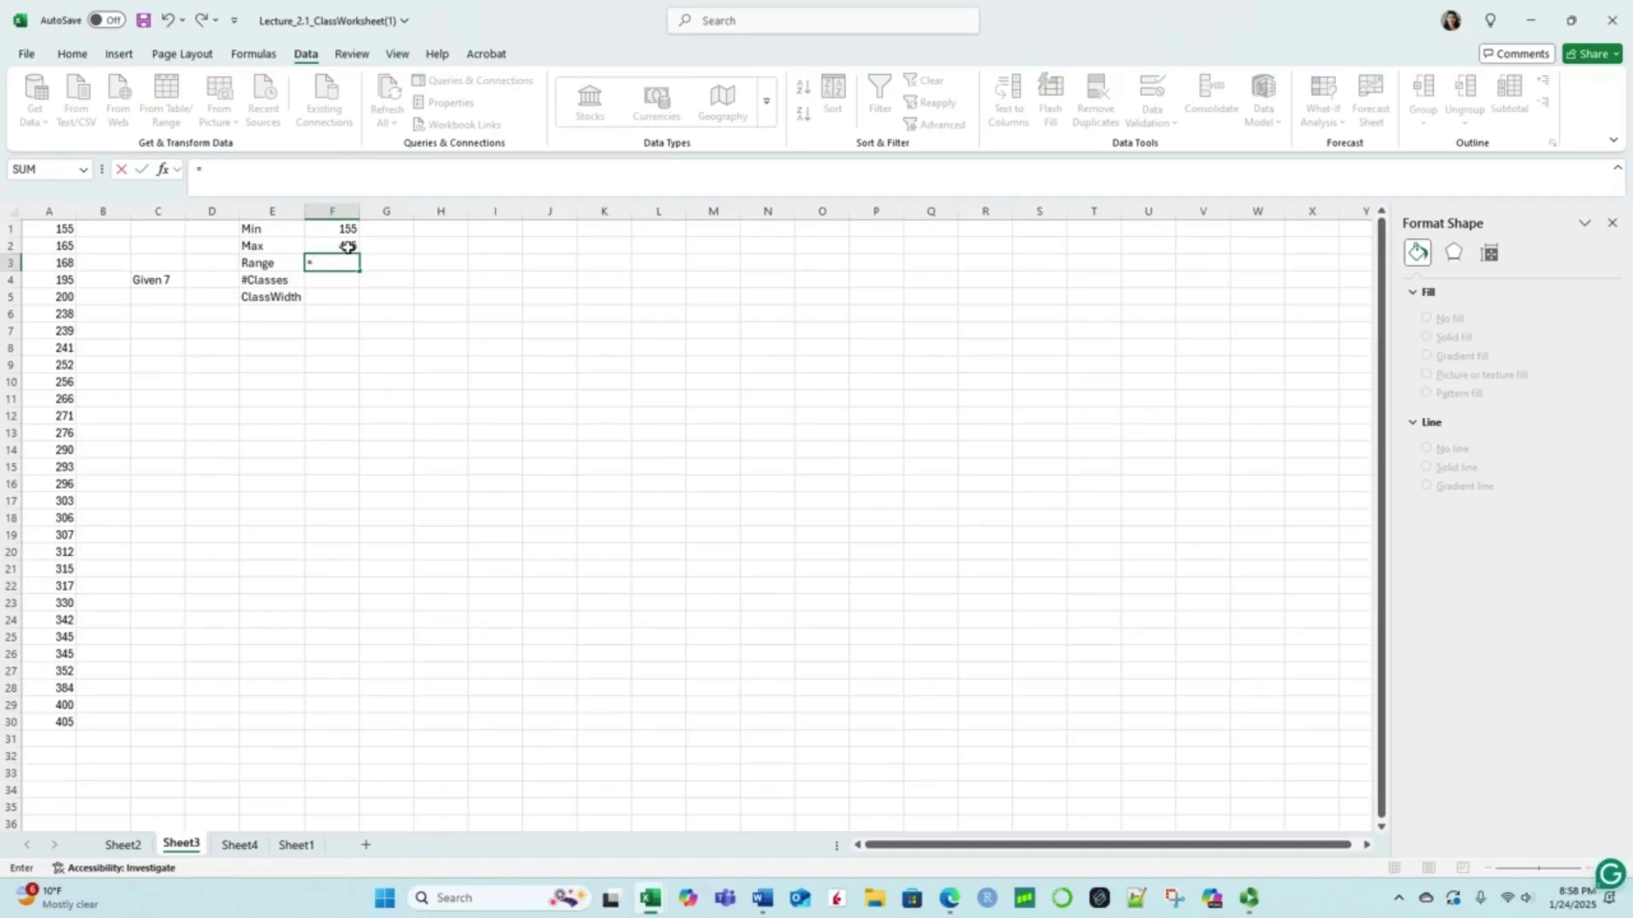
{"action": "left_click", "coordinate": [349, 246]}
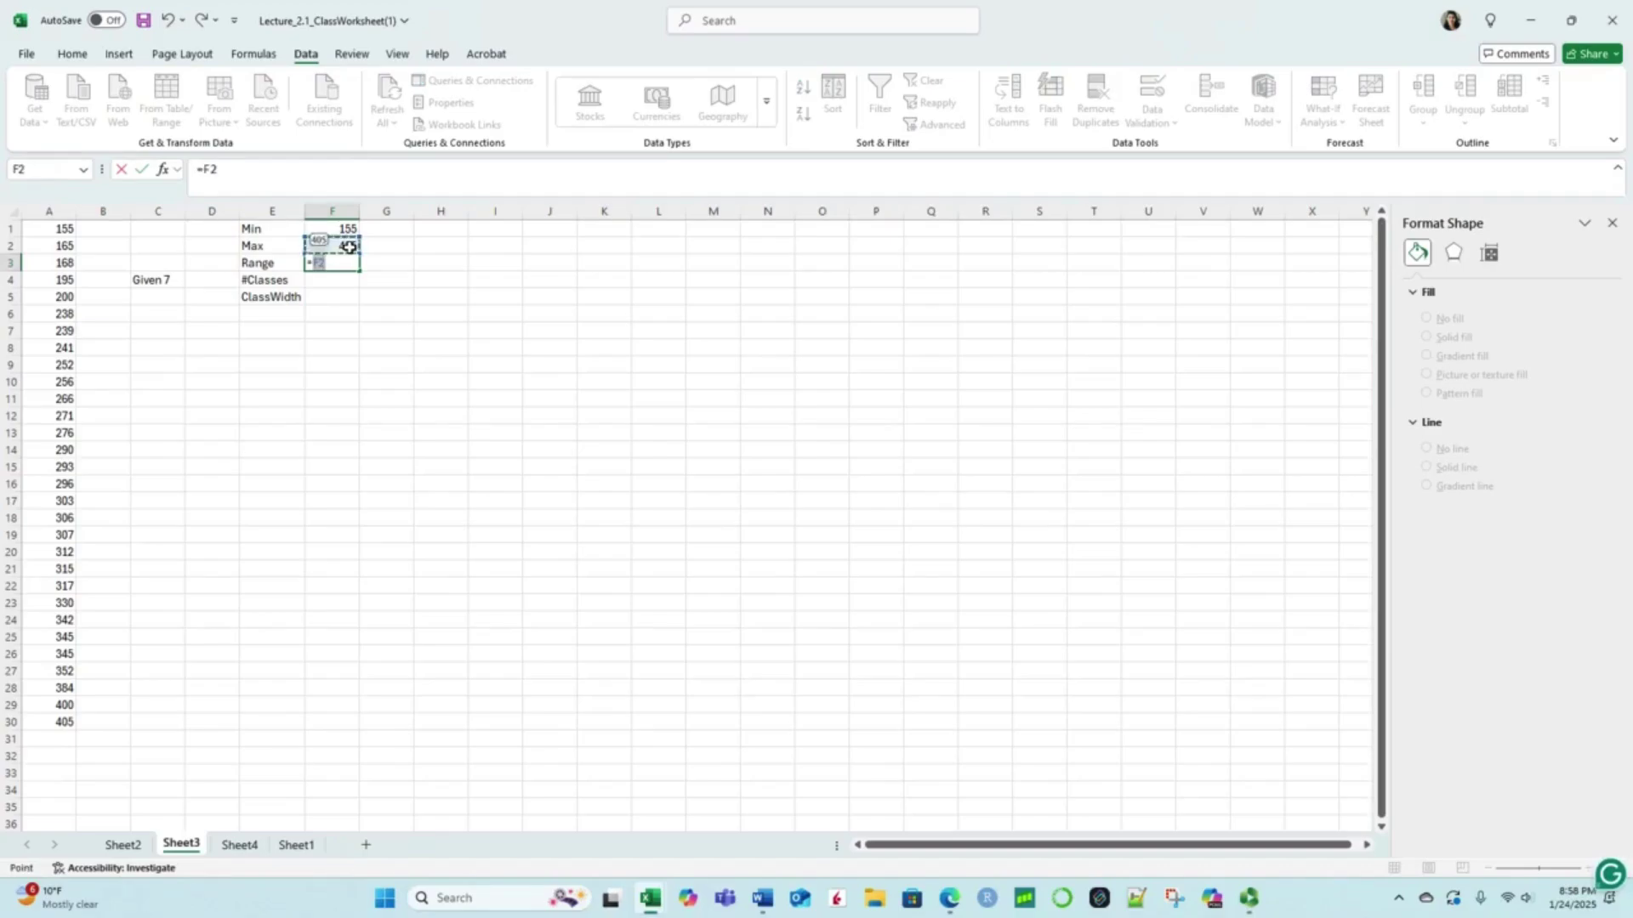
{"action": "type", "text": "-"}
{"action": "left_click", "coordinate": [346, 230]}
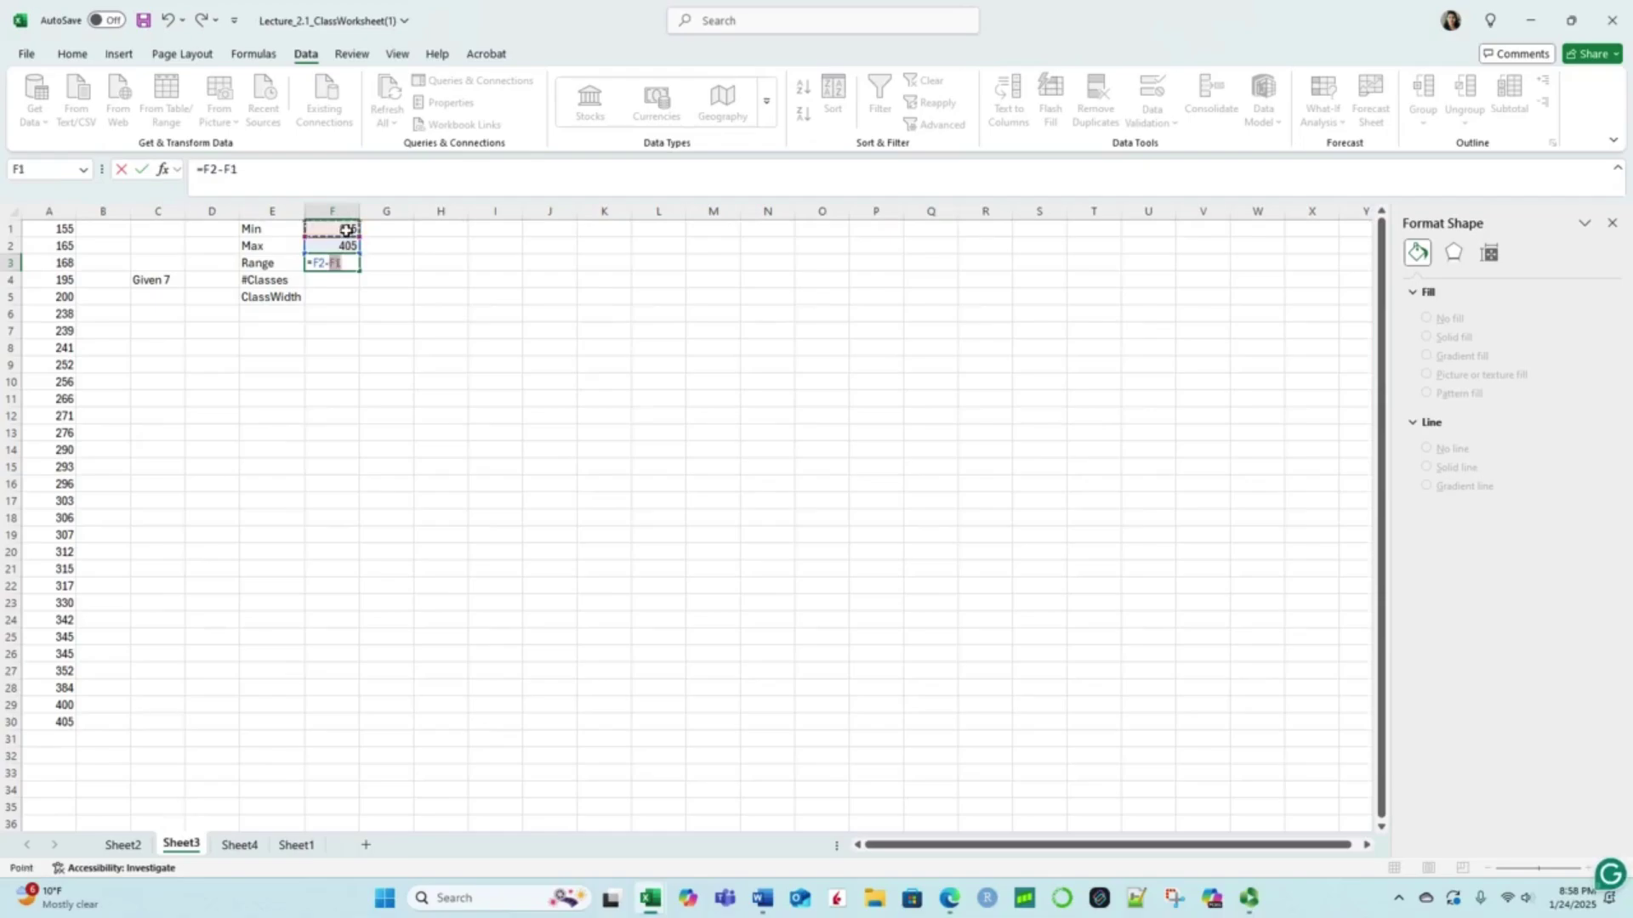
{"action": "key", "text": "Return"}
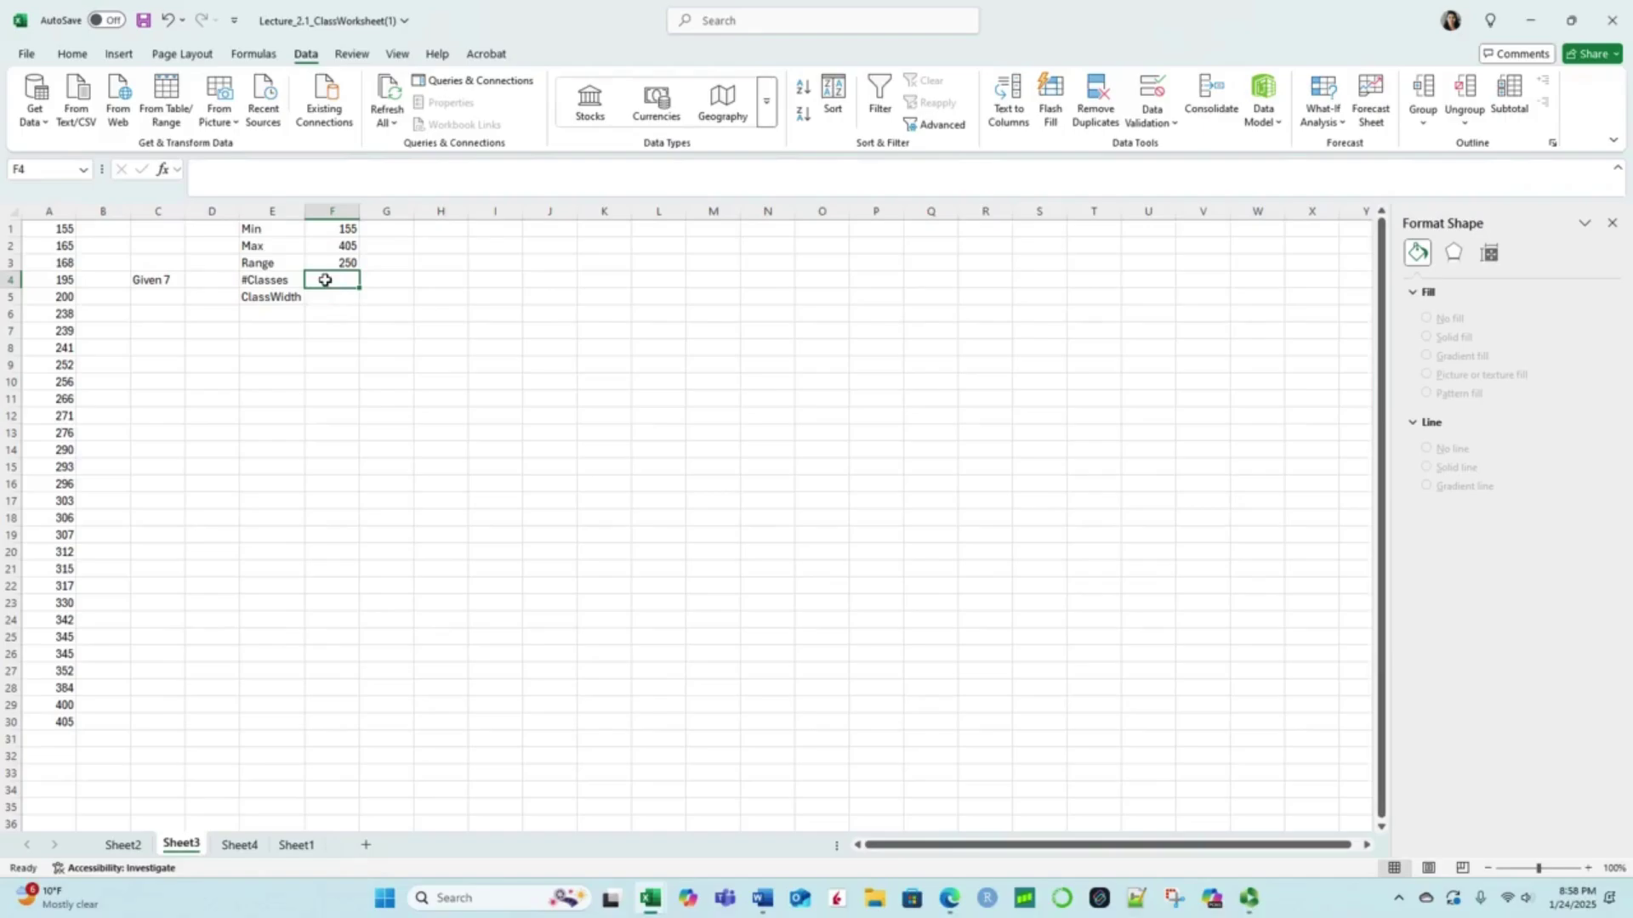
Step: Enter 7 as the number of classes in F4 and calculate the class width in F5 with the formula =F3/F4
{"action": "type", "text": "7"}
{"action": "key", "text": "Return"}
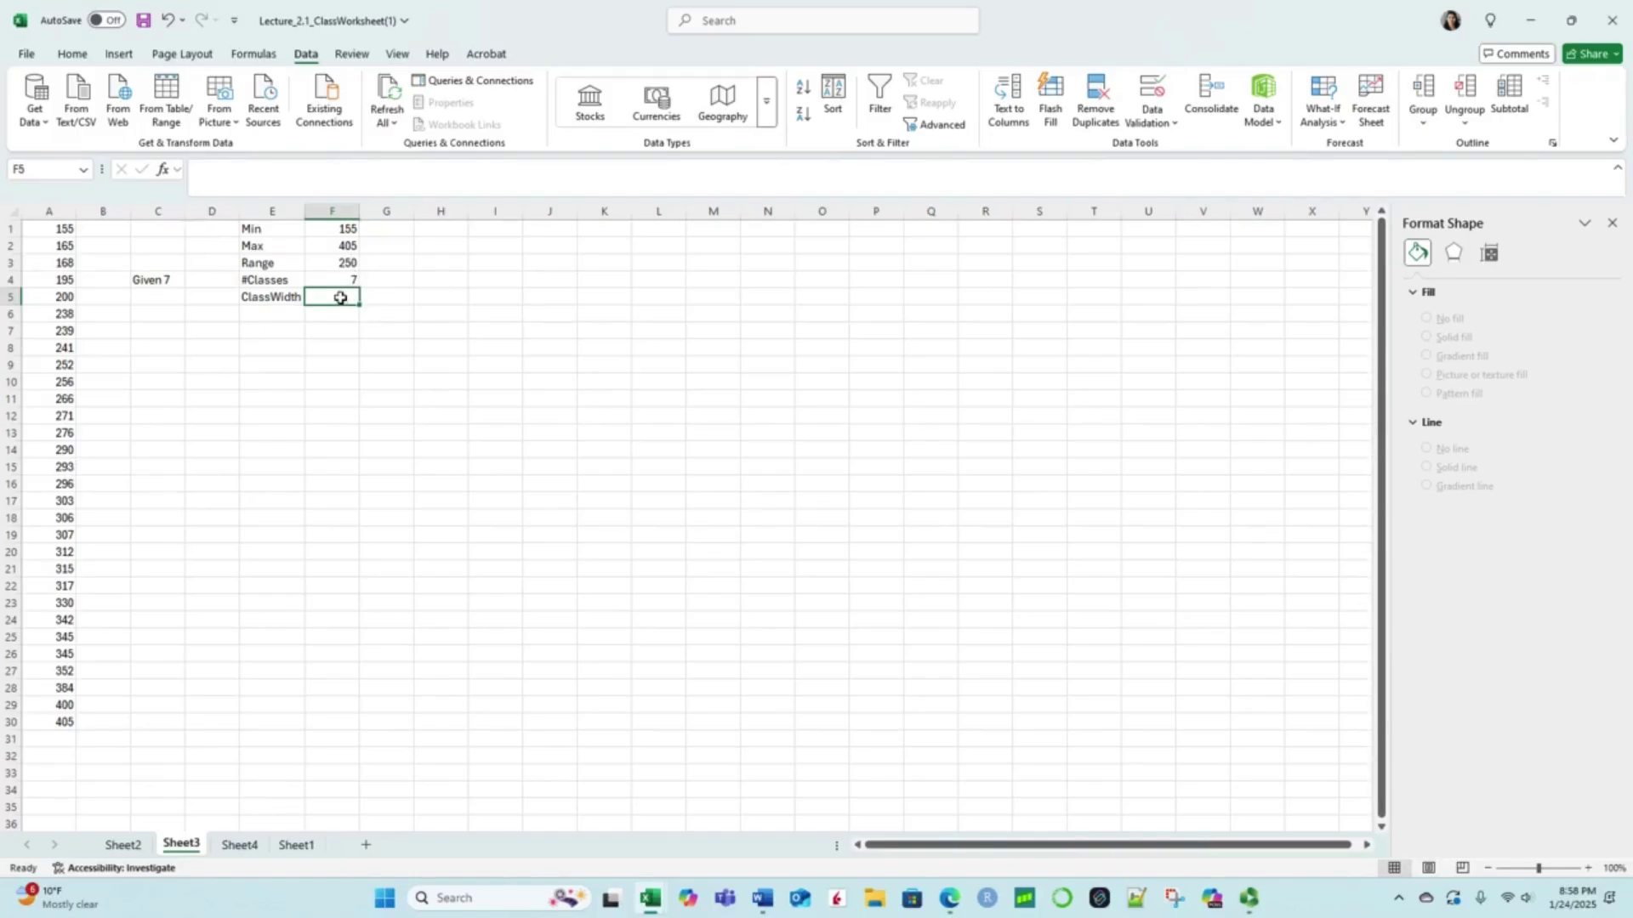
{"action": "type", "text": "="}
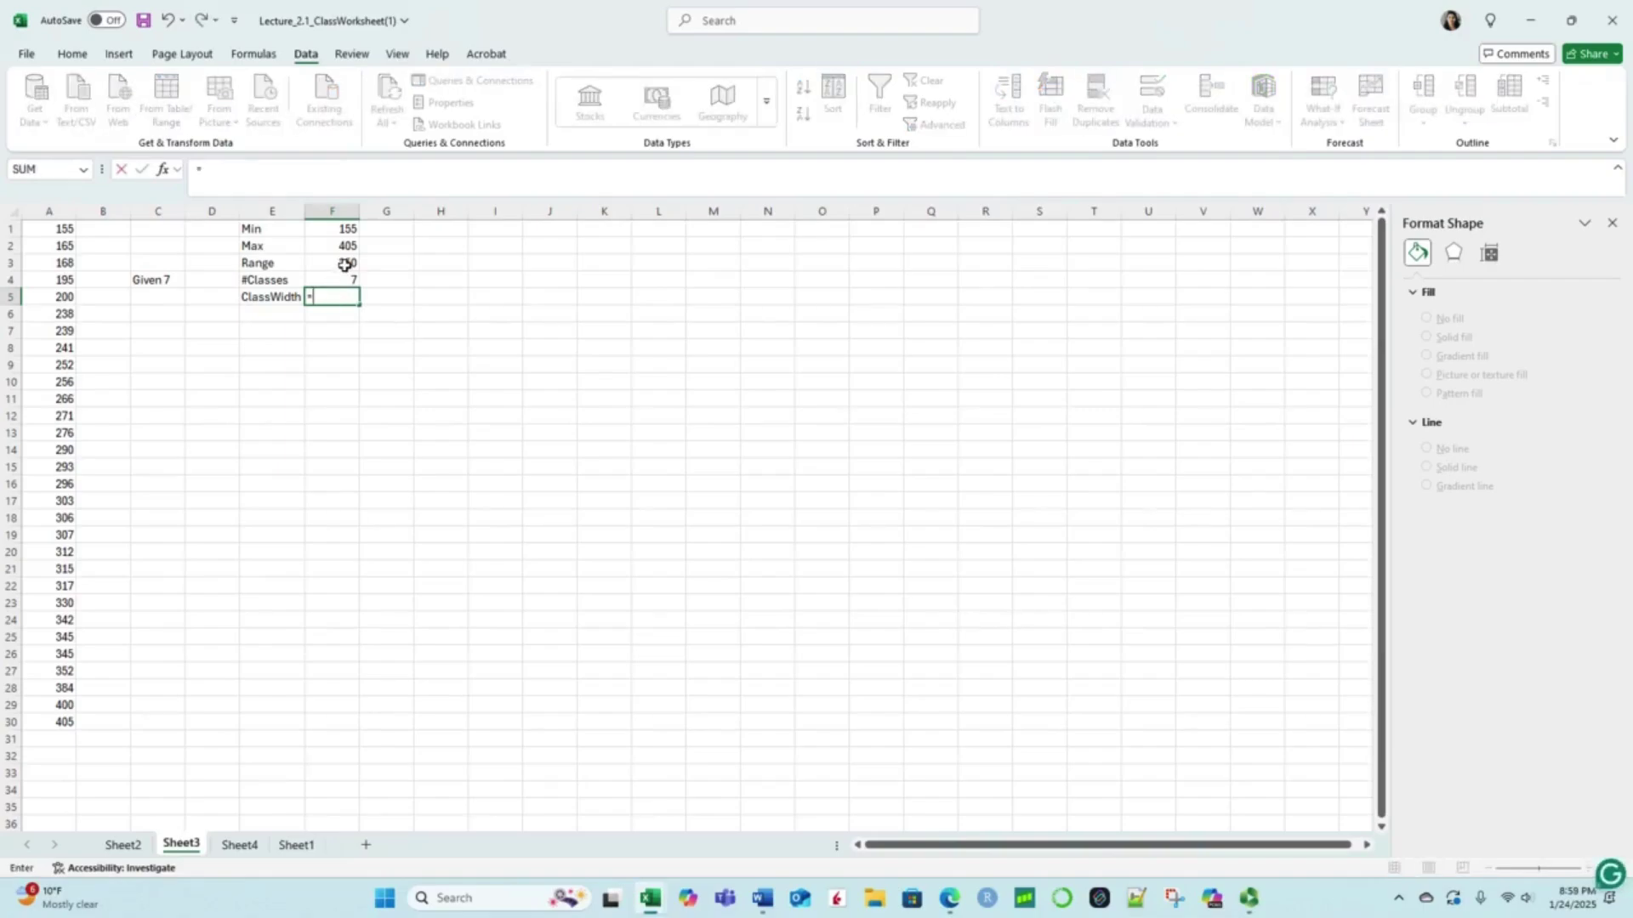
{"action": "left_click", "coordinate": [344, 264]}
{"action": "type", "text": "/"}
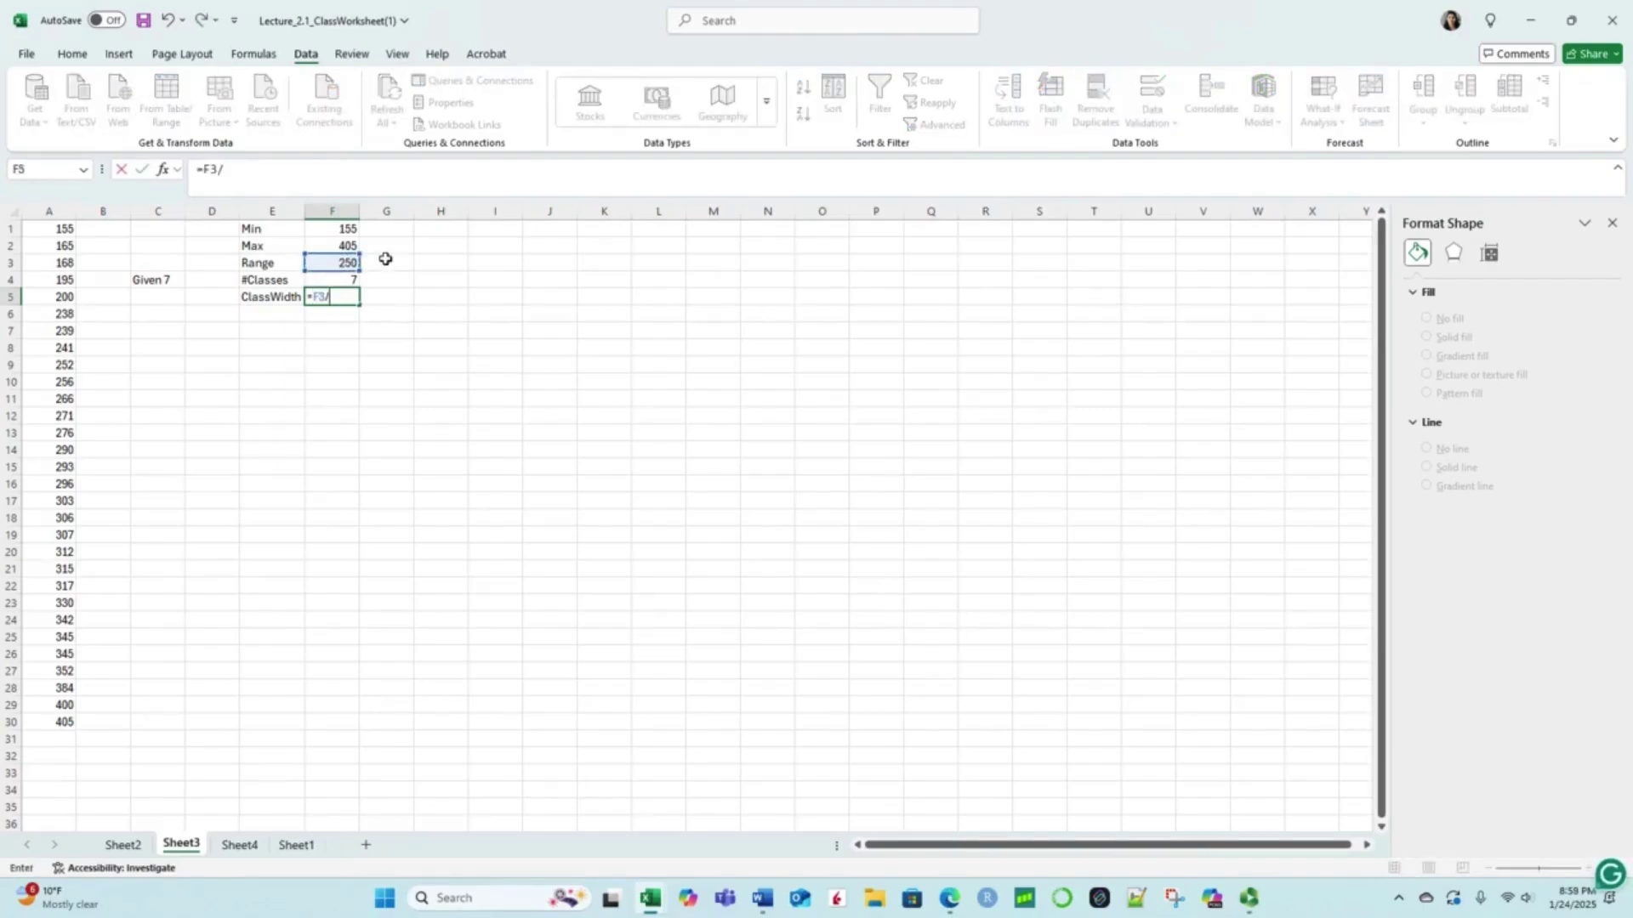
{"action": "left_click", "coordinate": [348, 281]}
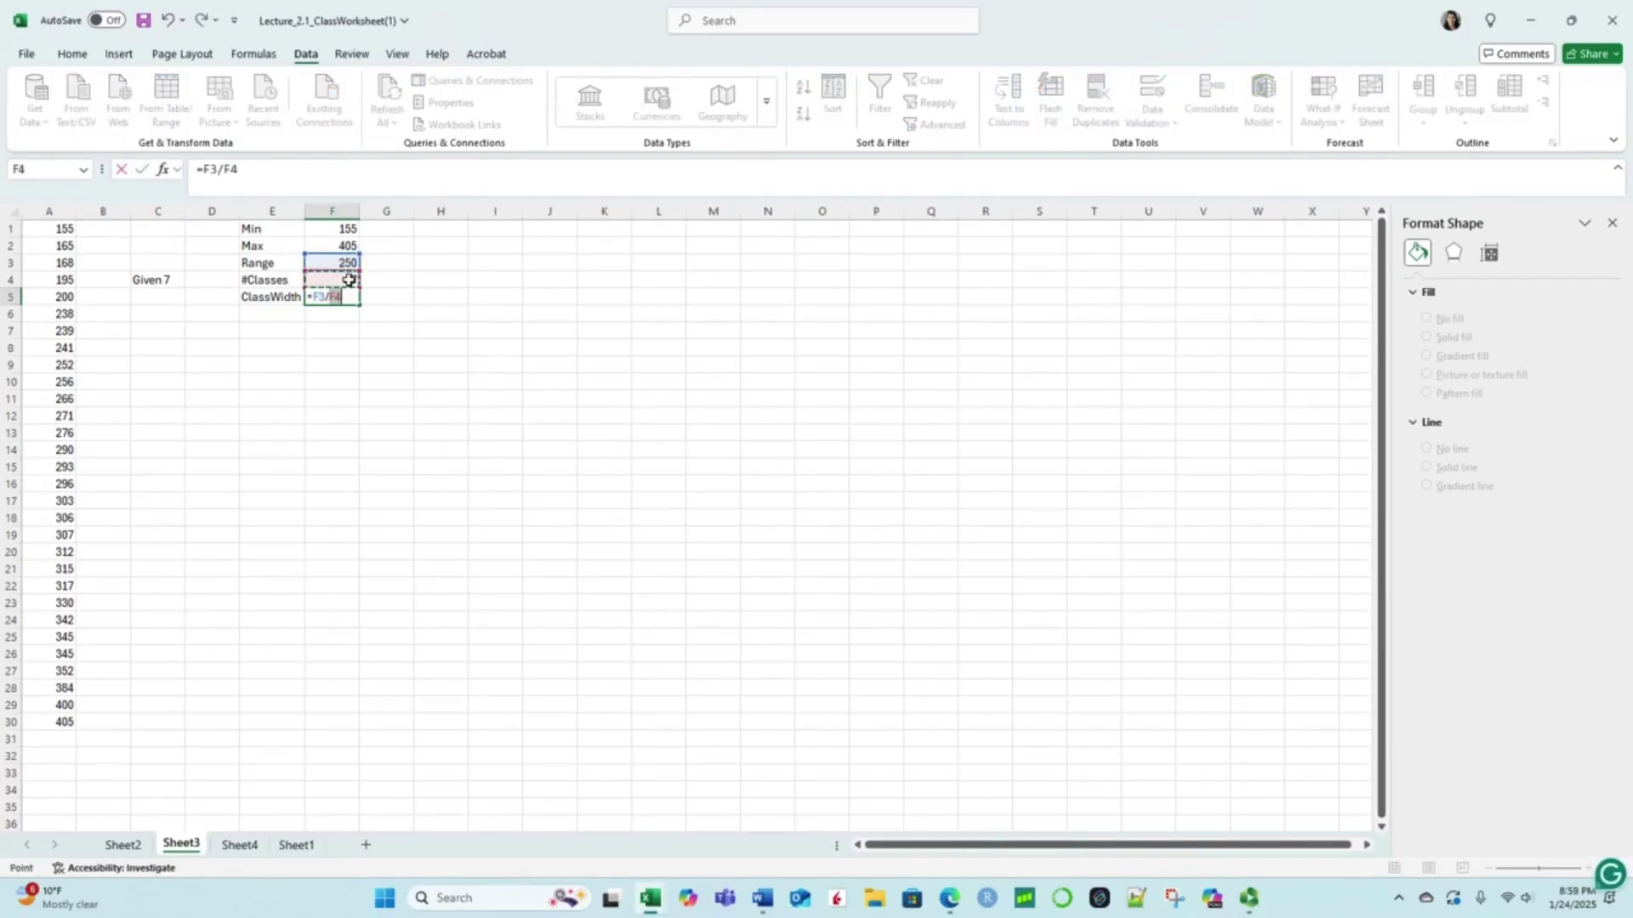
{"action": "key", "text": "Return"}
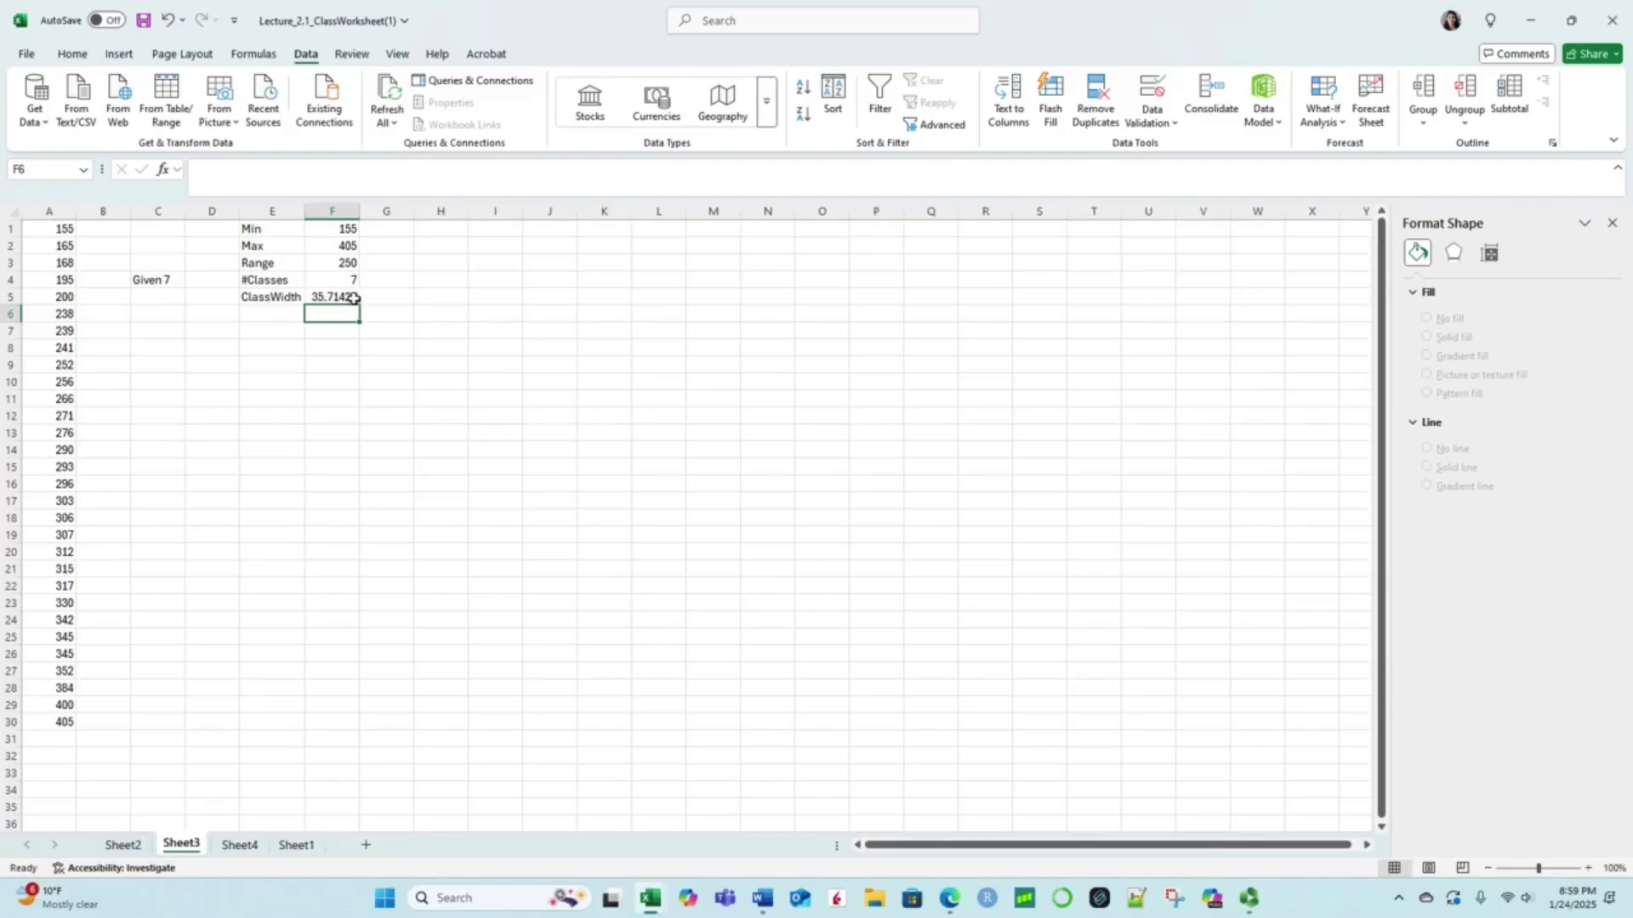
Step: Enter the rounded-up class width 36 in cell G5, beside the calculated class width
{"action": "left_click", "coordinate": [382, 298]}
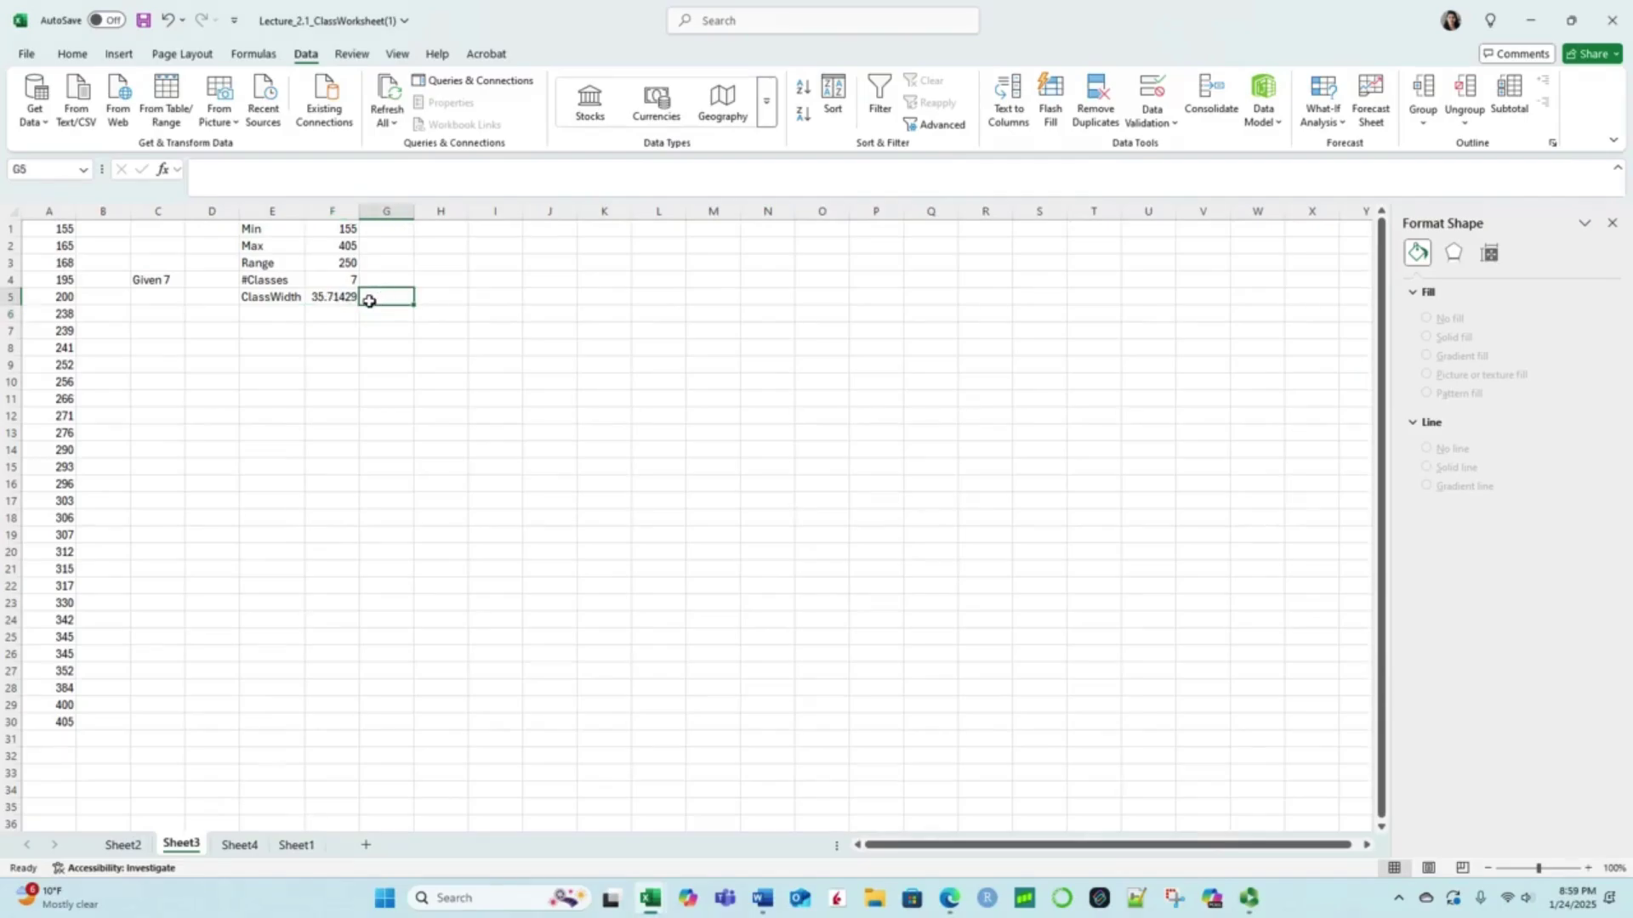
{"action": "type", "text": "36"}
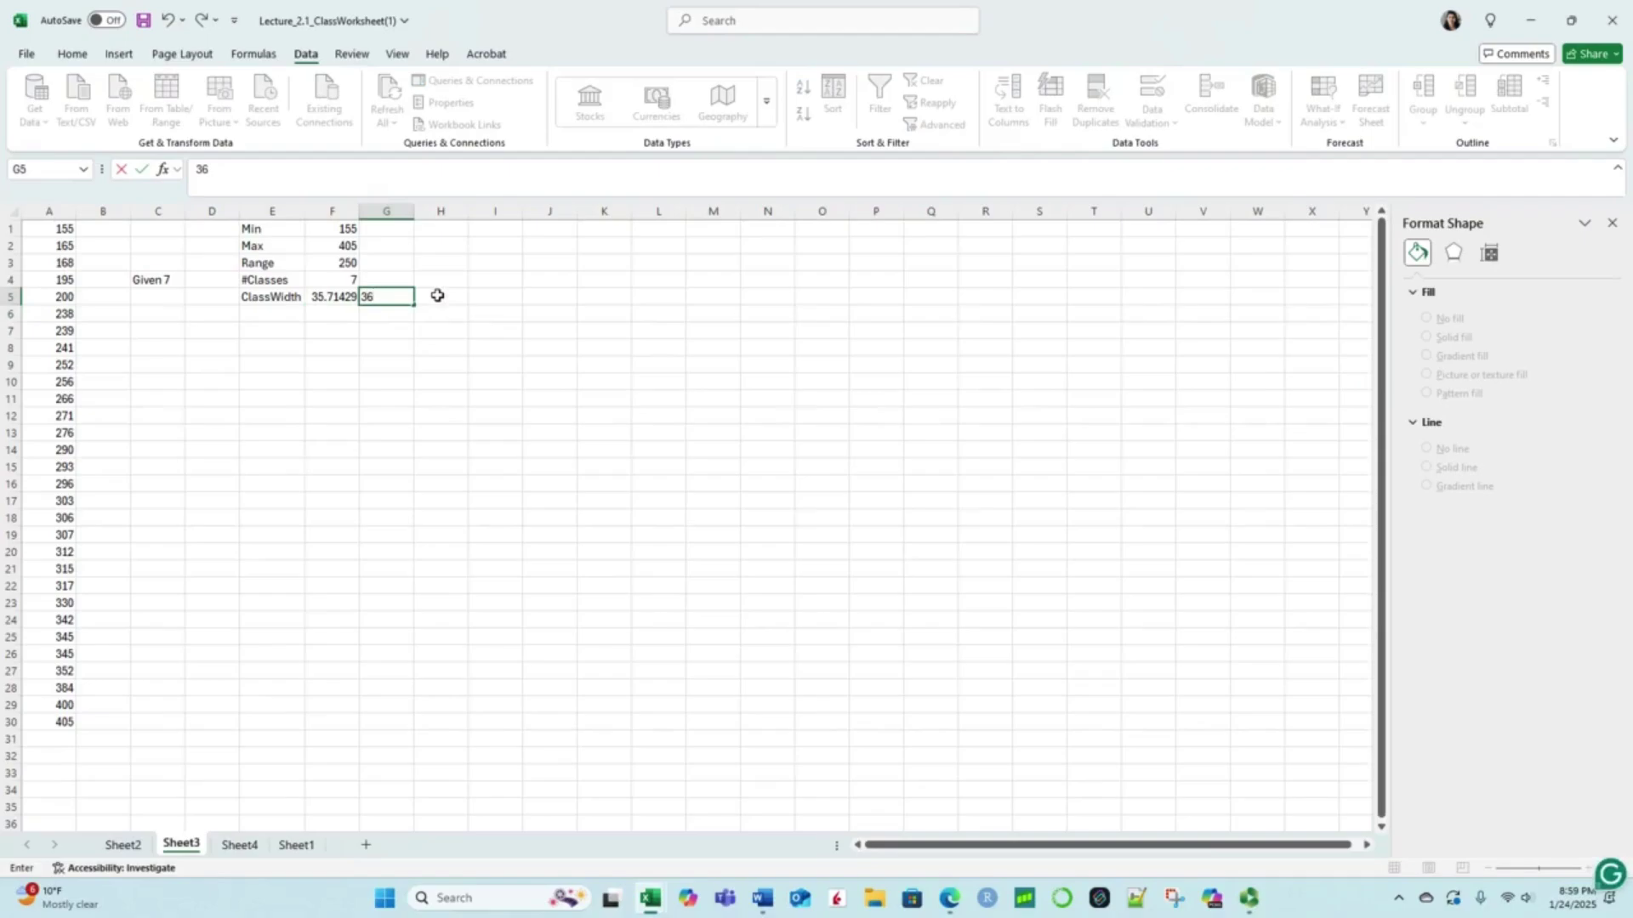
{"action": "key", "text": "Return"}
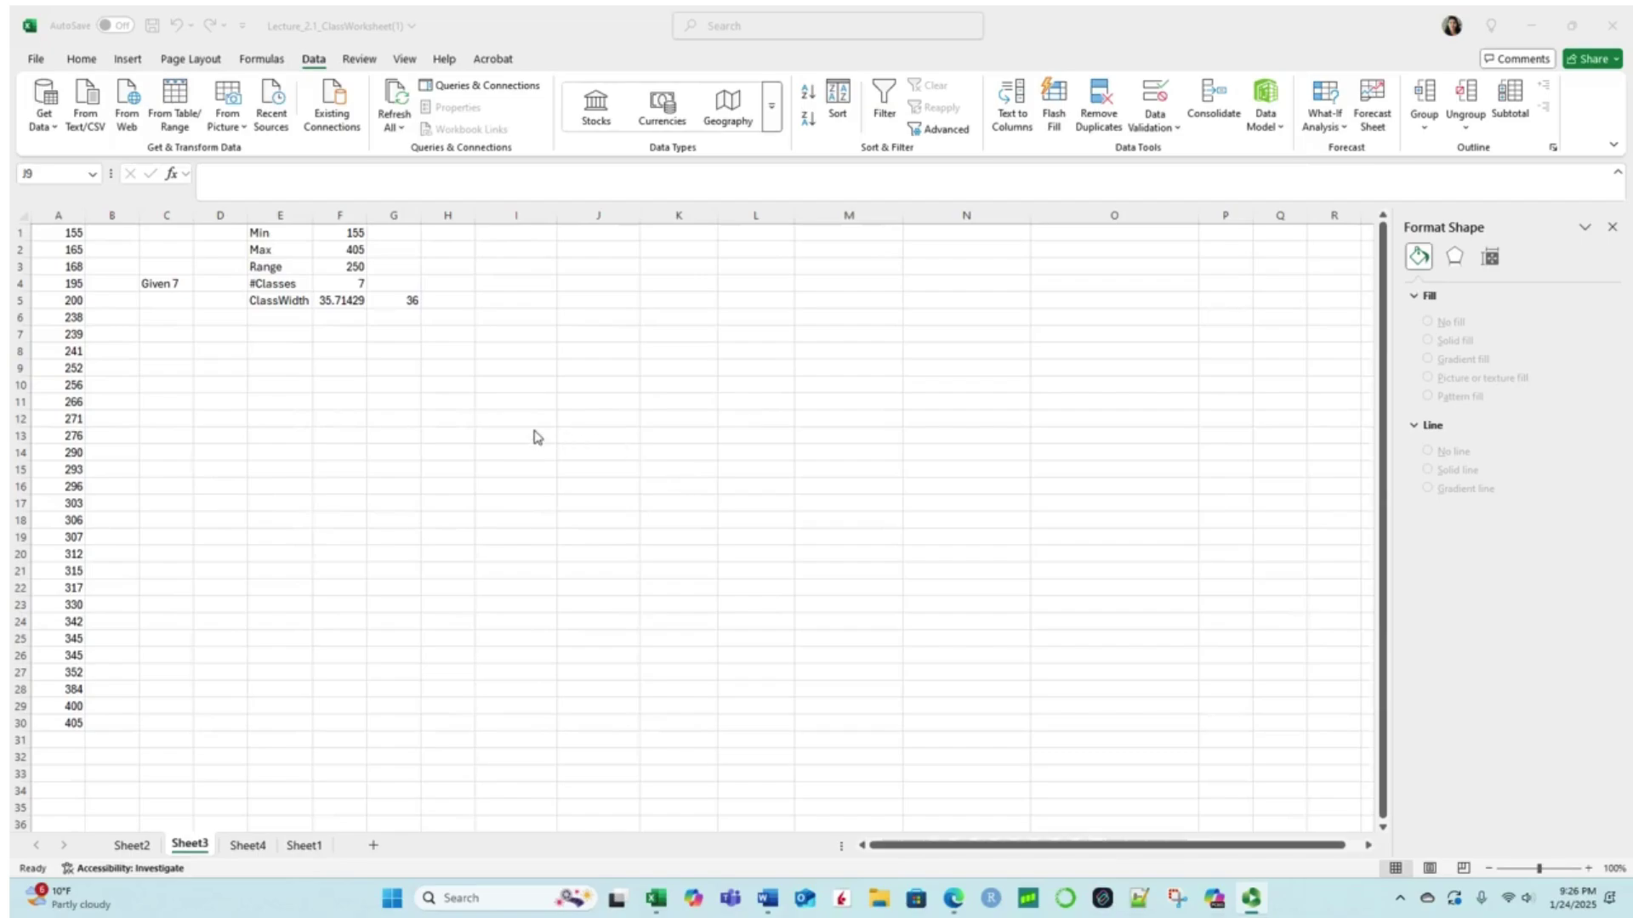
Step: Enter the table headers Lower Limit, Upper Limit, Midpoint and Frequency in cells I11 to L11
{"action": "left_click", "coordinate": [495, 397]}
{"action": "left_click", "coordinate": [495, 401]}
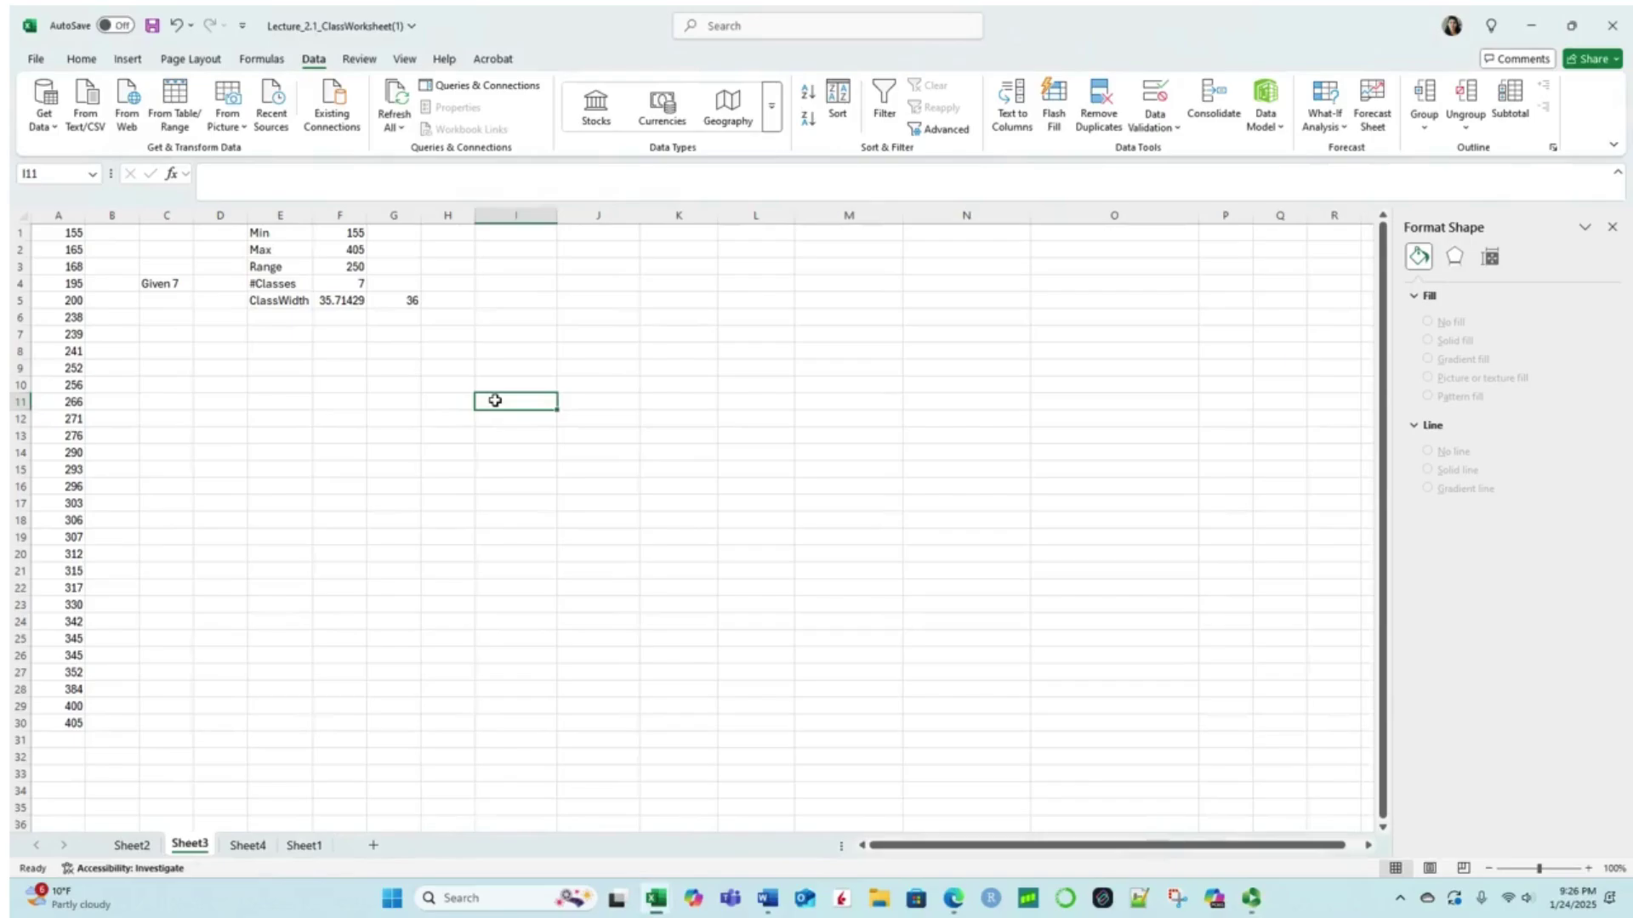
{"action": "type", "text": "Lowe"}
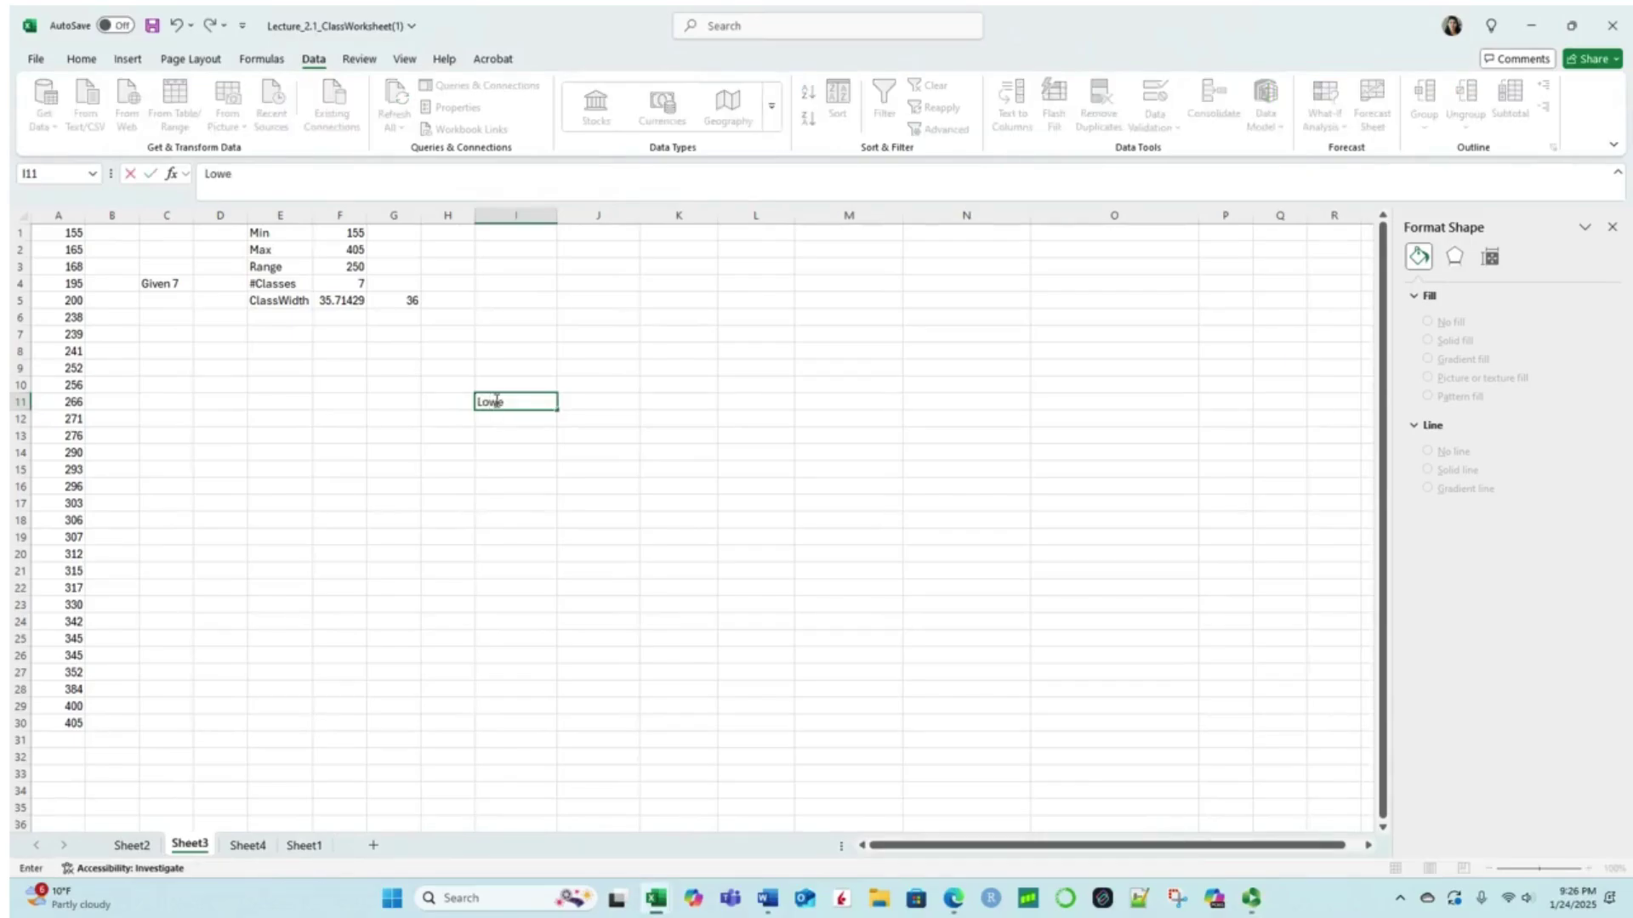
{"action": "type", "text": "r Limit"}
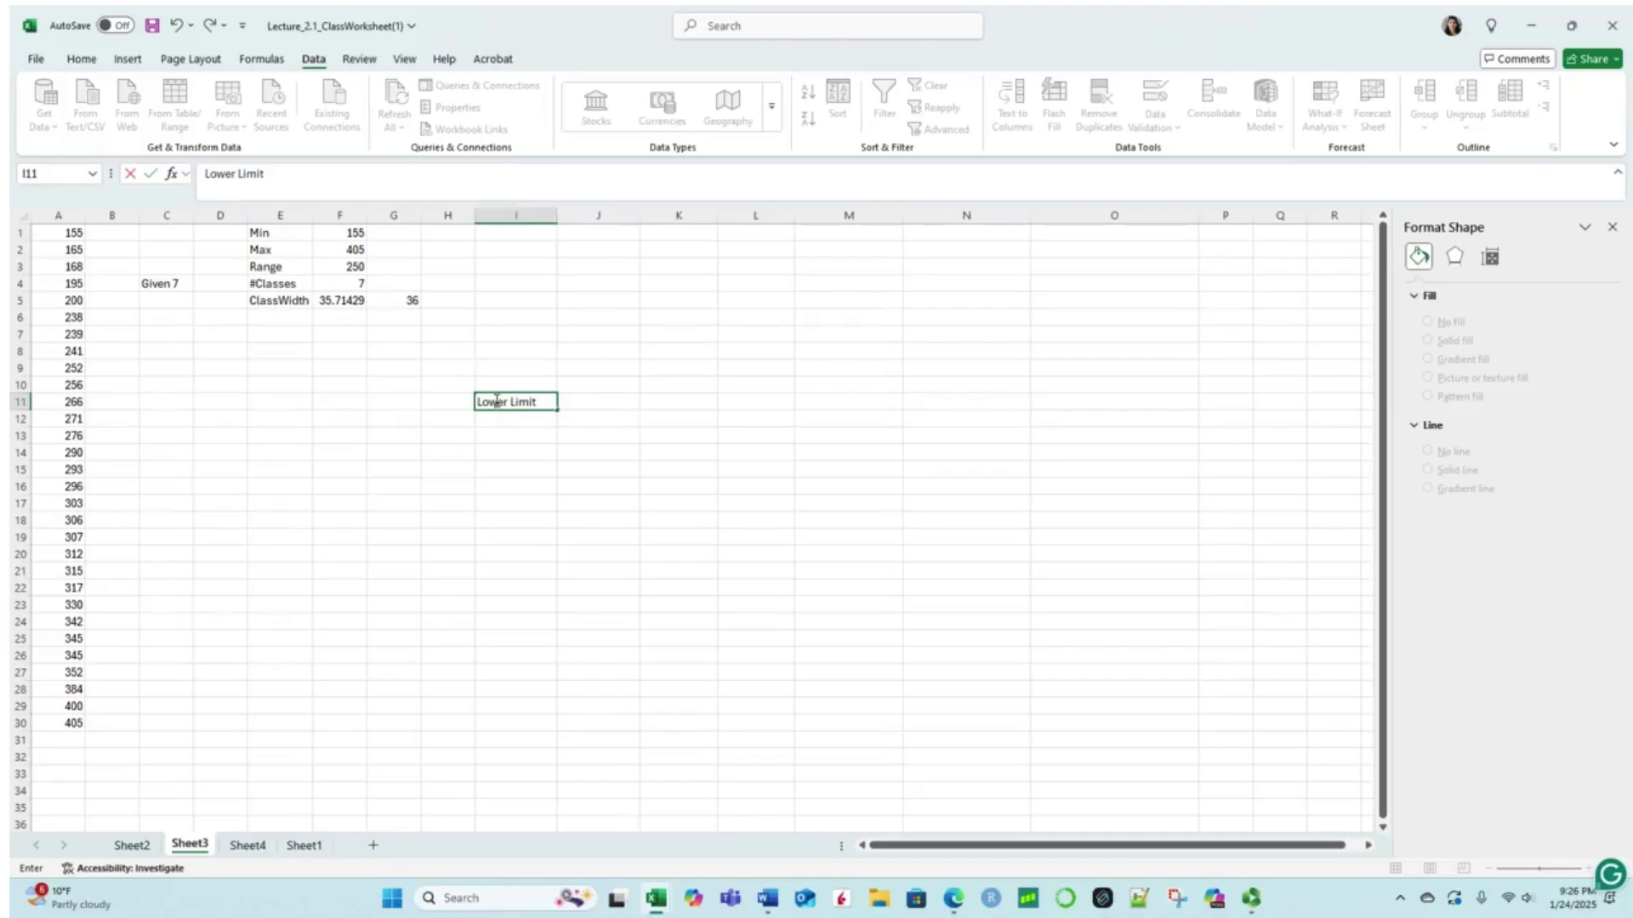
{"action": "key", "text": "Tab"}
{"action": "type", "text": "Upper"}
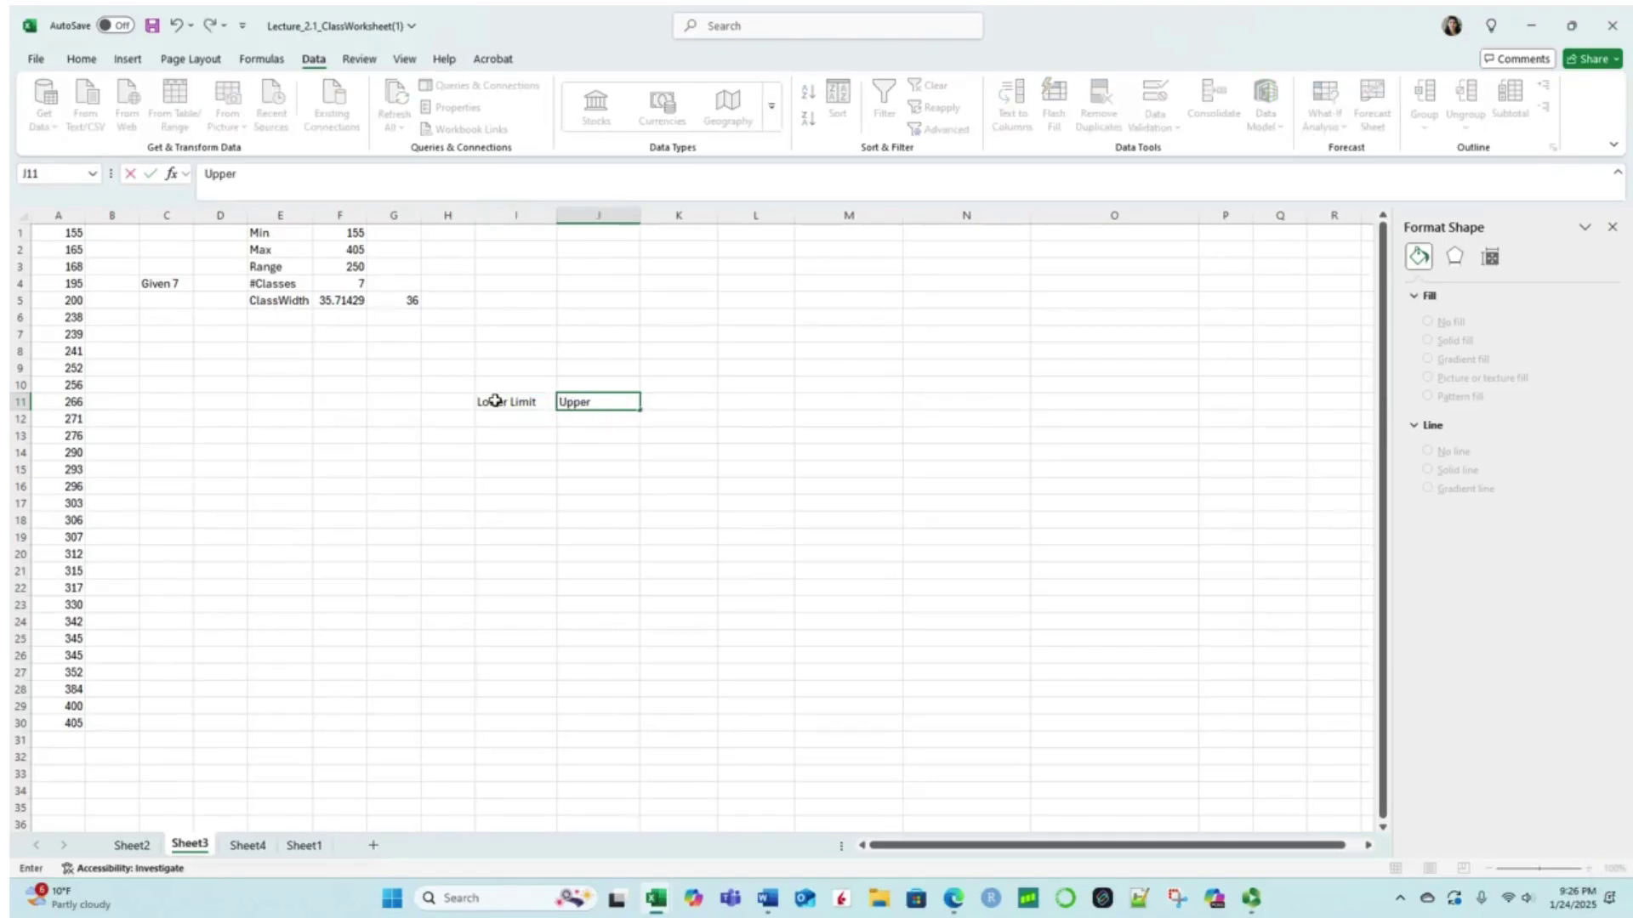
{"action": "type", "text": " Limit"}
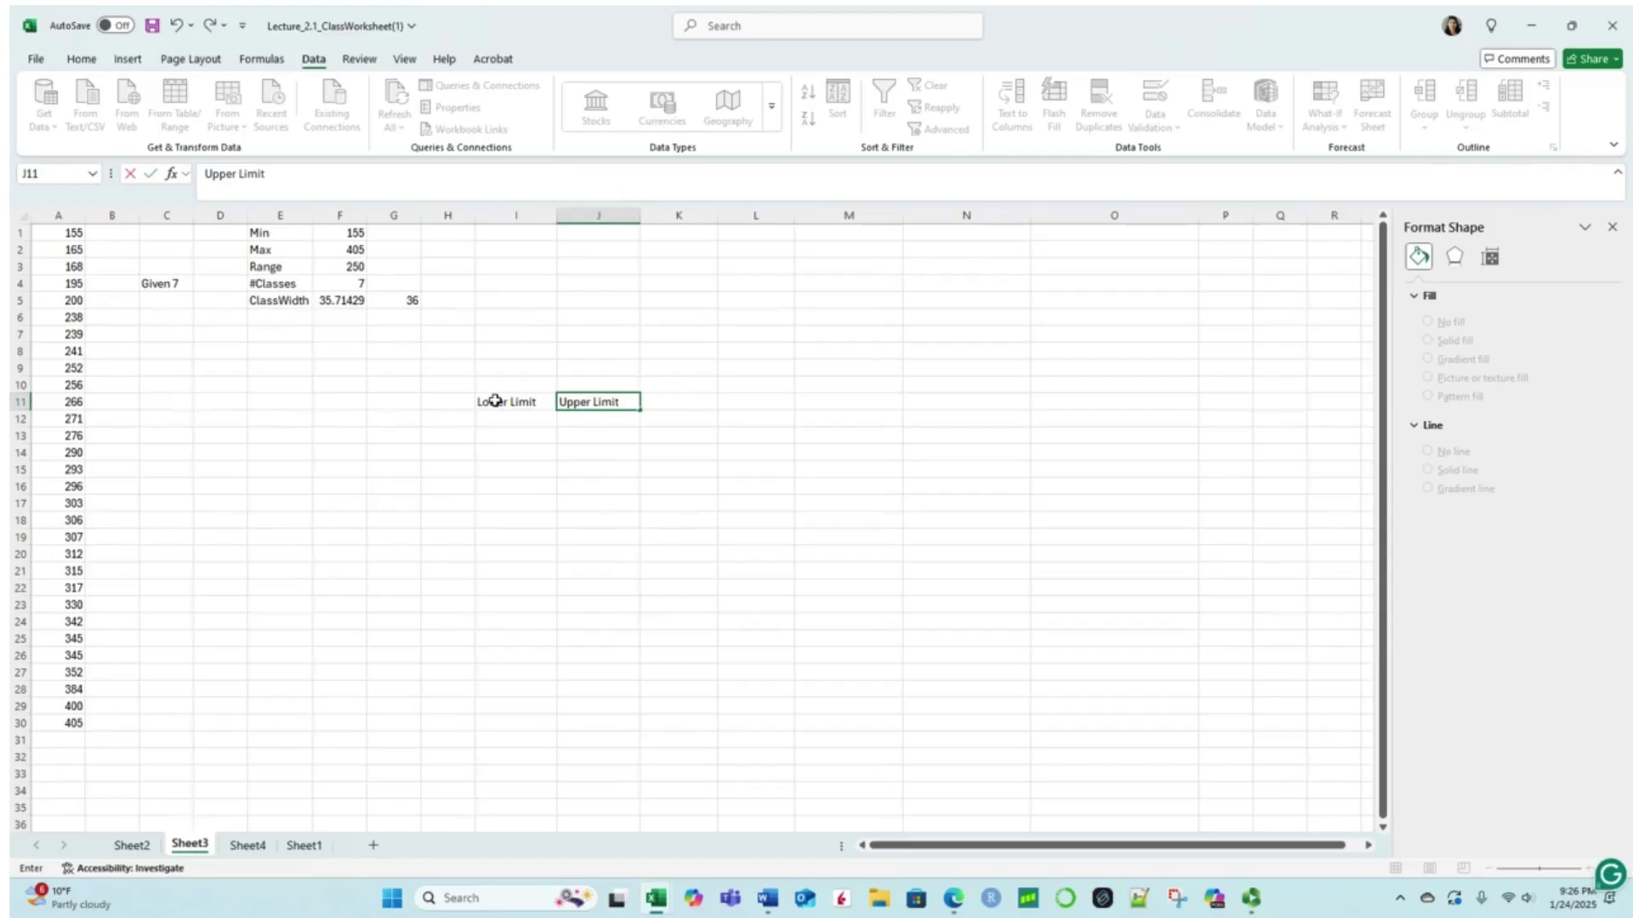
{"action": "key", "text": "Tab"}
{"action": "type", "text": "Mi"}
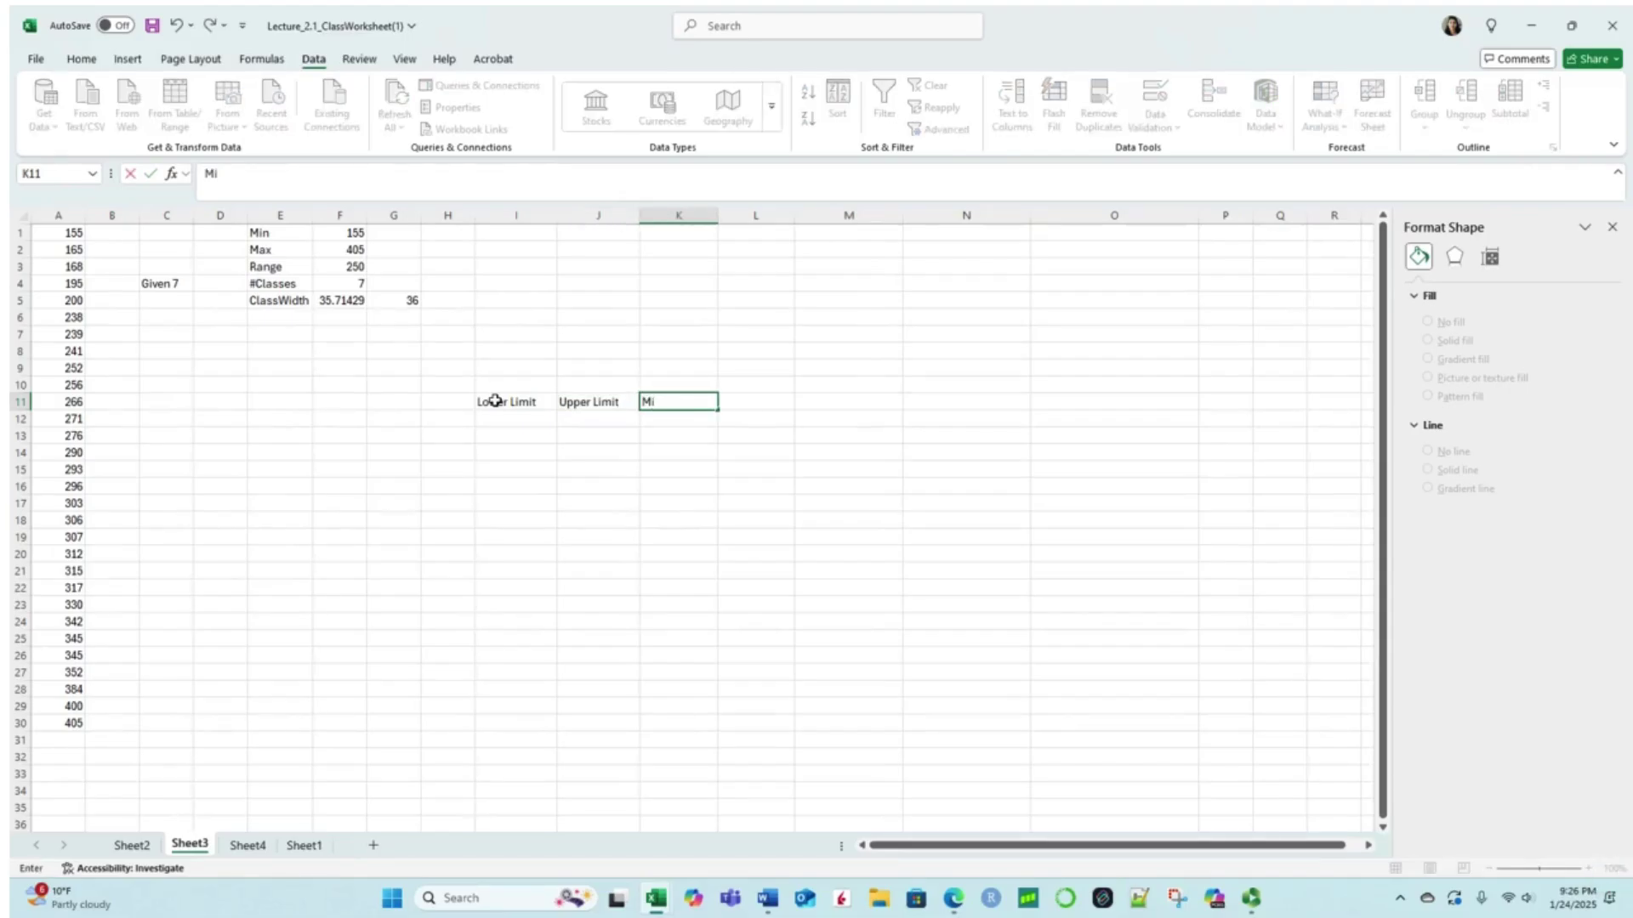
{"action": "type", "text": "dpoint"}
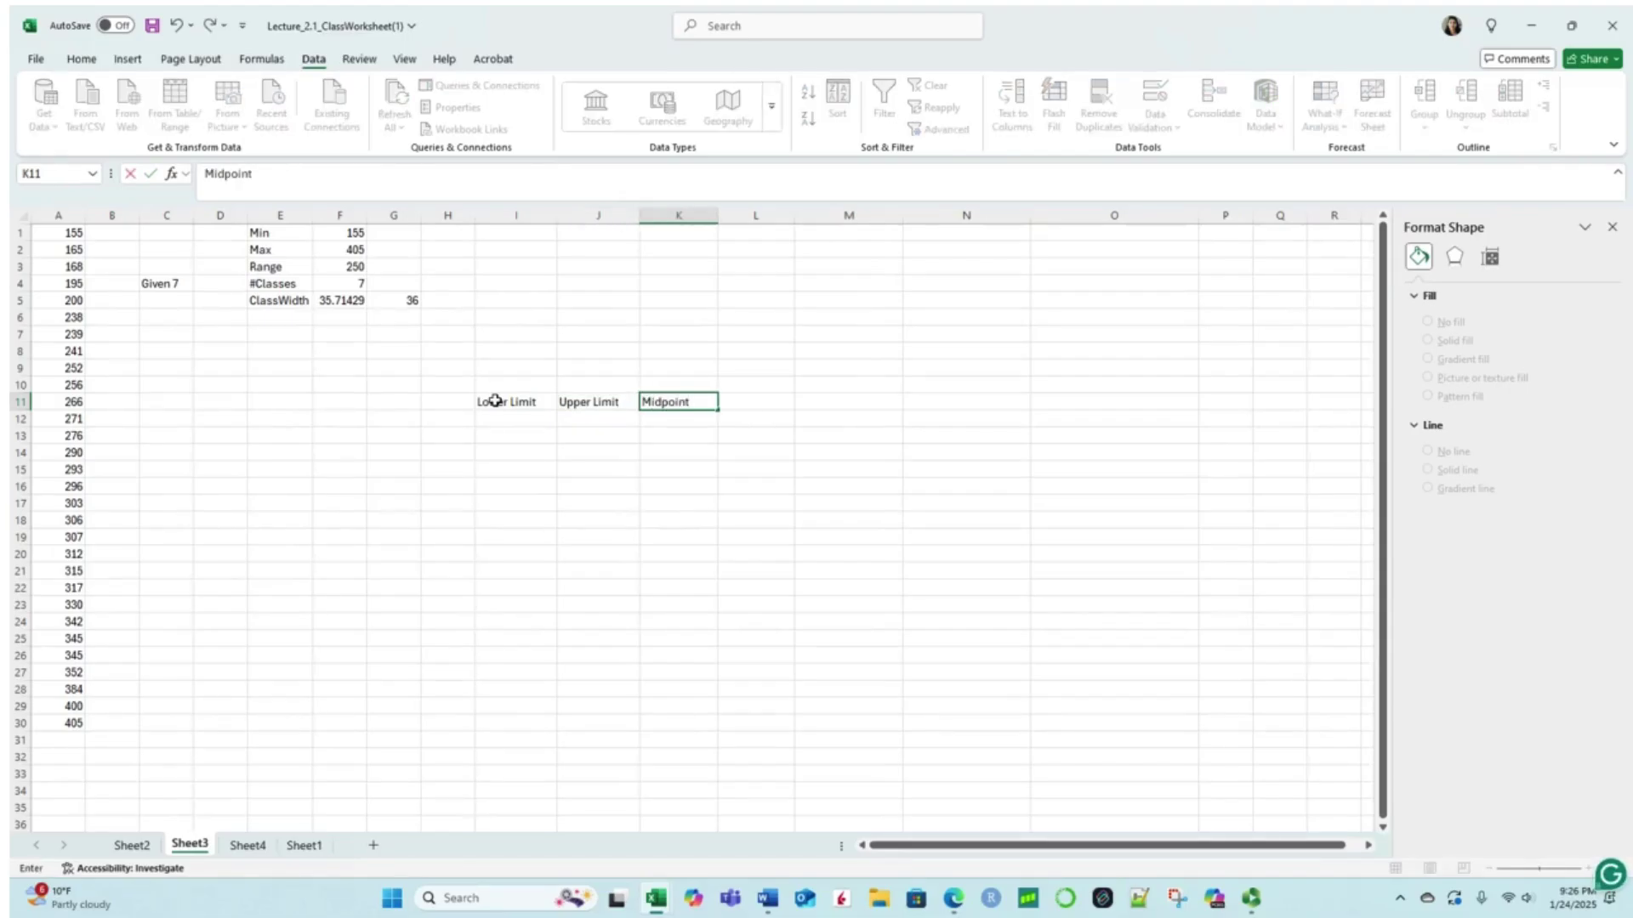
{"action": "key", "text": "Tab"}
{"action": "type", "text": "Fre"}
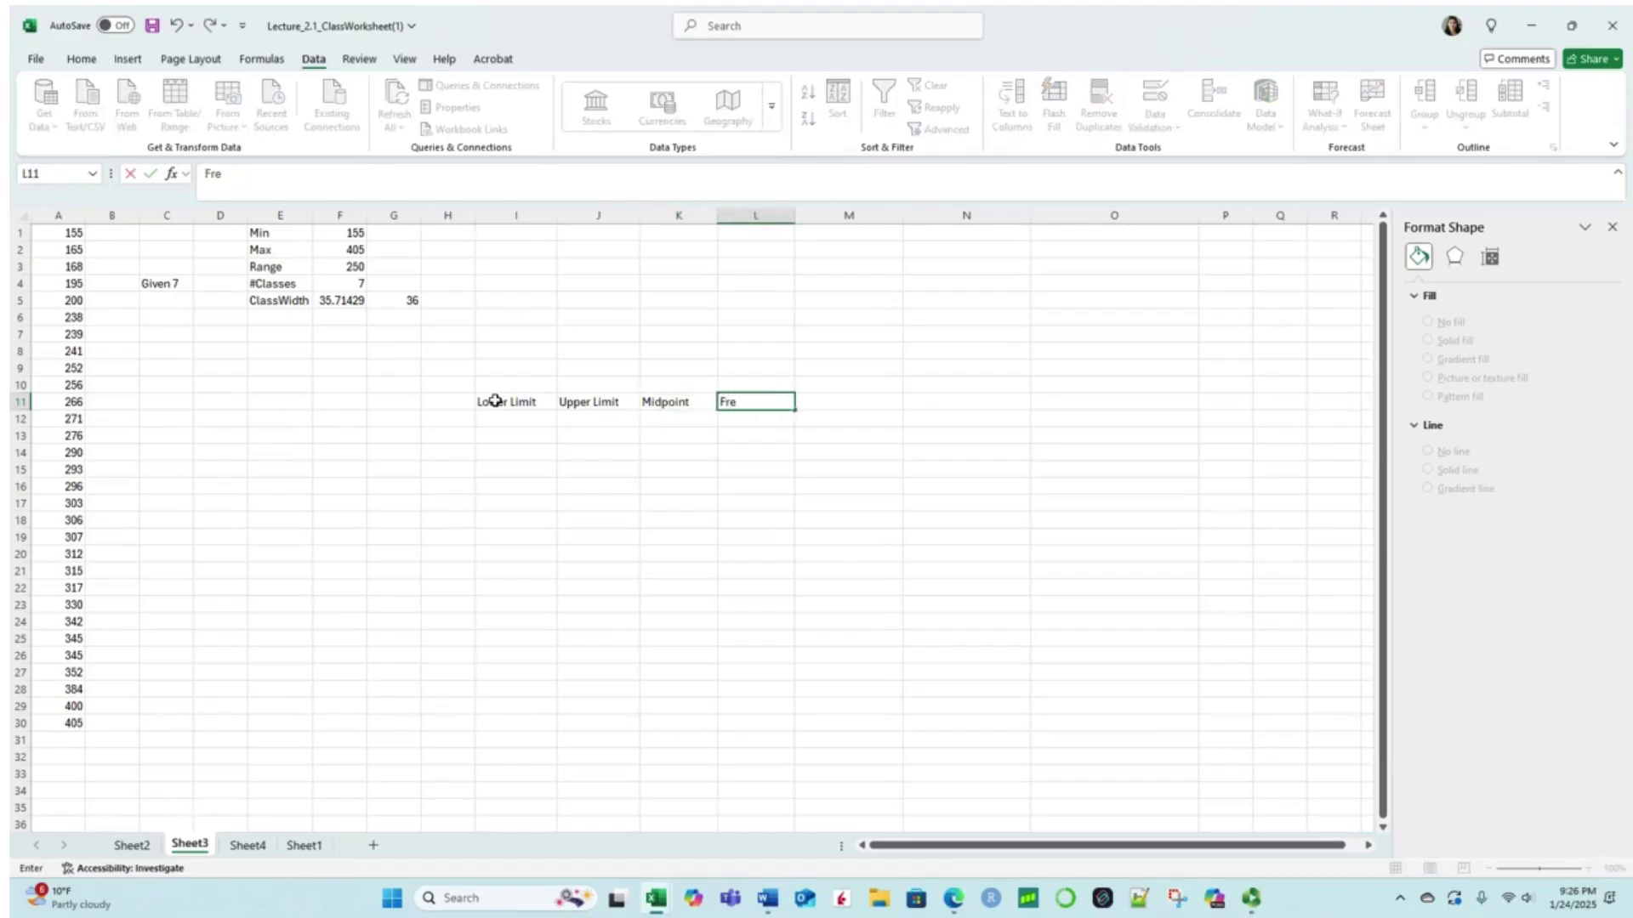
{"action": "type", "text": "quency"}
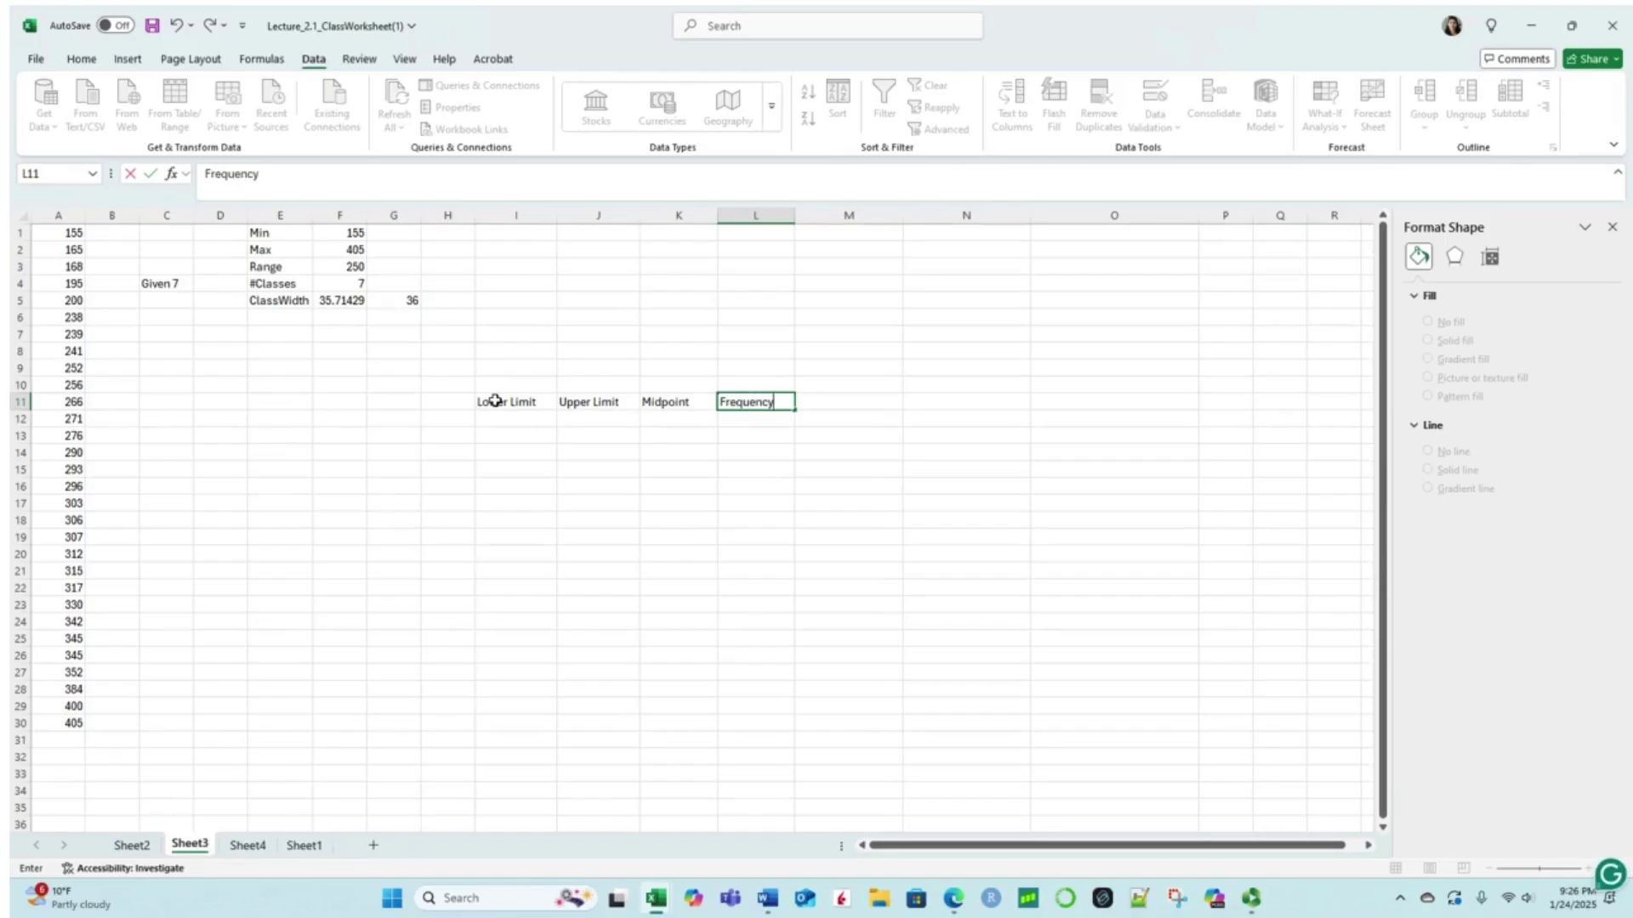
{"action": "key", "text": "Tab"}
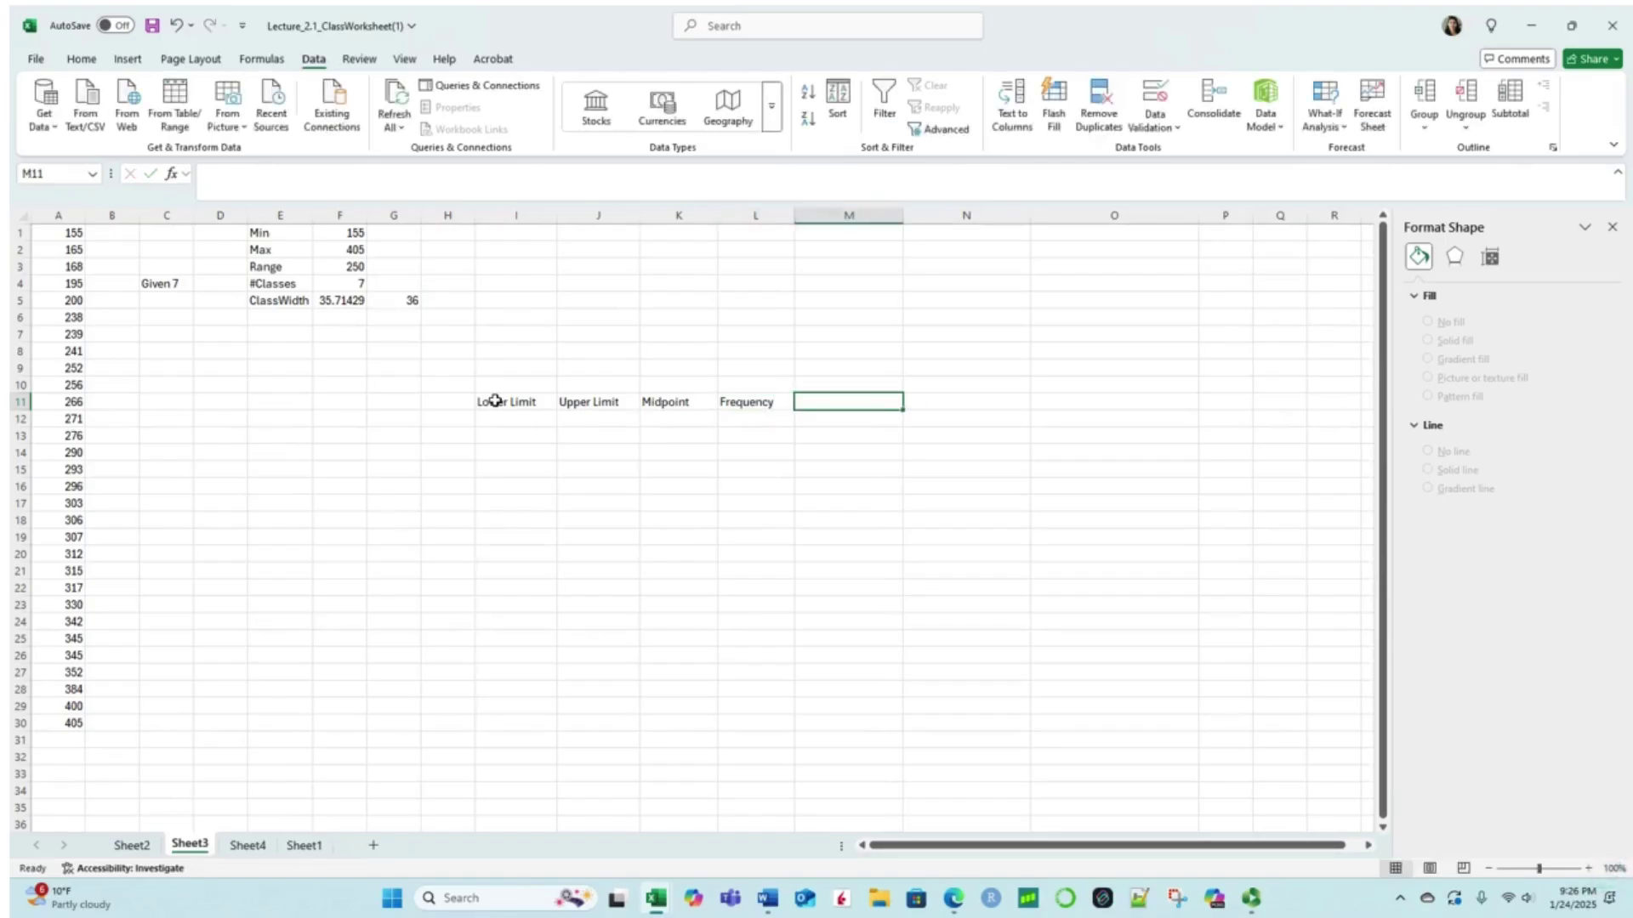
Step: Add the headers Relative Frequency, Cumulative Frequency and Relative Cumulative Frequency in cells M11 to O11
{"action": "type", "text": "Relative"}
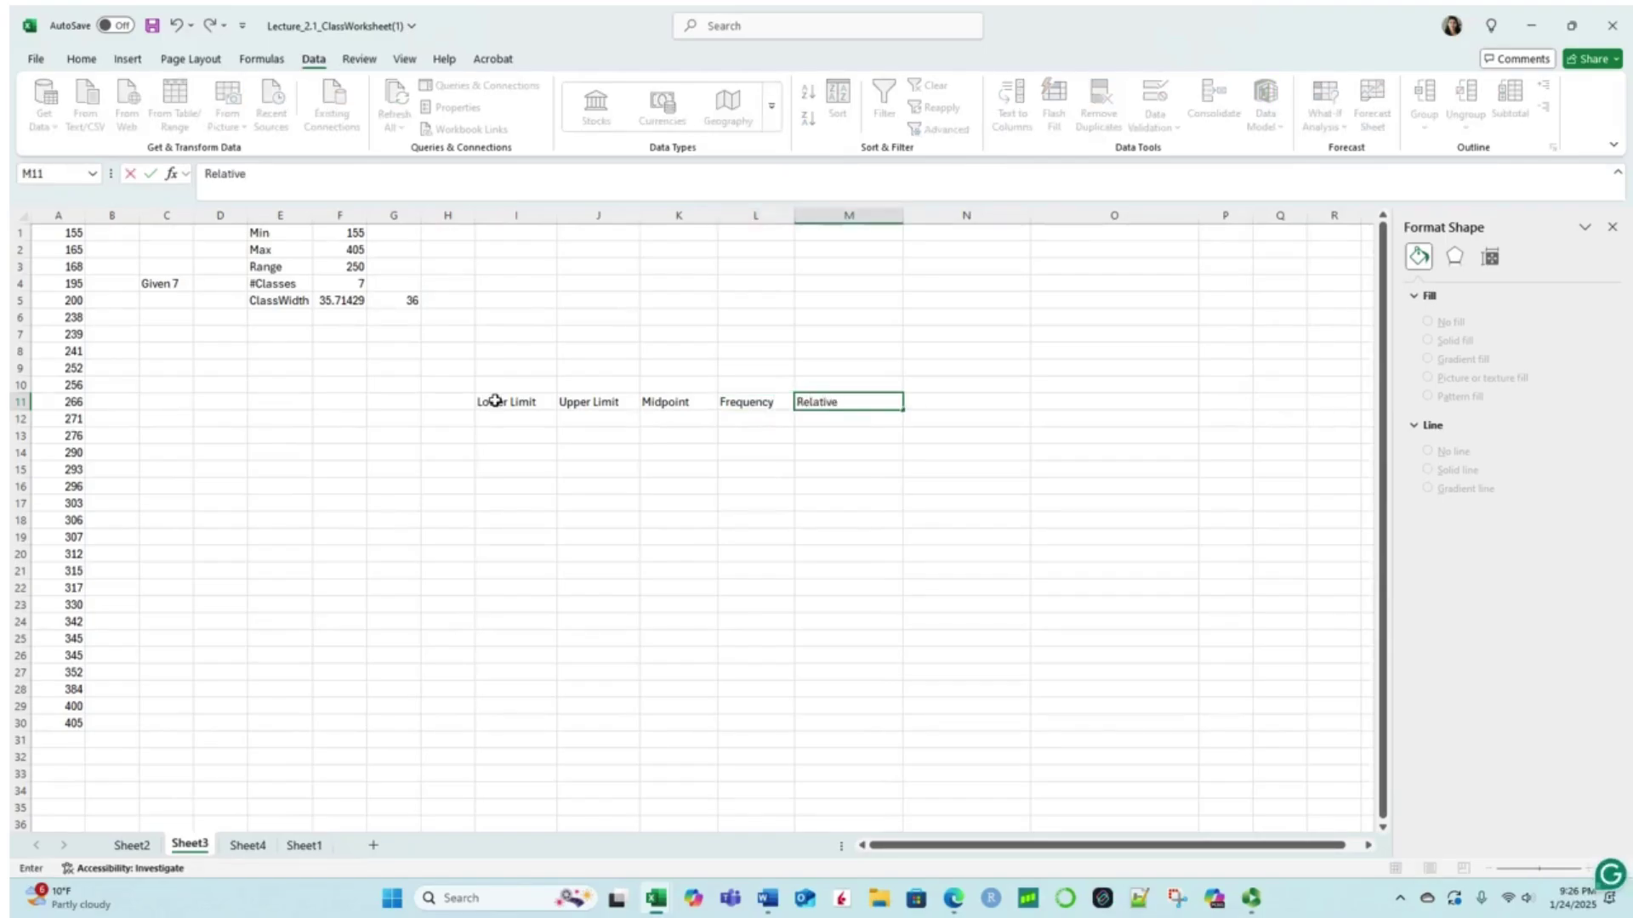
{"action": "type", "text": " Frequency"}
{"action": "key", "text": "Tab"}
{"action": "type", "text": "Cumu"}
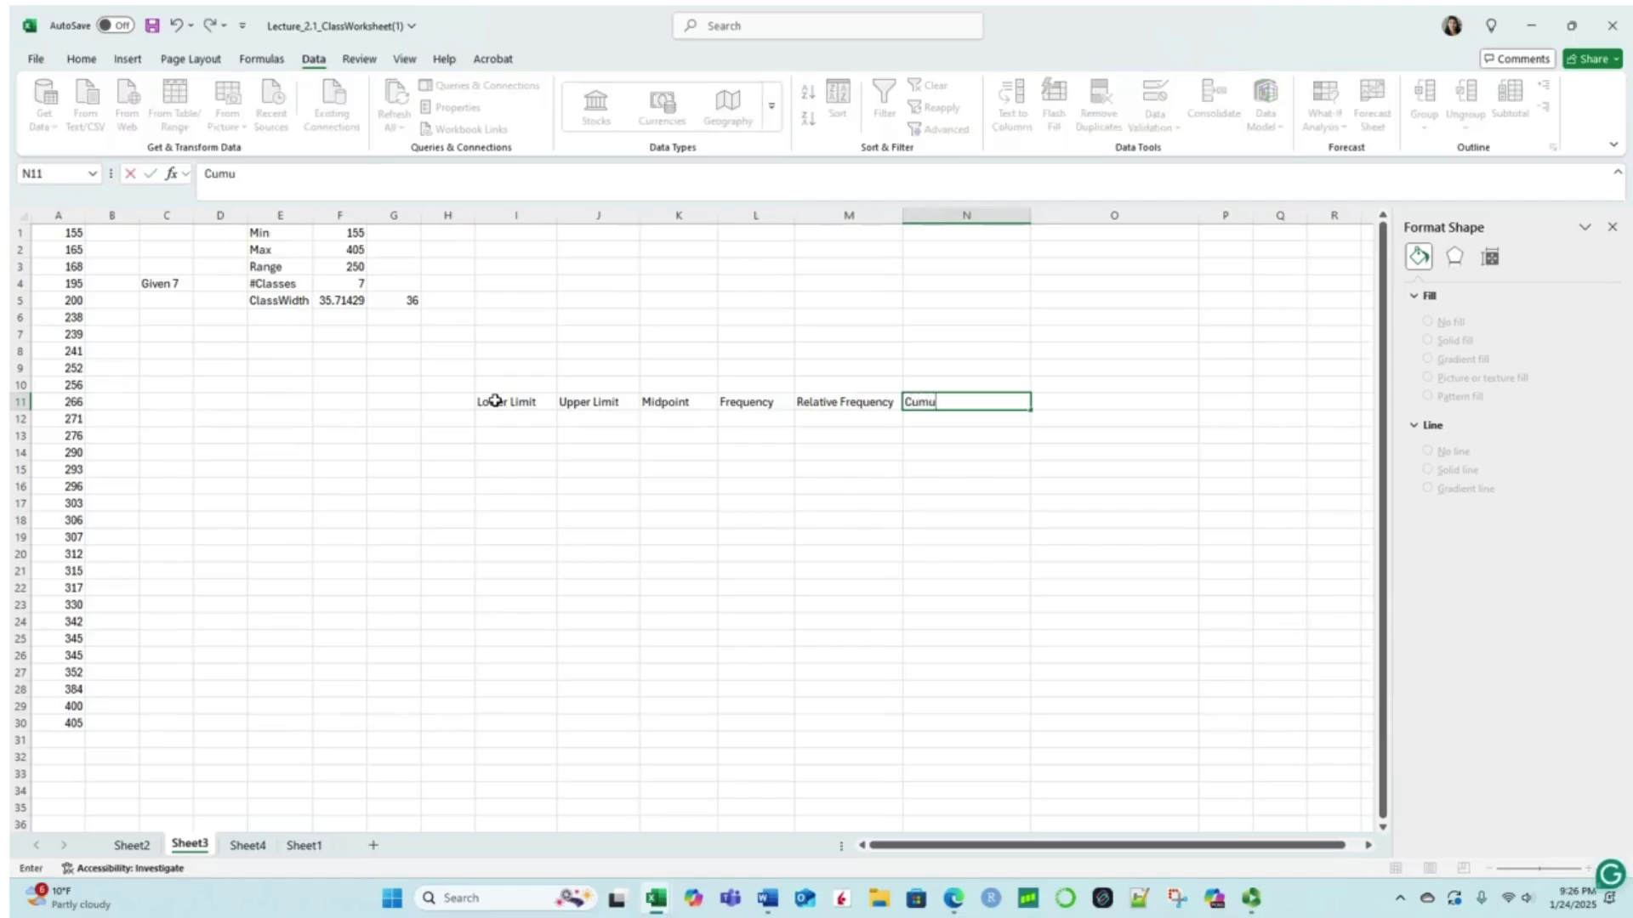
{"action": "type", "text": "lative Frequency"}
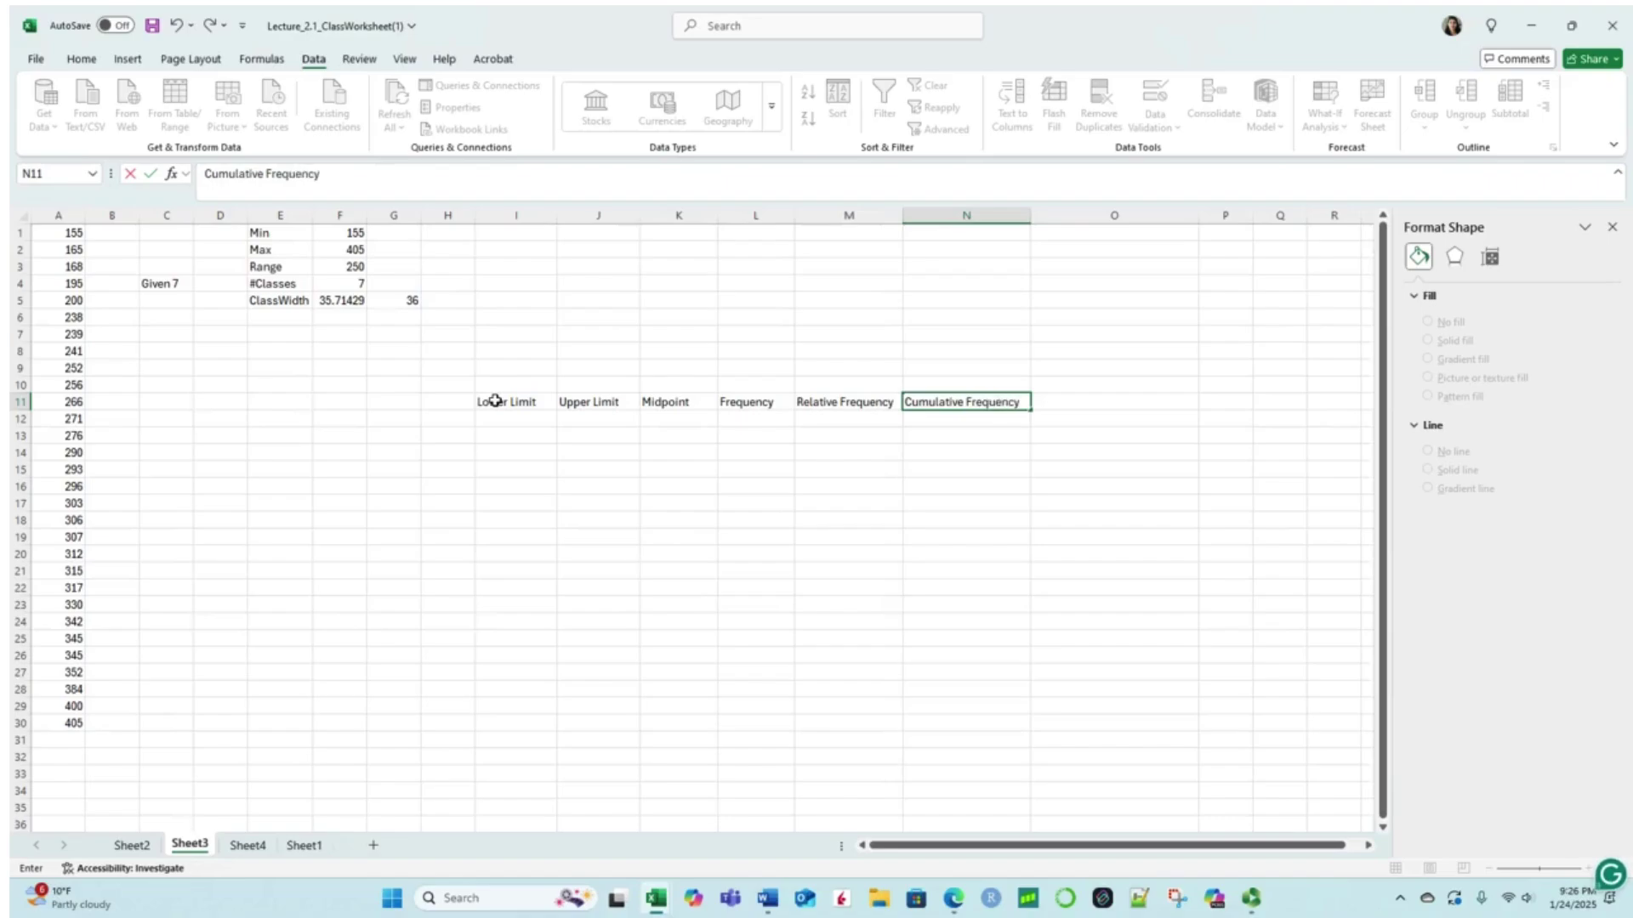
{"action": "key", "text": "Tab"}
{"action": "type", "text": "Re"}
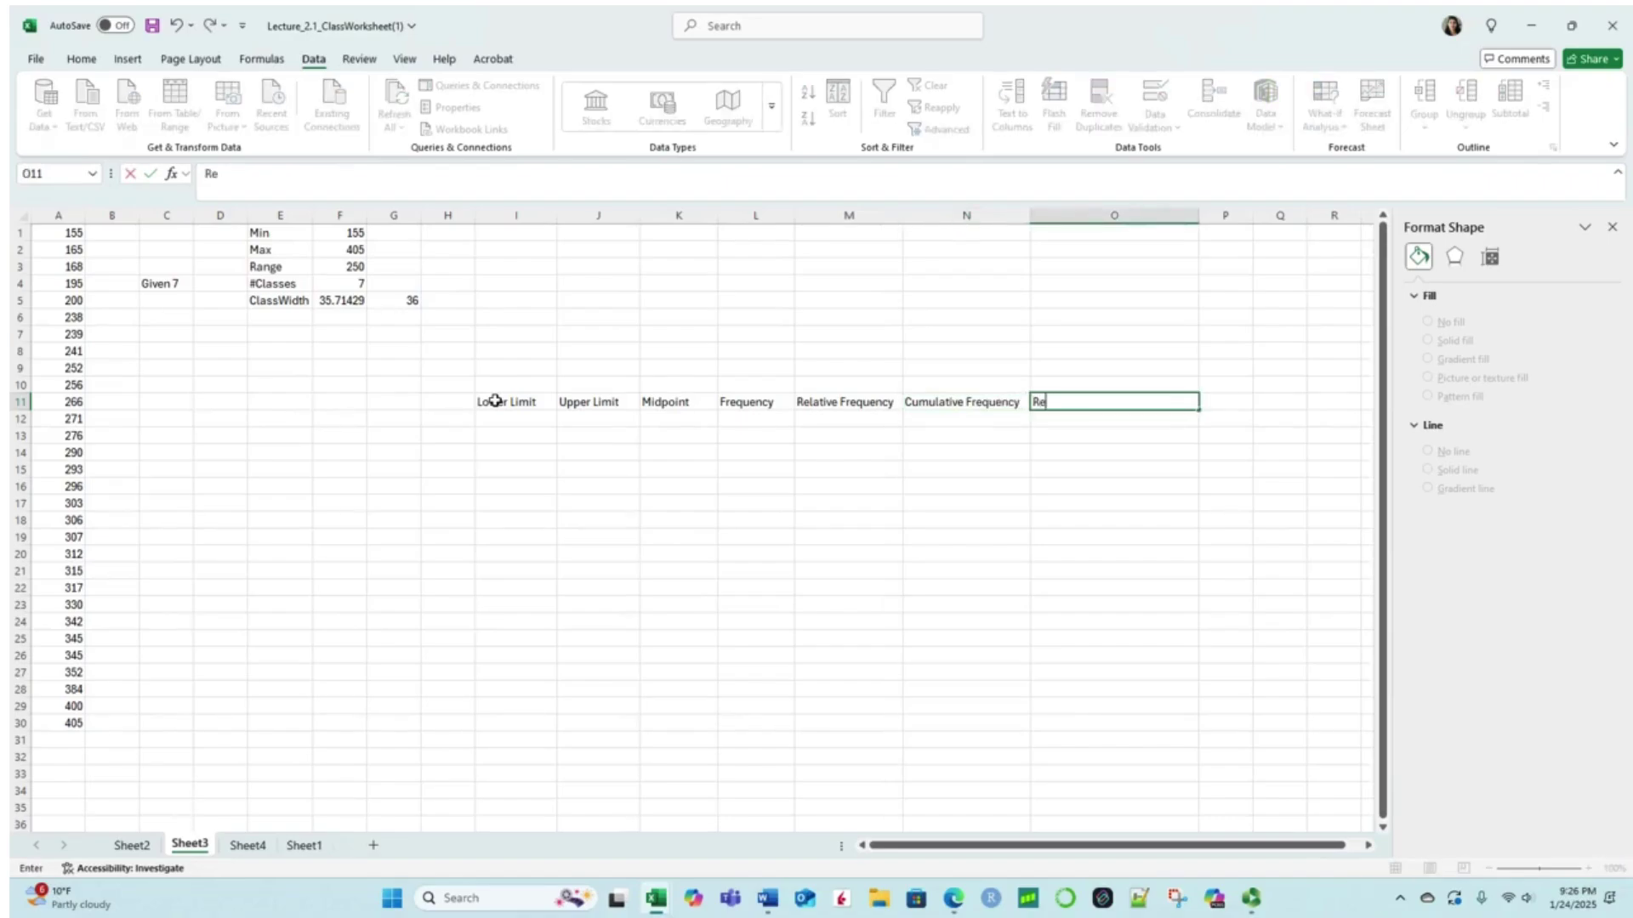
{"action": "type", "text": "lati"}
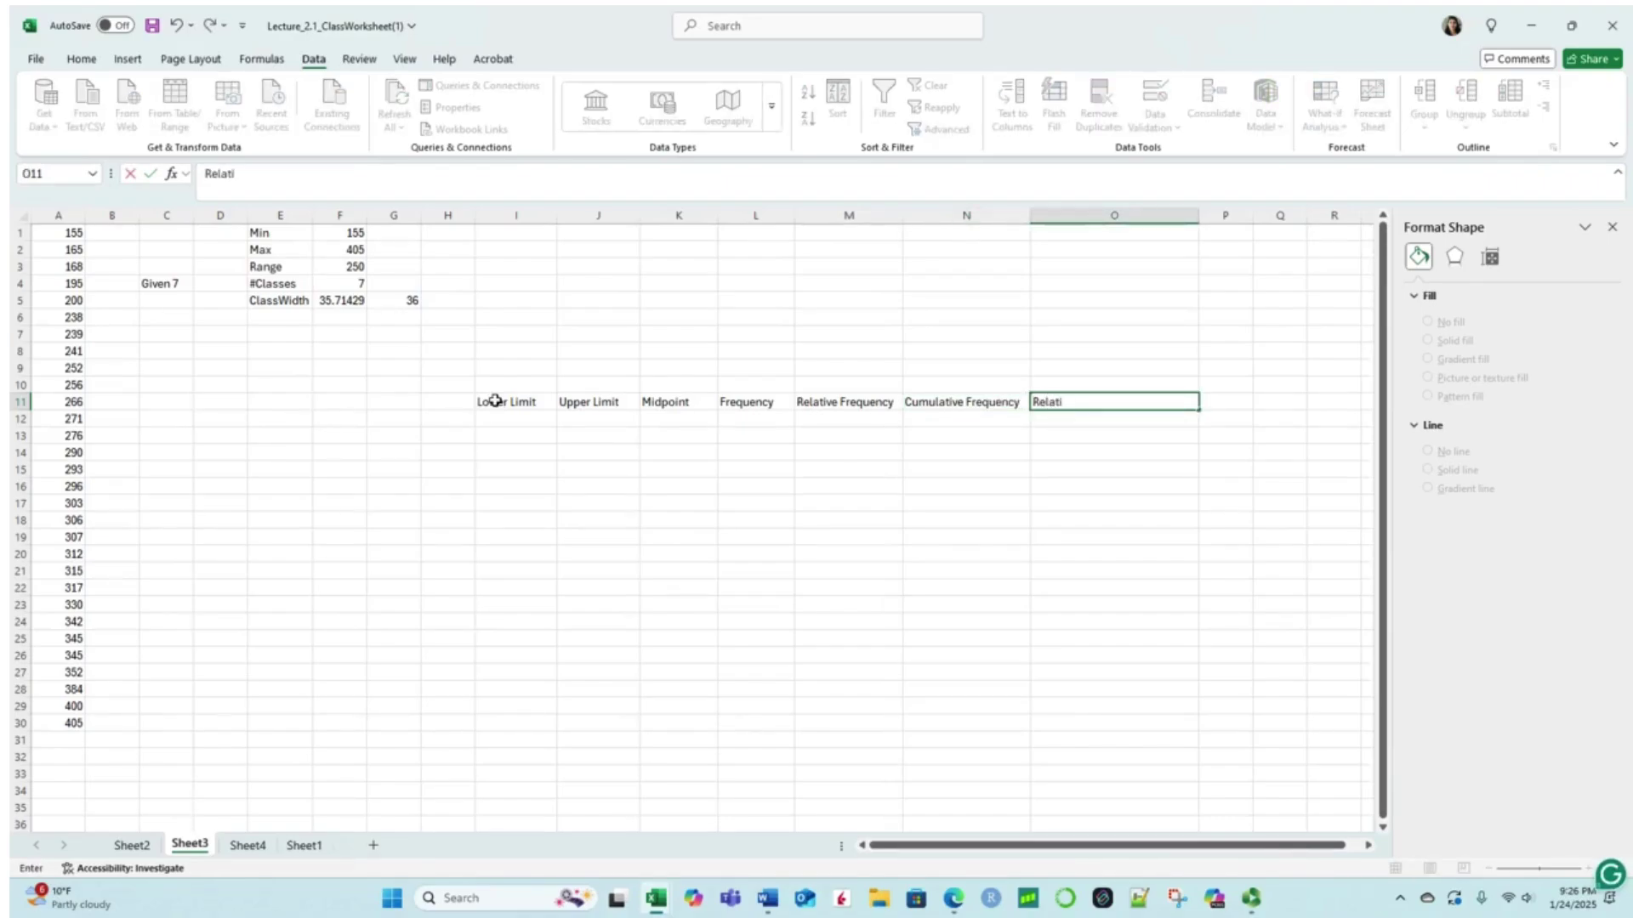
{"action": "type", "text": "ve Cumulative Fre"}
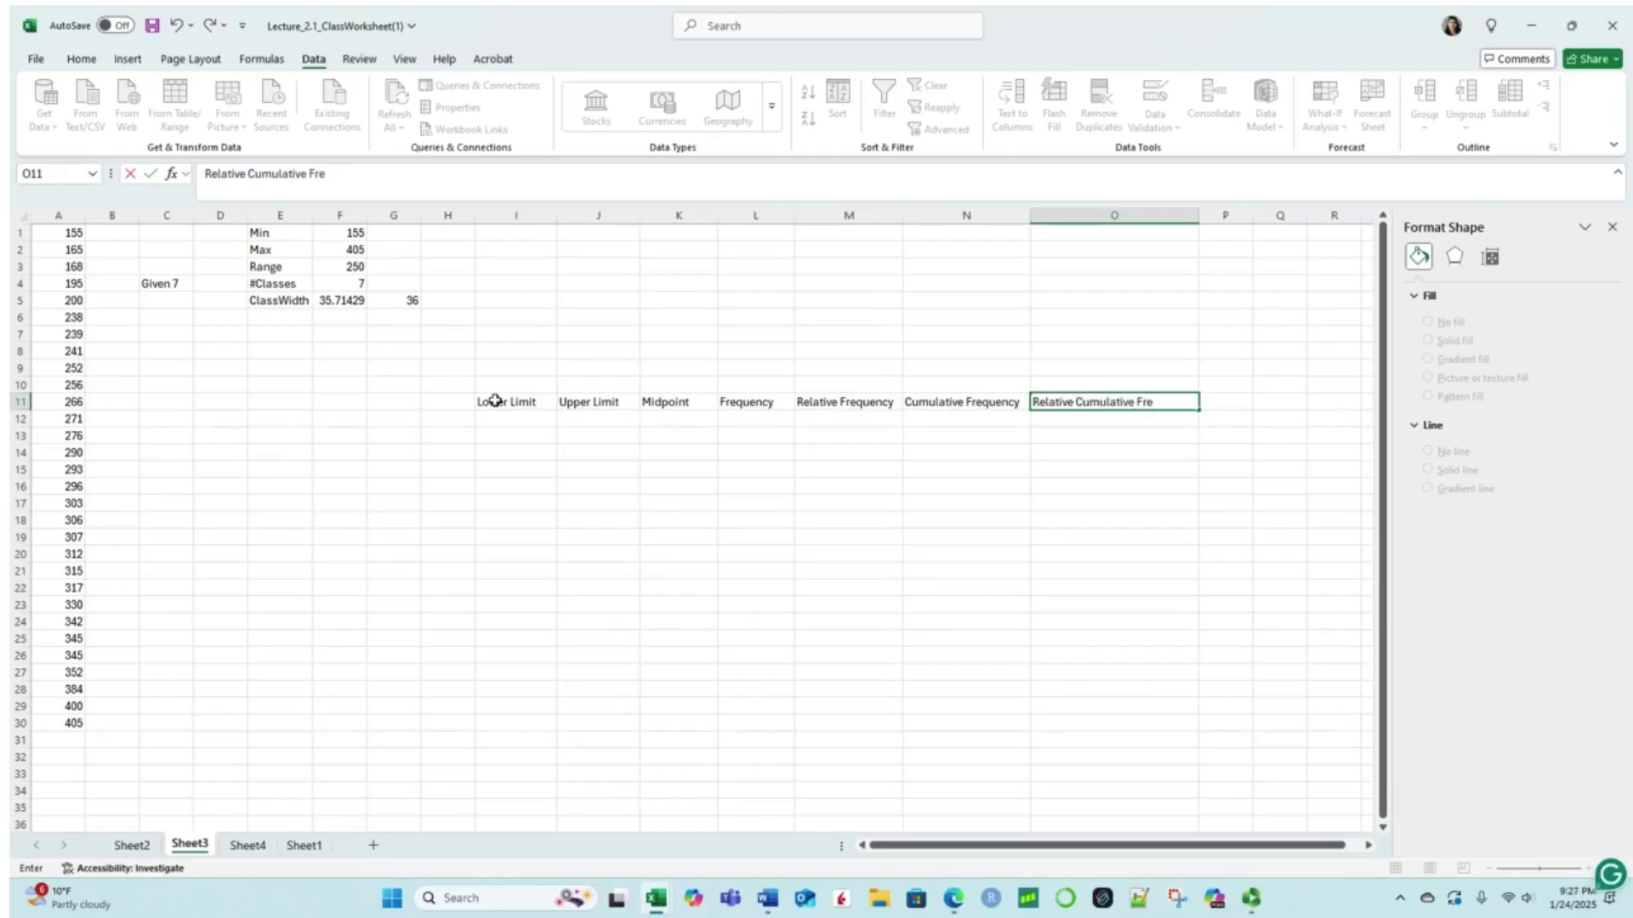
{"action": "type", "text": "quency"}
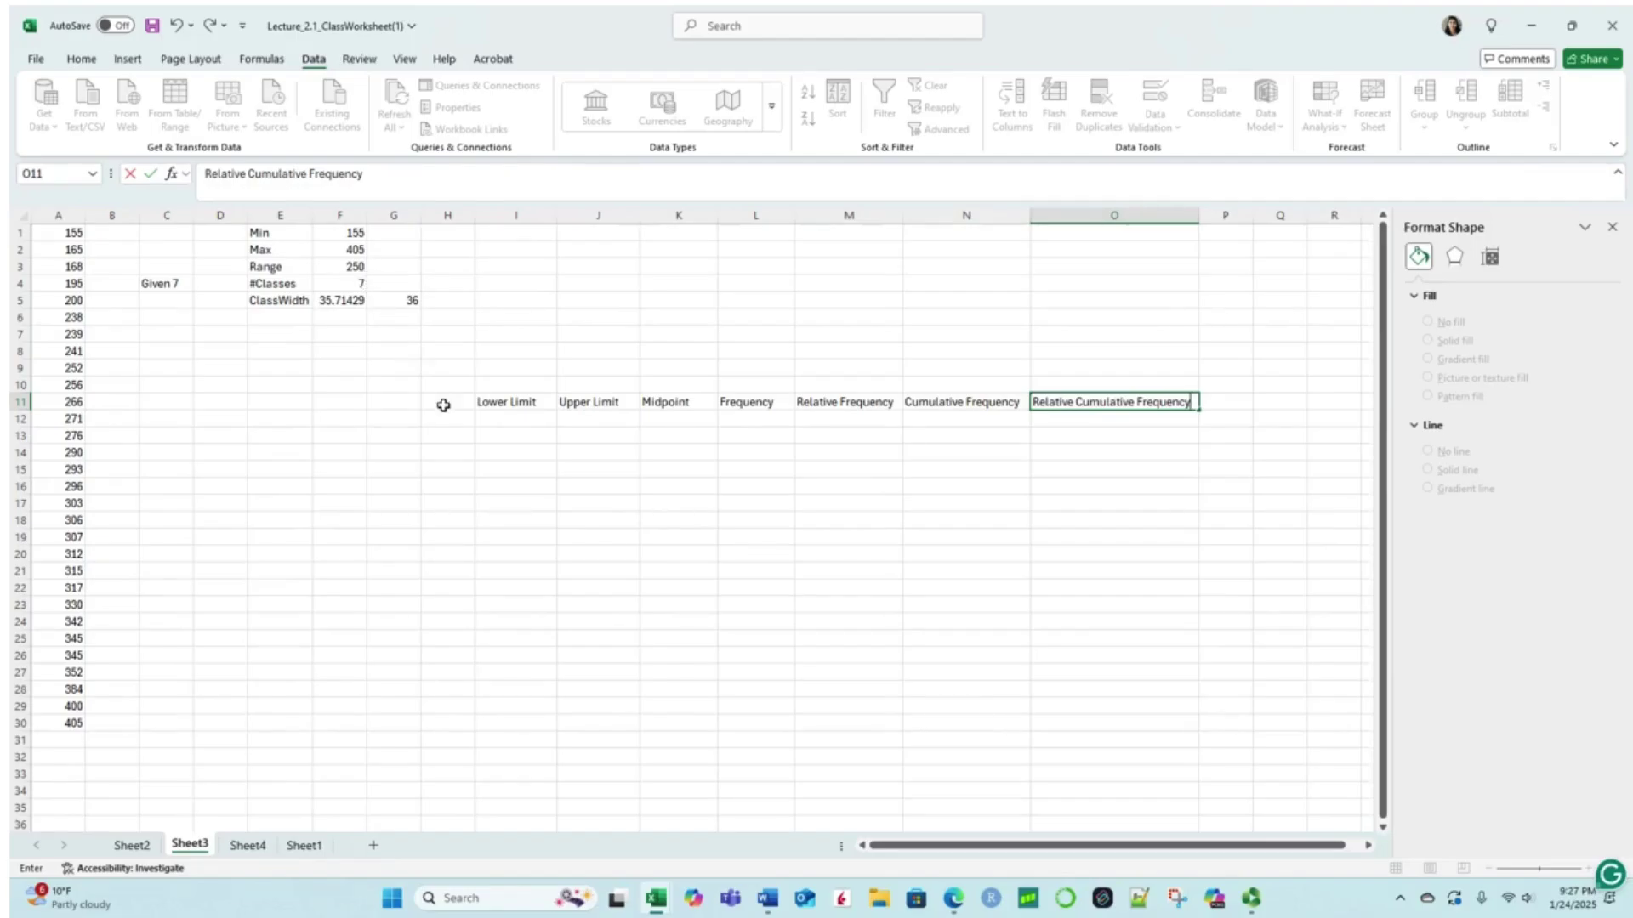
Step: Enter 155 in cell I12 as the lower limit of the first class
{"action": "double_click", "coordinate": [504, 419]}
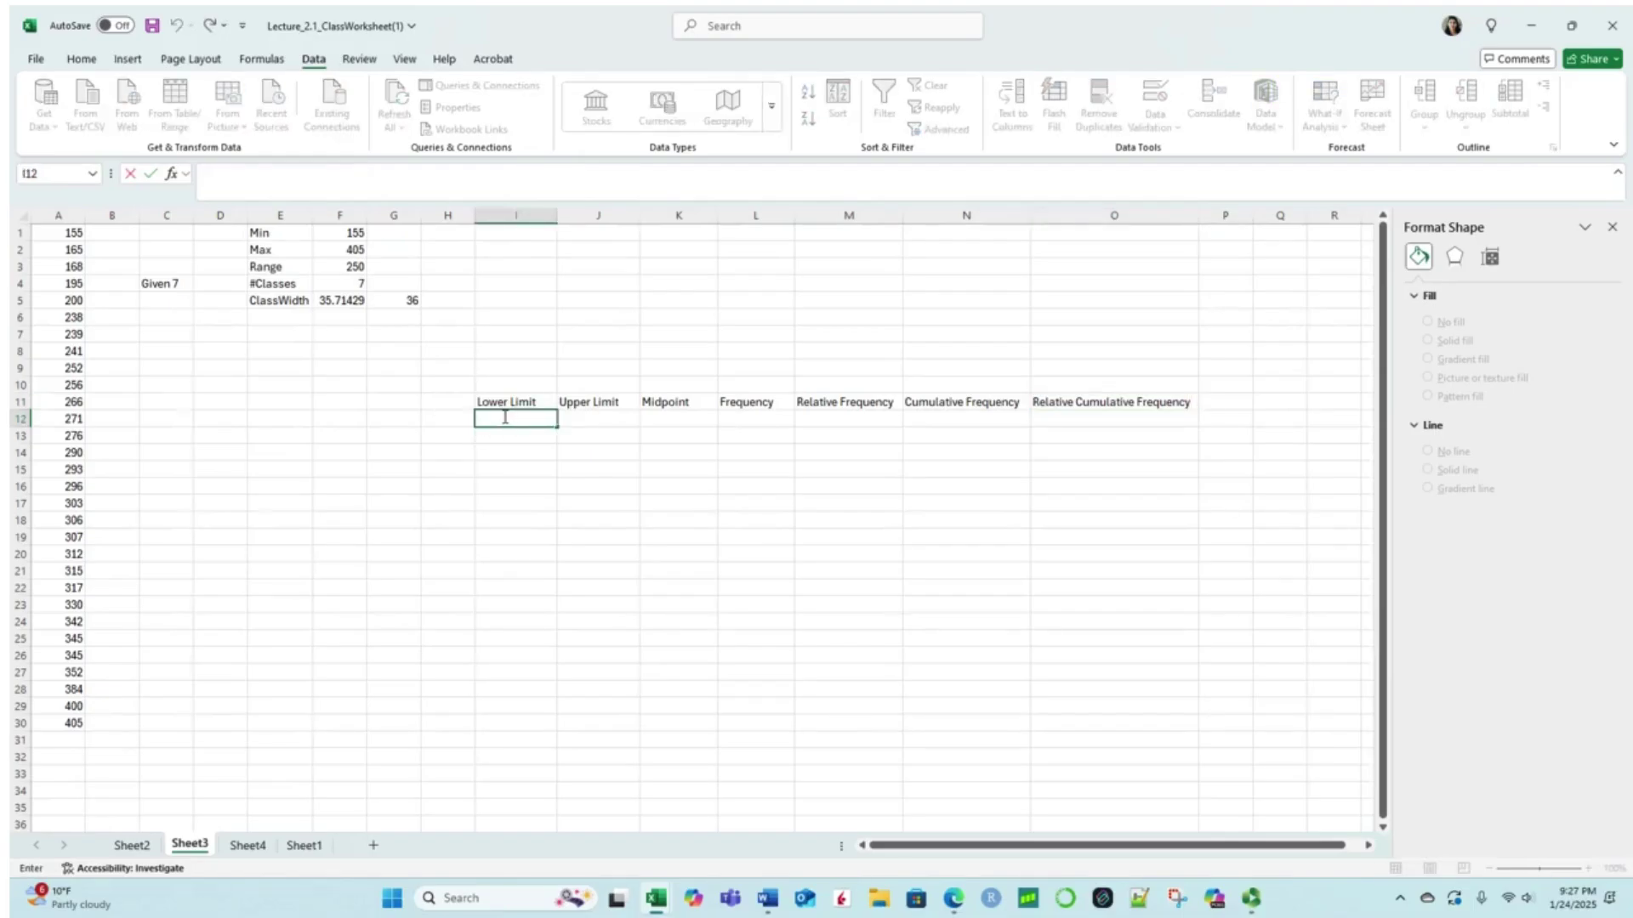
{"action": "type", "text": "155"}
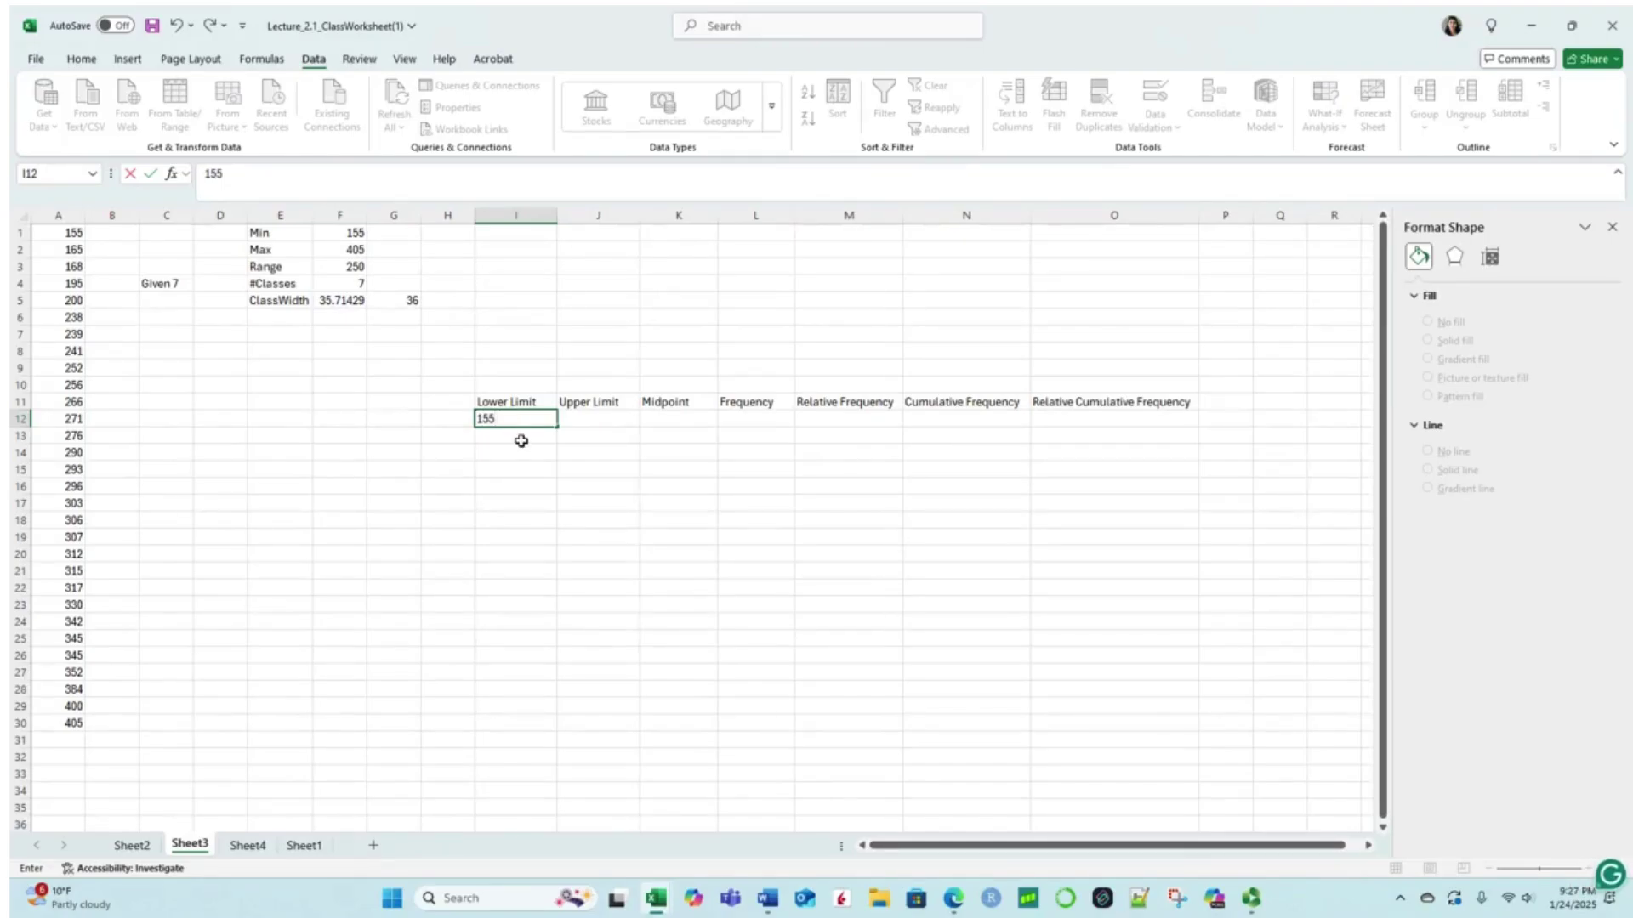
{"action": "left_click", "coordinate": [522, 441]}
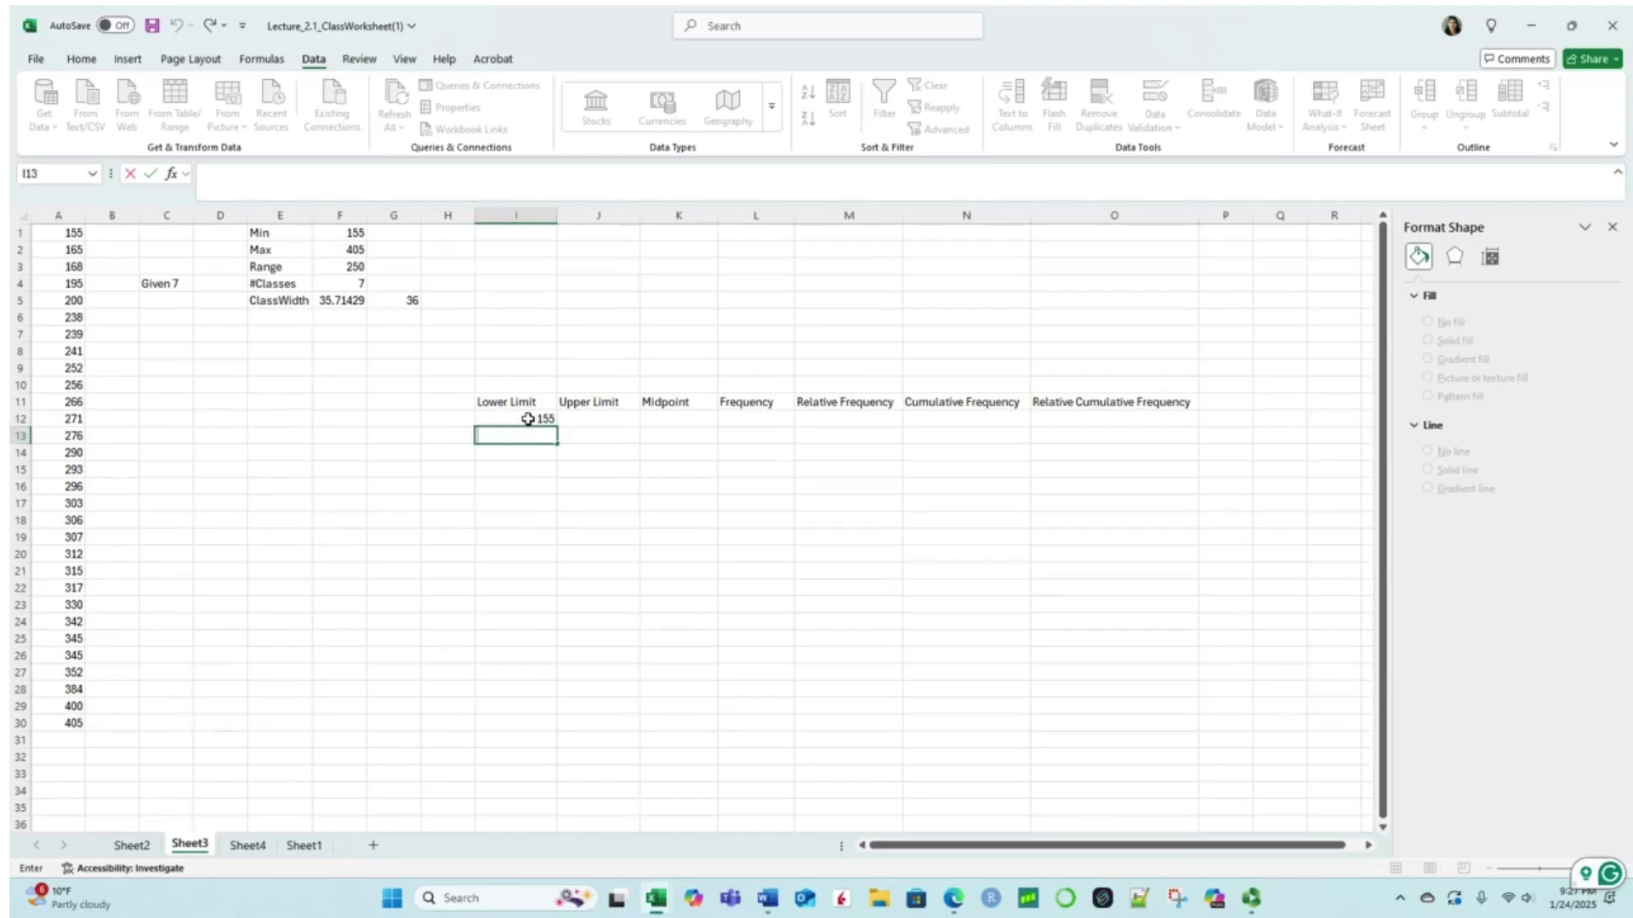
{"action": "left_click", "coordinate": [532, 419]}
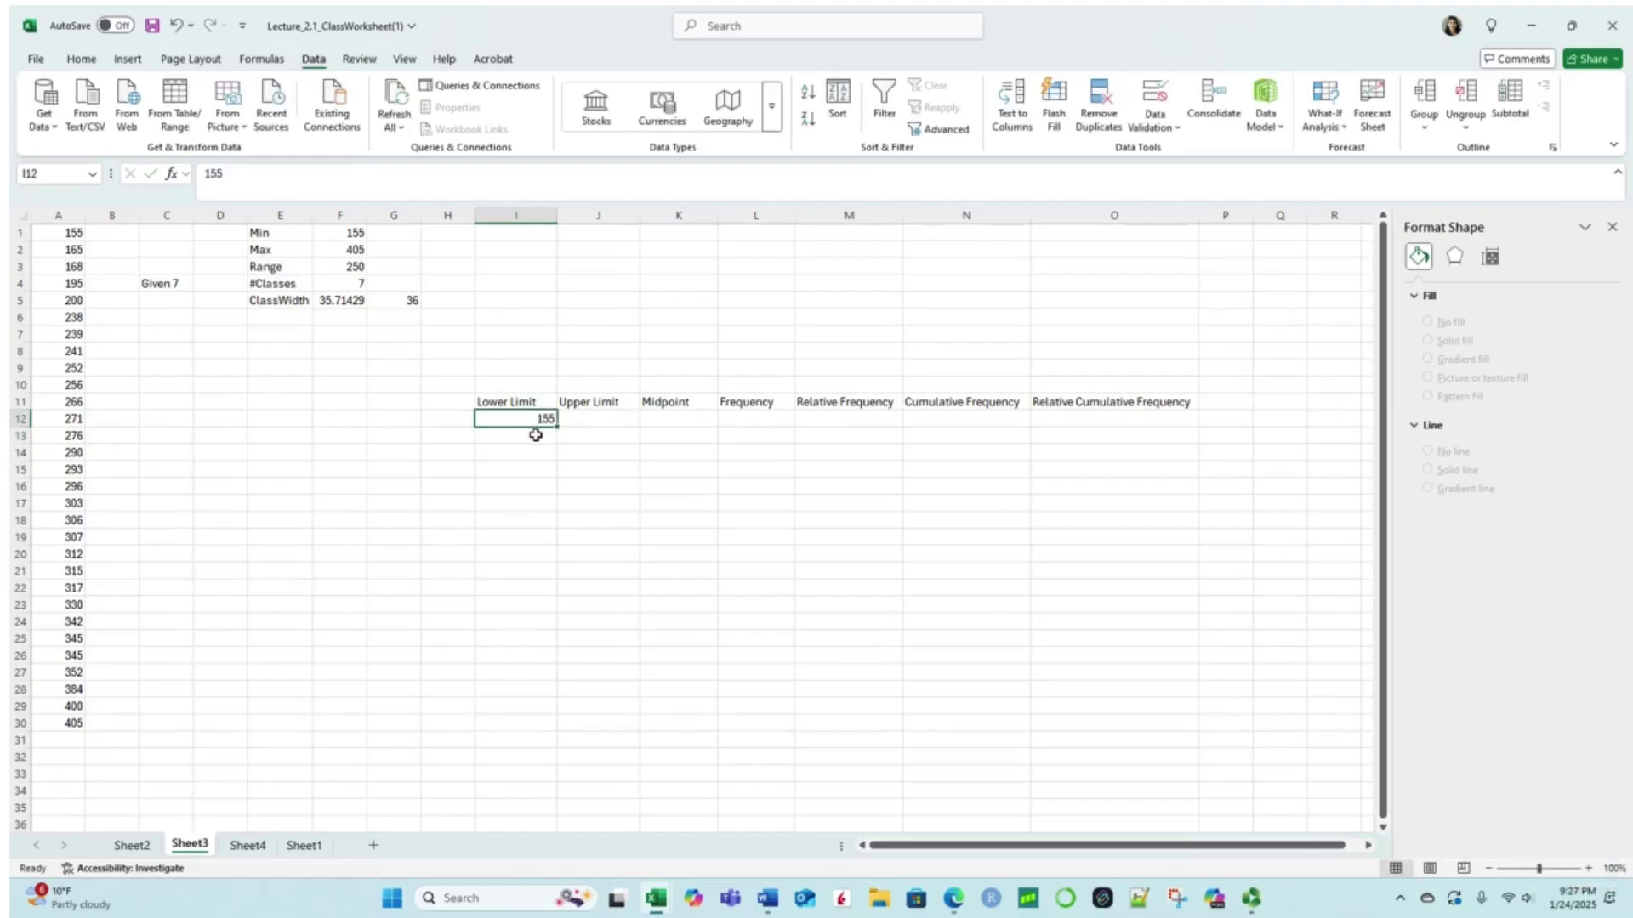
Step: Enter the formula =I12+G5 in cell I13 to calculate the second class's lower limit
{"action": "double_click", "coordinate": [536, 435]}
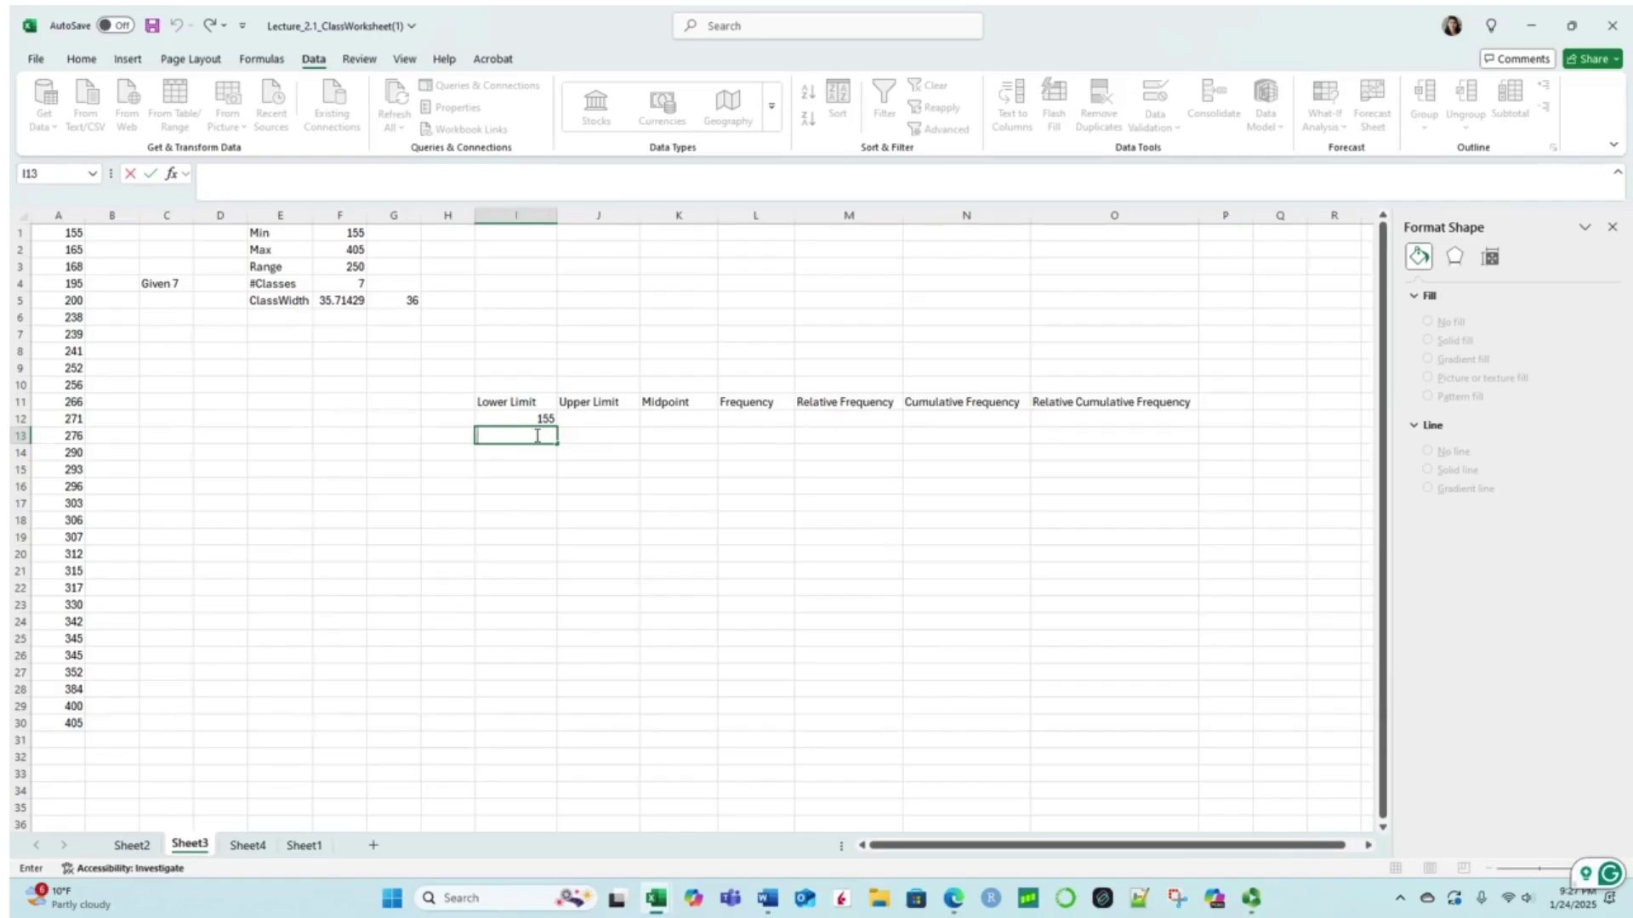
{"action": "type", "text": "="}
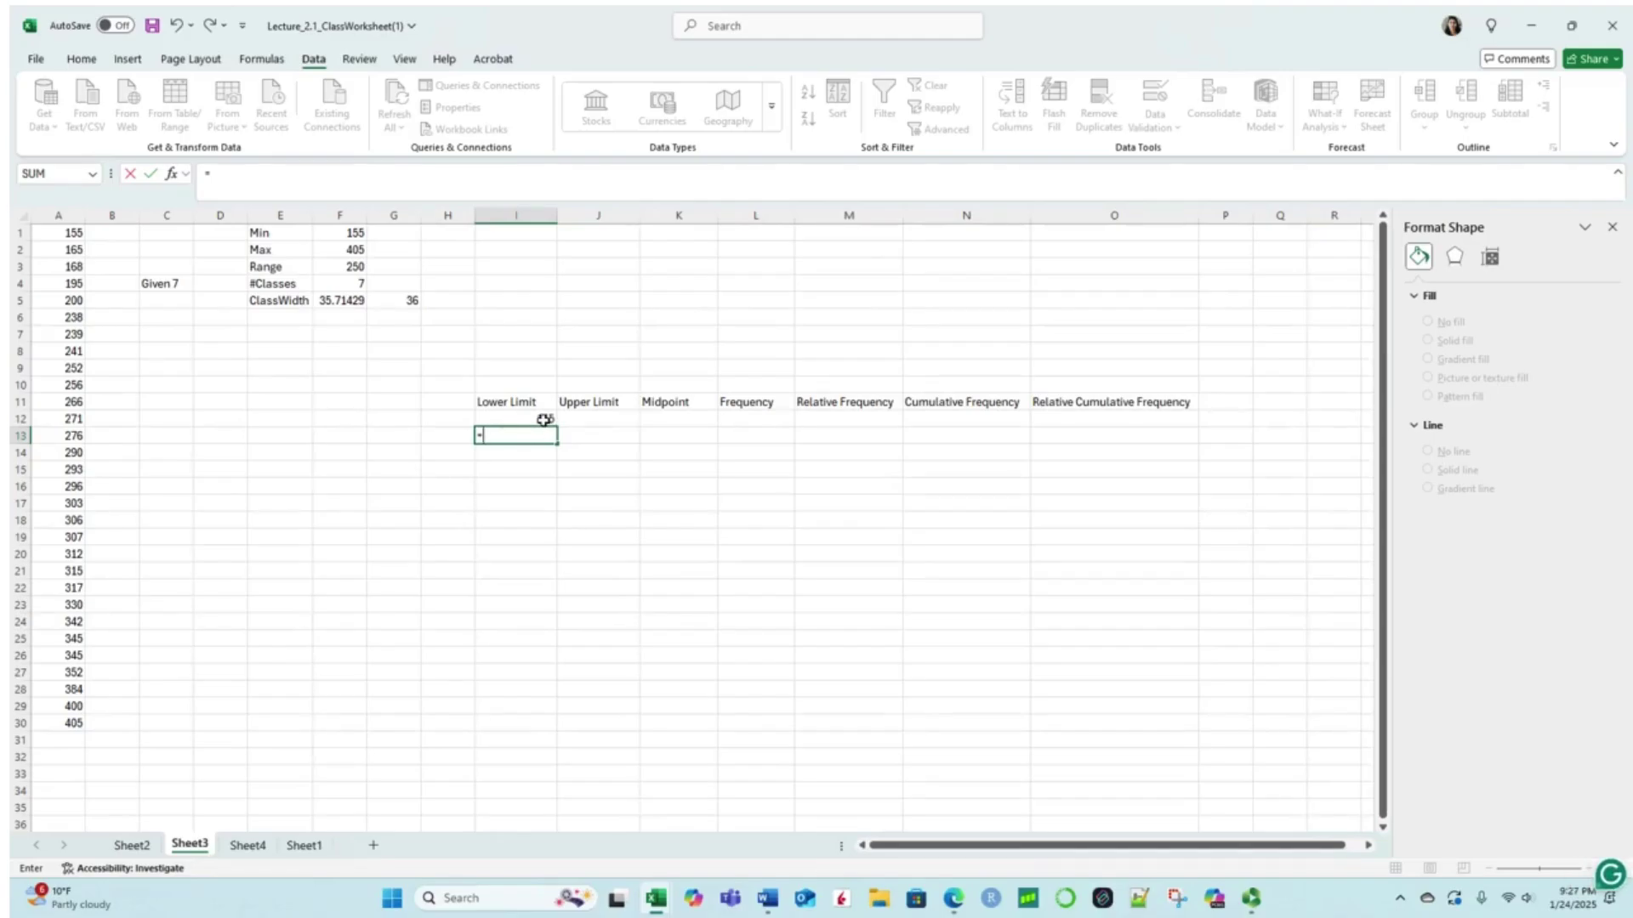
{"action": "left_click", "coordinate": [544, 418]}
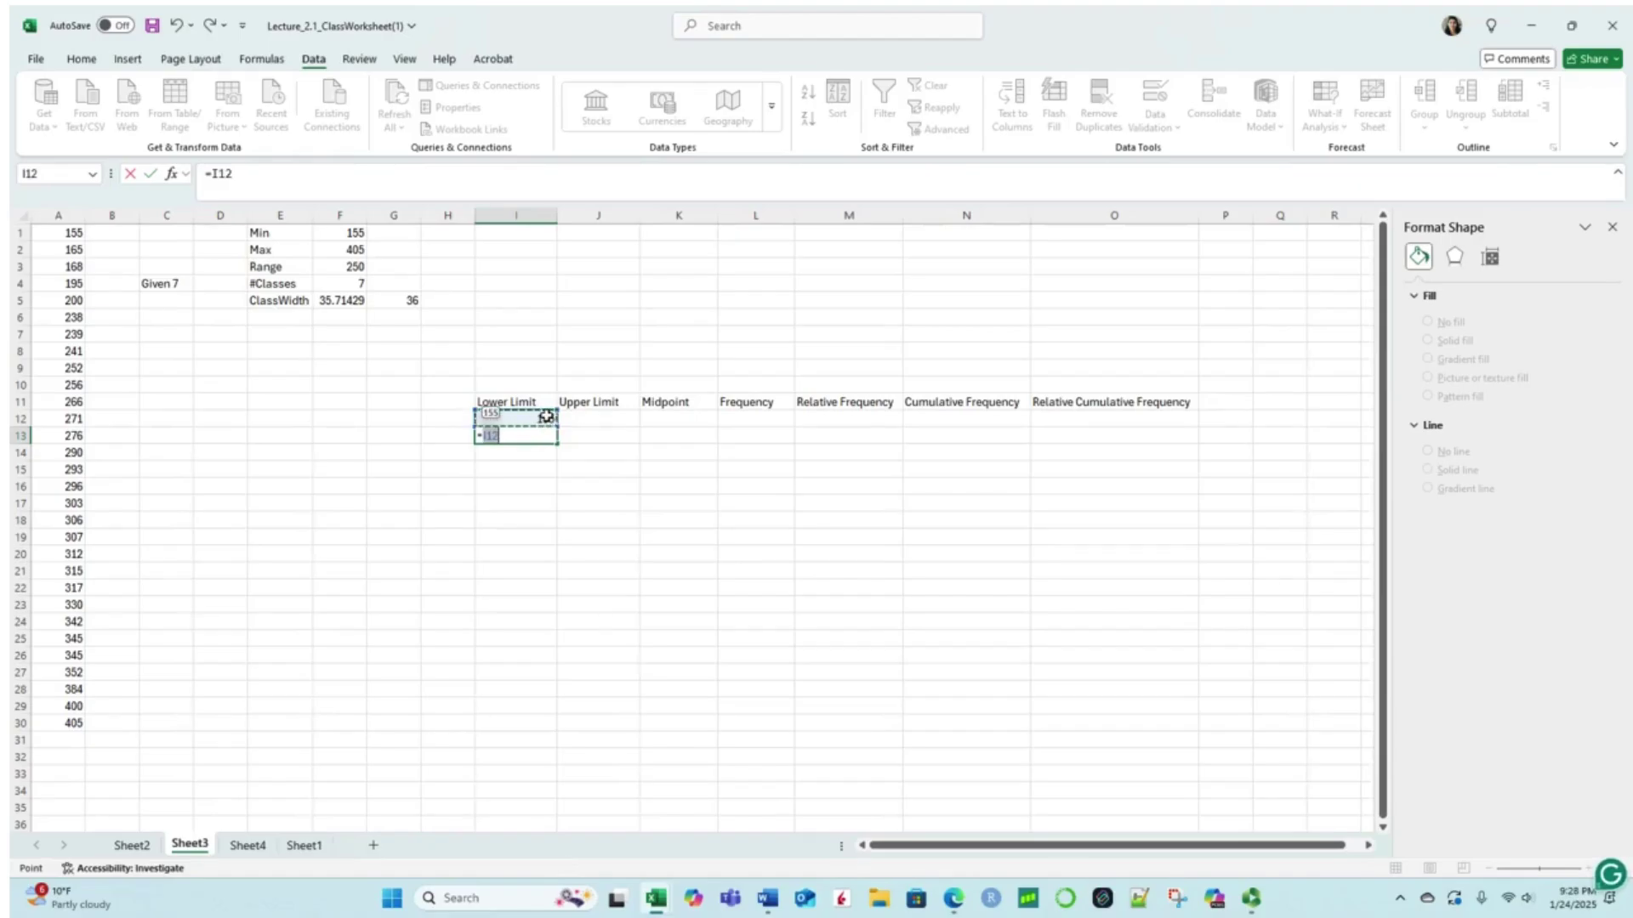
{"action": "type", "text": "+"}
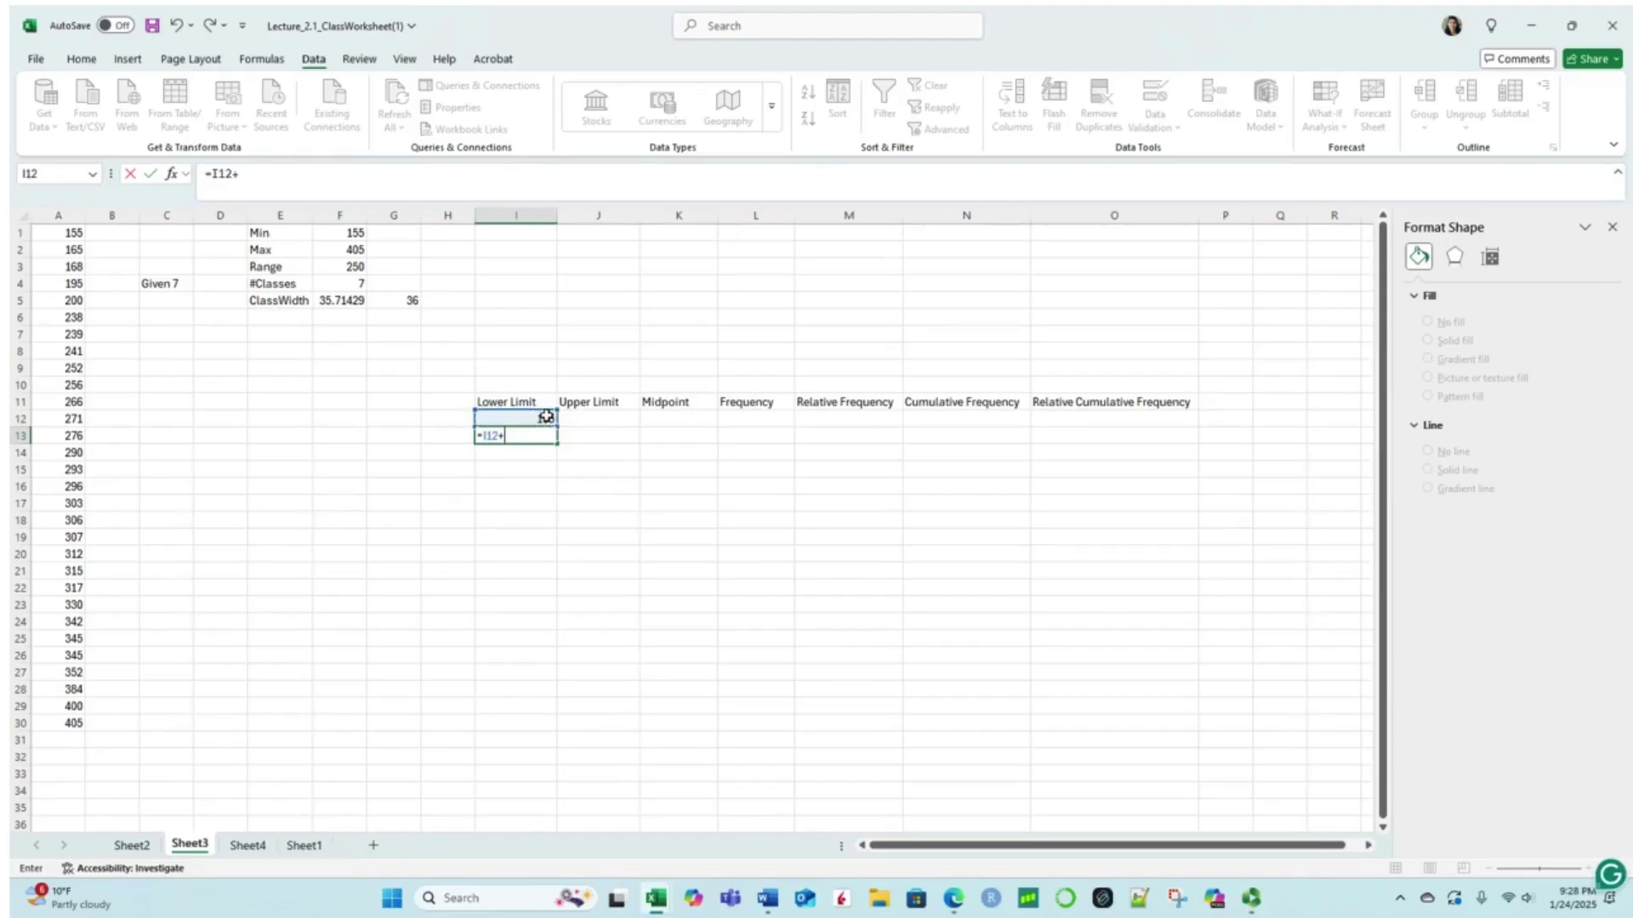
{"action": "left_click", "coordinate": [395, 304]}
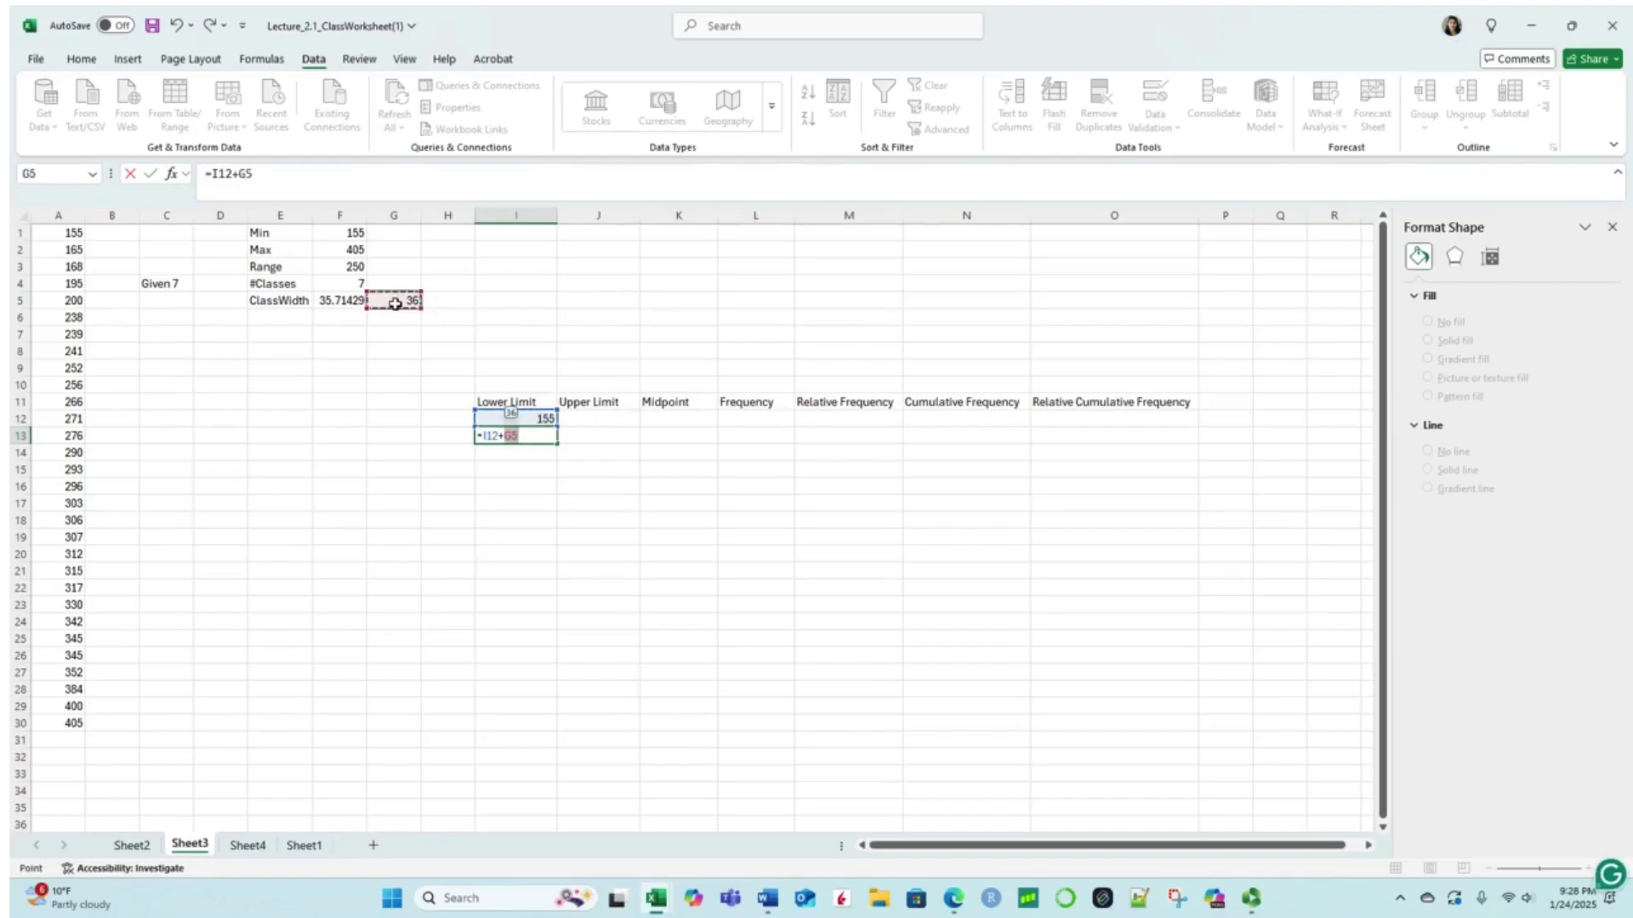
{"action": "key", "text": "Return"}
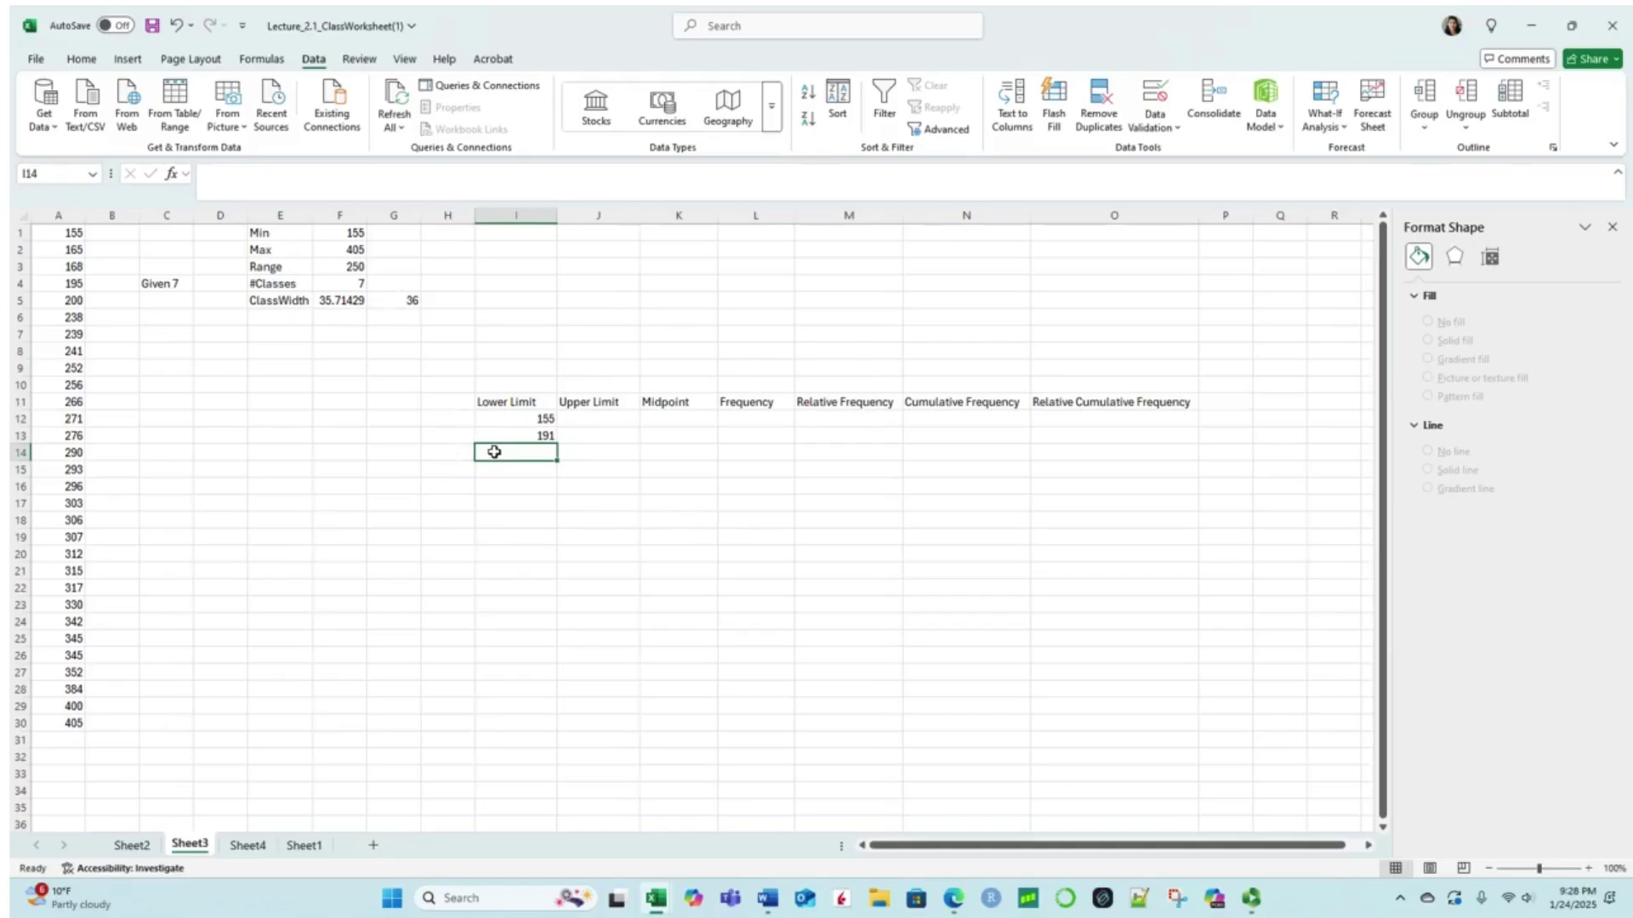
Step: Try filling the I13 formula down to I18, and clear the copied cells I14 to I18
{"action": "left_click", "coordinate": [537, 437]}
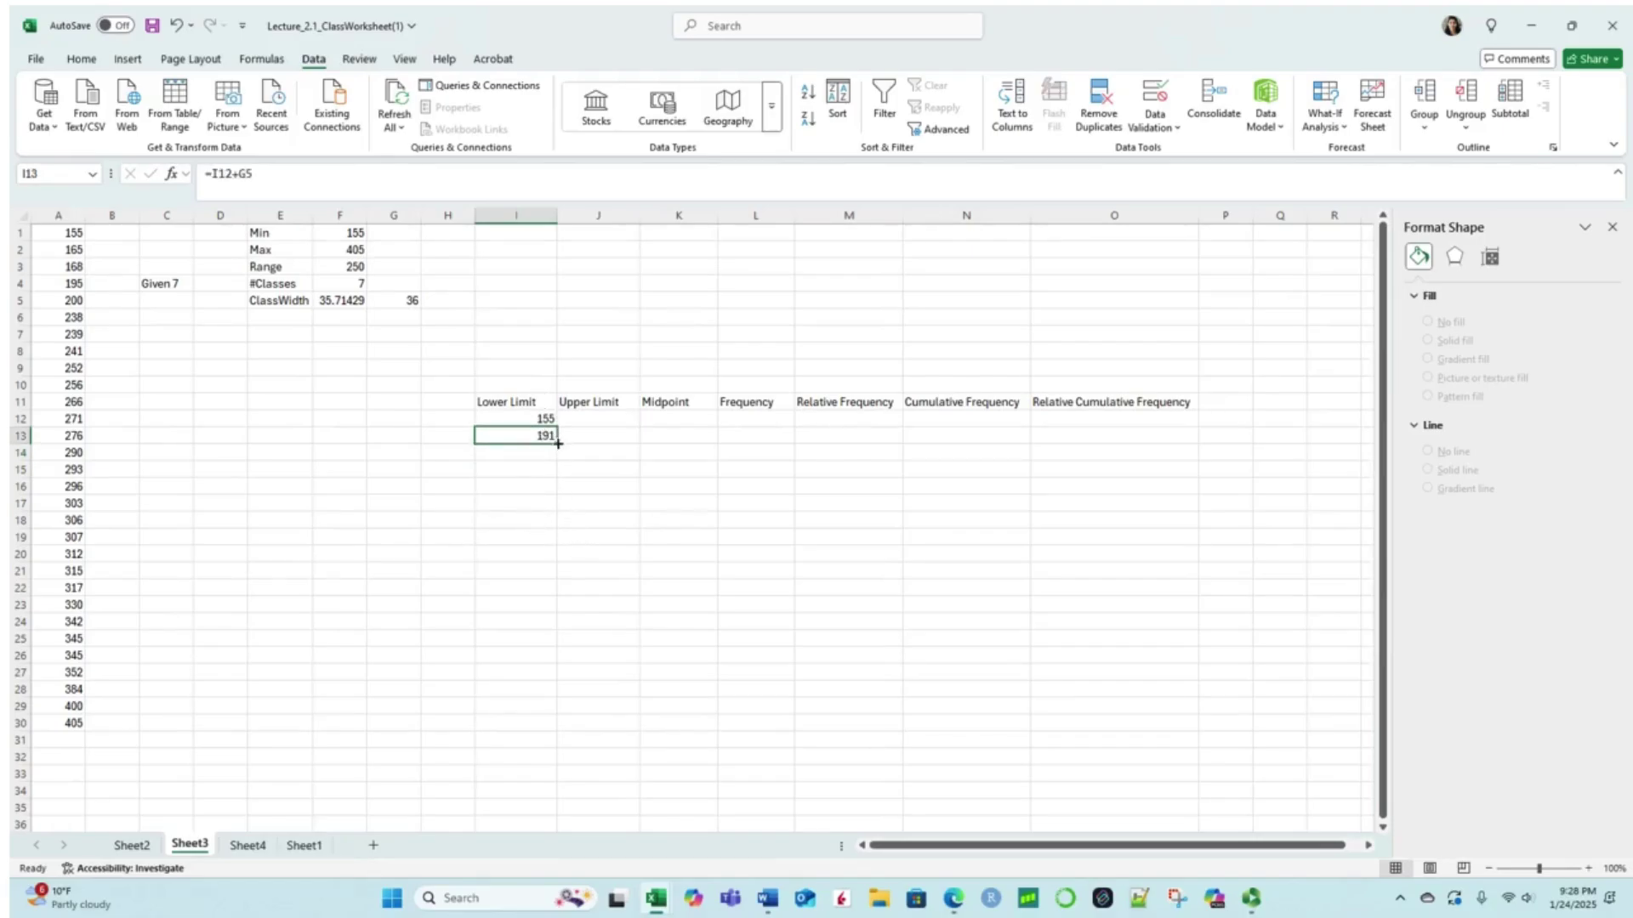
{"action": "left_click_drag", "start_coordinate": [557, 443], "coordinate": [559, 532]}
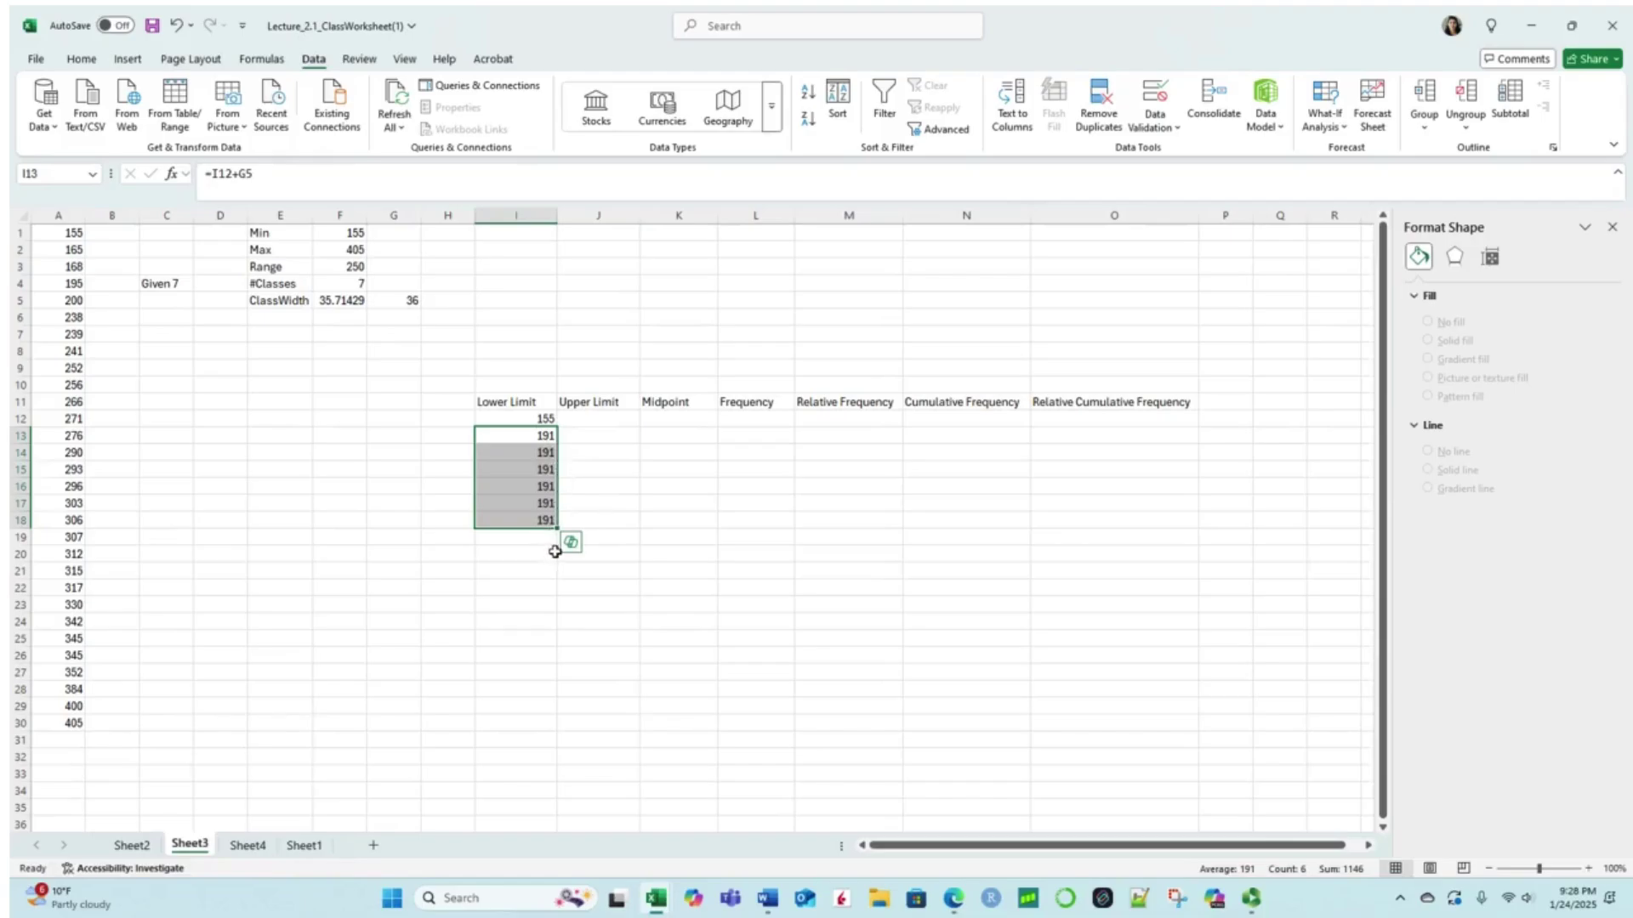
{"action": "left_click", "coordinate": [548, 438]}
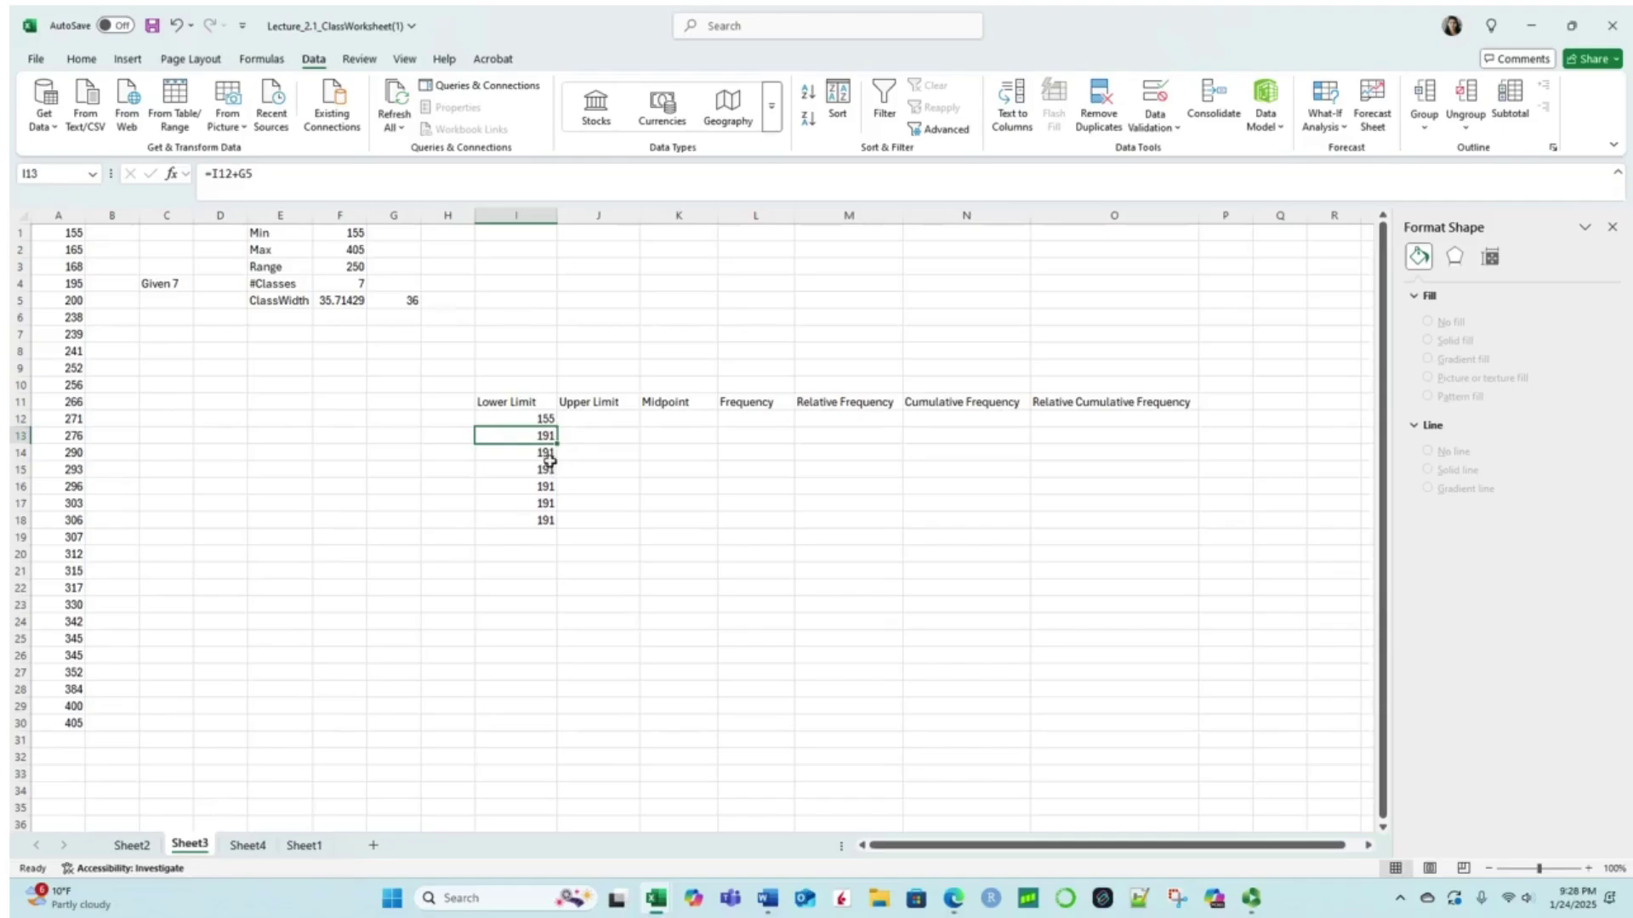
{"action": "left_click_drag", "start_coordinate": [548, 453], "coordinate": [546, 518]}
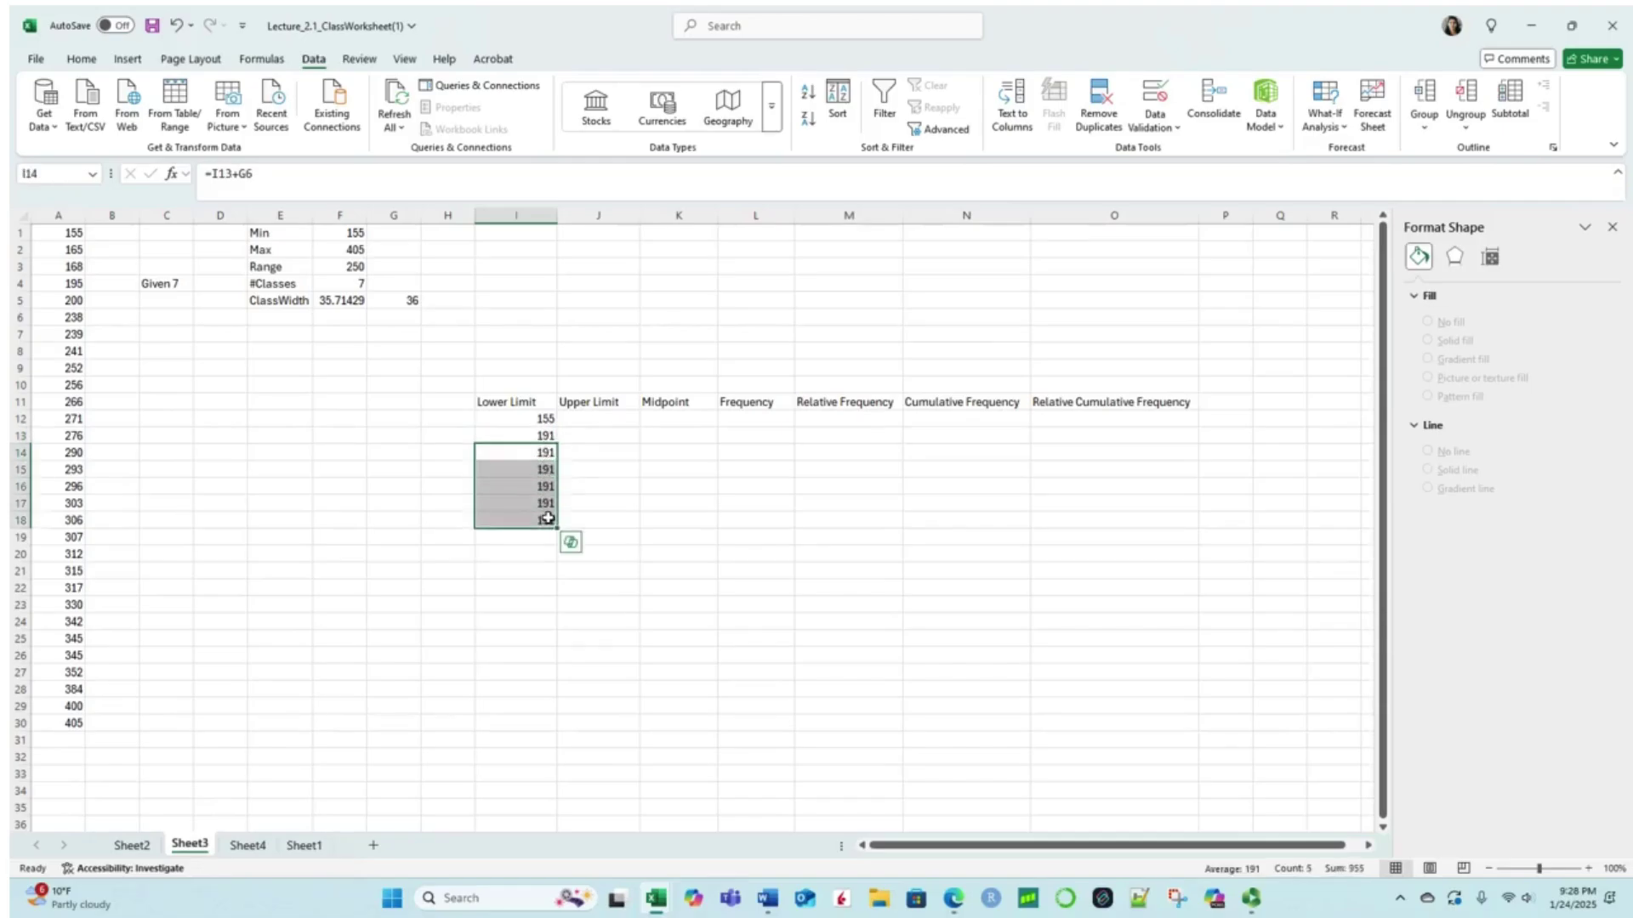
{"action": "key", "text": "Delete"}
Step: Make the class width reference absolute in cell I13 so the formula reads =I12+$G$5
{"action": "double_click", "coordinate": [541, 436]}
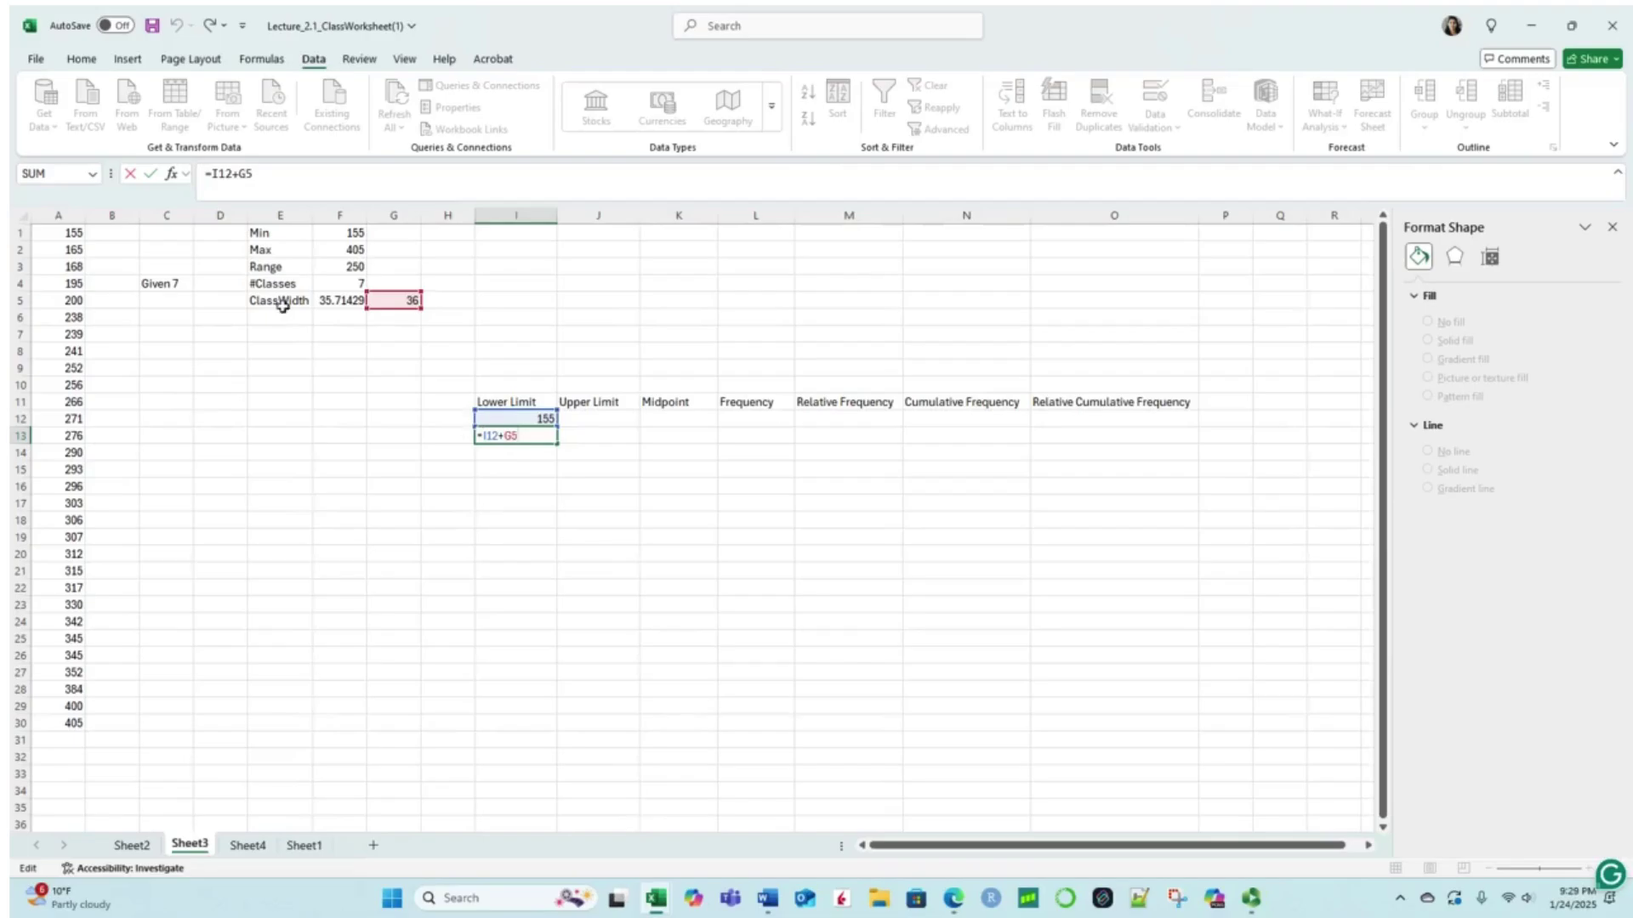
{"action": "left_click", "coordinate": [241, 173]}
{"action": "type", "text": "$"}
{"action": "left_click", "coordinate": [253, 174]}
{"action": "type", "text": "$"}
{"action": "key", "text": "Return"}
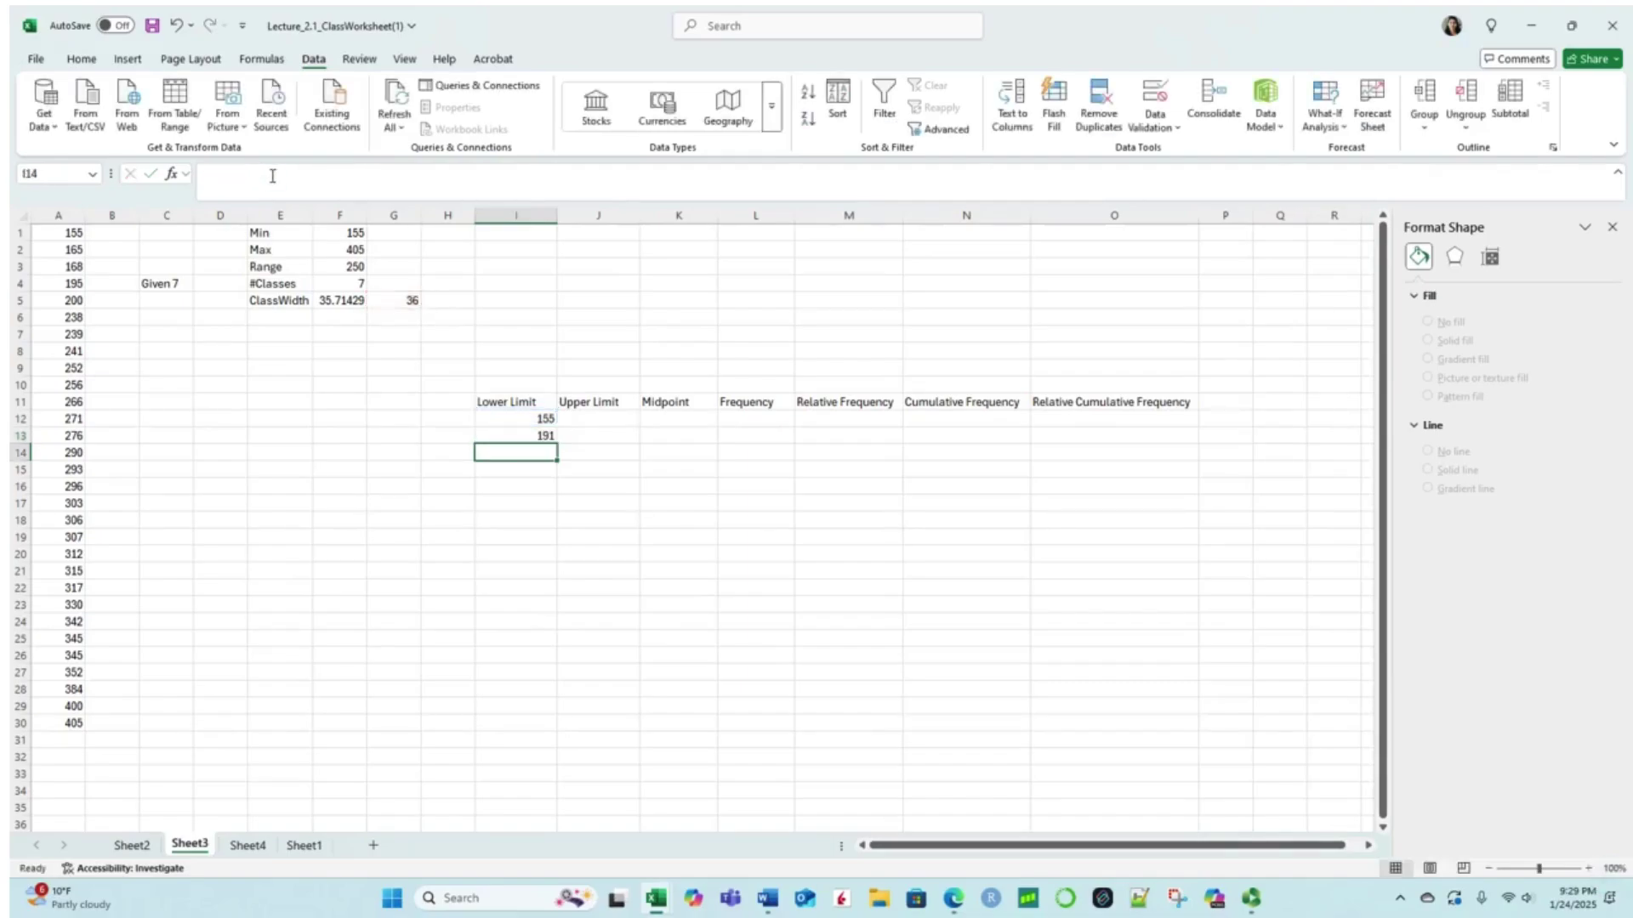
Step: Fill the lower limit formula from I13 down to I18
{"action": "left_click", "coordinate": [545, 436]}
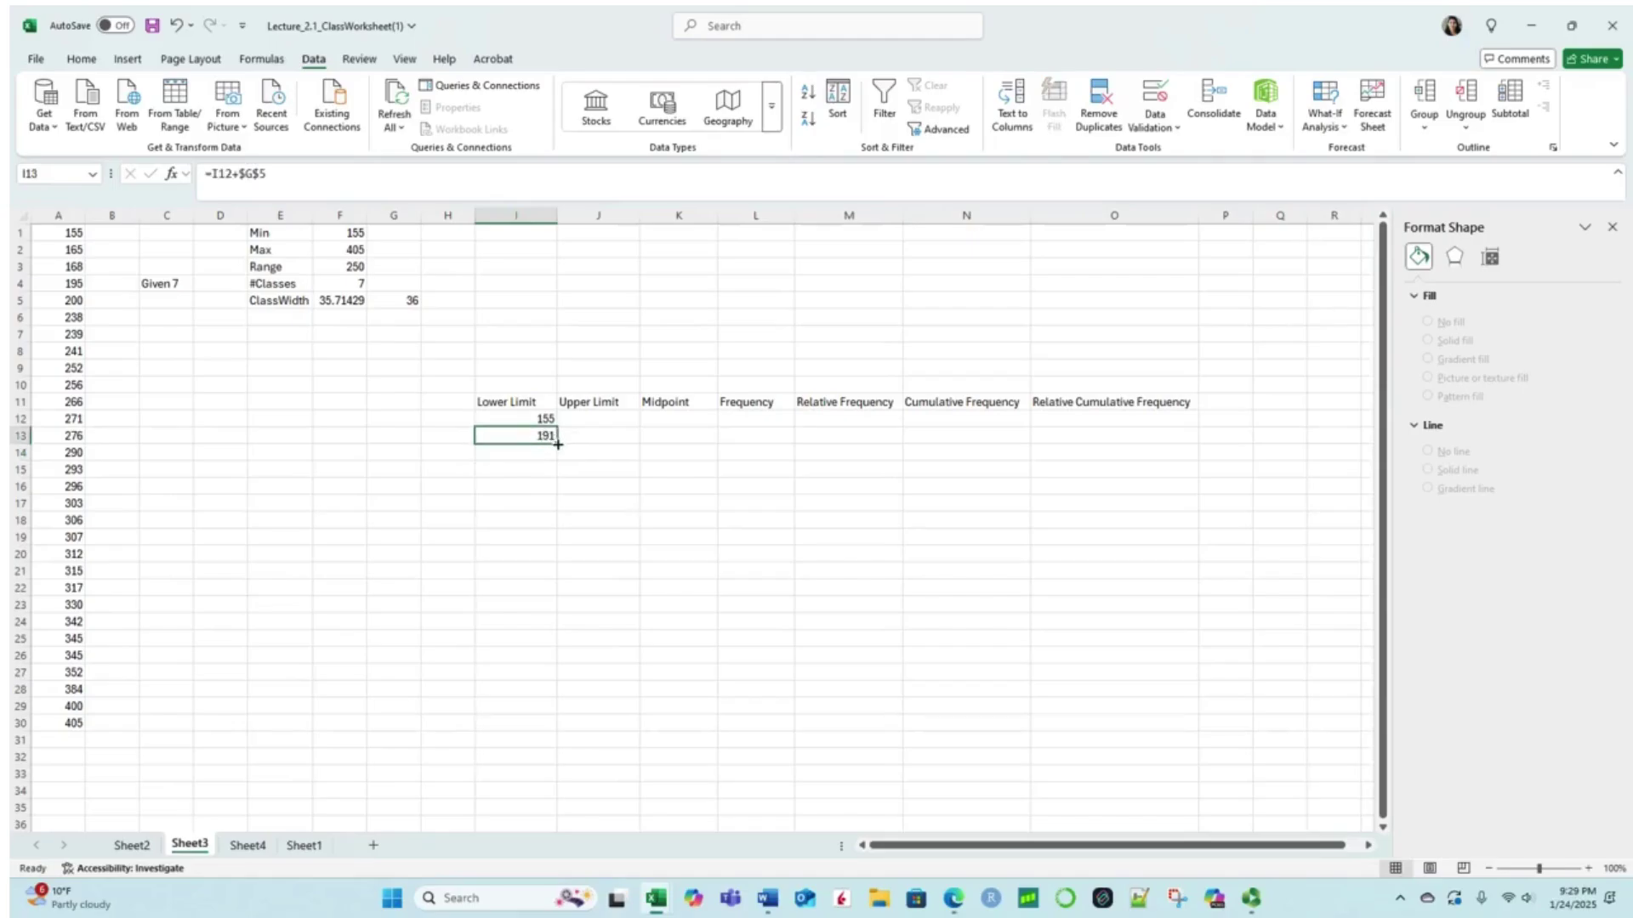
{"action": "left_click_drag", "start_coordinate": [557, 446], "coordinate": [556, 523]}
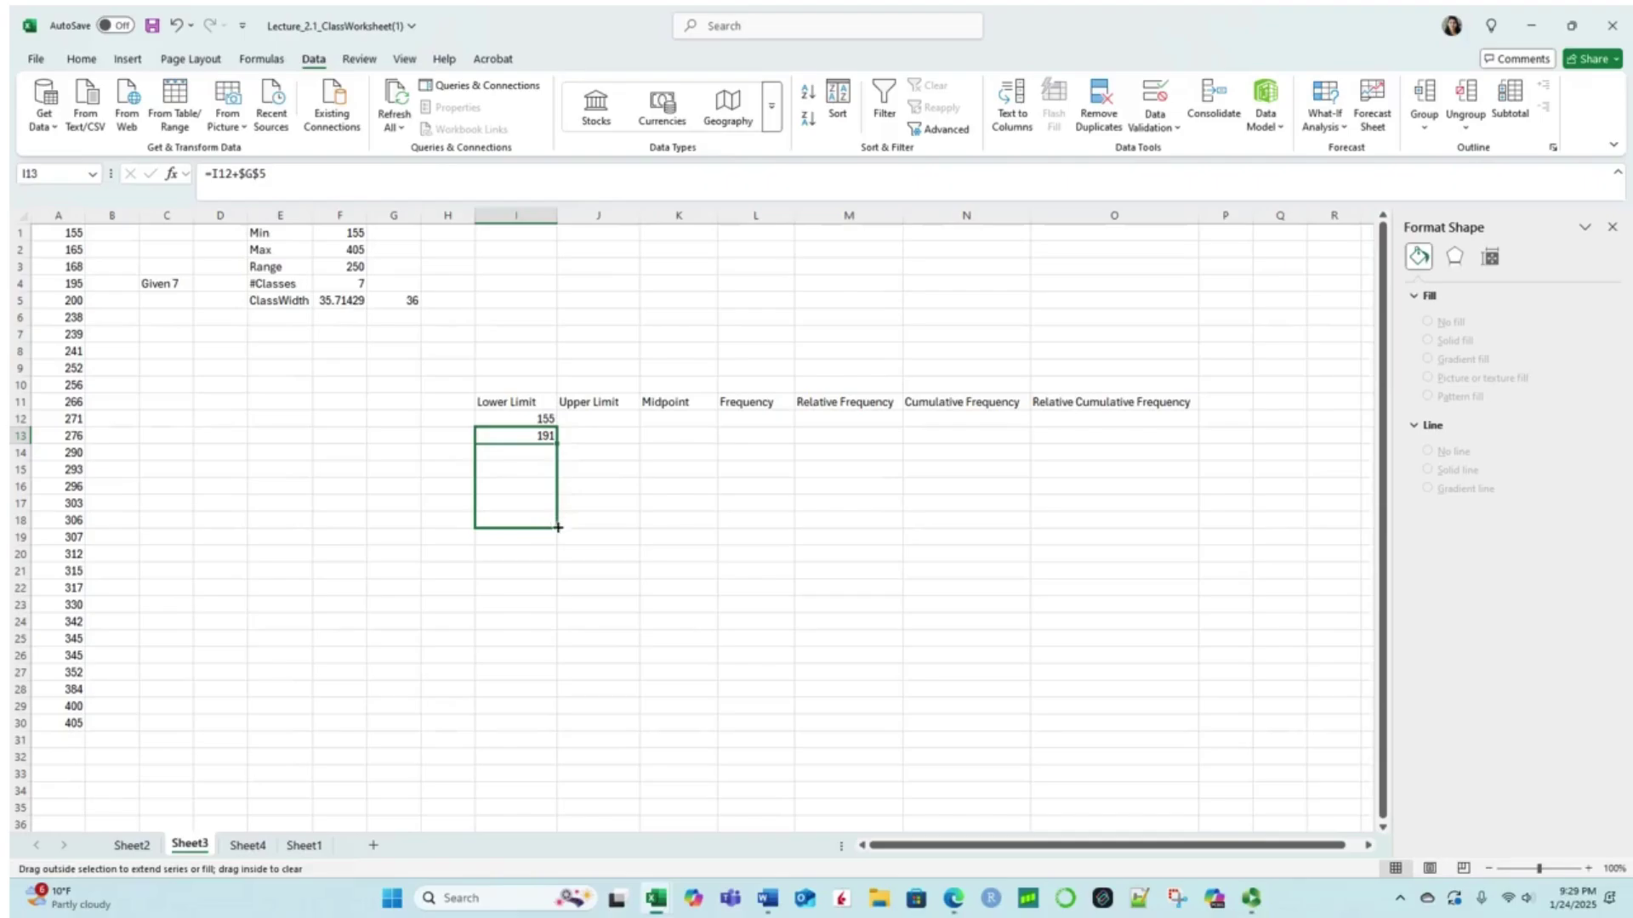
{"action": "left_click_drag", "start_coordinate": [558, 534], "coordinate": [558, 535]}
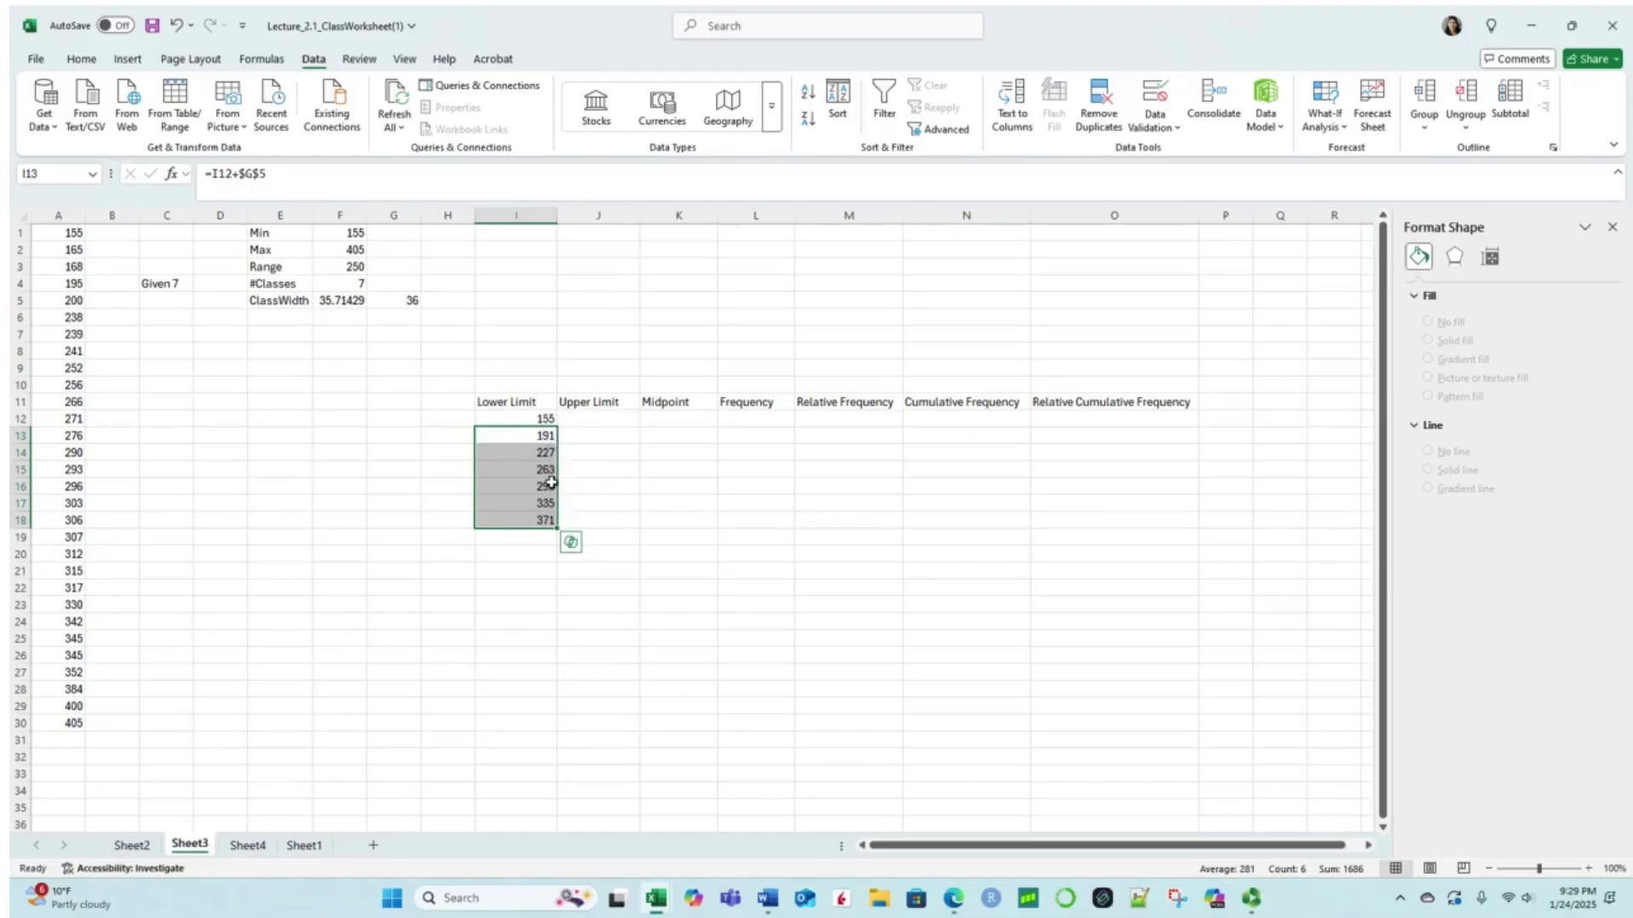
{"action": "left_click", "coordinate": [551, 552]}
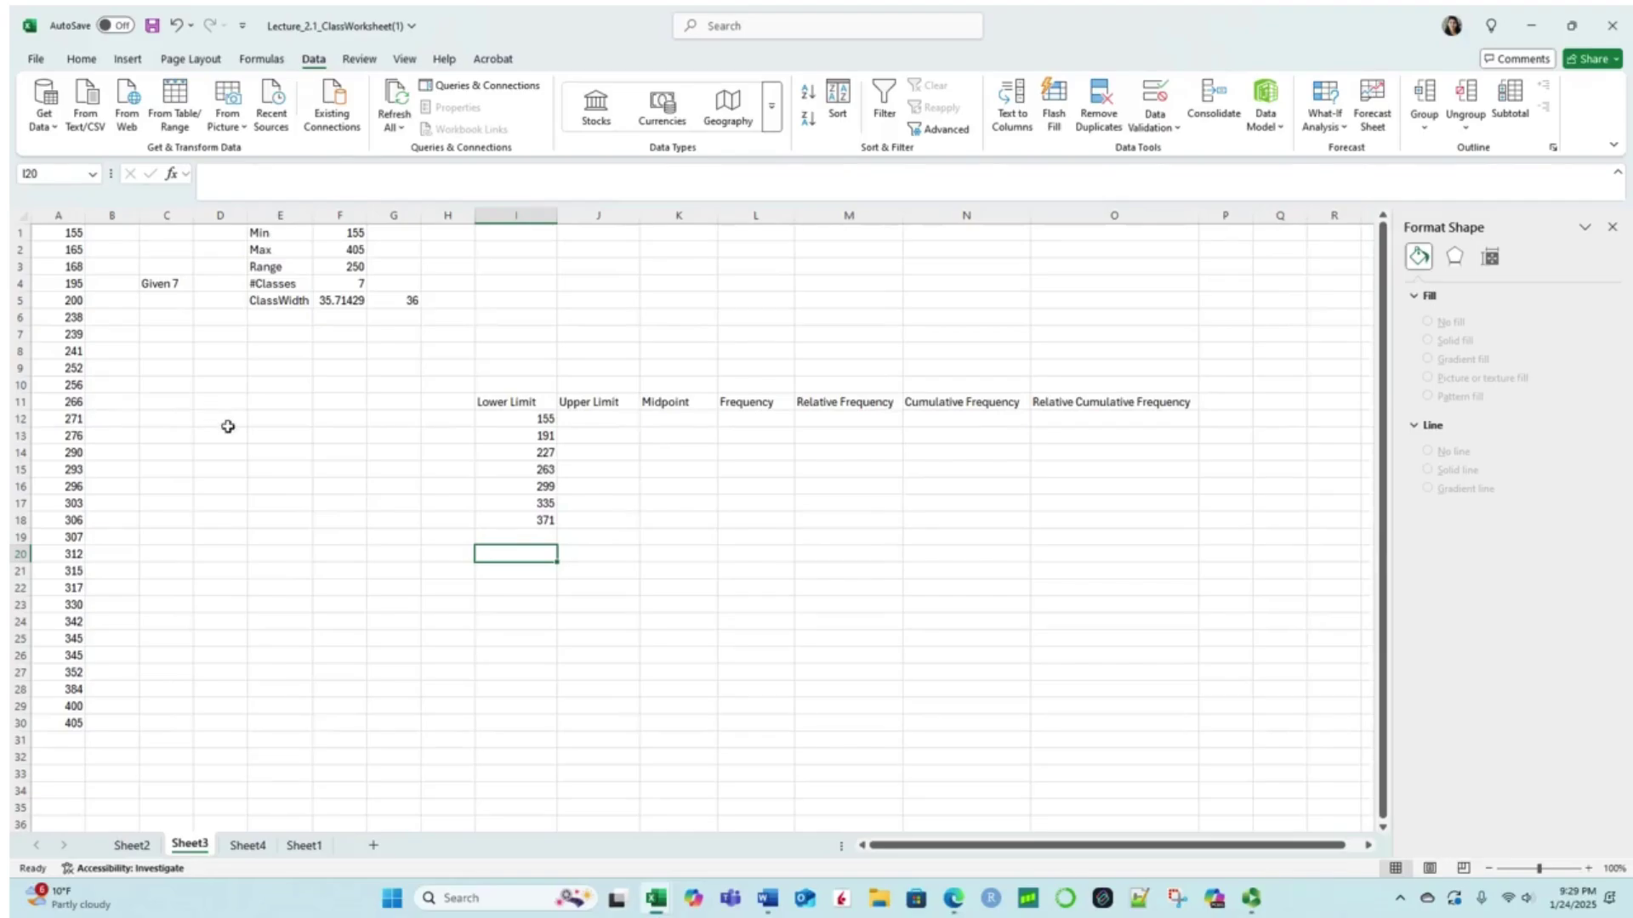
Step: Enter 190 in cell J12 as the upper limit of the first class
{"action": "left_click", "coordinate": [576, 420]}
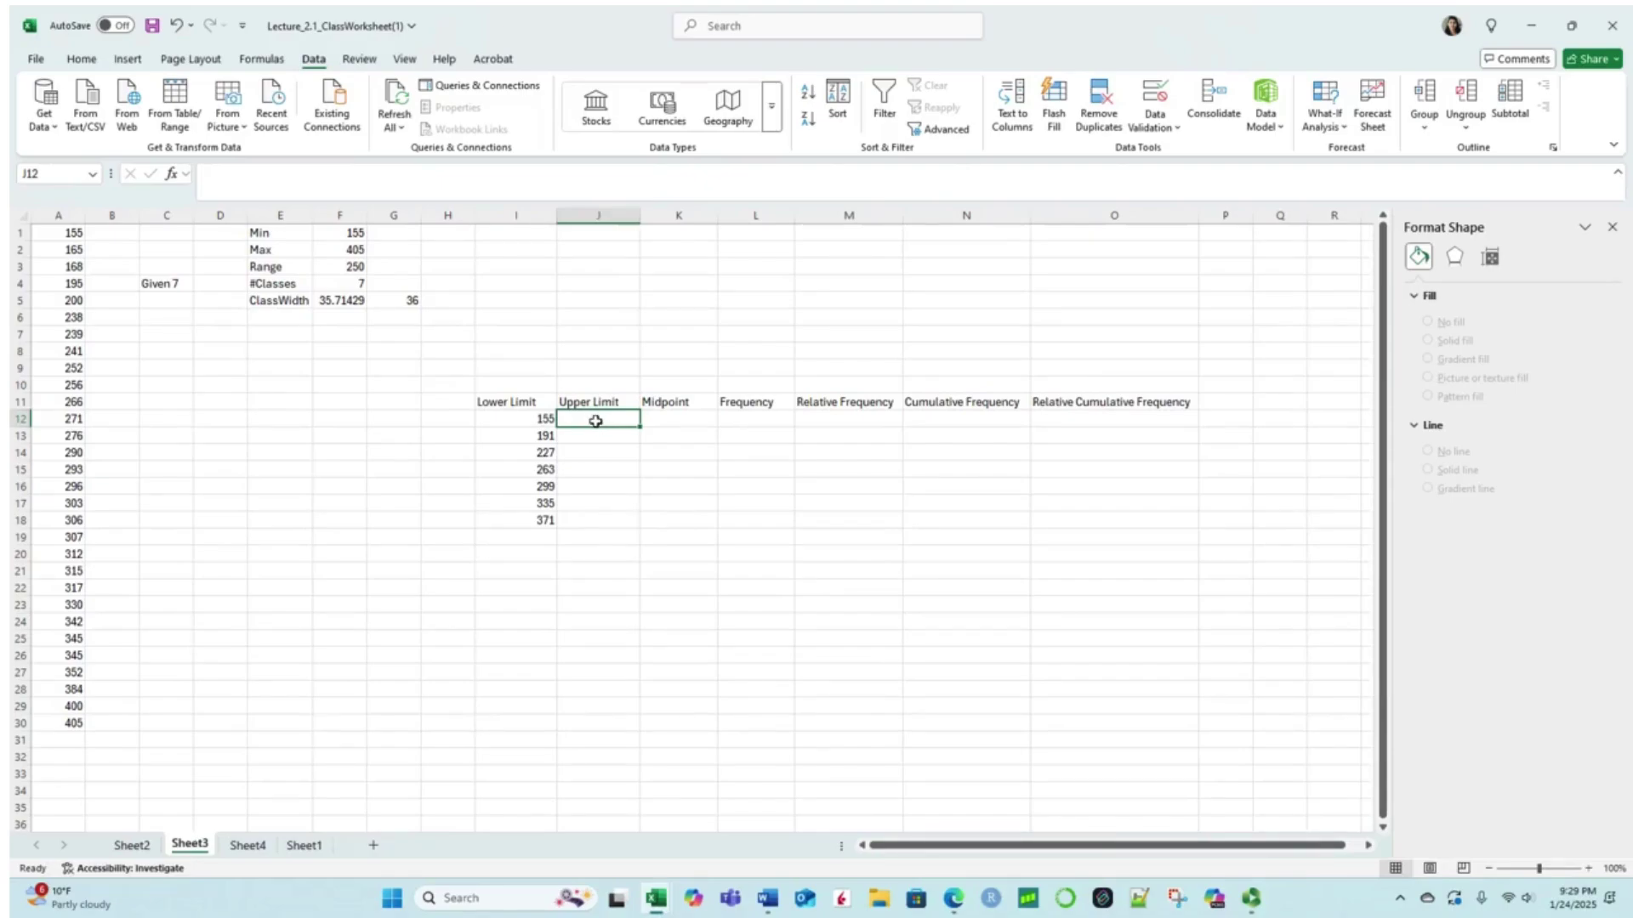
{"action": "left_click", "coordinate": [545, 438]}
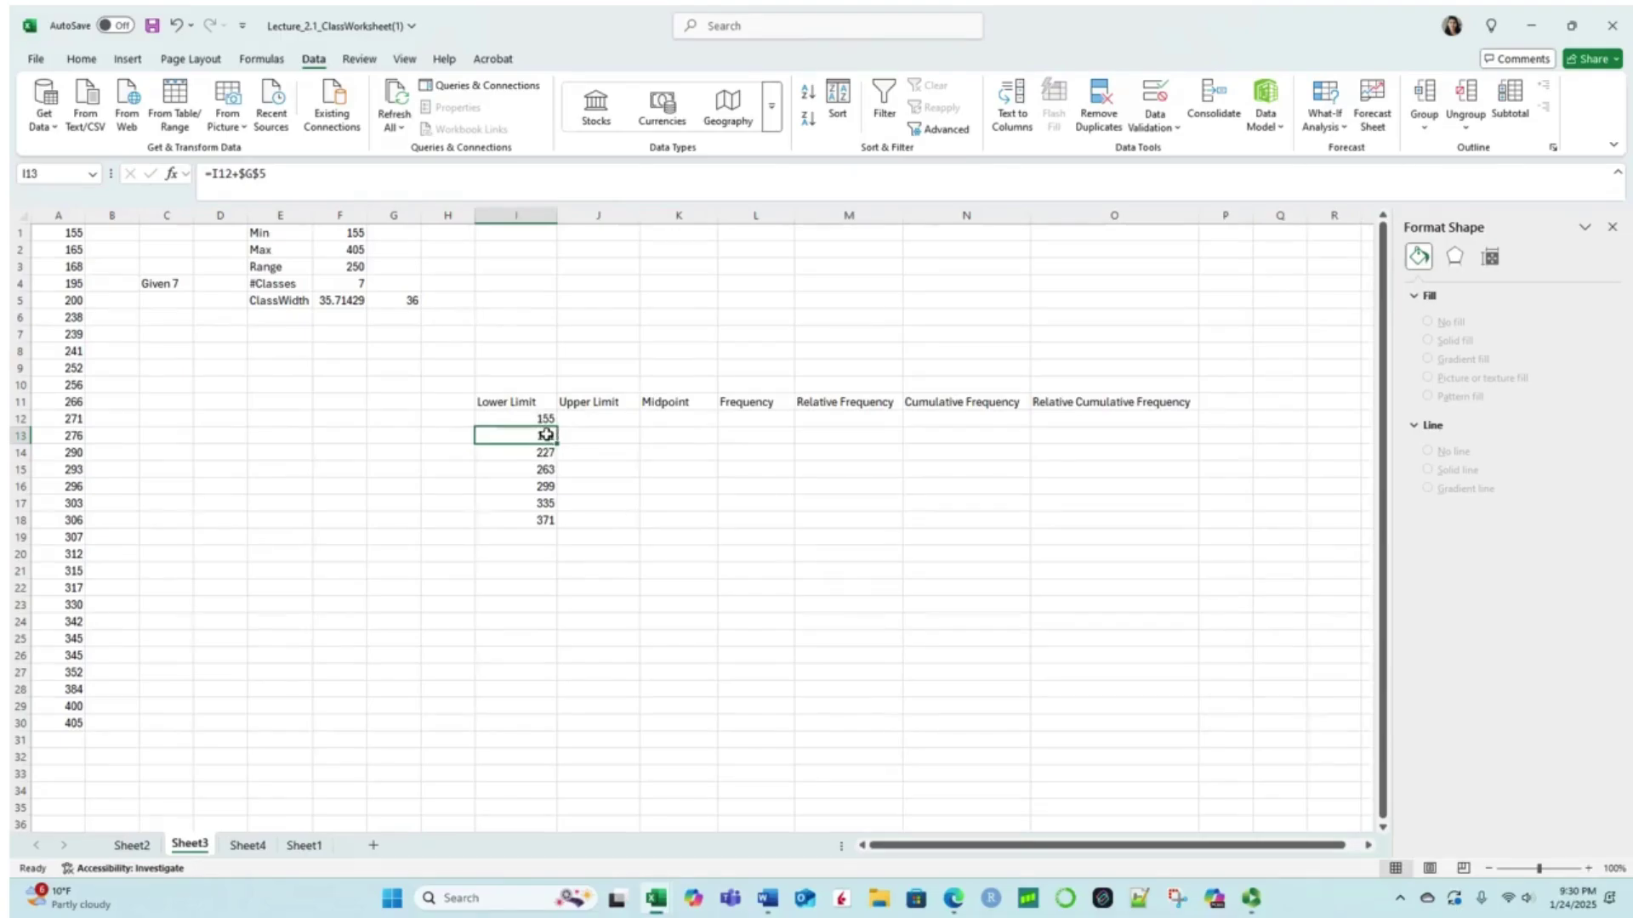
{"action": "left_click", "coordinate": [591, 418]}
{"action": "type", "text": "190"}
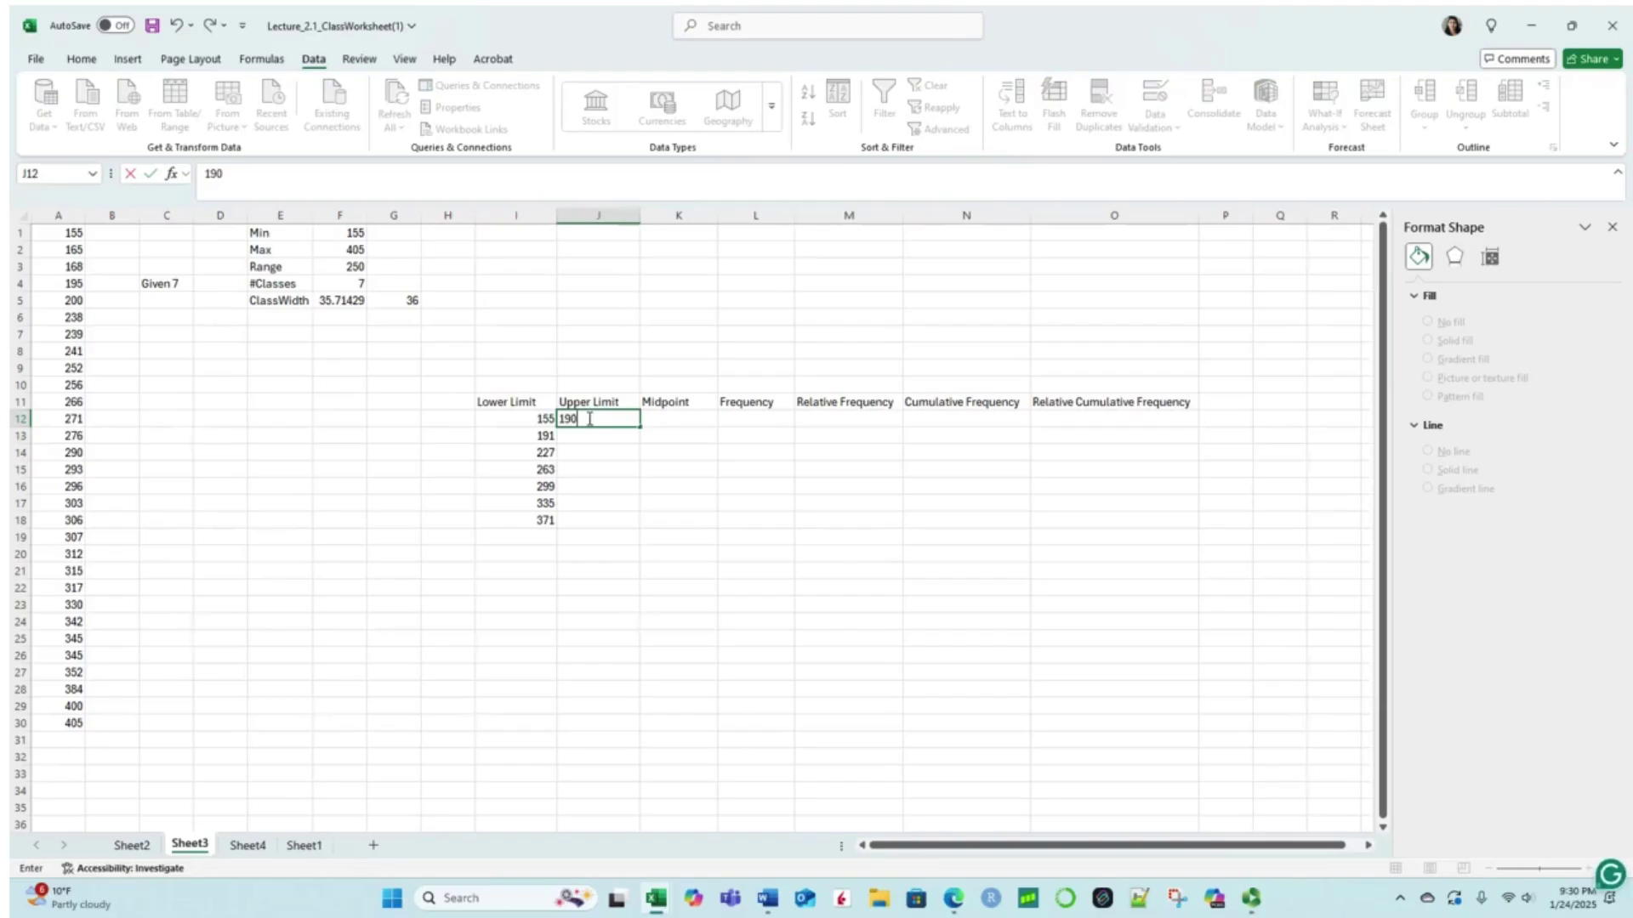
Step: Build the formula =J12+G5 in cell J13 for the second class's upper limit
{"action": "double_click", "coordinate": [602, 438]}
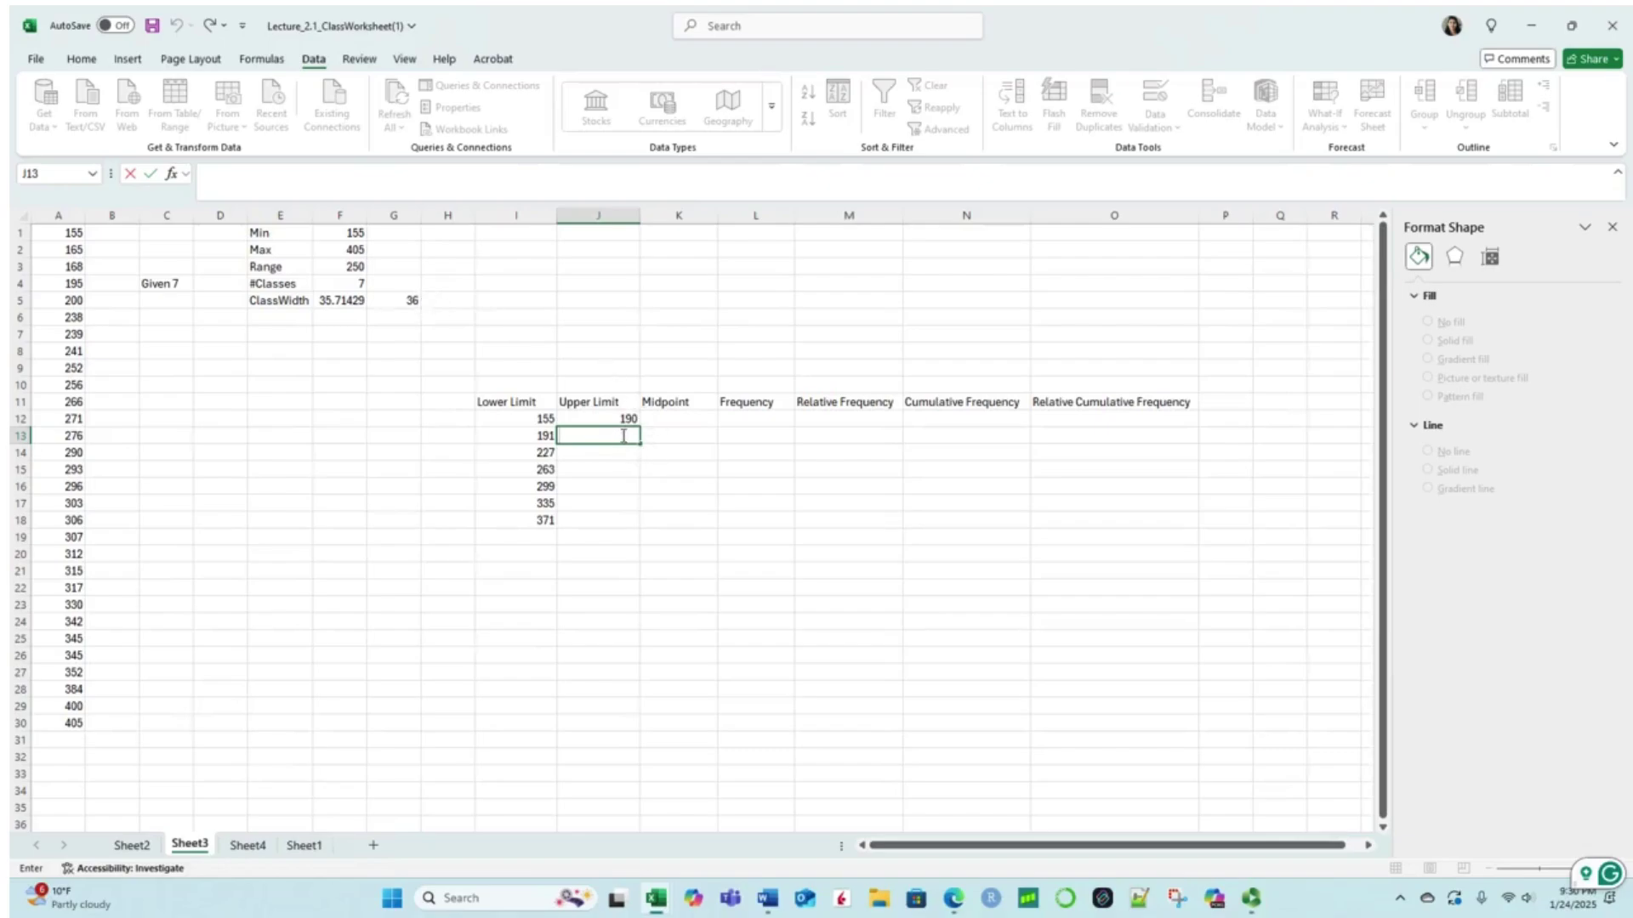
{"action": "left_click", "coordinate": [629, 435]}
{"action": "type", "text": "="}
{"action": "left_click", "coordinate": [632, 420]}
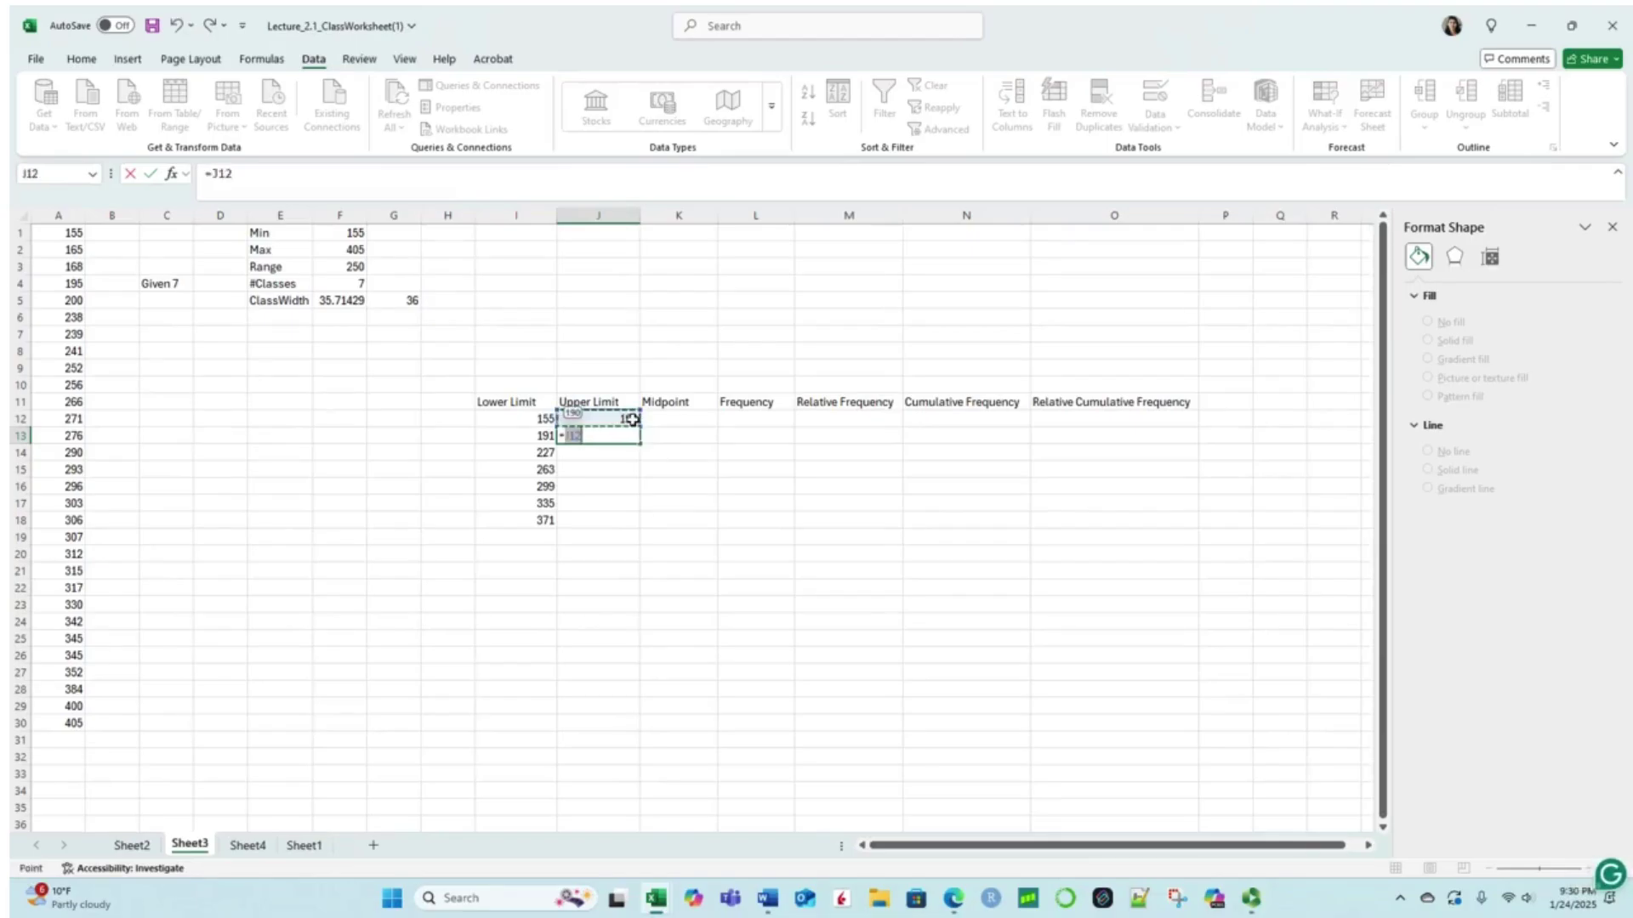
{"action": "type", "text": "+"}
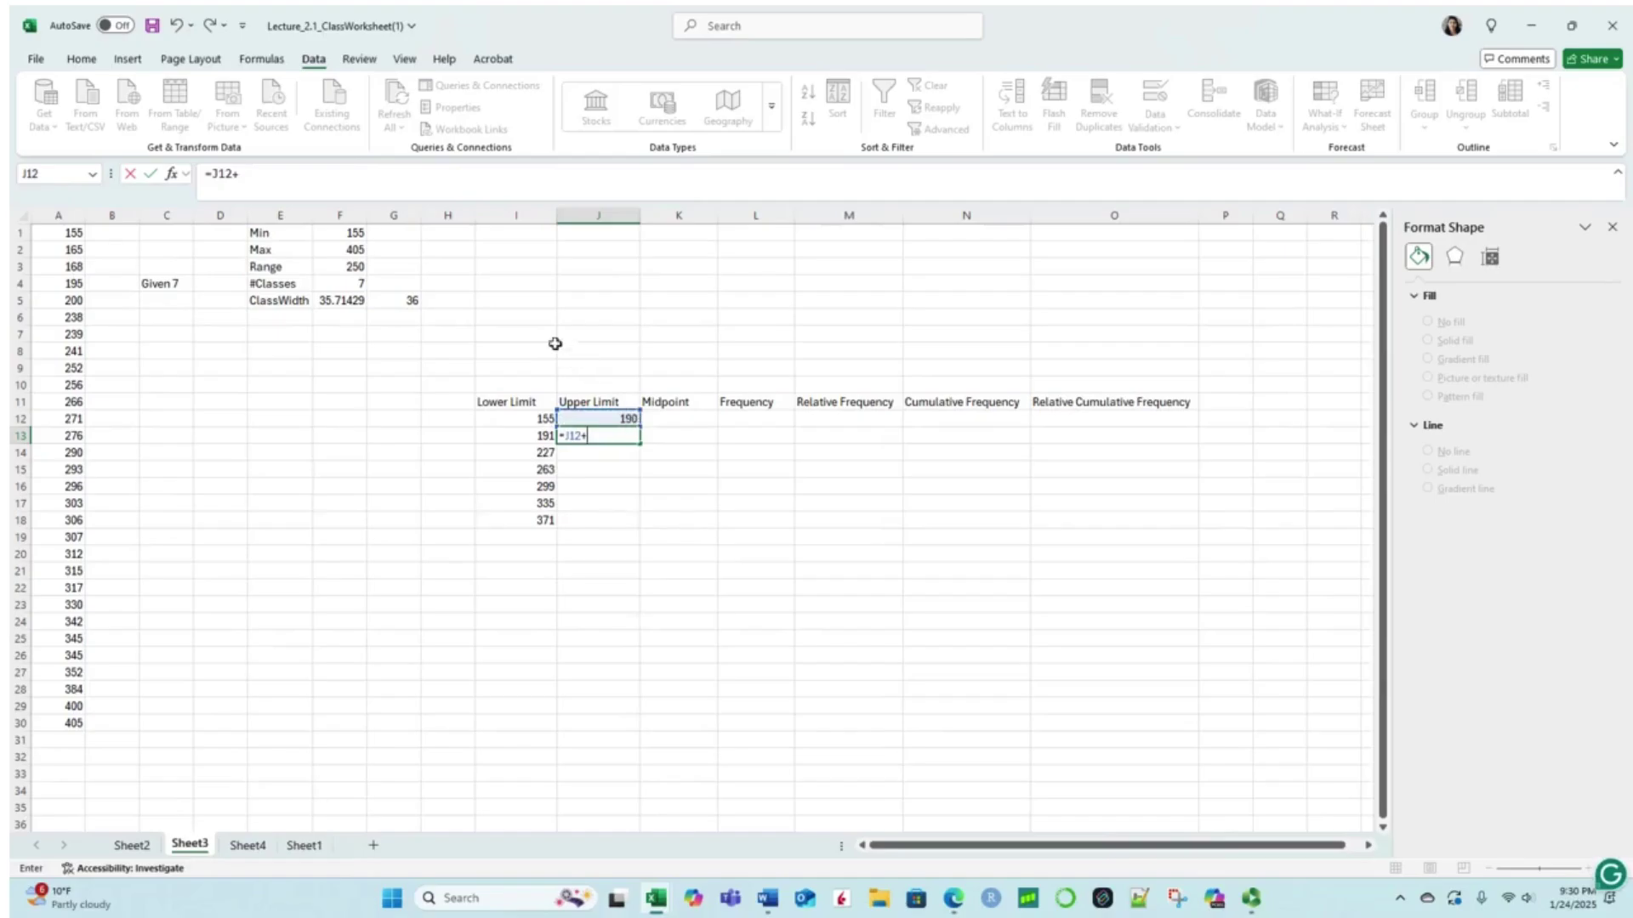
{"action": "left_click", "coordinate": [401, 301]}
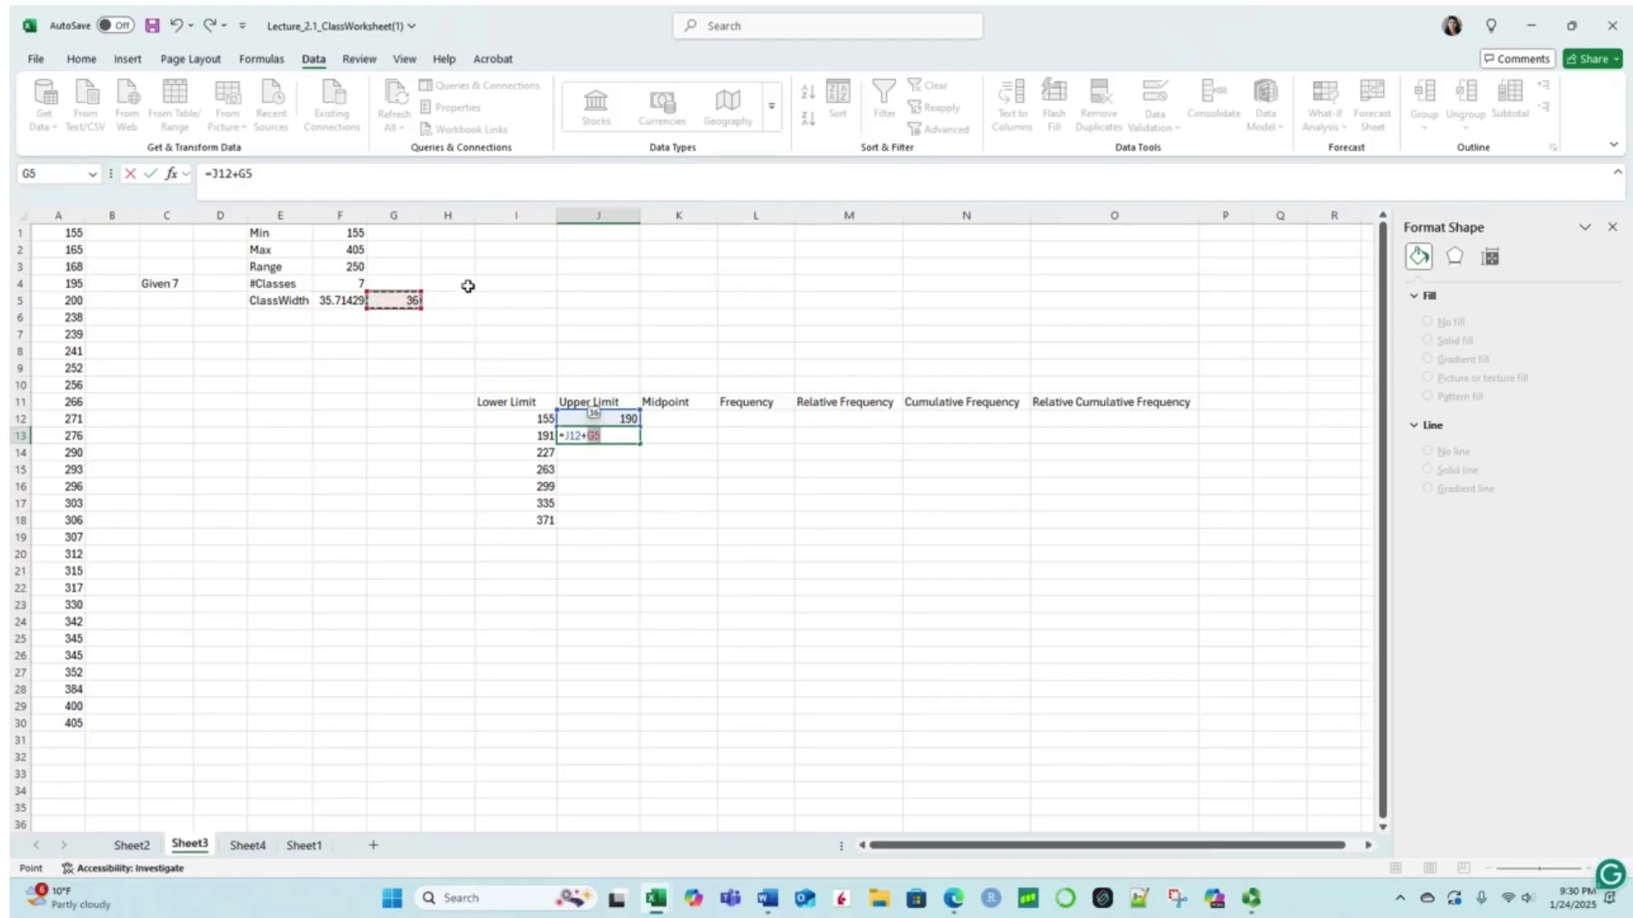
Step: Make the G5 reference in J13 absolute as $G$5 and fill the upper limit formula down to J18
{"action": "double_click", "coordinate": [244, 174]}
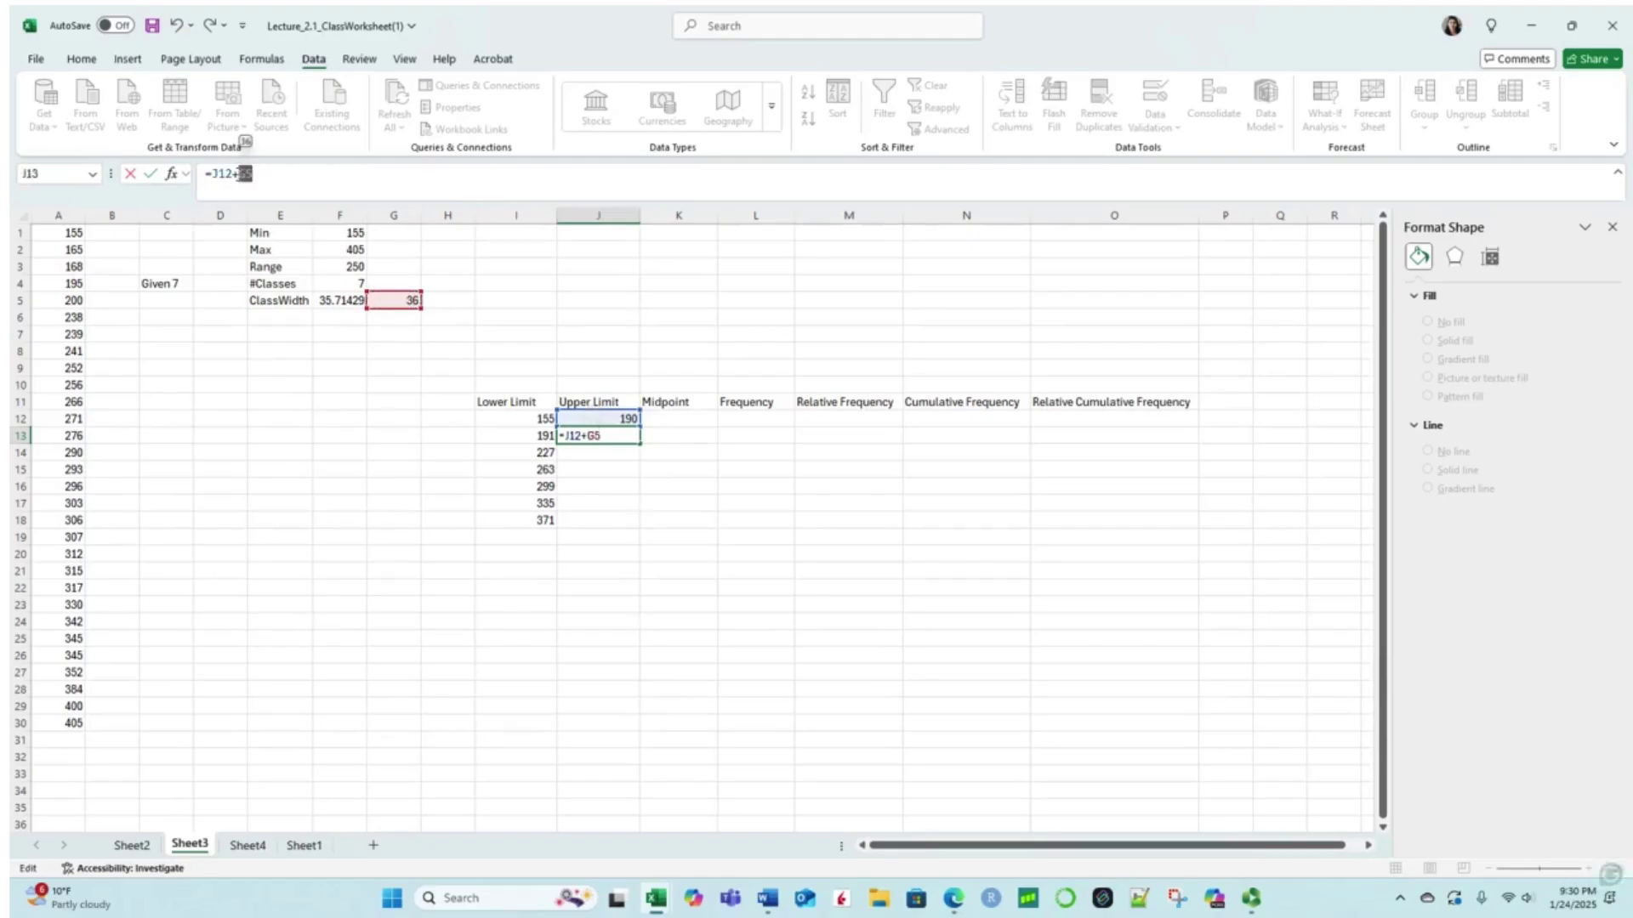
{"action": "type", "text": "$"}
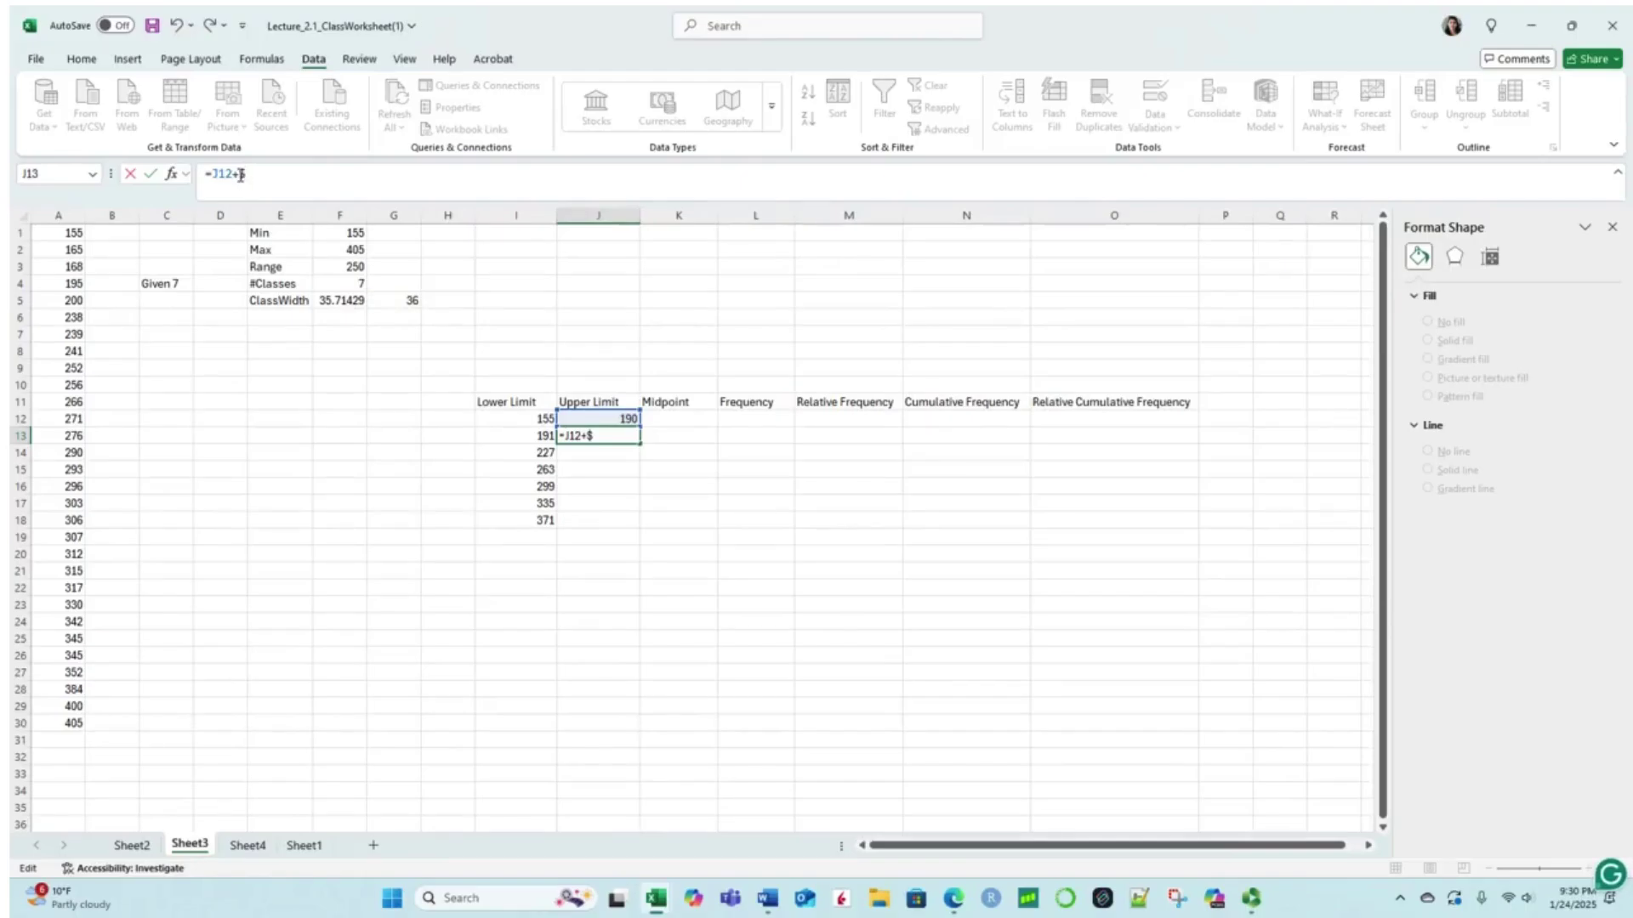
{"action": "key", "text": "ctrl+z"}
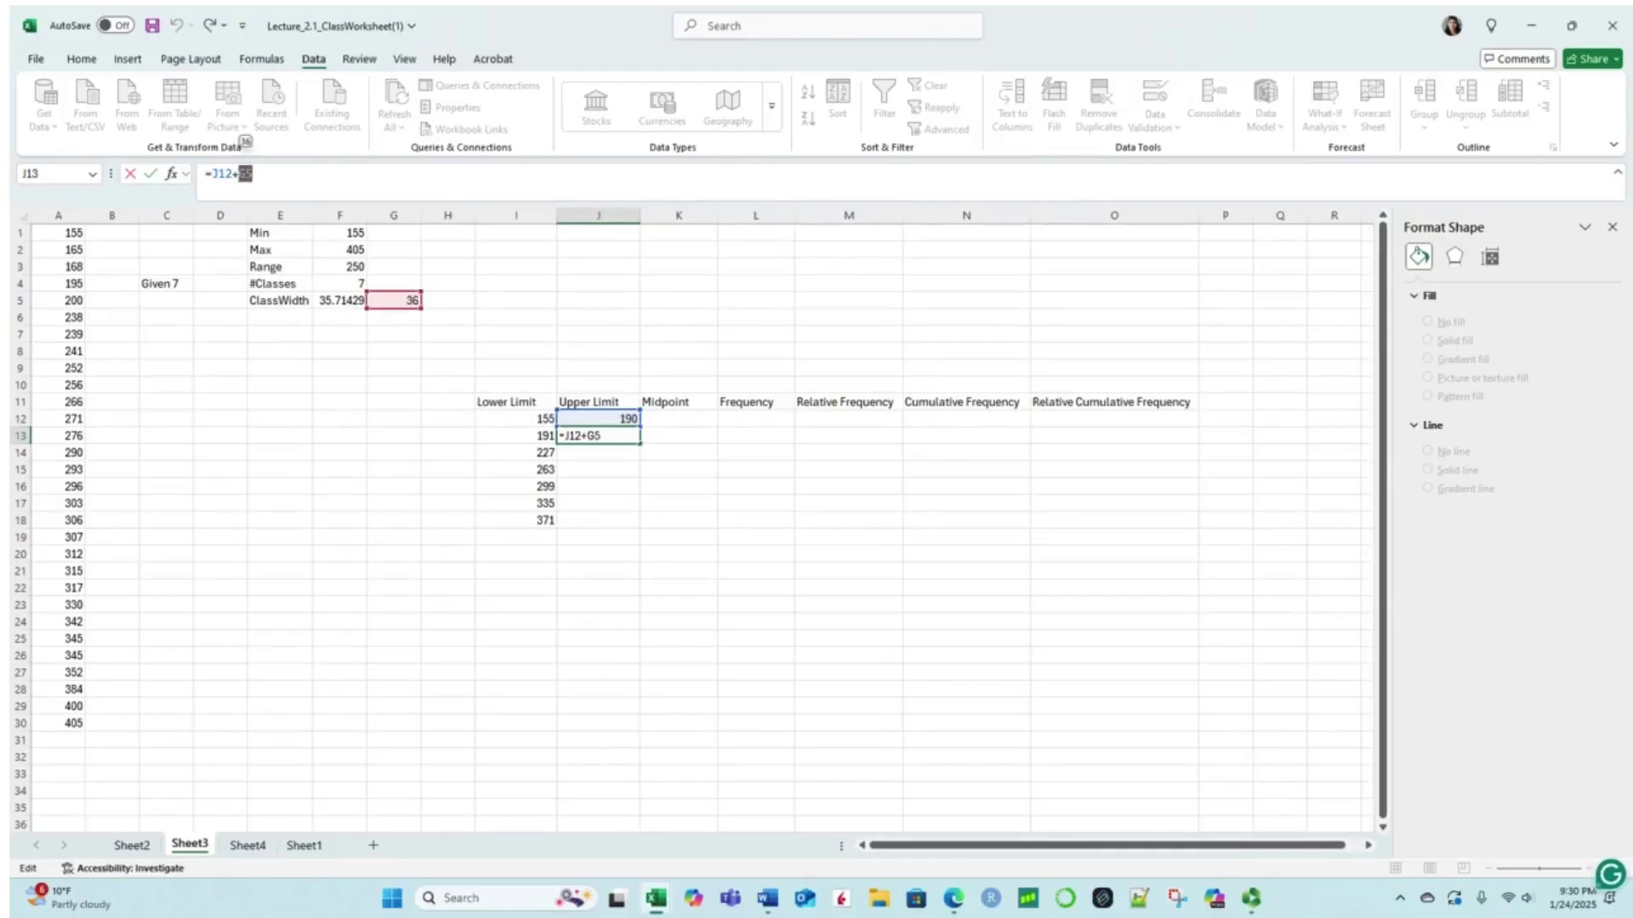
{"action": "left_click", "coordinate": [240, 174]}
{"action": "type", "text": "$"}
{"action": "left_click", "coordinate": [255, 175]}
{"action": "type", "text": "$"}
{"action": "key", "text": "ctrl+Return"}
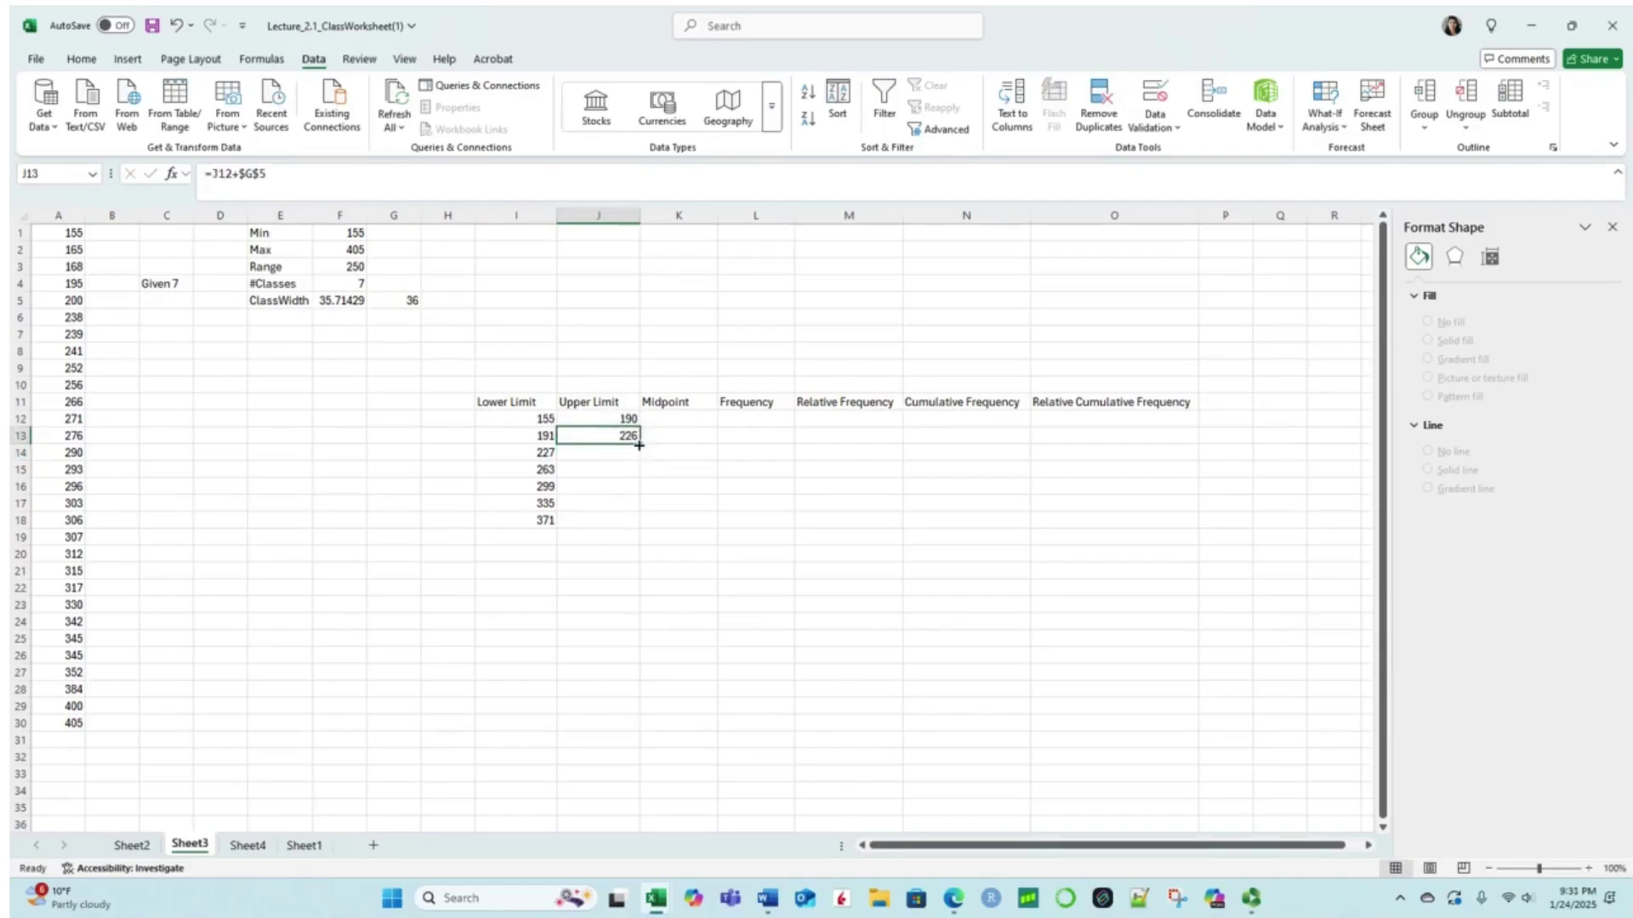
{"action": "left_click_drag", "start_coordinate": [639, 445], "coordinate": [643, 525]}
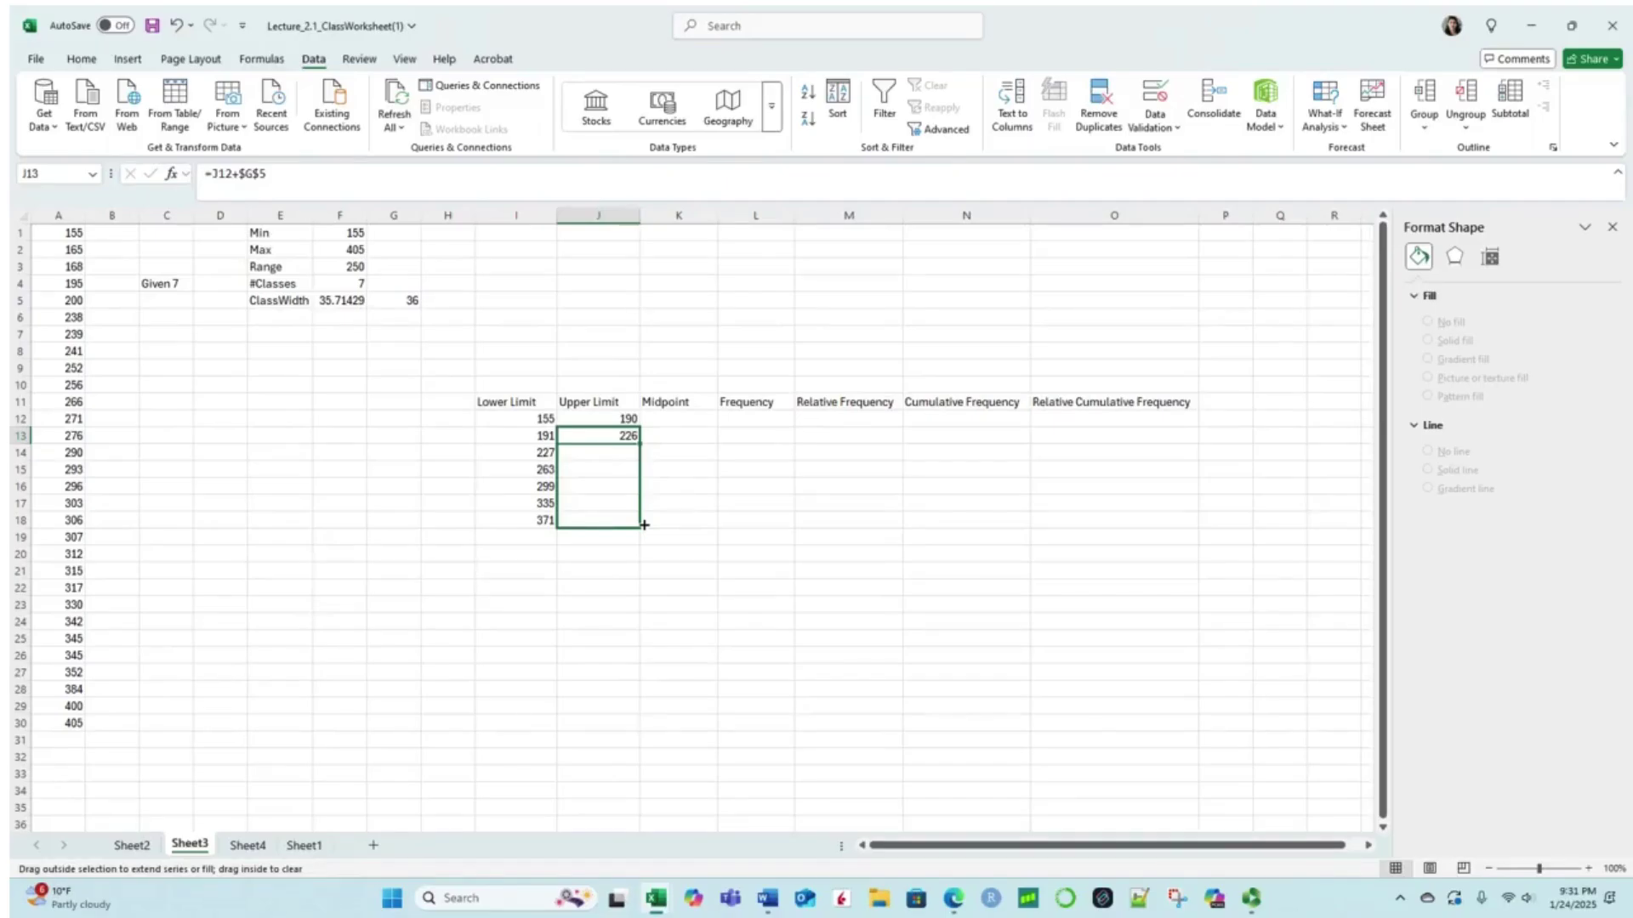
{"action": "left_click_drag", "start_coordinate": [643, 524], "coordinate": [643, 525]}
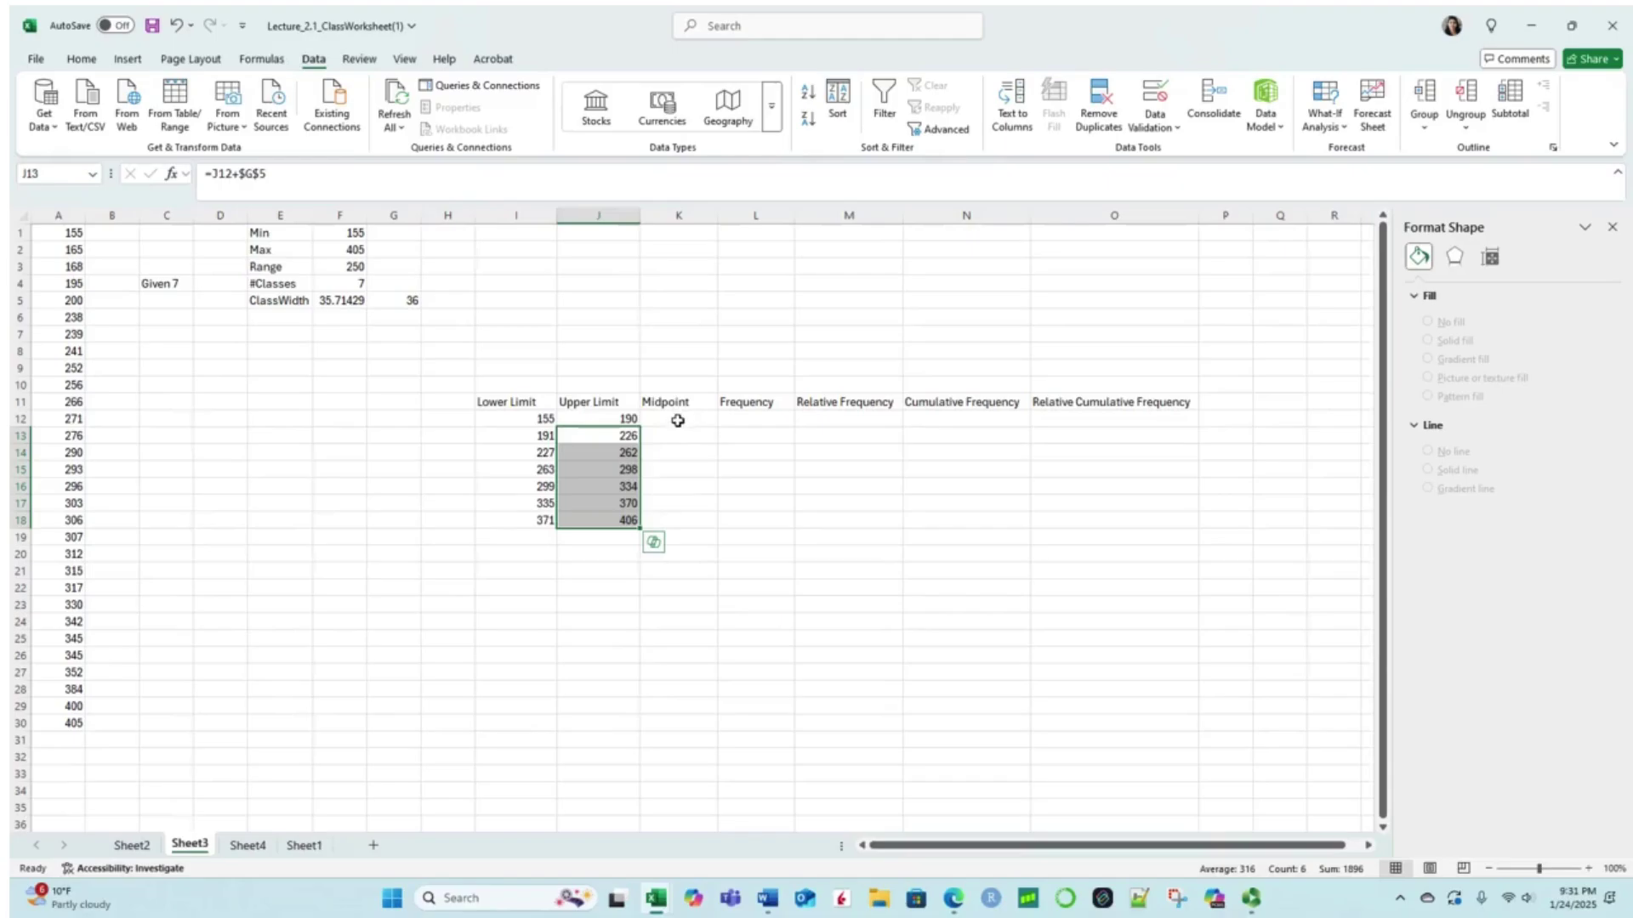
Step: Start the first class's midpoint formula in cell K12 as =I12+J12/2
{"action": "left_click", "coordinate": [680, 420]}
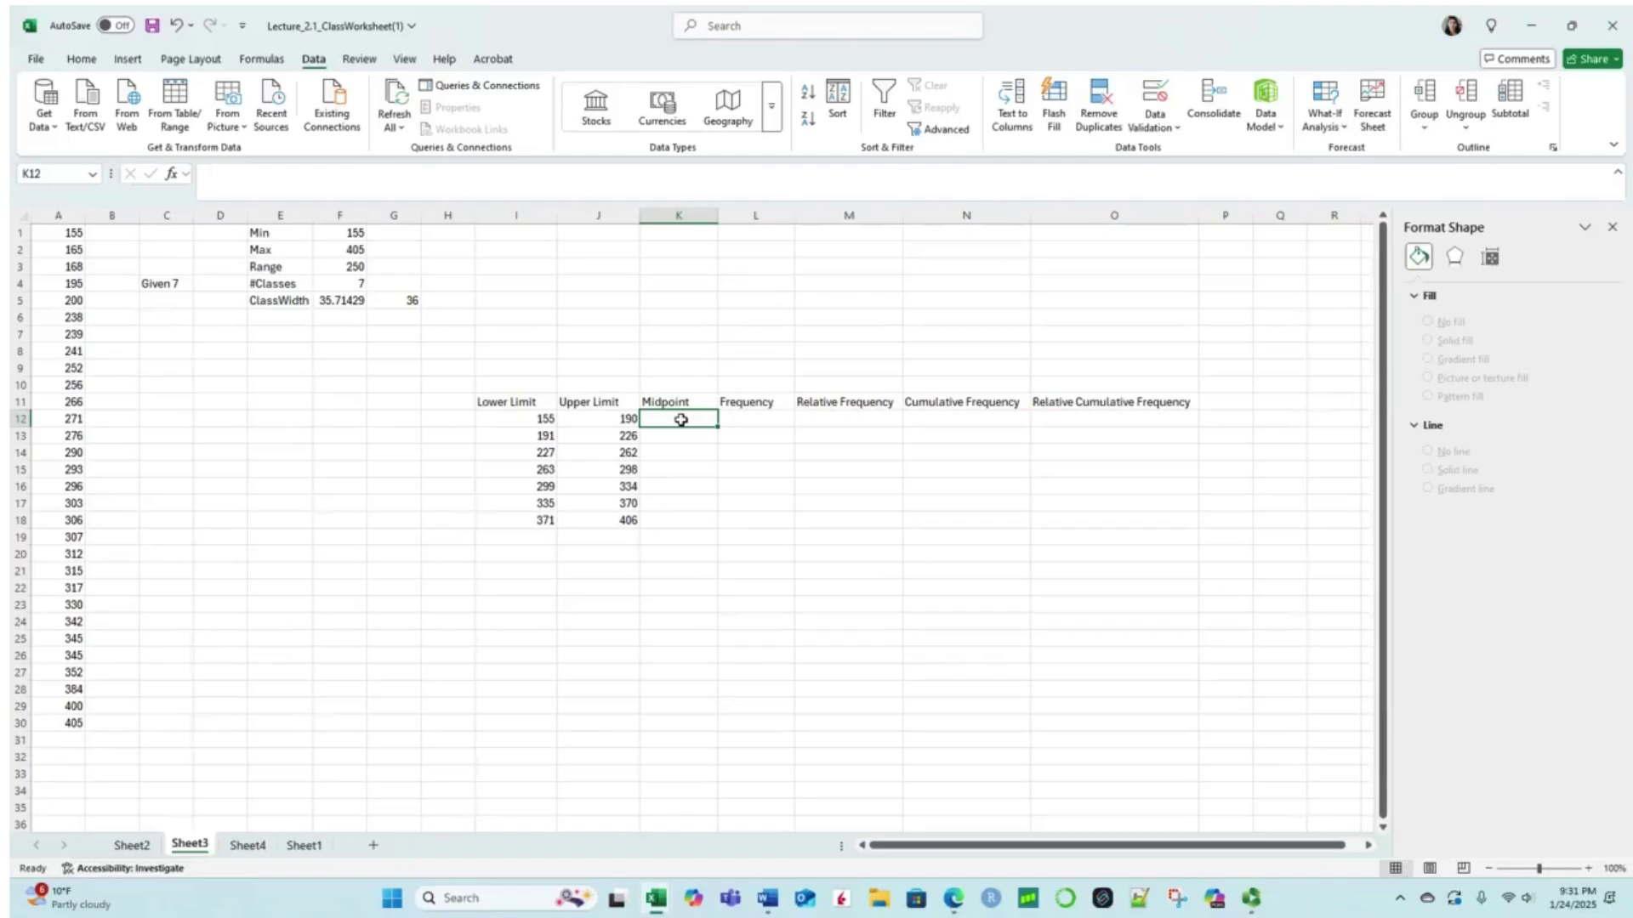
{"action": "type", "text": "="}
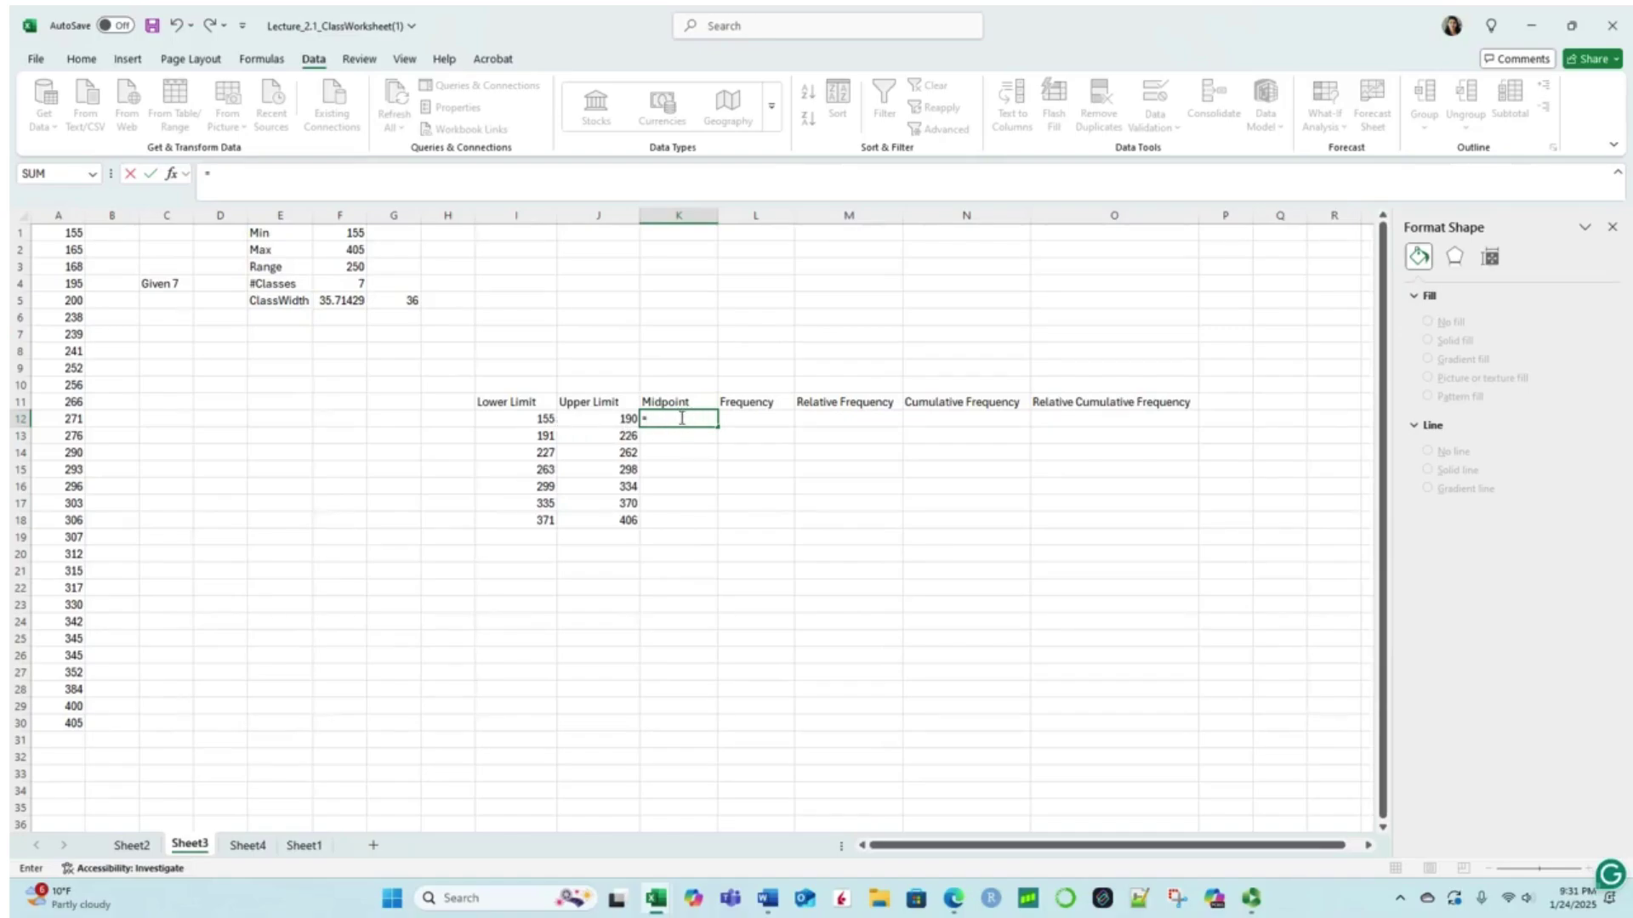
{"action": "left_click", "coordinate": [537, 418]}
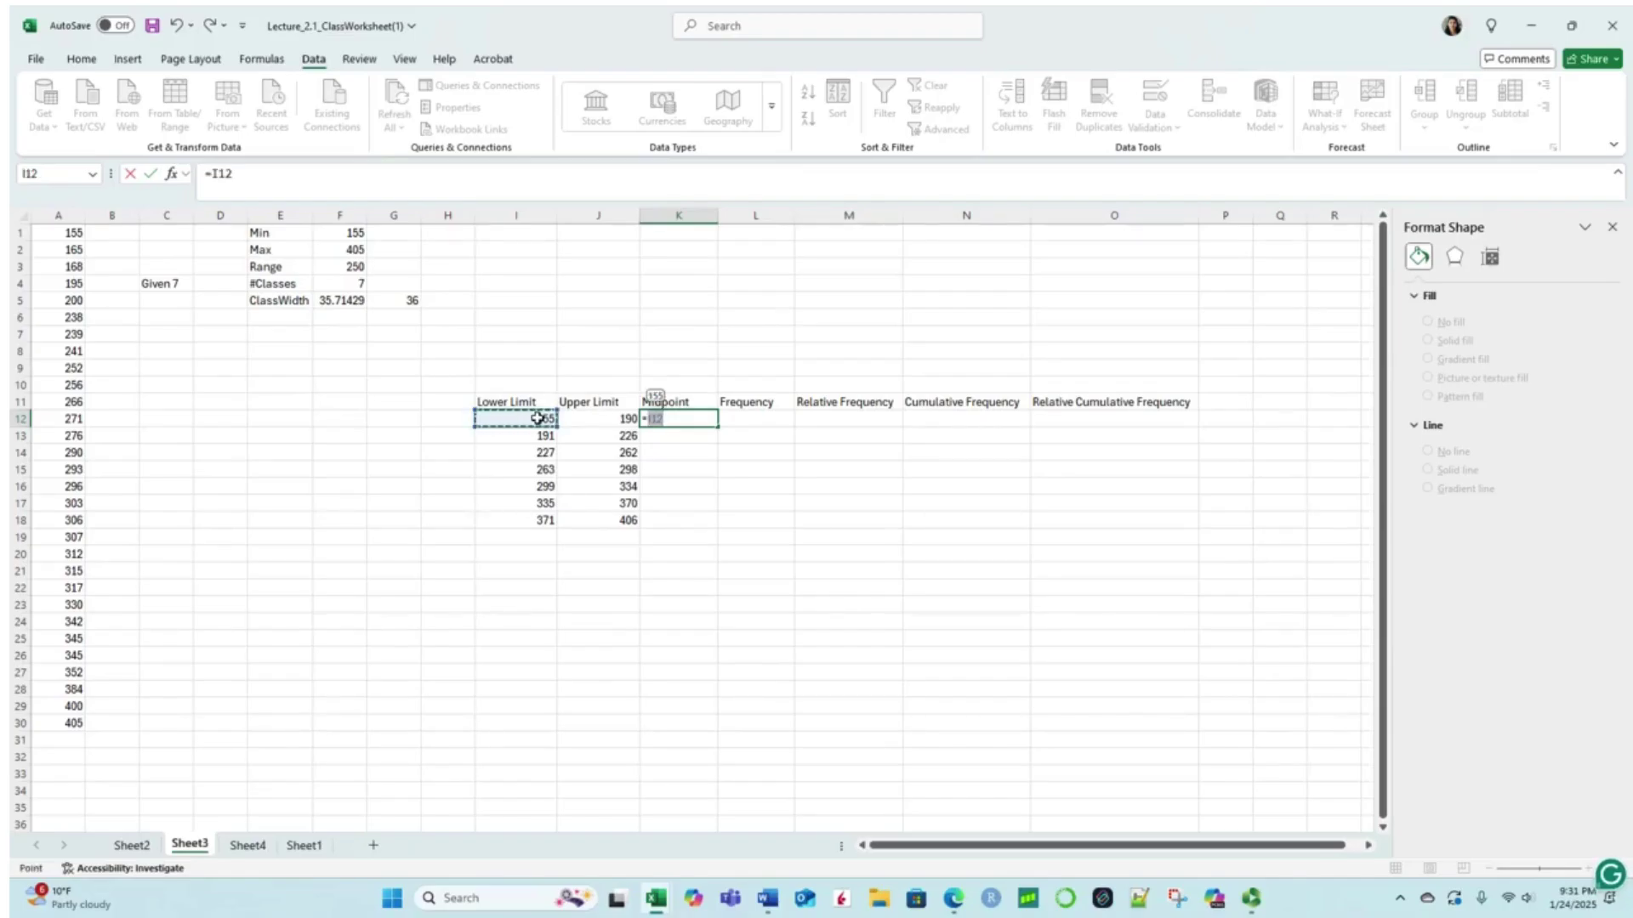
{"action": "type", "text": "+"}
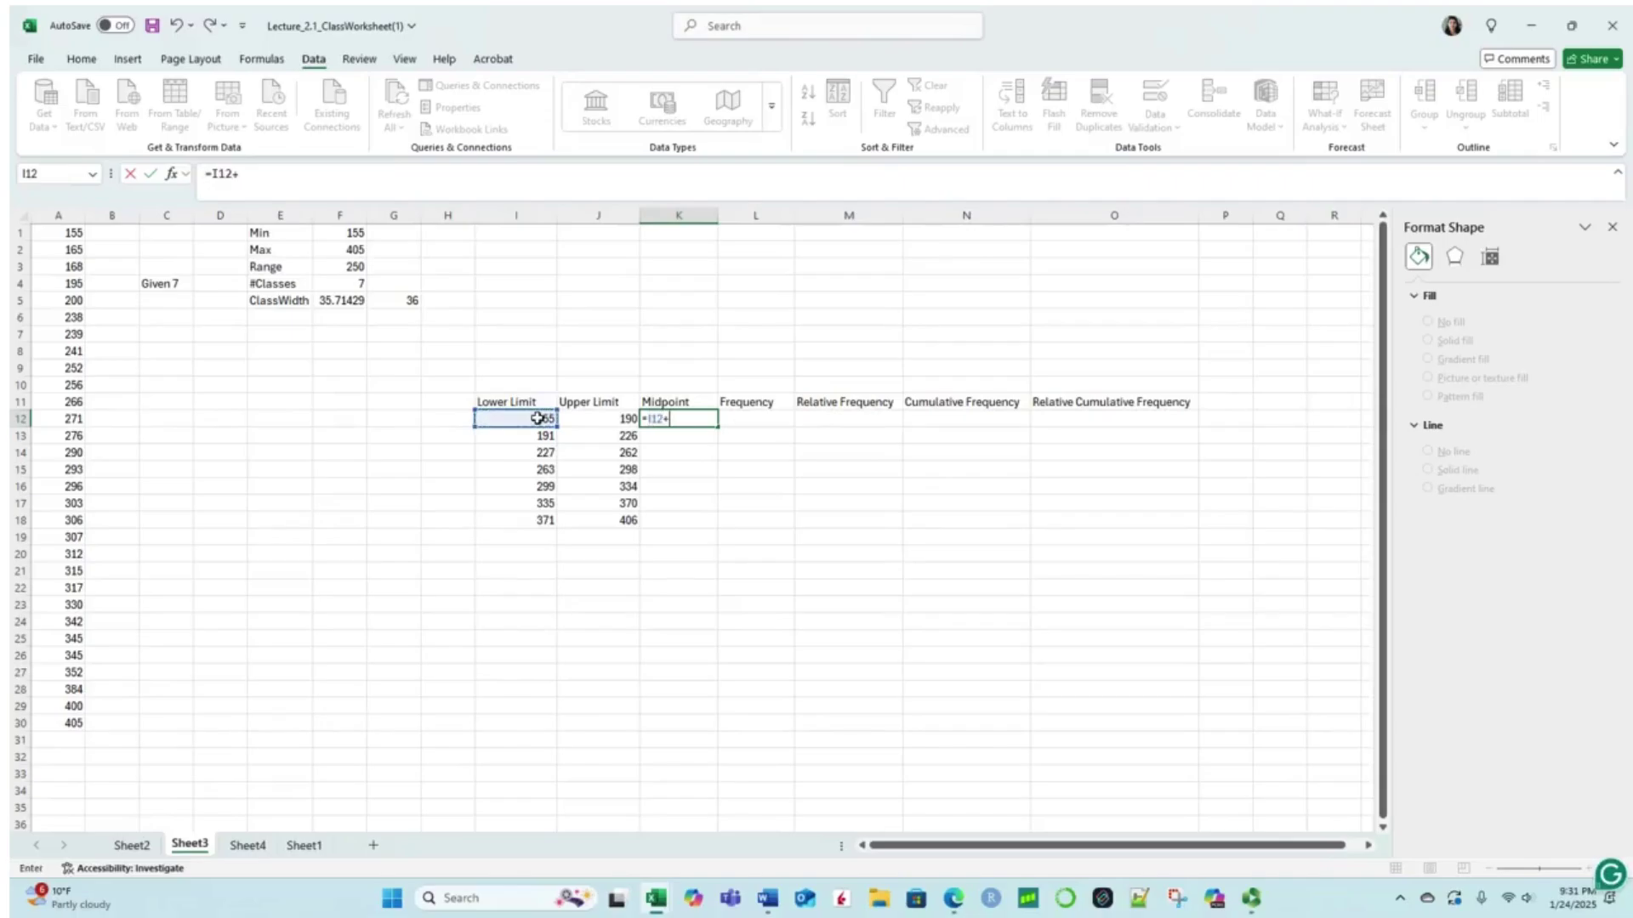
{"action": "left_click", "coordinate": [603, 421]}
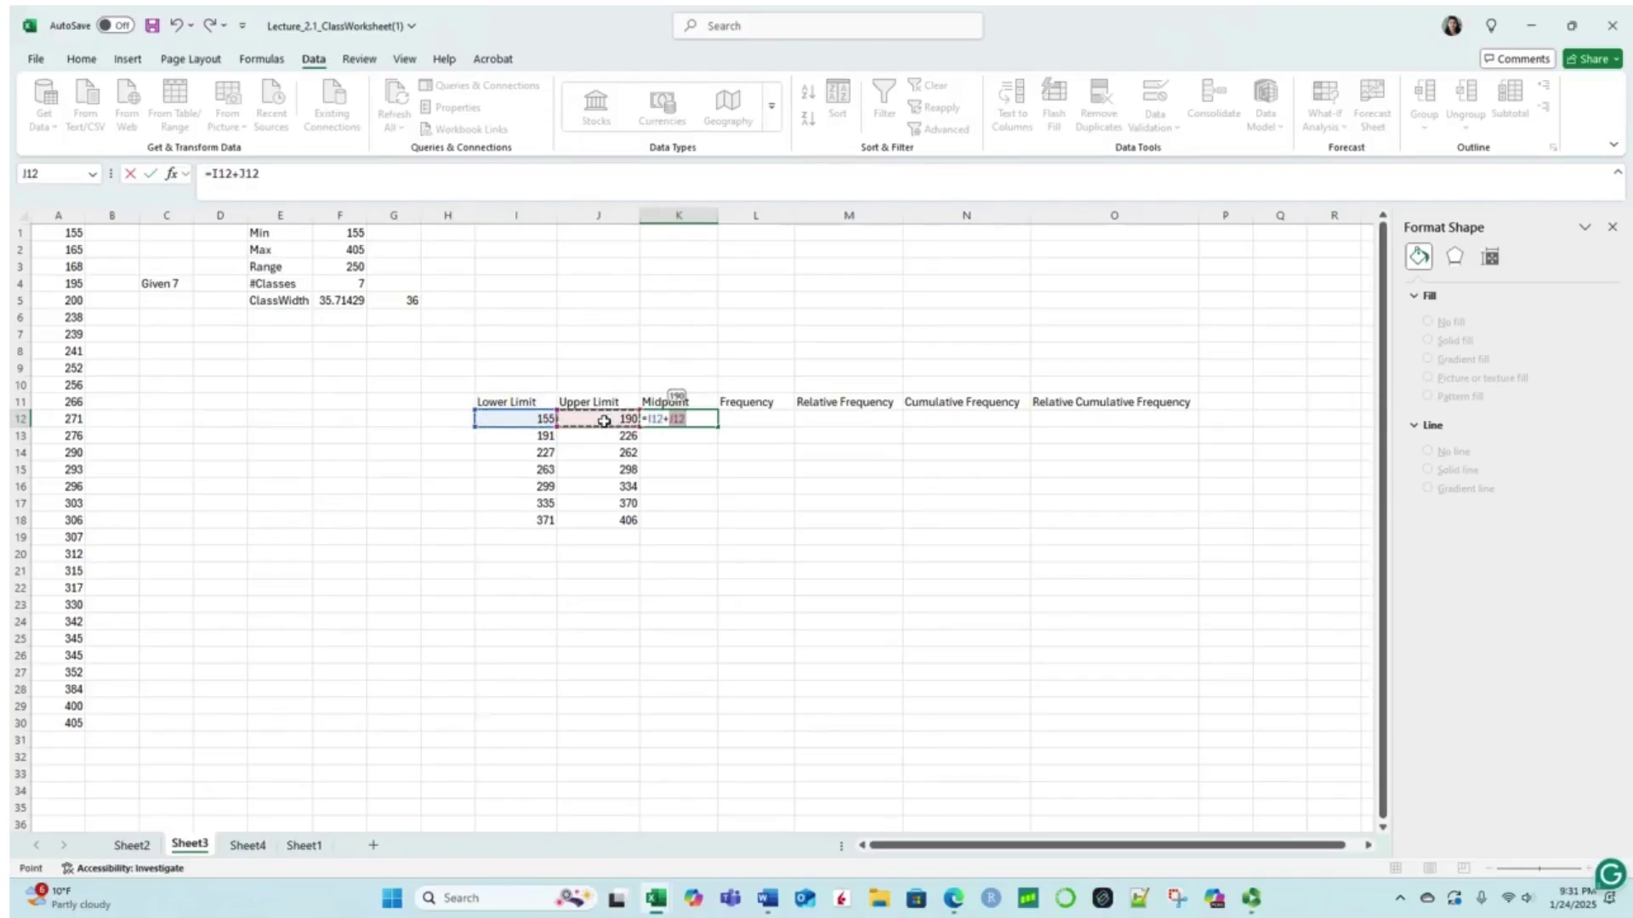
{"action": "type", "text": "/2"}
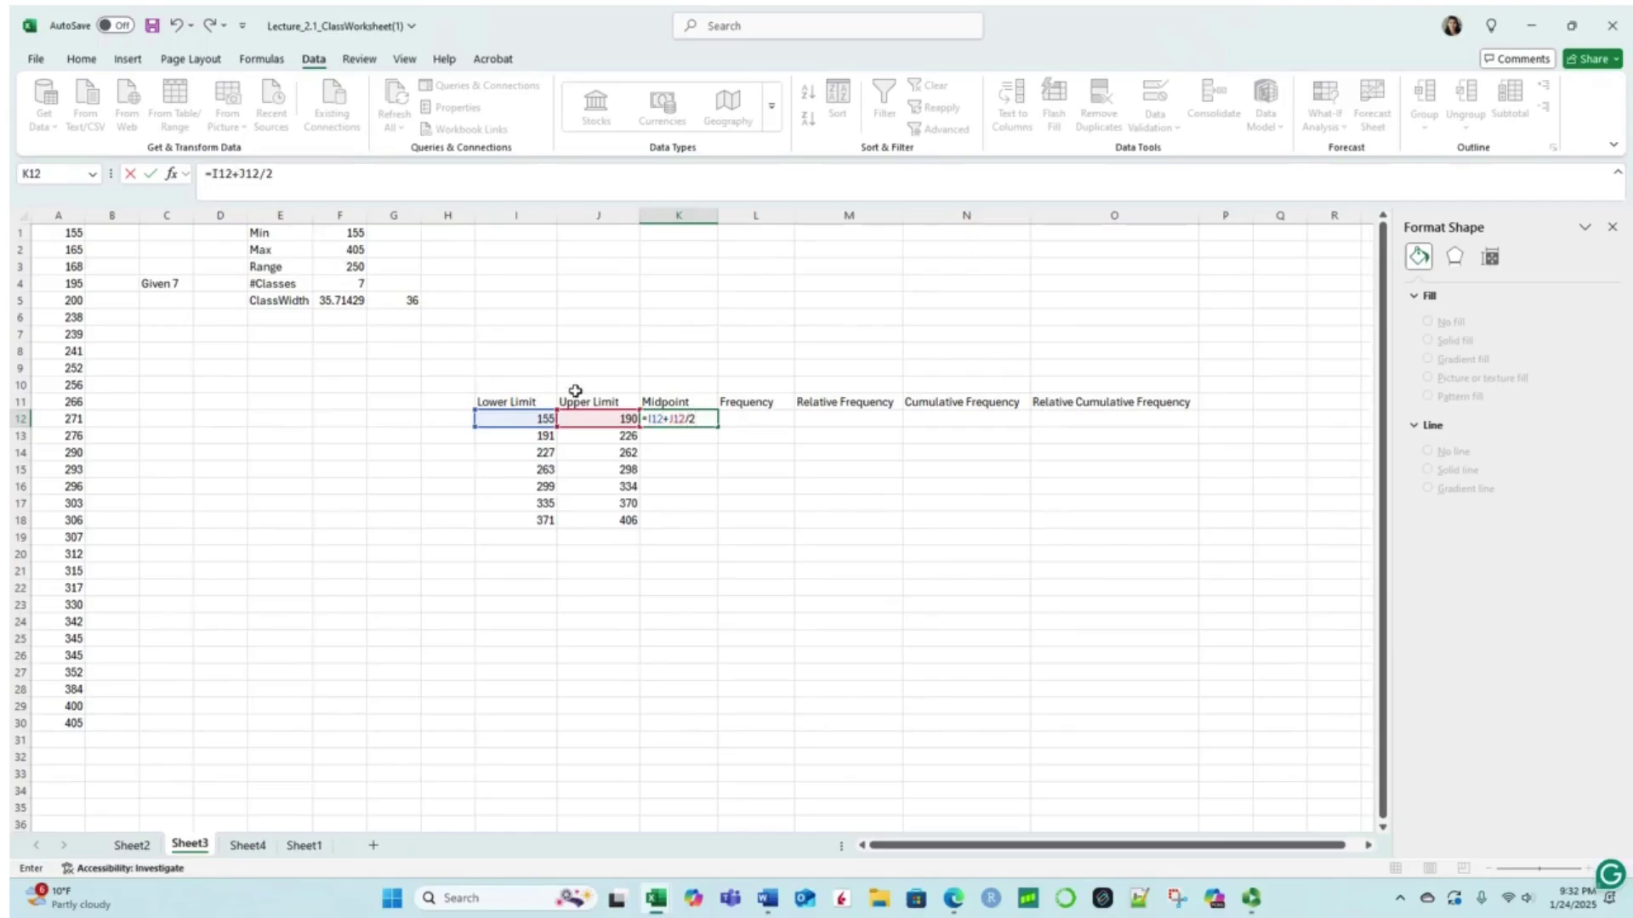
Step: Enclose the sum of the limits in parentheses so the K12 formula reads =(I12+J12)/2, and commit it
{"action": "left_click", "coordinate": [211, 174]}
{"action": "type", "text": "("}
{"action": "left_click", "coordinate": [269, 174]}
{"action": "type", "text": ")"}
{"action": "key", "text": "Return"}
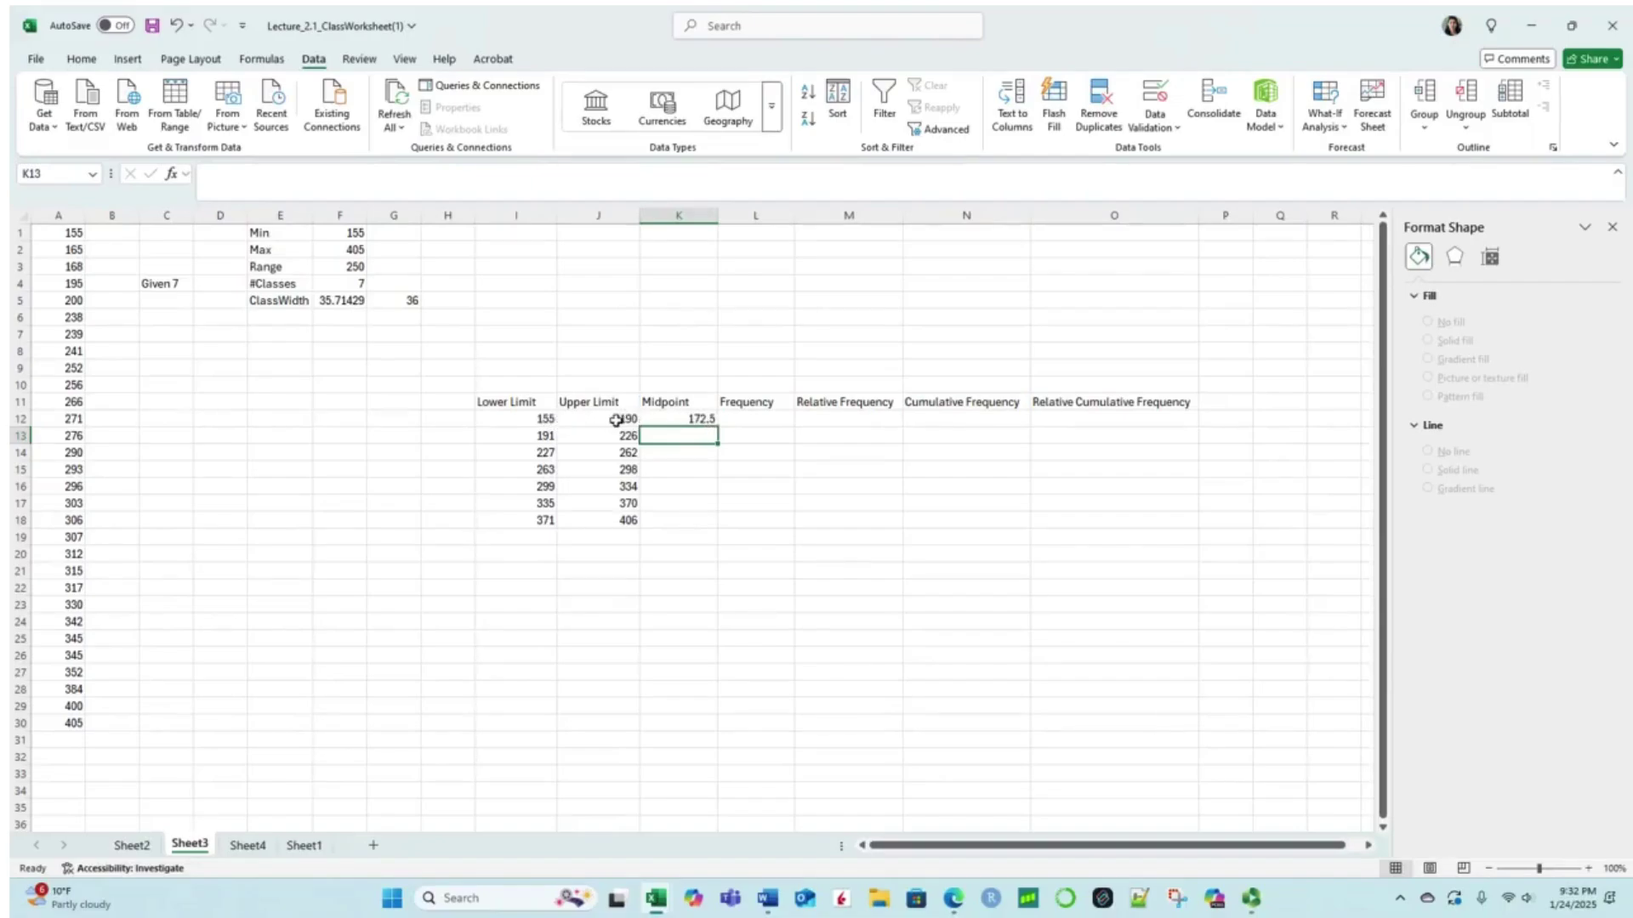
Step: Fill the midpoint formula from K12 down to K18
{"action": "double_click", "coordinate": [703, 420]}
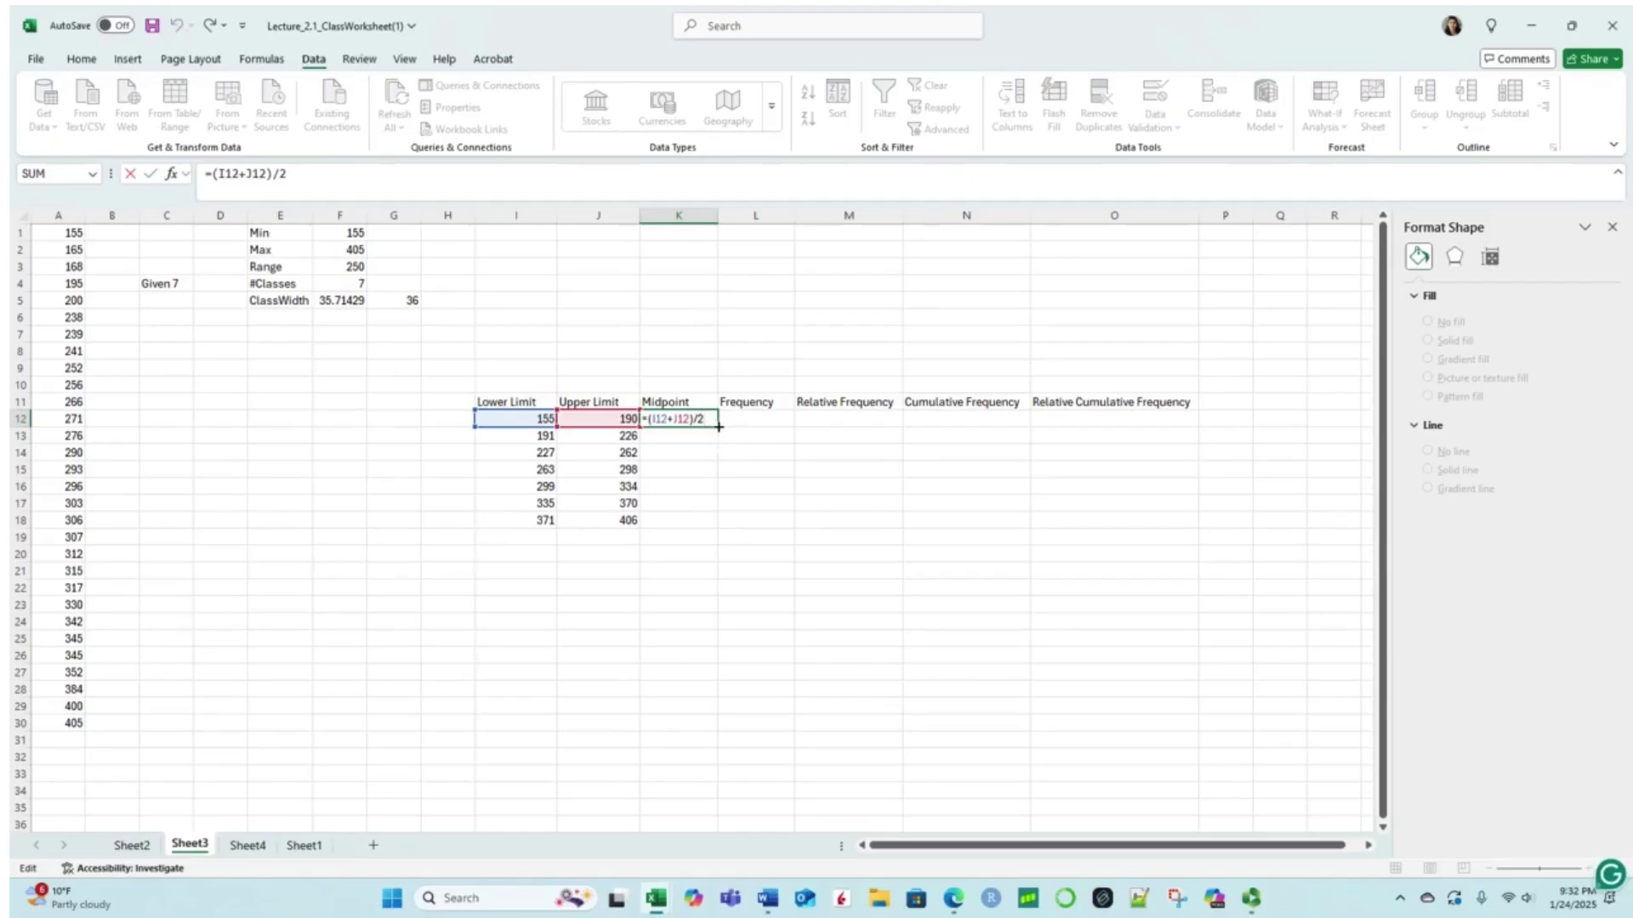
{"action": "key", "text": "Escape"}
{"action": "left_click_drag", "start_coordinate": [719, 427], "coordinate": [717, 525]}
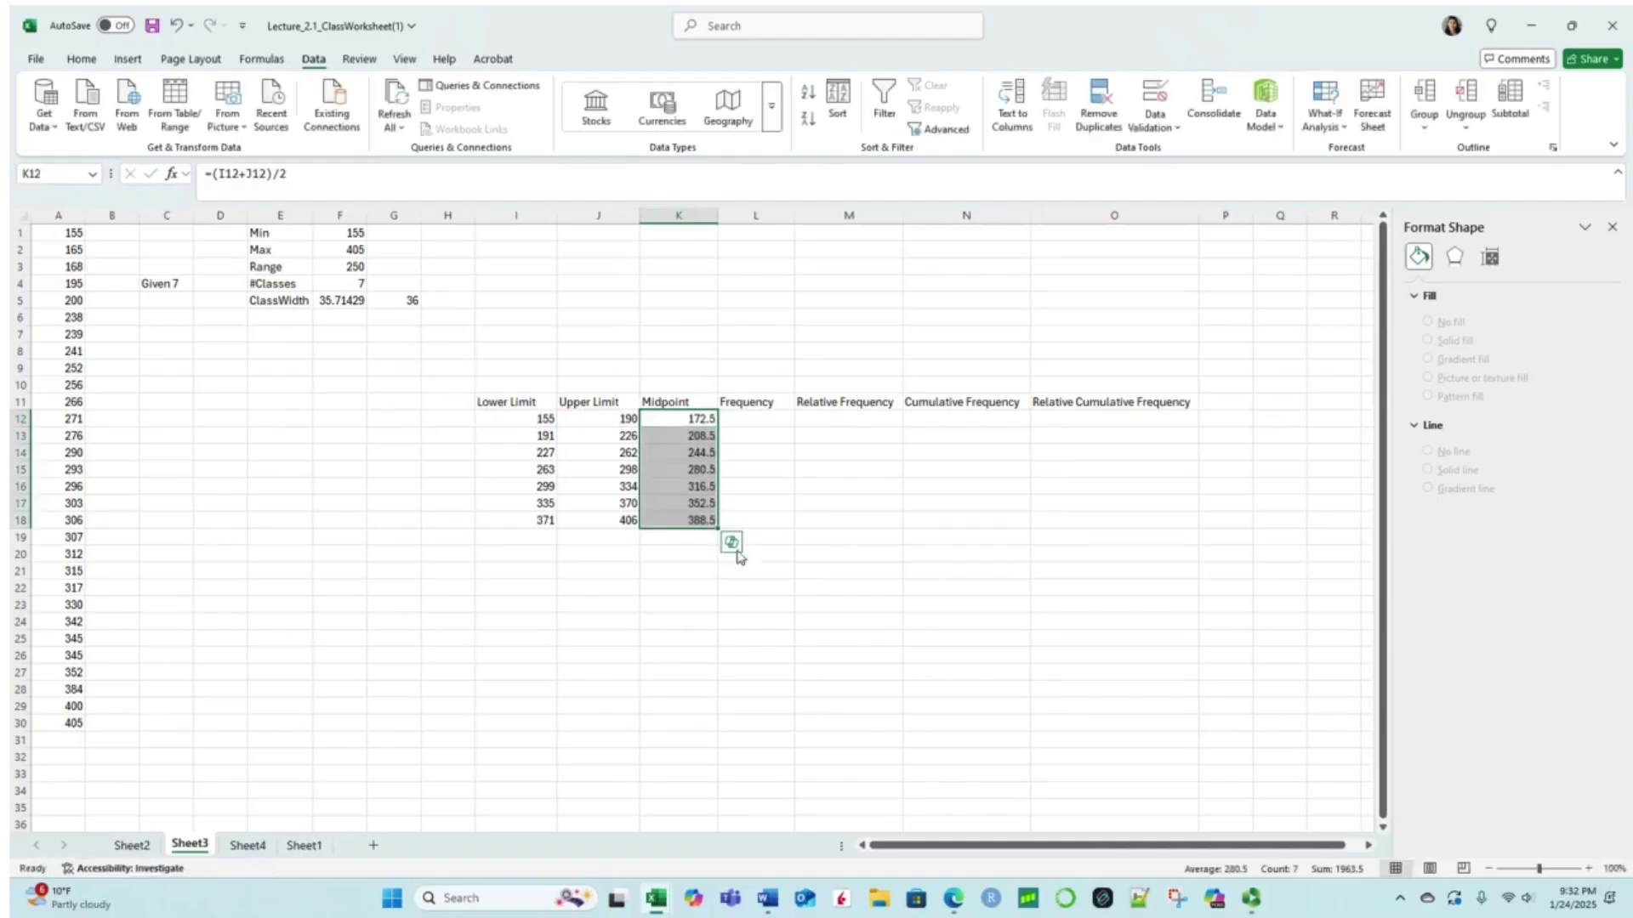
{"action": "left_click", "coordinate": [693, 557]}
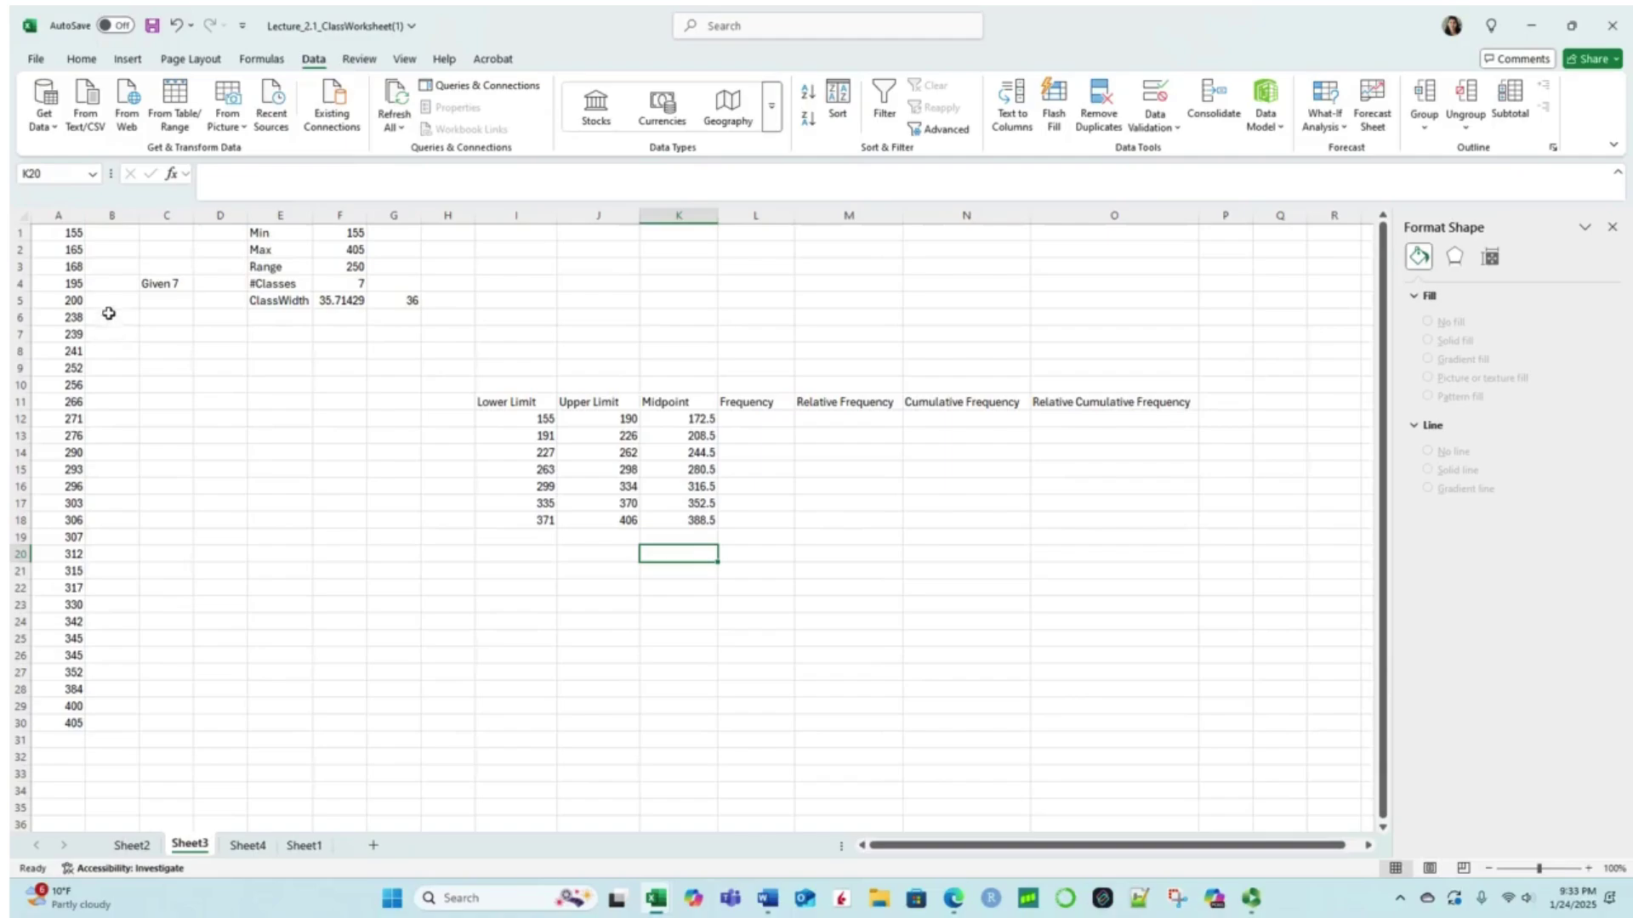
Step: Tally the data values in the 155–190 class and enter 3 in cell B3 beside 168
{"action": "left_click", "coordinate": [108, 233]}
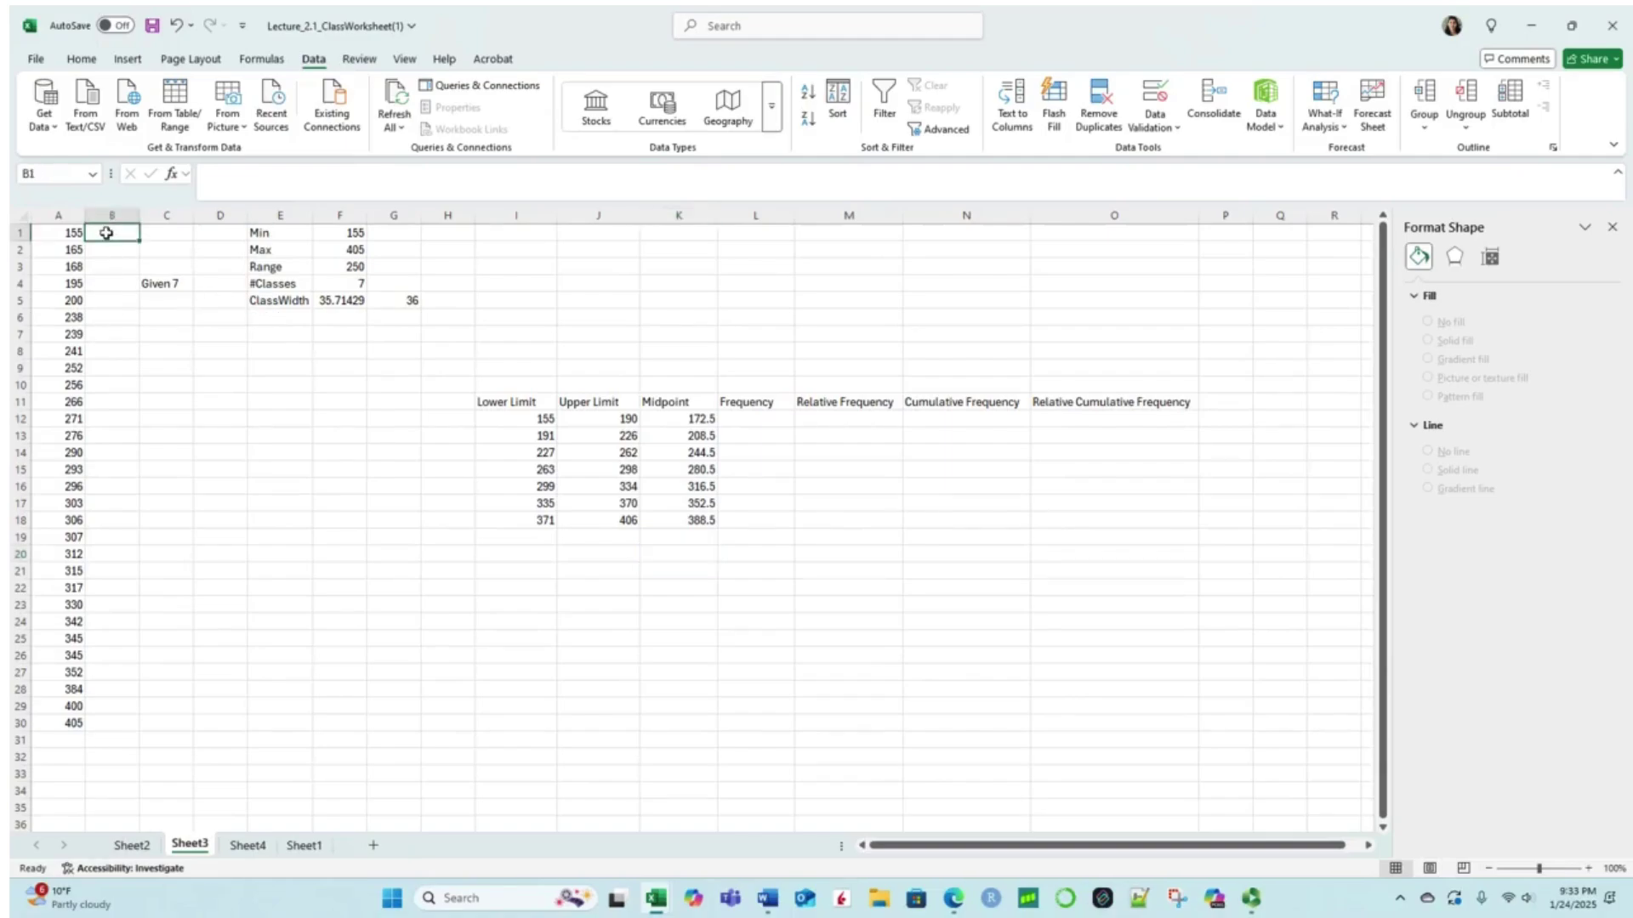
{"action": "key", "text": "Return"}
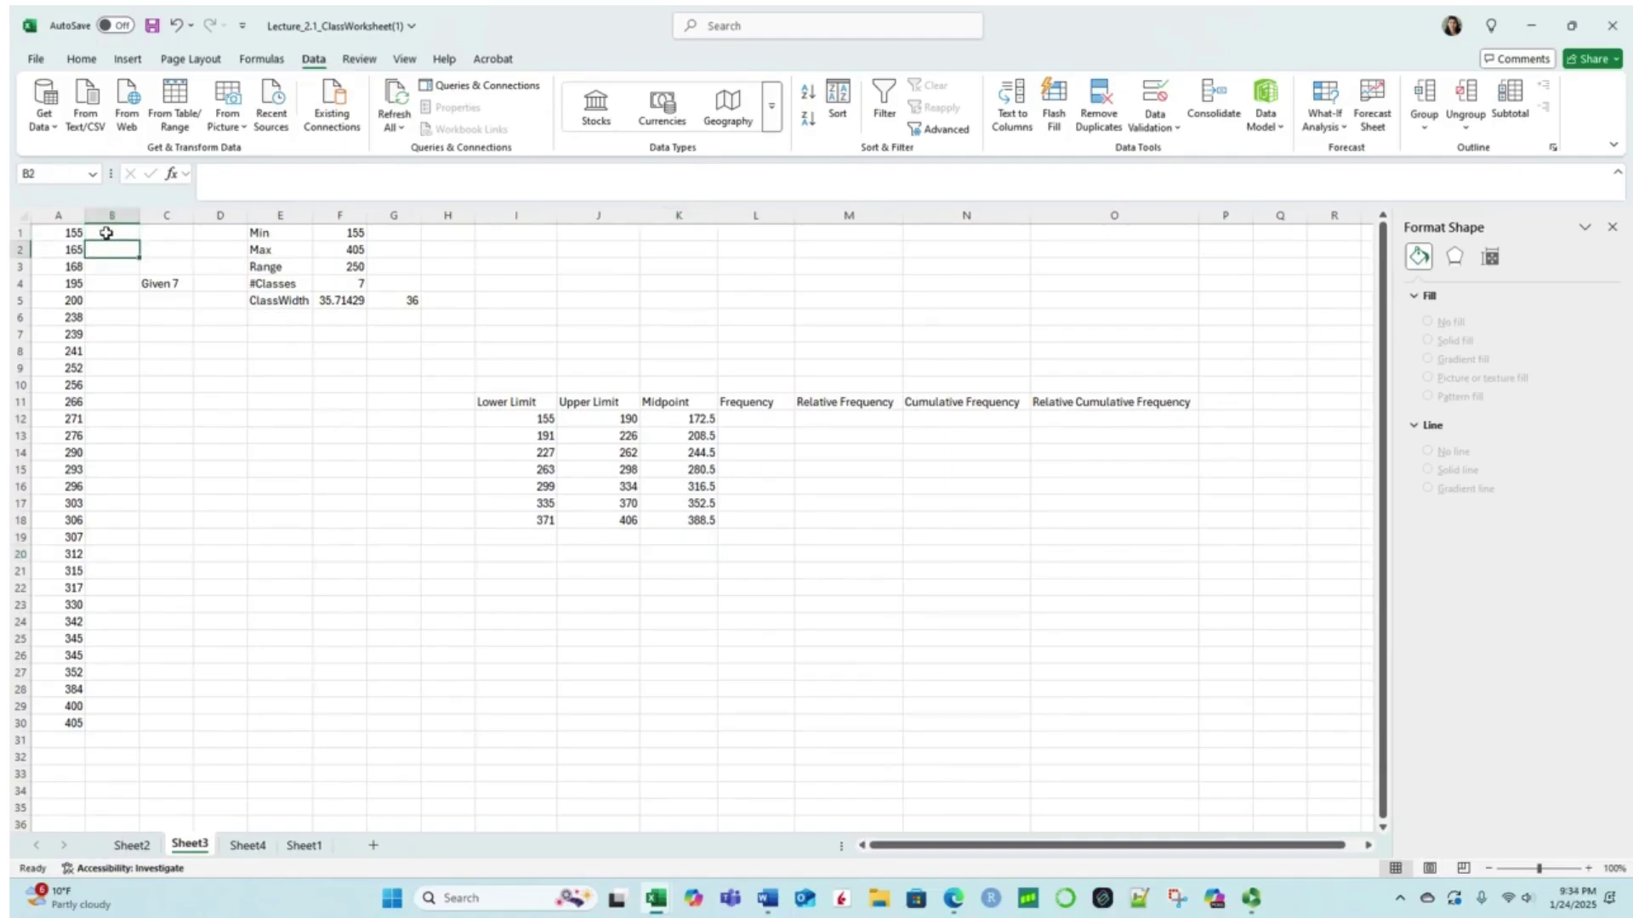
{"action": "key", "text": "Return"}
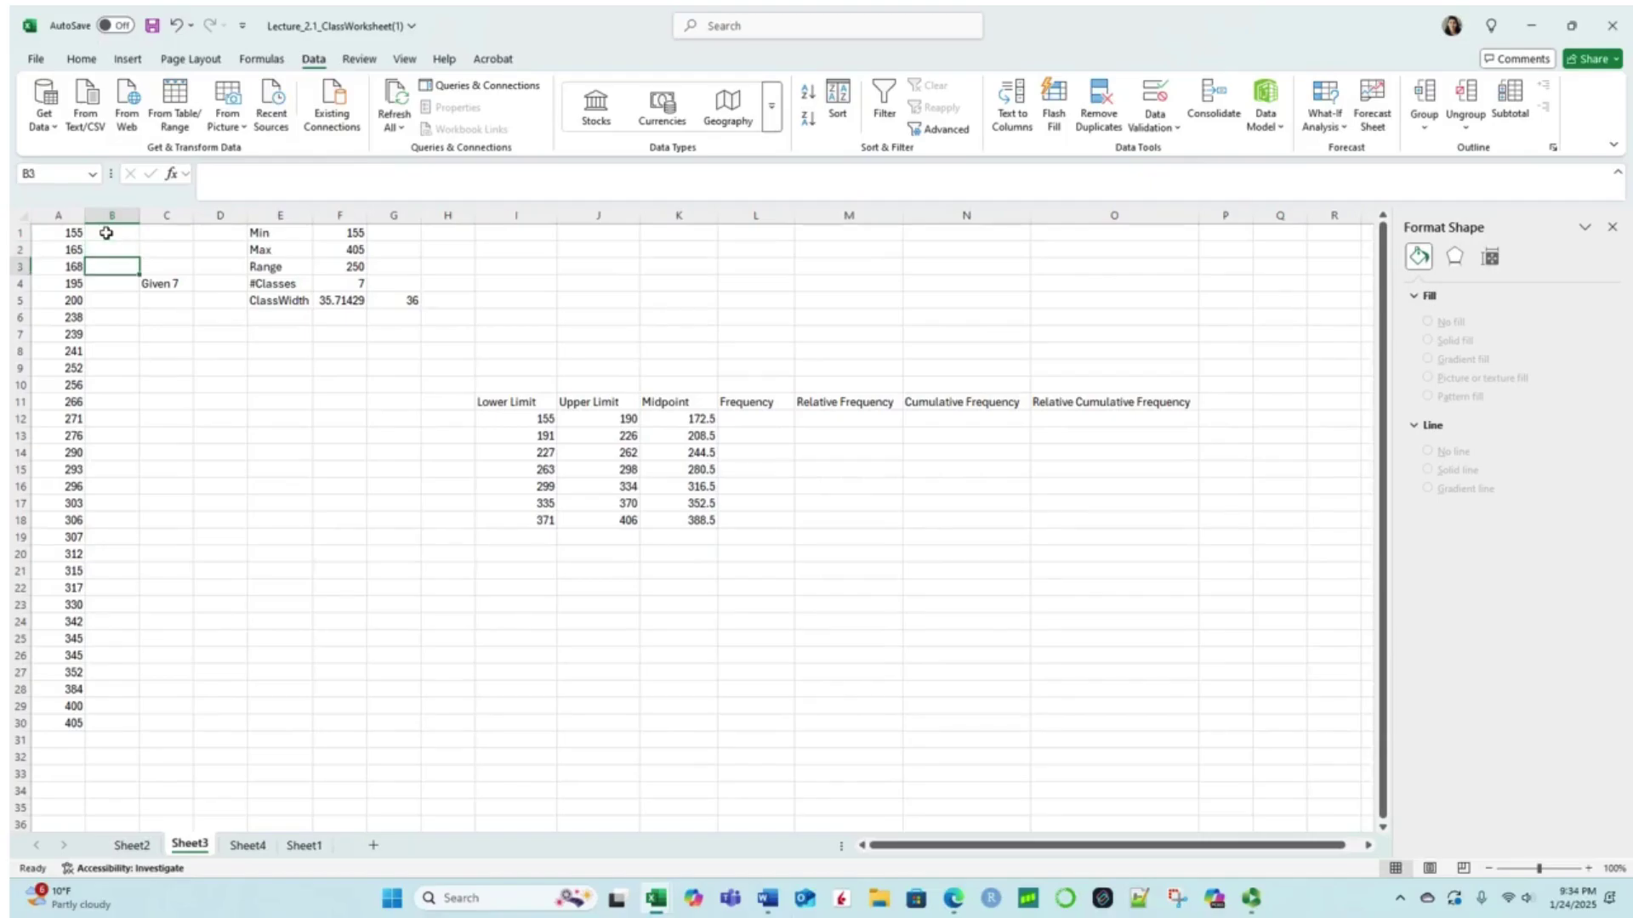
{"action": "key", "text": "Return"}
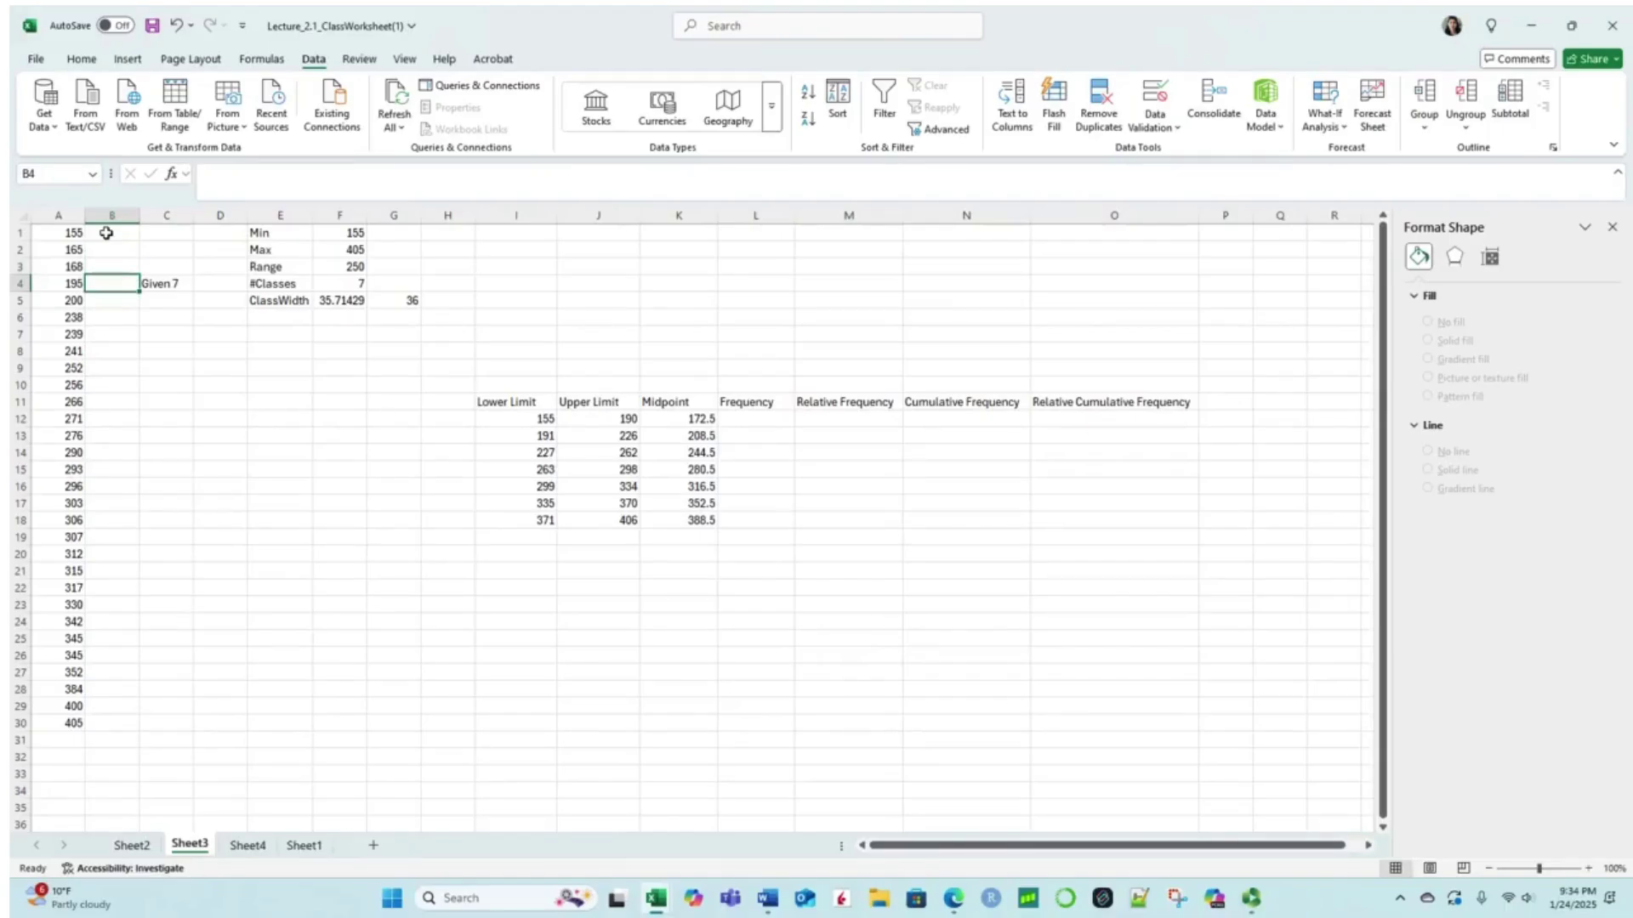
{"action": "key", "text": "Up"}
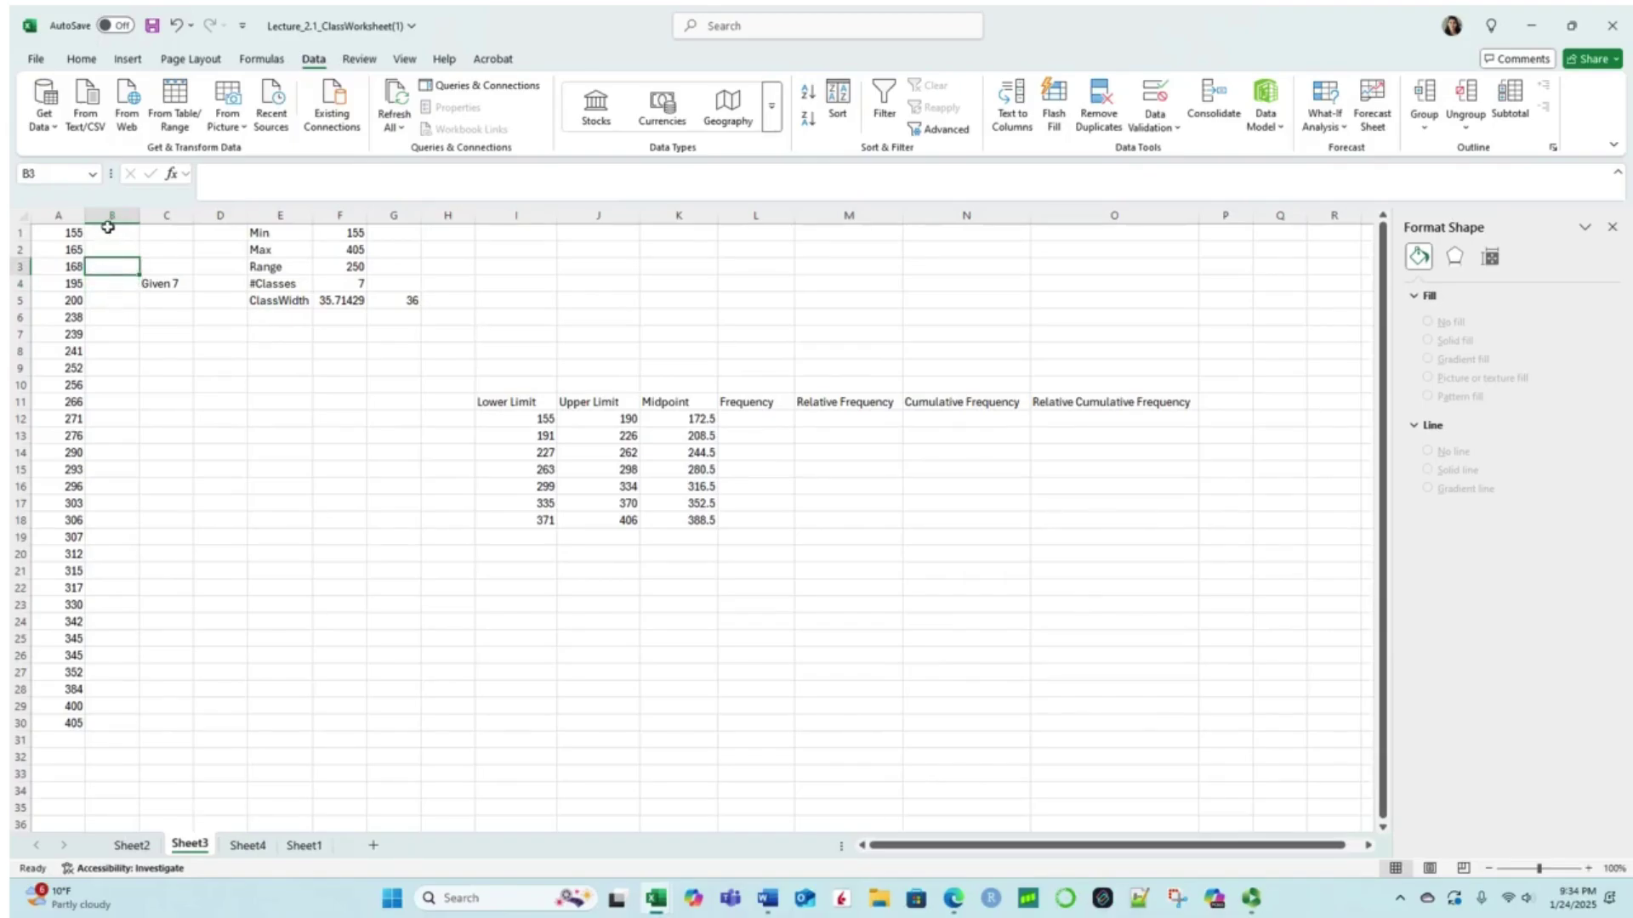
{"action": "type", "text": "3"}
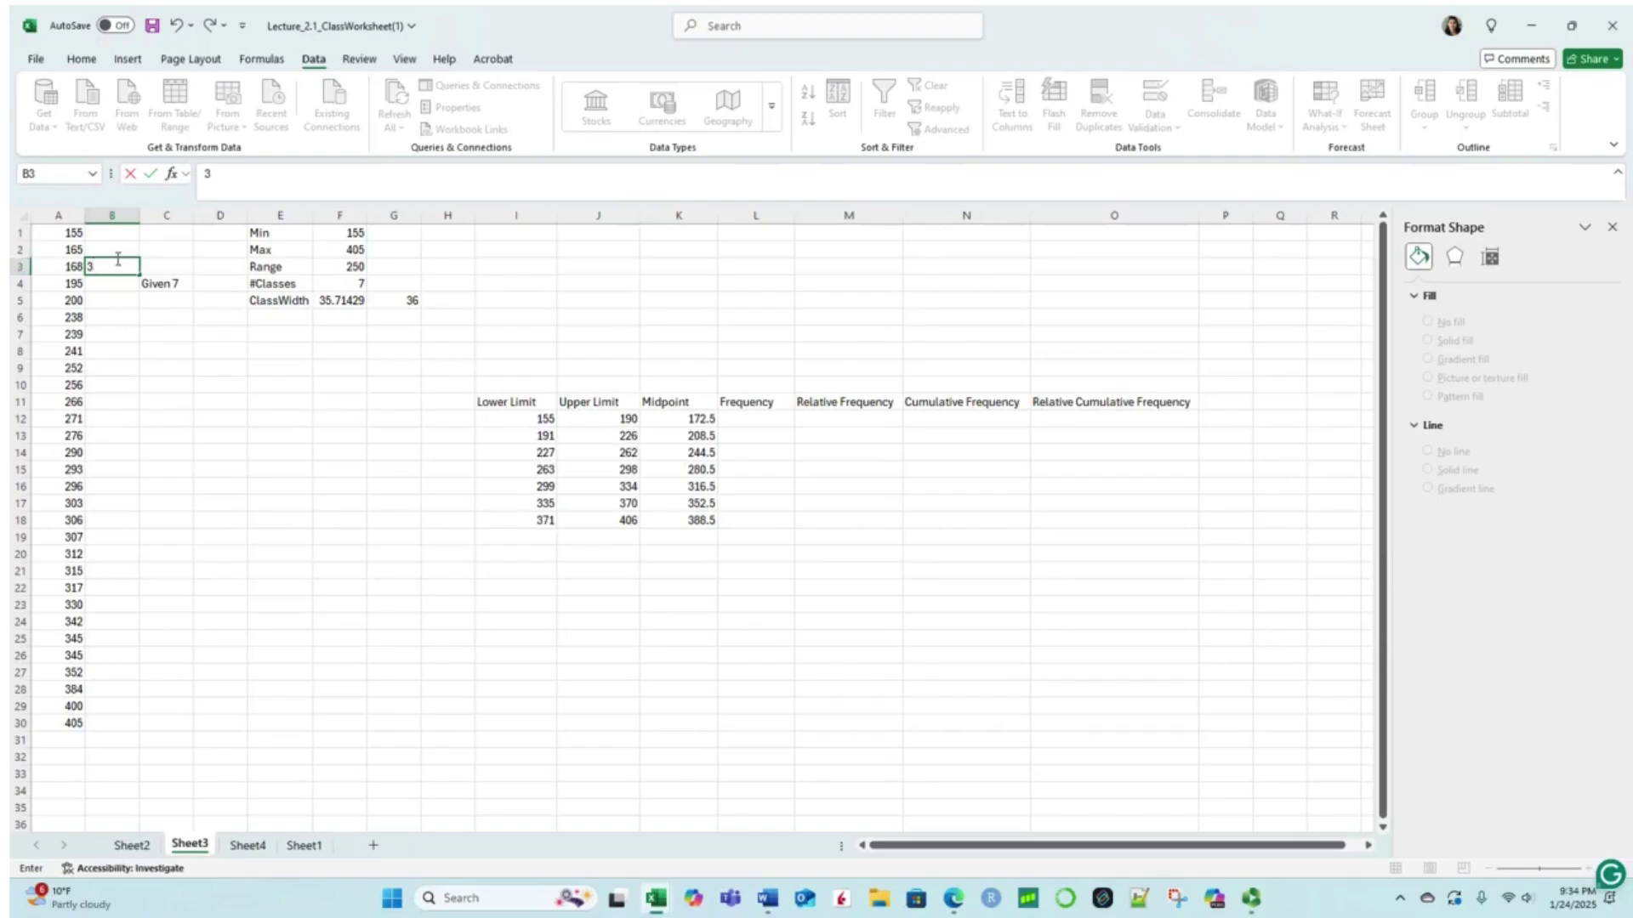
{"action": "key", "text": "Return"}
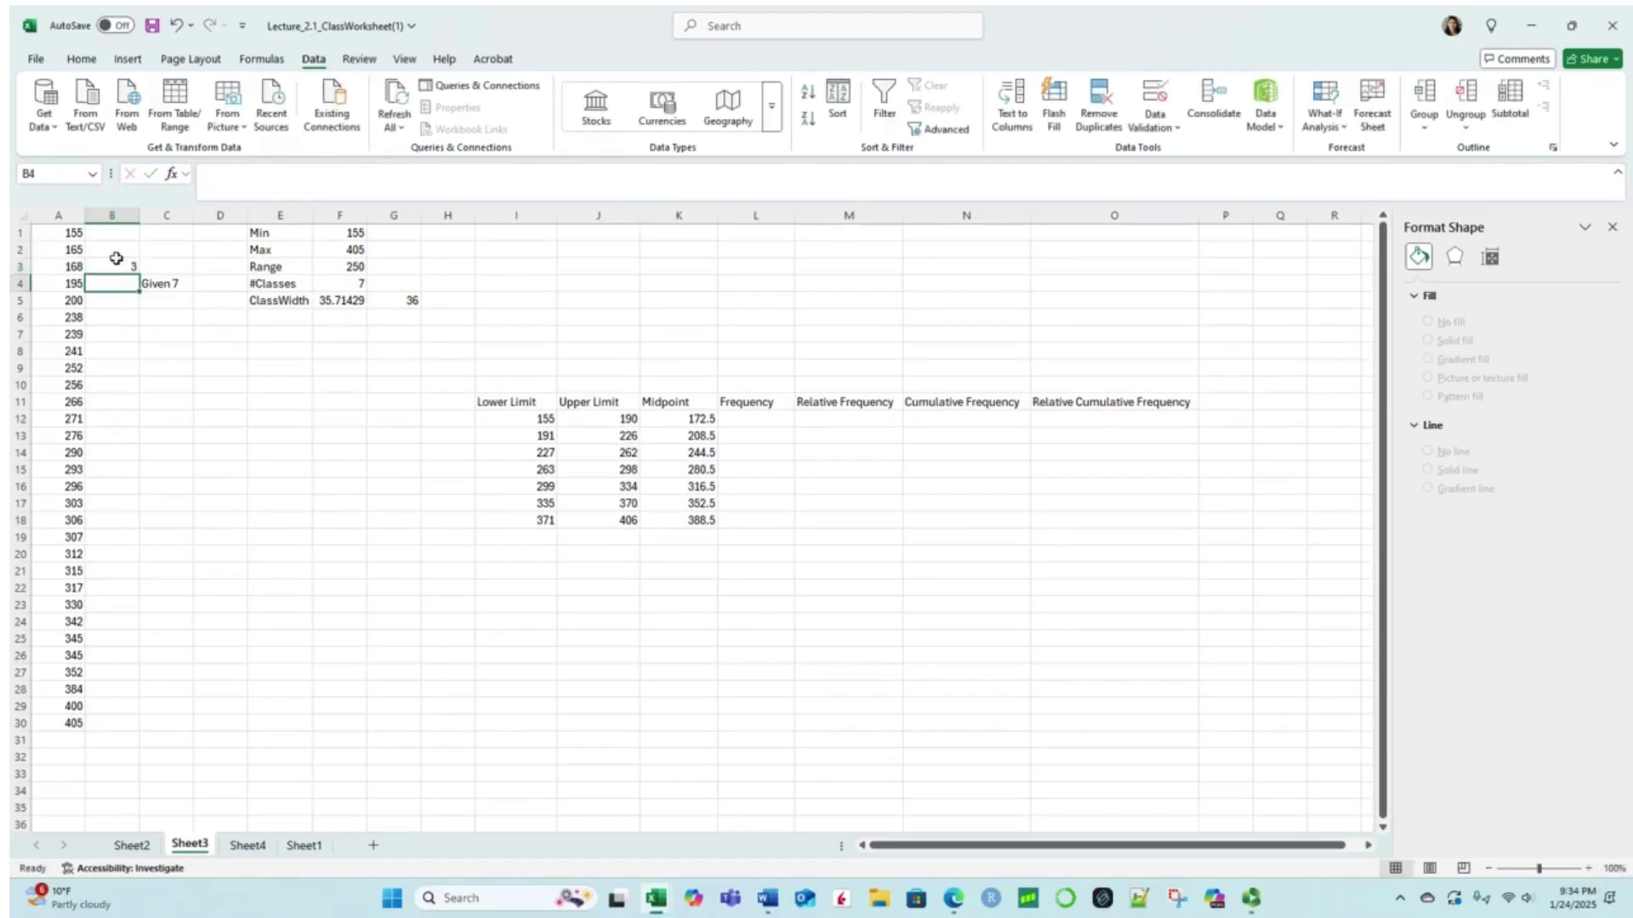
Step: Enter 2 in cell B5 beside 200 as the tally for the 191–226 class
{"action": "key", "text": "Down"}
{"action": "key", "text": "Down"}
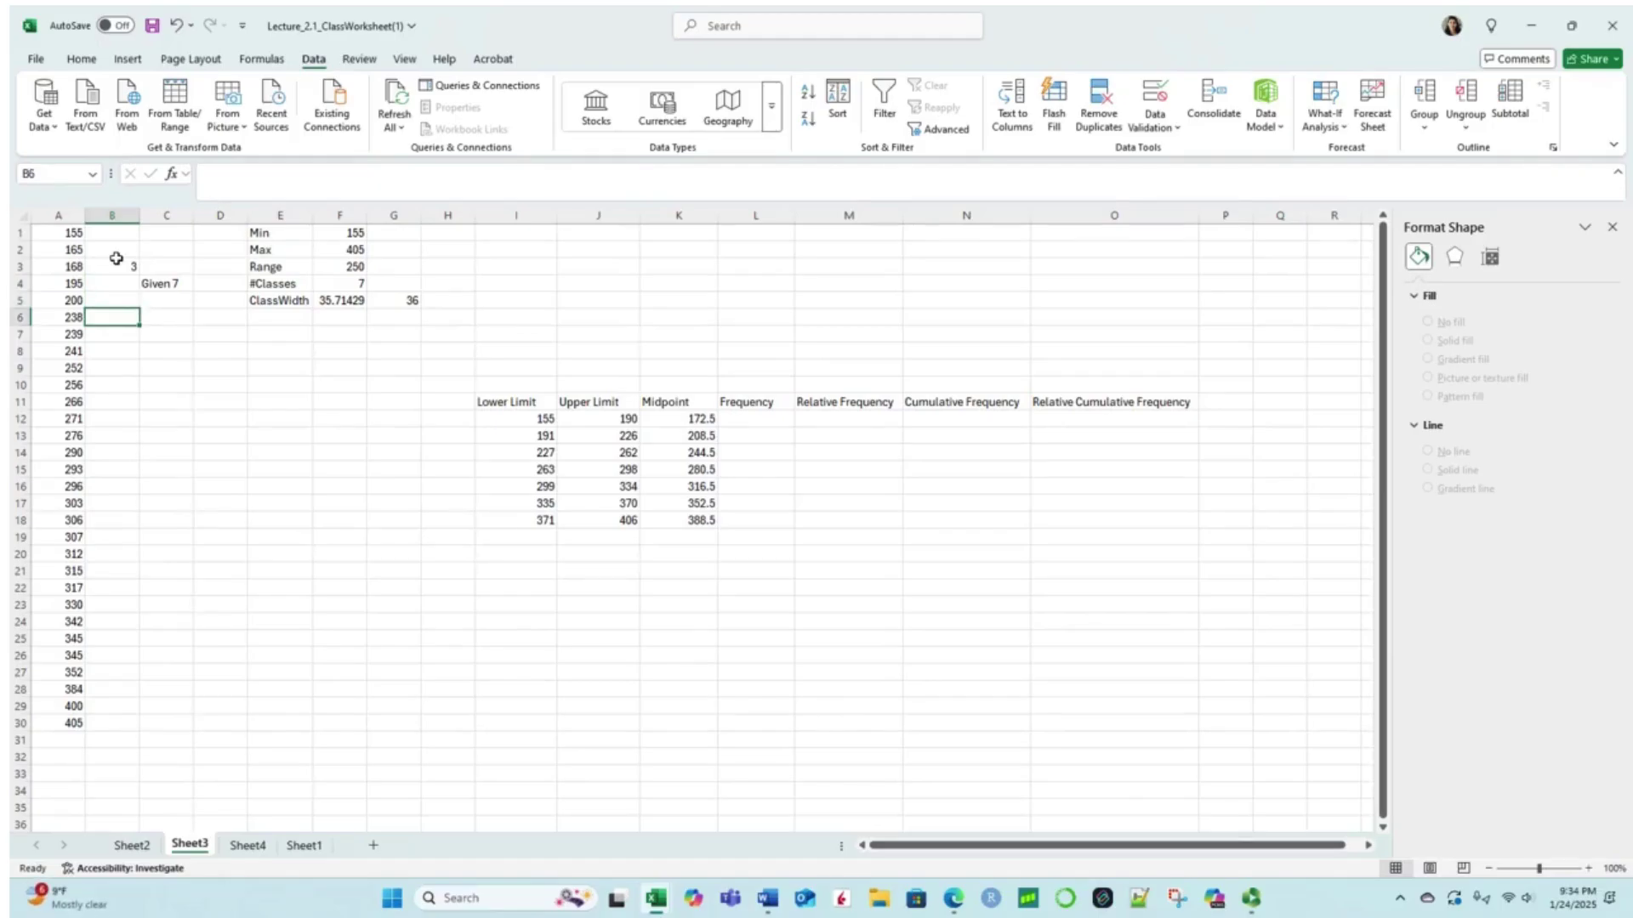
{"action": "key", "text": "Up"}
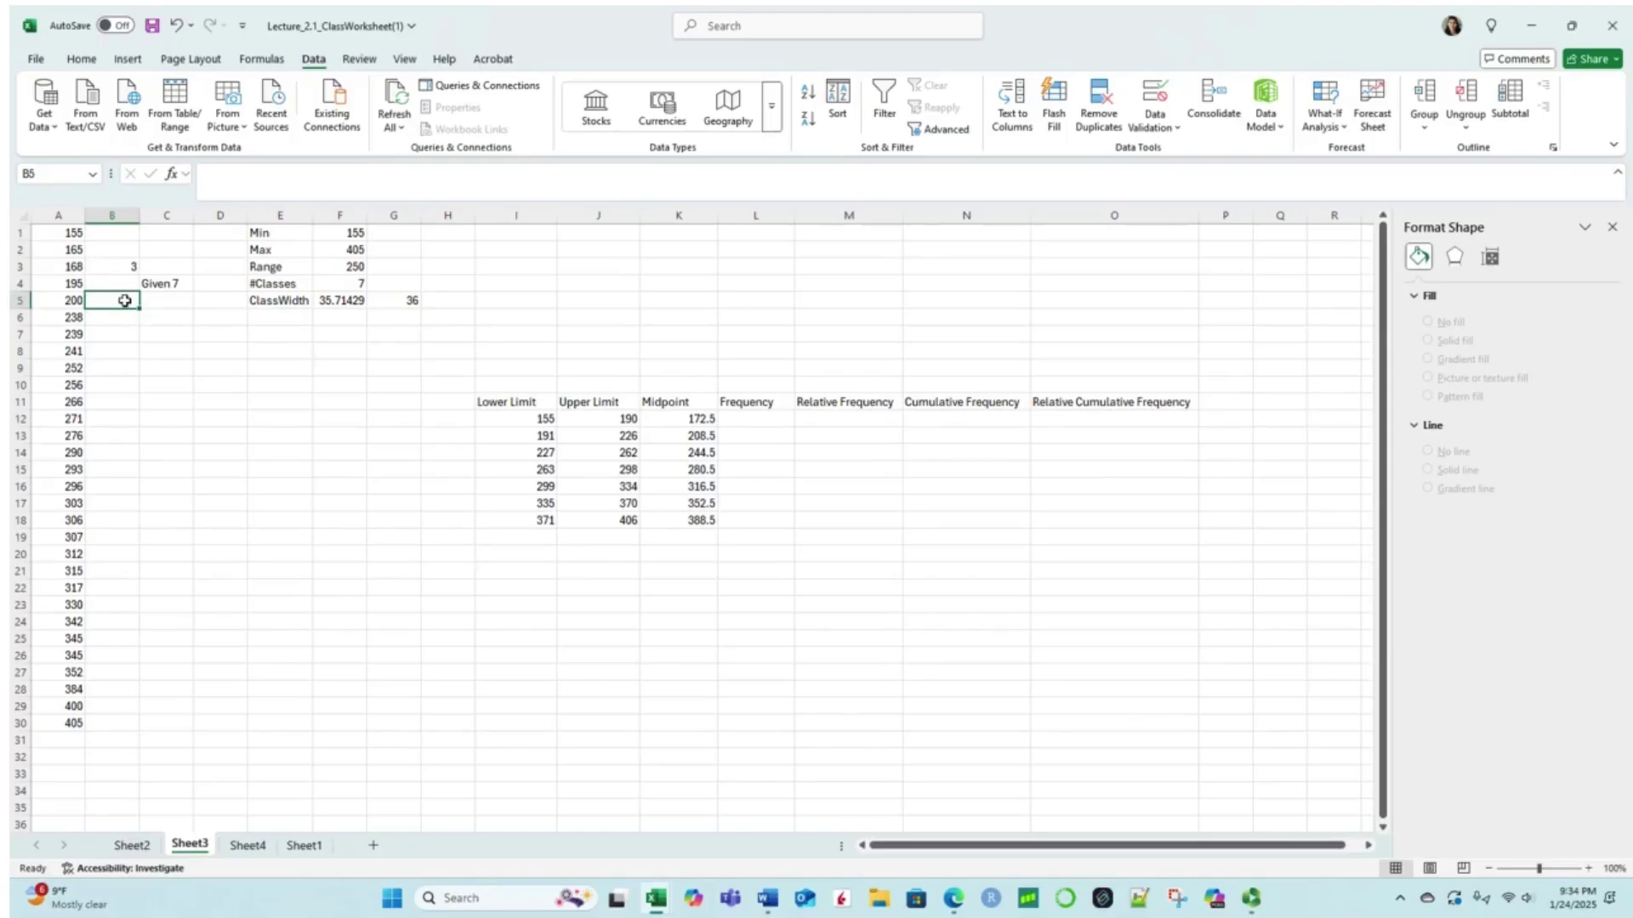
{"action": "type", "text": "2"}
{"action": "key", "text": "Return"}
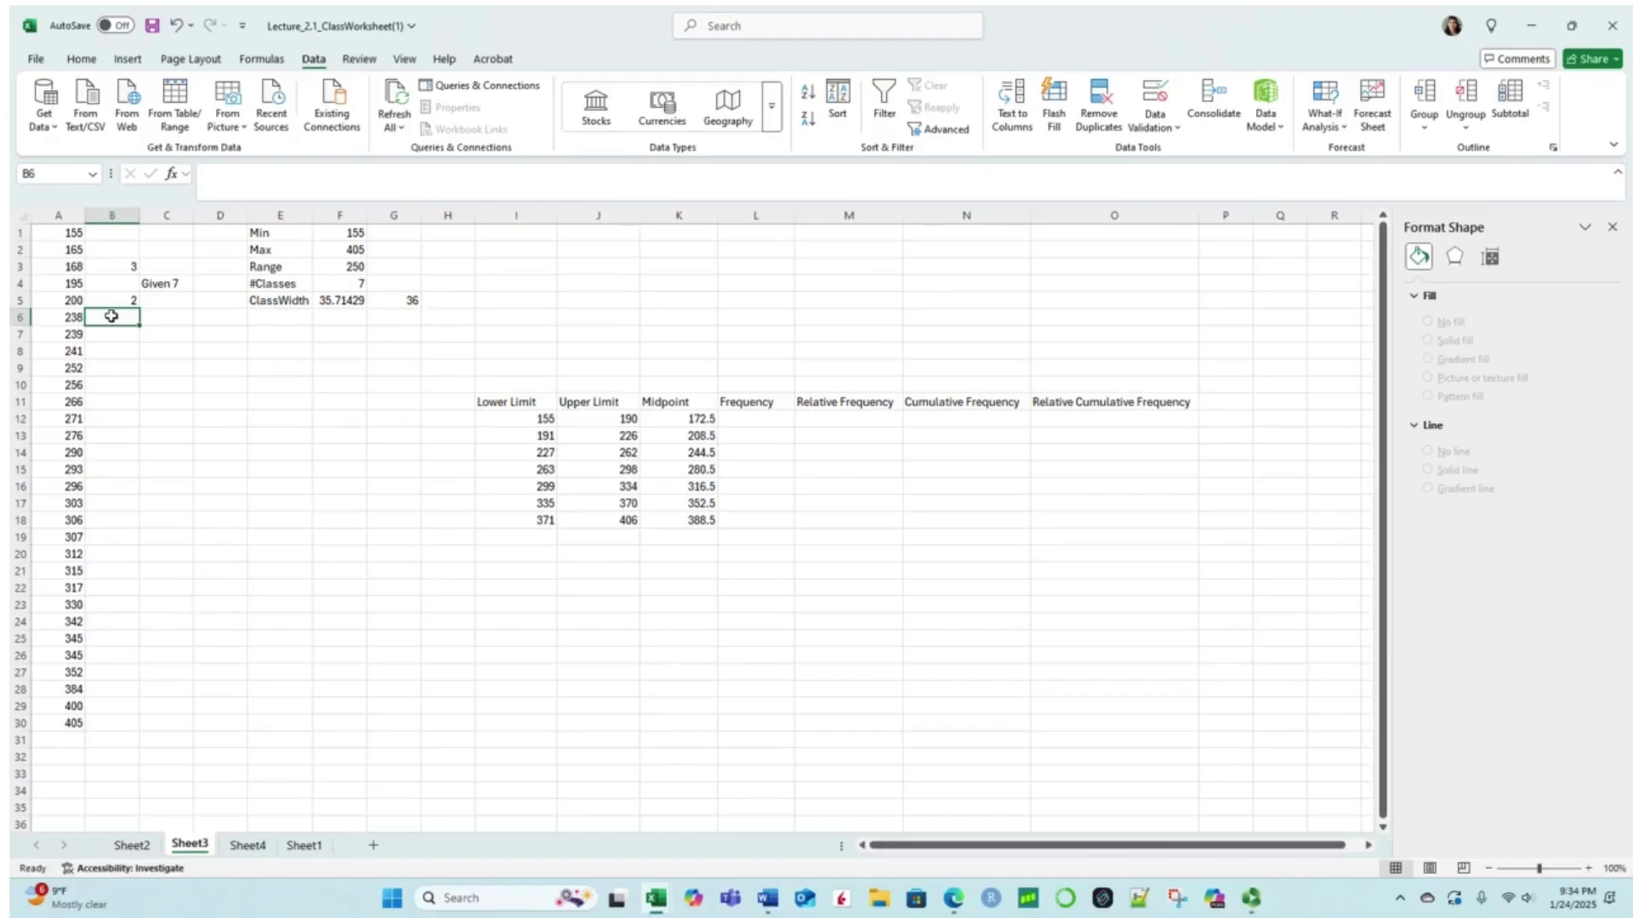
Step: Count the data values in the 227–262 class and enter 5 in cell B10 beside 256
{"action": "key", "text": "Return"}
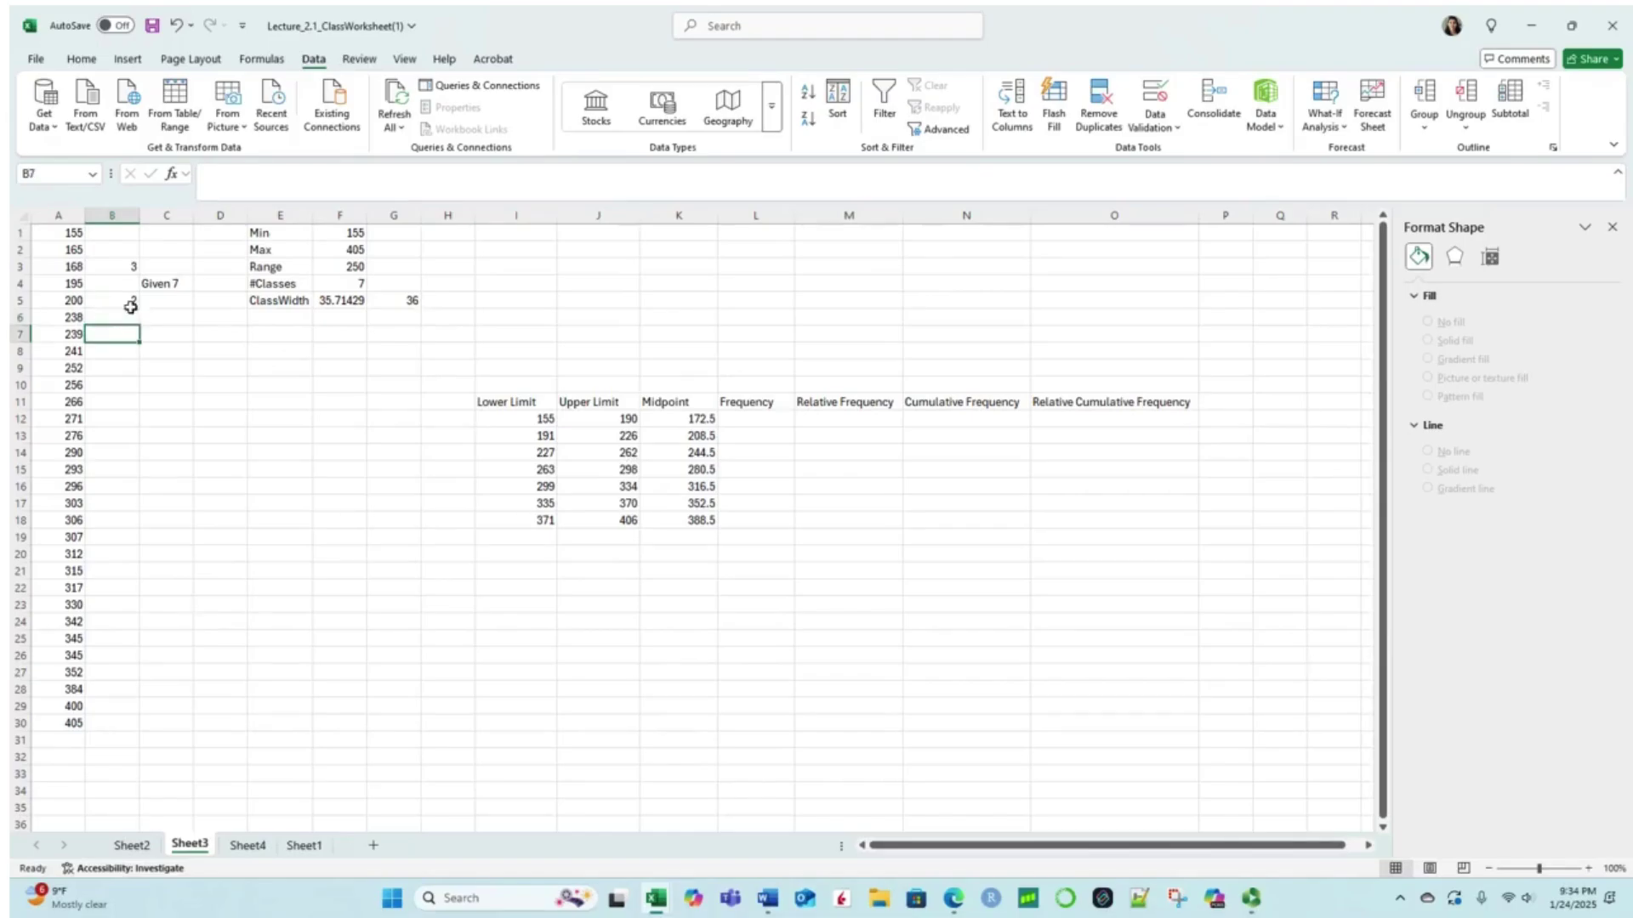
{"action": "key", "text": "Return"}
{"action": "key", "text": "Return"}
{"action": "key", "text": "Return"}
{"action": "key", "text": "Return"}
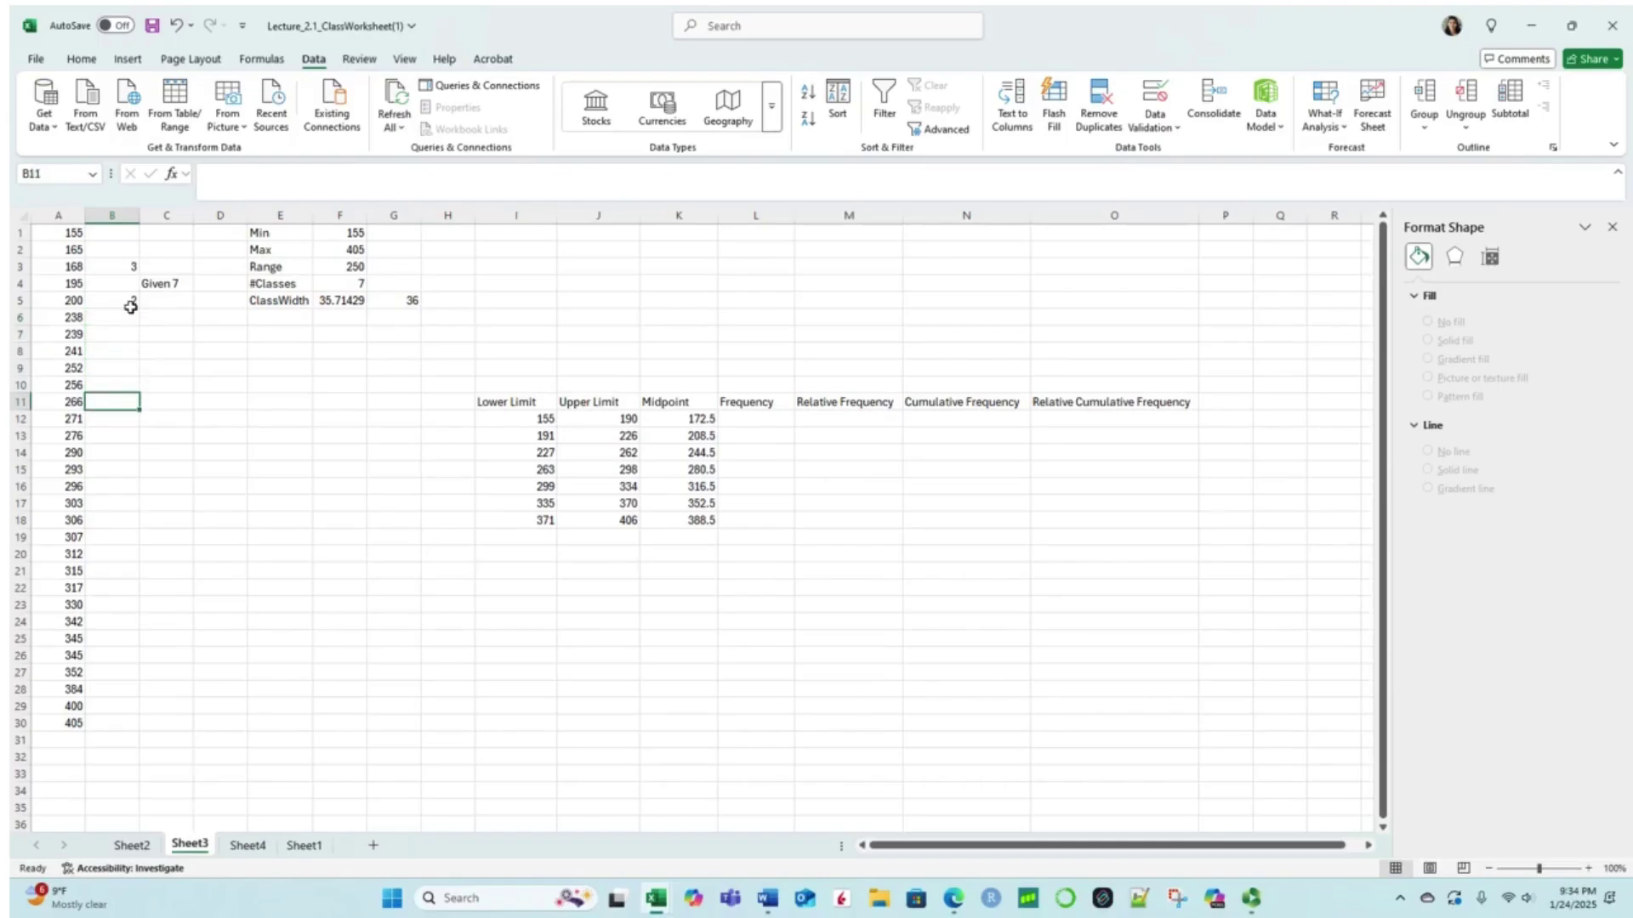
{"action": "key", "text": "Up"}
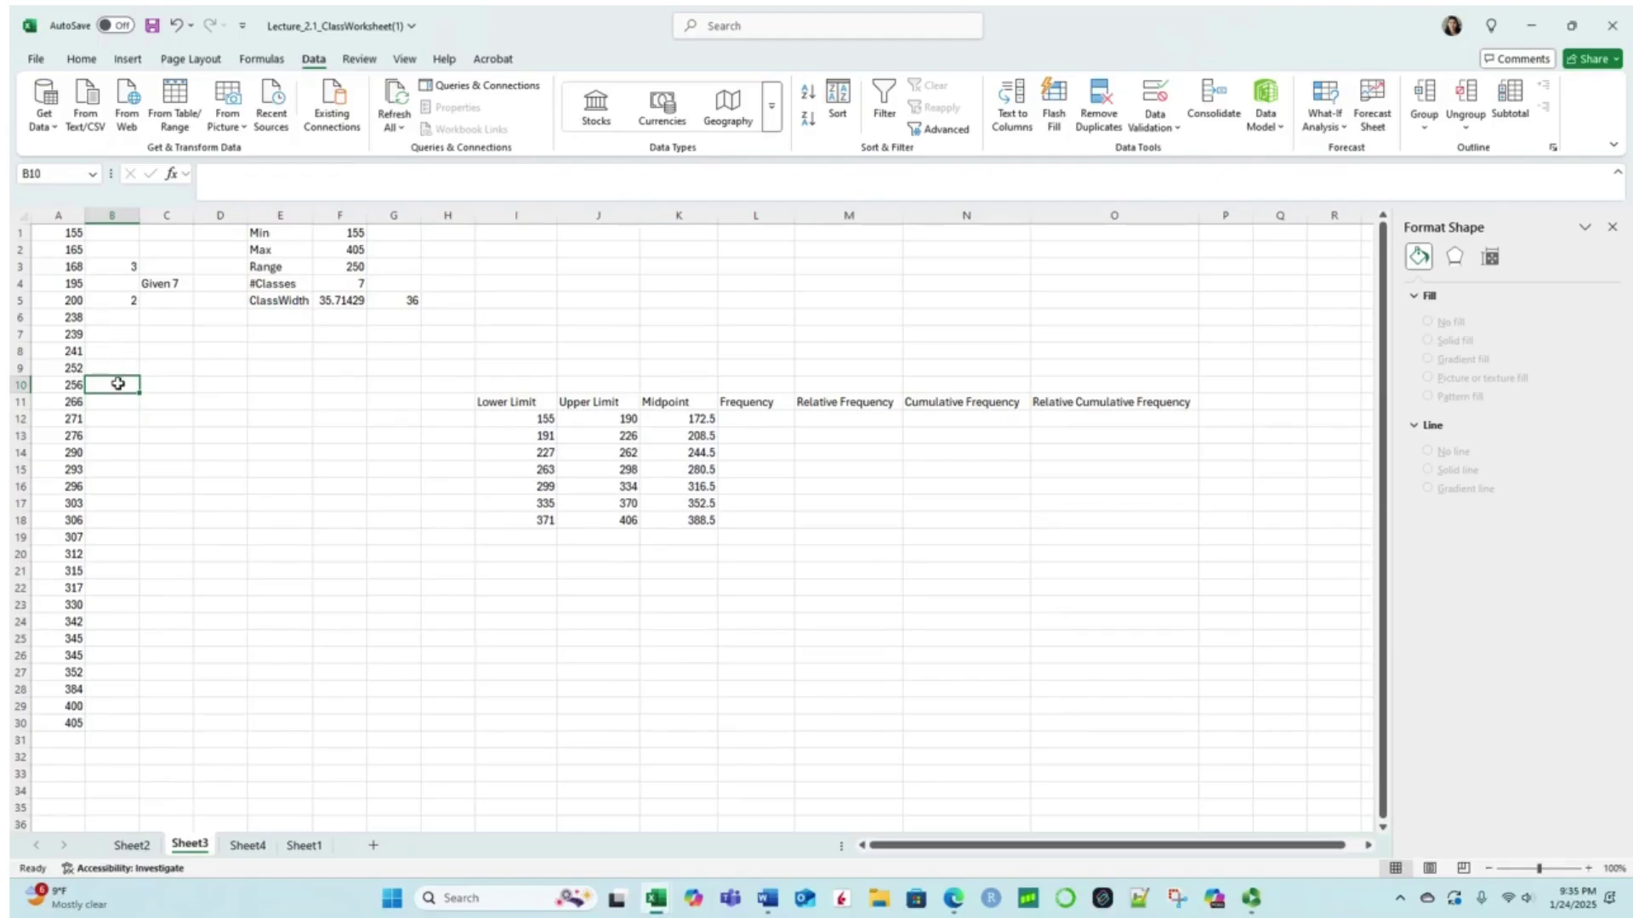
{"action": "type", "text": "5"}
{"action": "key", "text": "Return"}
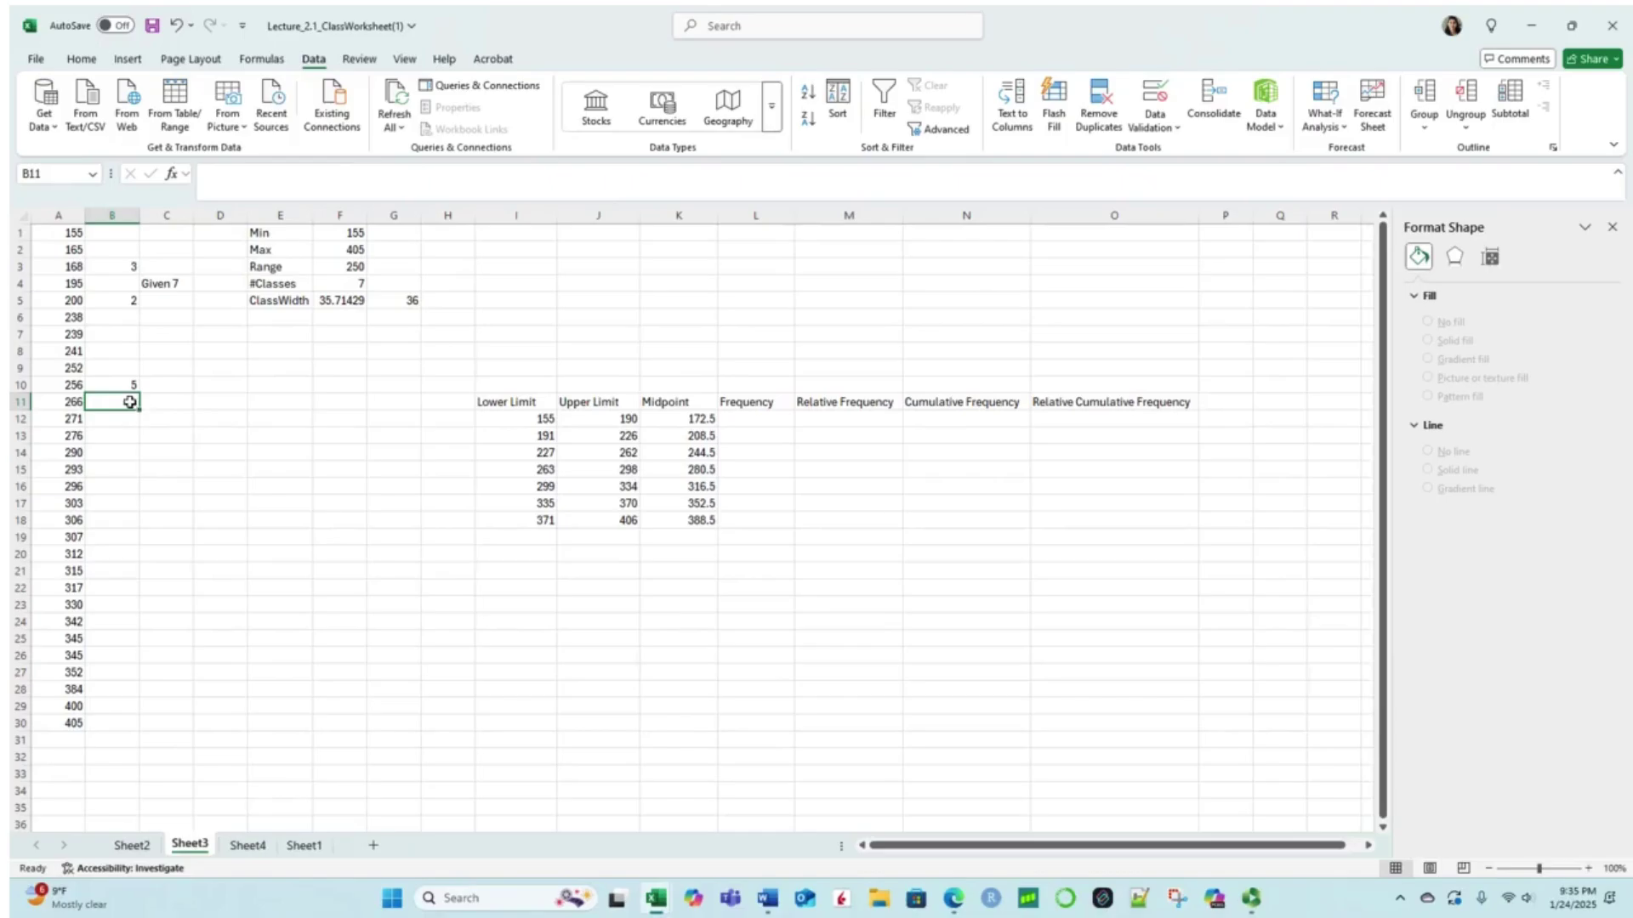
Step: Count the data values in the 263–298 class and enter 6 in cell B16 beside 296
{"action": "key", "text": "Down"}
{"action": "key", "text": "Down"}
{"action": "key", "text": "Down"}
{"action": "key", "text": "Down"}
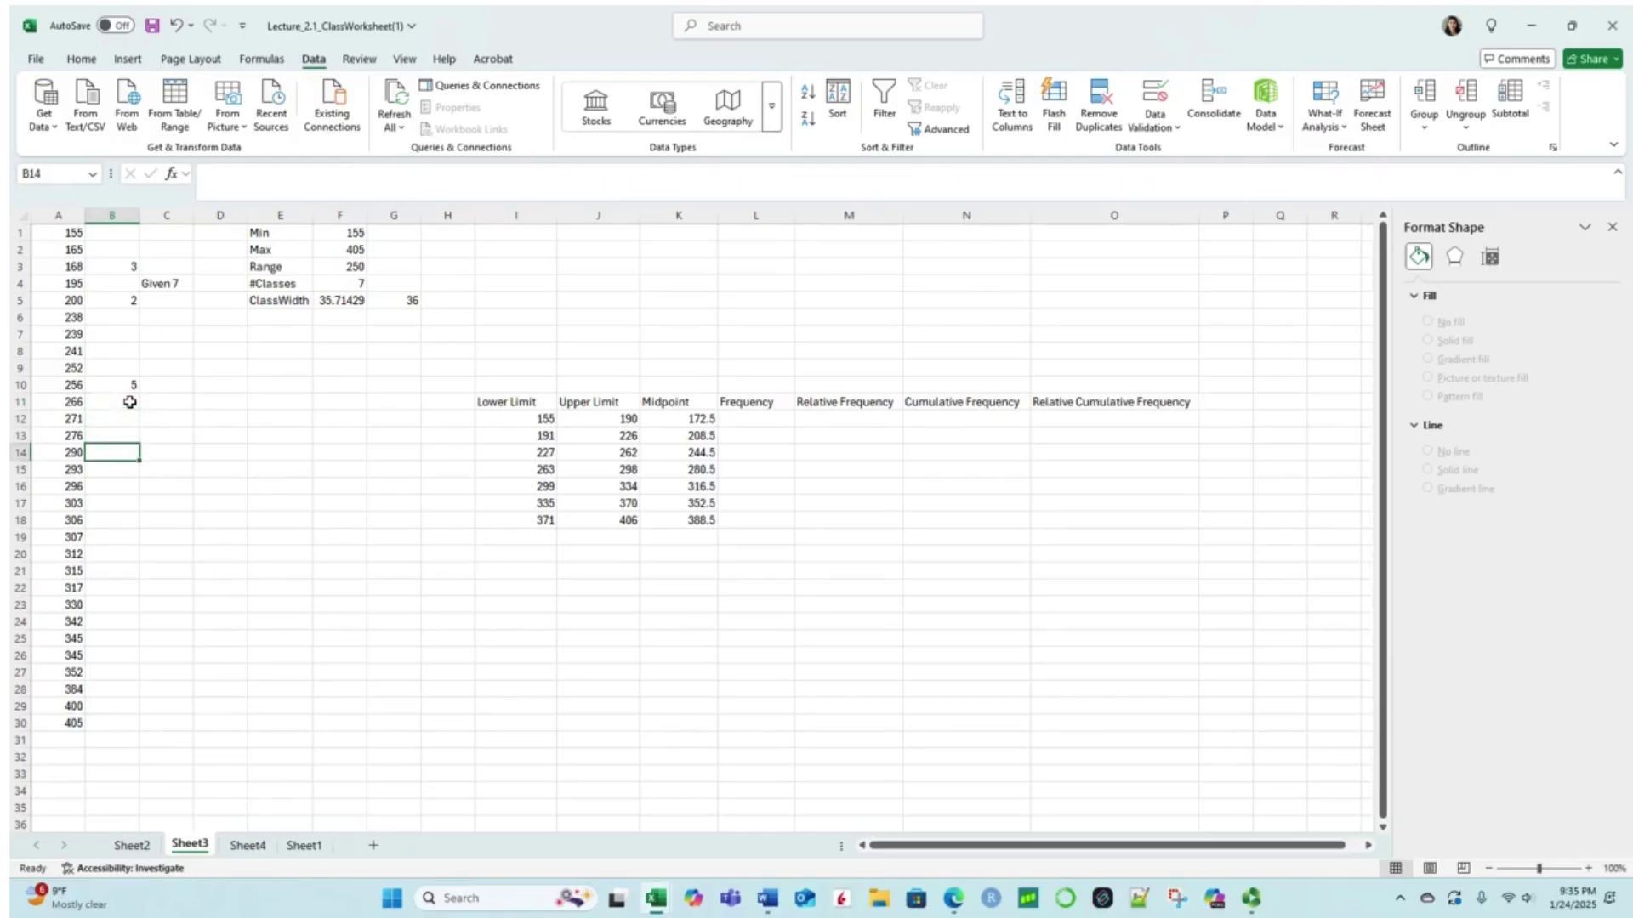
{"action": "key", "text": "Down"}
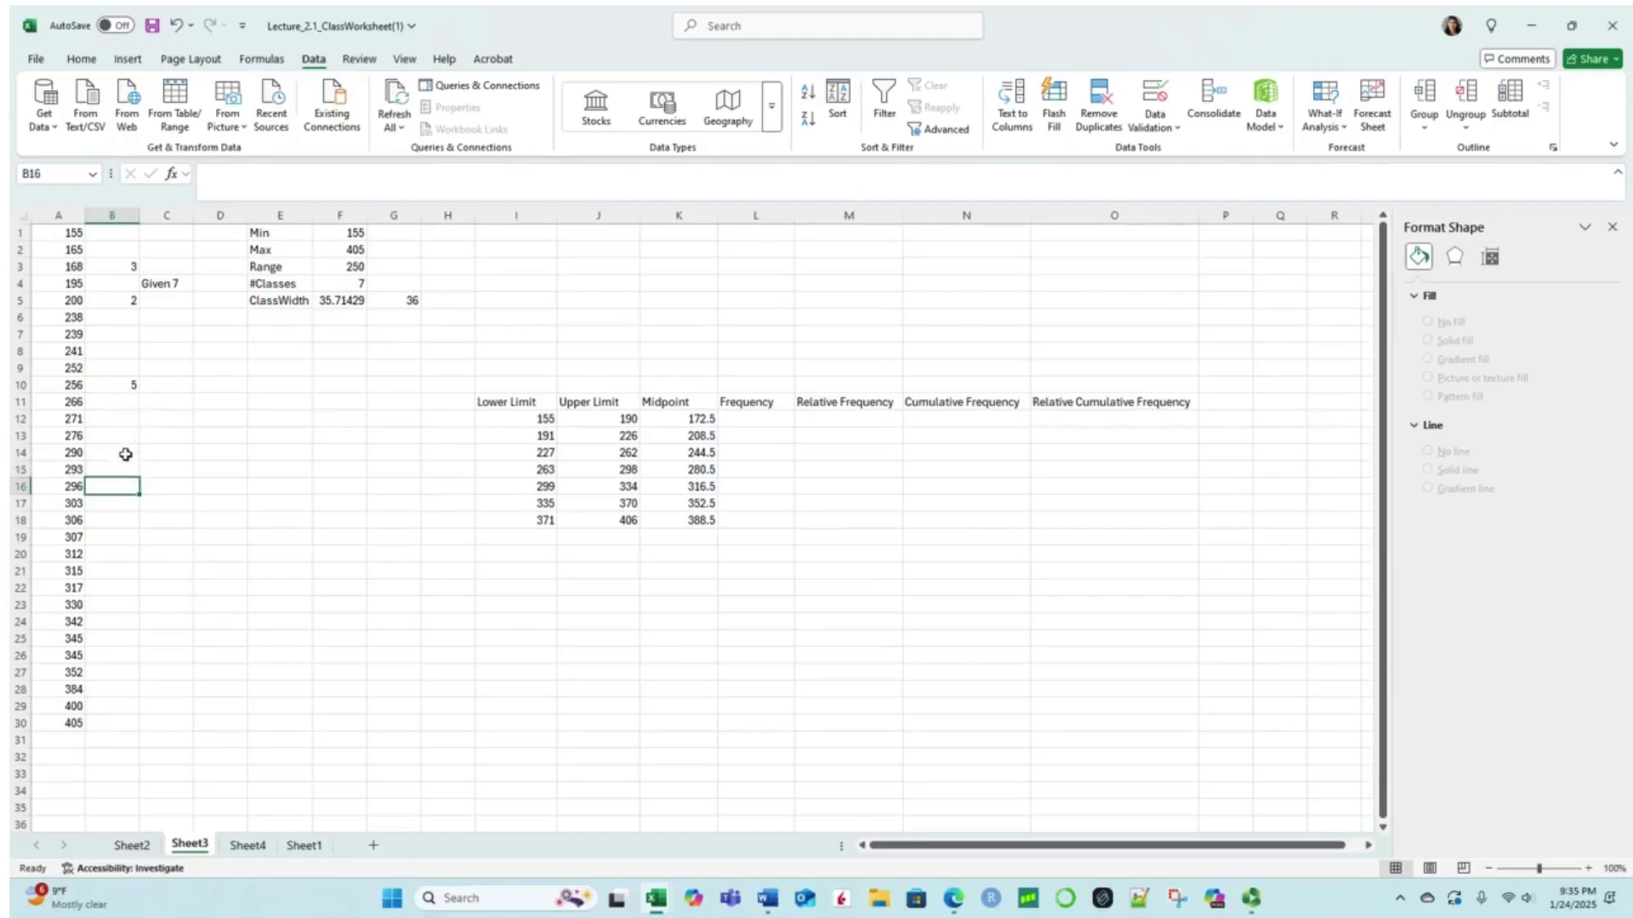
{"action": "type", "text": "6"}
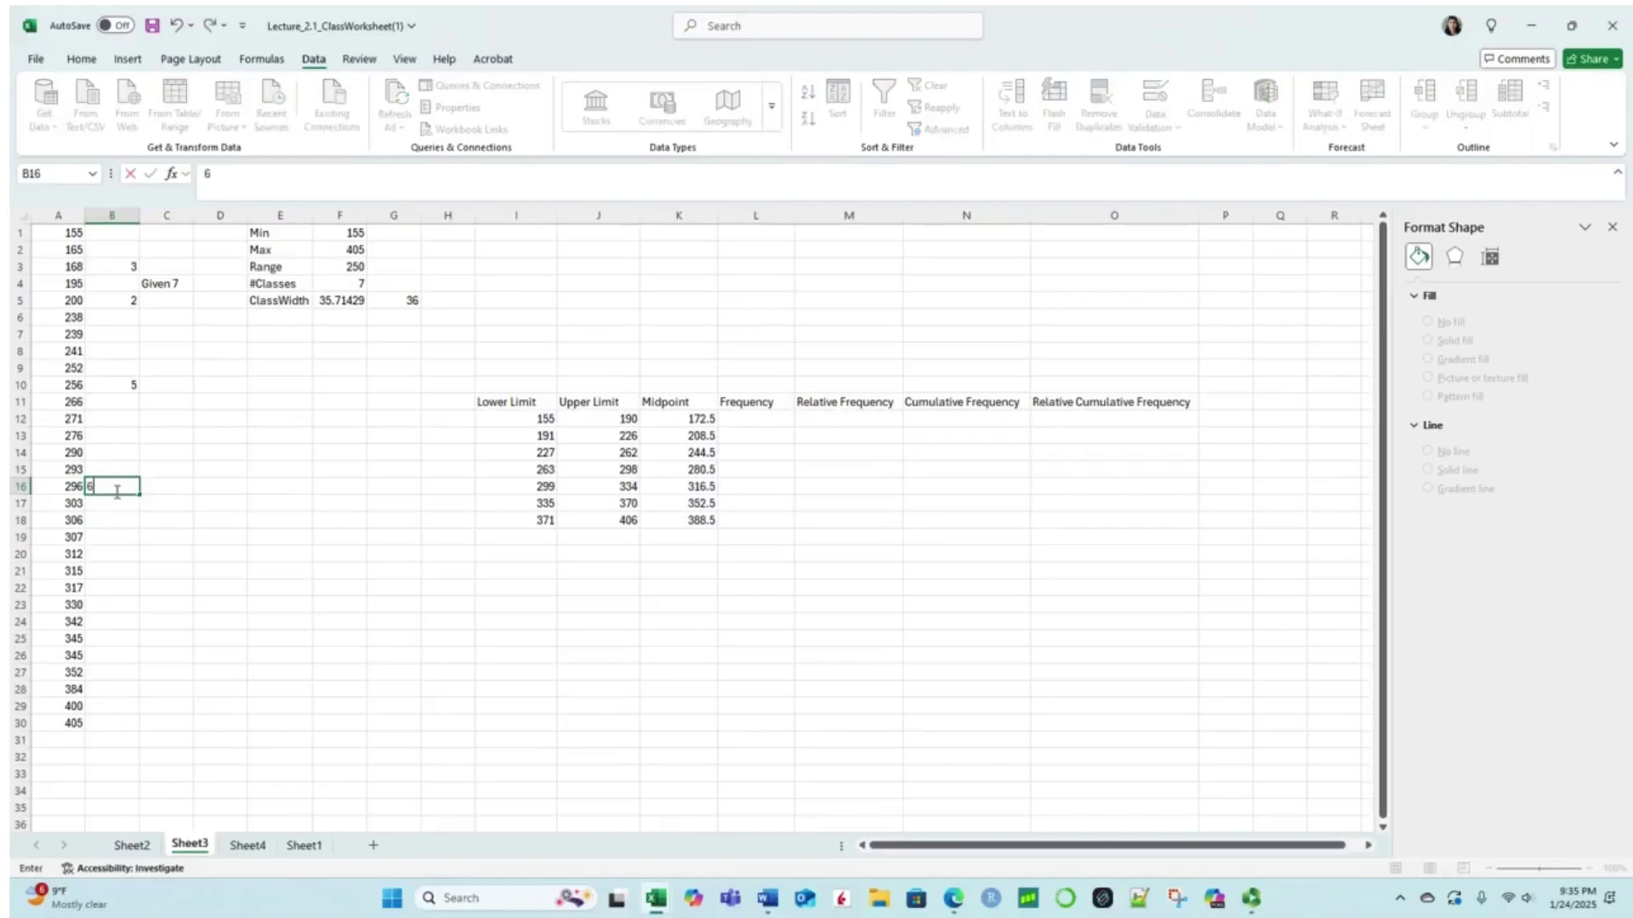
{"action": "key", "text": "Return"}
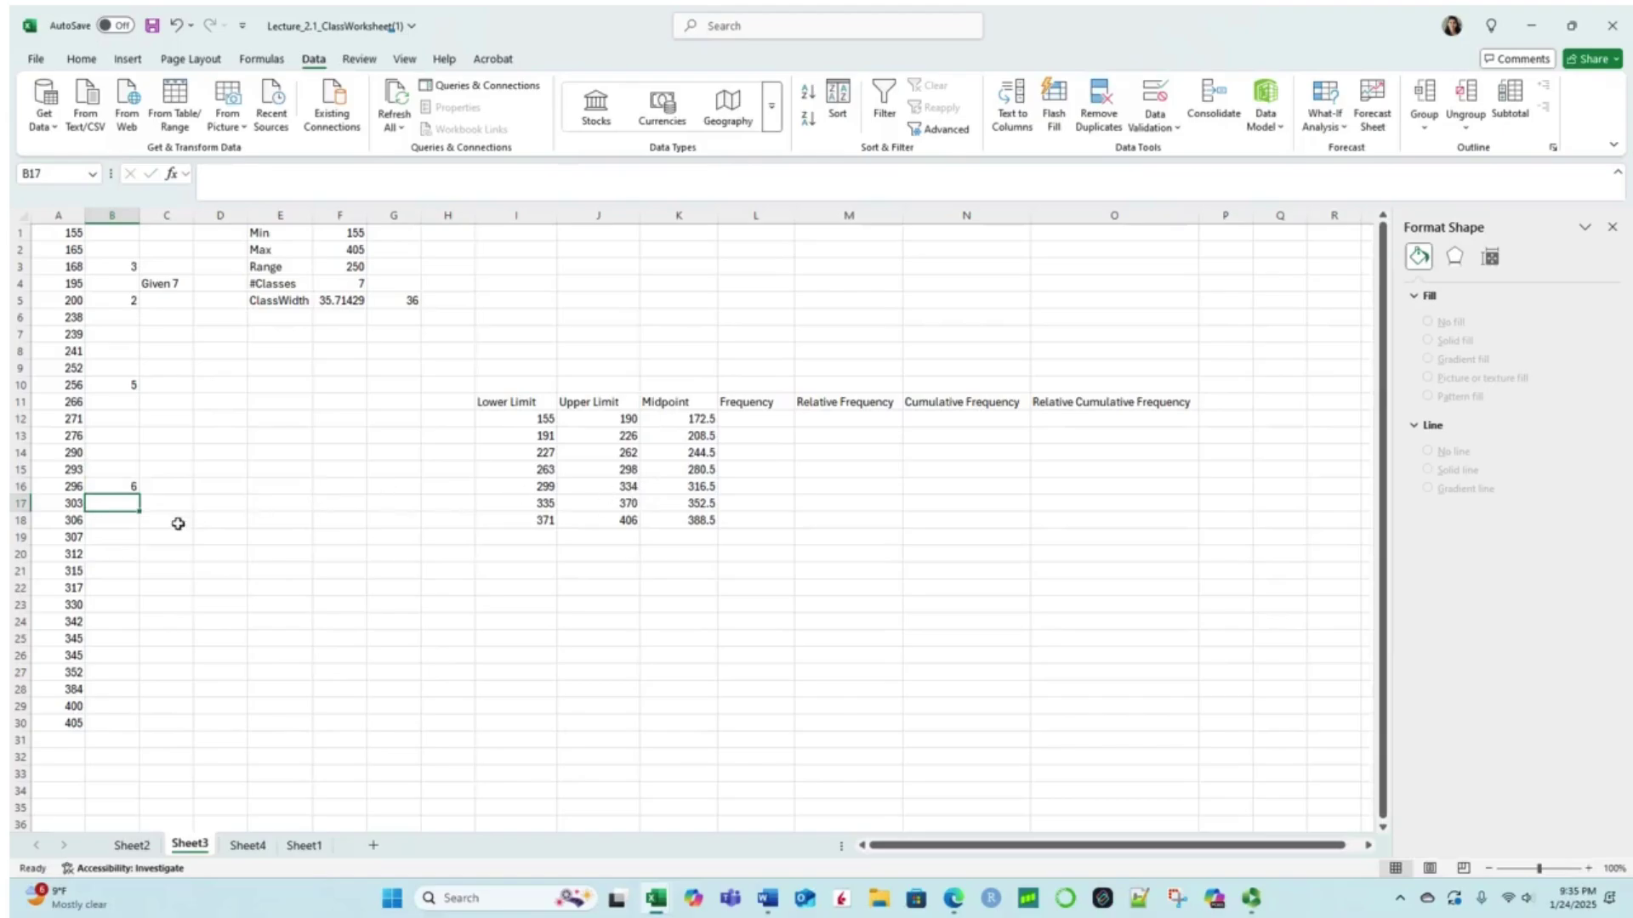
Step: Count the data values in the 299–334 class and enter 7 in cell B23 beside 330
{"action": "left_click", "coordinate": [124, 491]}
{"action": "key", "text": "Return"}
{"action": "key", "text": "Down"}
{"action": "key", "text": "Down"}
{"action": "key", "text": "Down"}
{"action": "key", "text": "Down"}
{"action": "key", "text": "Down"}
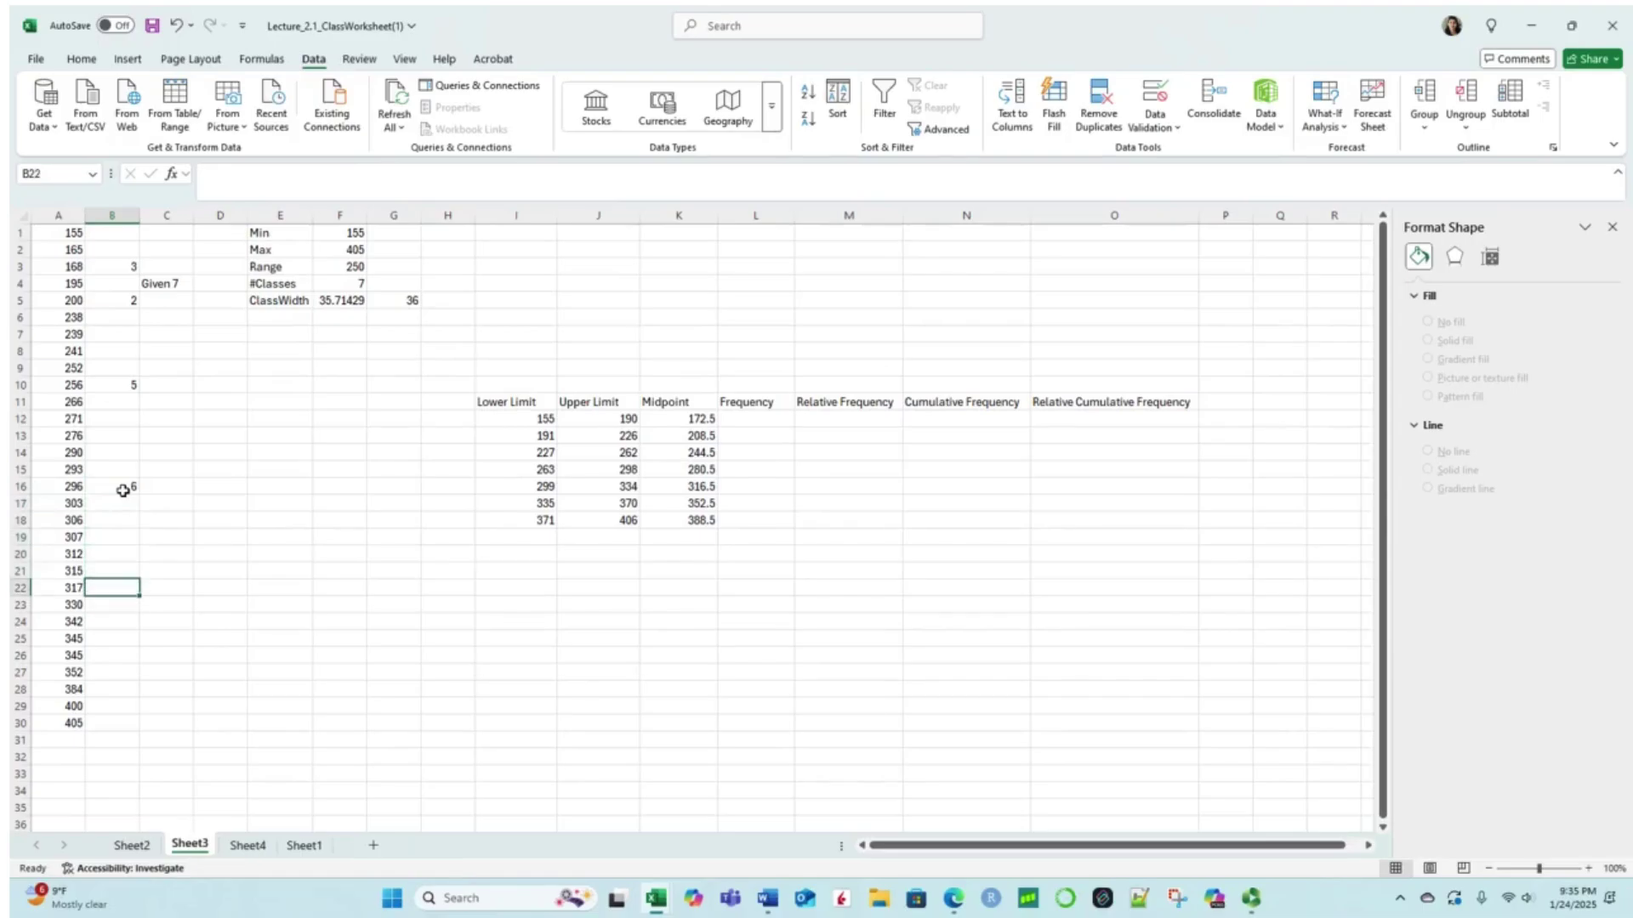
{"action": "key", "text": "Down"}
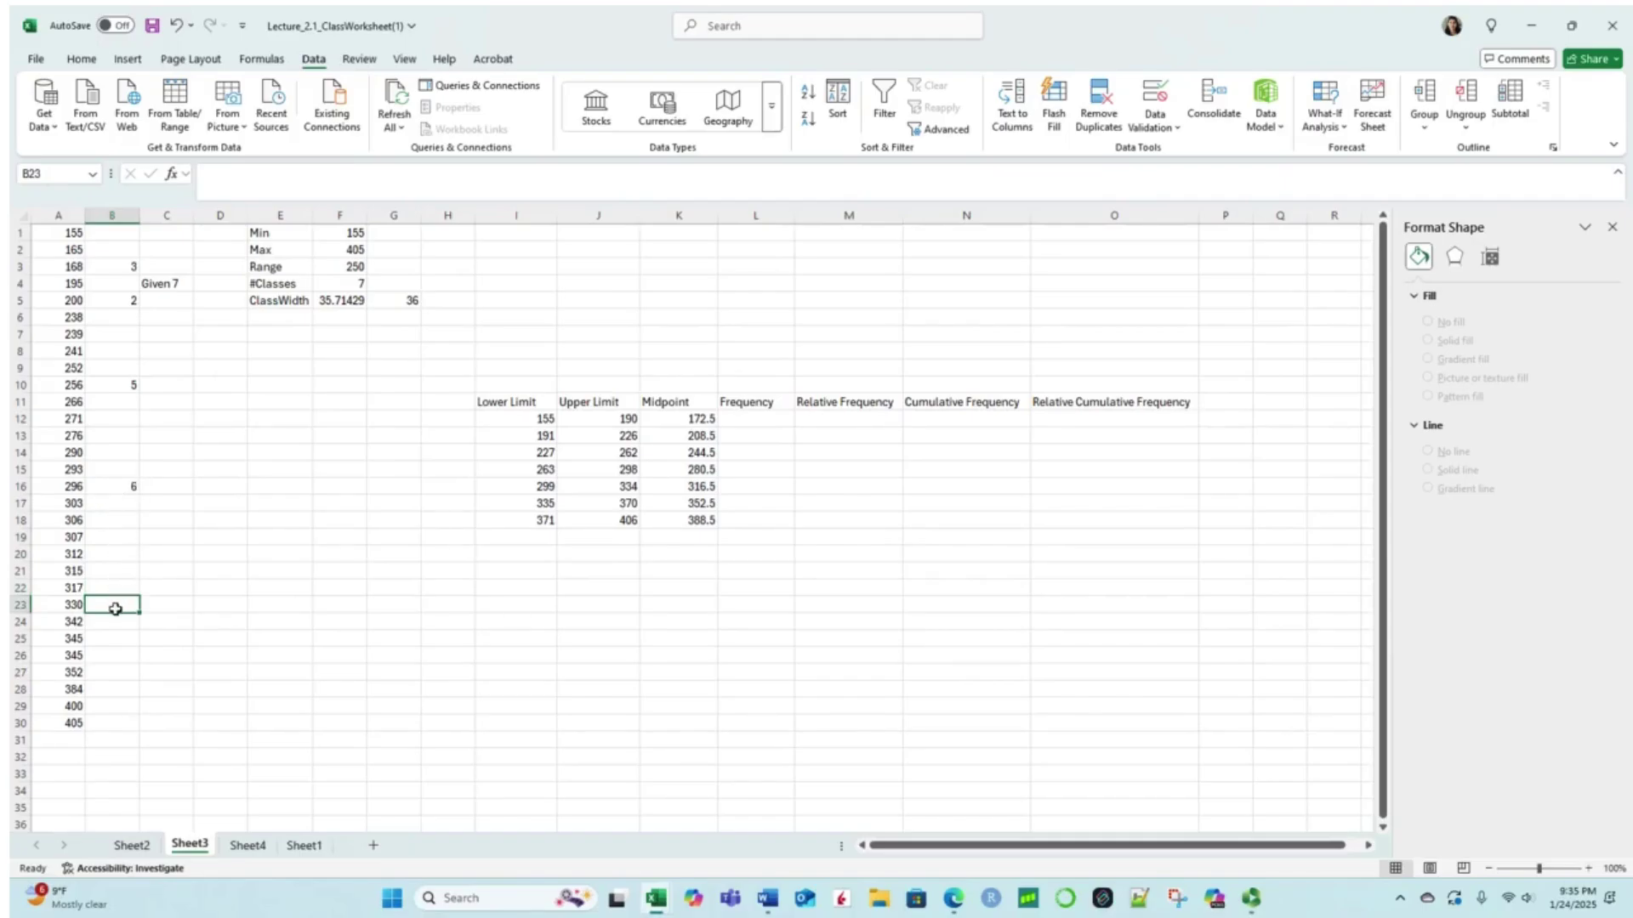
{"action": "type", "text": "7"}
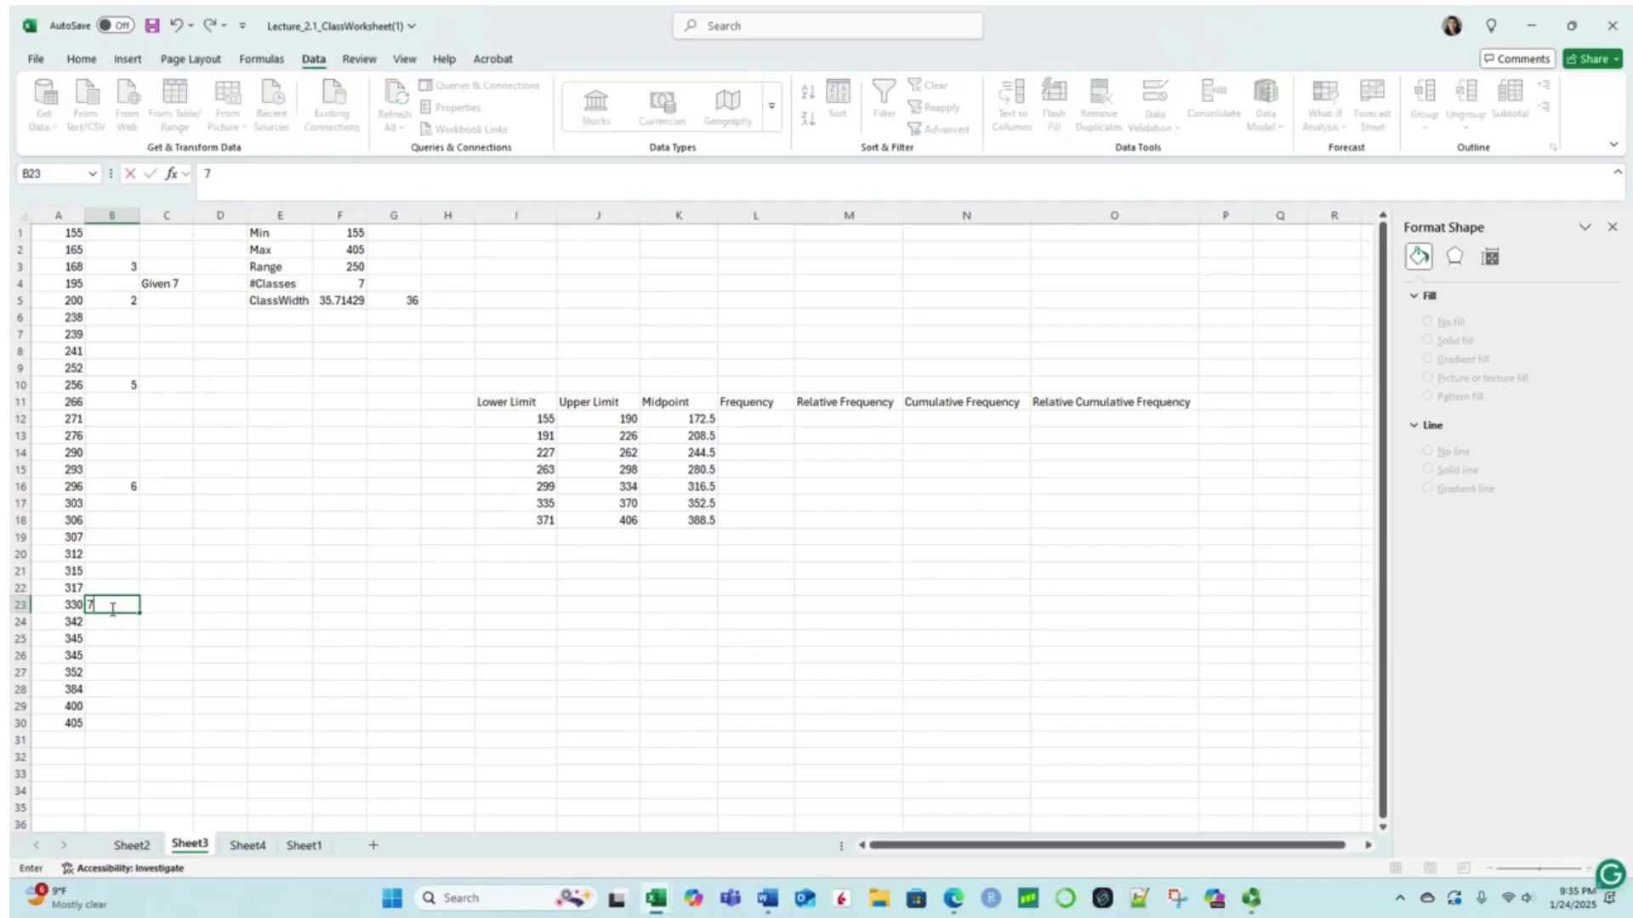
{"action": "key", "text": "Return"}
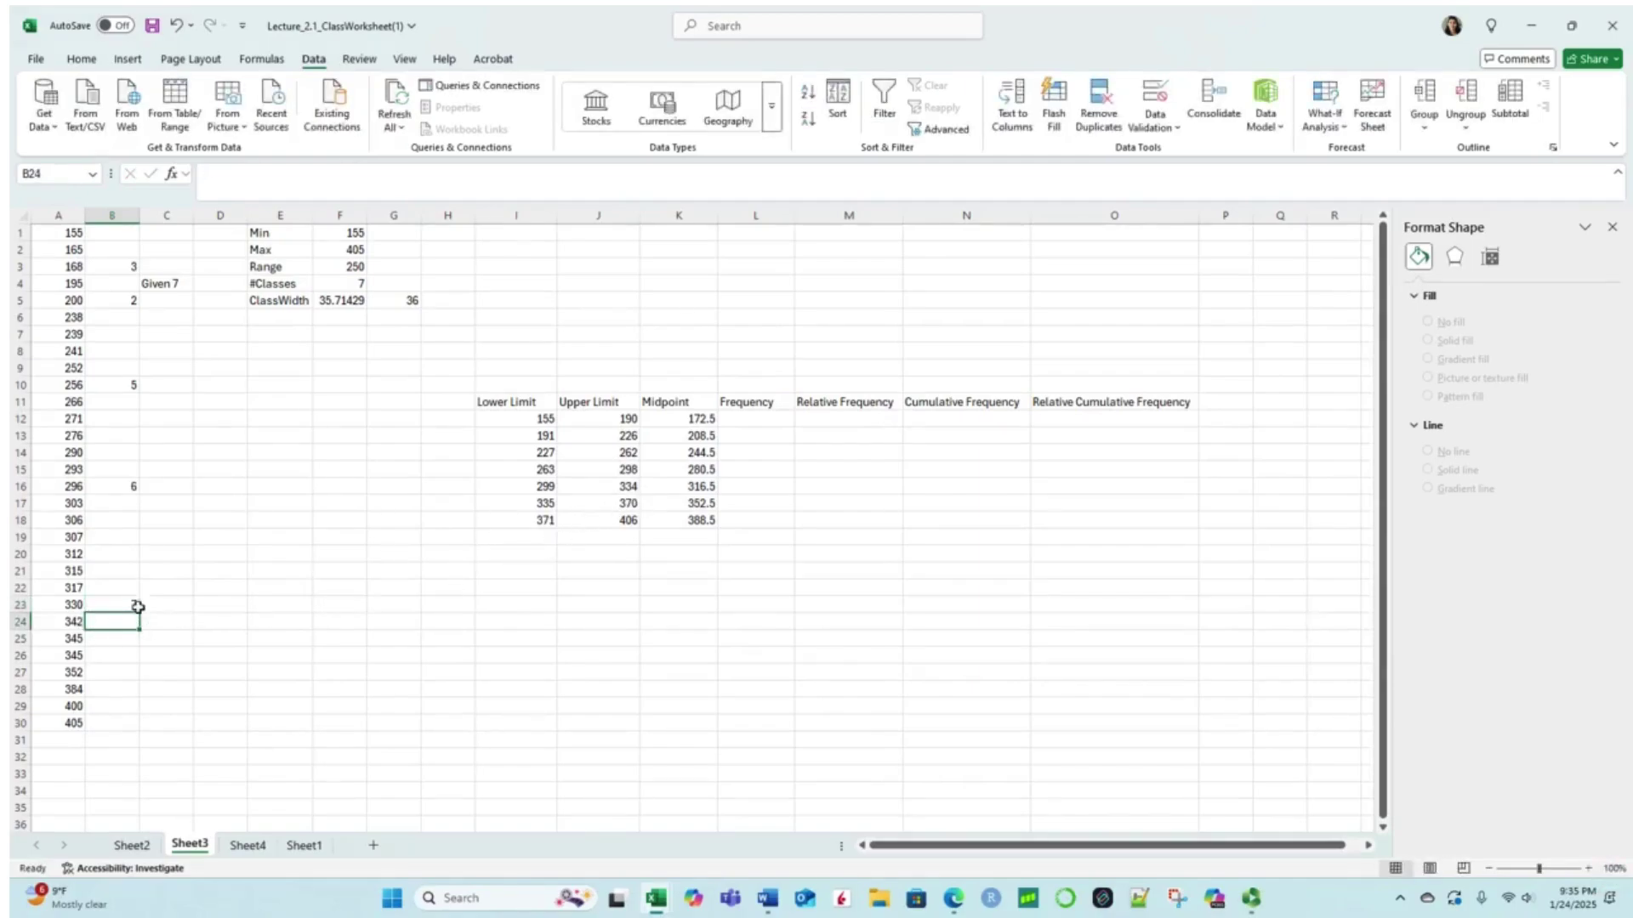
Step: Count the data values in the 335–370 class and enter 4 in cell B27 beside 352
{"action": "key", "text": "Down"}
{"action": "key", "text": "Down"}
{"action": "key", "text": "Down"}
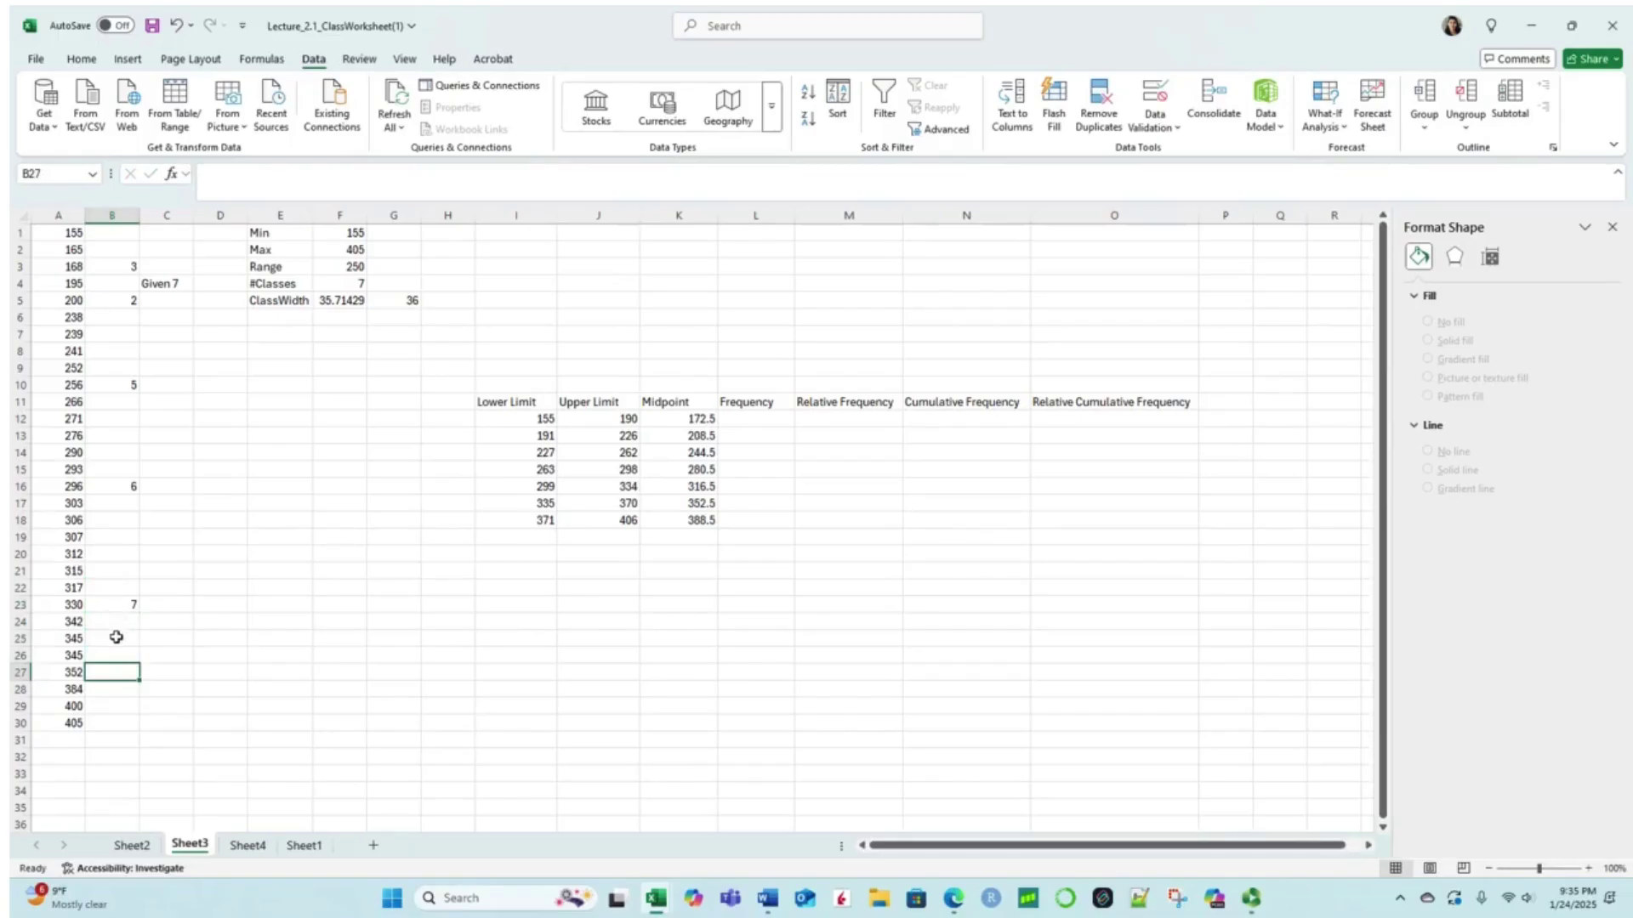
{"action": "type", "text": "4"}
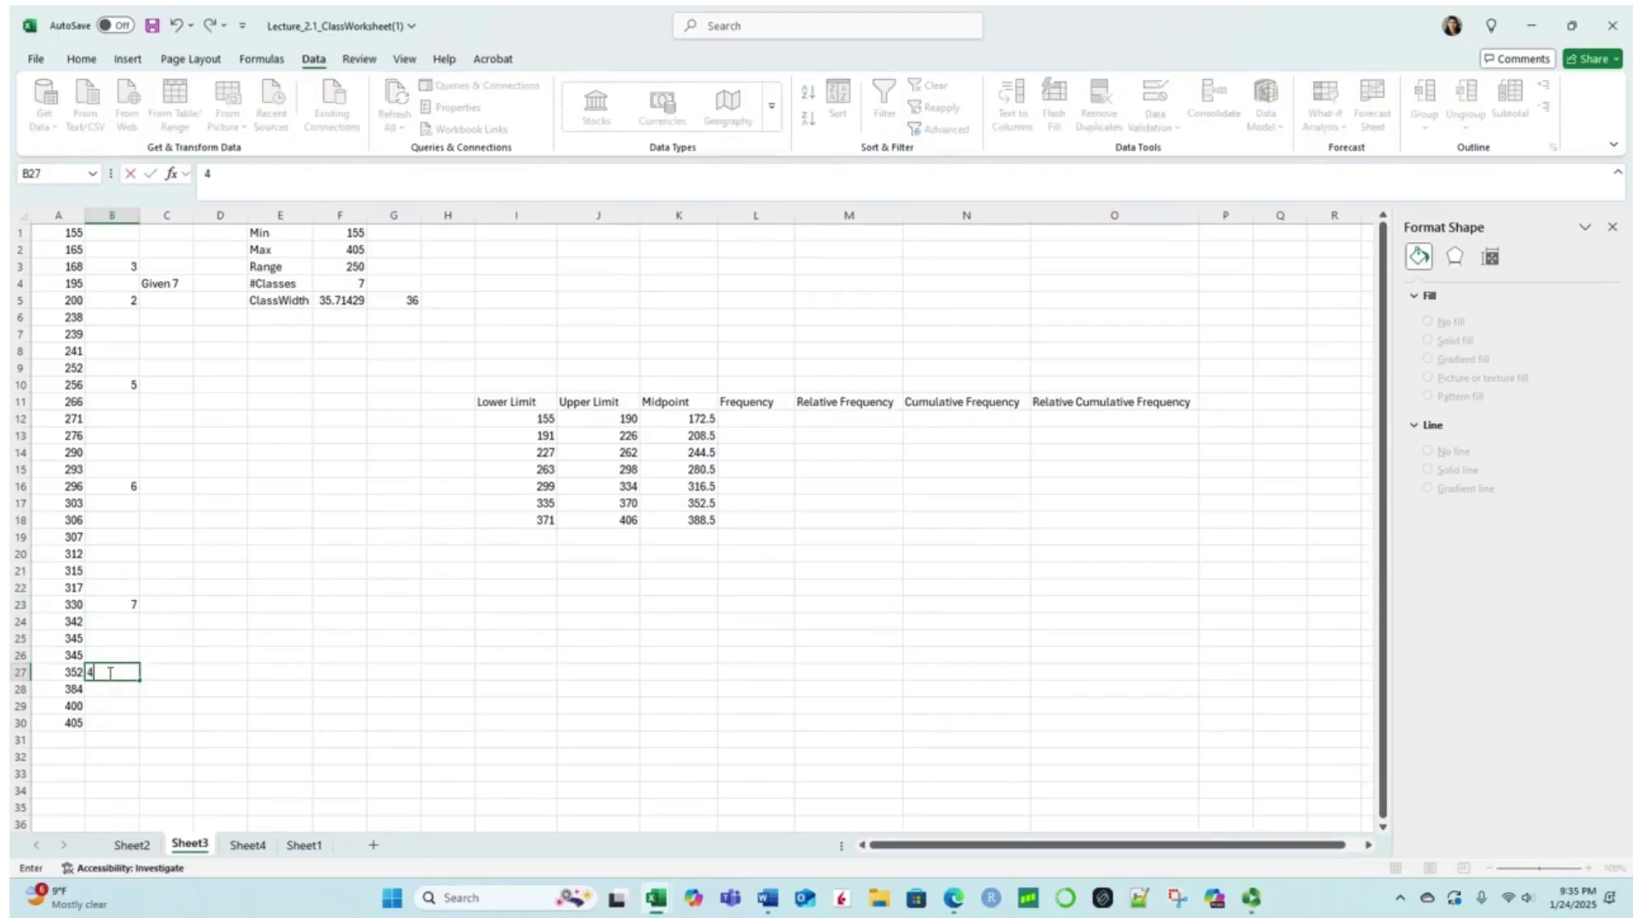
{"action": "key", "text": "Return"}
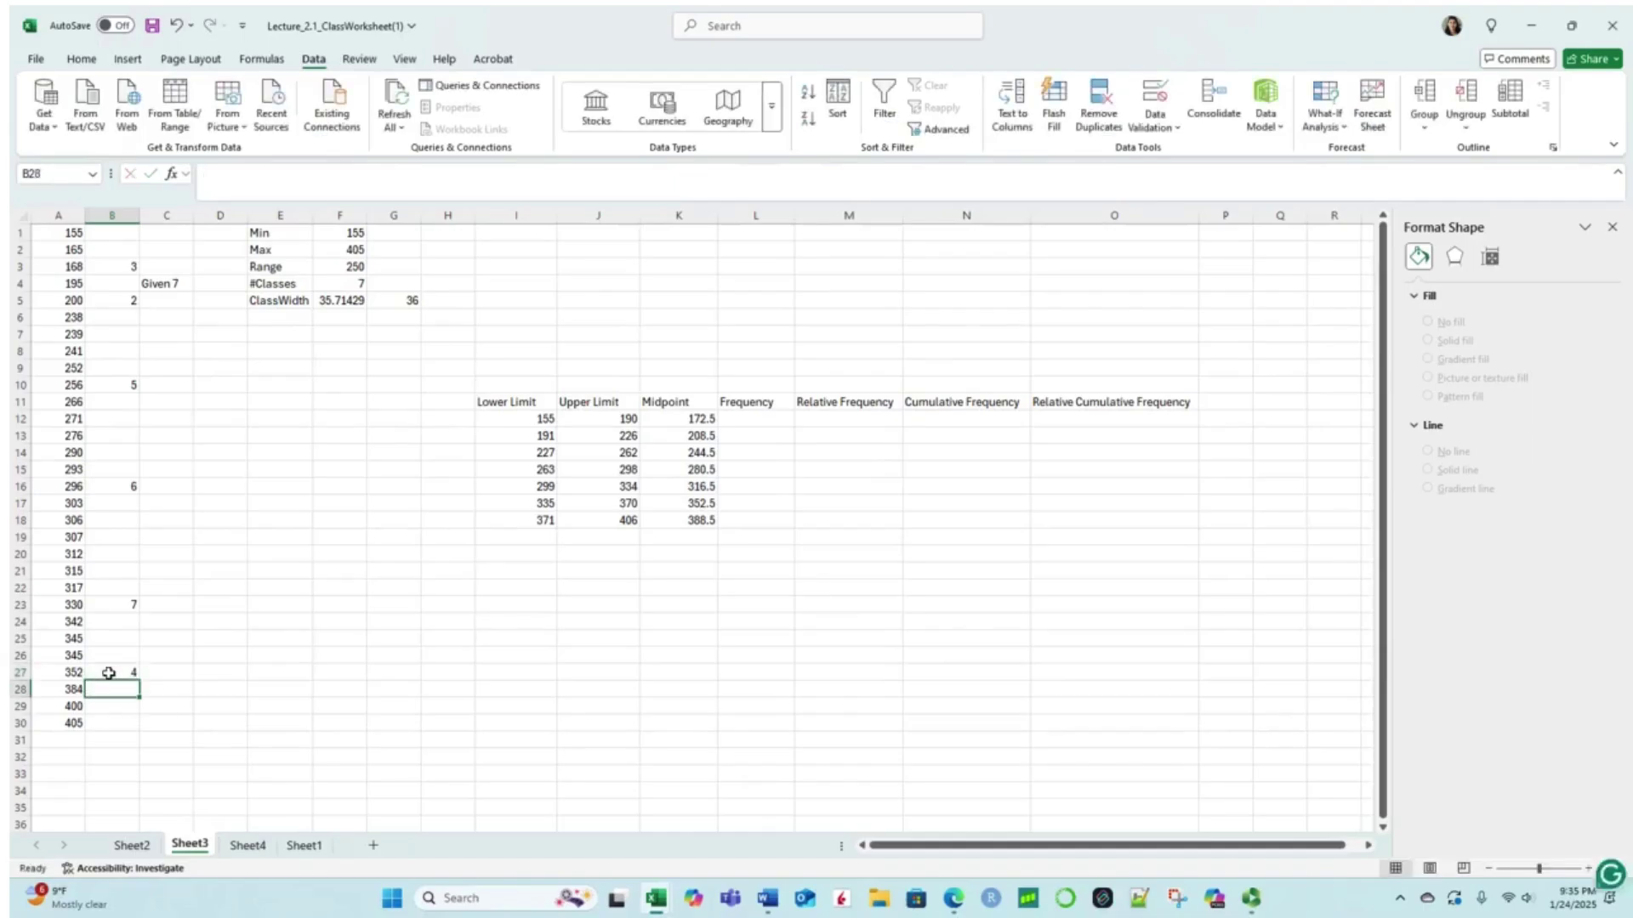
Step: Count the data values in the 371–406 class and enter 3 in cell B30 beside 405
{"action": "left_click", "coordinate": [109, 724]}
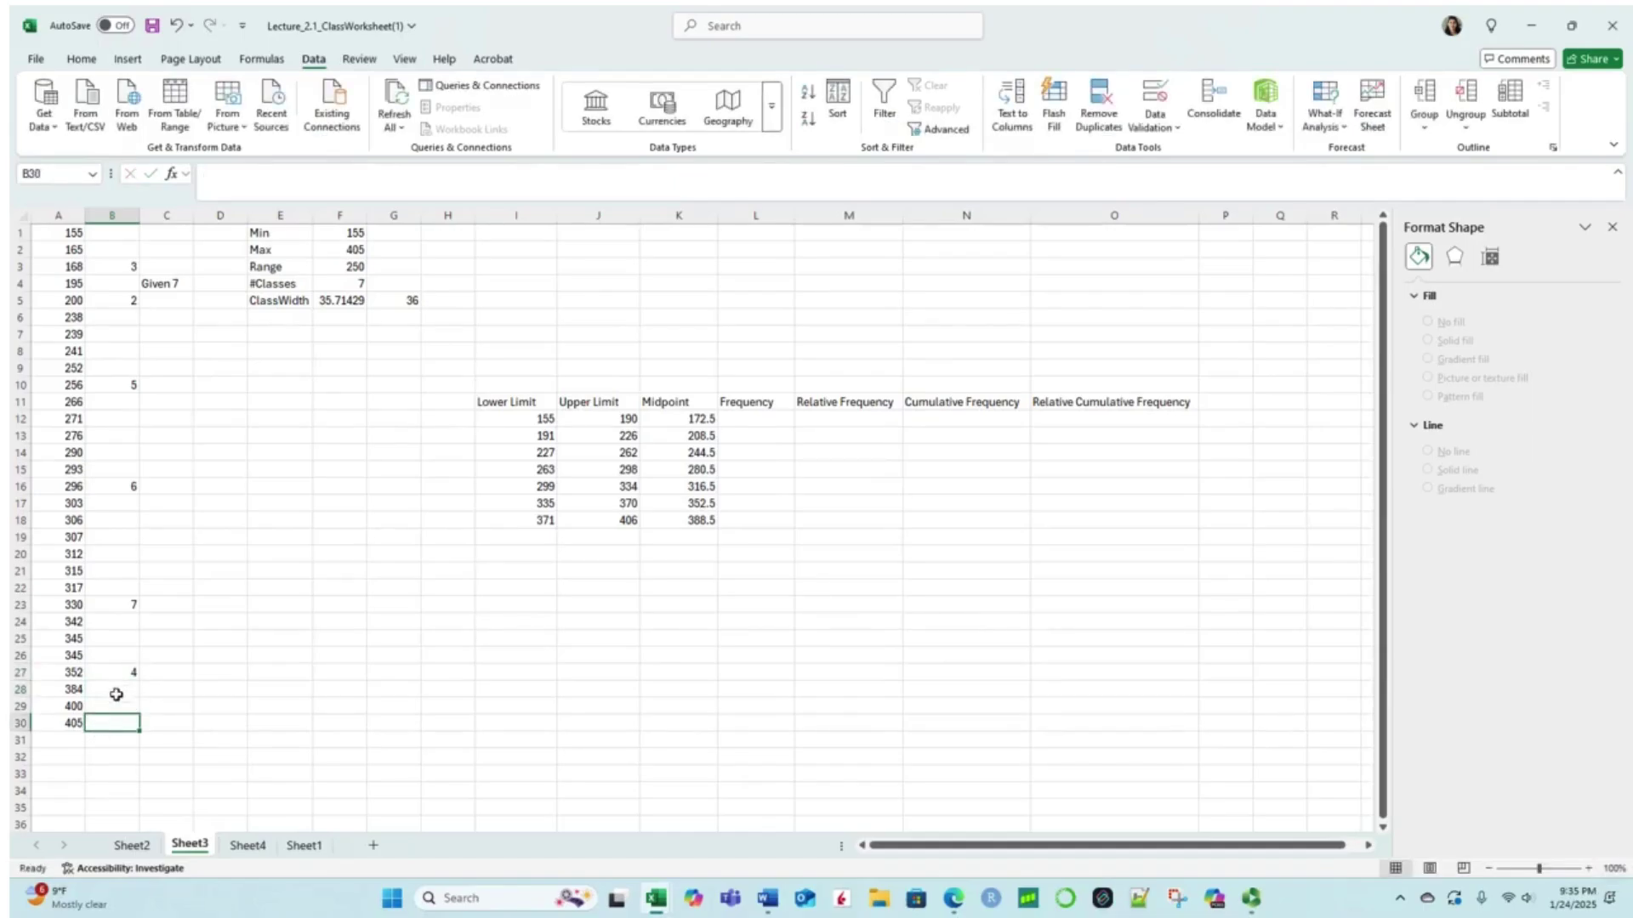
{"action": "type", "text": "3"}
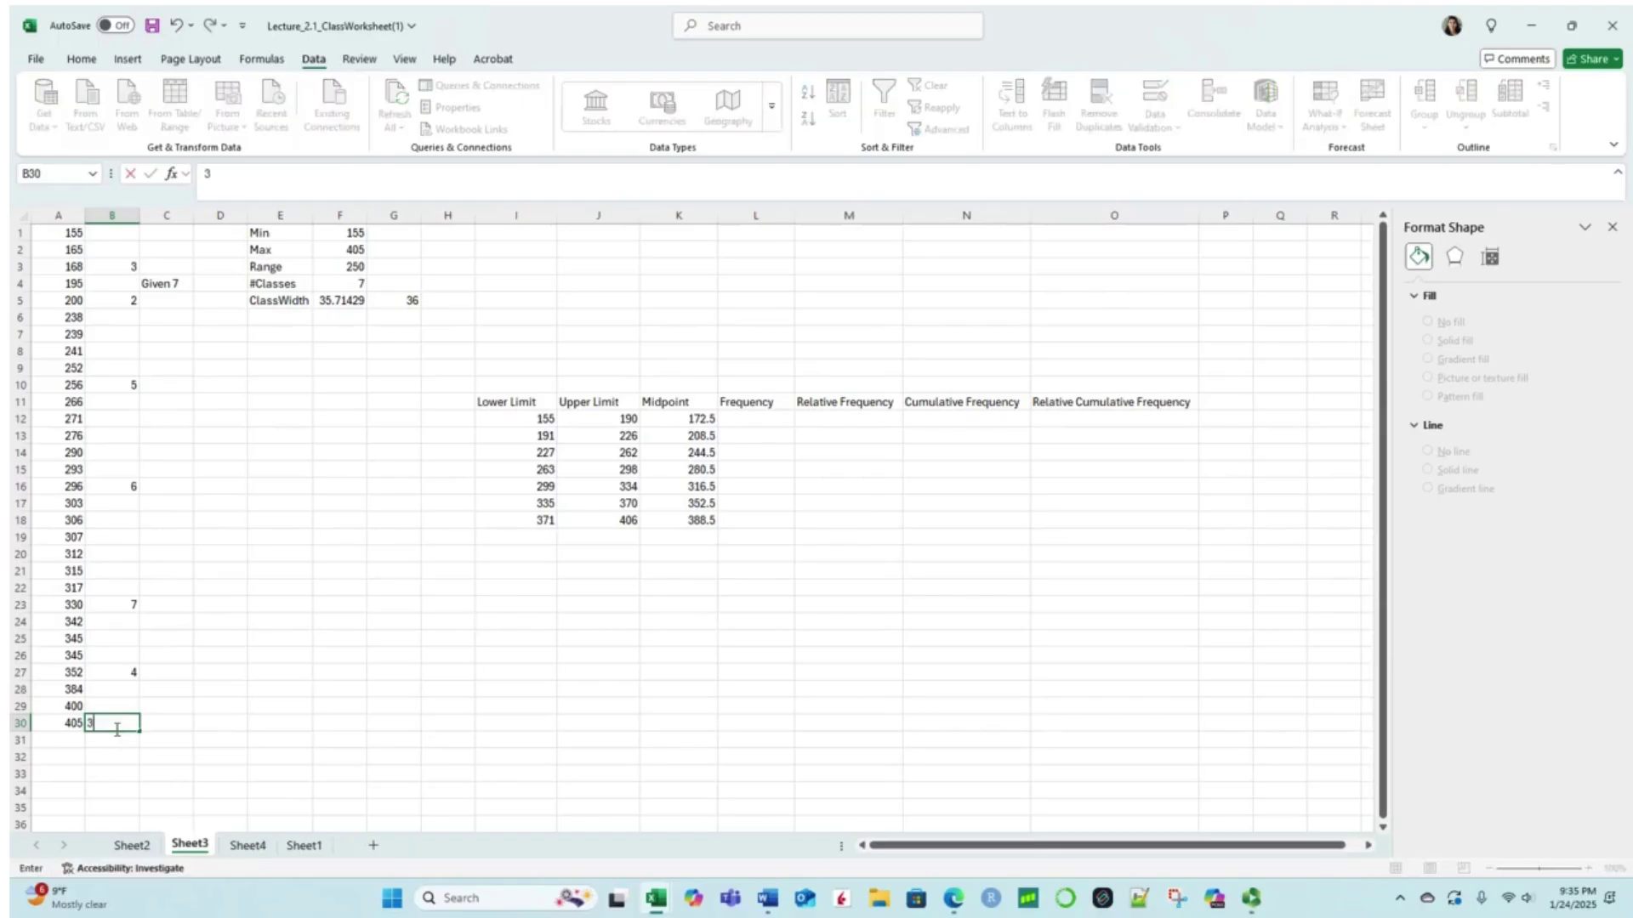
{"action": "left_click", "coordinate": [116, 736]}
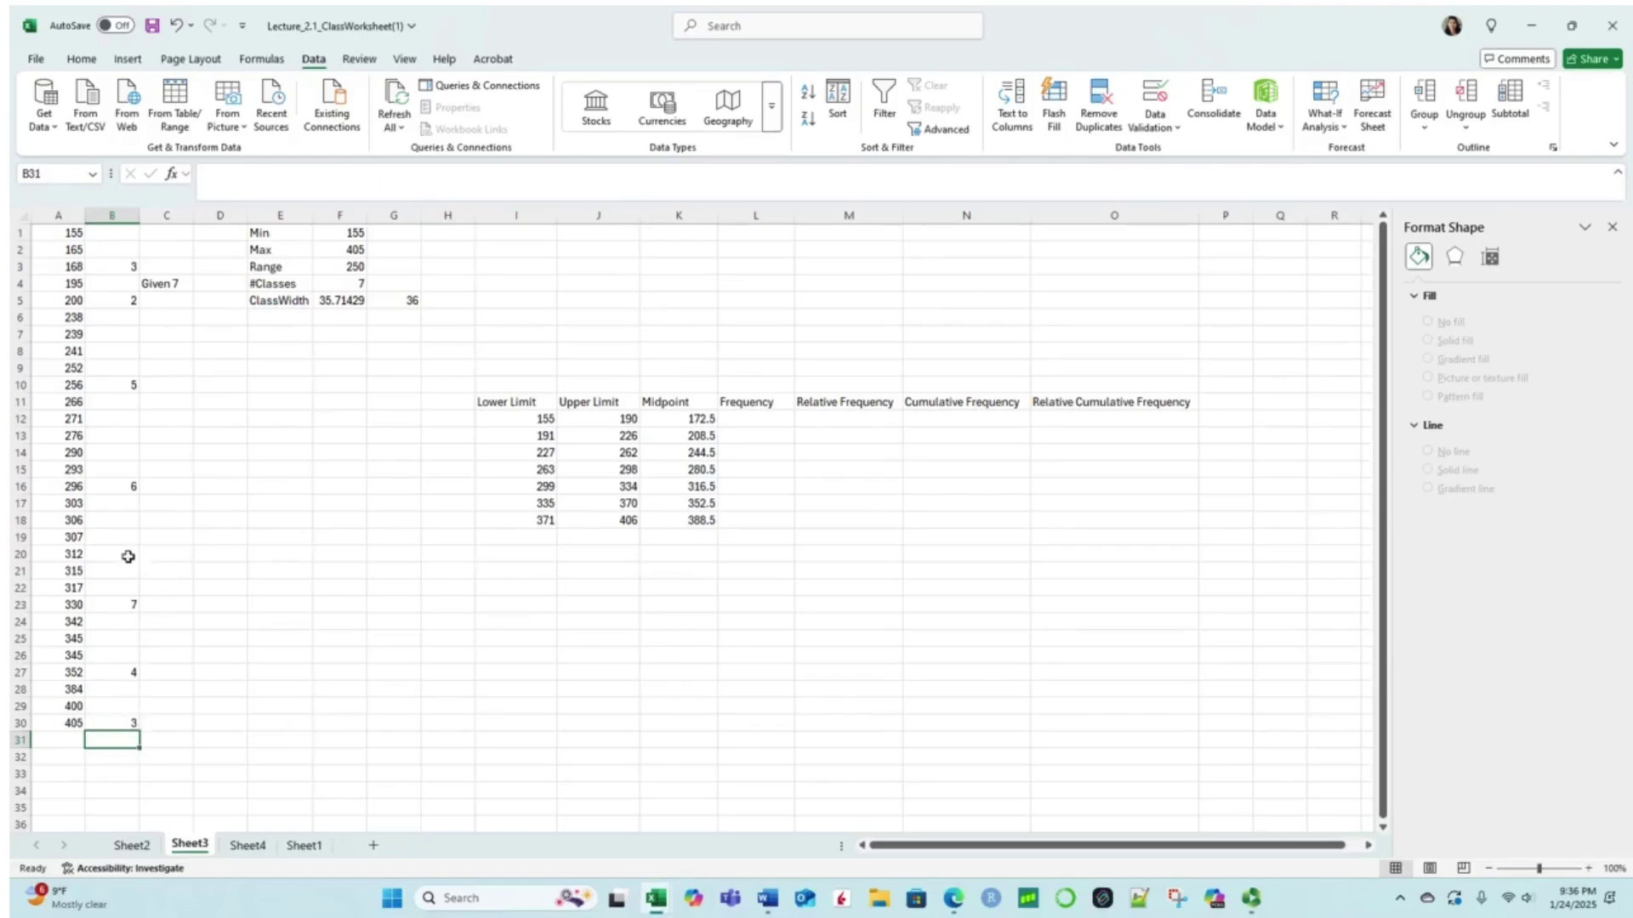
Step: Fill the Frequency column from L12 with a FREQUENCY formula using data A1:A30 and upper limits J12:J18 as bins
{"action": "left_click", "coordinate": [750, 418]}
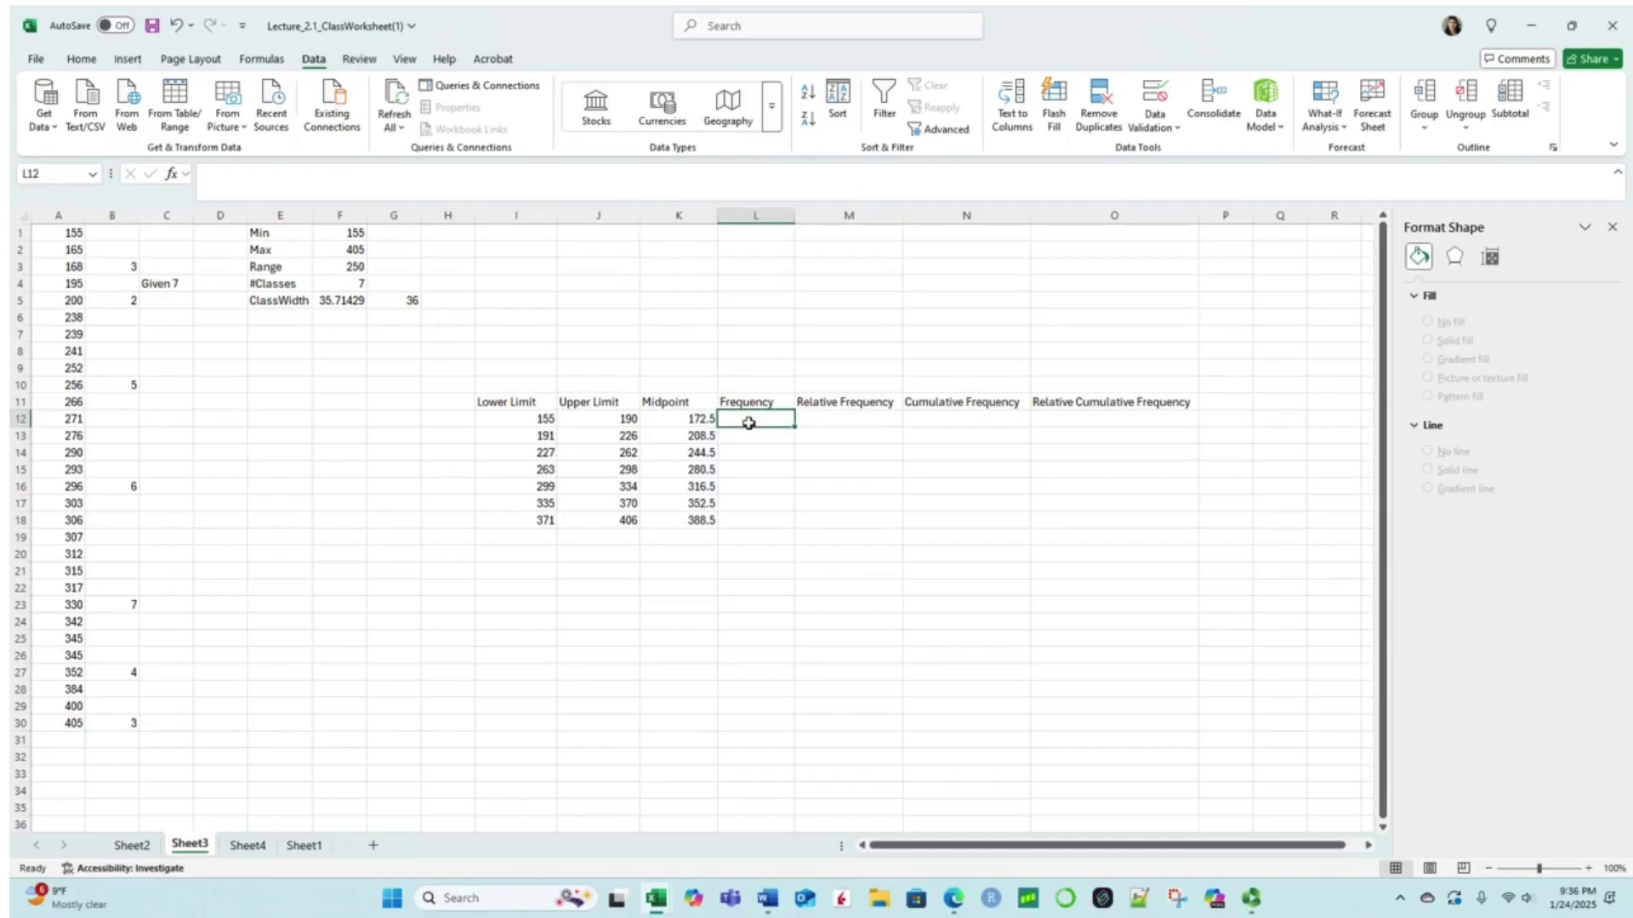
{"action": "type", "text": "="}
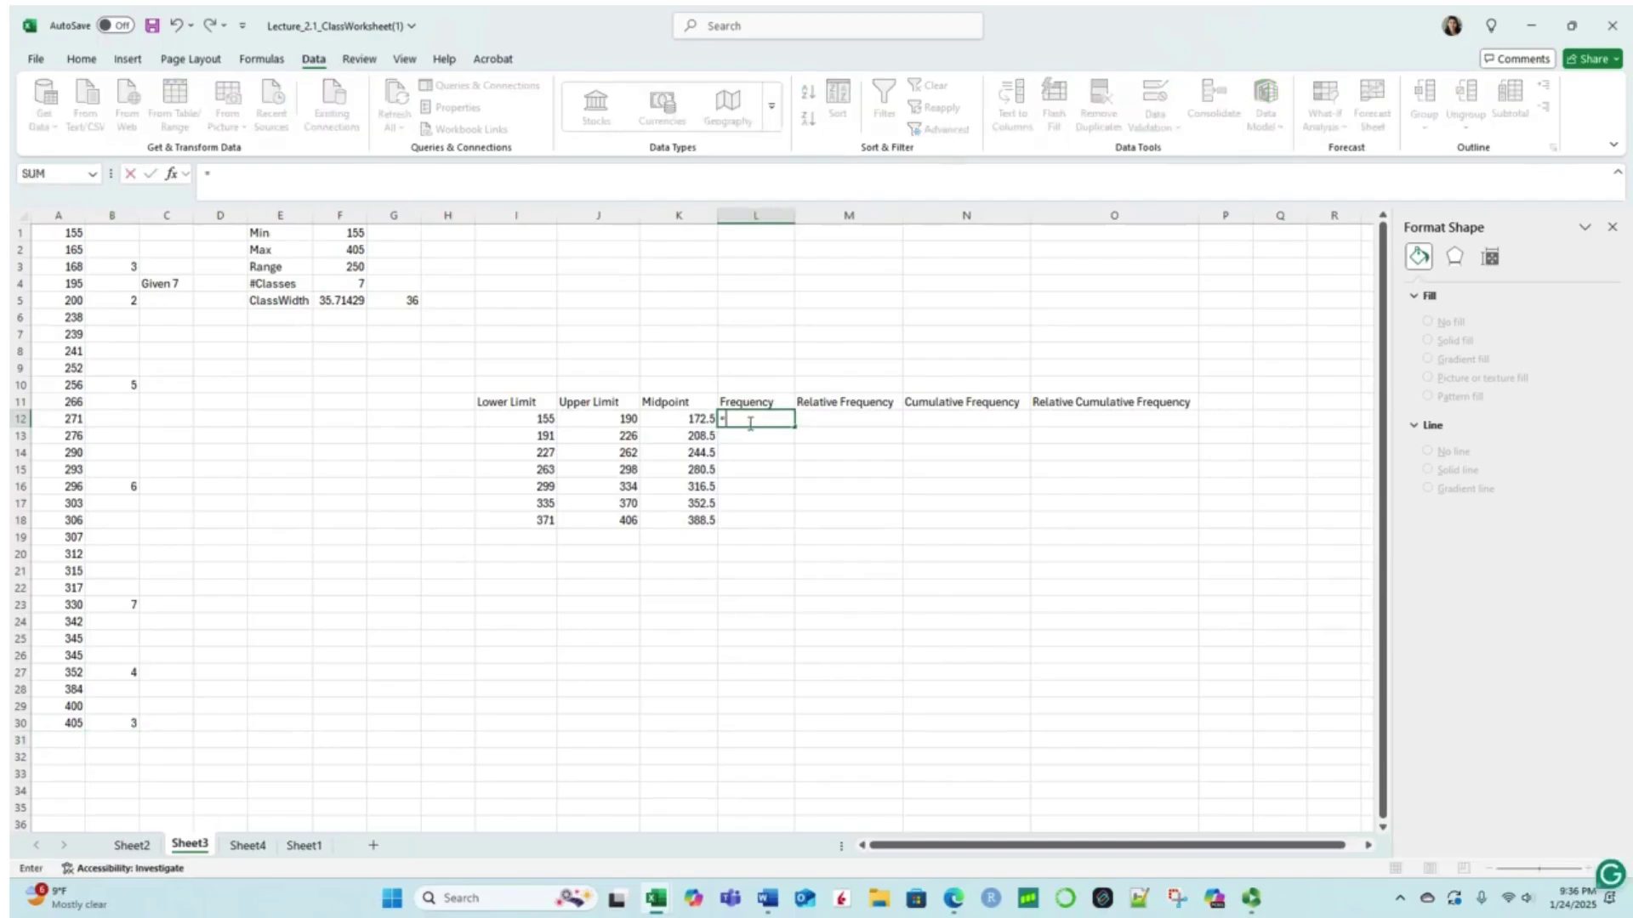
{"action": "type", "text": "fre"}
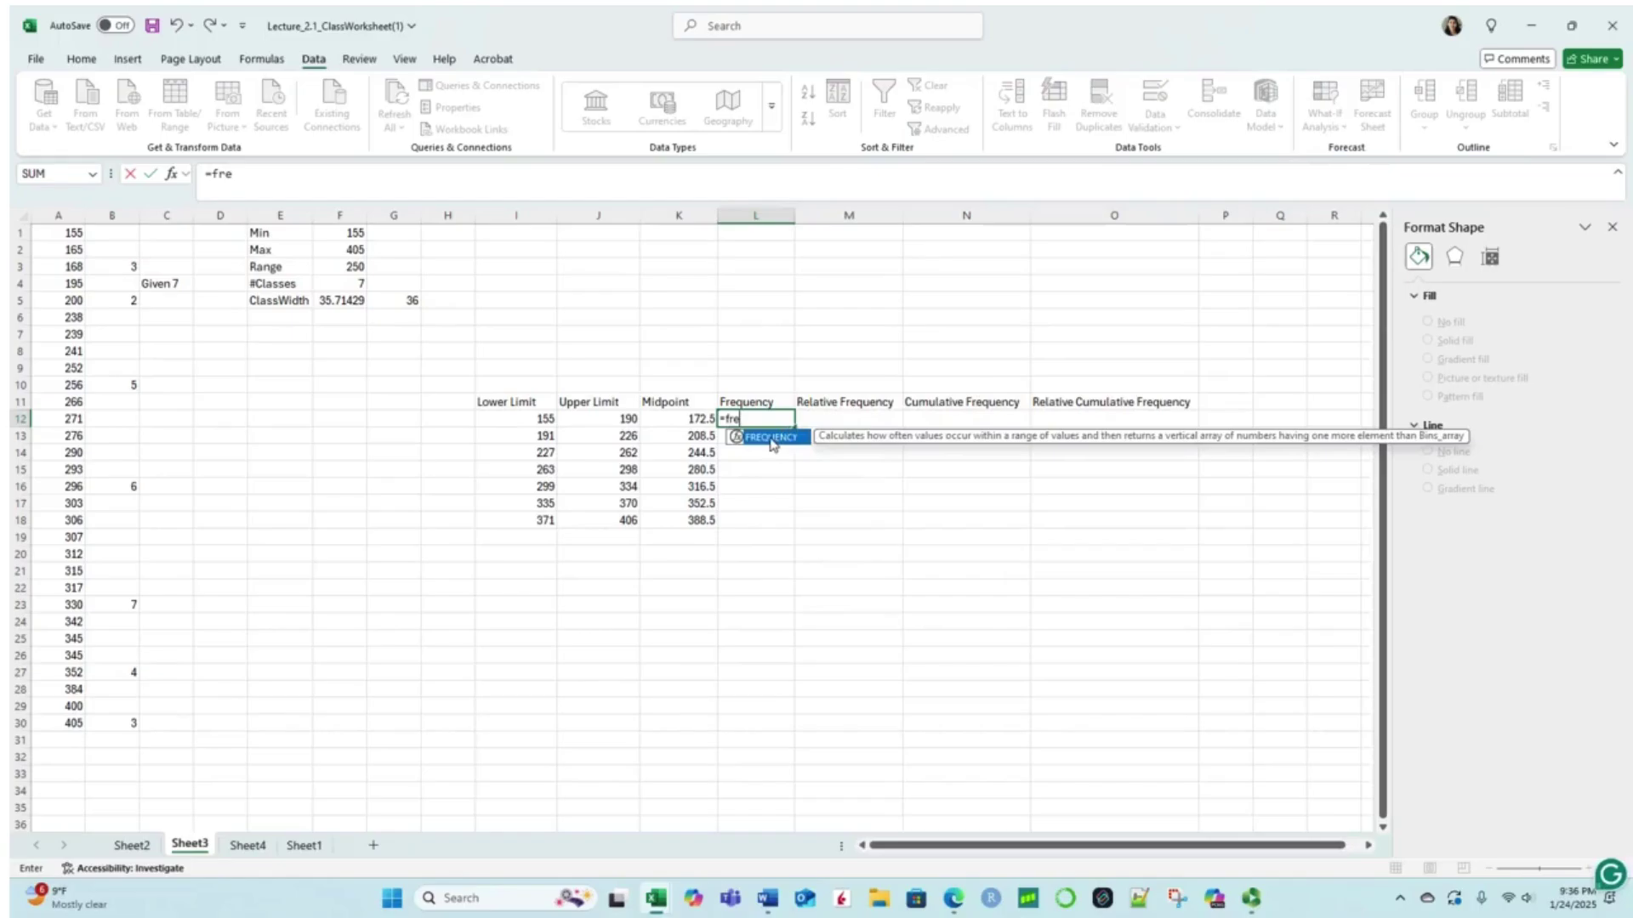
{"action": "double_click", "coordinate": [772, 439]}
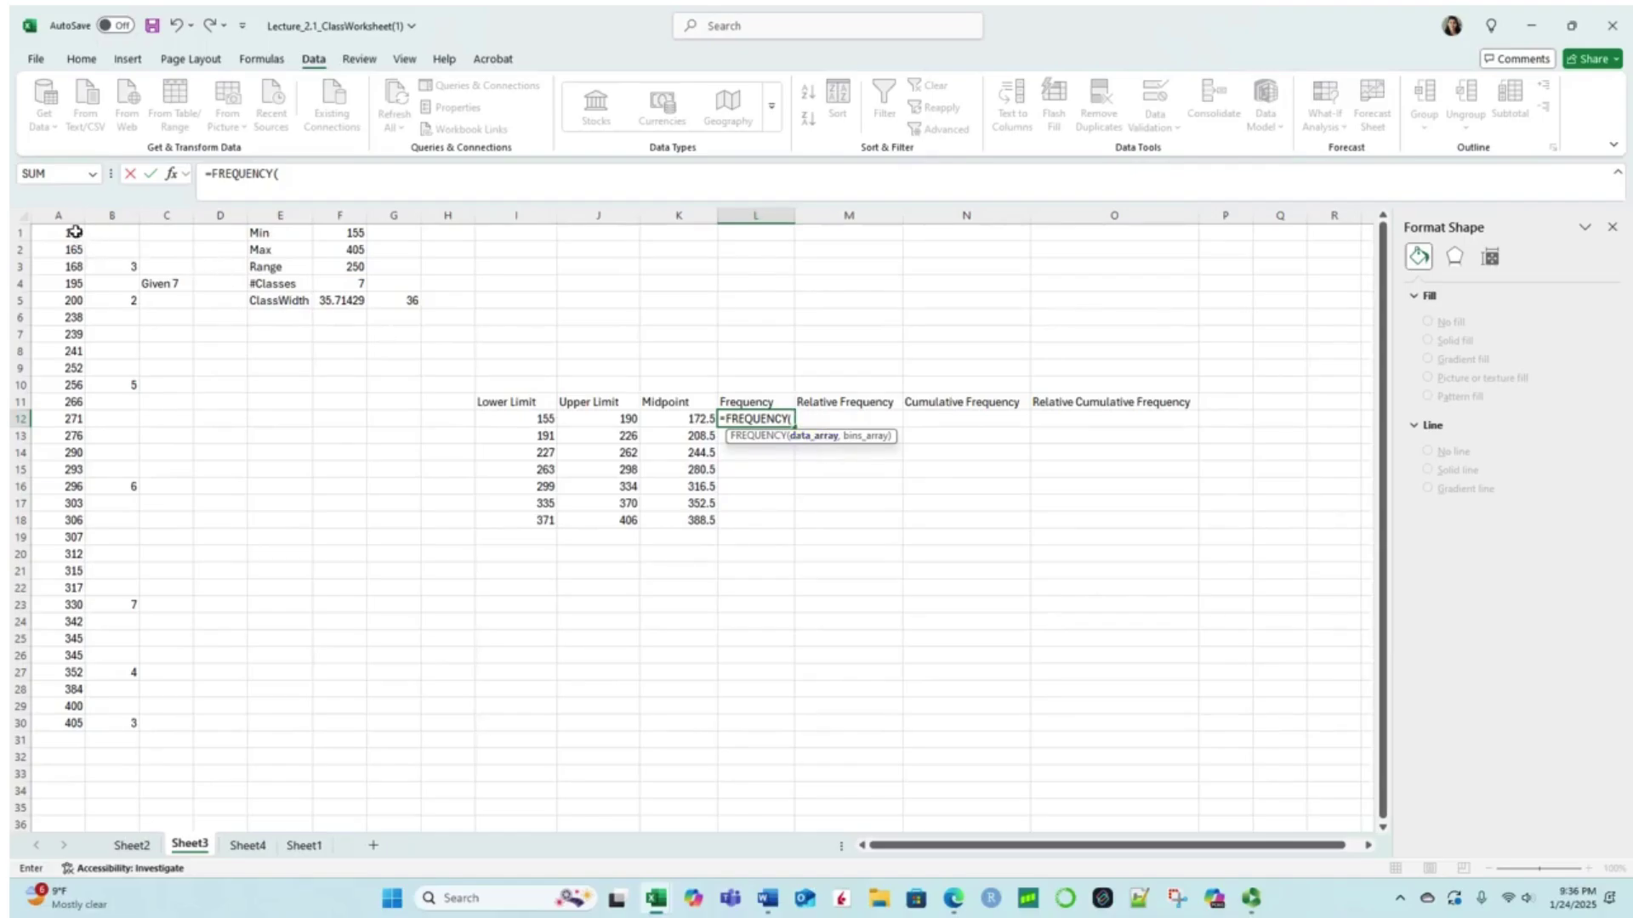
{"action": "left_click_drag", "start_coordinate": [74, 231], "coordinate": [83, 729]}
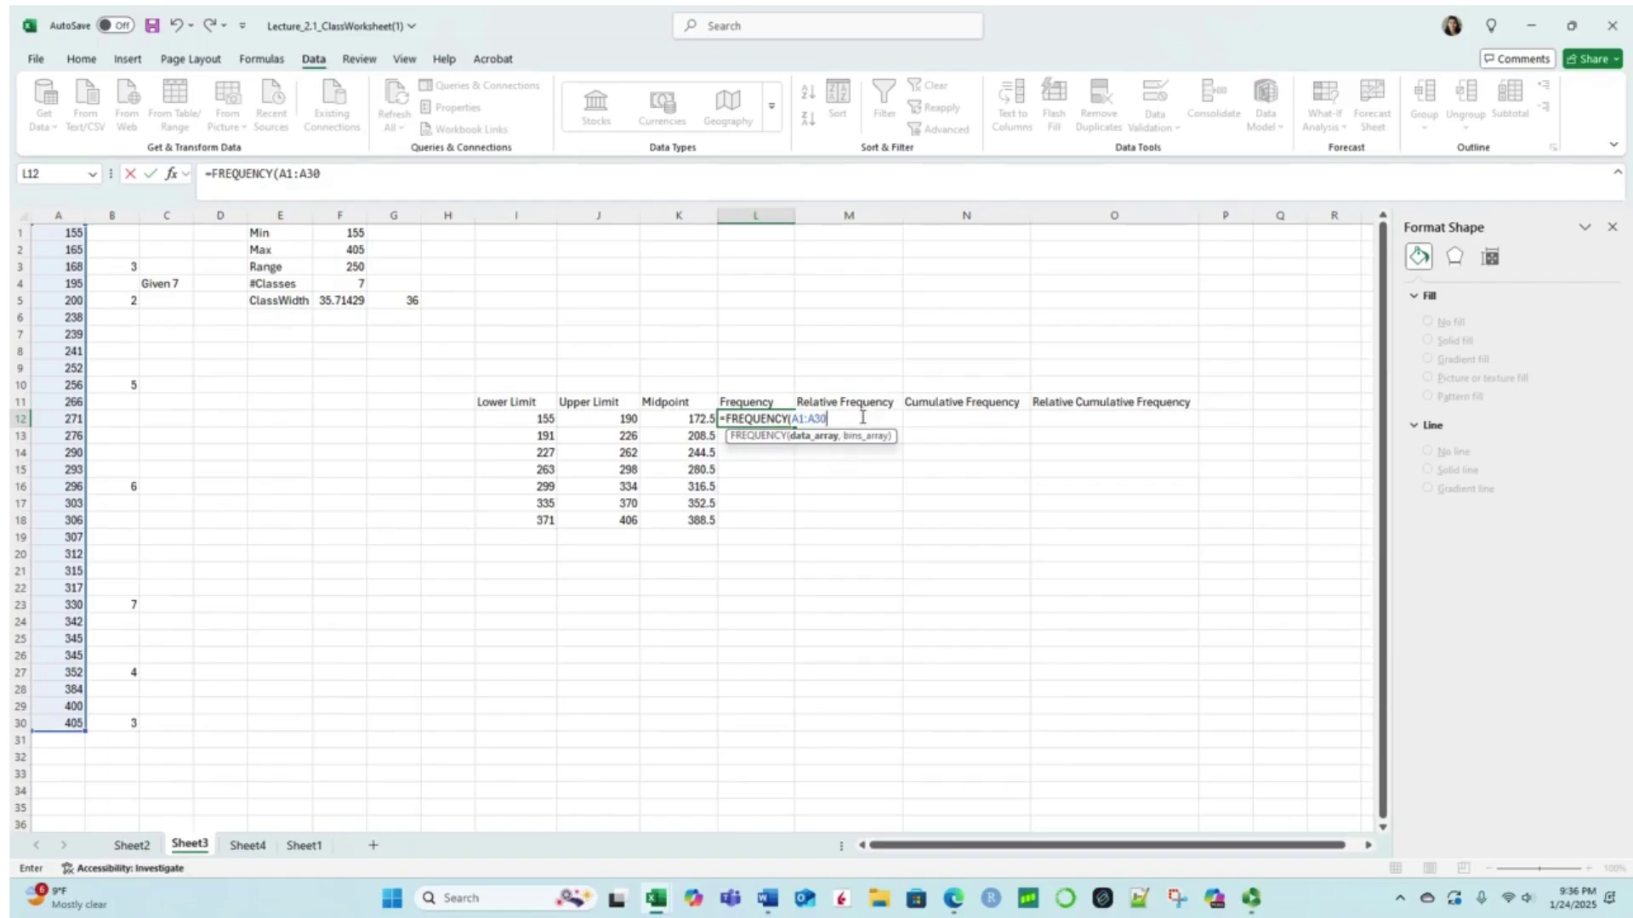
{"action": "type", "text": ","}
{"action": "left_click", "coordinate": [625, 419]}
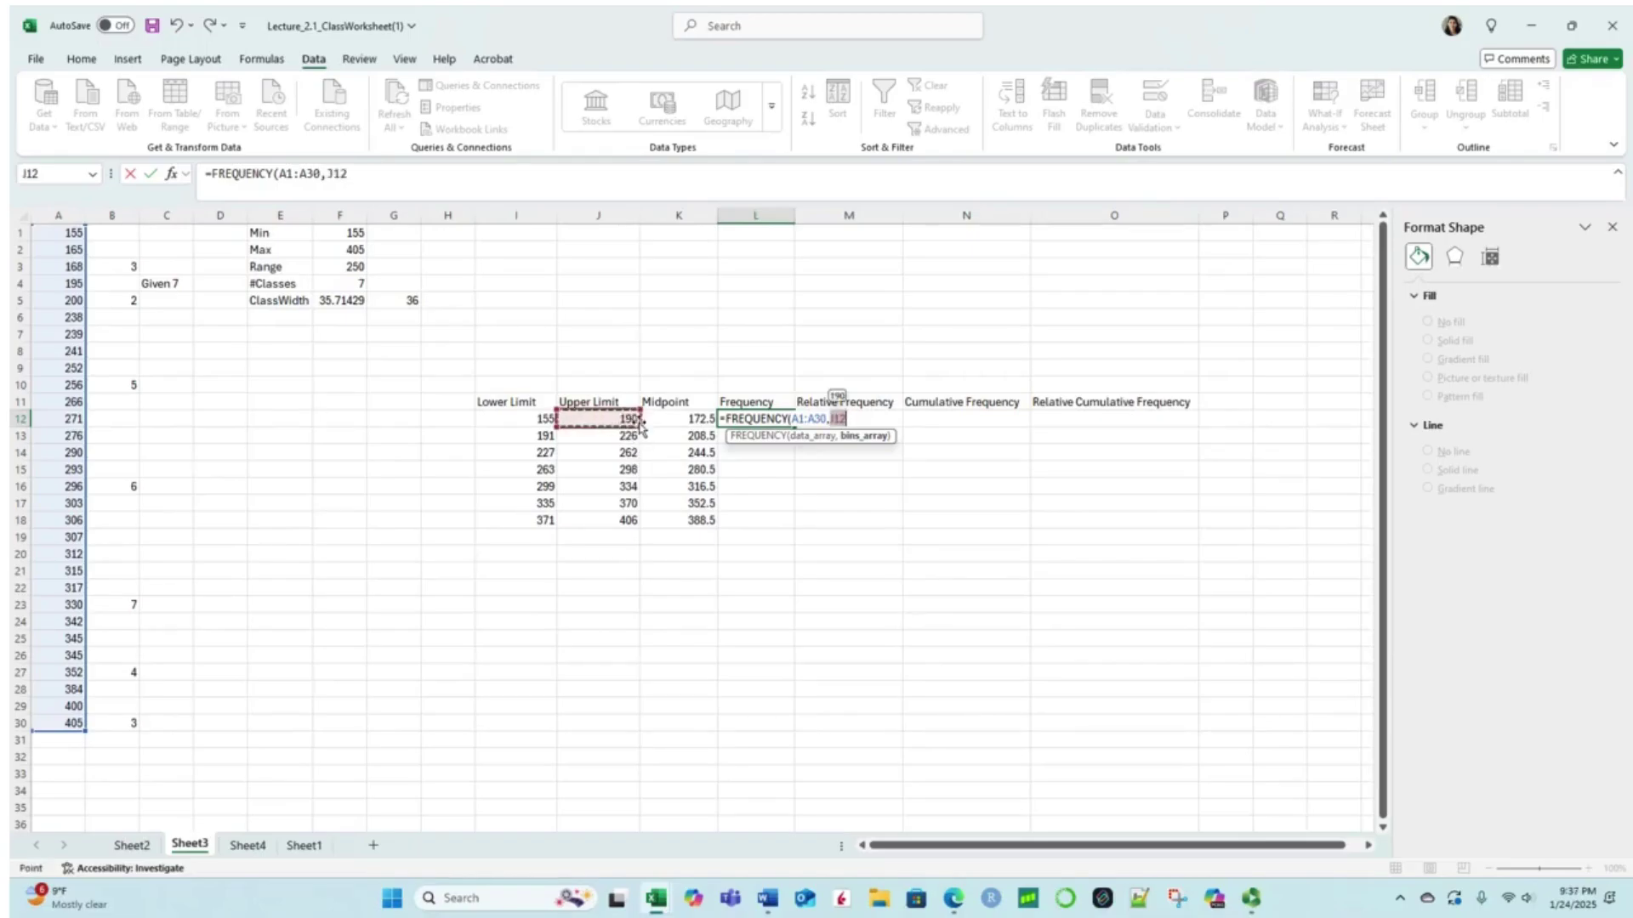
{"action": "left_click_drag", "start_coordinate": [638, 422], "coordinate": [633, 525]}
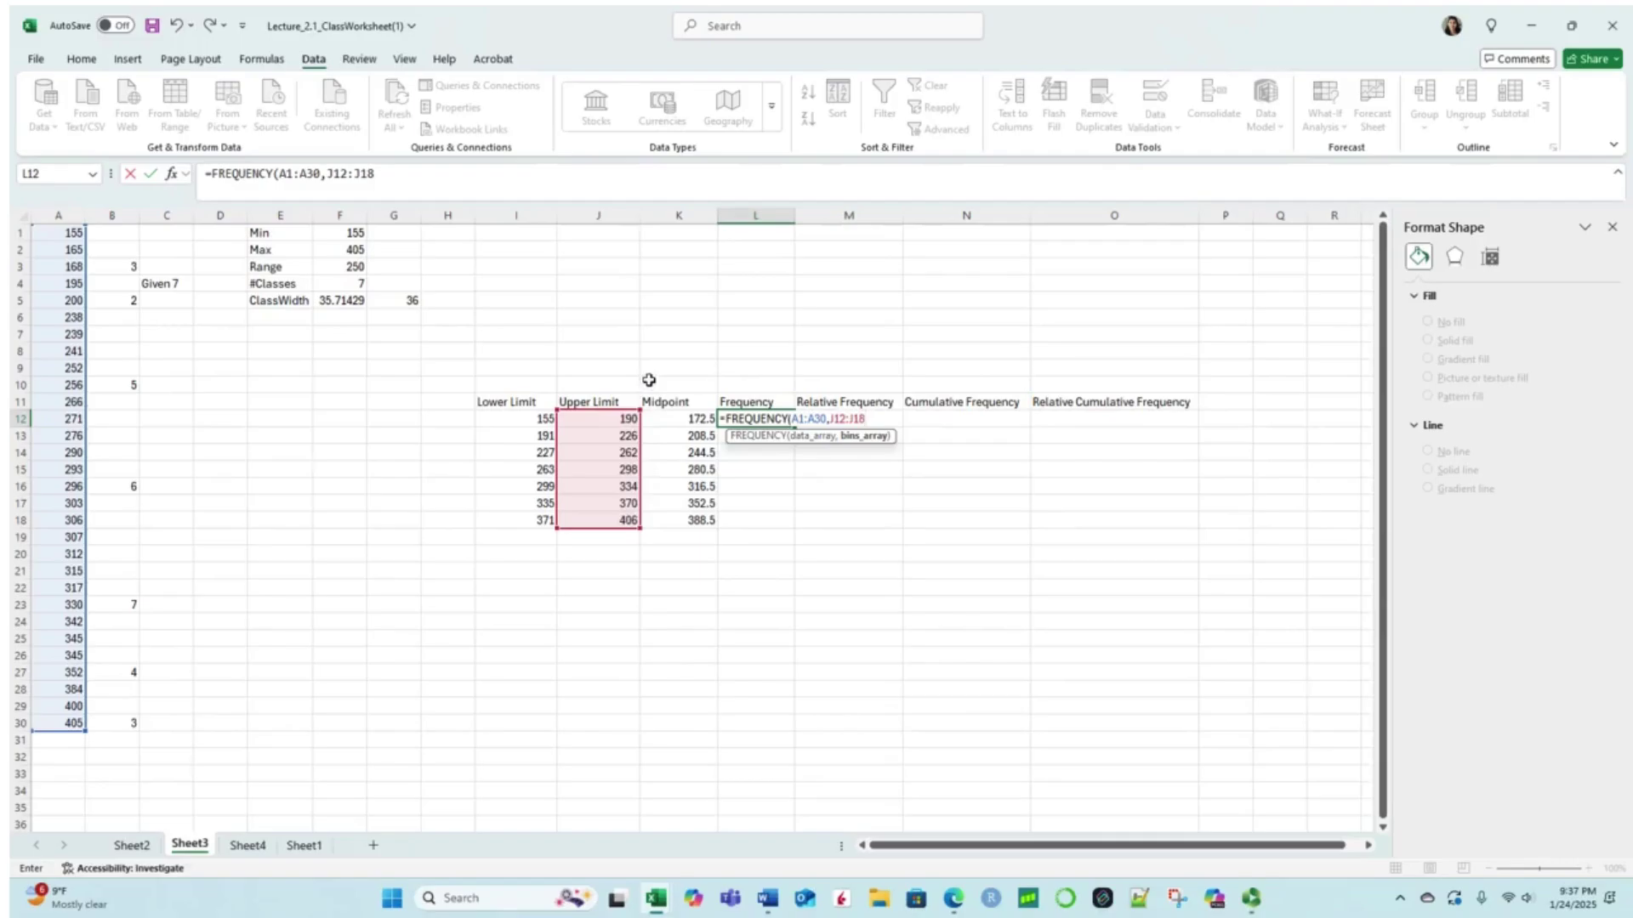
{"action": "key", "text": "Return"}
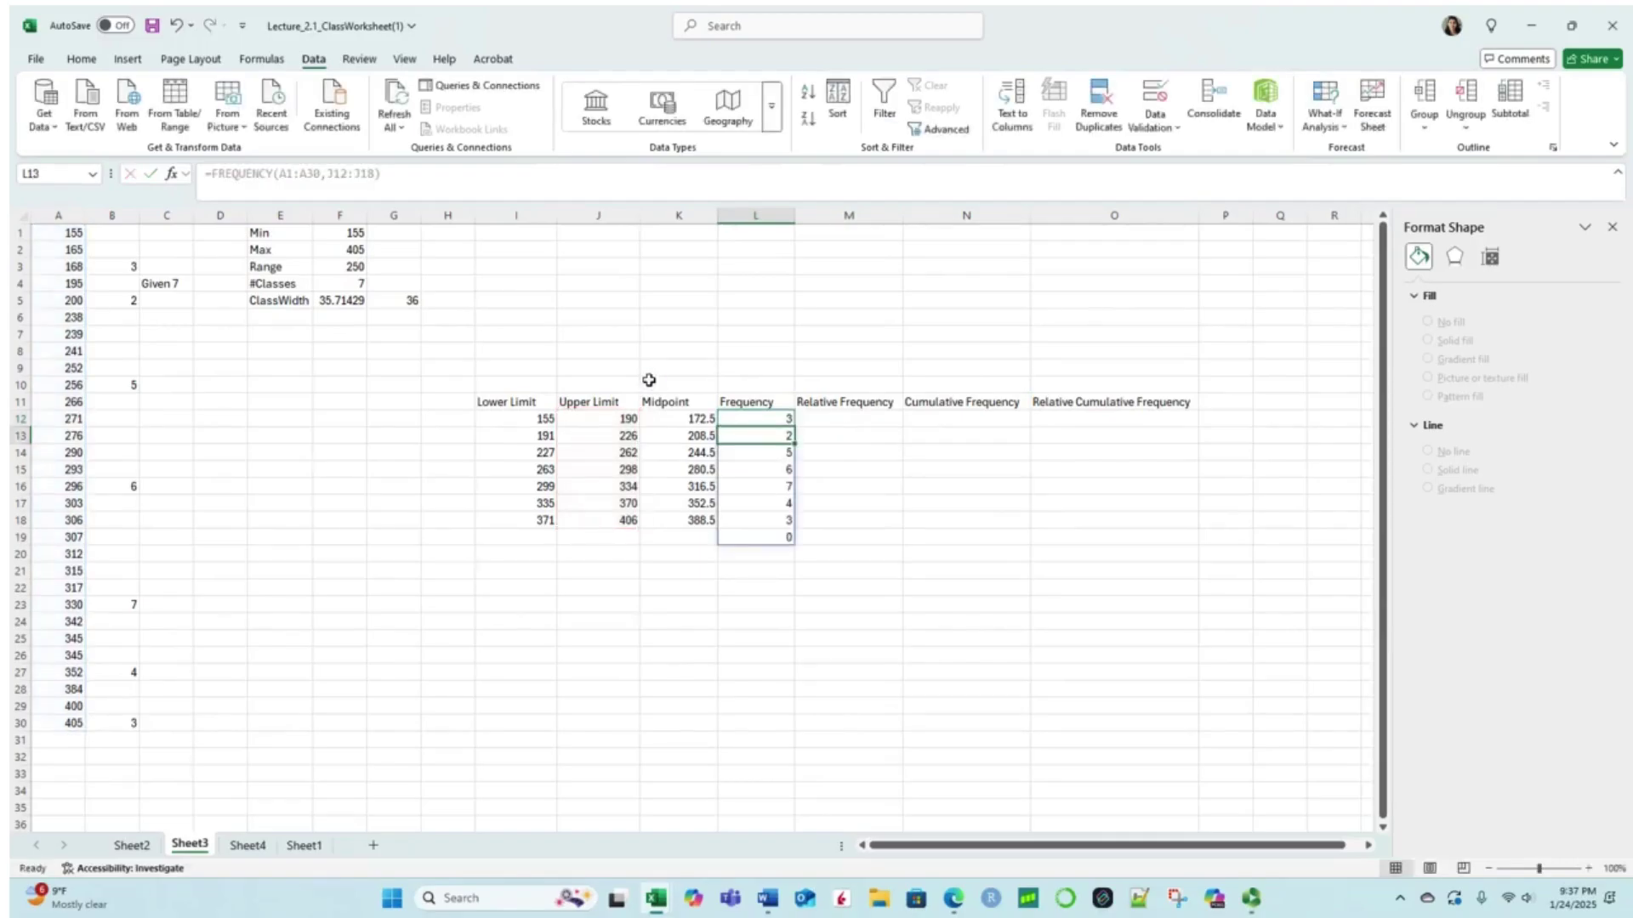
{"action": "left_click", "coordinate": [767, 620]}
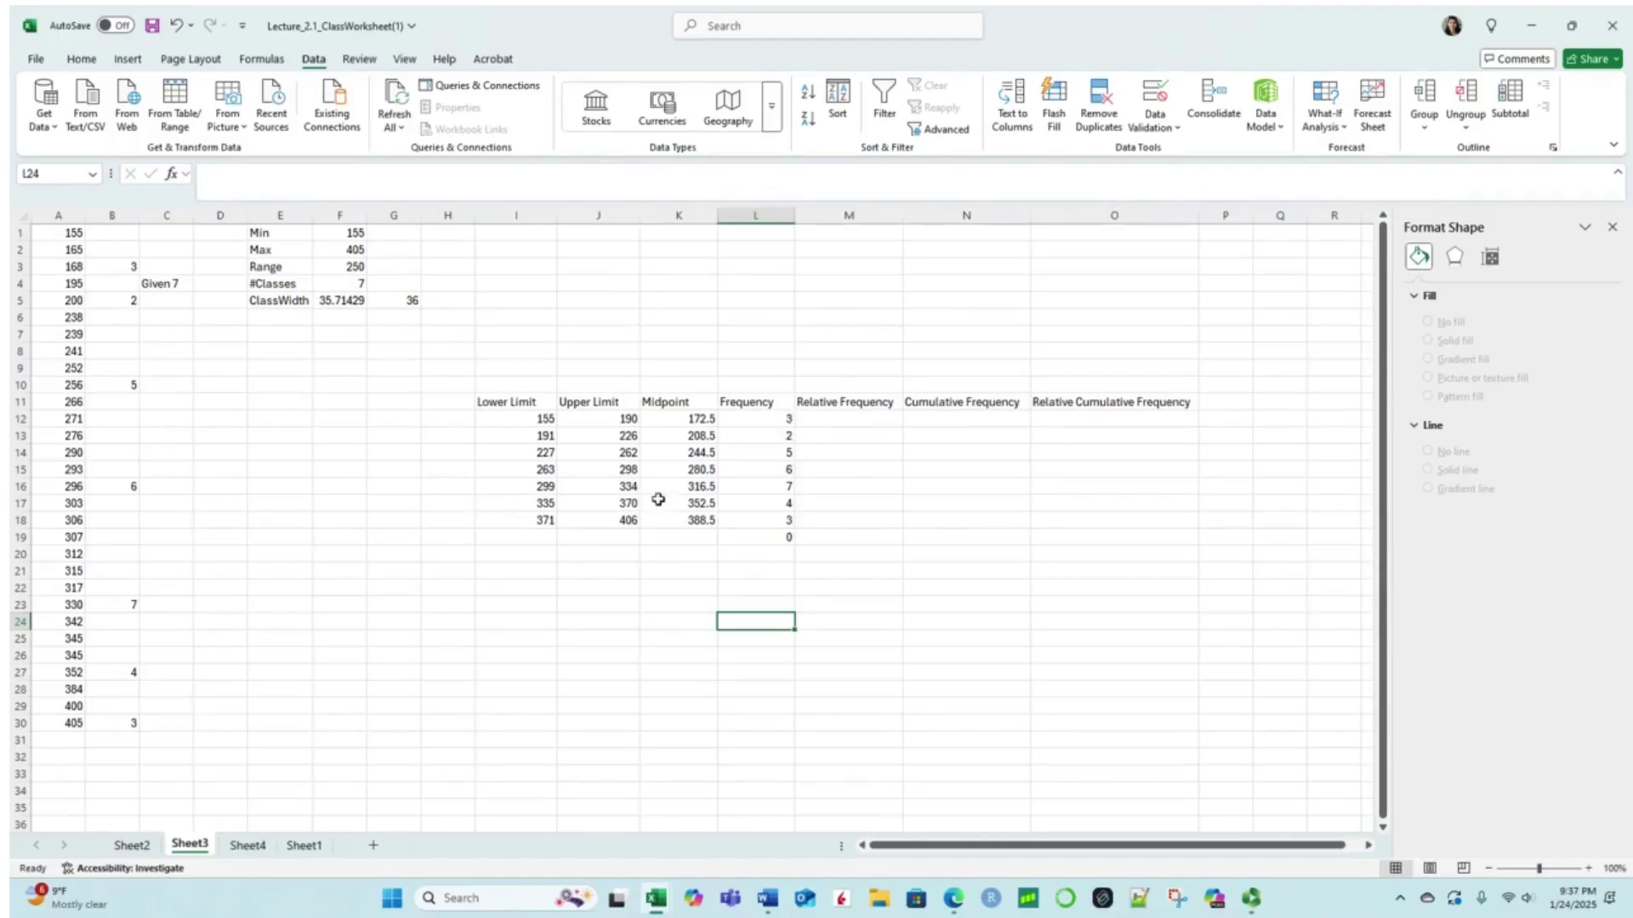
Step: Total the class frequencies in L12:L19 with AutoSum, placing the sum in L20
{"action": "left_click", "coordinate": [837, 416]}
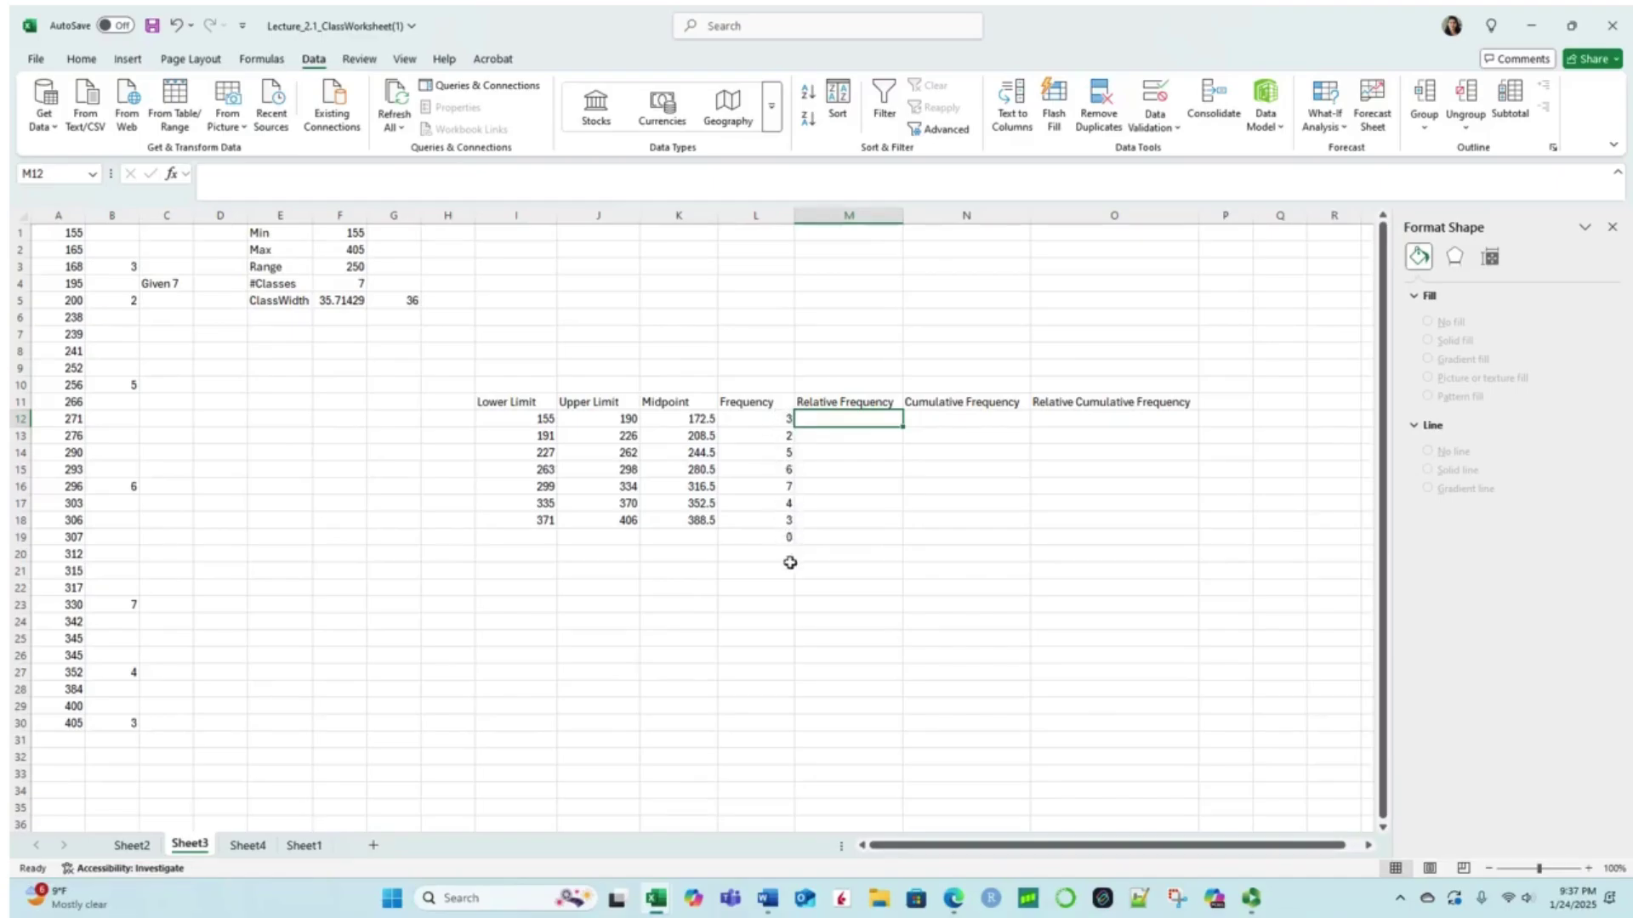
{"action": "left_click", "coordinate": [781, 419]}
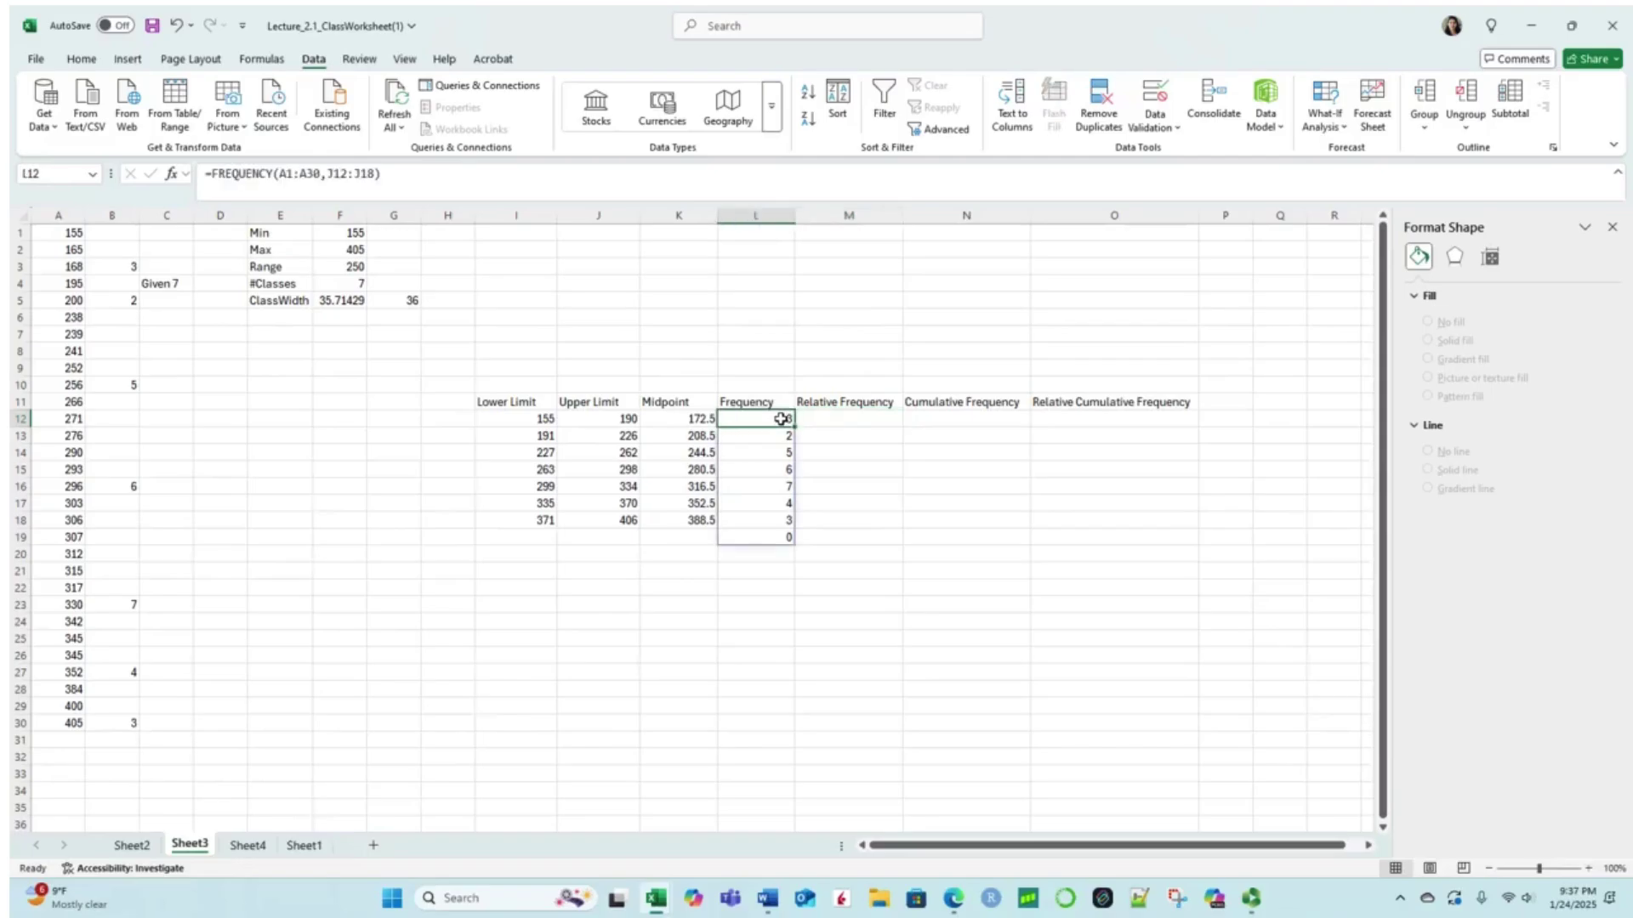
{"action": "double_click", "coordinate": [783, 416]}
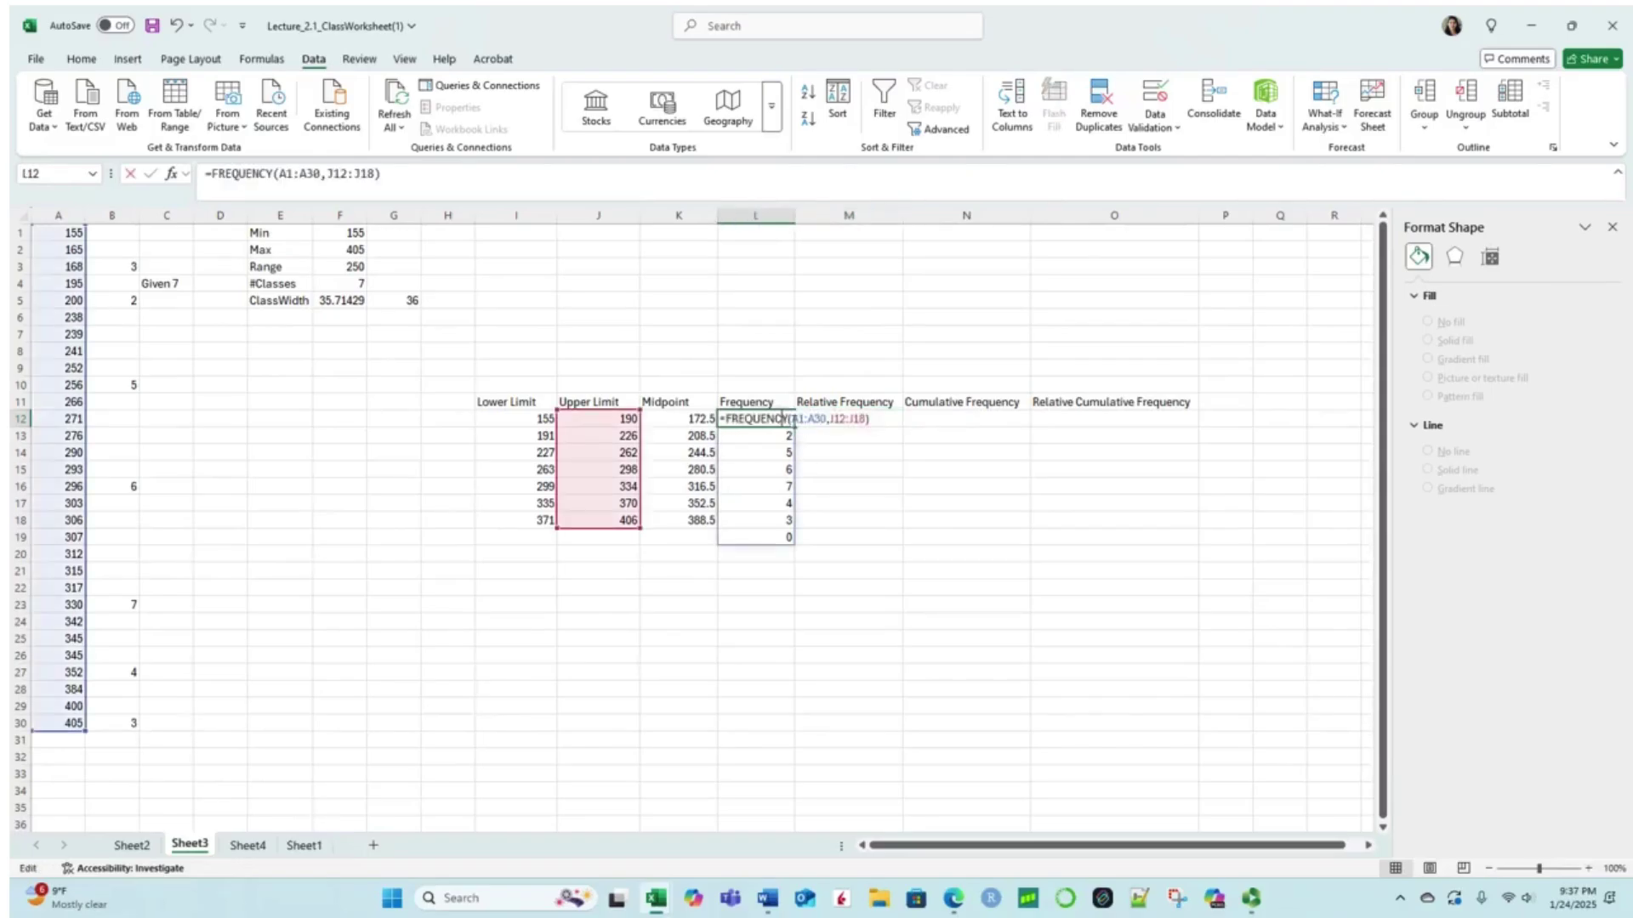
{"action": "left_click", "coordinate": [818, 485]}
{"action": "left_click_drag", "start_coordinate": [782, 418], "coordinate": [783, 547]}
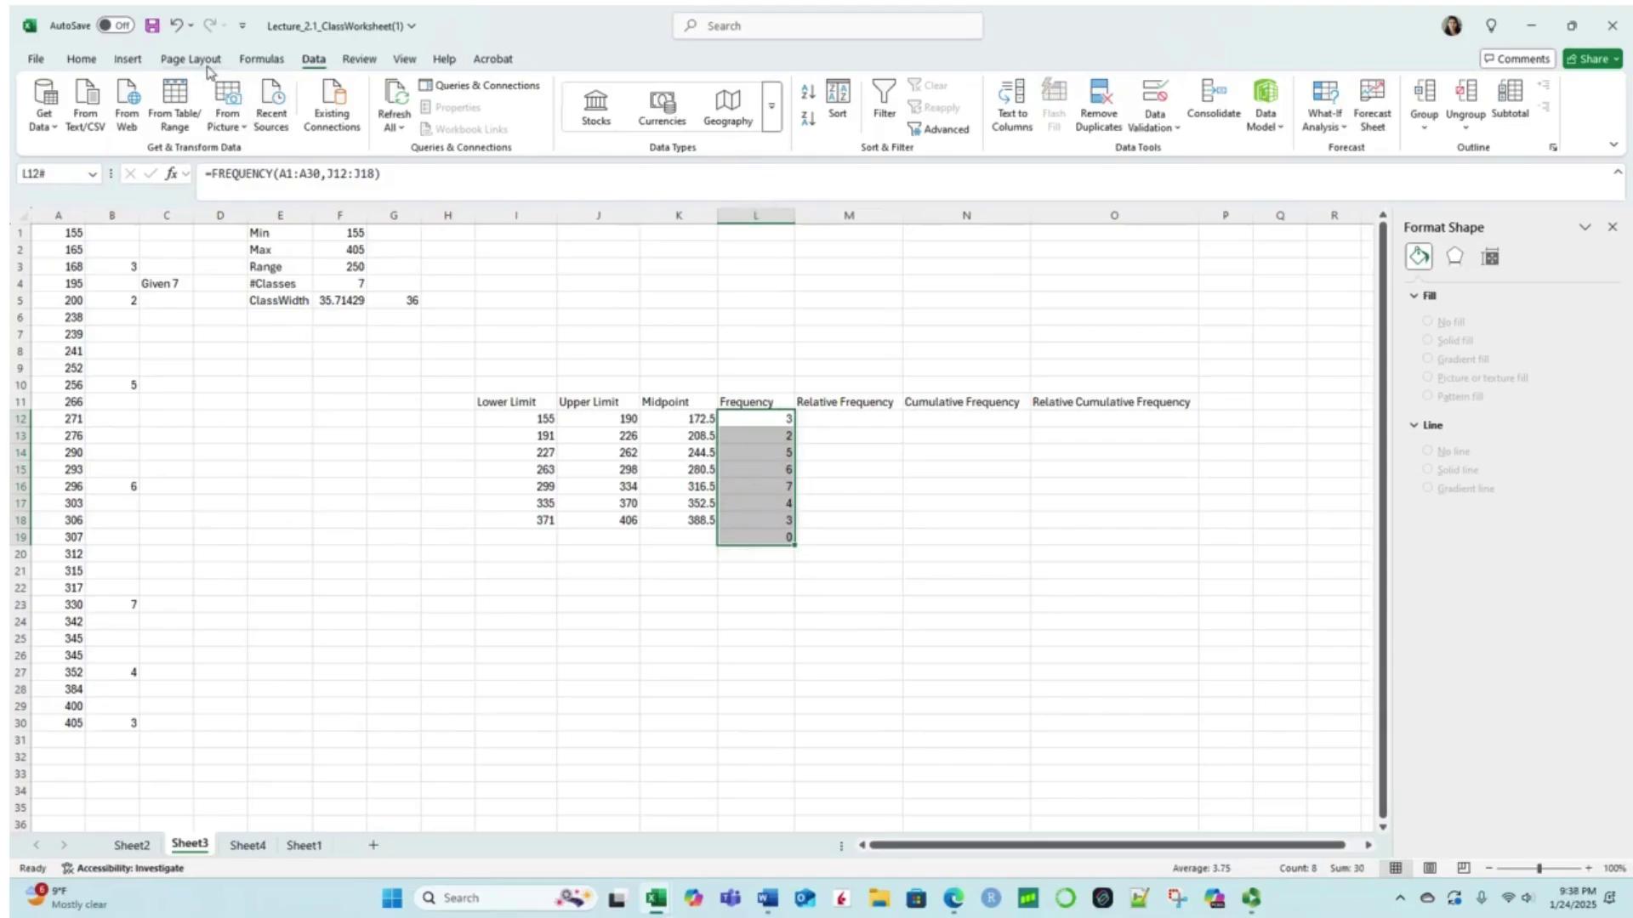
{"action": "double_click", "coordinate": [313, 63]}
{"action": "left_click", "coordinate": [312, 63]}
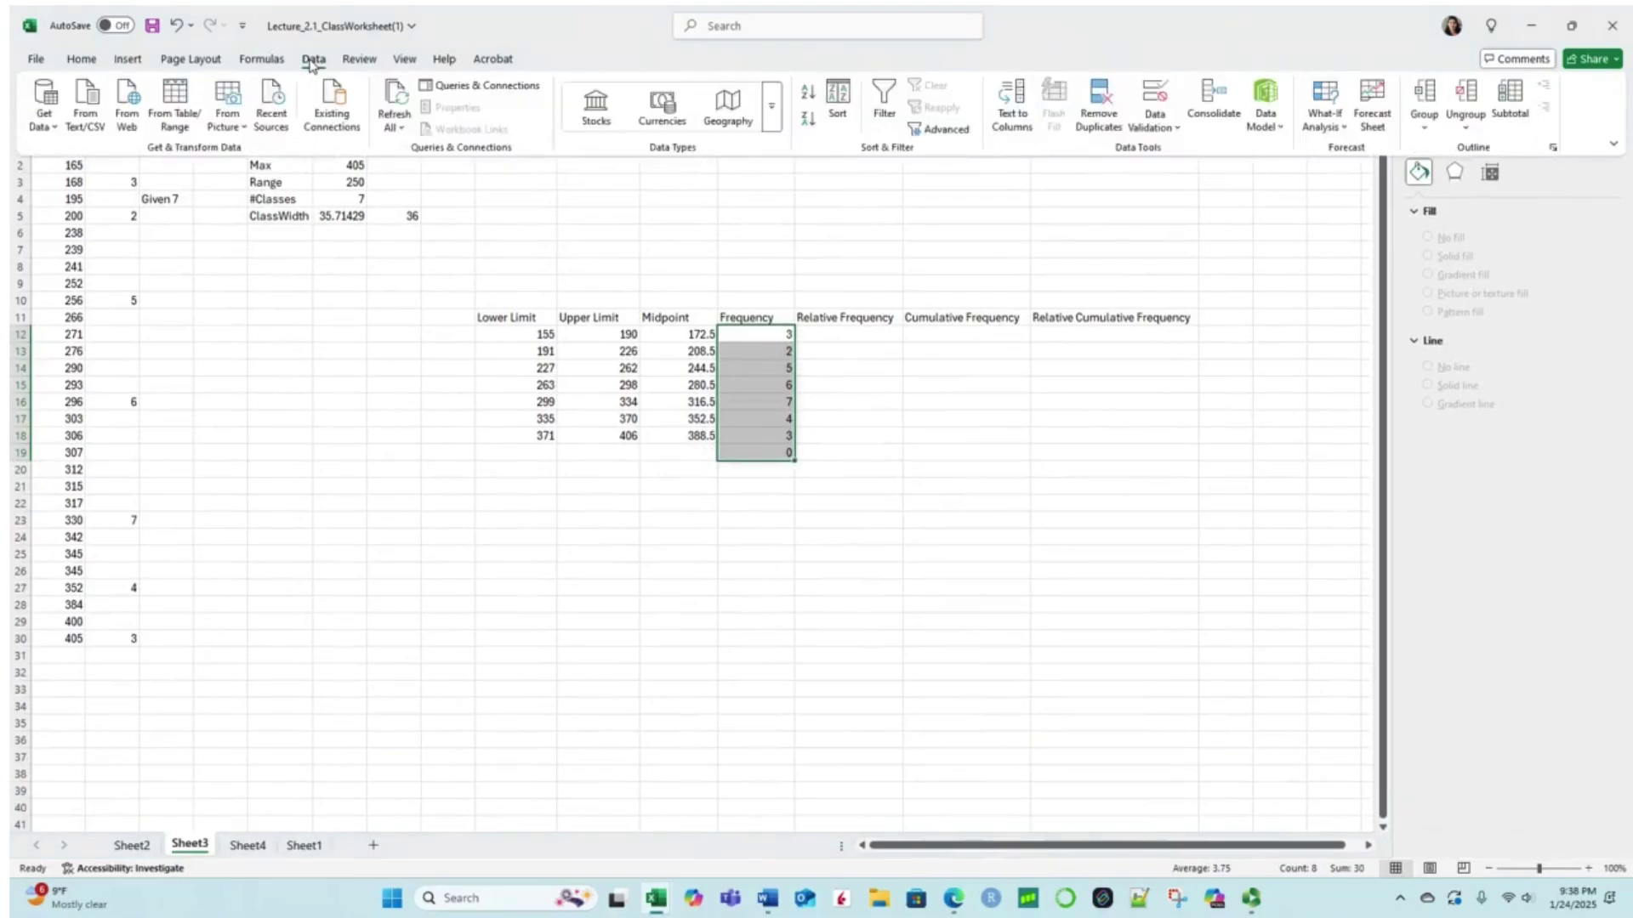
{"action": "left_click", "coordinate": [126, 62]}
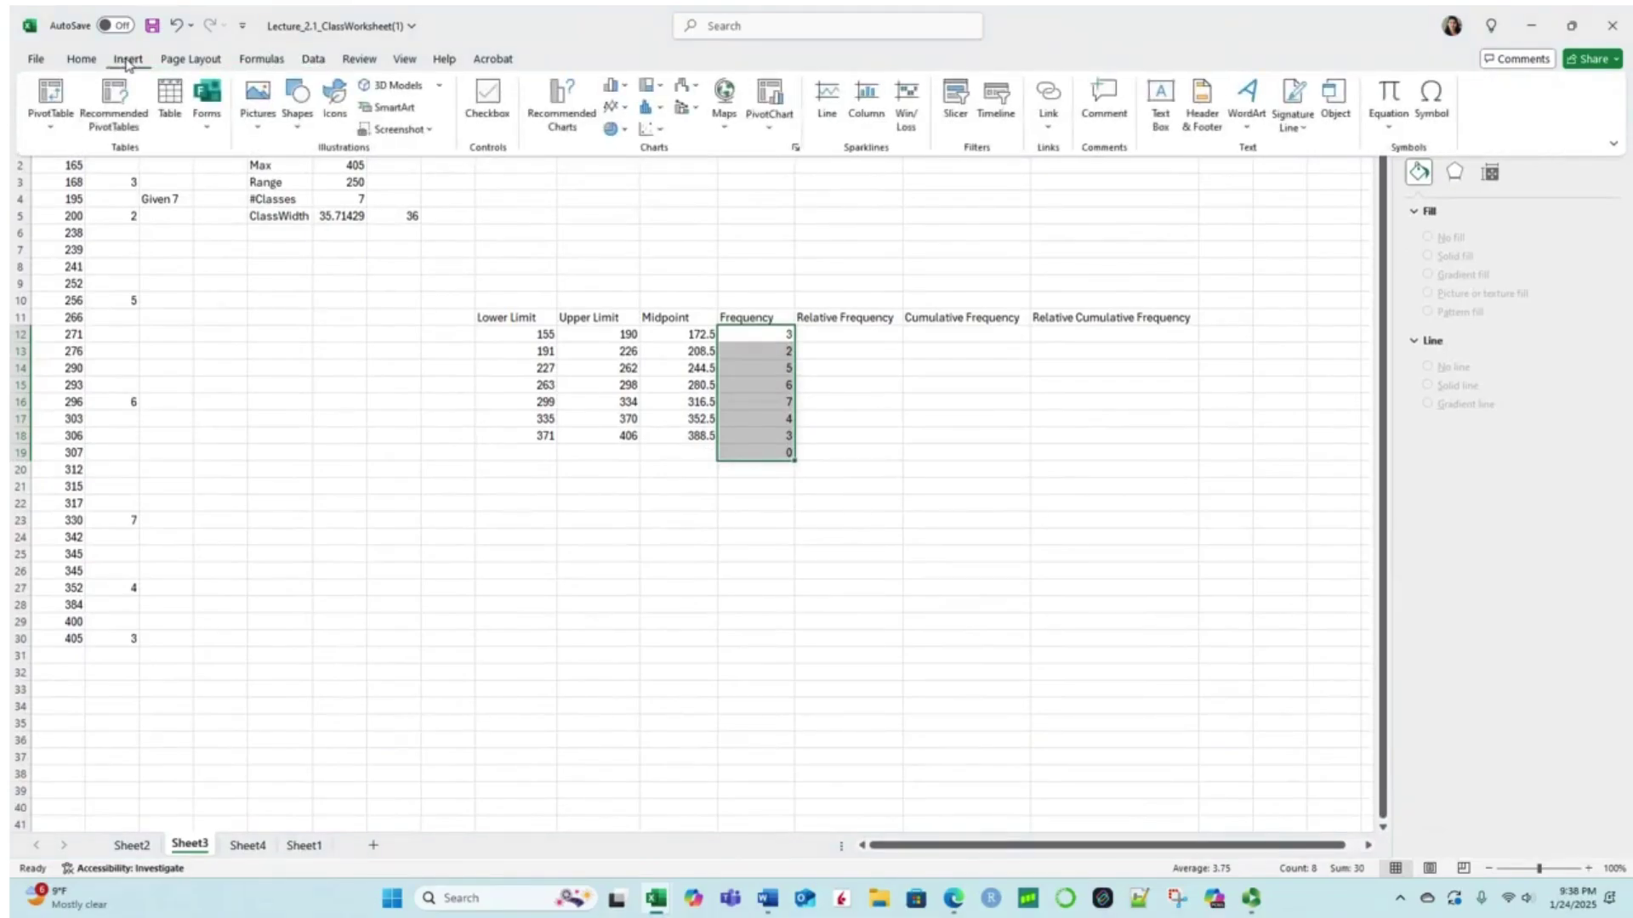
{"action": "left_click", "coordinate": [88, 62]}
{"action": "left_click", "coordinate": [247, 63]}
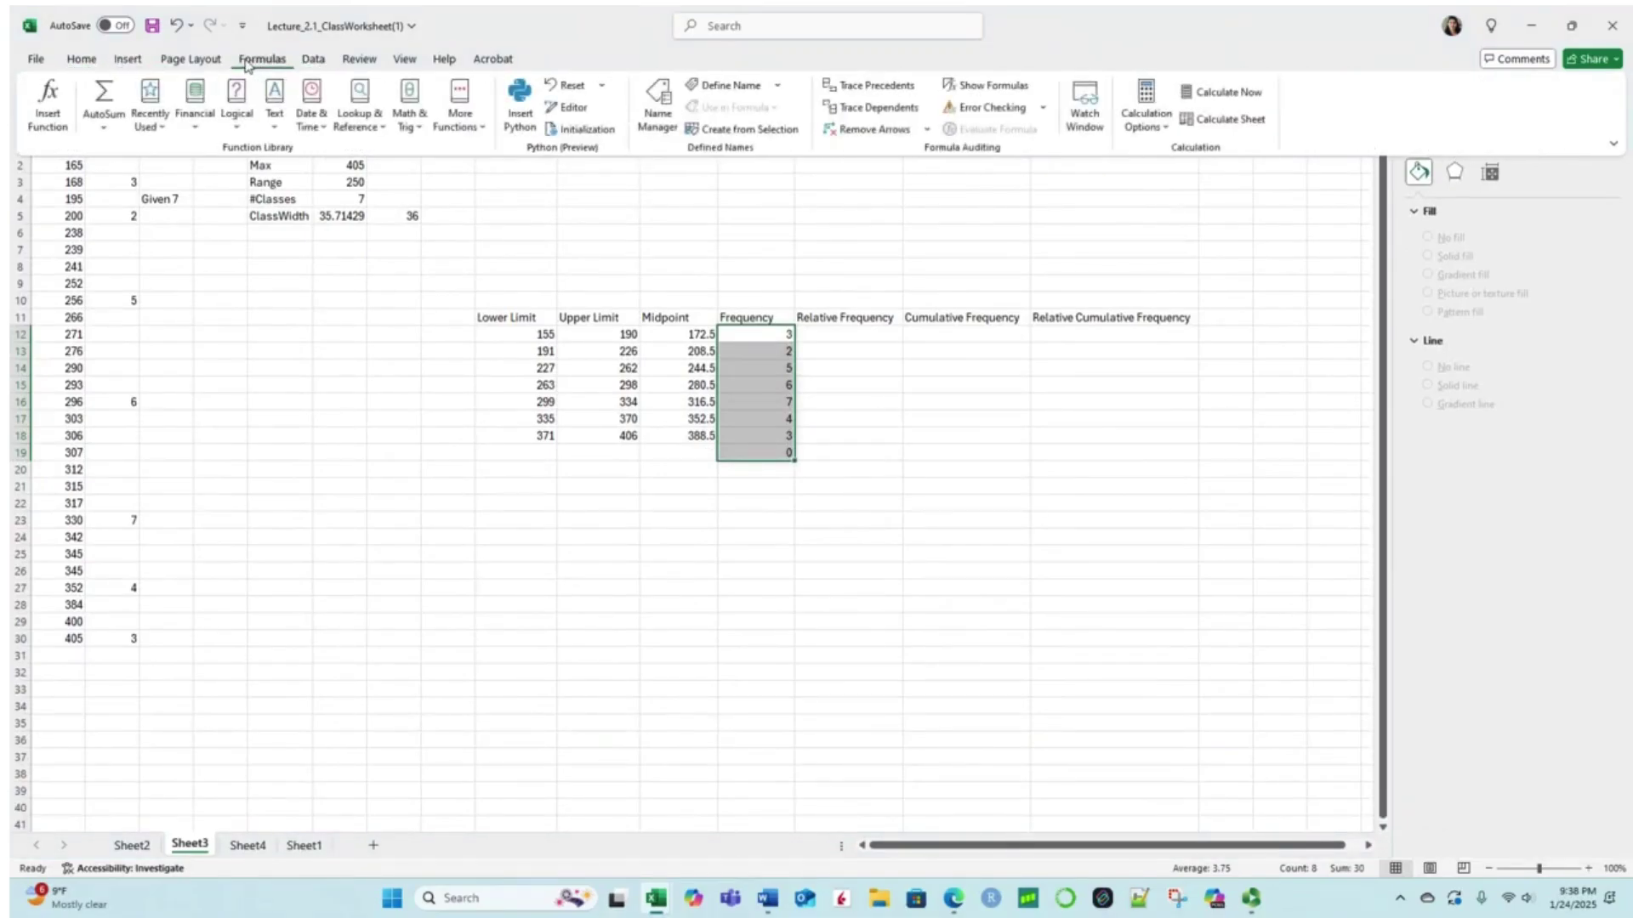
{"action": "left_click", "coordinate": [104, 96]}
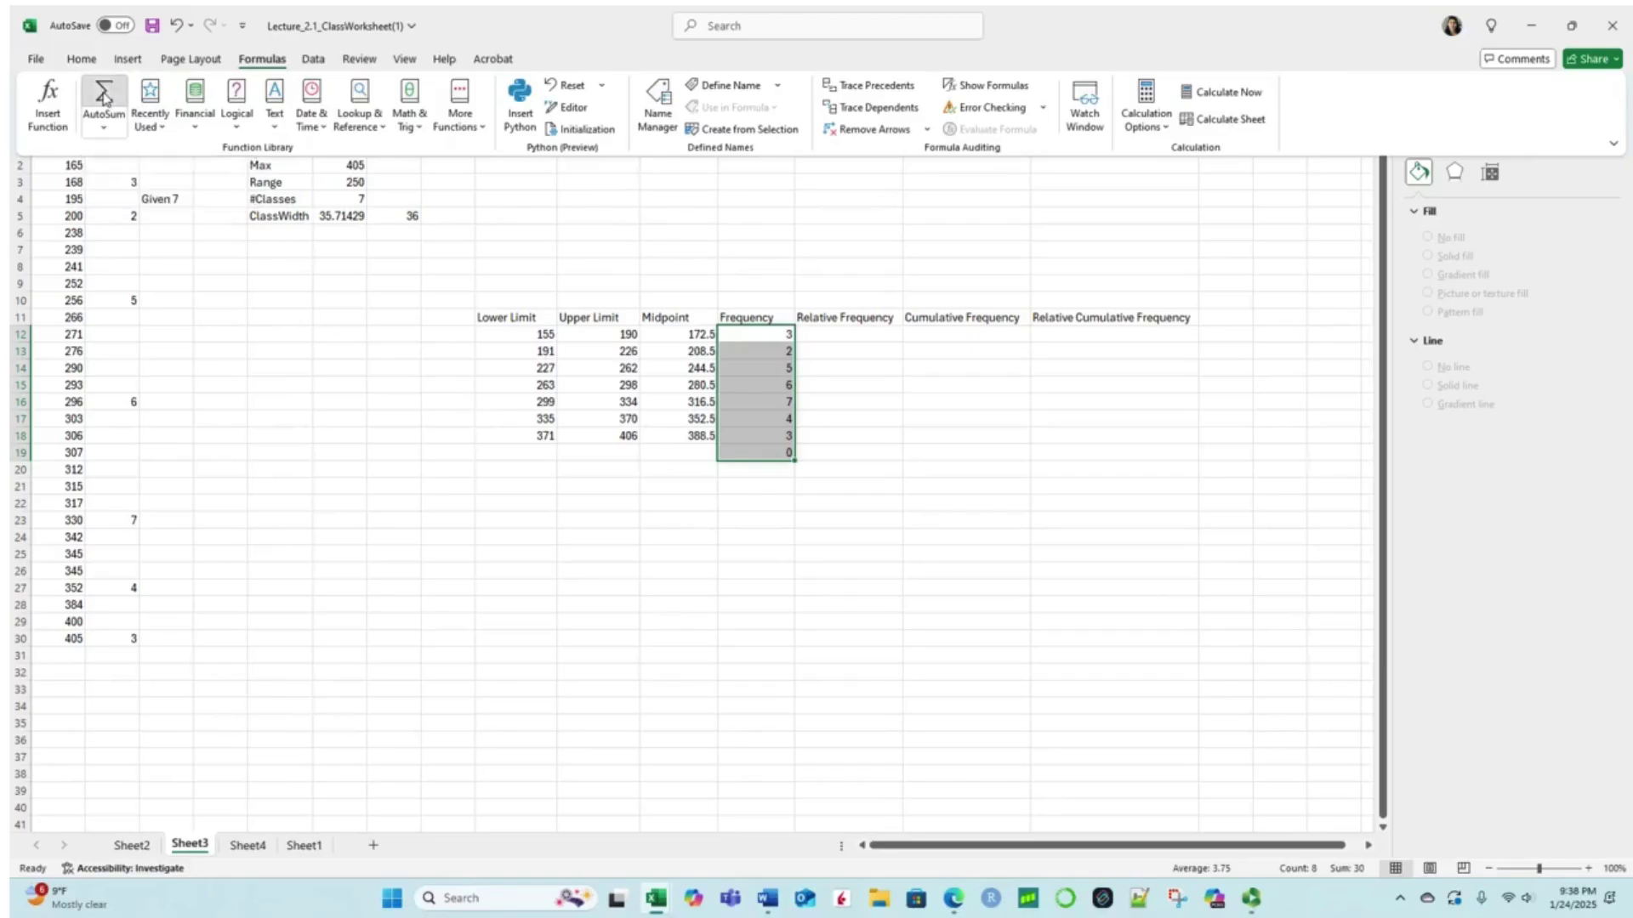
{"action": "left_click", "coordinate": [777, 485]}
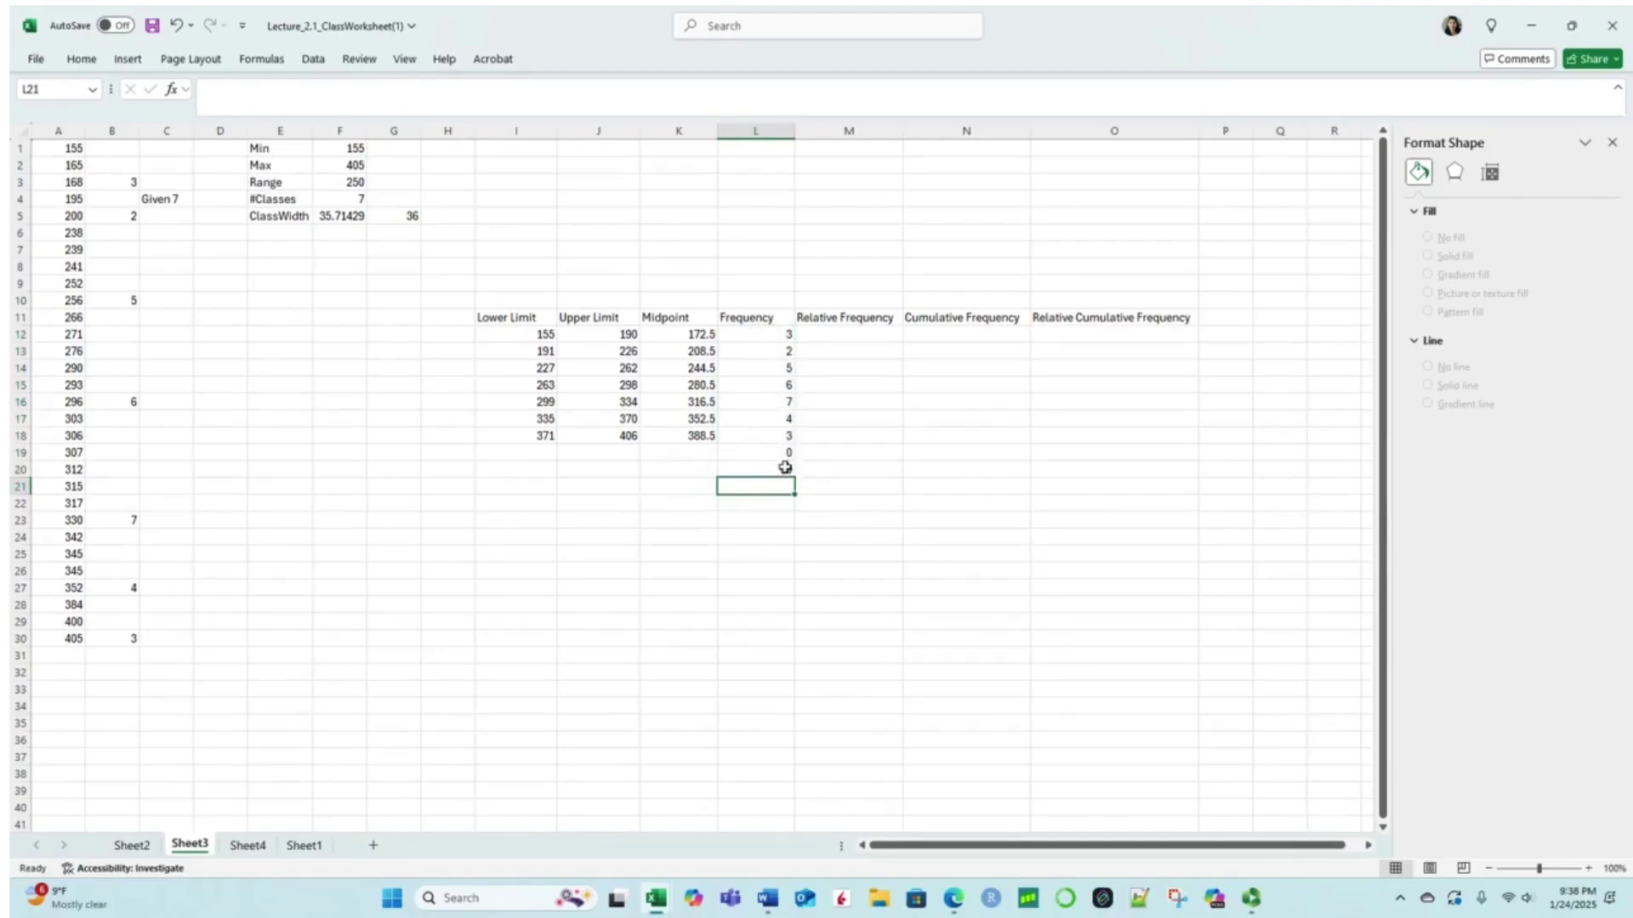
Step: Calculate the first class's relative frequency in M12 with the formula =L12/L20
{"action": "left_click", "coordinate": [837, 335]}
{"action": "double_click", "coordinate": [837, 335]}
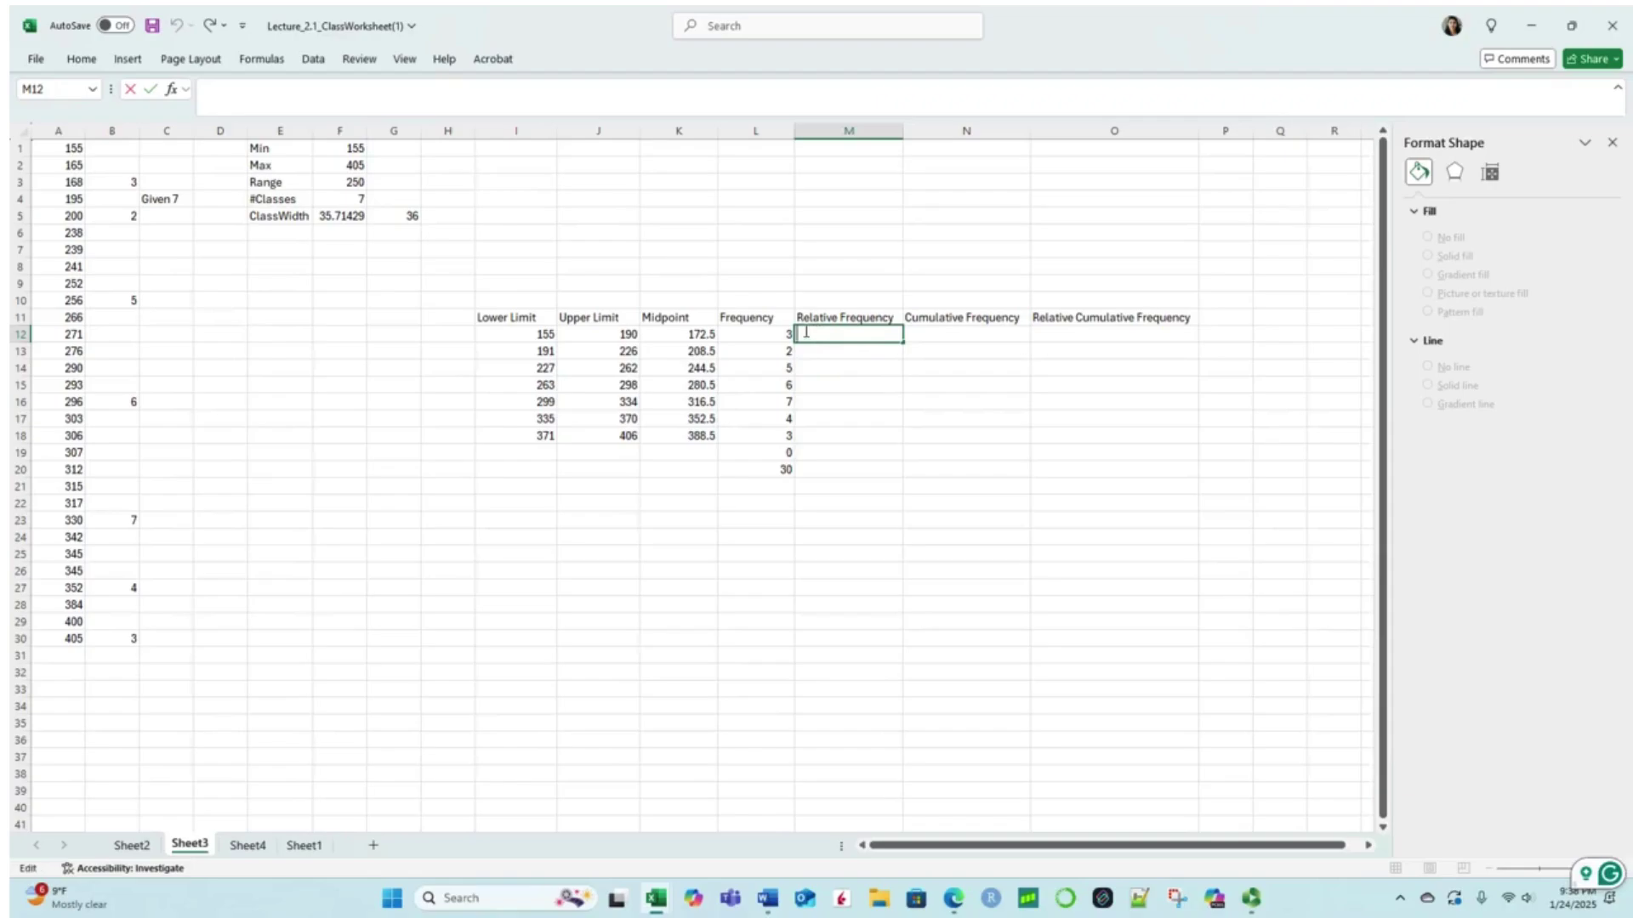
{"action": "type", "text": "="}
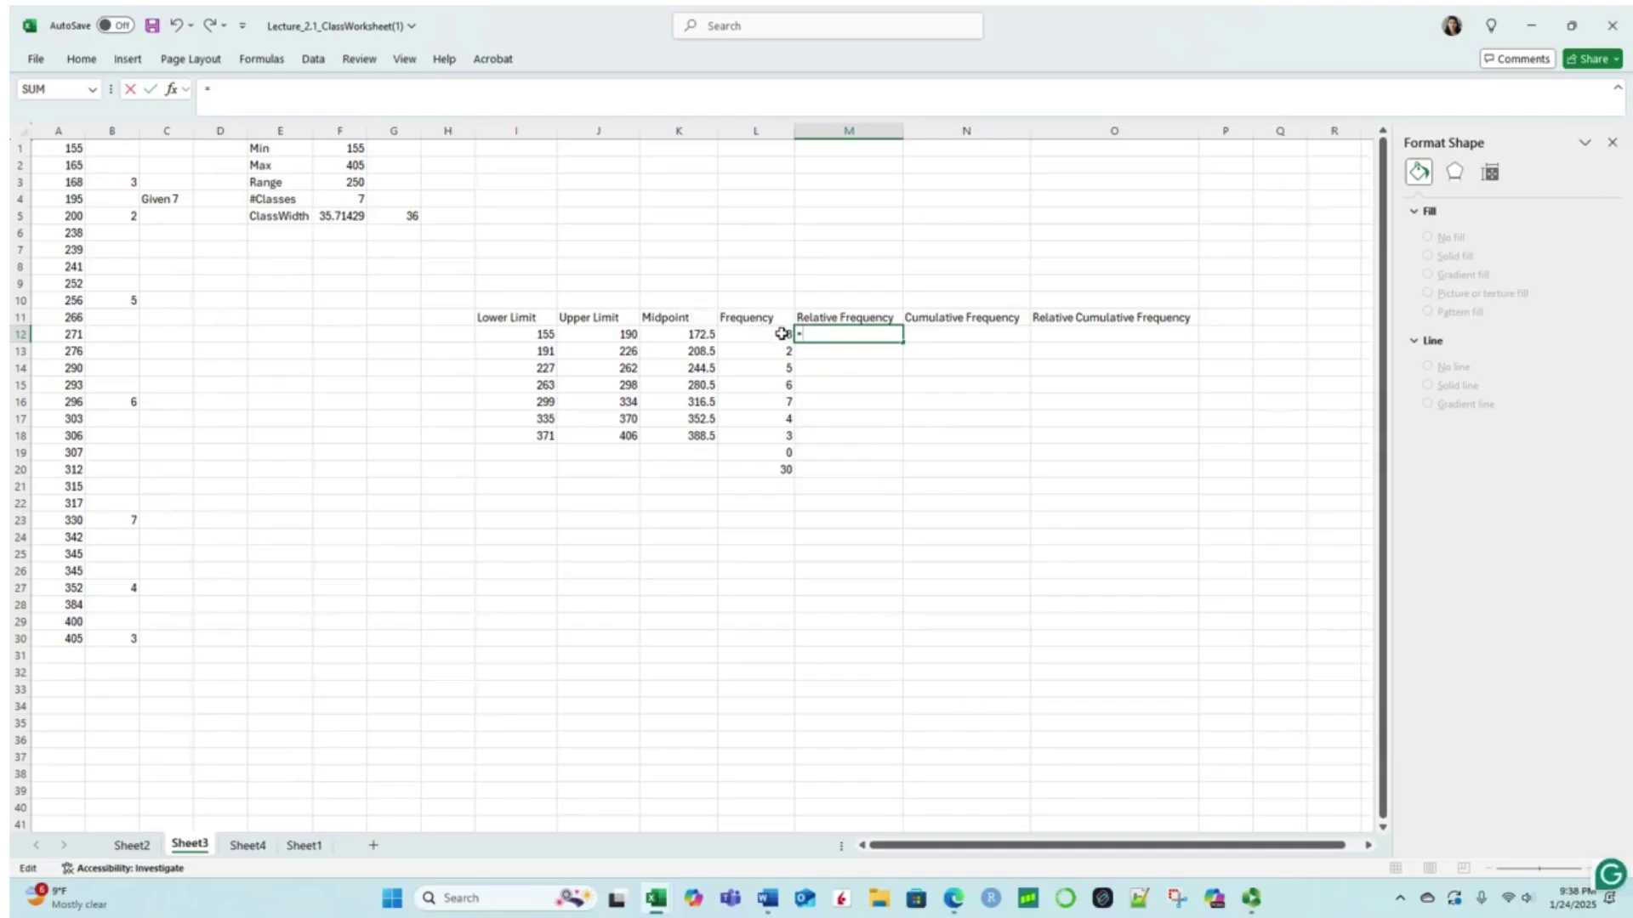
{"action": "left_click", "coordinate": [781, 334]}
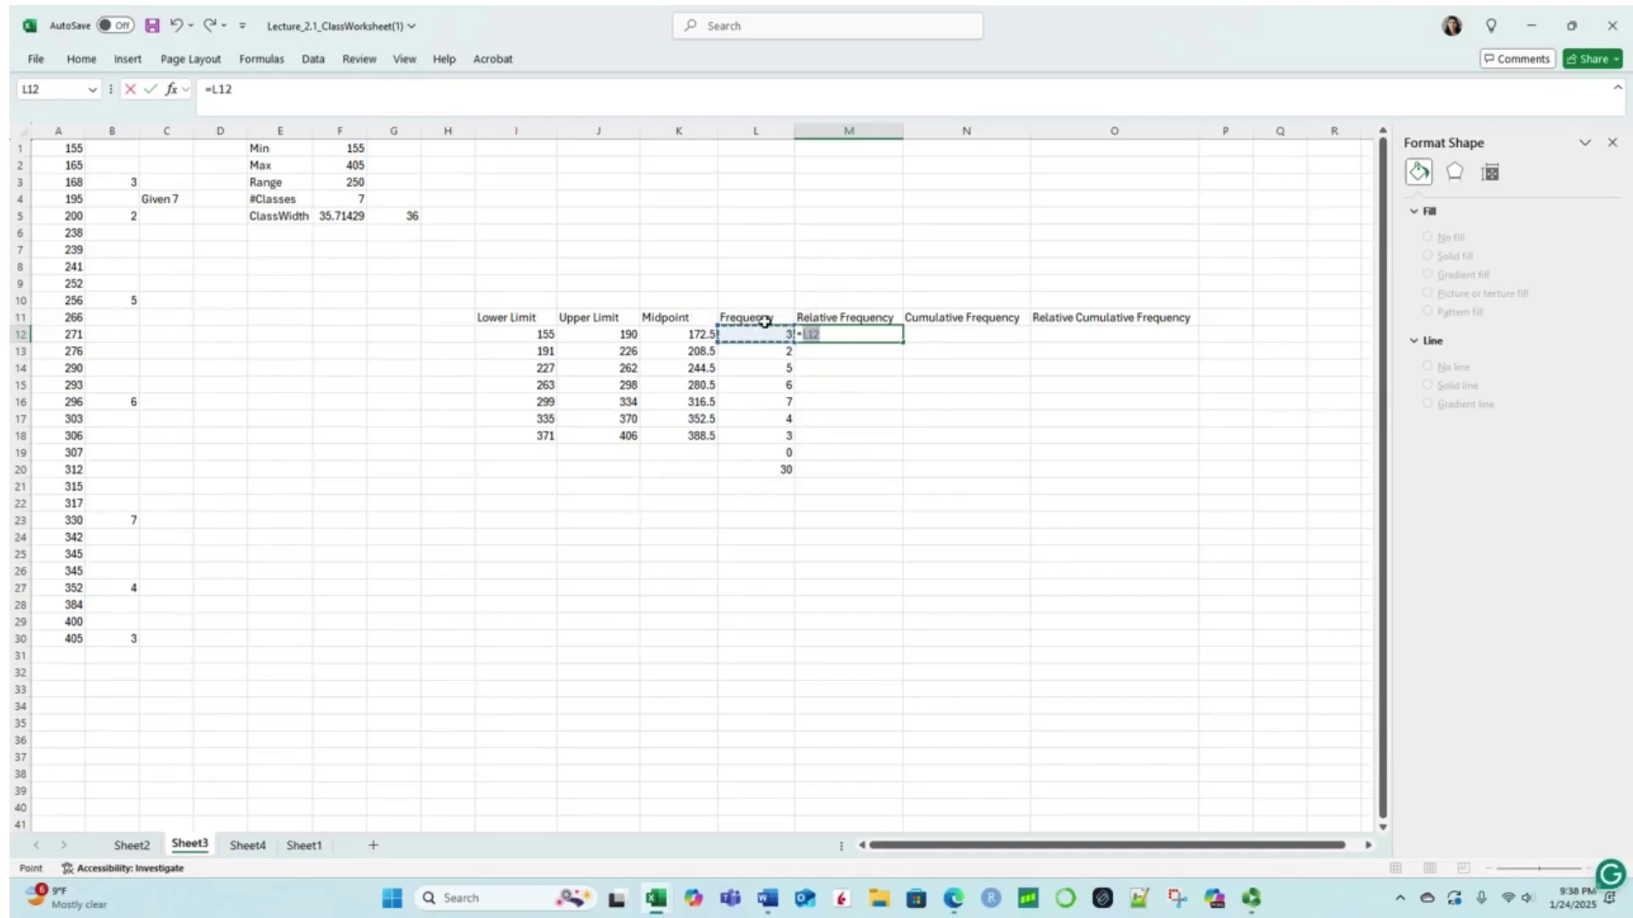
{"action": "type", "text": "/"}
{"action": "left_click", "coordinate": [780, 468]}
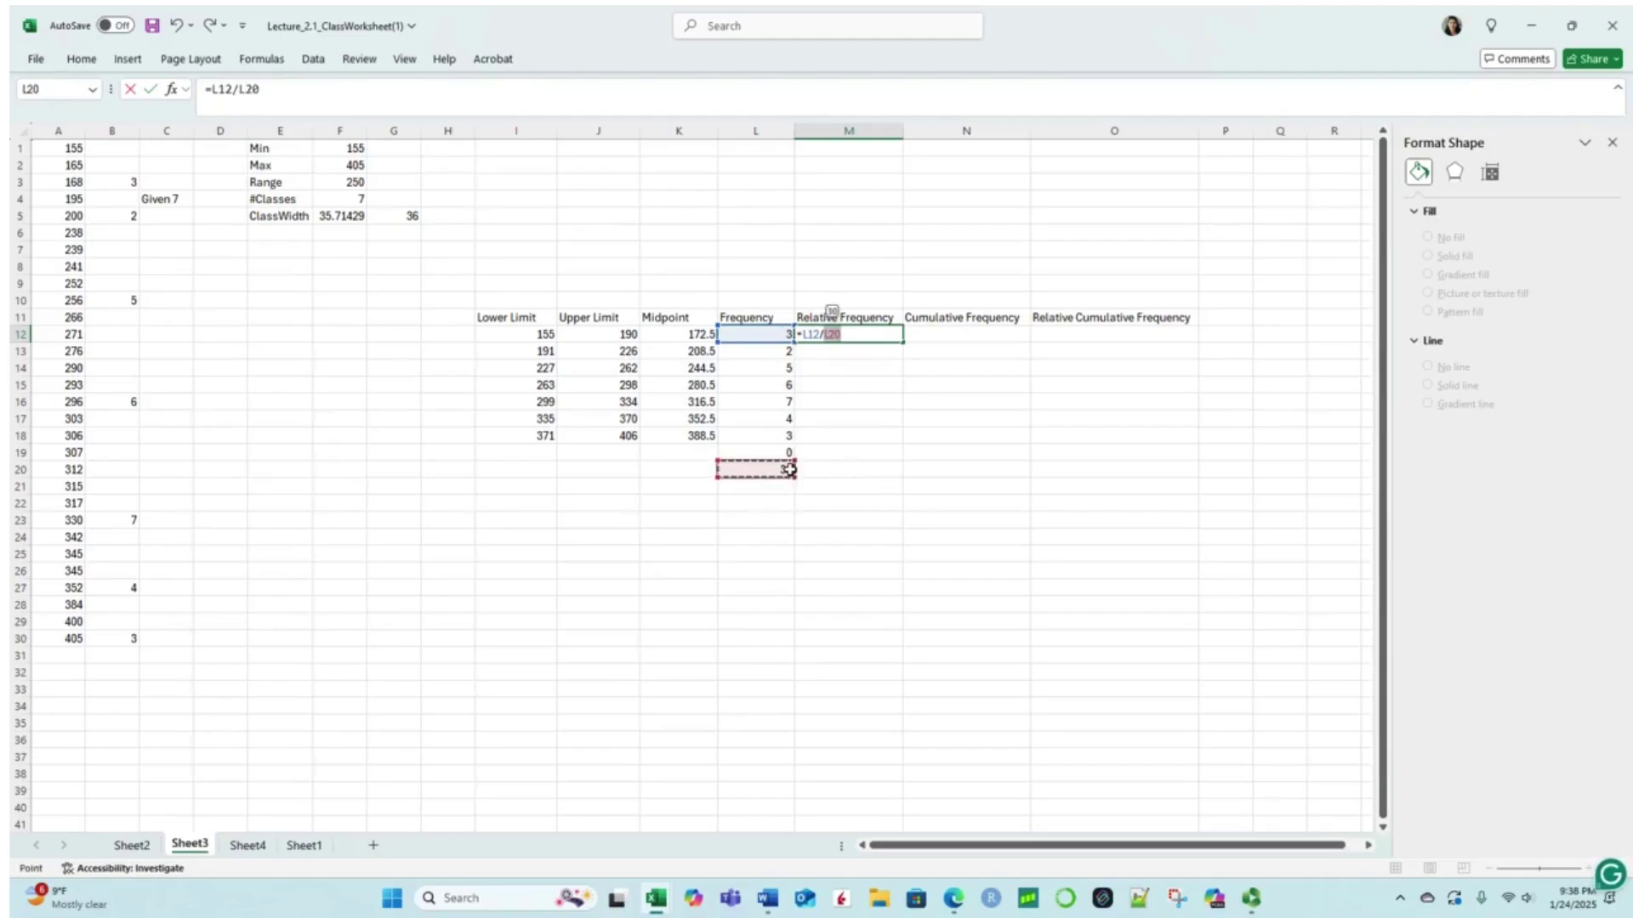
{"action": "key", "text": "Return"}
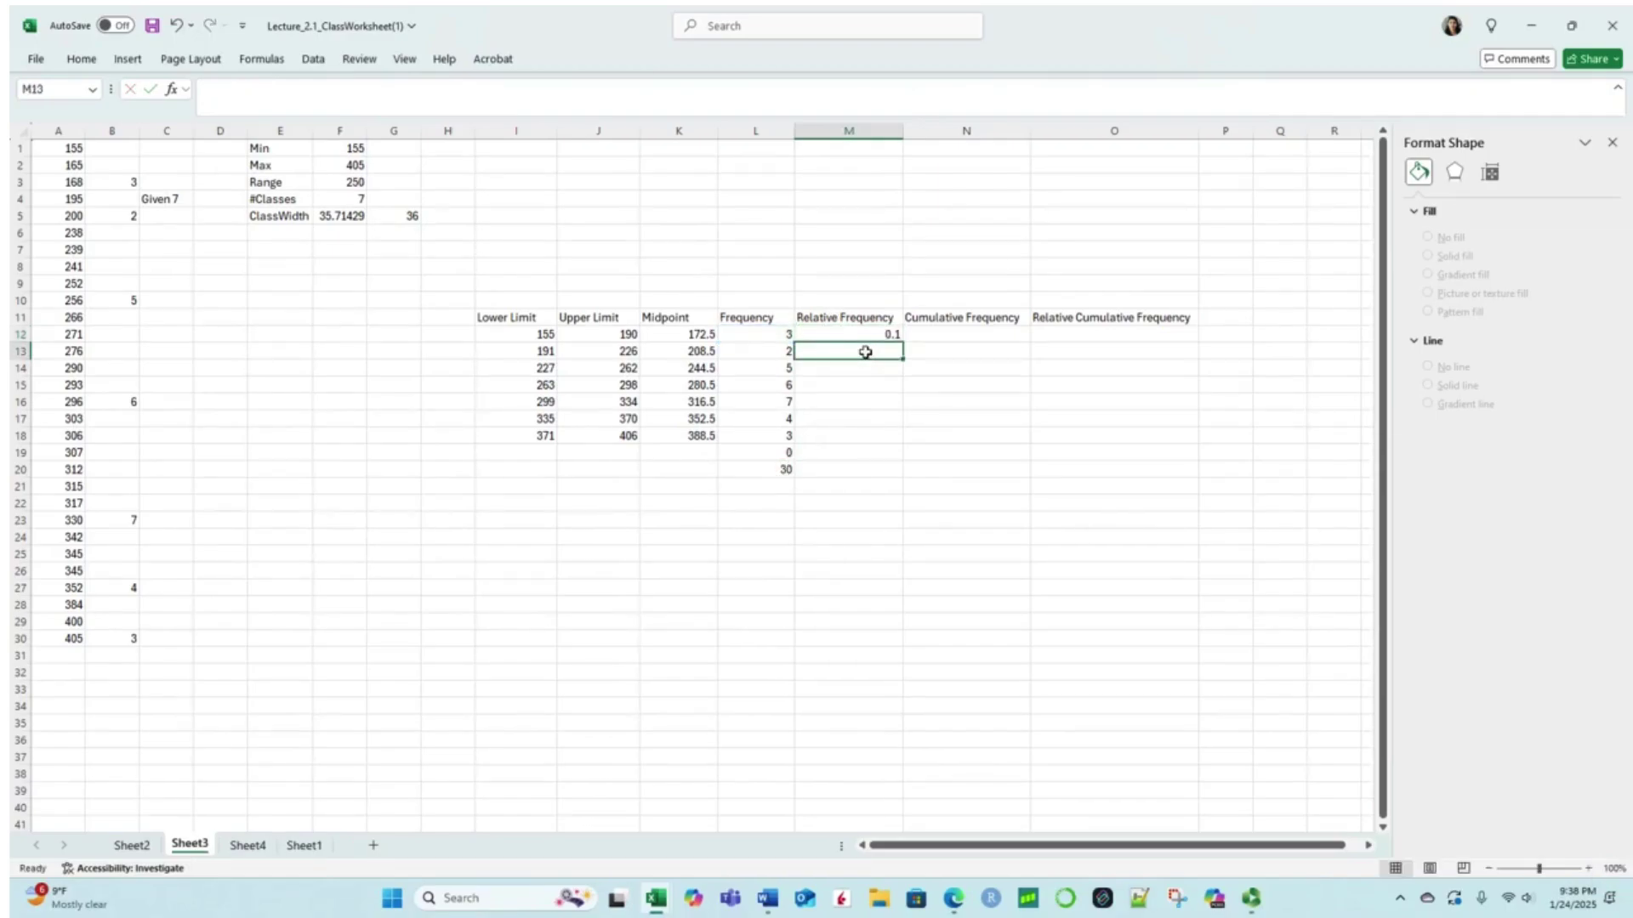
Step: Calculate the second class's relative frequency in M13 with the formula =L13/L20
{"action": "type", "text": "="}
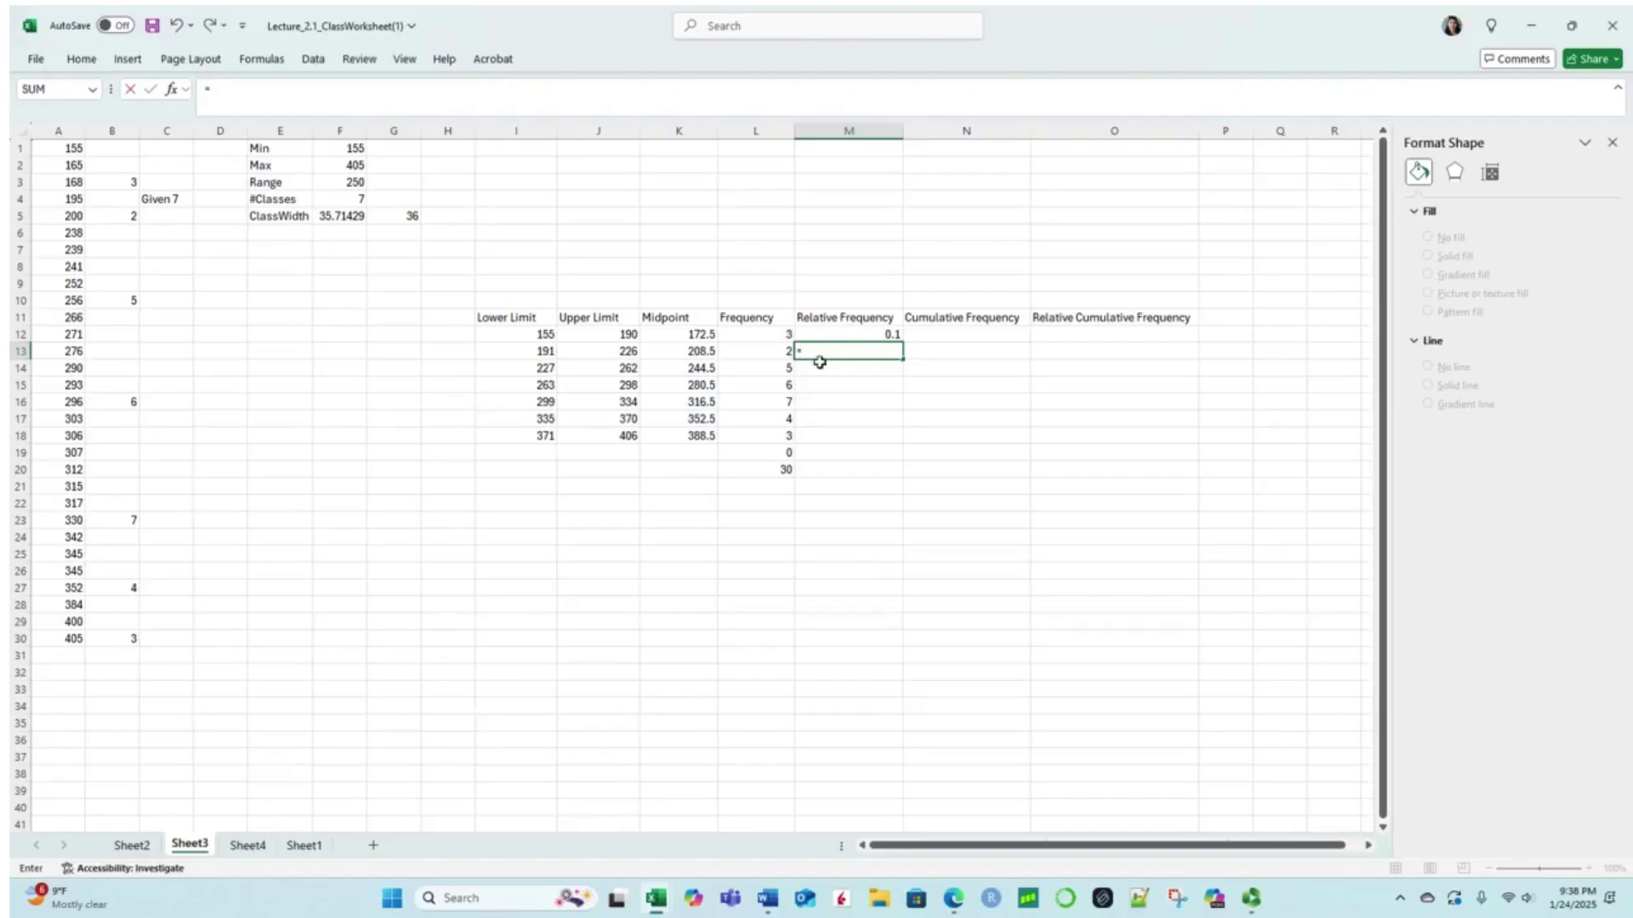
{"action": "left_click", "coordinate": [780, 353]}
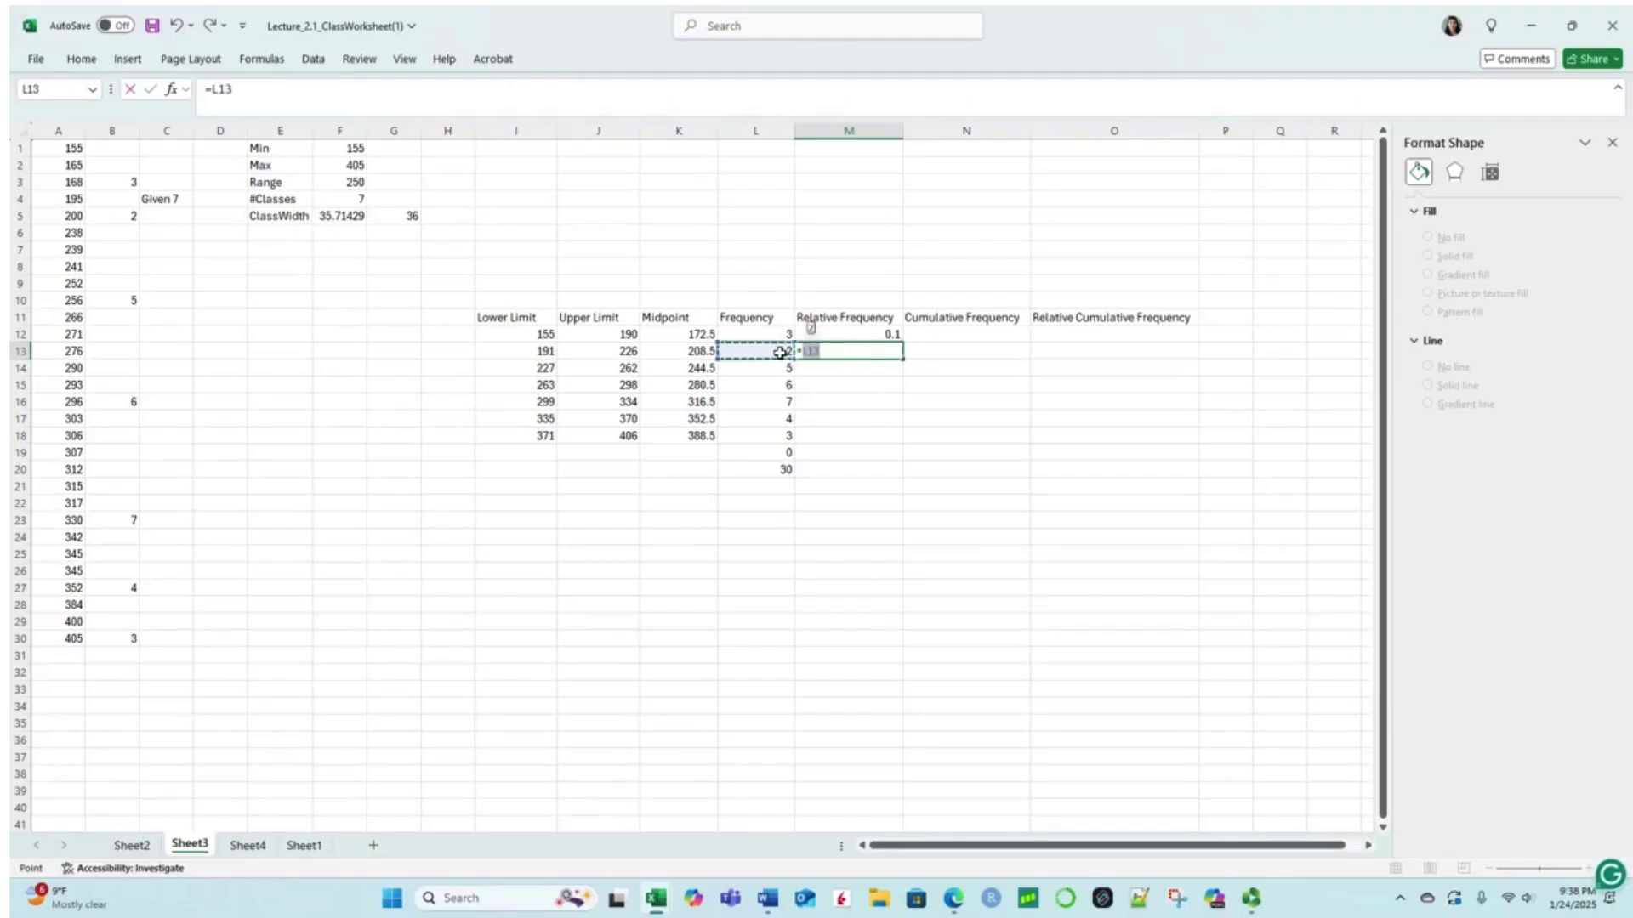
{"action": "type", "text": "/"}
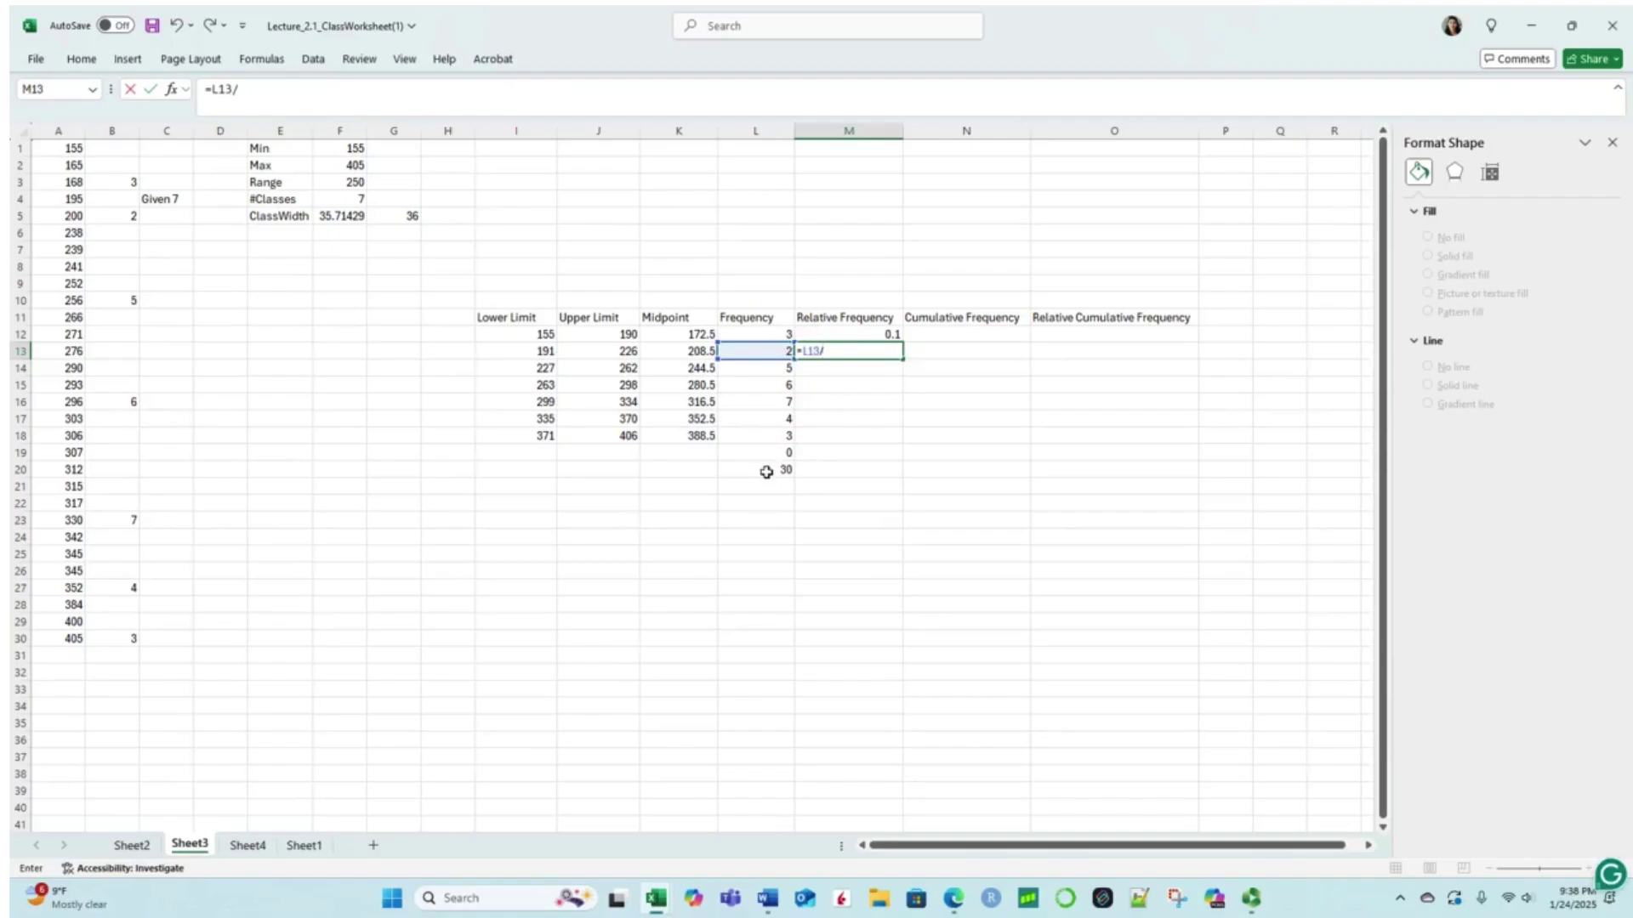
{"action": "left_click", "coordinate": [766, 472]}
{"action": "key", "text": "Return"}
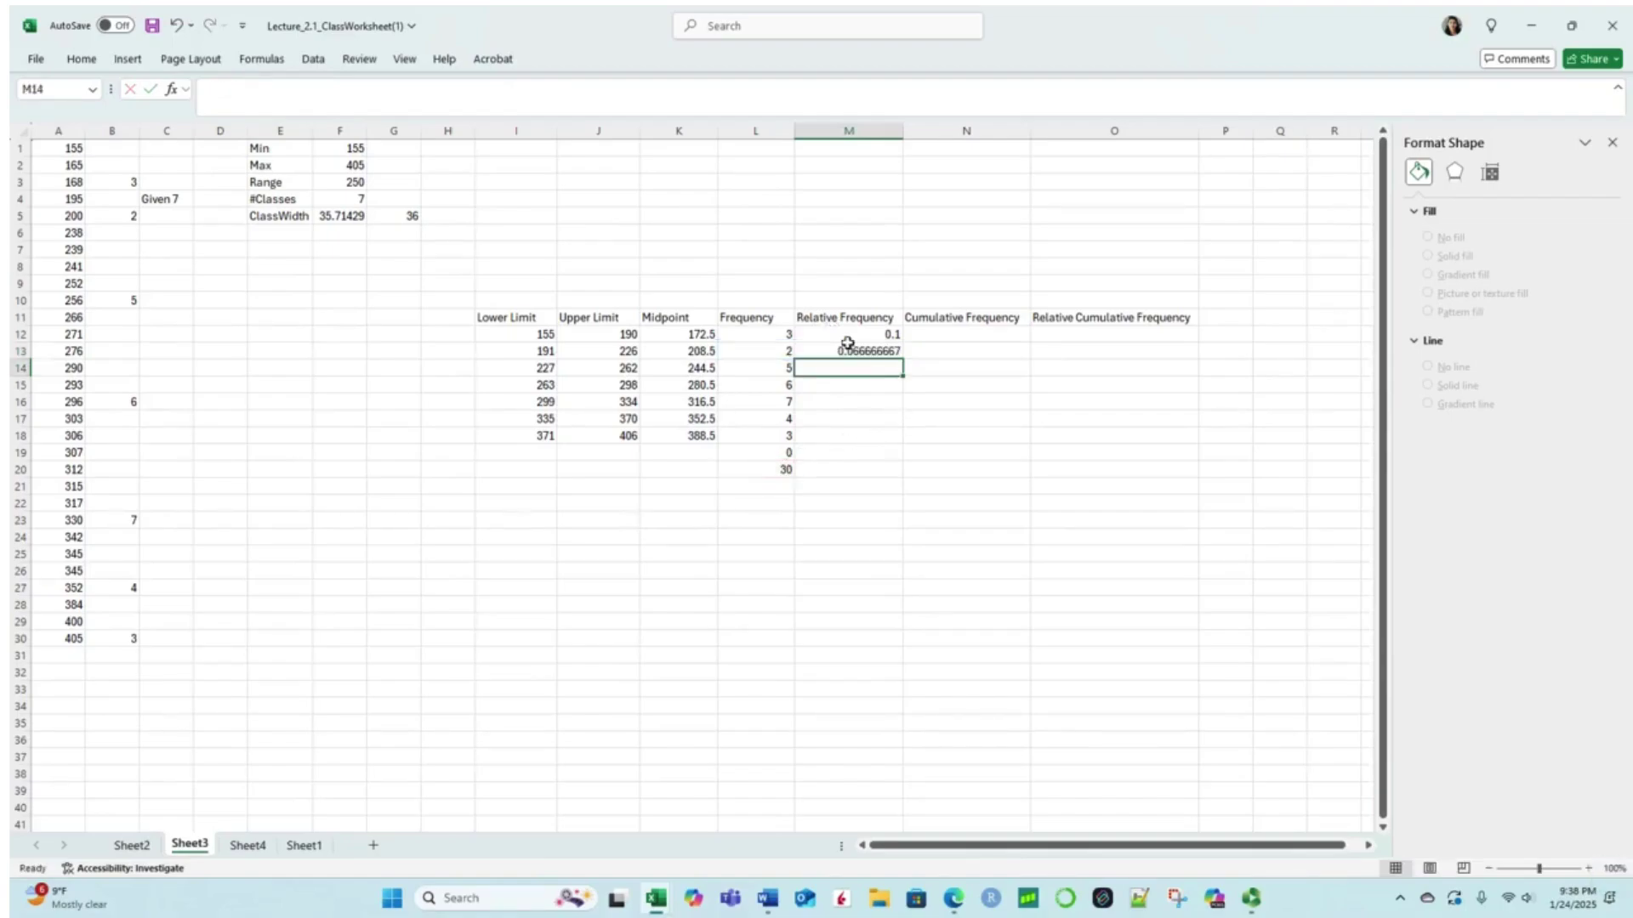
Step: Round the first class's relative frequency in M12 to three decimals with the formula =ROUND(L12/L20,3)
{"action": "left_click", "coordinate": [878, 354]}
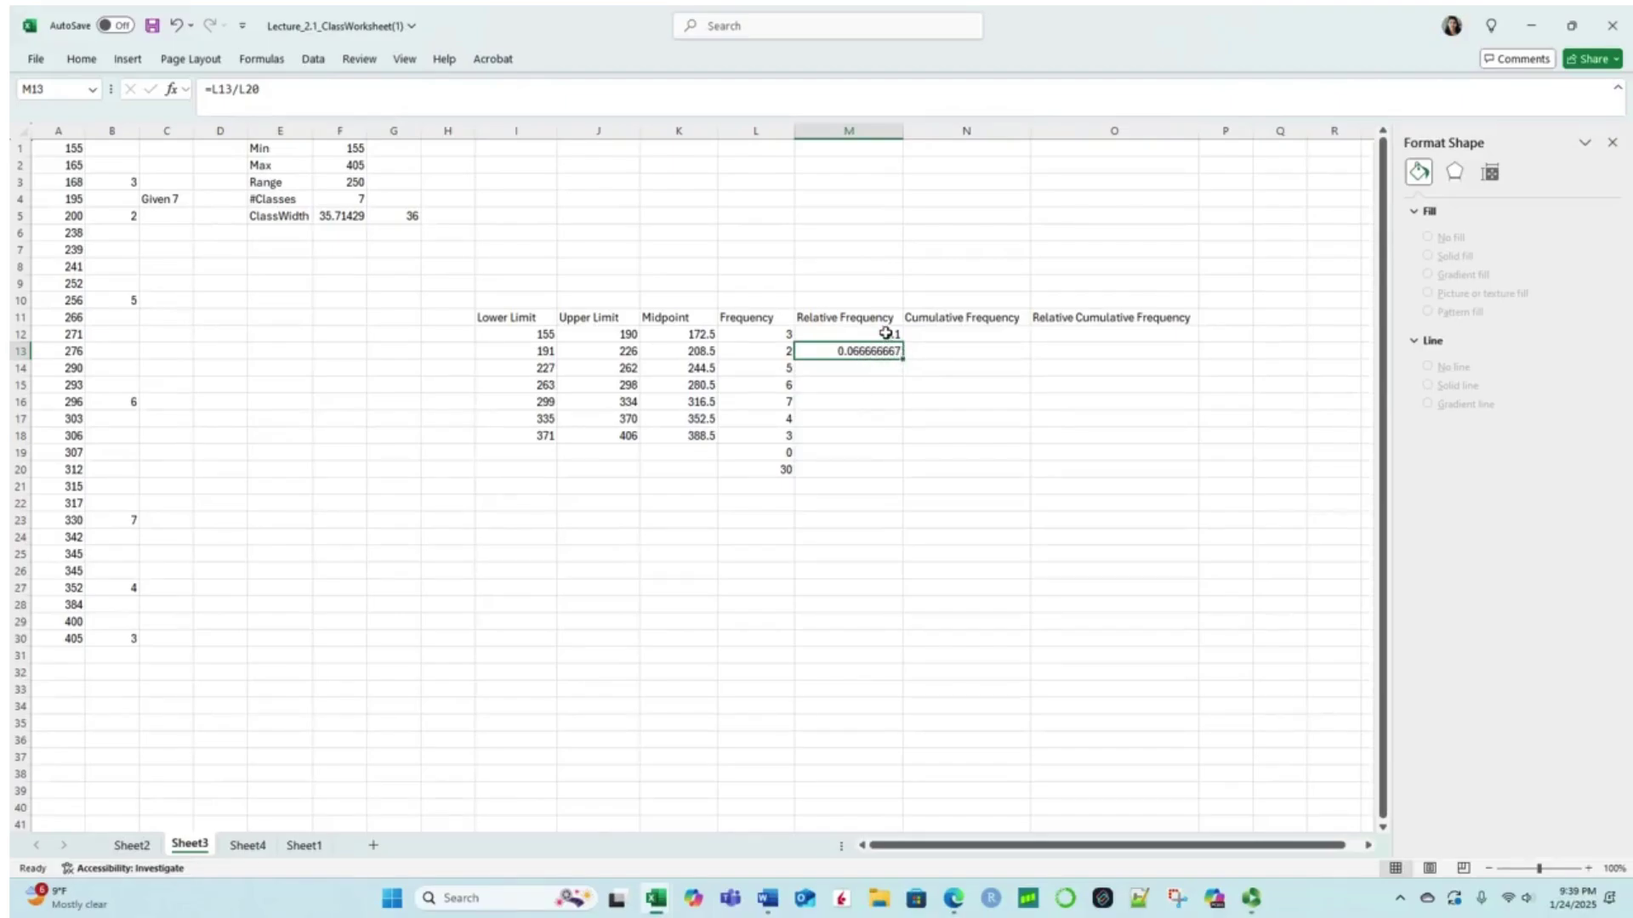
{"action": "left_click", "coordinate": [885, 333]}
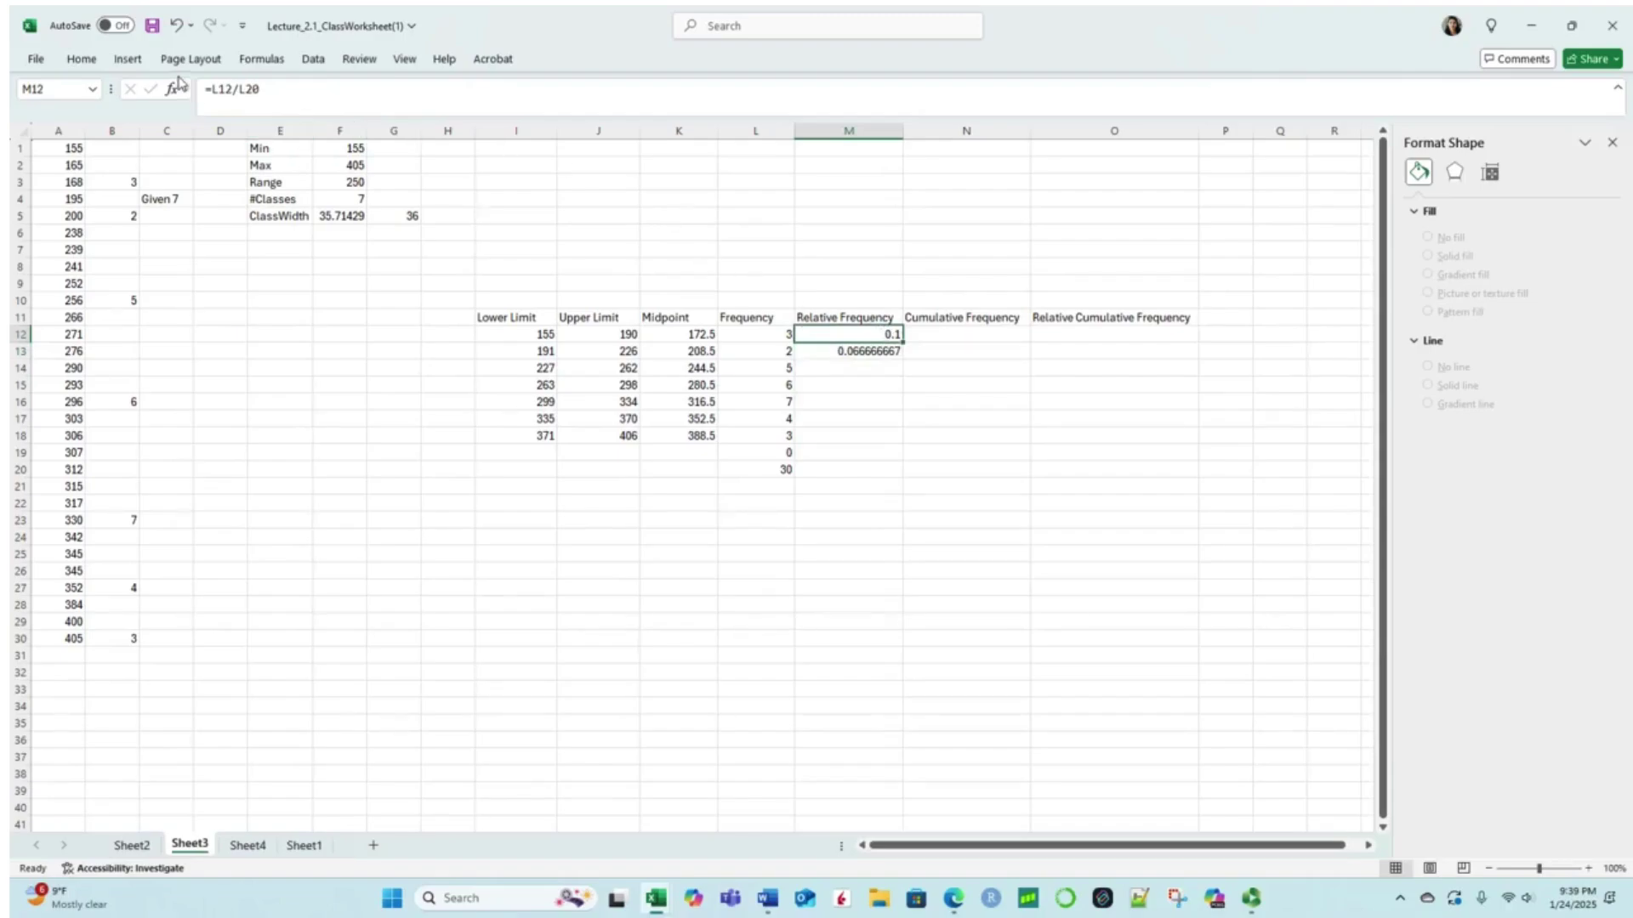
{"action": "left_click", "coordinate": [212, 89]}
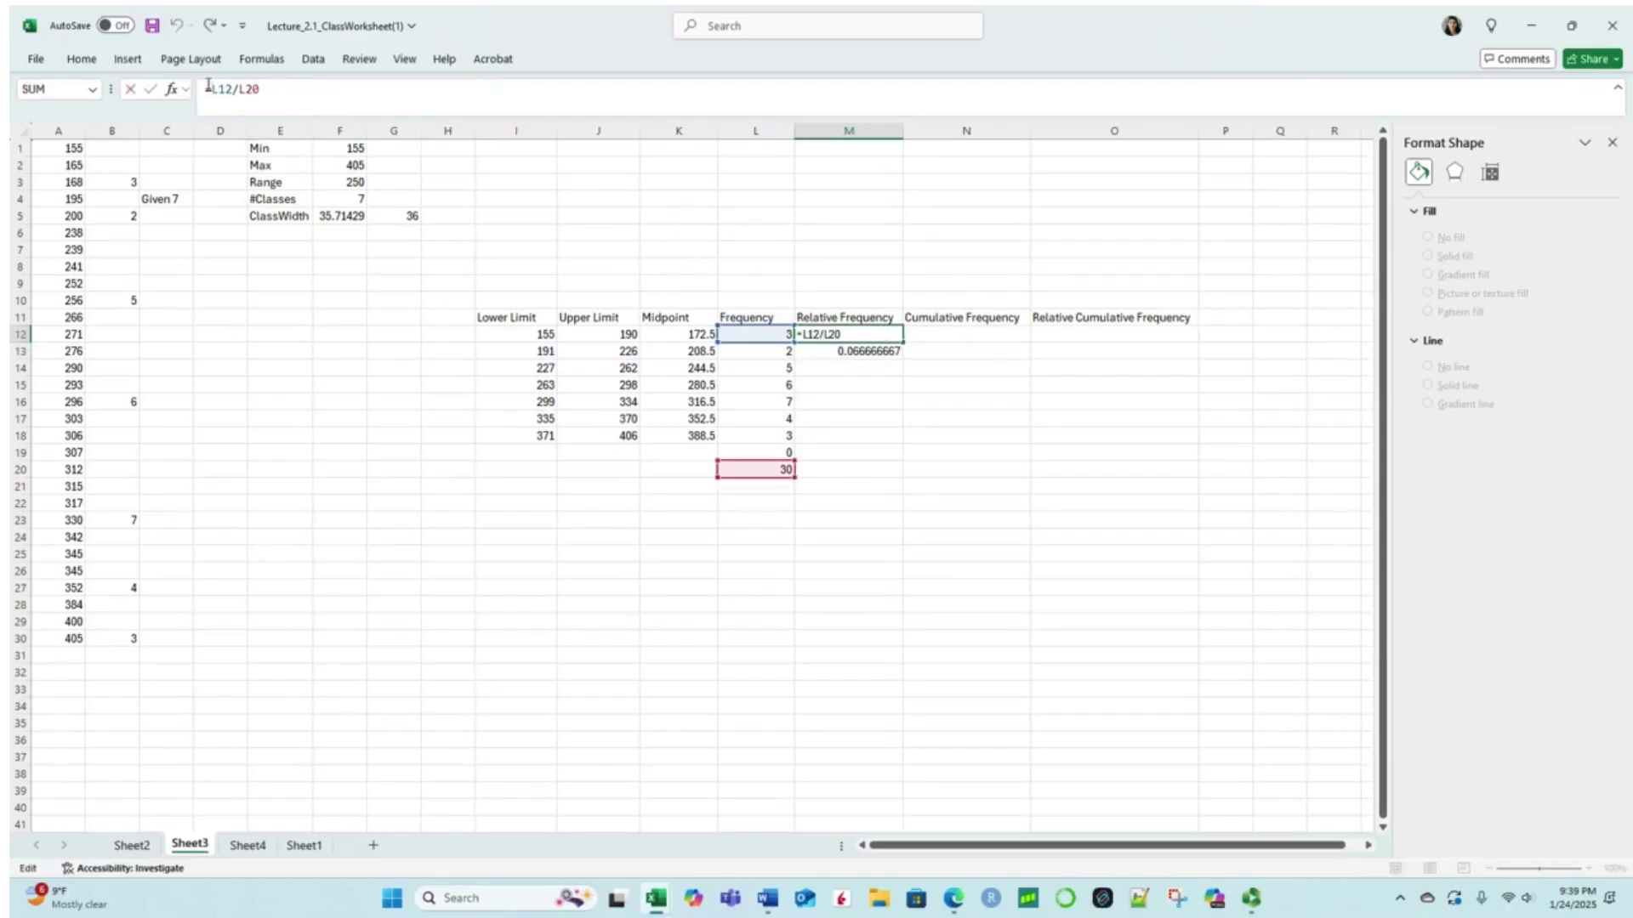
{"action": "type", "text": "roun"}
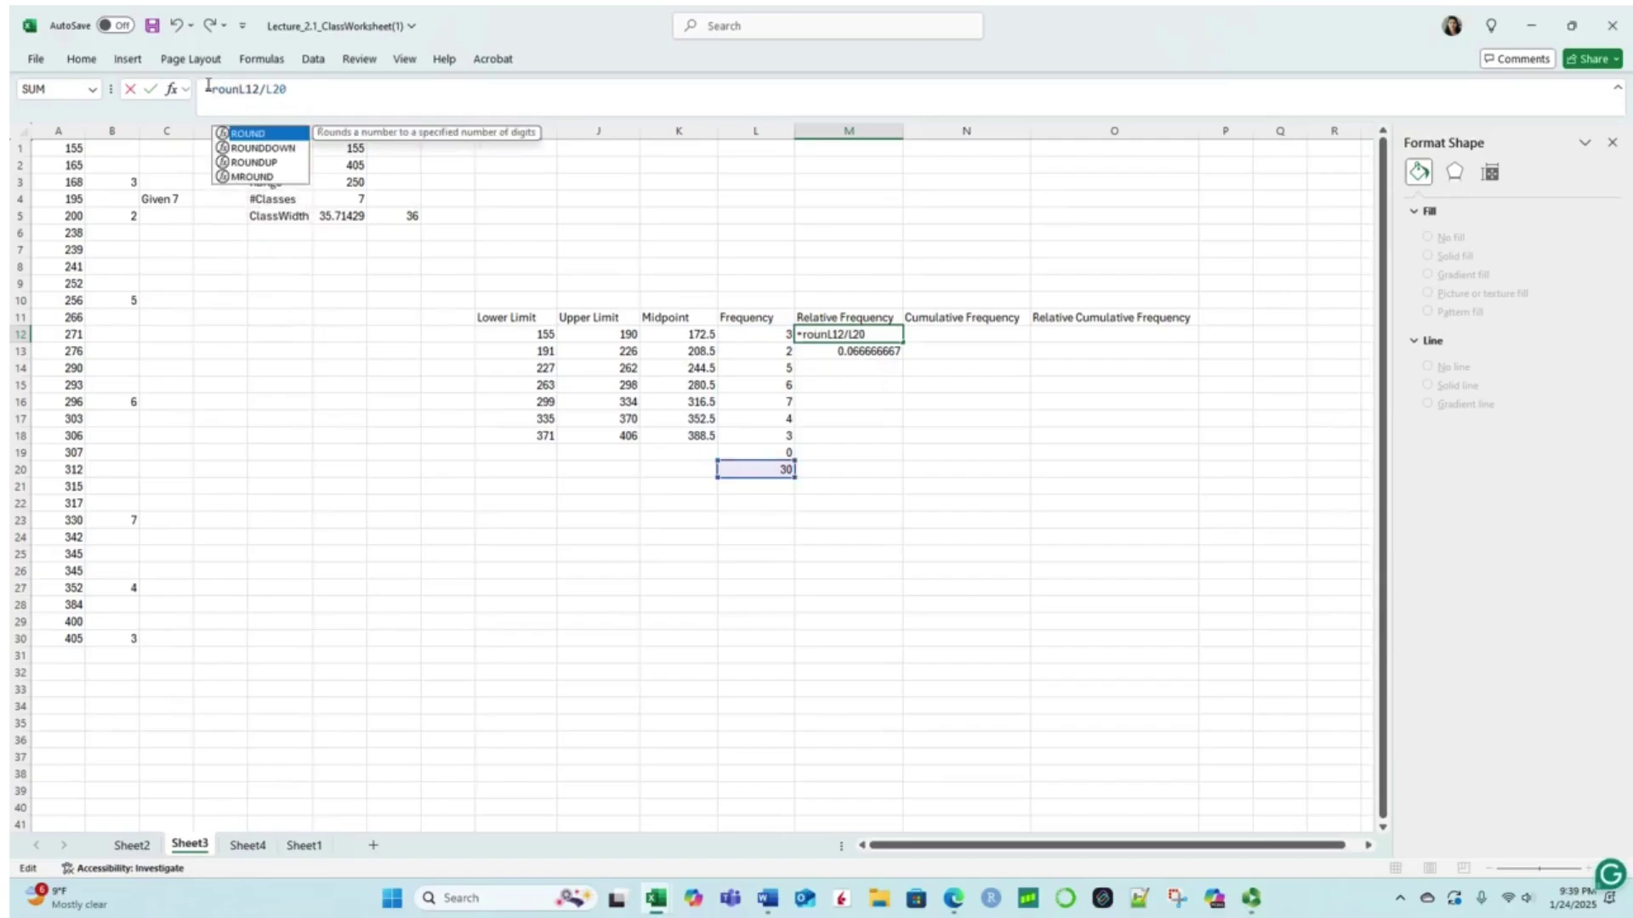
{"action": "double_click", "coordinate": [248, 135]}
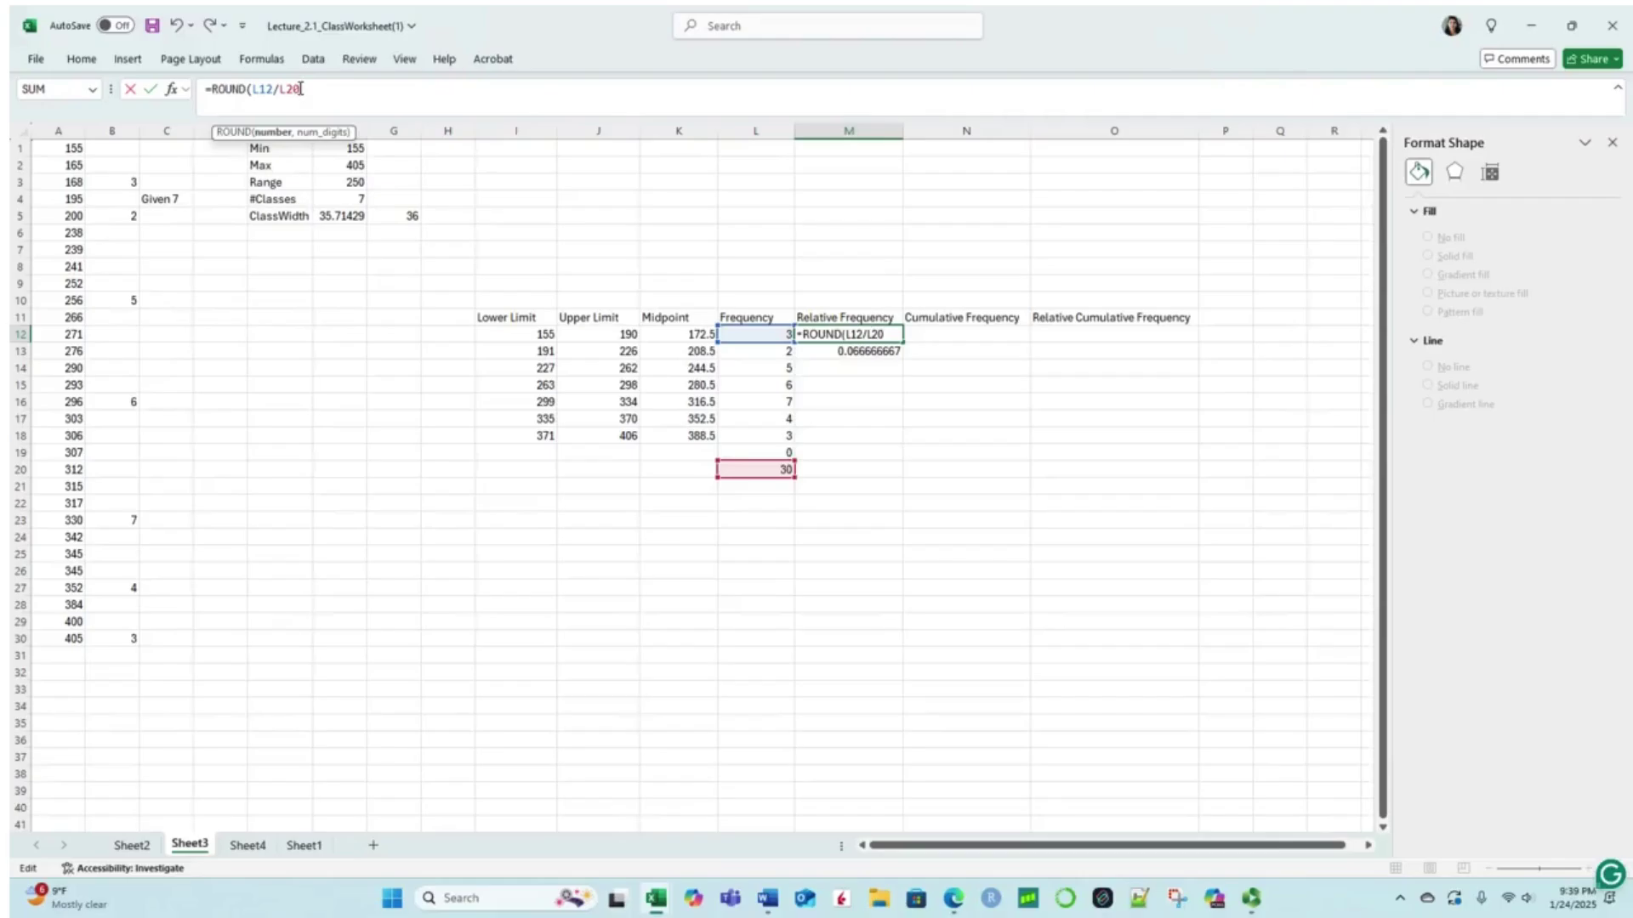
{"action": "type", "text": ",3)"}
{"action": "key", "text": "Return"}
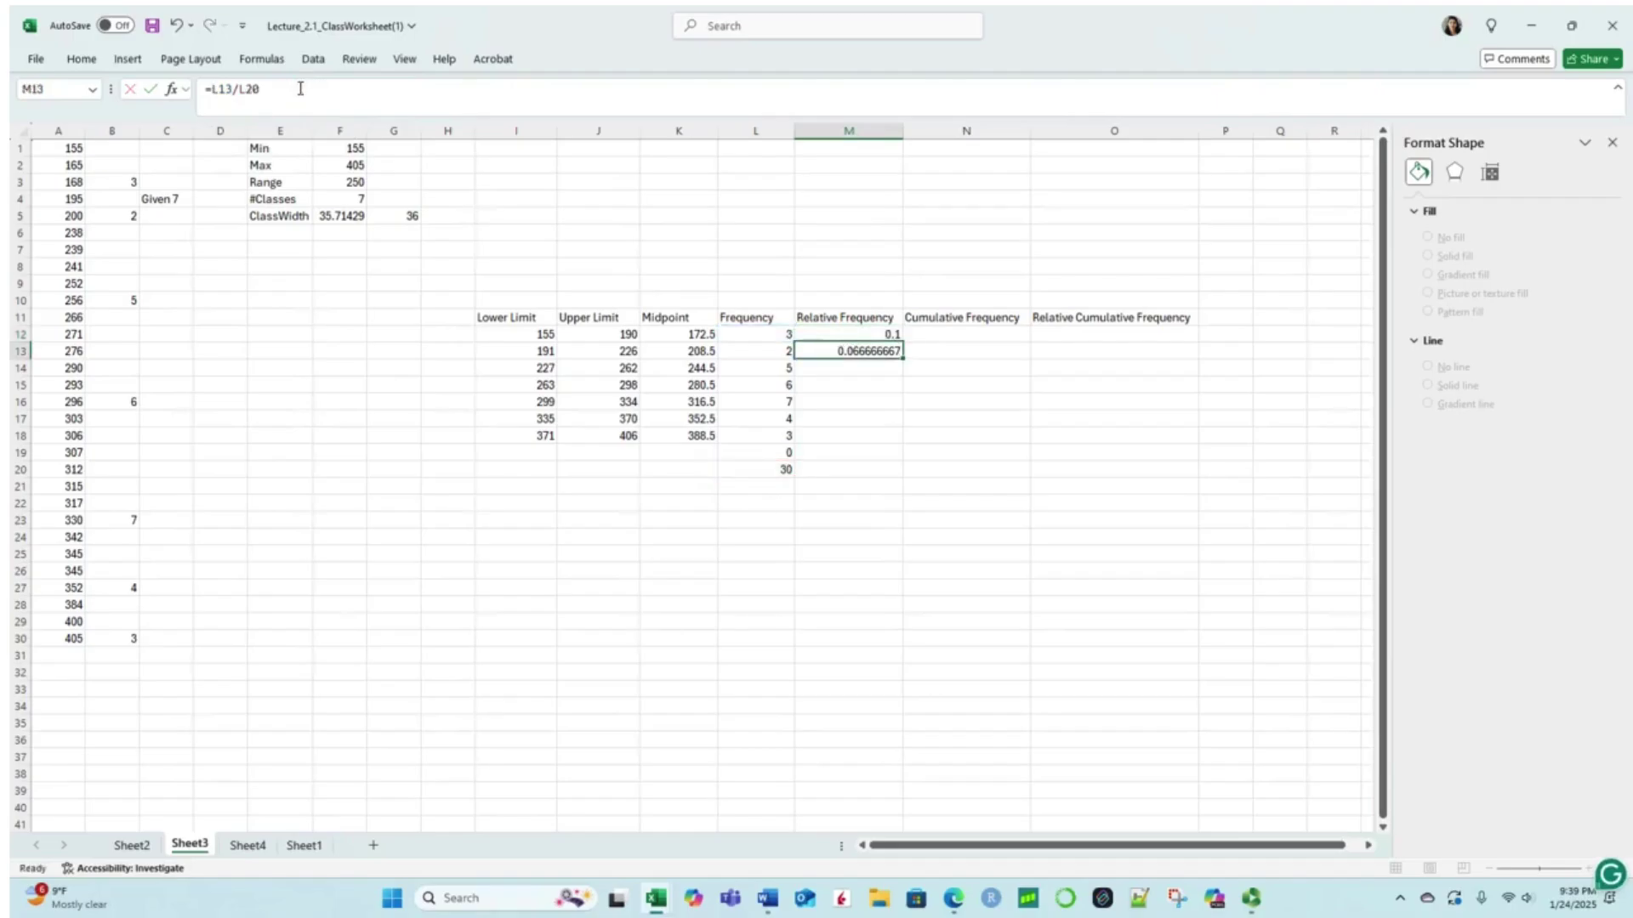
Step: Try to fill the rounded relative frequency formula from M12 down to M18, and undo the fill
{"action": "left_click", "coordinate": [884, 334]}
{"action": "left_click_drag", "start_coordinate": [902, 341], "coordinate": [903, 440]}
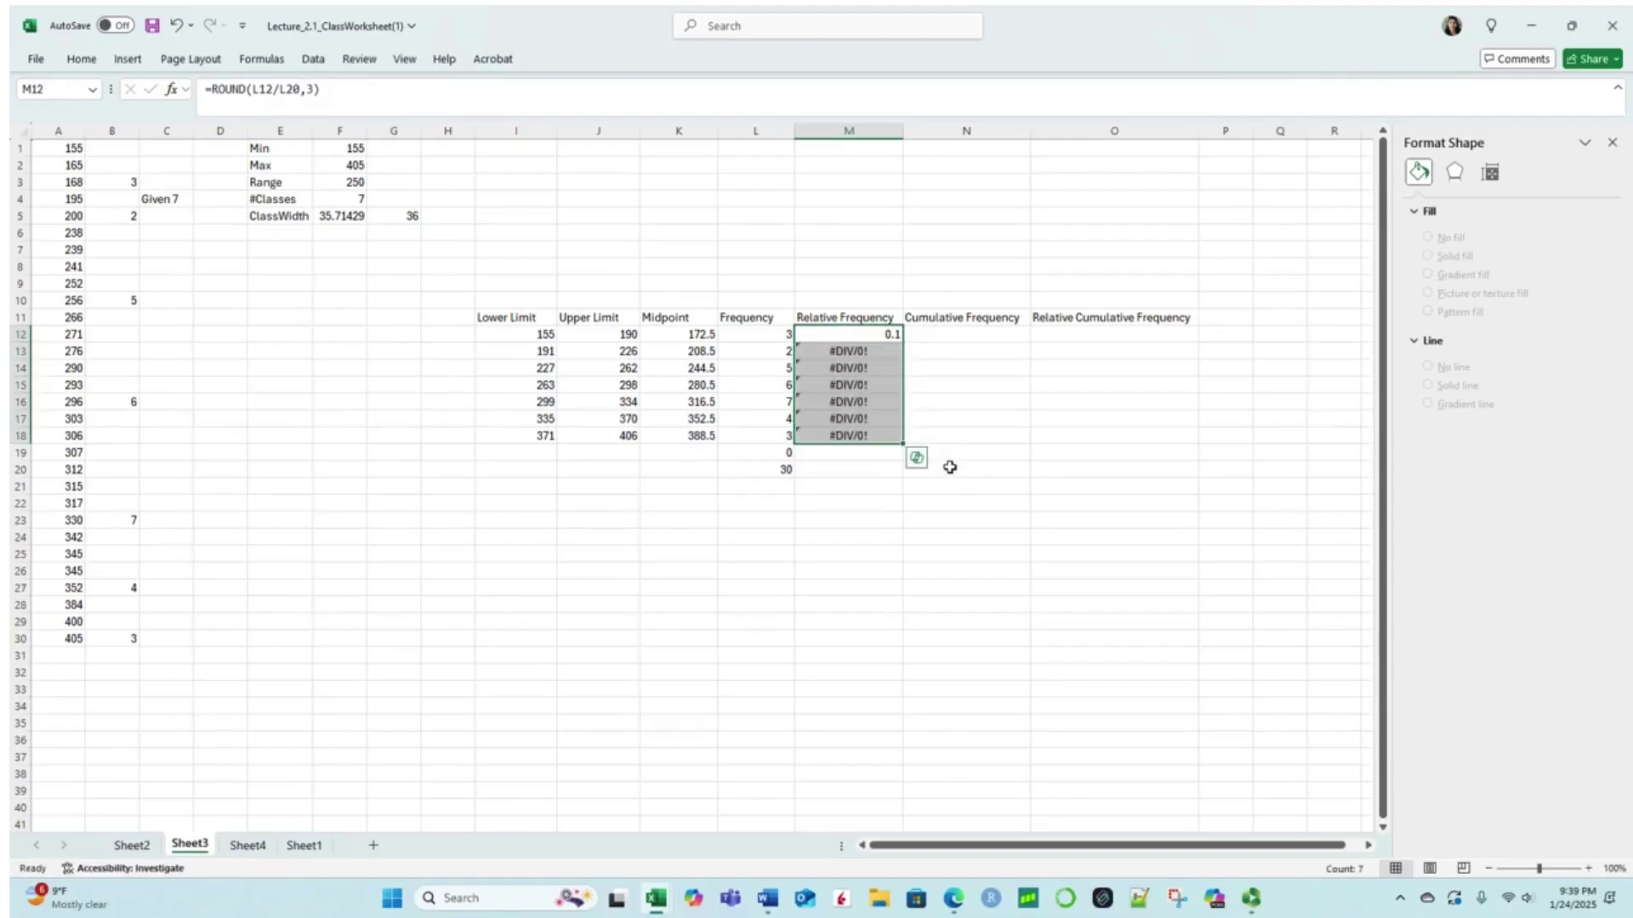
{"action": "left_click", "coordinate": [181, 27]}
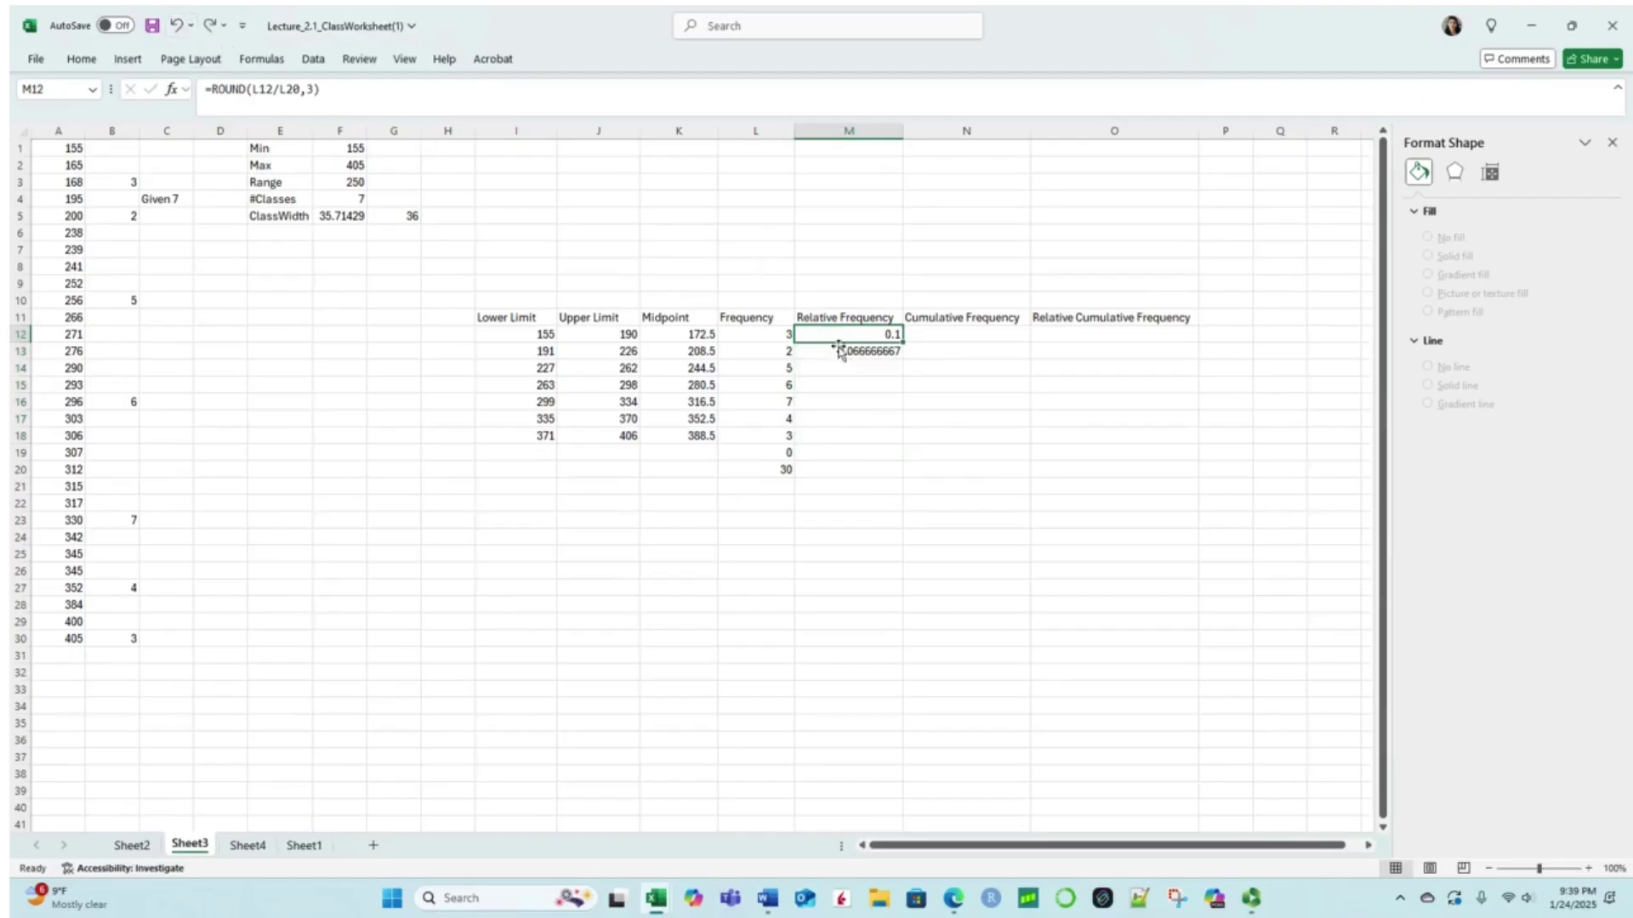
Step: Make the total's reference absolute in the M12 relative frequency formula, giving =ROUND(L12/$L$20,3)
{"action": "left_click", "coordinate": [859, 351]}
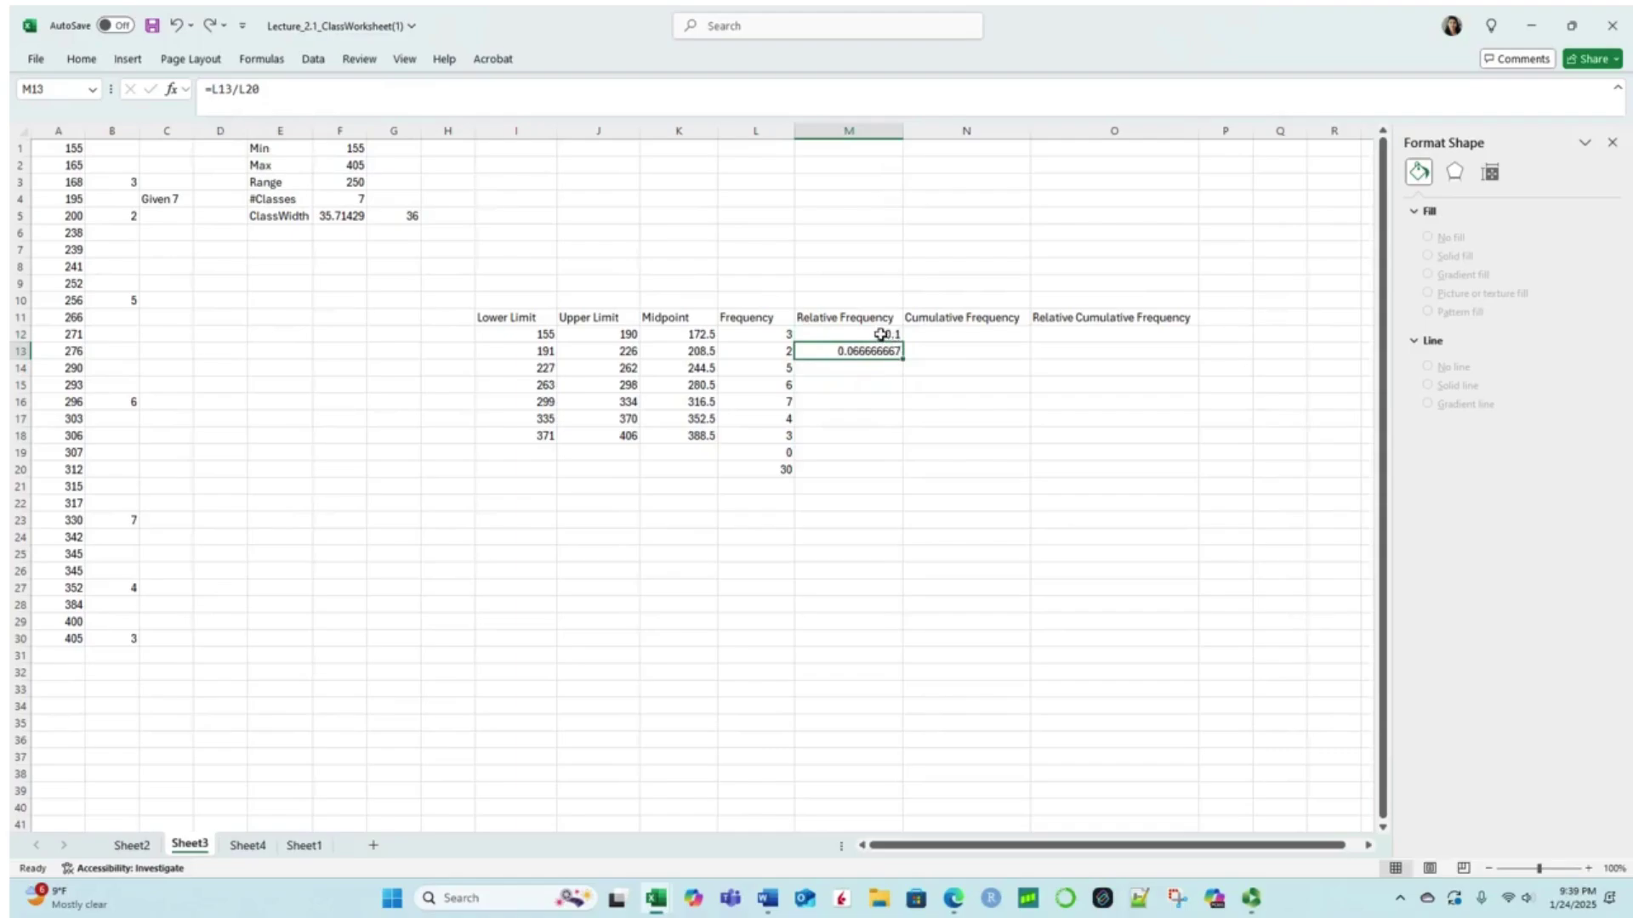
{"action": "left_click", "coordinate": [880, 334]}
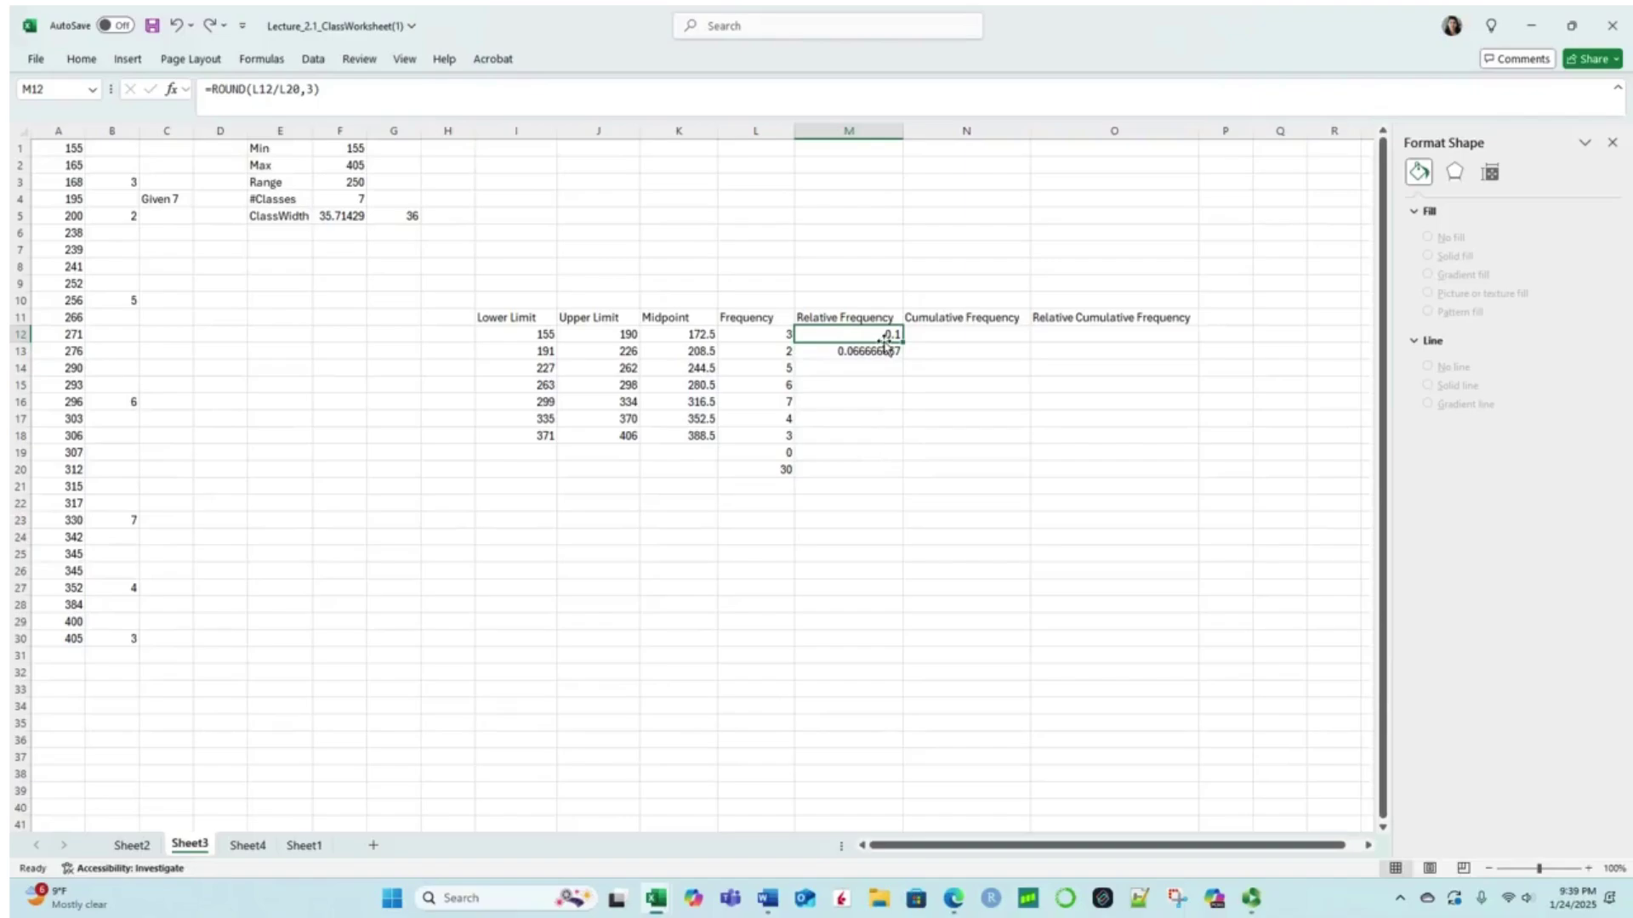
{"action": "double_click", "coordinate": [781, 471]}
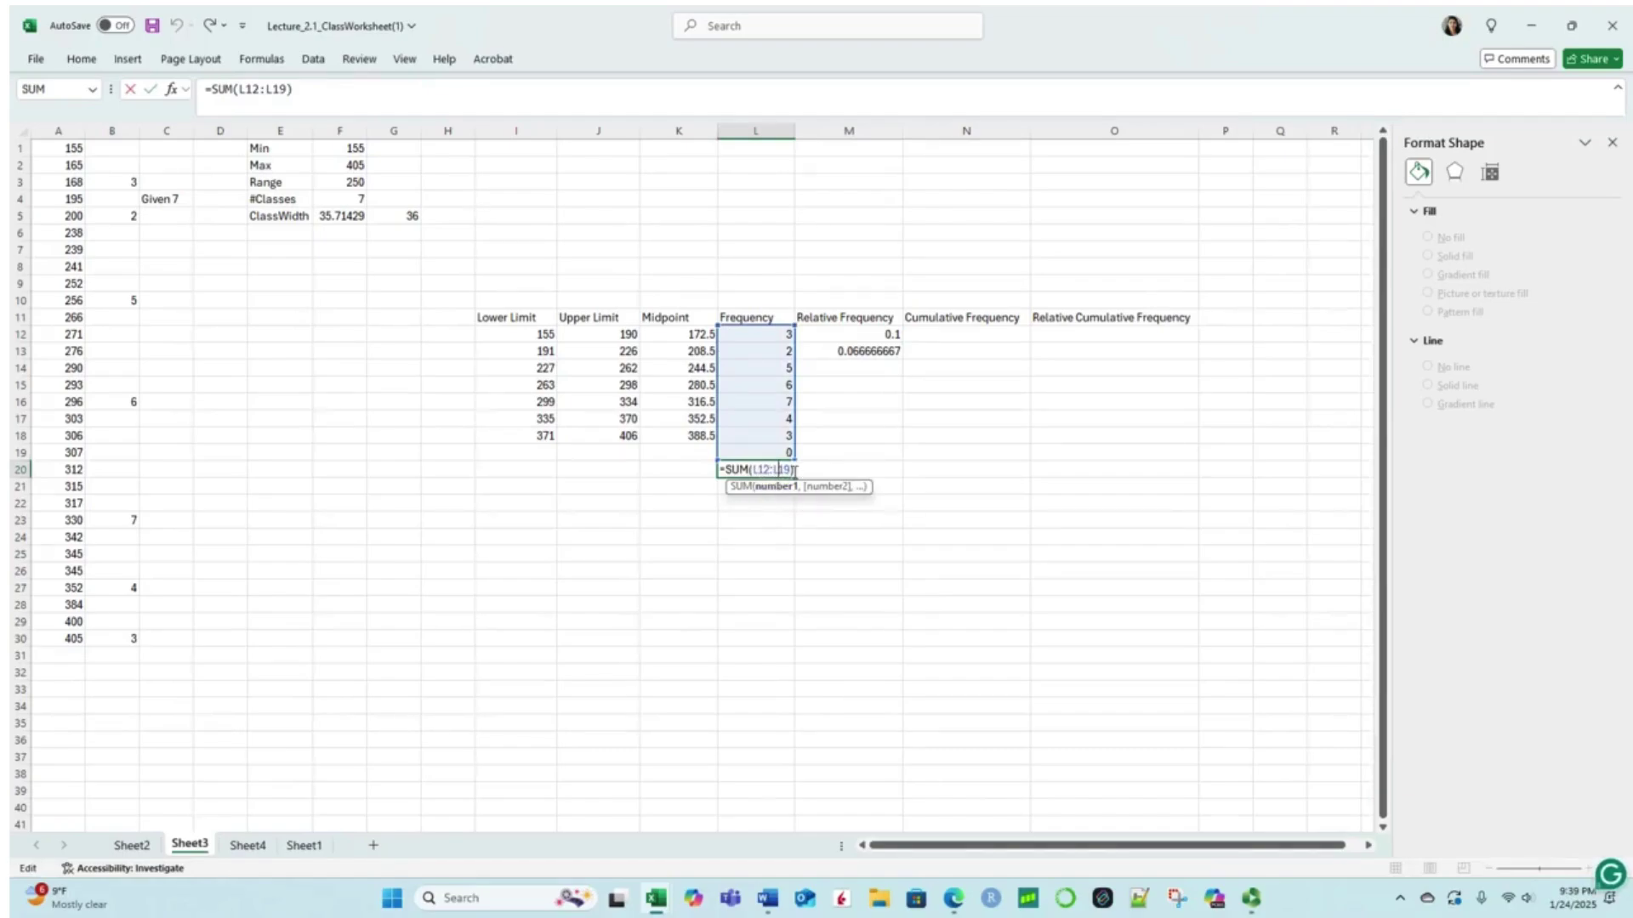
{"action": "left_click", "coordinate": [882, 337]}
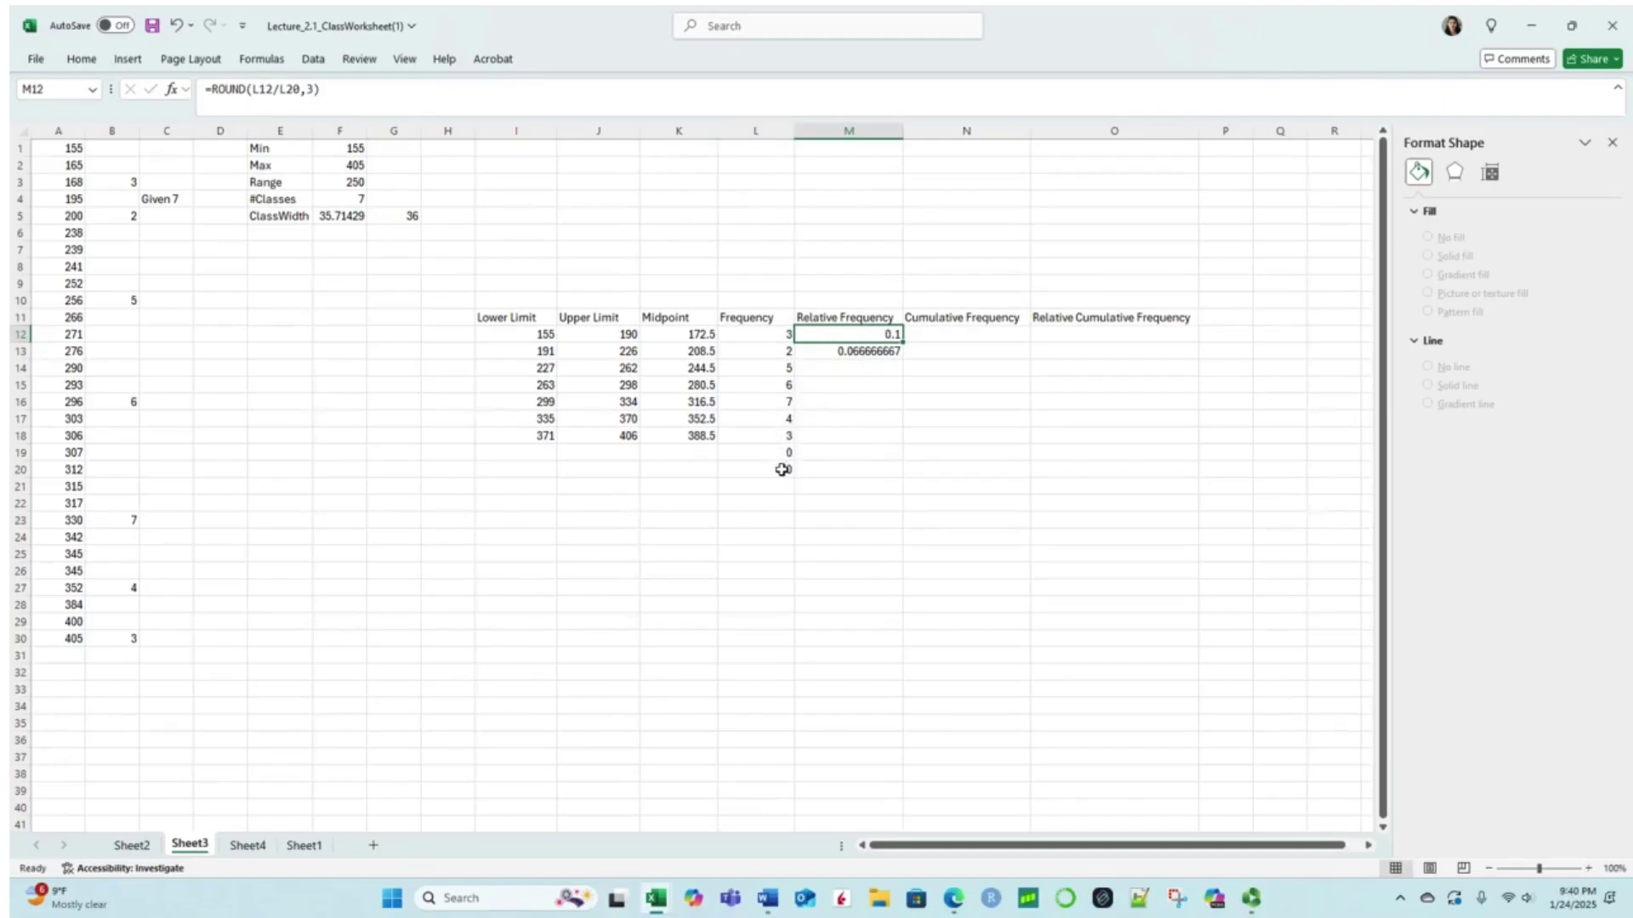
{"action": "left_click", "coordinate": [283, 89]}
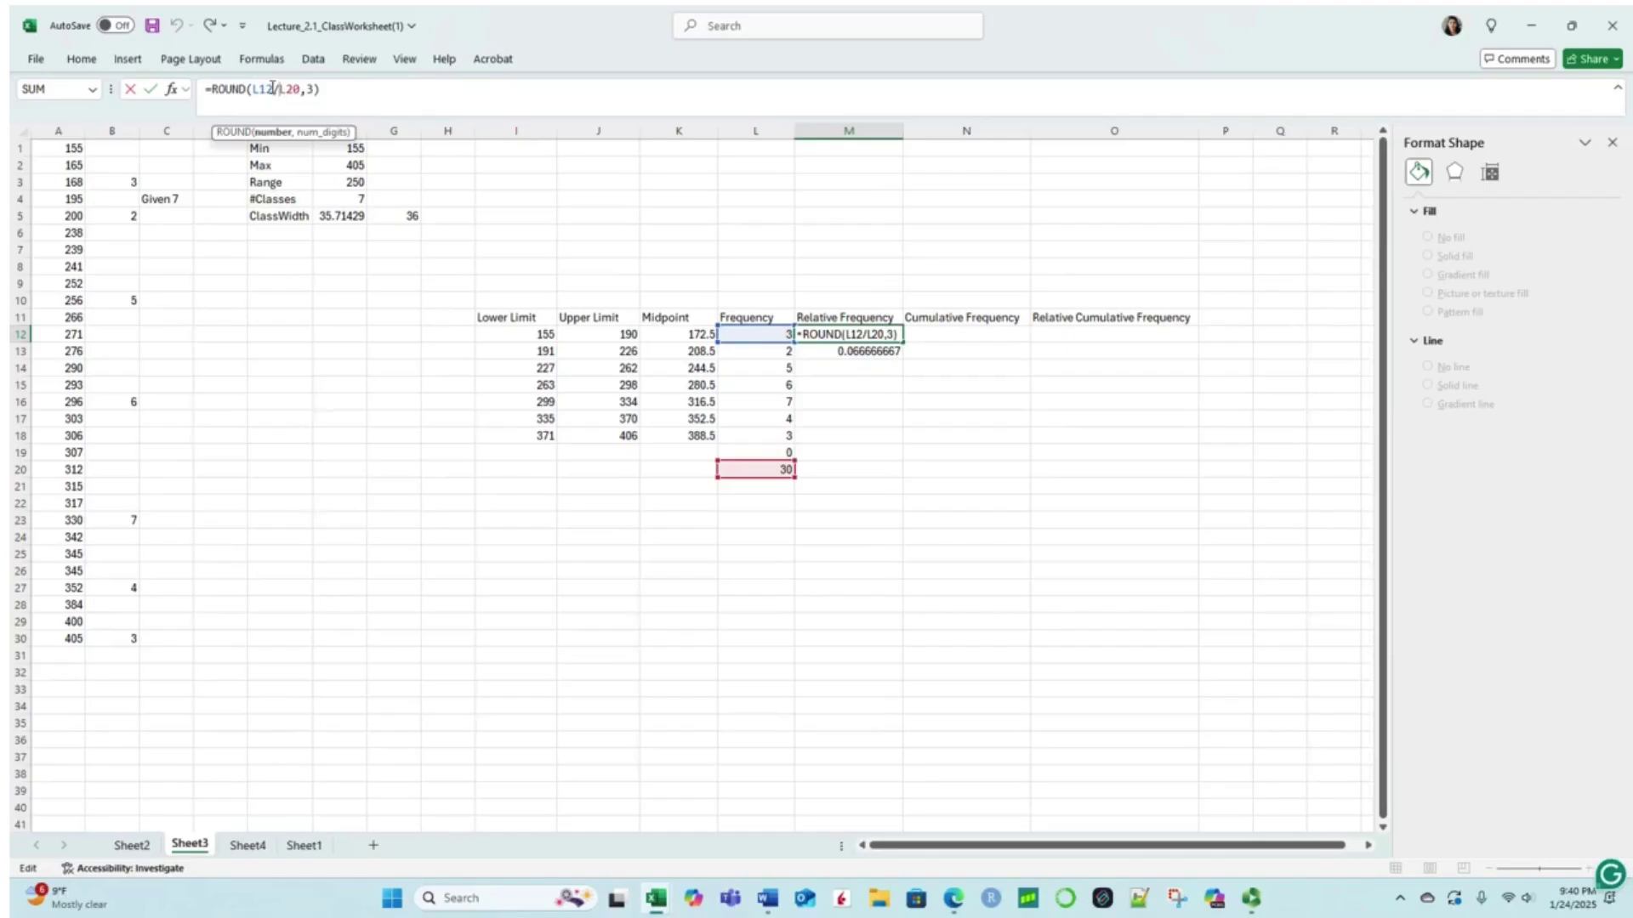
{"action": "type", "text": "$"}
{"action": "left_click", "coordinate": [295, 89]}
{"action": "type", "text": "$"}
{"action": "left_click", "coordinate": [335, 89]}
{"action": "key", "text": "Return"}
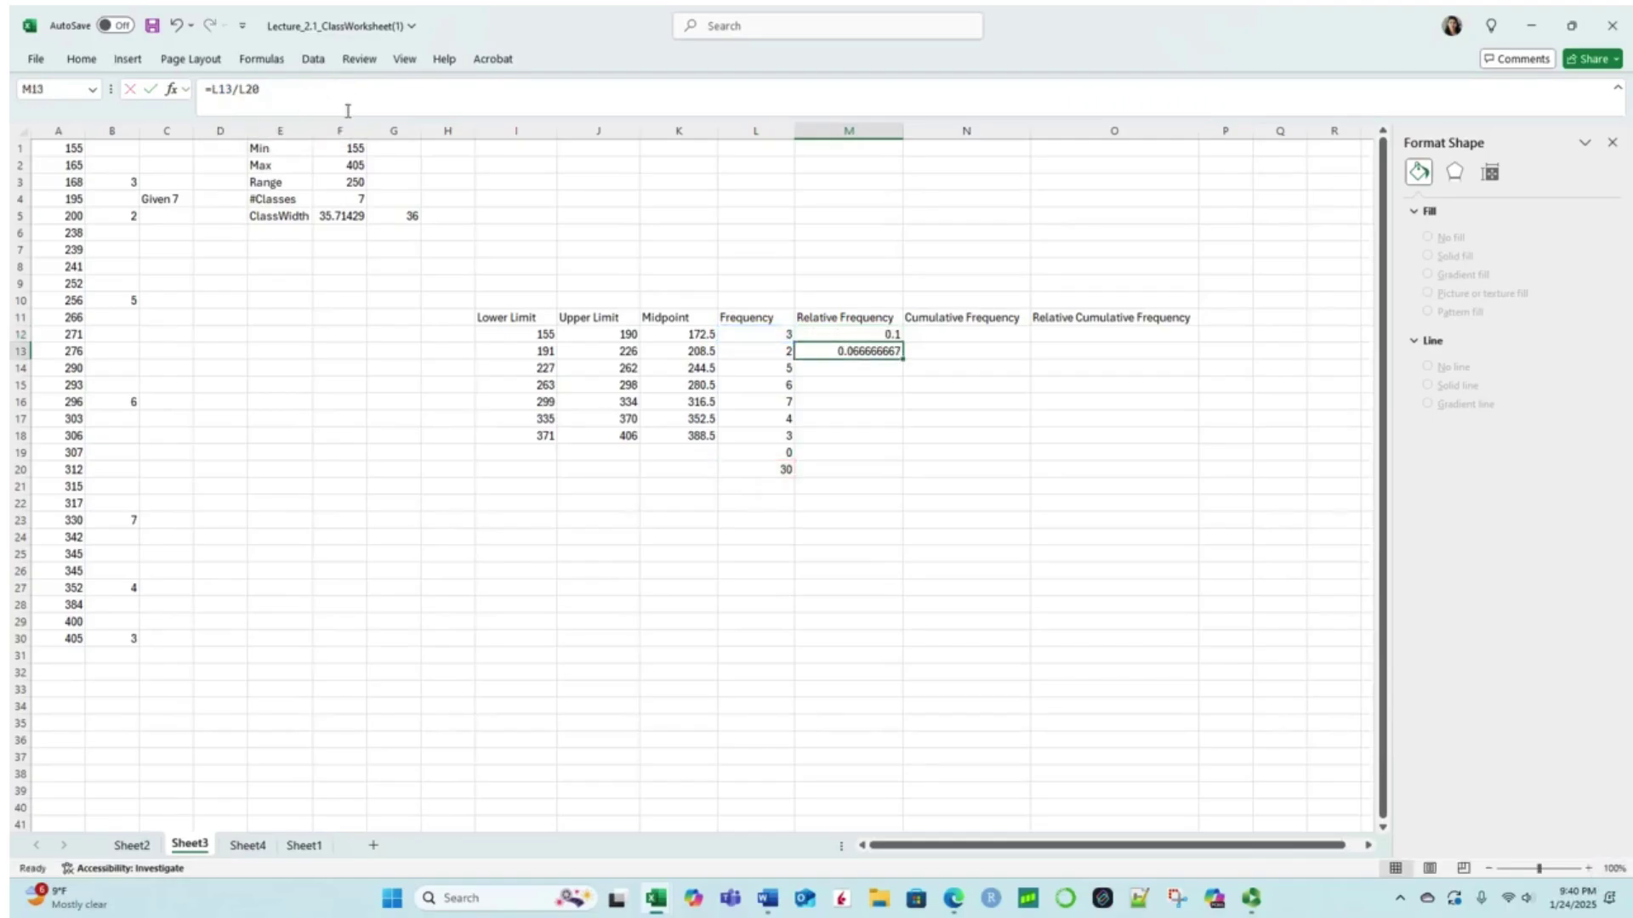
Step: Fill the relative frequency formula from M12 down through M18 for all seven classes
{"action": "left_click", "coordinate": [881, 334]}
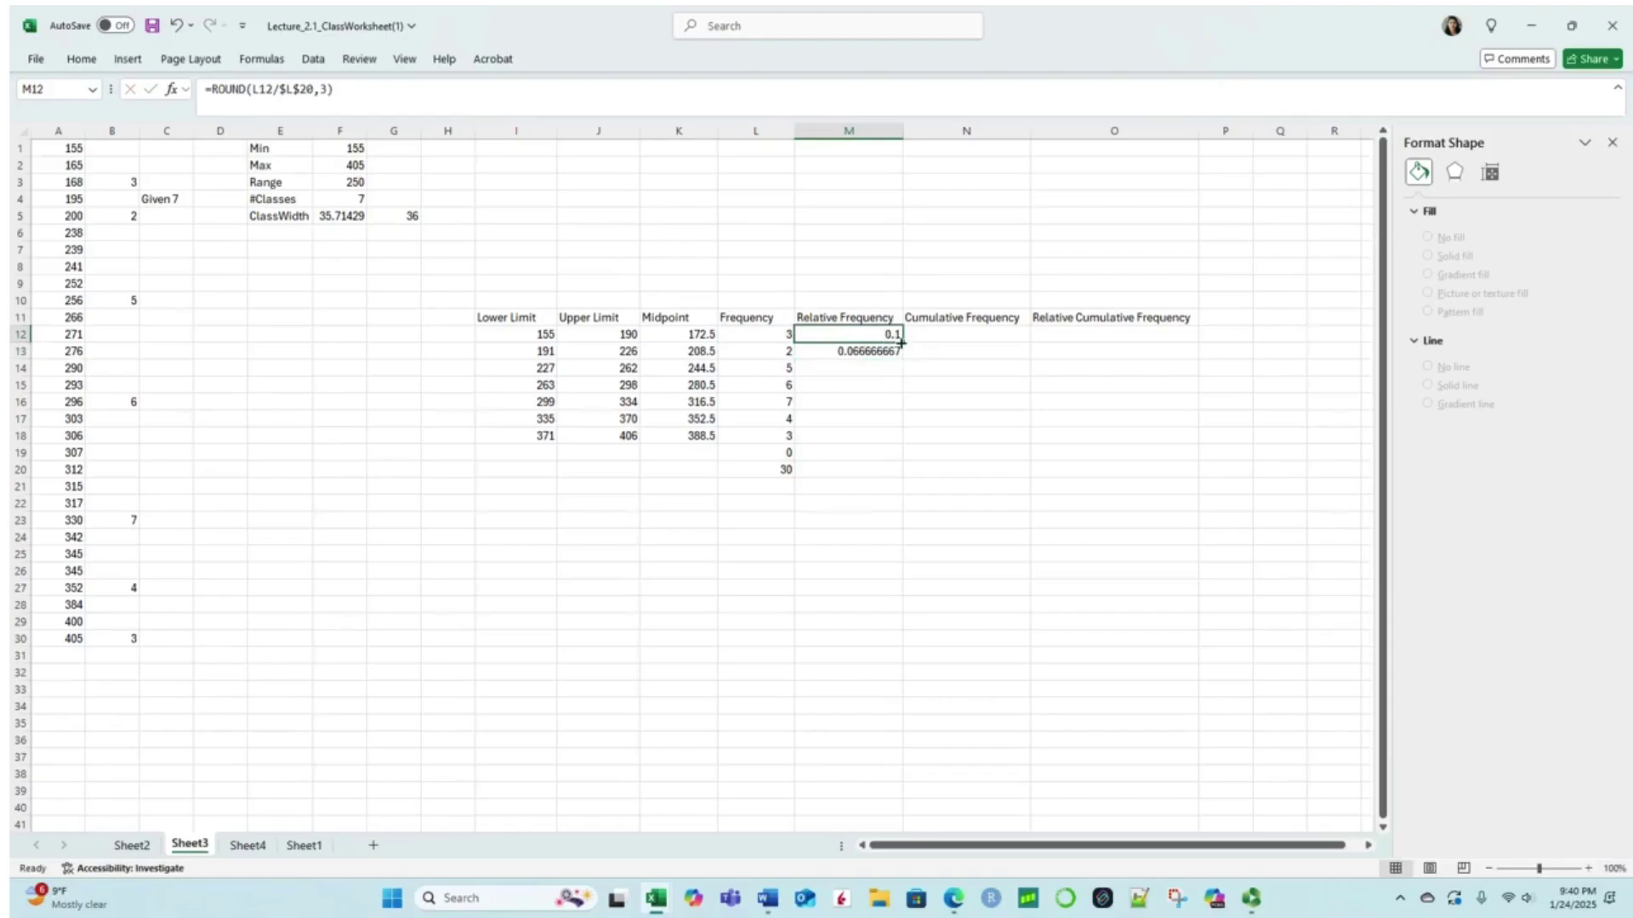
{"action": "left_click_drag", "start_coordinate": [903, 343], "coordinate": [906, 437]}
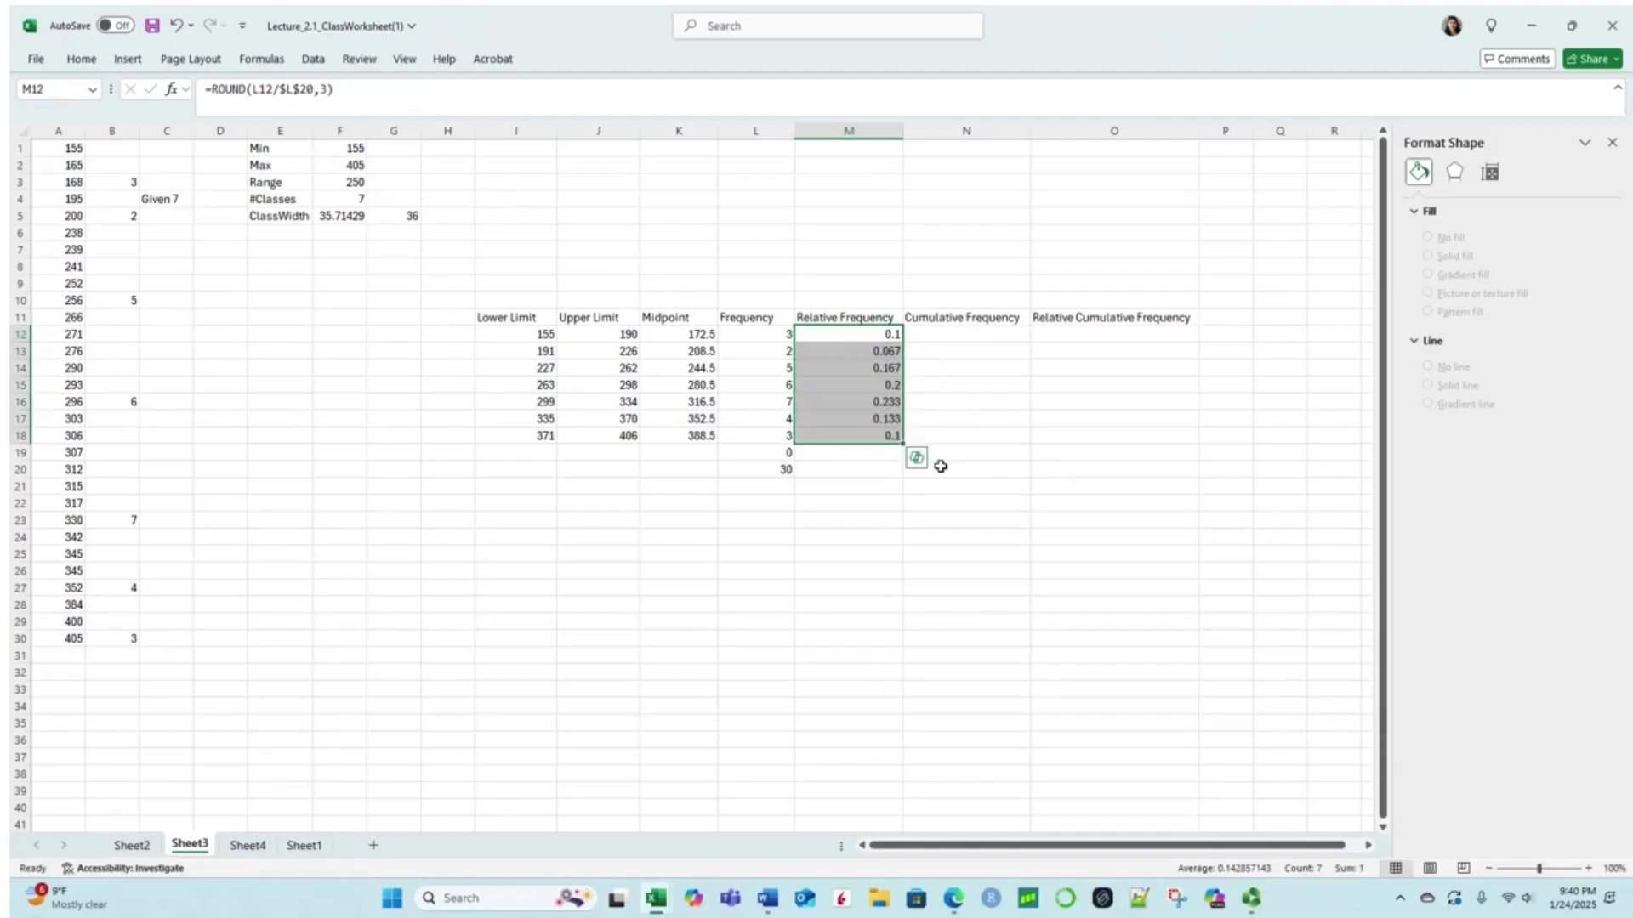
{"action": "left_click", "coordinate": [908, 539]}
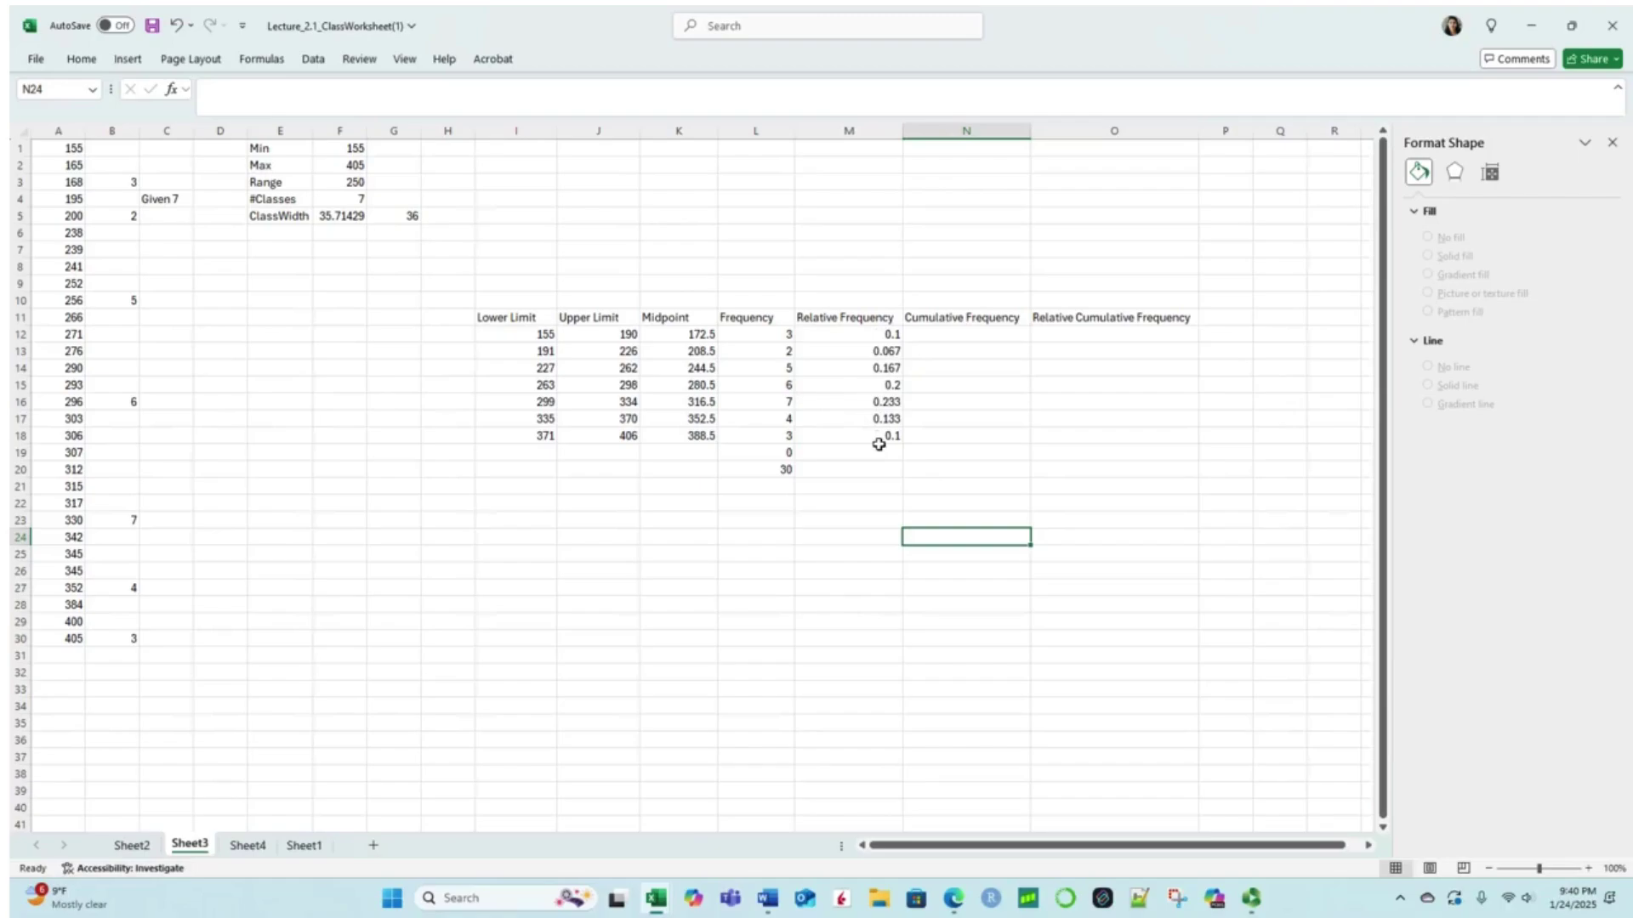
Step: Total the relative frequencies in M12:M18 with AutoSum, placing the sum in M19
{"action": "left_click", "coordinate": [880, 332]}
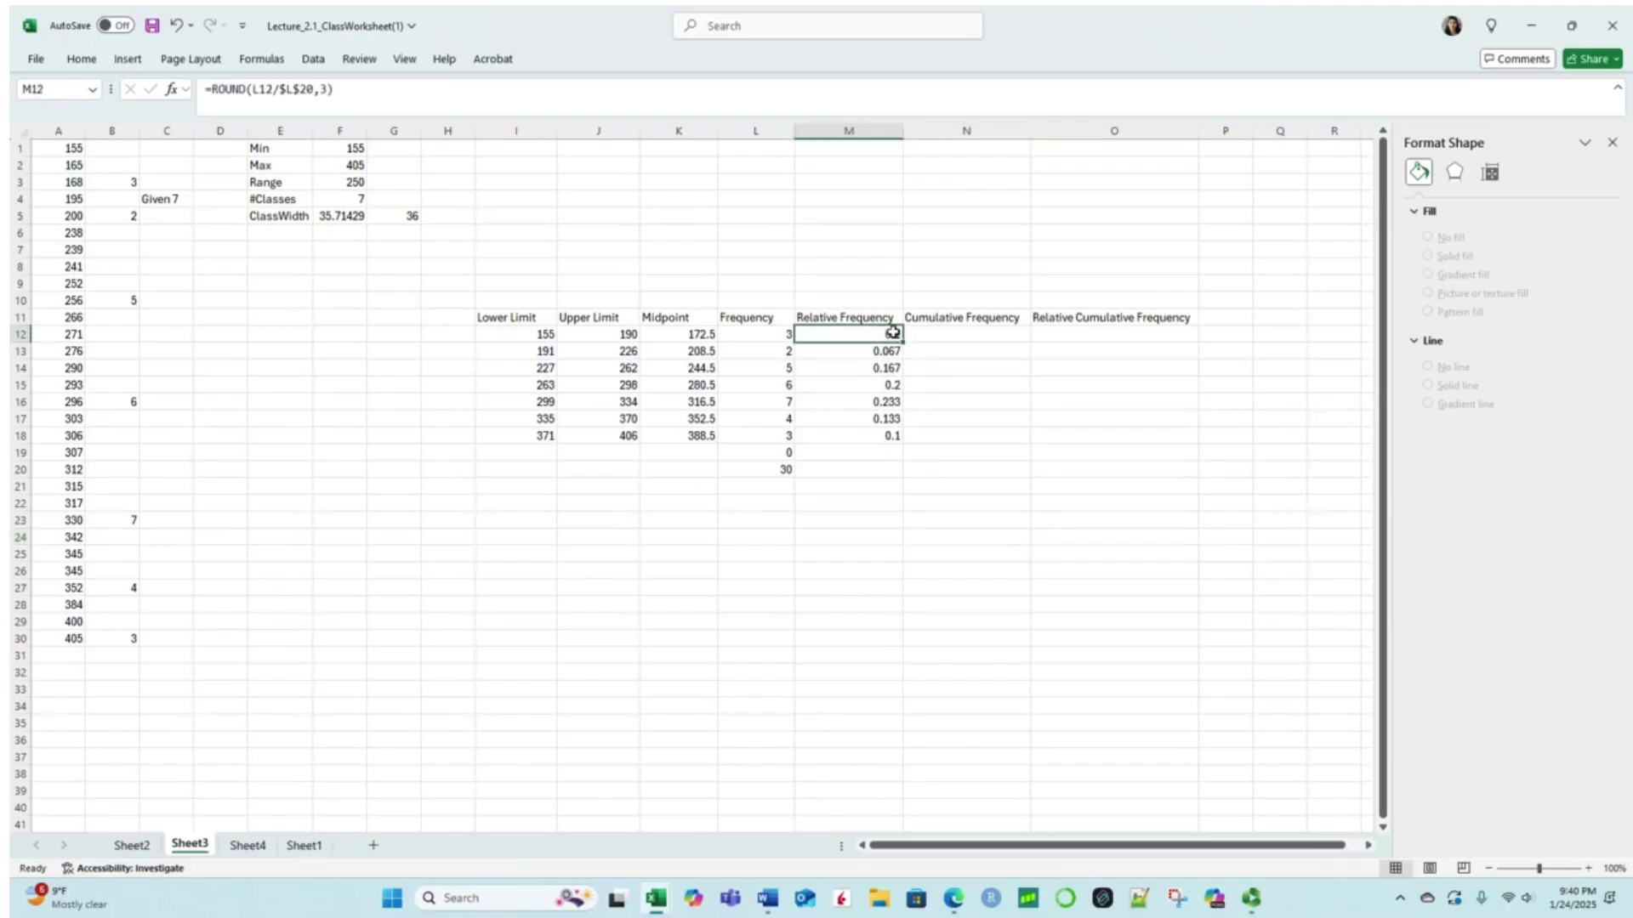
{"action": "left_click_drag", "start_coordinate": [892, 334], "coordinate": [896, 434]}
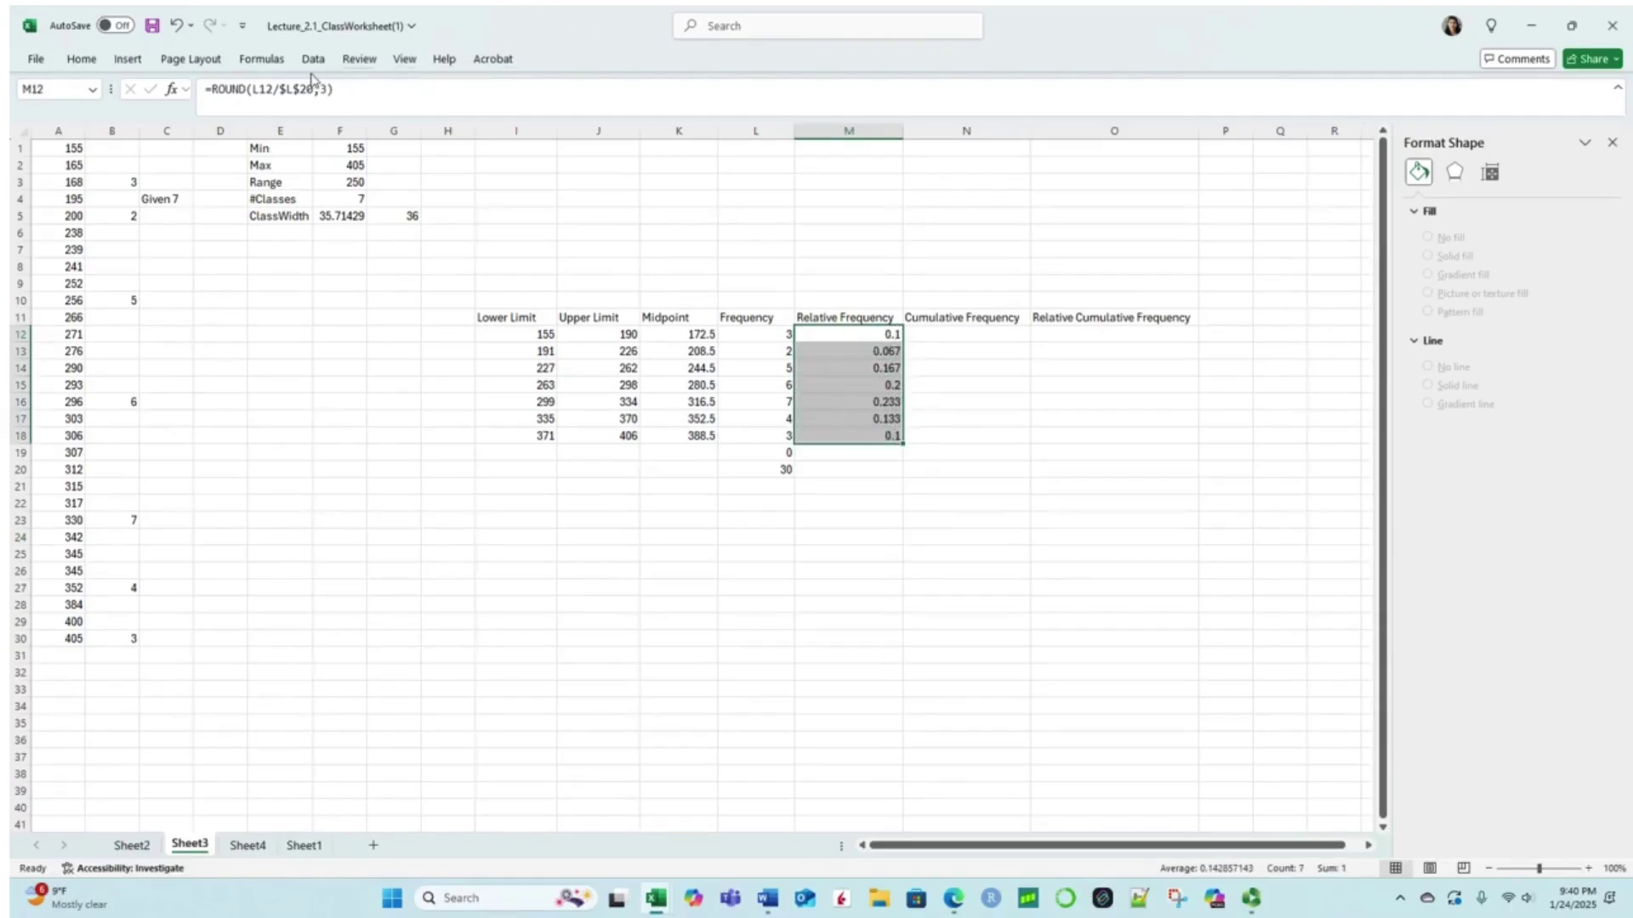
{"action": "left_click", "coordinate": [261, 59]}
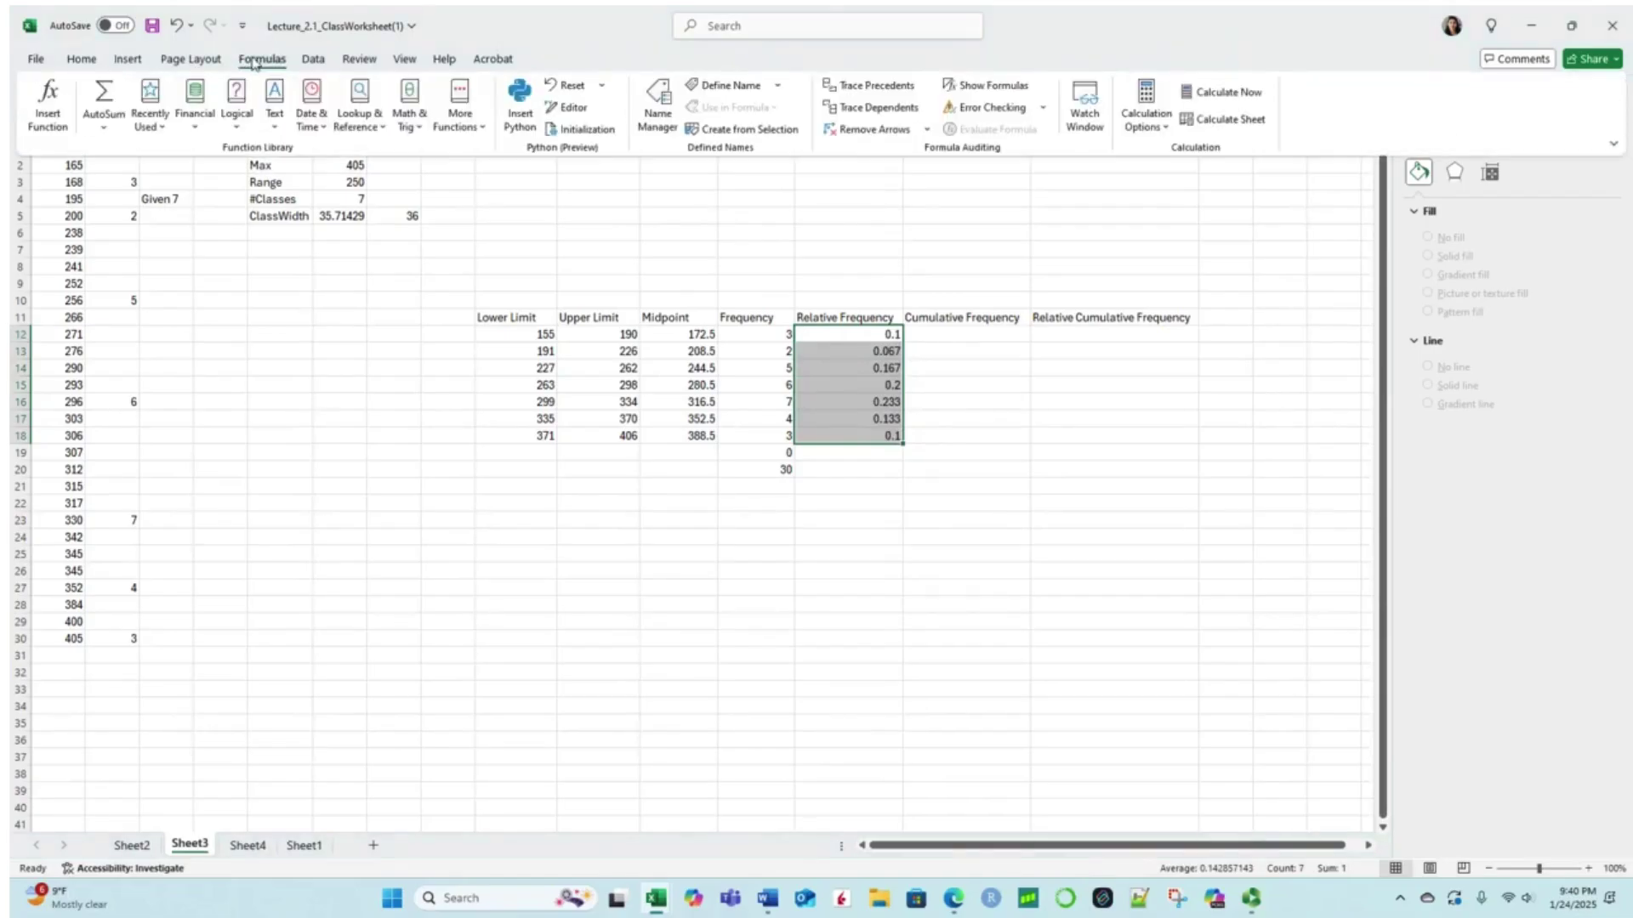
{"action": "left_click", "coordinate": [103, 98]}
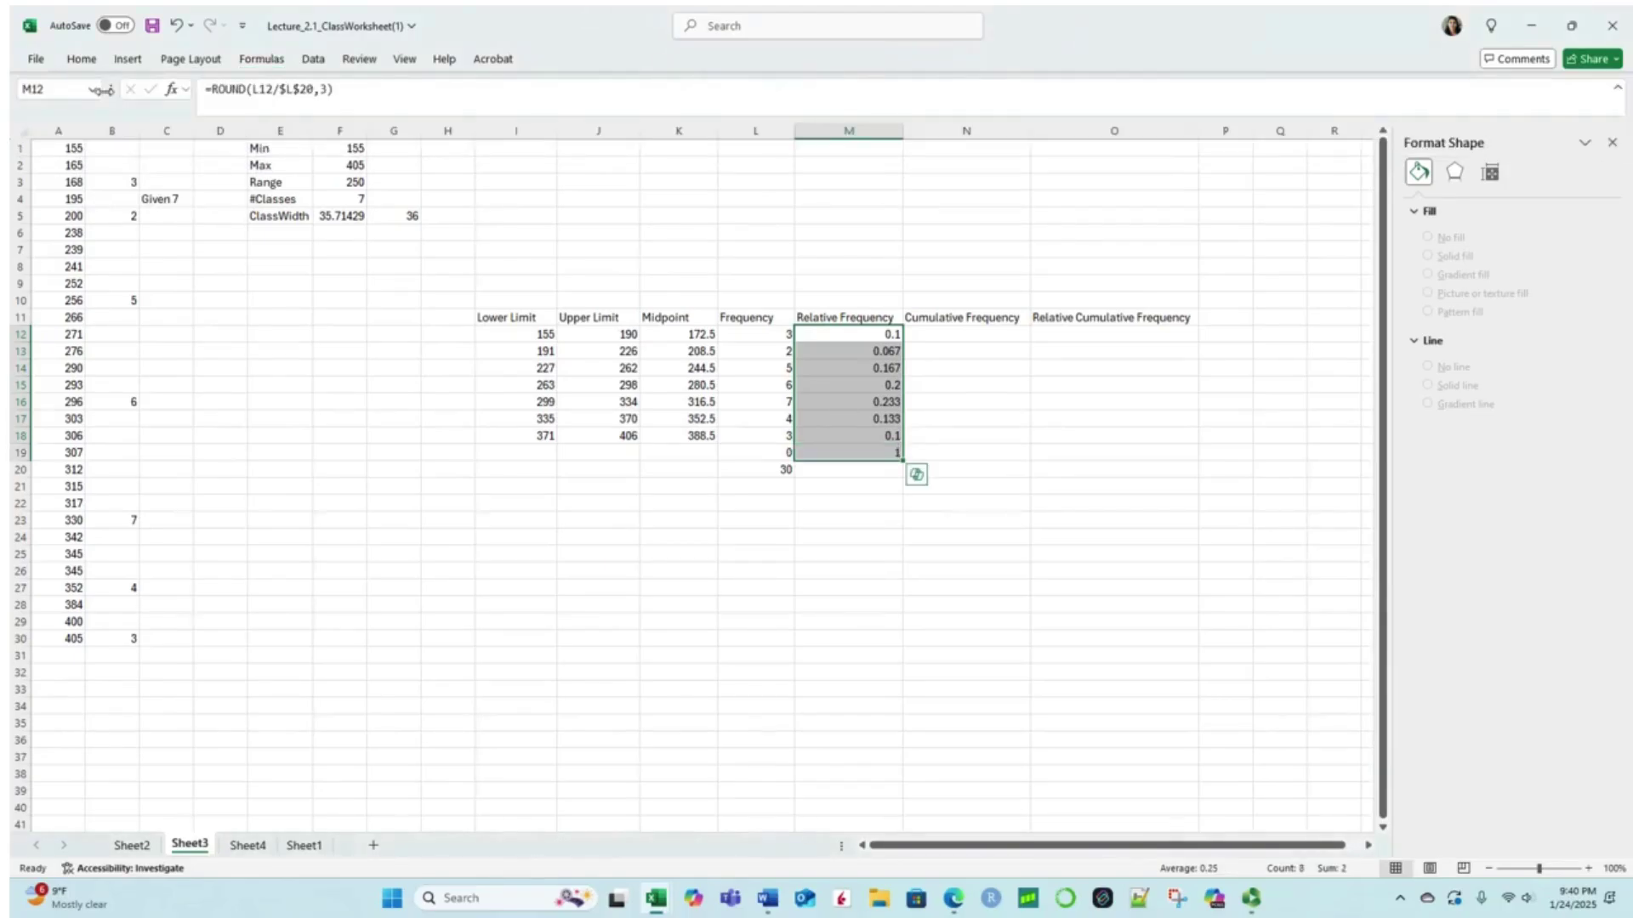
{"action": "left_click", "coordinate": [893, 468]}
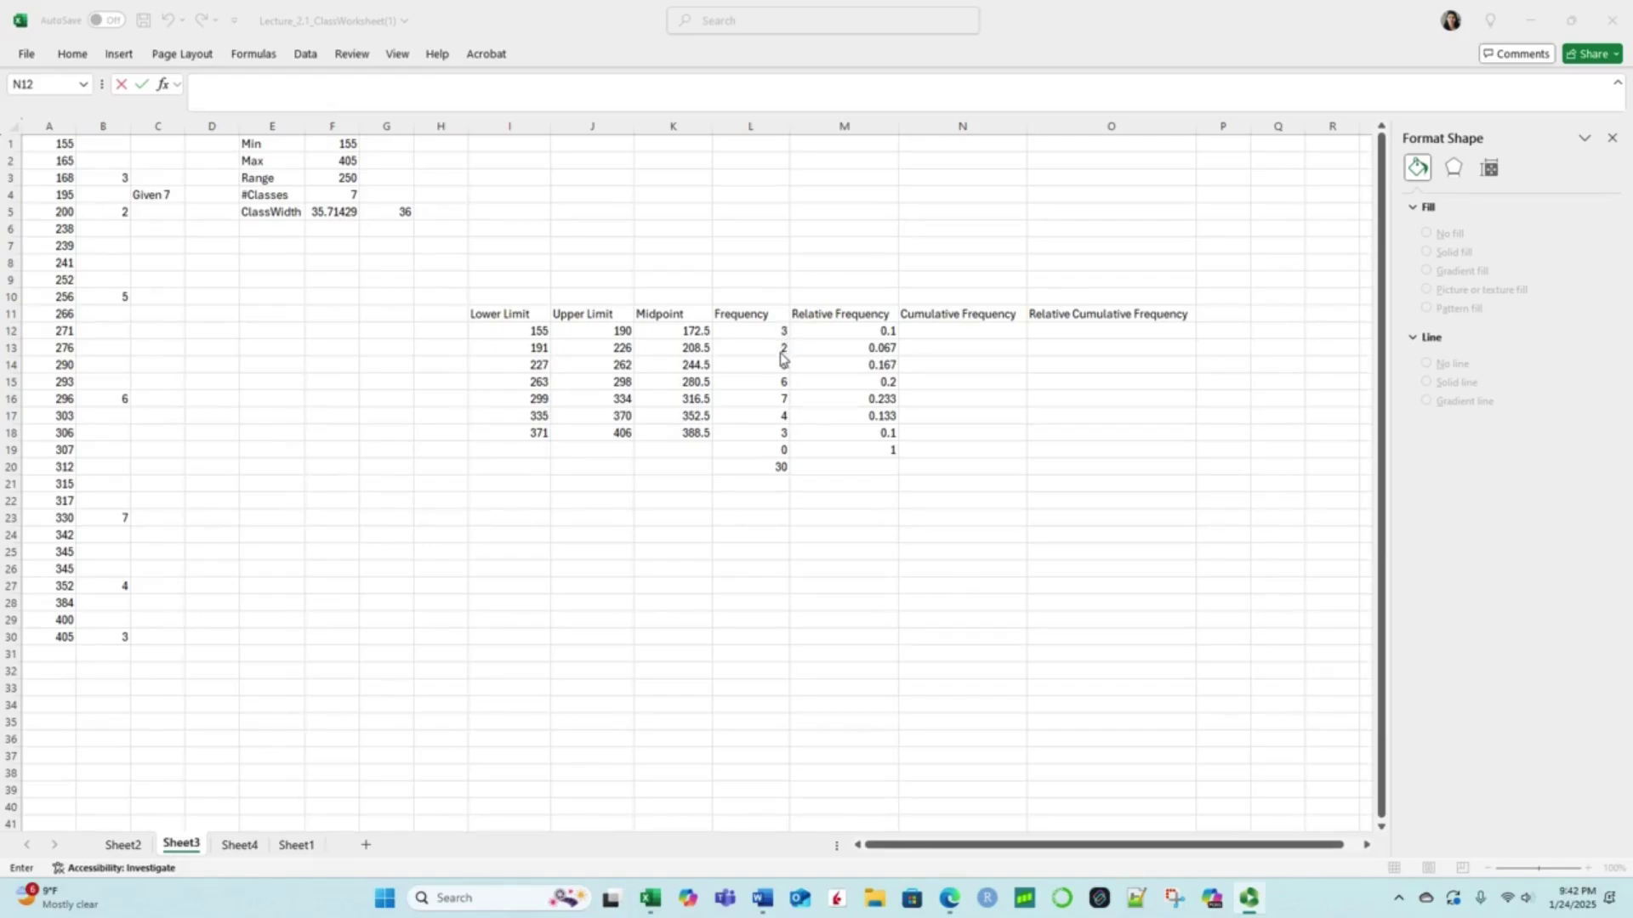
Step: Enter 3 as the first cumulative frequency in N12 and calculate the second in N13 with =N12+L13
{"action": "left_click", "coordinate": [944, 330]}
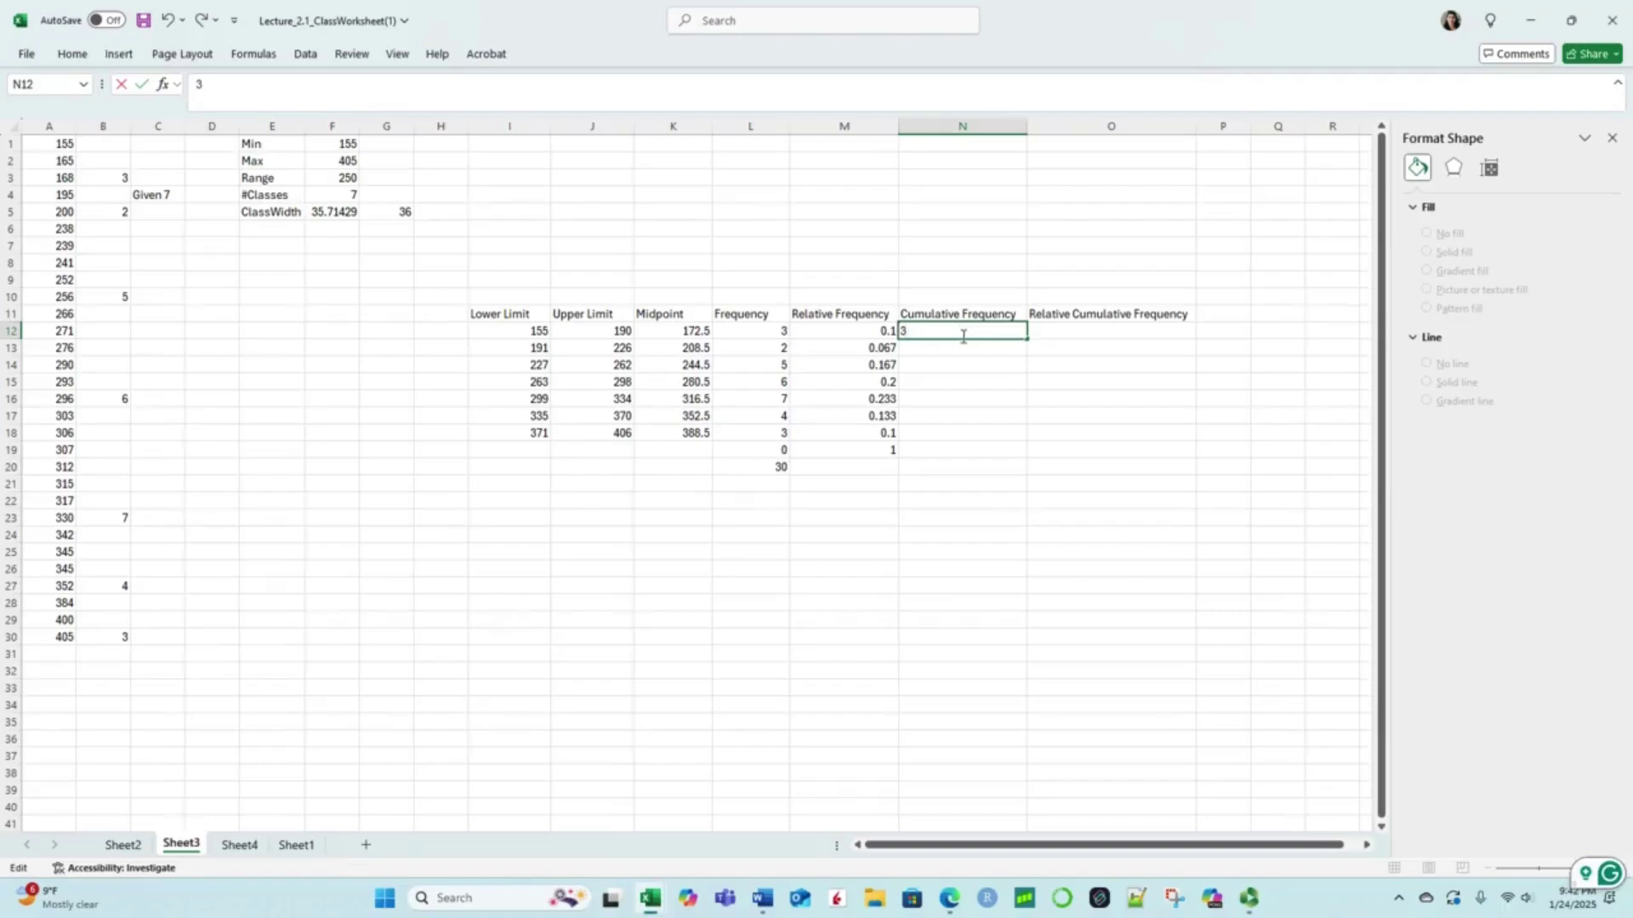
{"action": "left_click", "coordinate": [954, 352]}
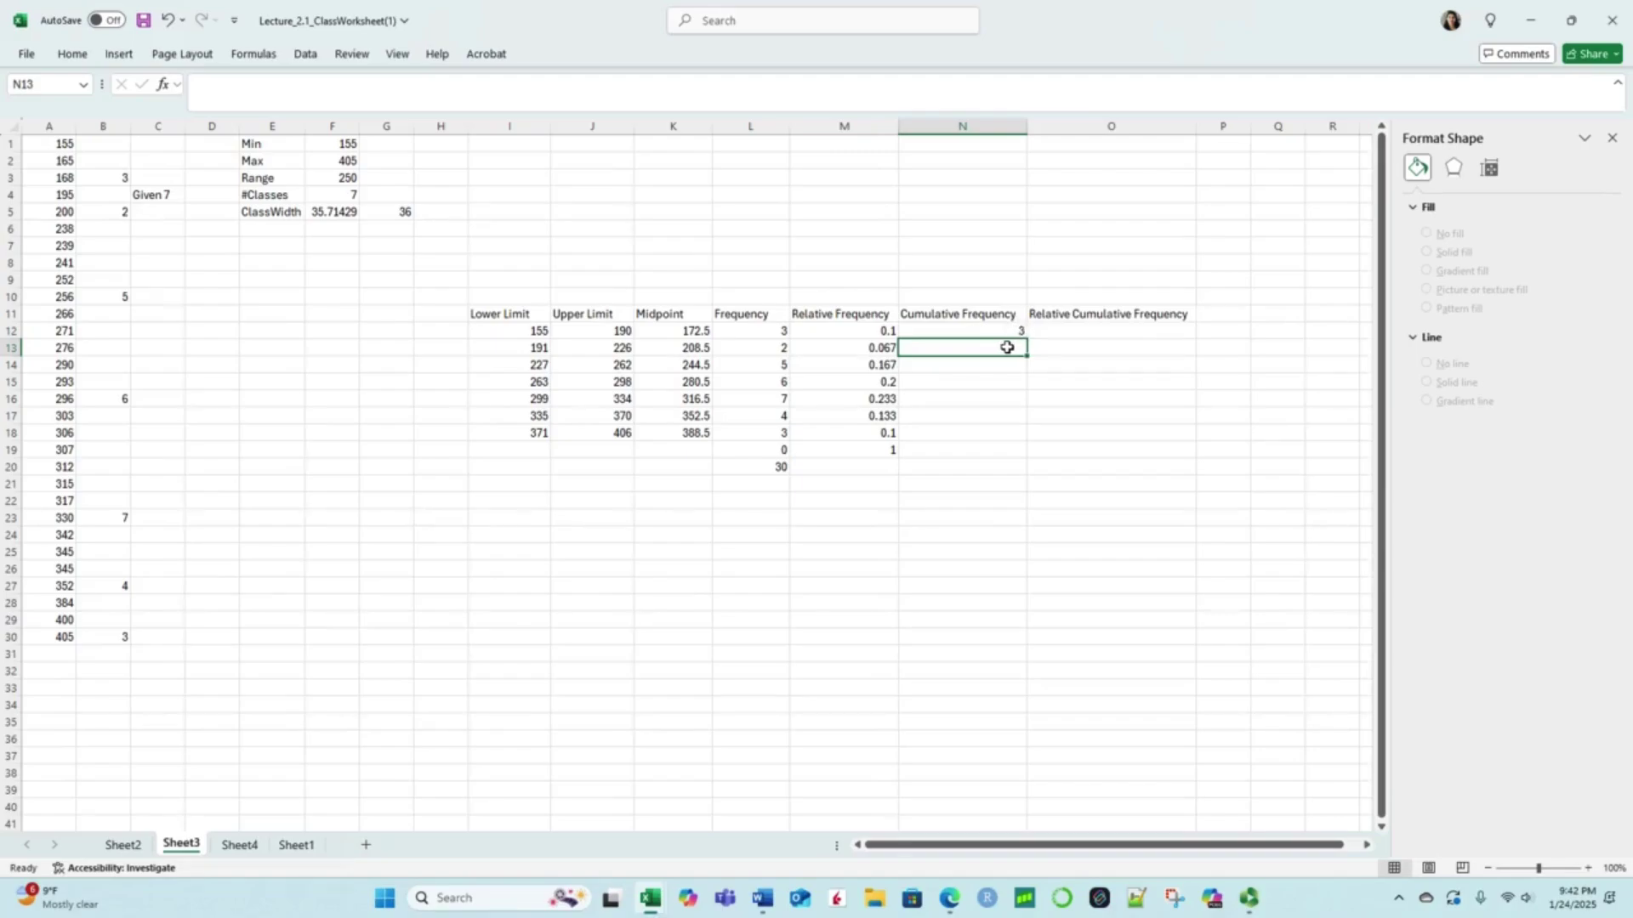
{"action": "type", "text": "="}
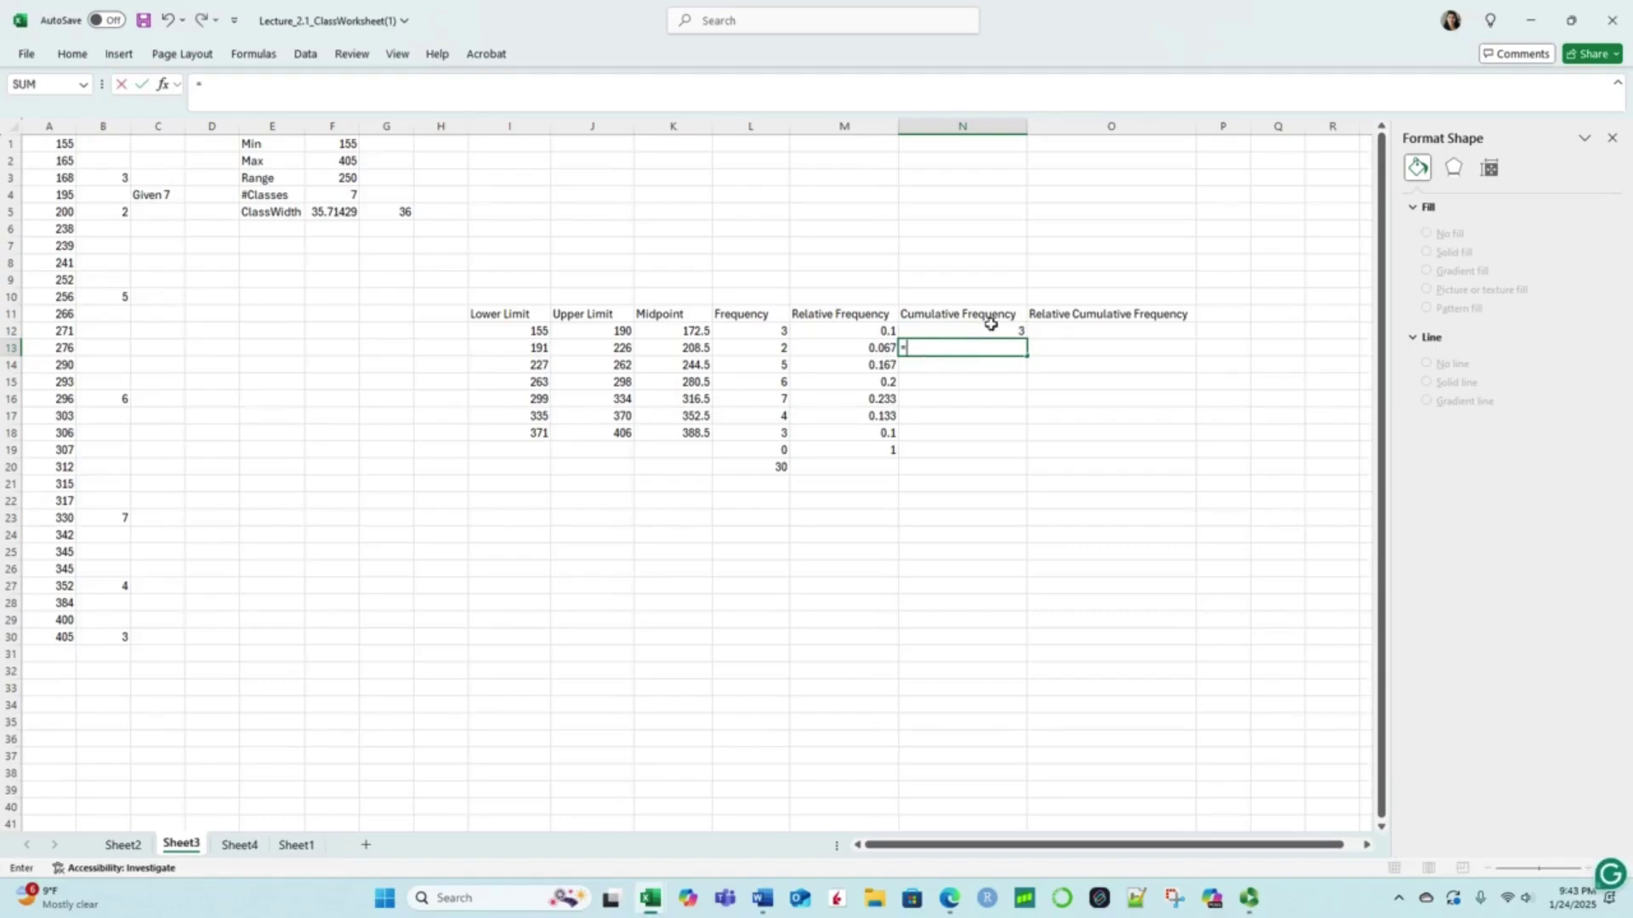
{"action": "left_click", "coordinate": [1011, 332]}
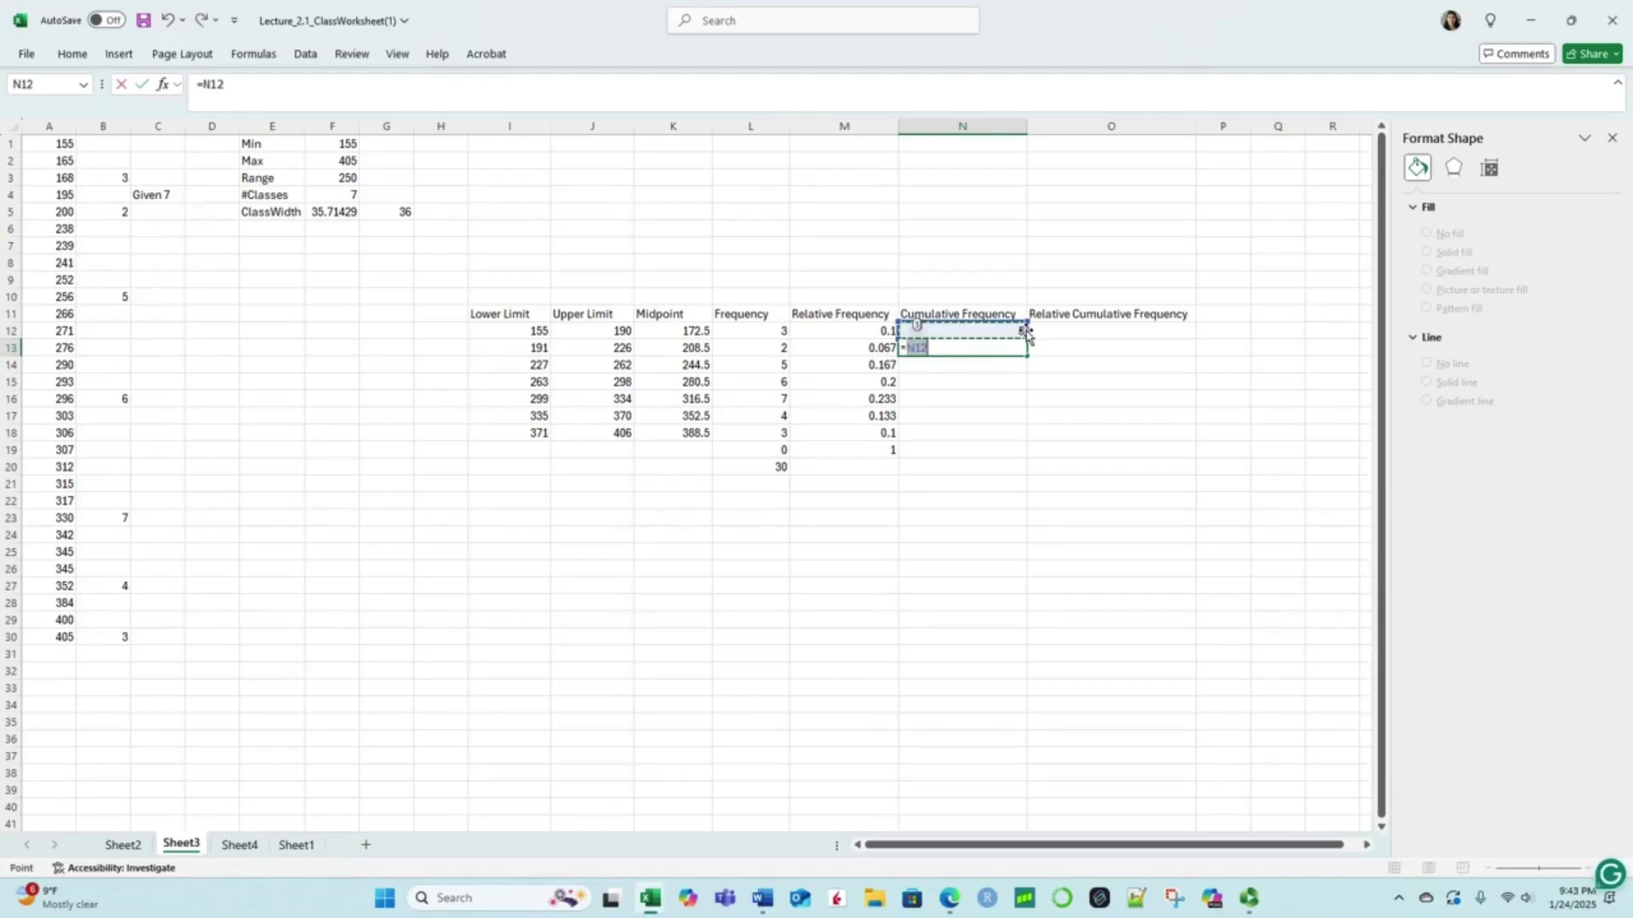
{"action": "type", "text": "+"}
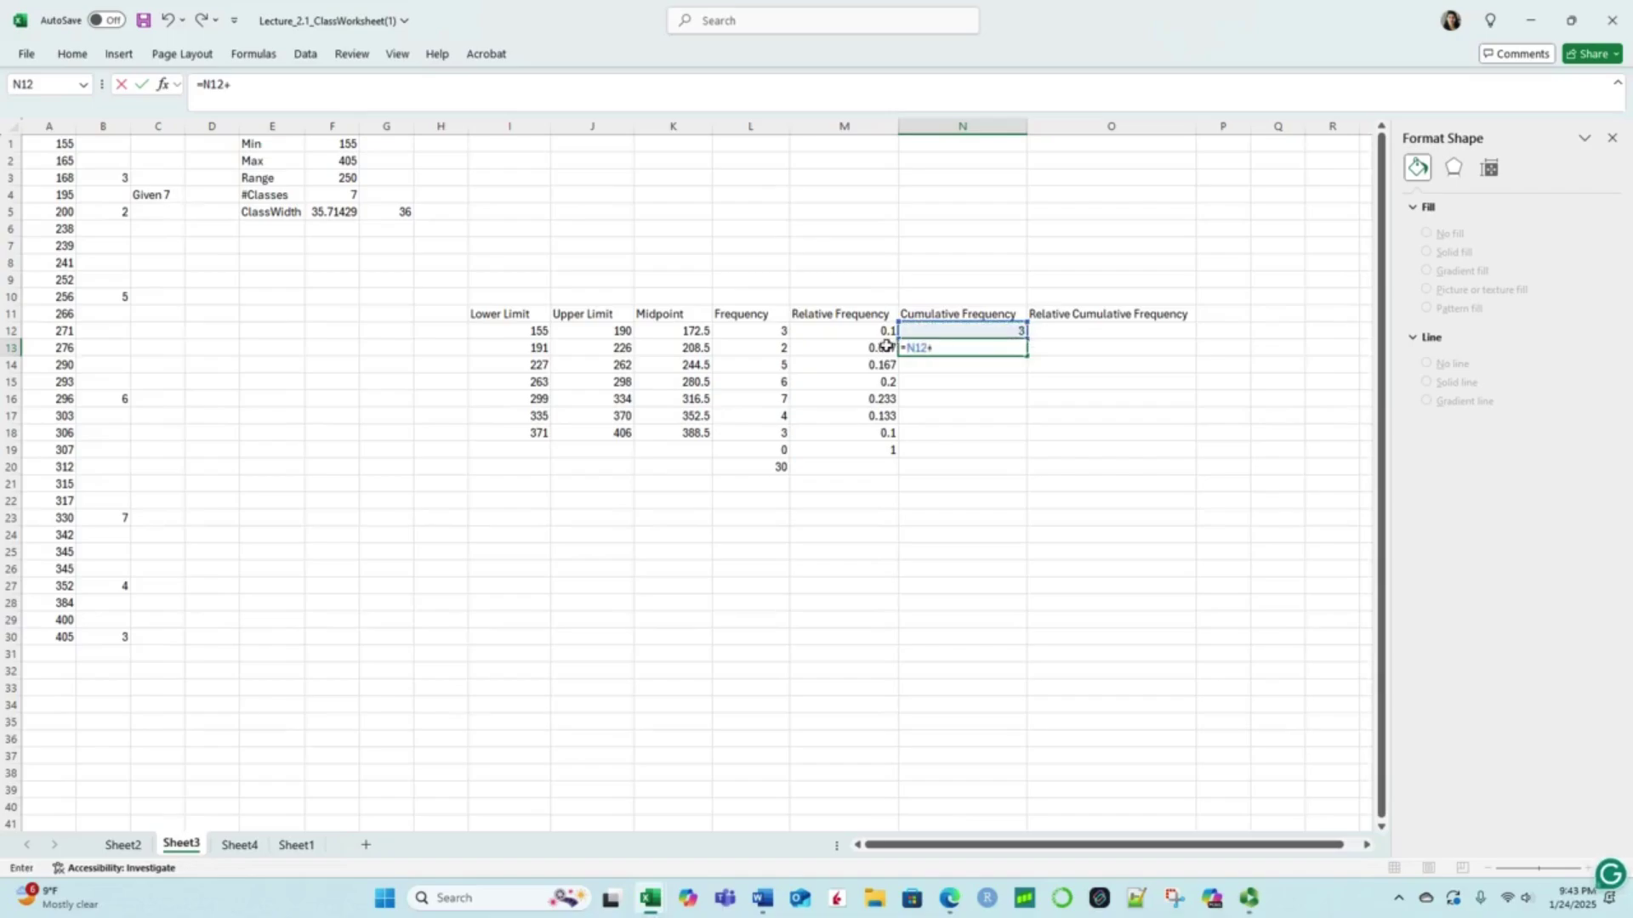
{"action": "left_click", "coordinate": [755, 348]}
{"action": "key", "text": "Return"}
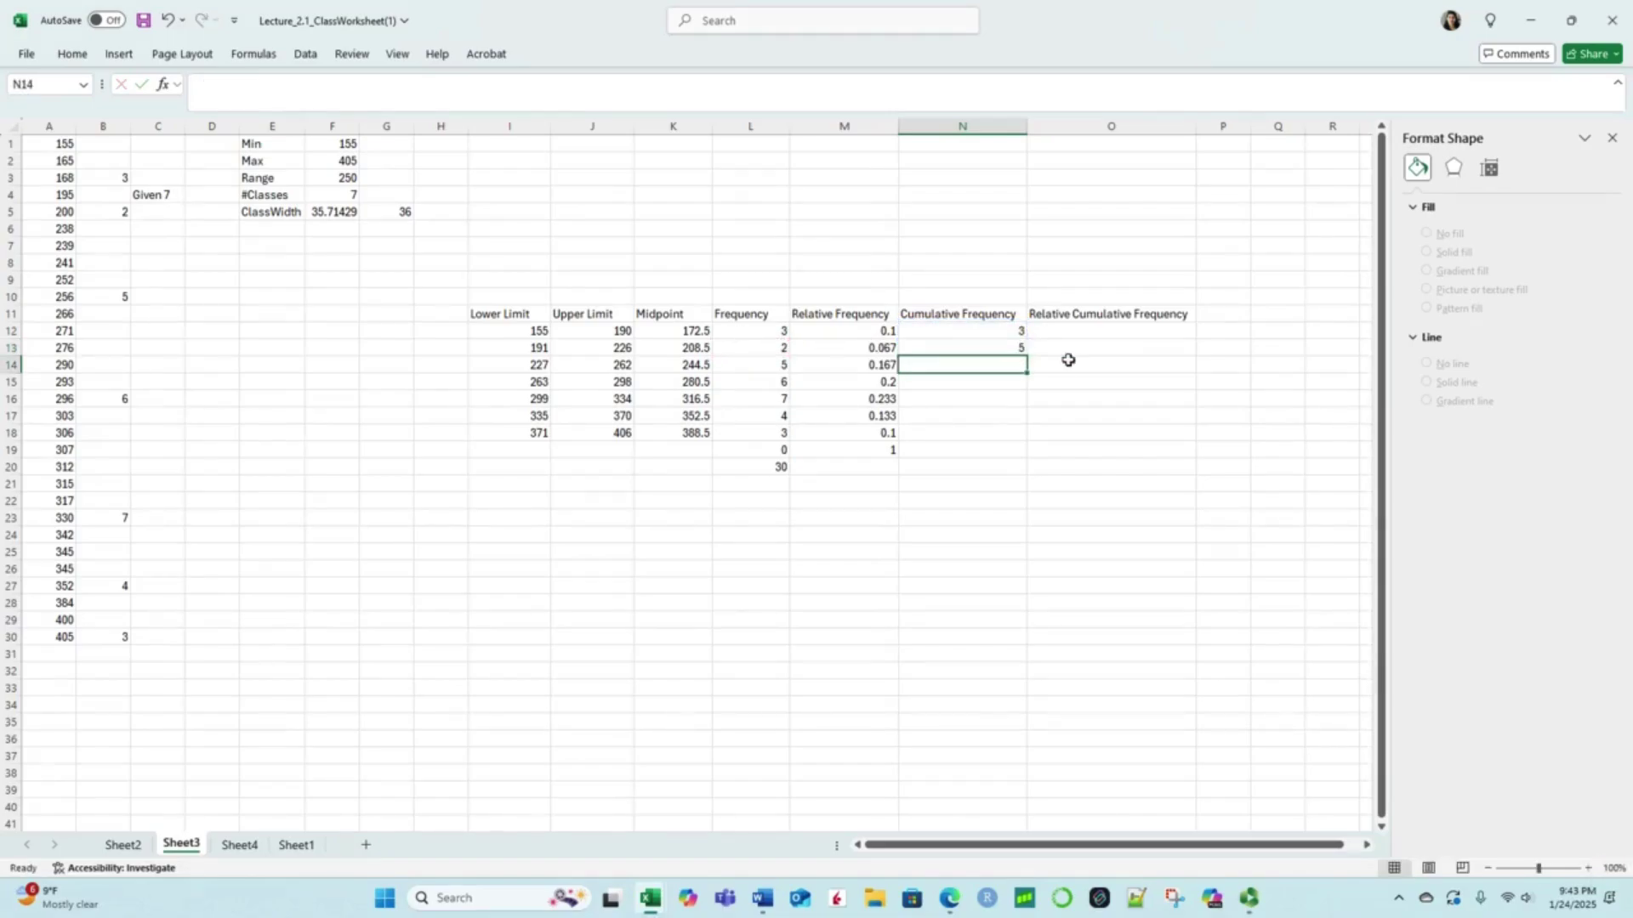
Step: Calculate the third class's cumulative frequency in N14 with the formula =N13+L14
{"action": "type", "text": "="}
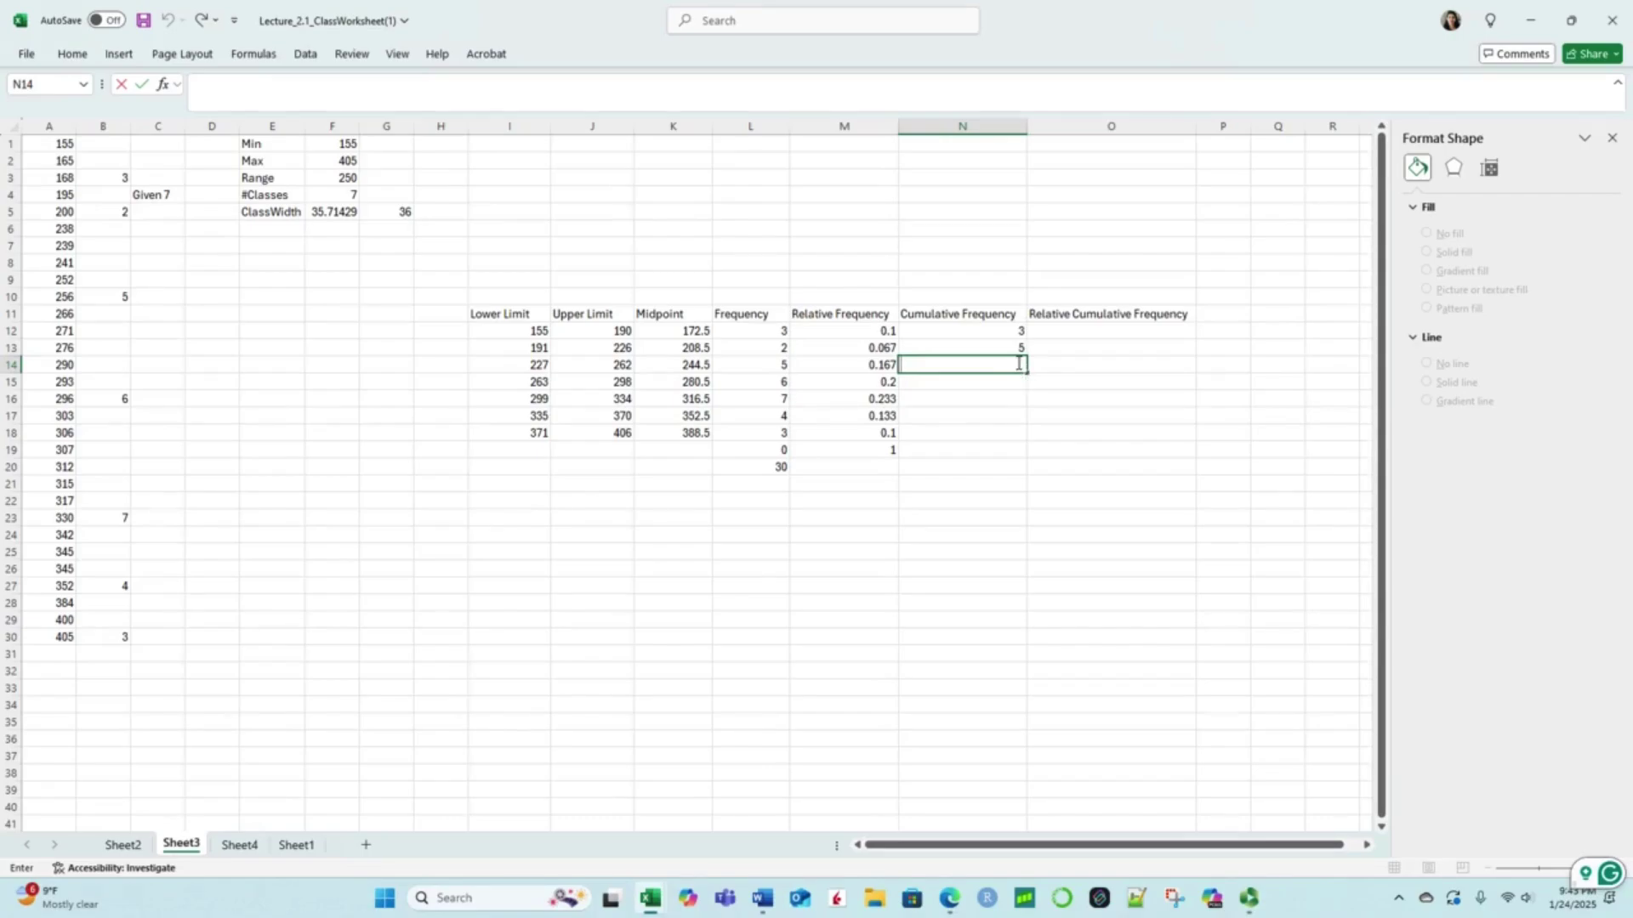
{"action": "left_click", "coordinate": [1019, 364]}
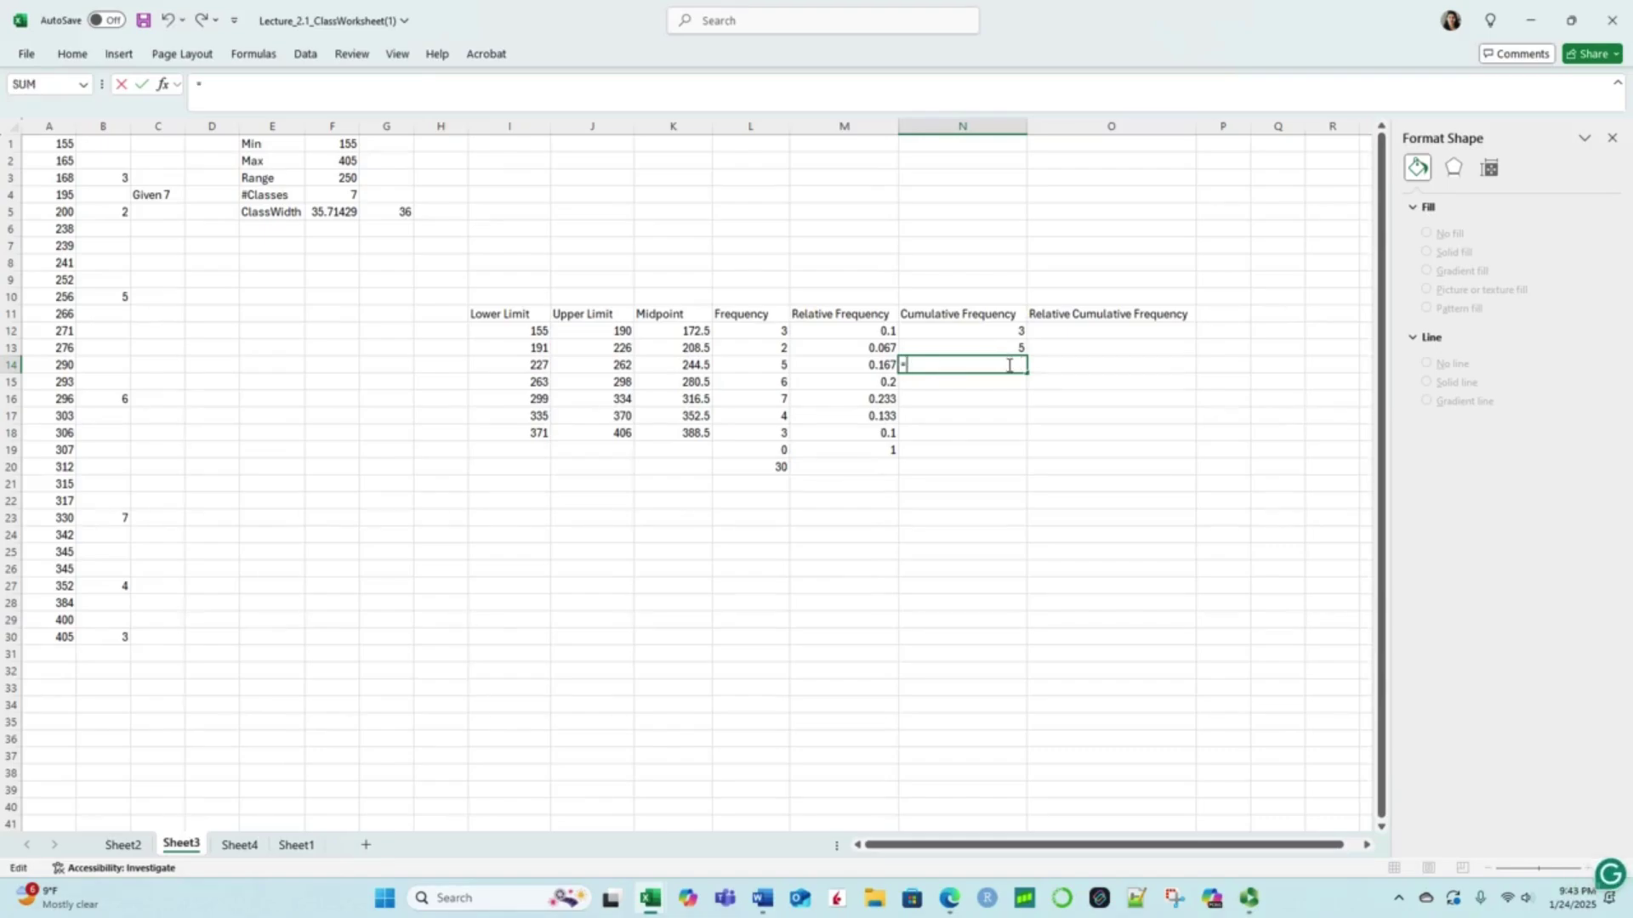
{"action": "type", "text": "="}
{"action": "left_click", "coordinate": [1020, 347]}
{"action": "type", "text": "+"}
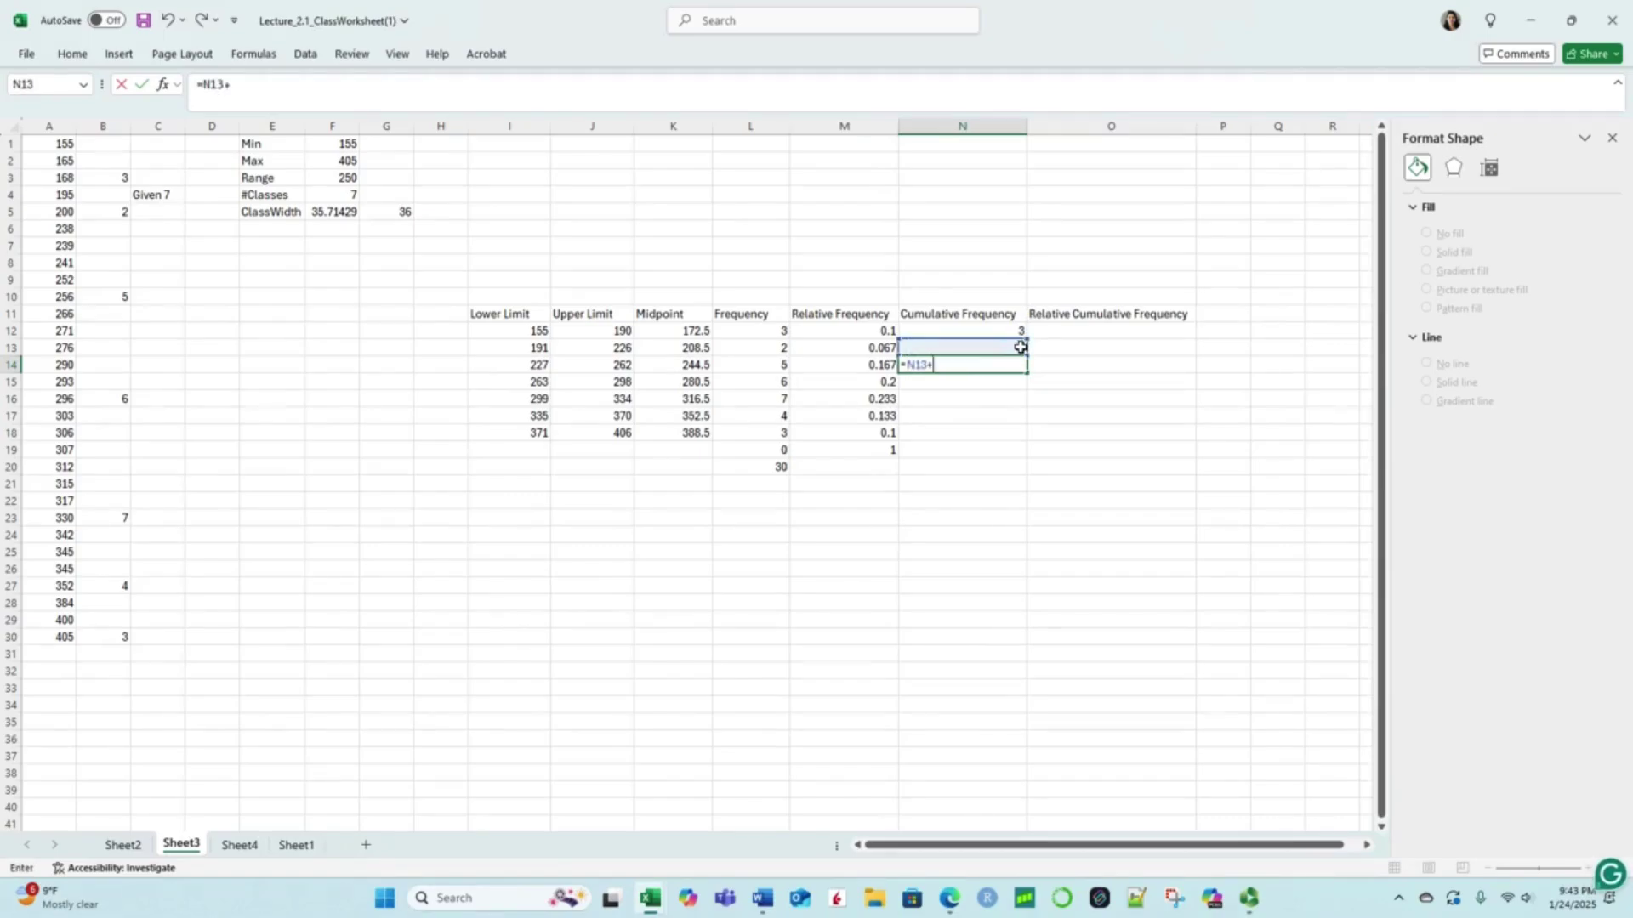
{"action": "left_click", "coordinate": [776, 365]}
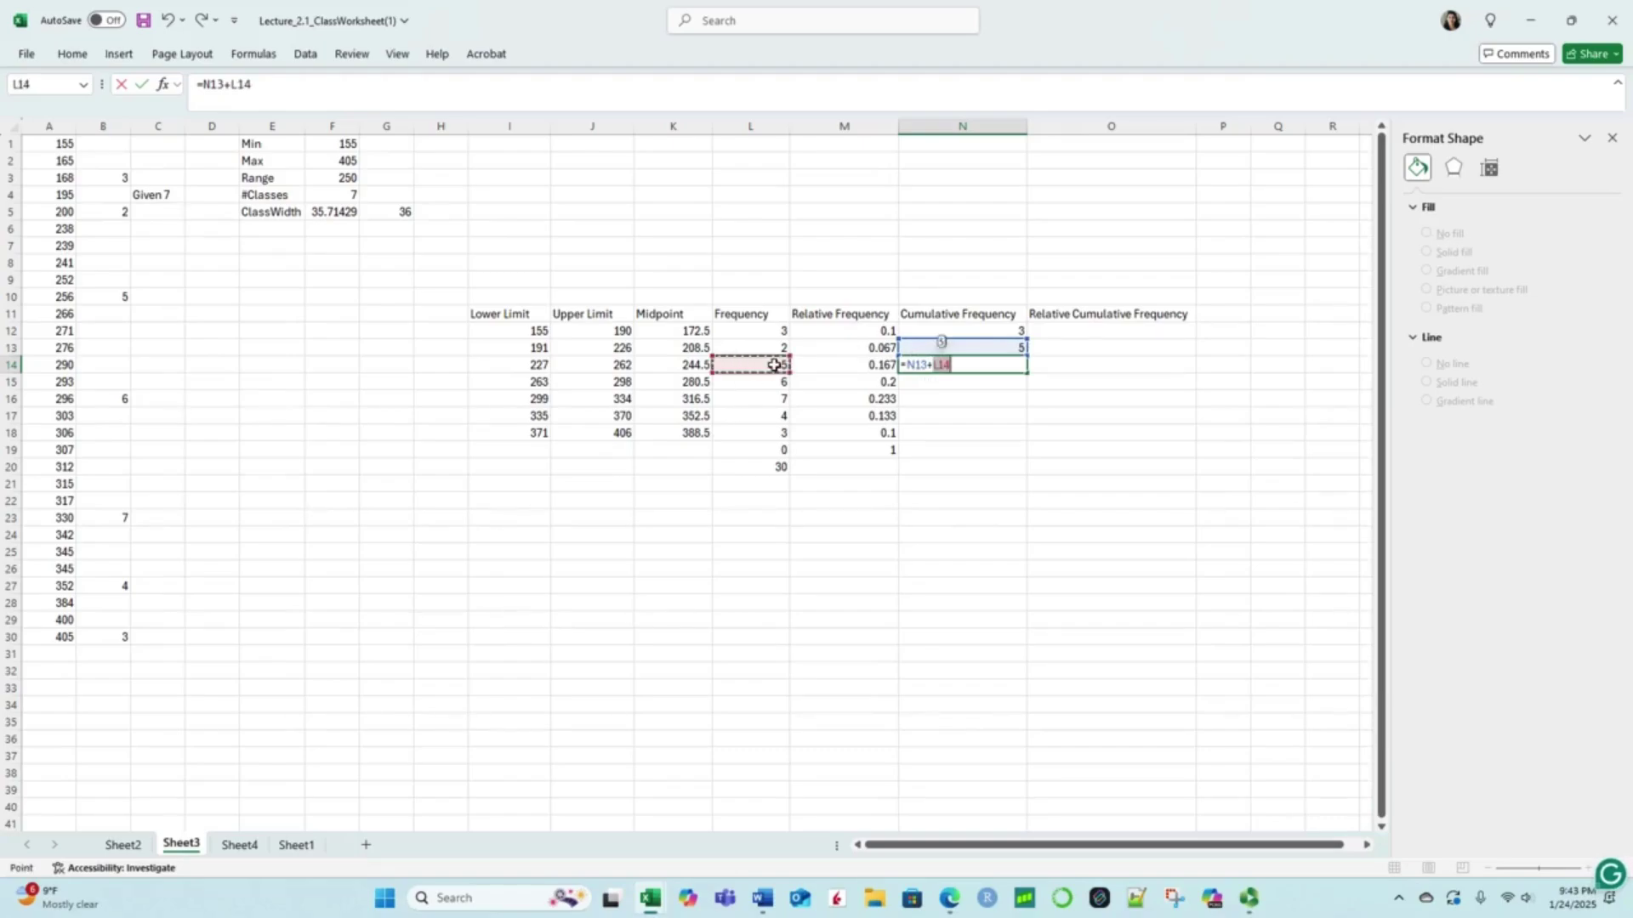
{"action": "key", "text": "Return"}
Step: Fill the cumulative frequency formula from N14 down through N18
{"action": "left_click", "coordinate": [1011, 366]}
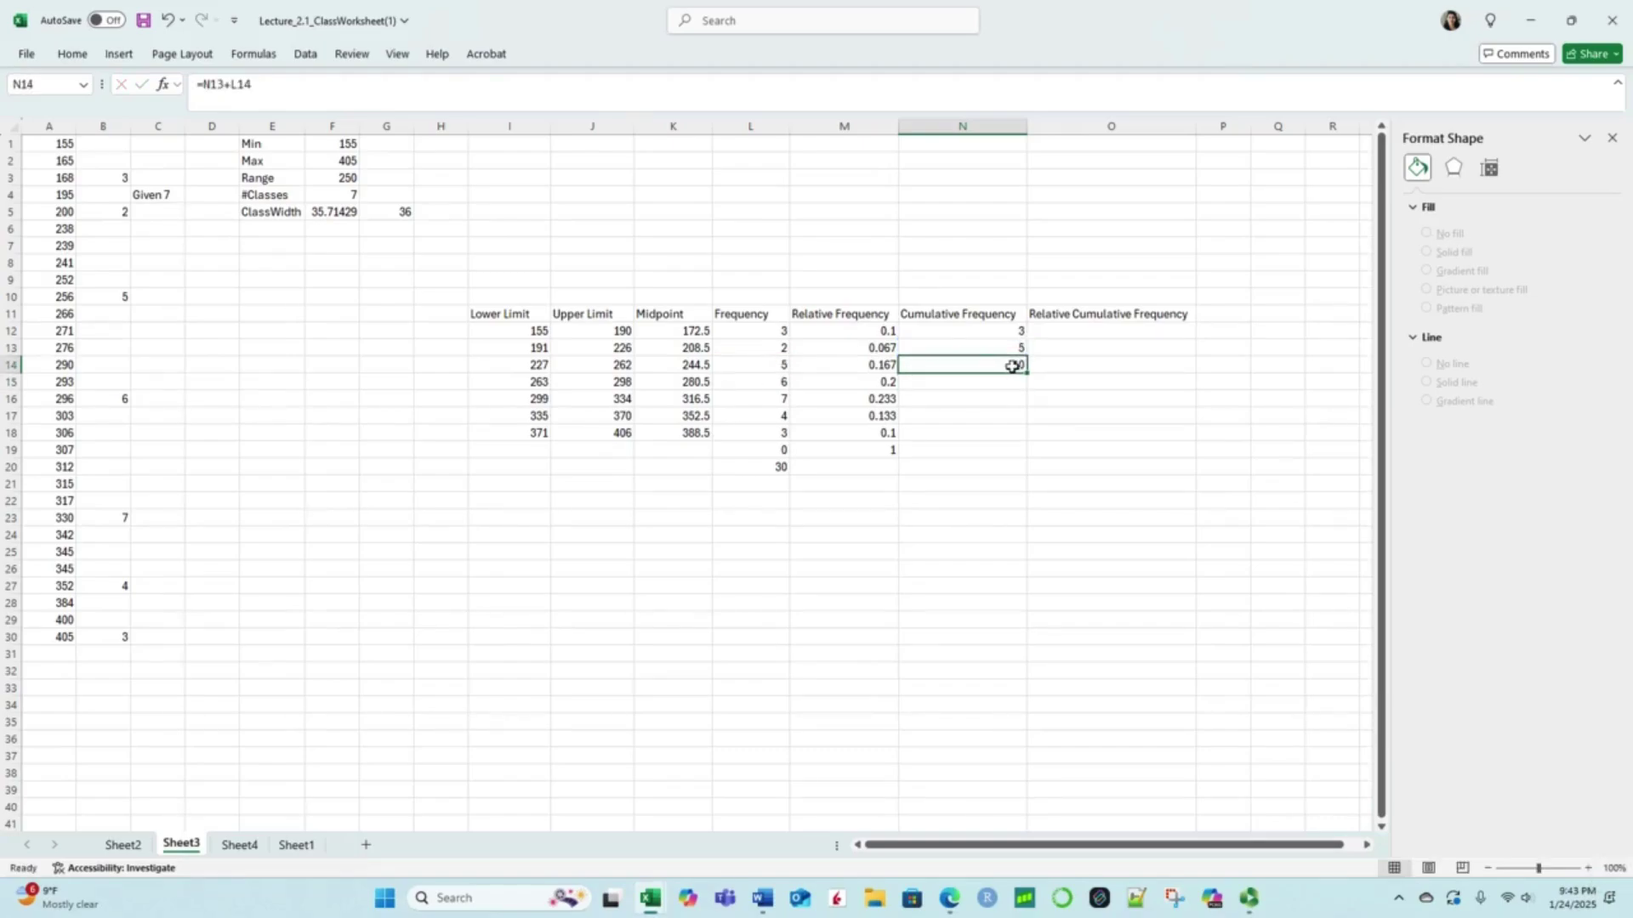
{"action": "left_click_drag", "start_coordinate": [1028, 375], "coordinate": [1028, 437]}
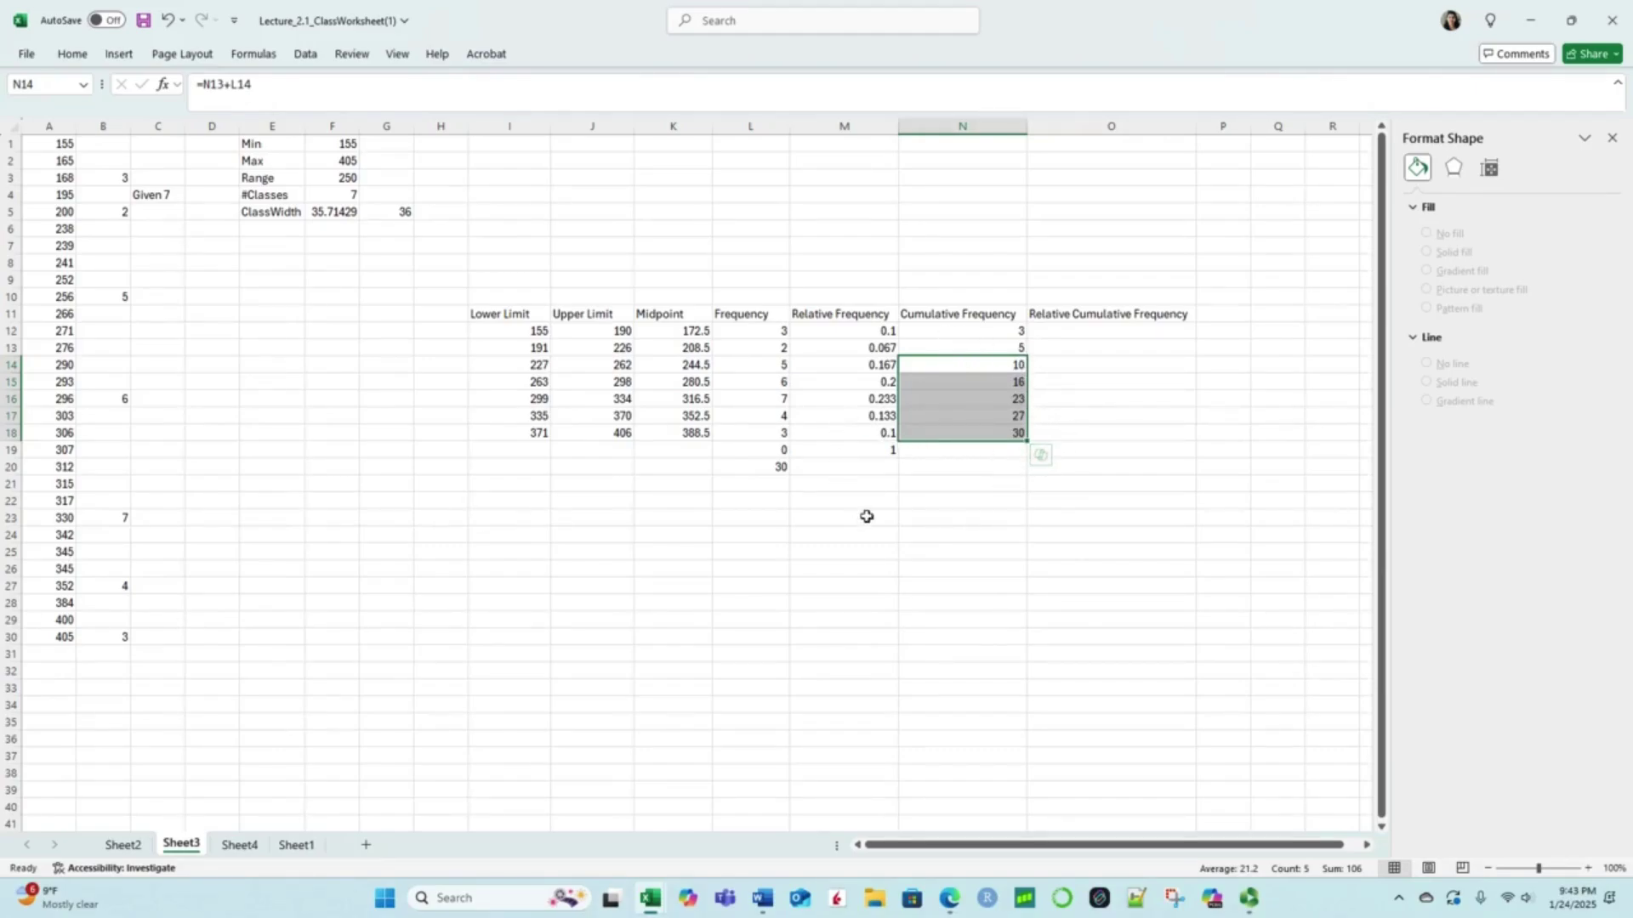
{"action": "left_click", "coordinate": [1064, 432]}
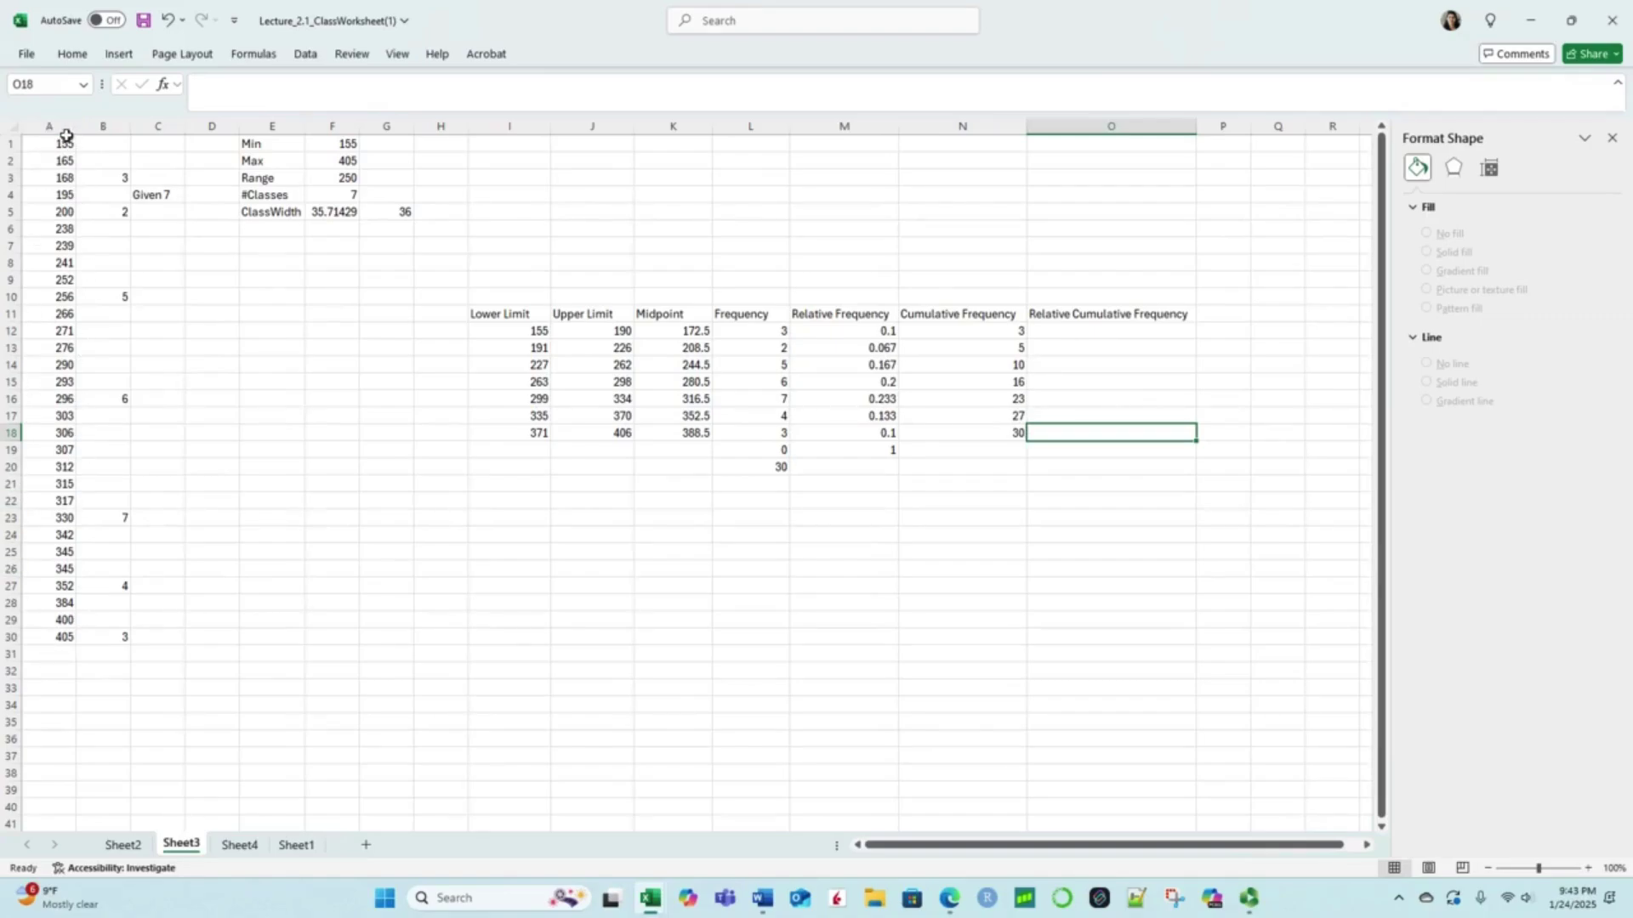
Step: Calculate the first class's relative cumulative frequency in O12 with the formula =N12/N18
{"action": "left_click", "coordinate": [1066, 329]}
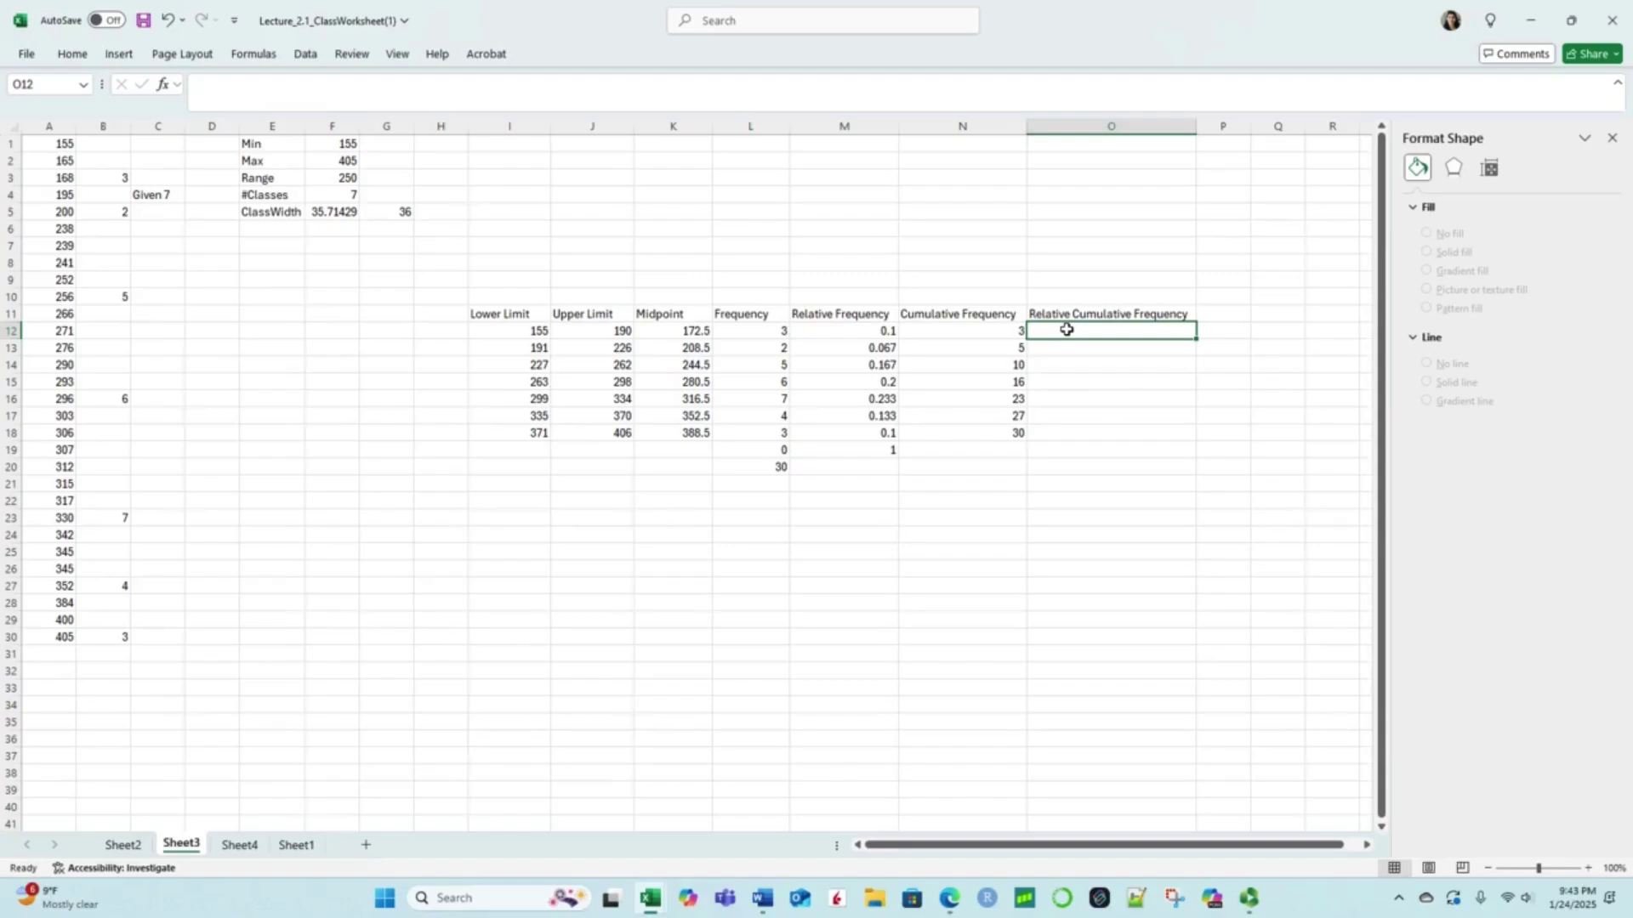
{"action": "double_click", "coordinate": [1068, 330]}
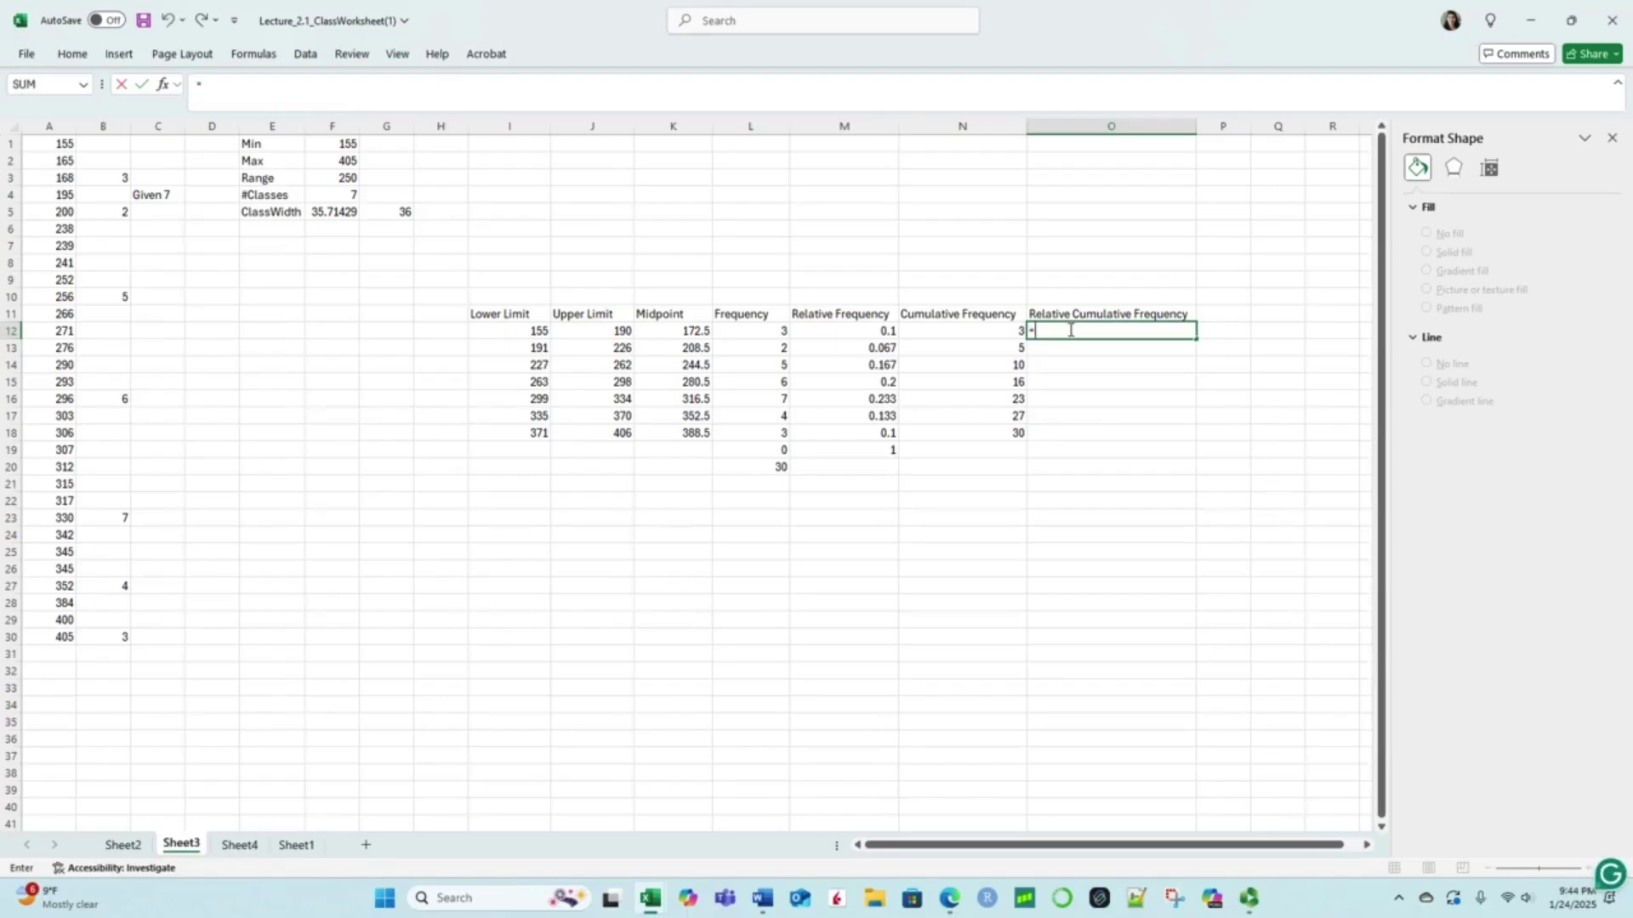
{"action": "left_click", "coordinate": [1019, 328]}
{"action": "type", "text": "/"}
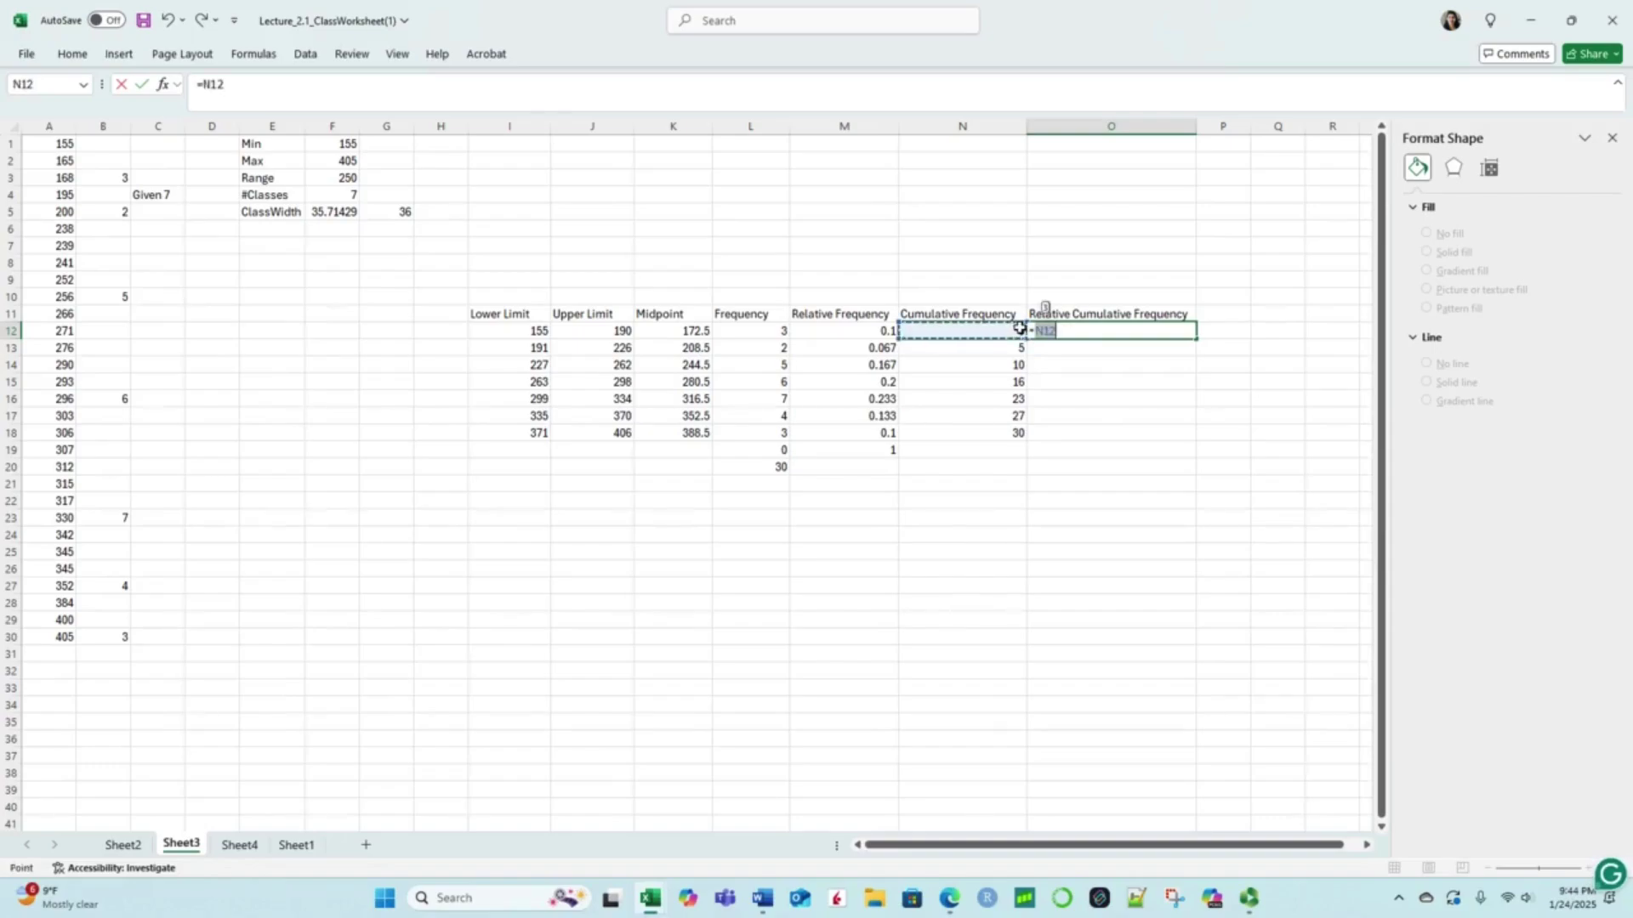
{"action": "left_click", "coordinate": [1008, 433]}
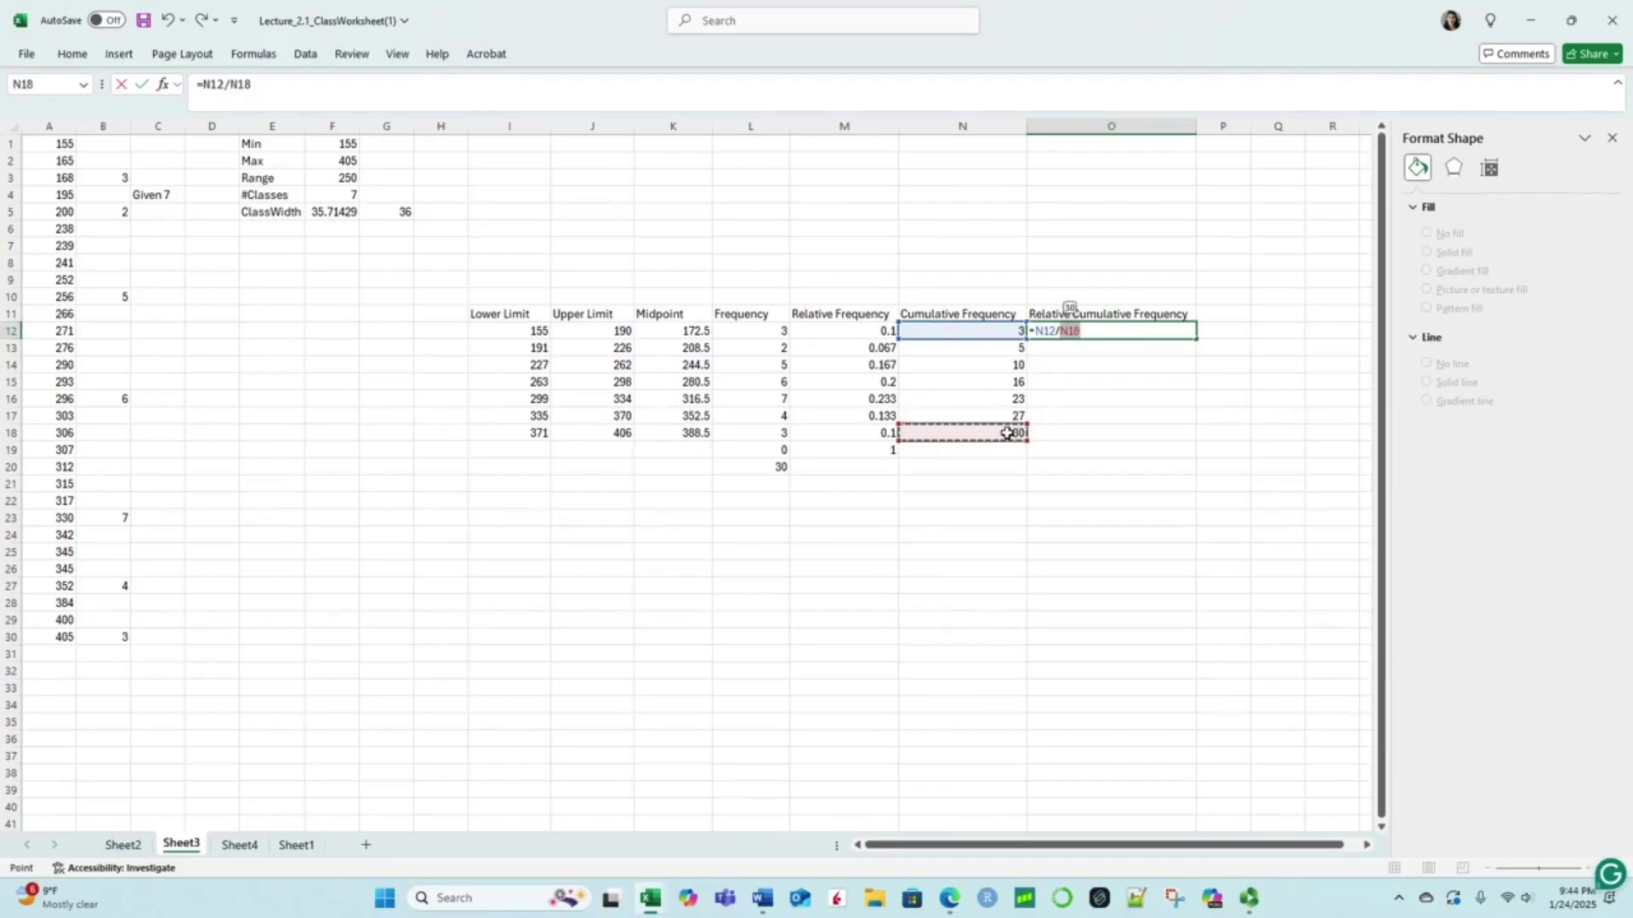
{"action": "key", "text": "Return"}
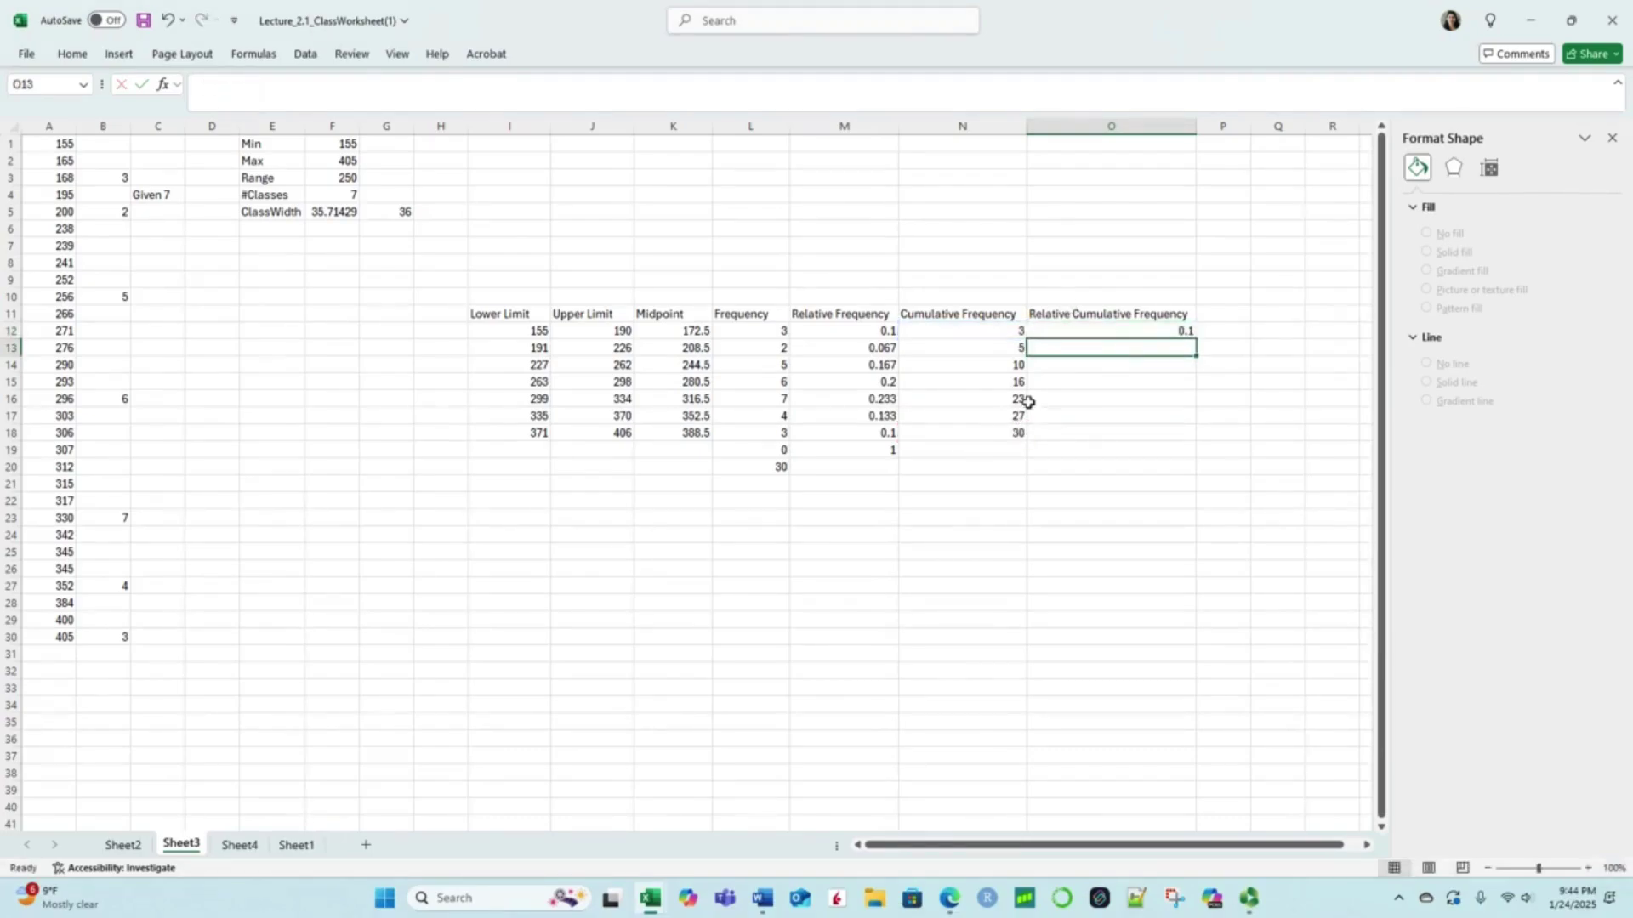
Step: Make the divisor in O12 an absolute reference so the formula reads =N12/$N$18
{"action": "left_click", "coordinate": [1176, 332]}
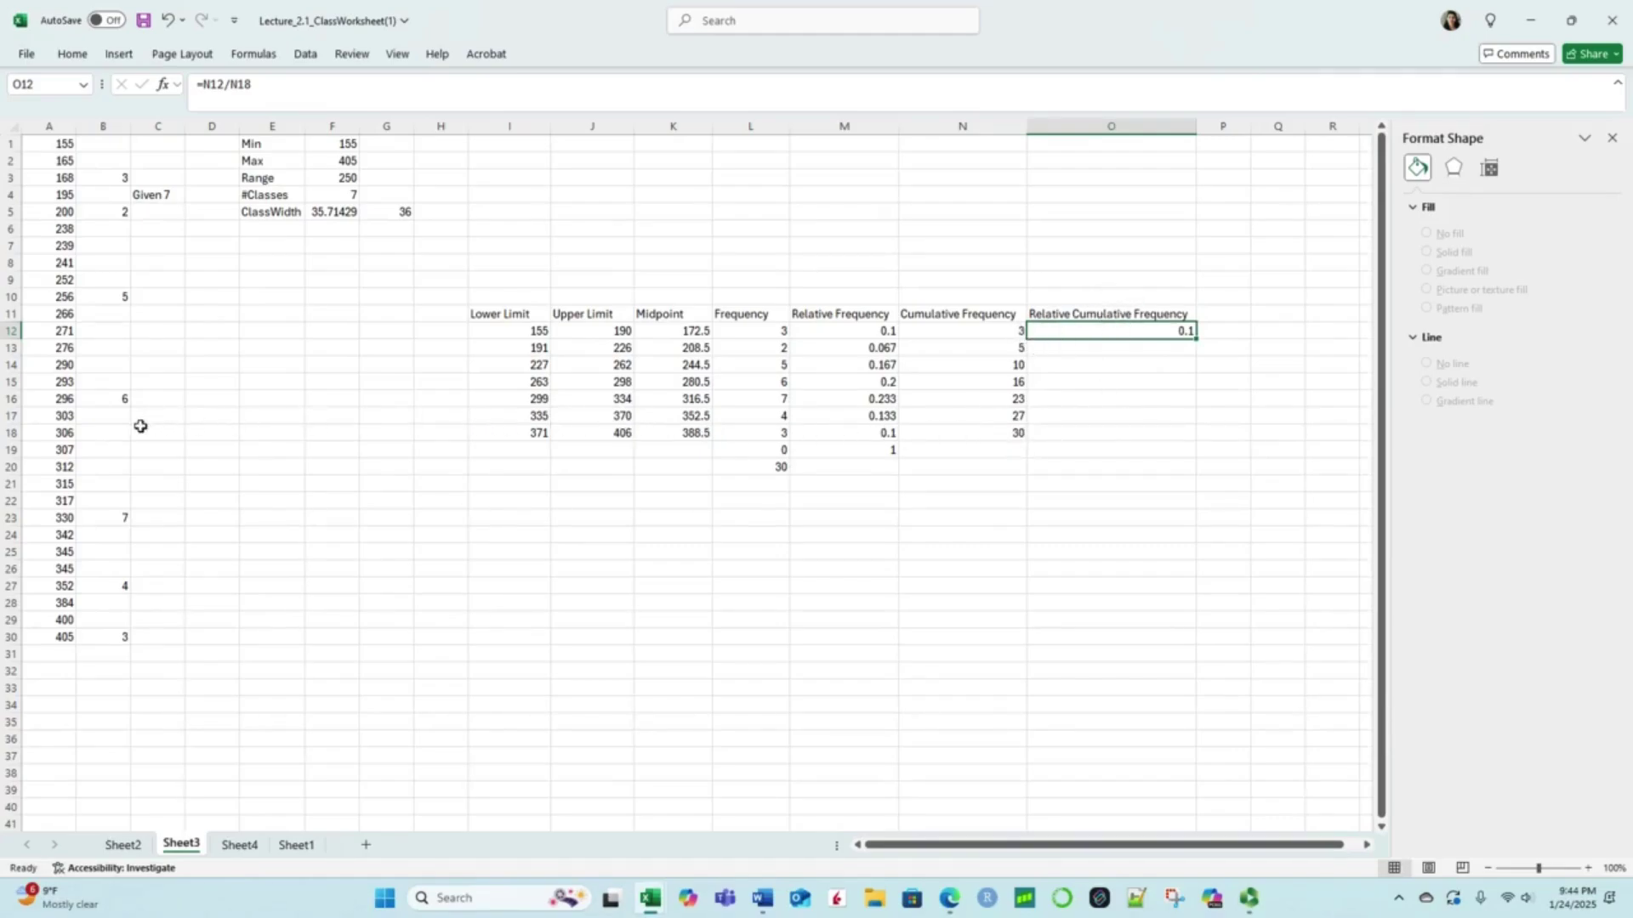
{"action": "left_click", "coordinate": [231, 84]}
{"action": "type", "text": "$"}
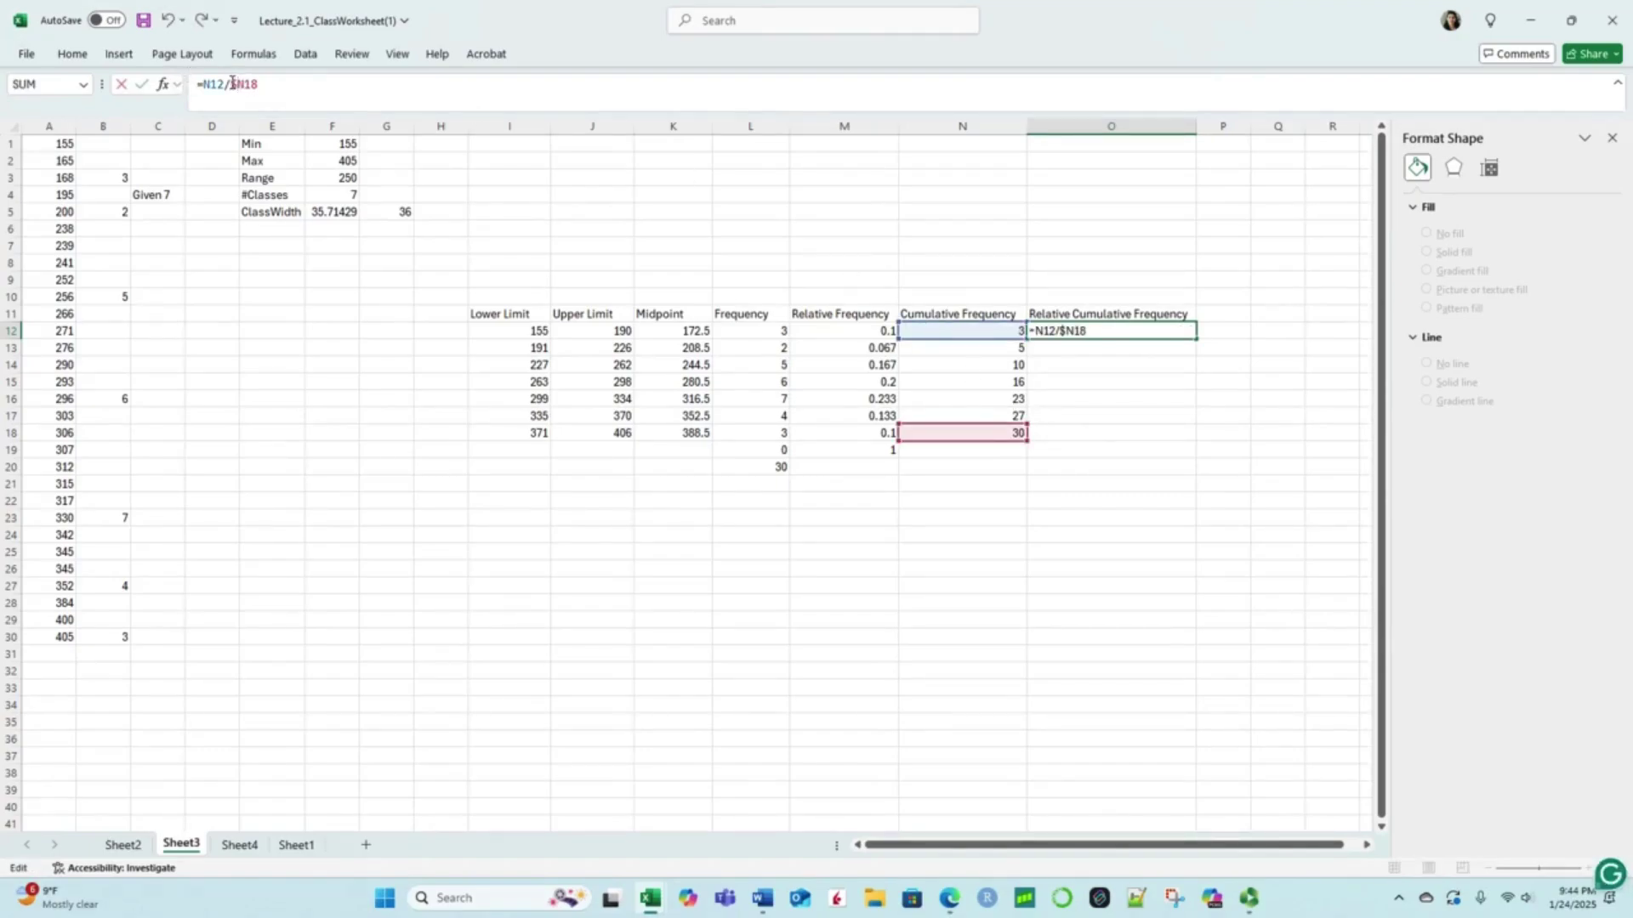
{"action": "left_click", "coordinate": [244, 84]}
{"action": "type", "text": "$"}
{"action": "key", "text": "Return"}
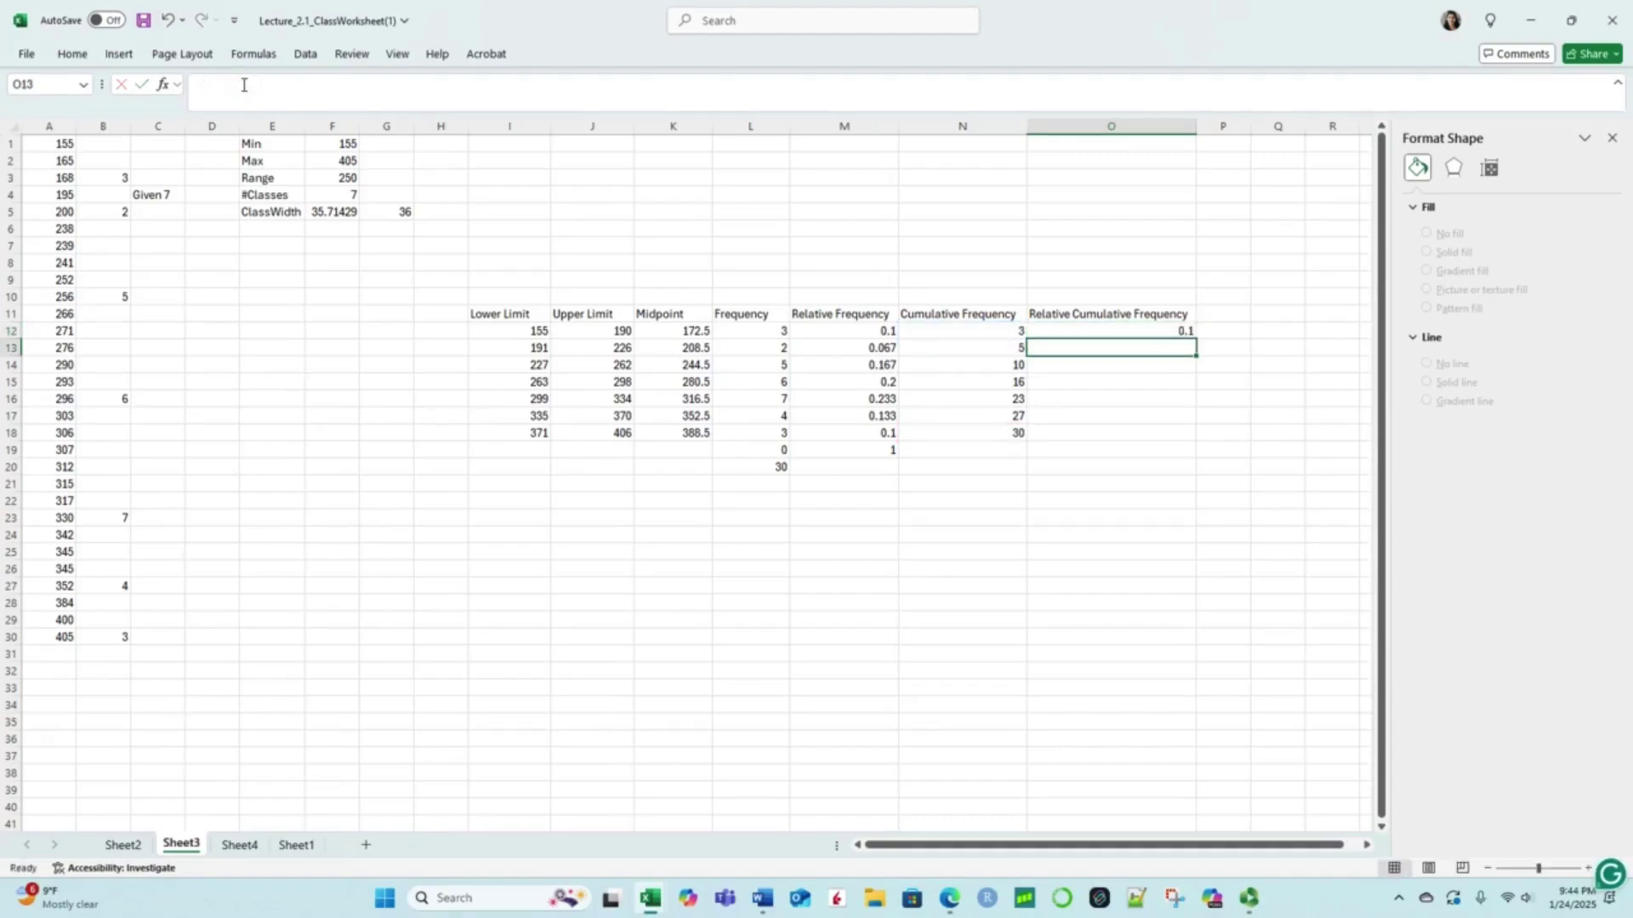
Step: Fill the relative cumulative frequency formula from O12 down through O18
{"action": "left_click", "coordinate": [1159, 333]}
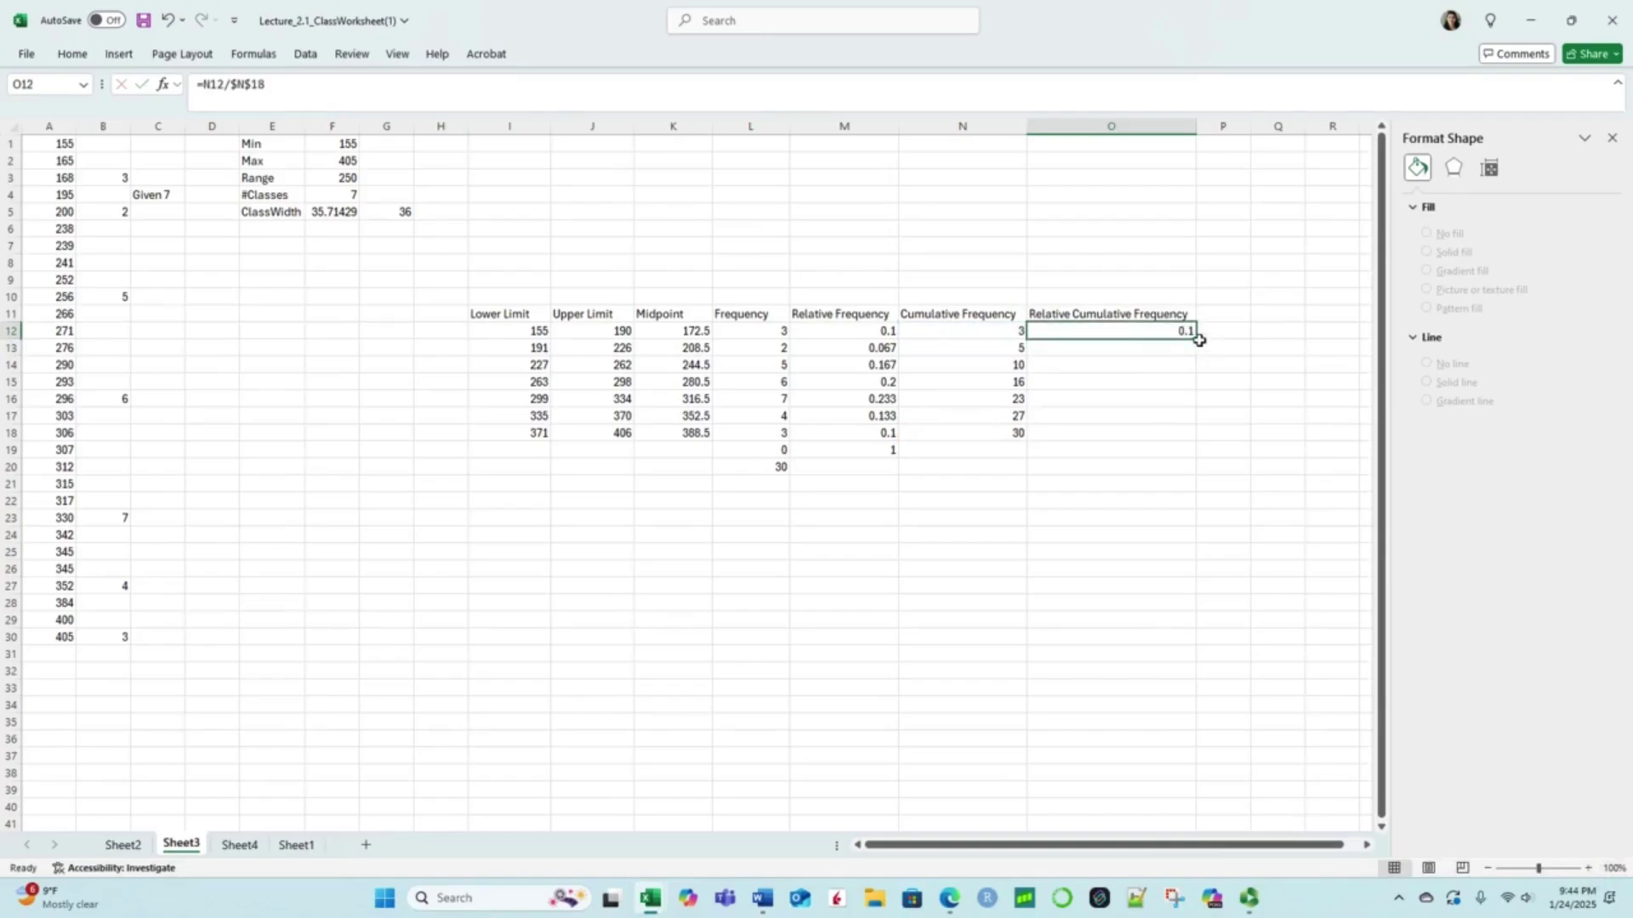
{"action": "left_click_drag", "start_coordinate": [1195, 339], "coordinate": [1192, 437]}
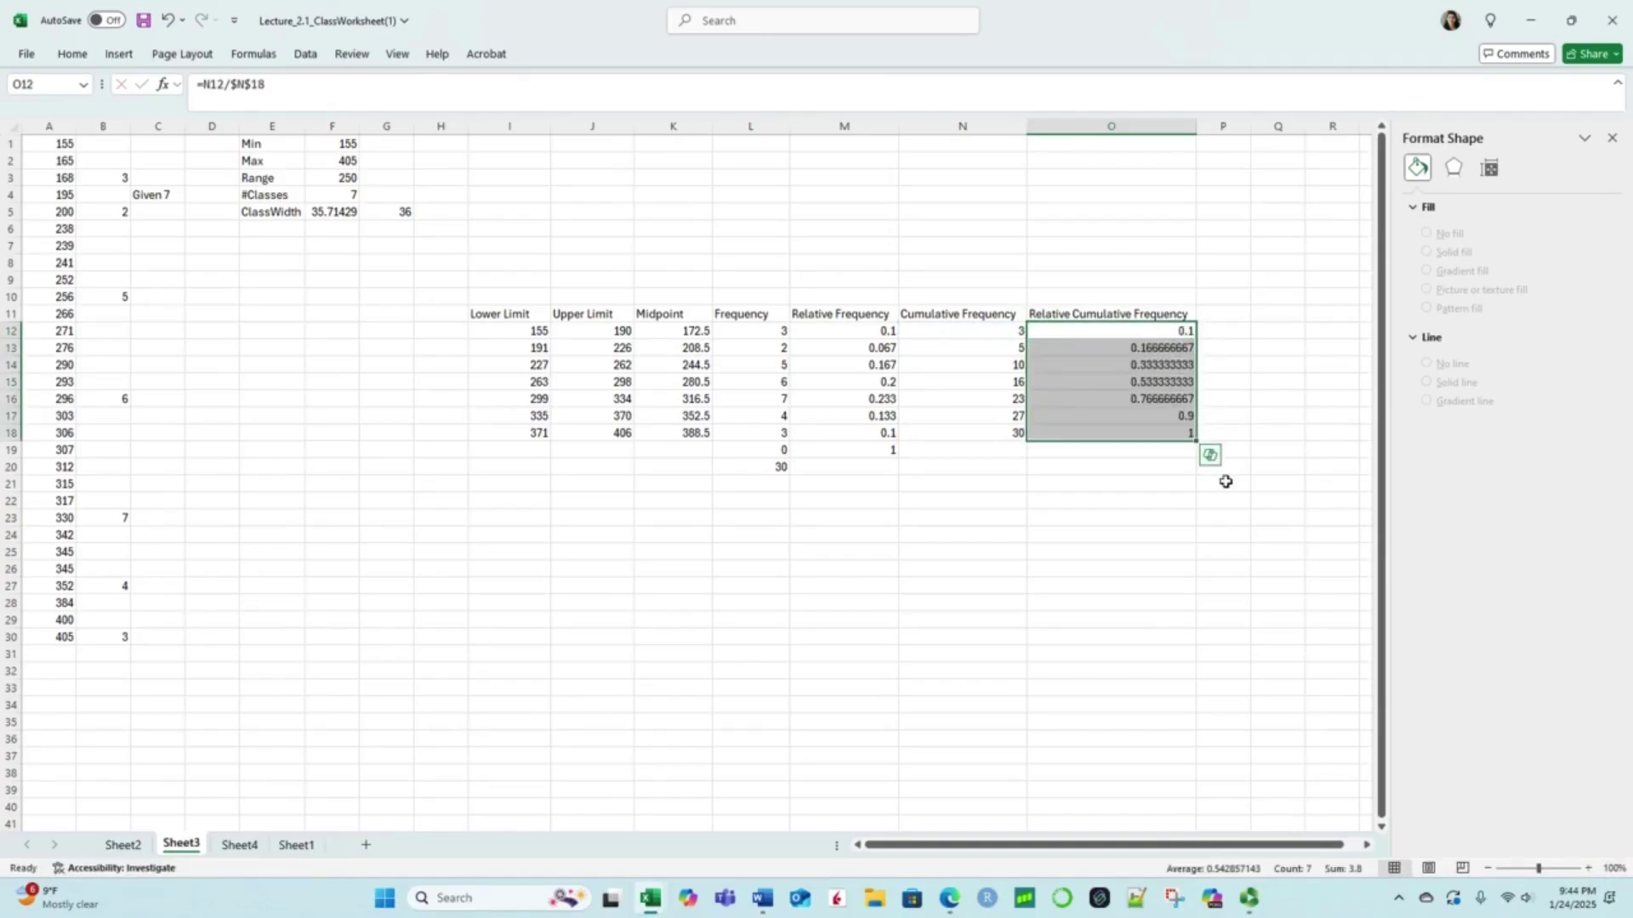
{"action": "left_click", "coordinate": [1187, 517]}
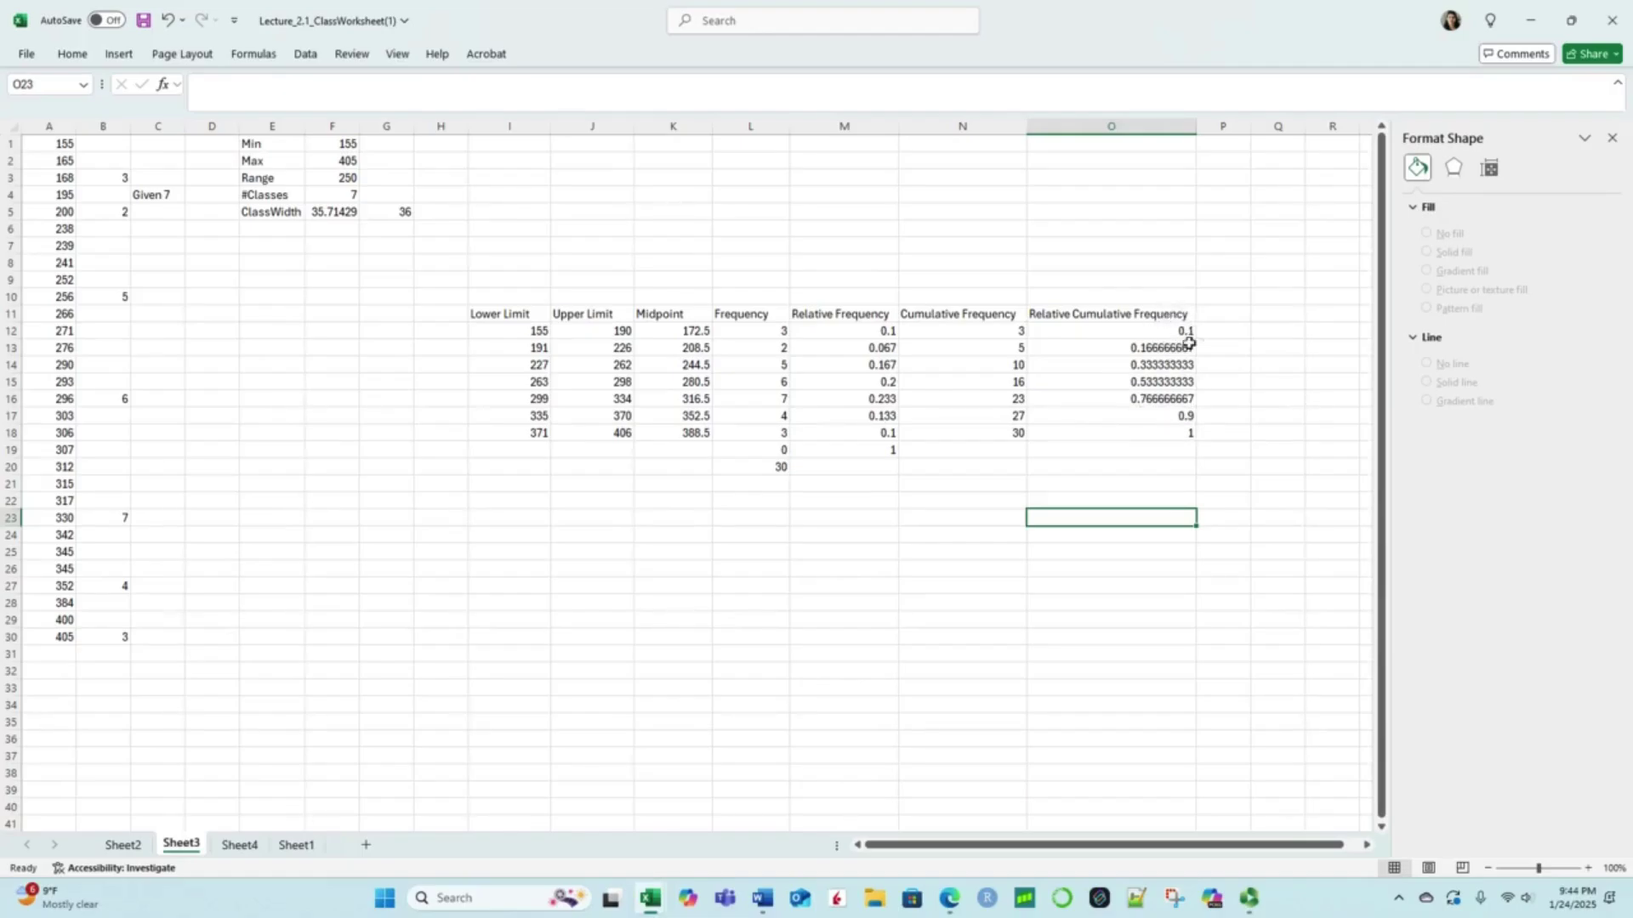
{"action": "left_click", "coordinate": [1066, 648]}
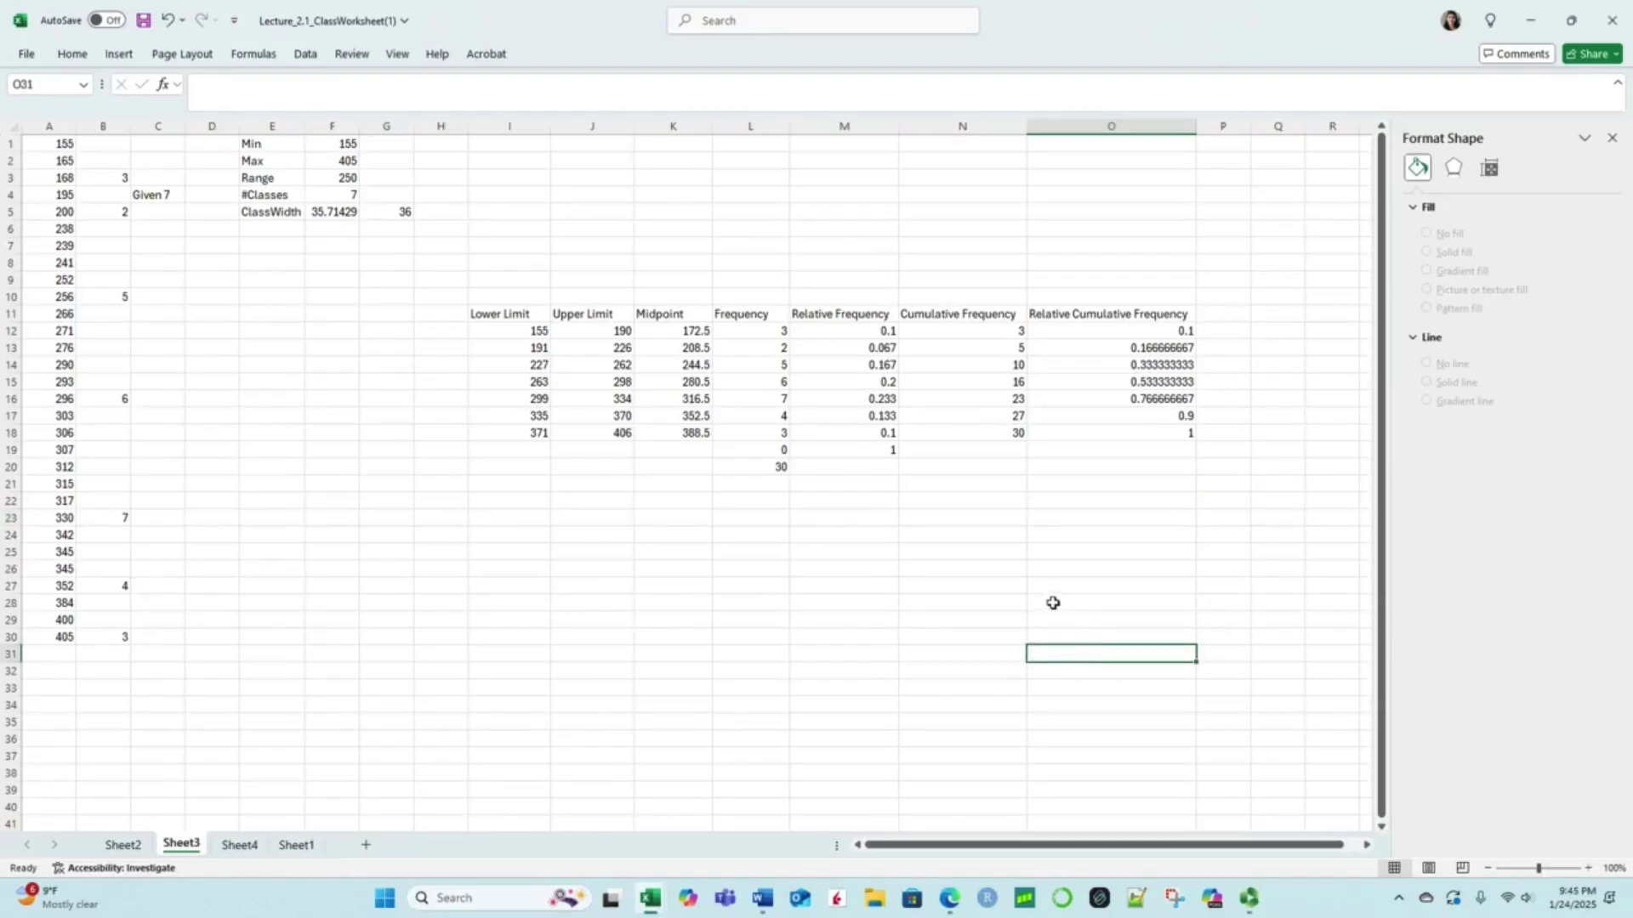
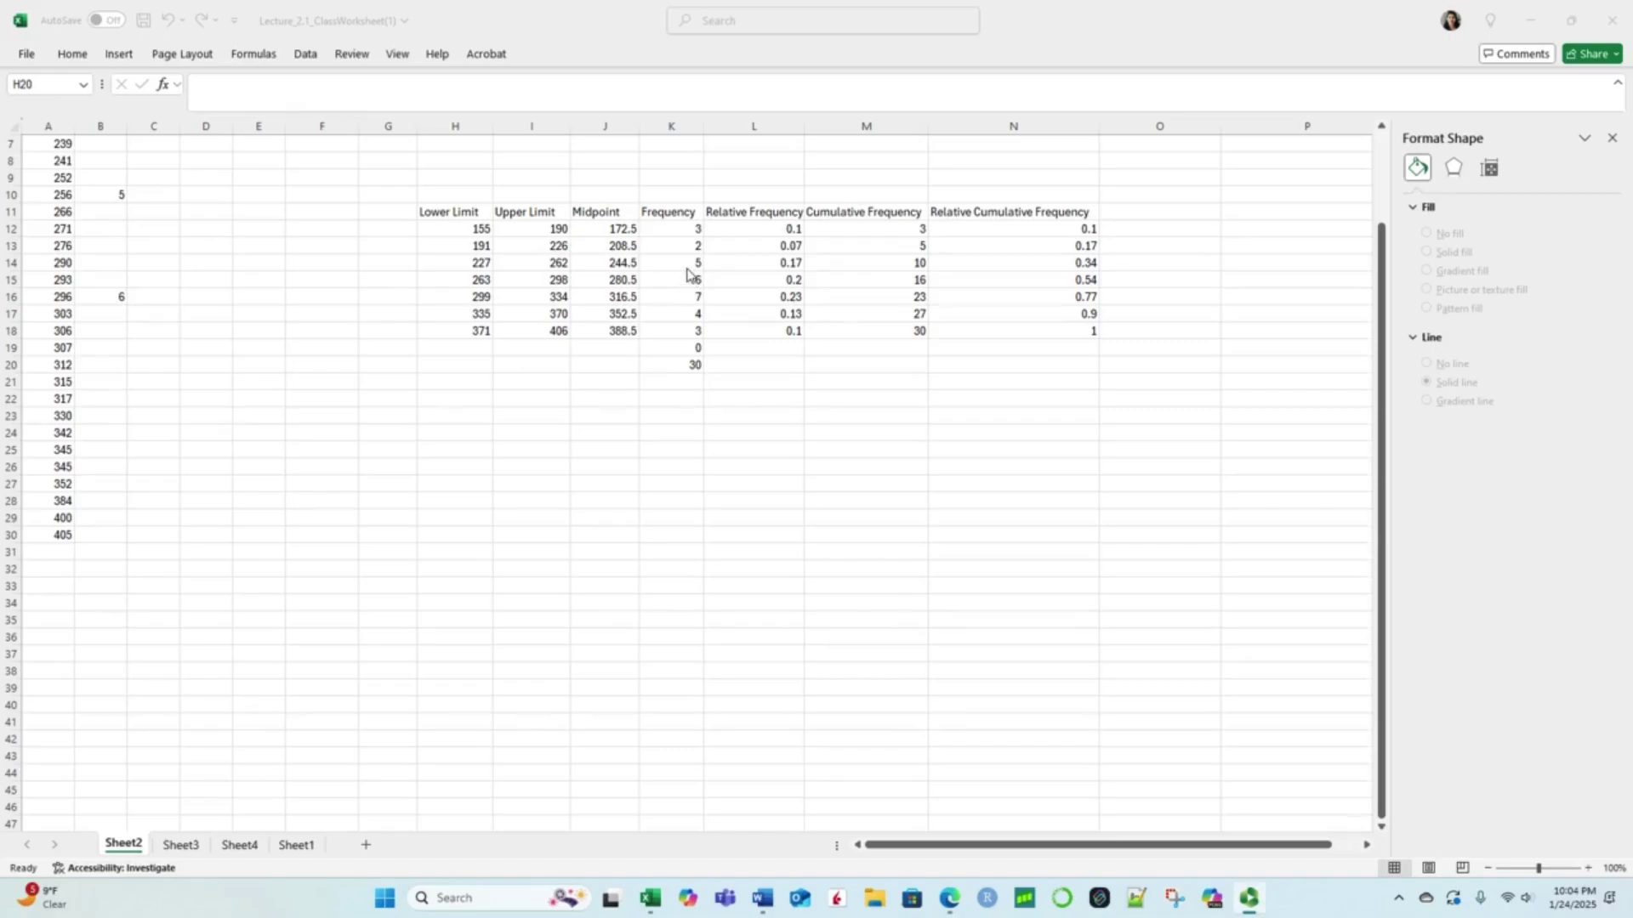
Step: On Sheet2, insert a 2-D clustered column chart of the frequencies in K12:K19 and place it below the frequency table
{"action": "left_click", "coordinate": [688, 228]}
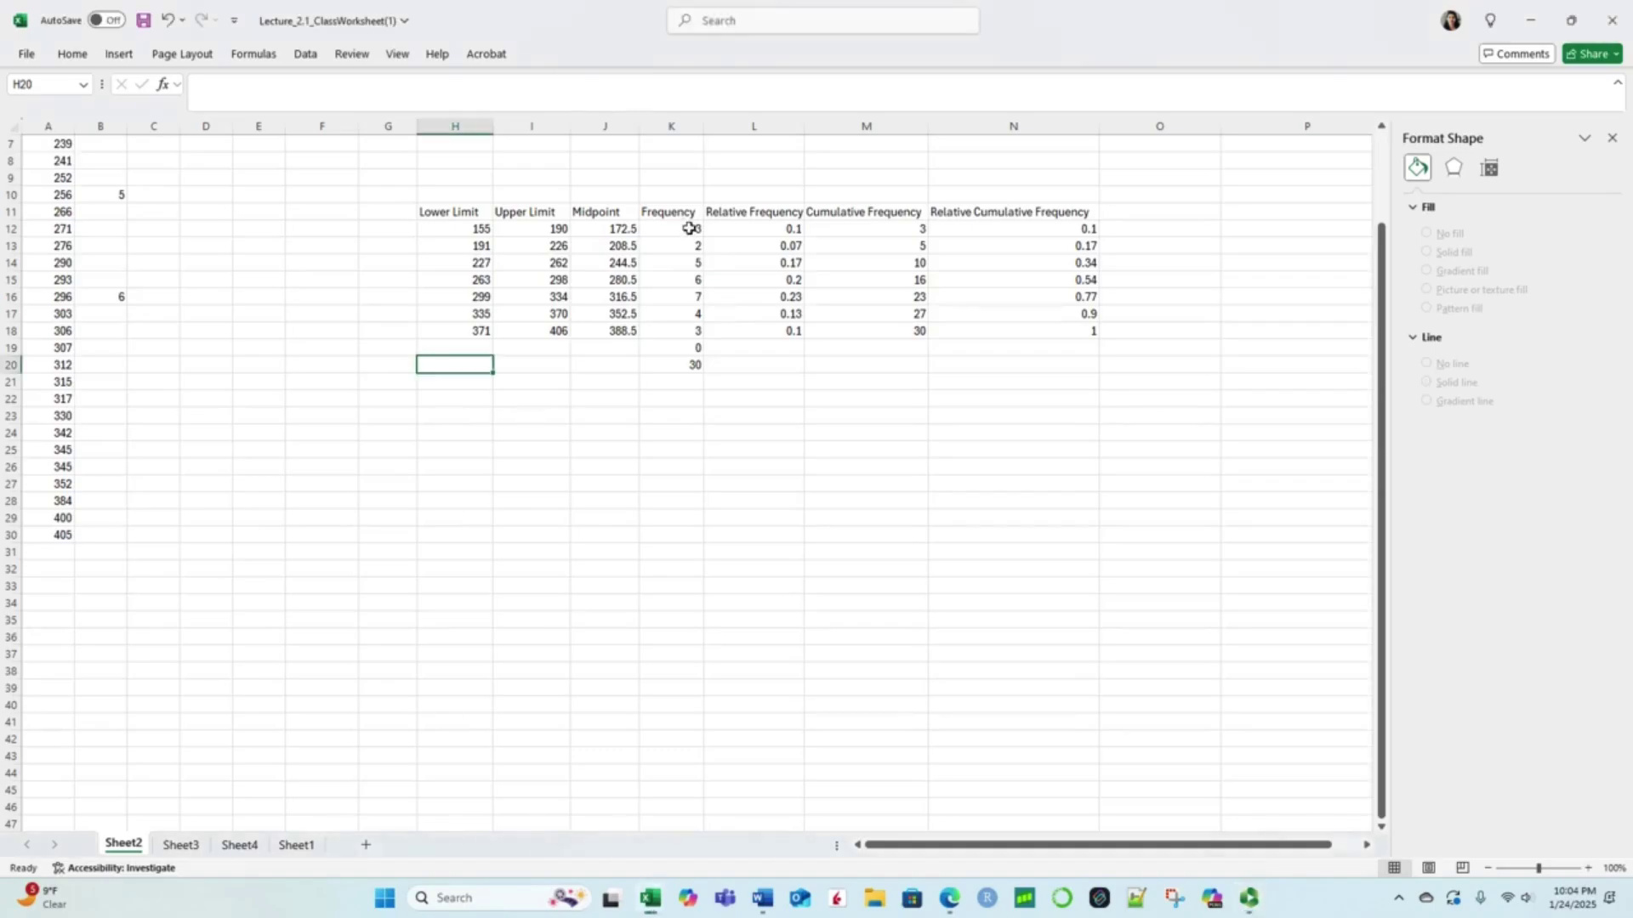
{"action": "left_click", "coordinate": [688, 228]}
{"action": "left_click_drag", "start_coordinate": [688, 231], "coordinate": [685, 341]}
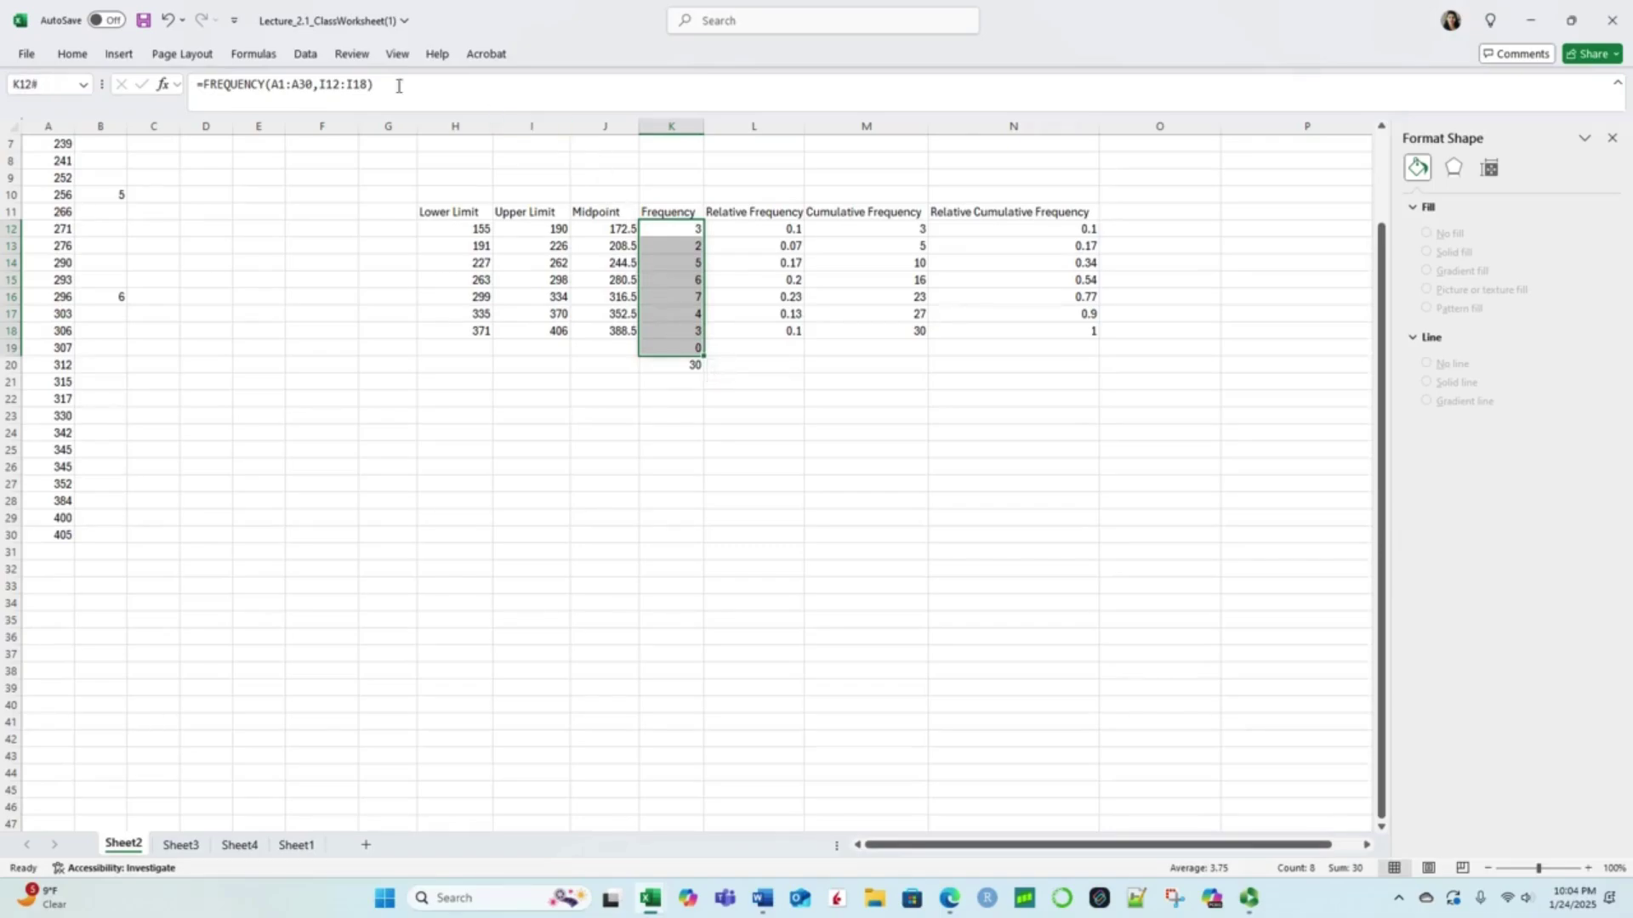
{"action": "left_click", "coordinate": [118, 54]}
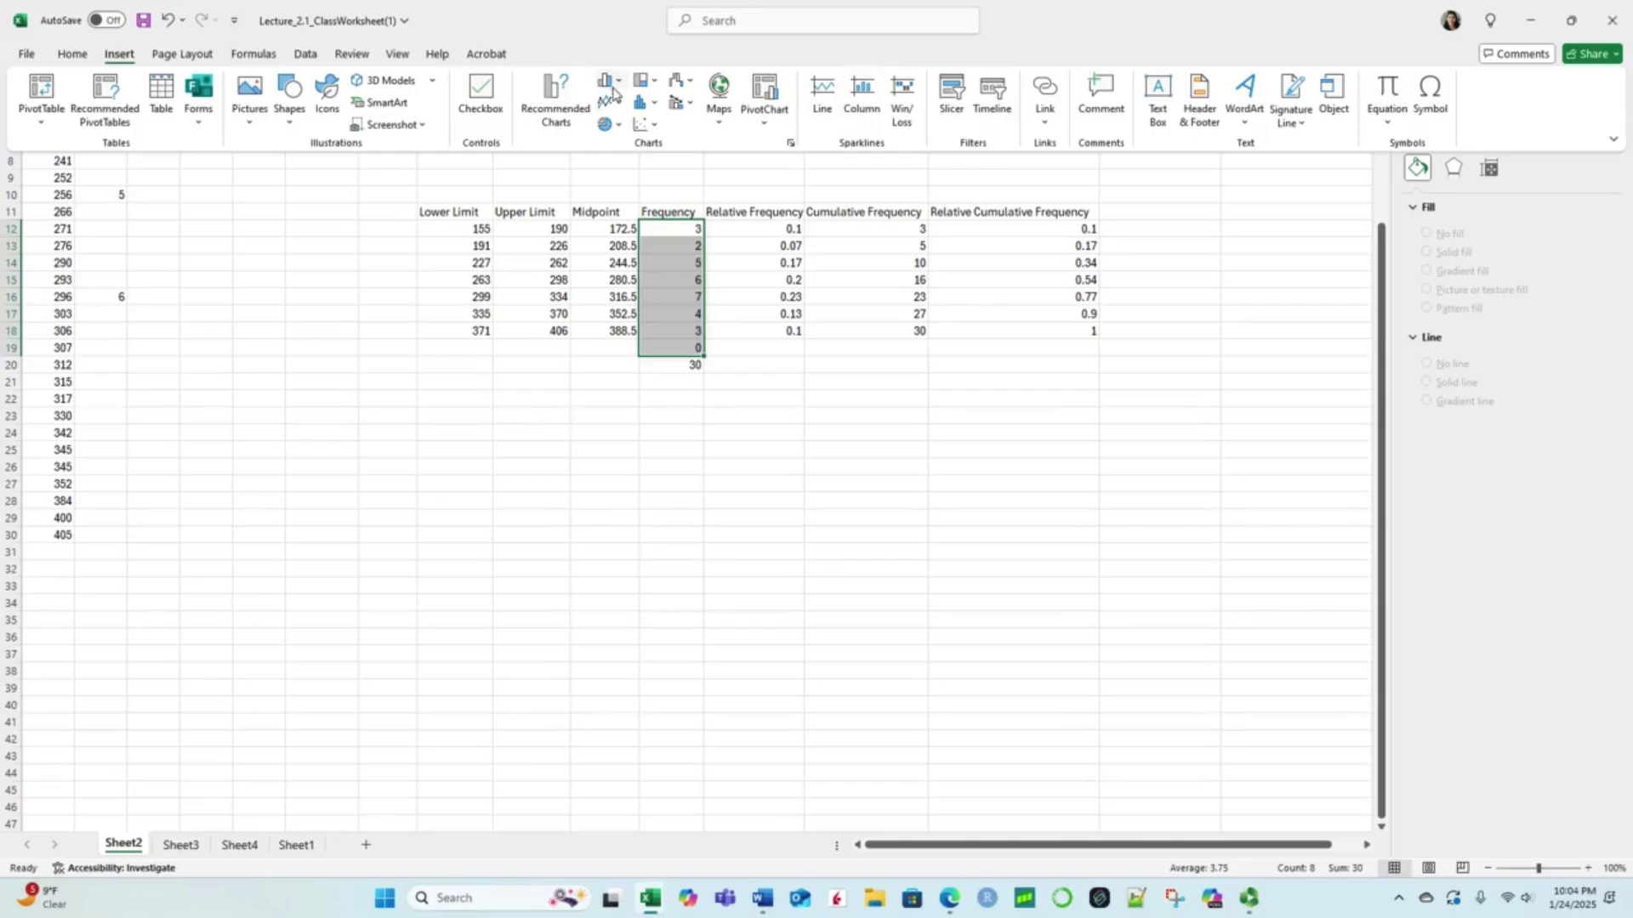
{"action": "left_click", "coordinate": [620, 87]}
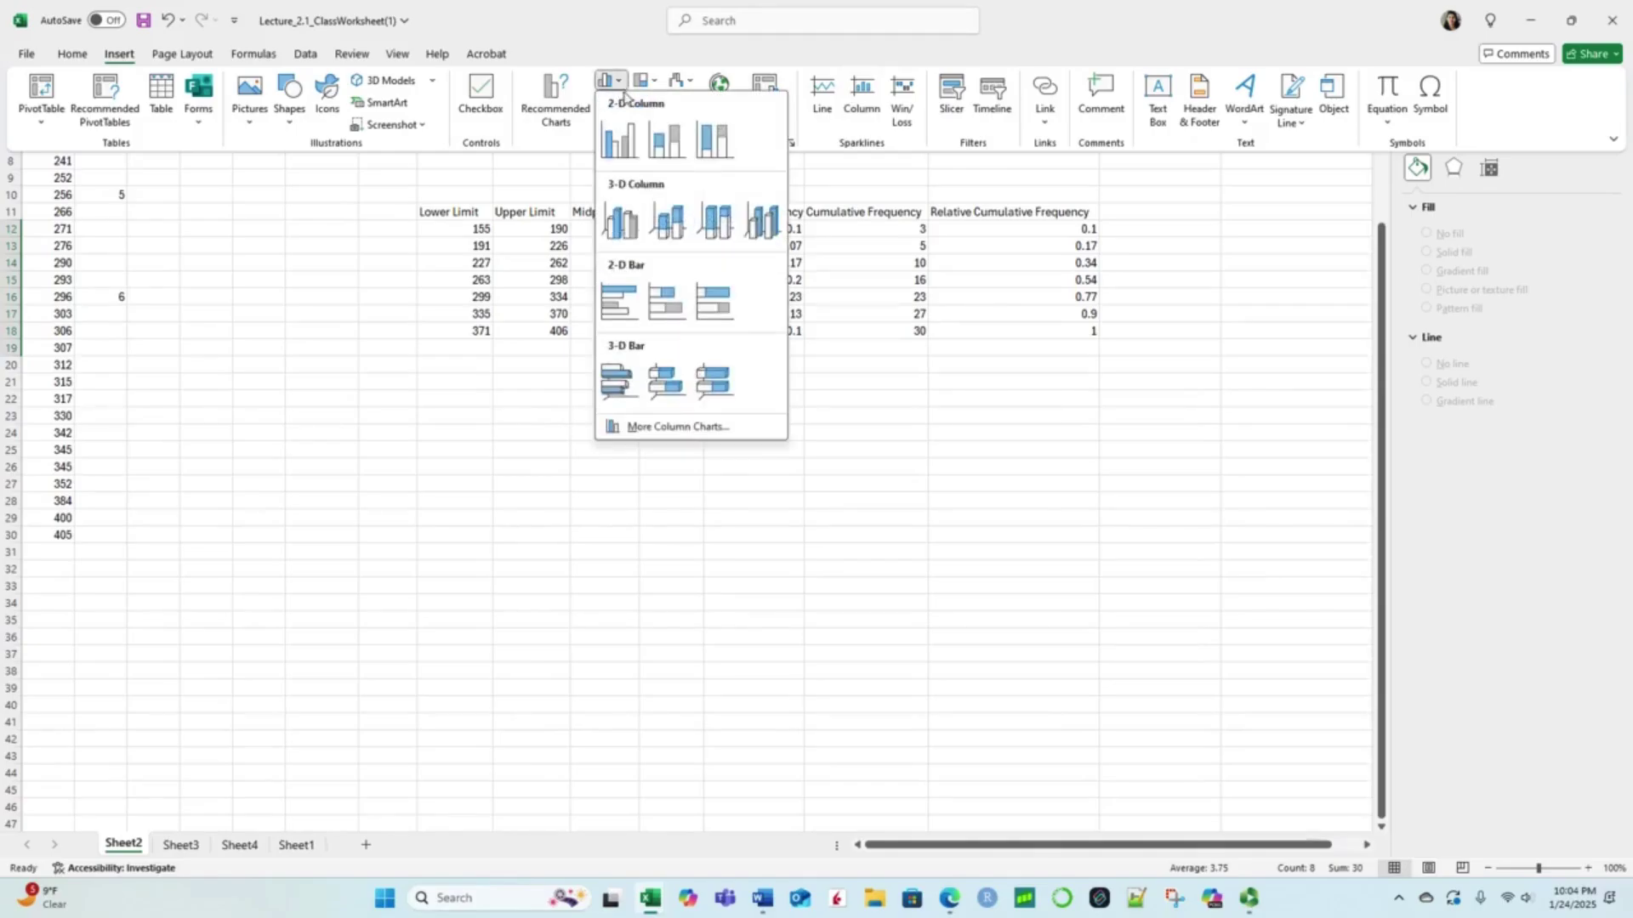
{"action": "left_click", "coordinate": [623, 146]}
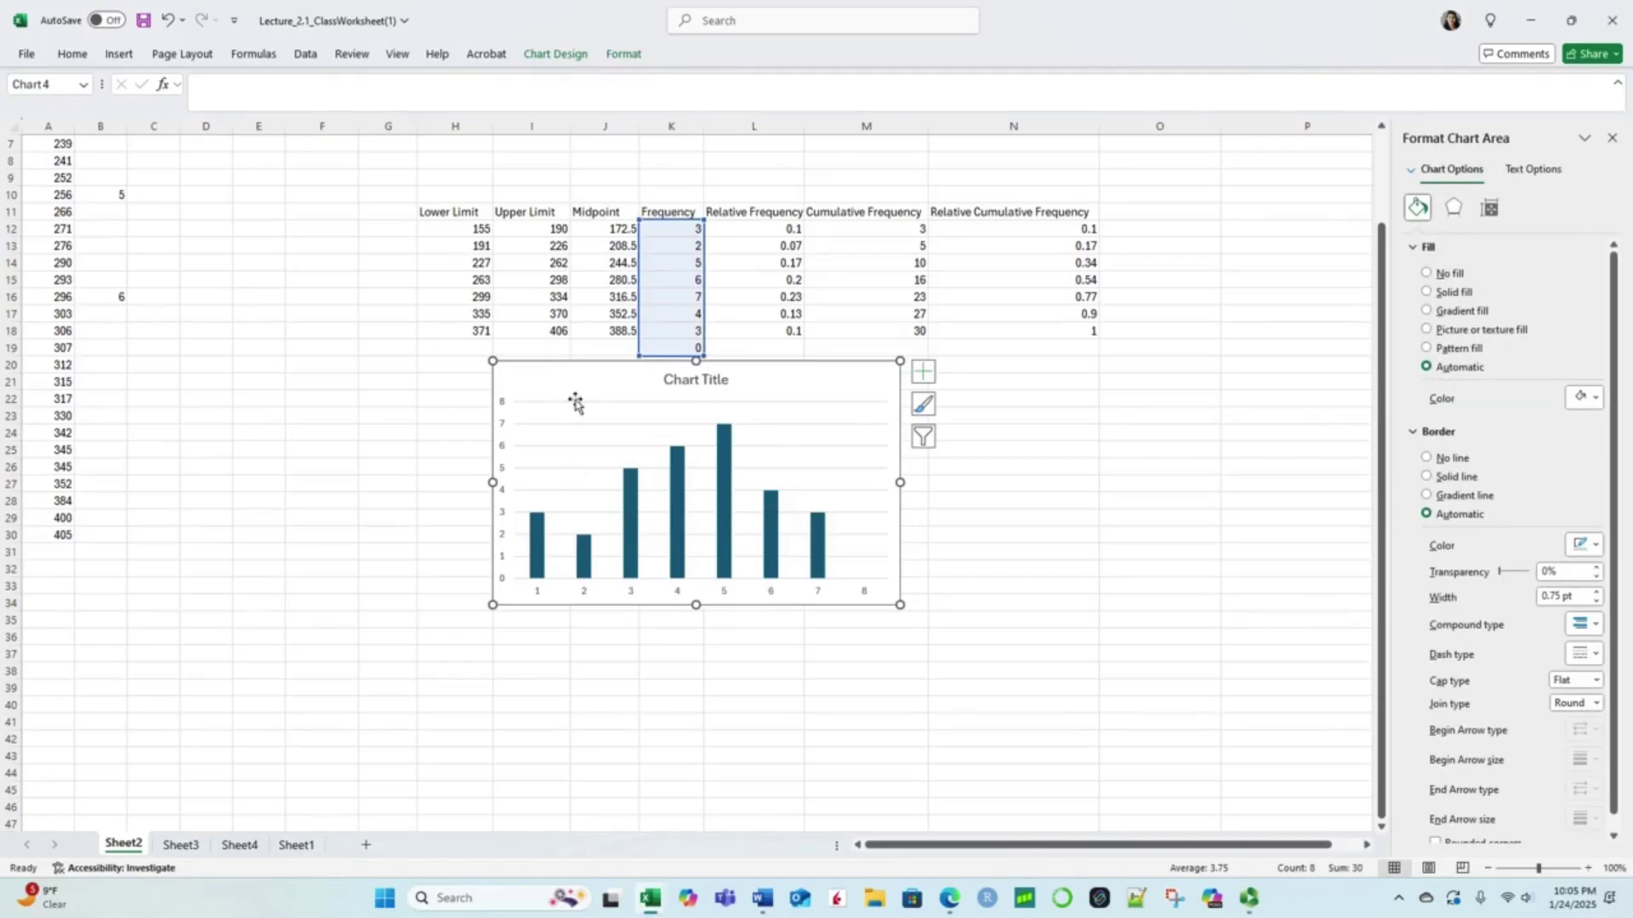
{"action": "left_click_drag", "start_coordinate": [795, 385], "coordinate": [707, 433]}
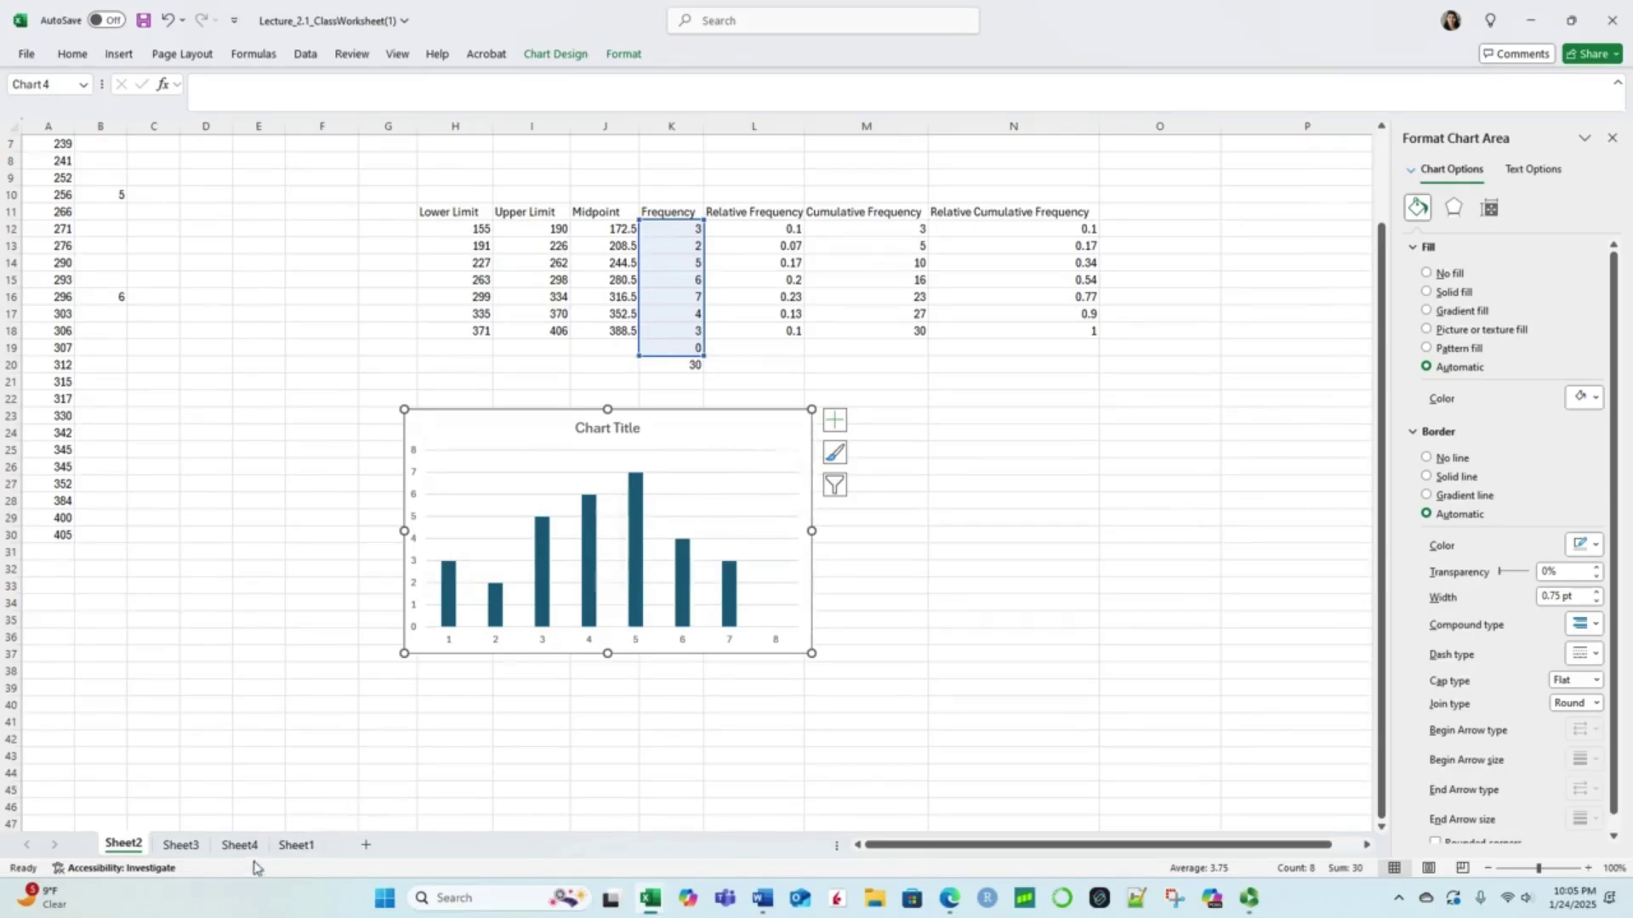
Step: Using the finished histogram on Sheet1 as reference, add axis titles to the Sheet2 chart, keeping its axes, chart title and gridlines enabled
{"action": "left_click", "coordinate": [296, 844]}
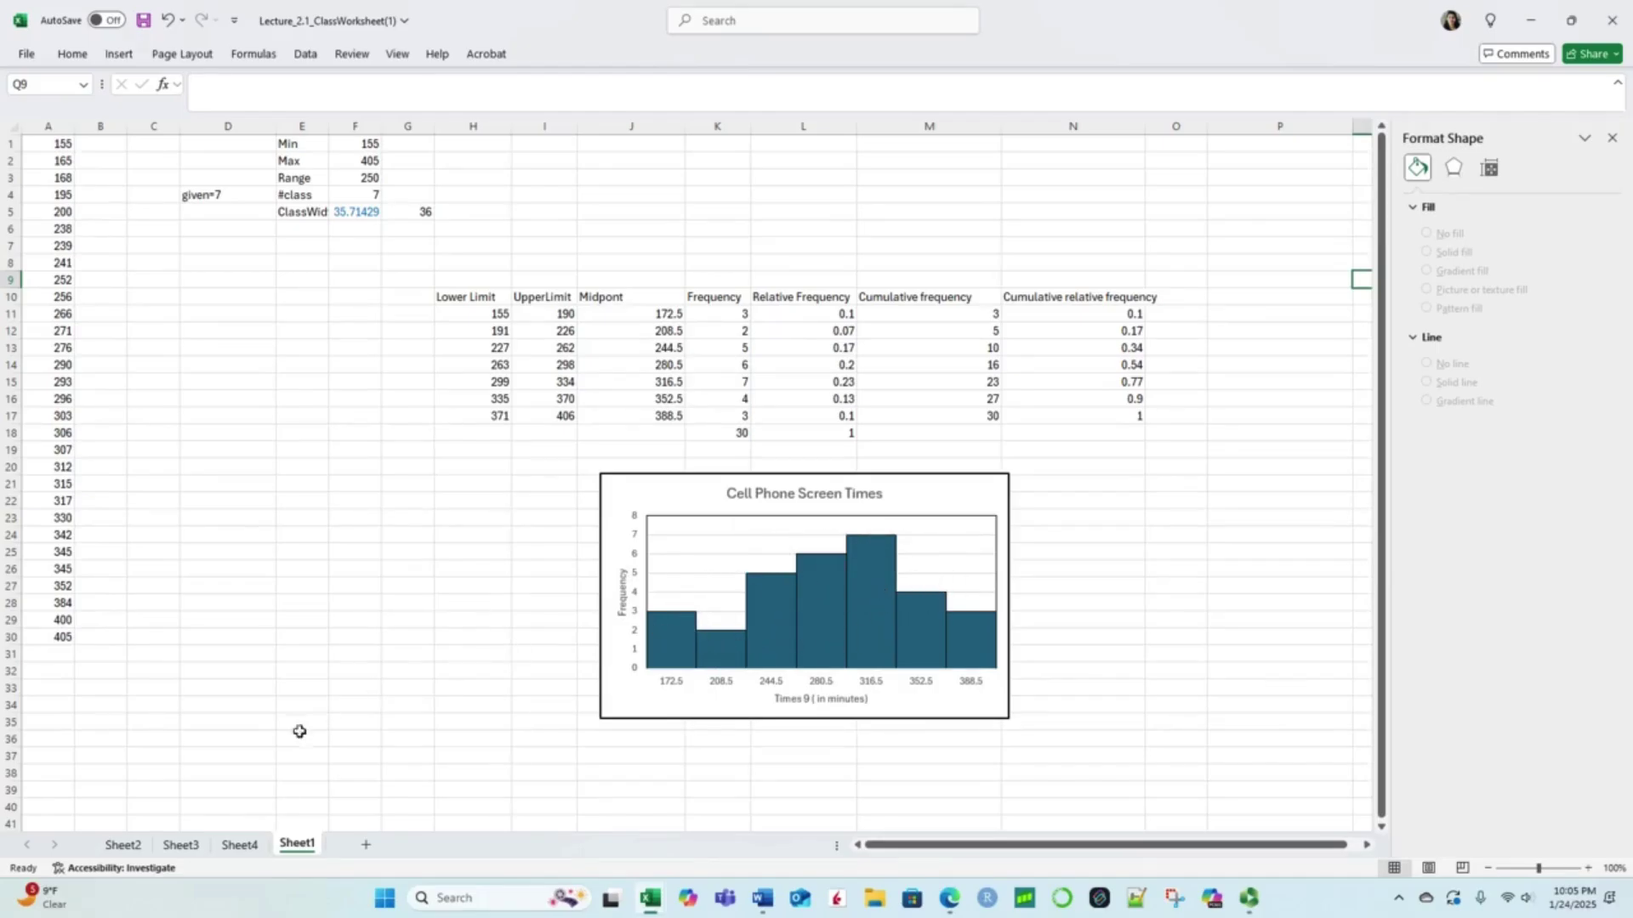
{"action": "left_click", "coordinate": [124, 846]}
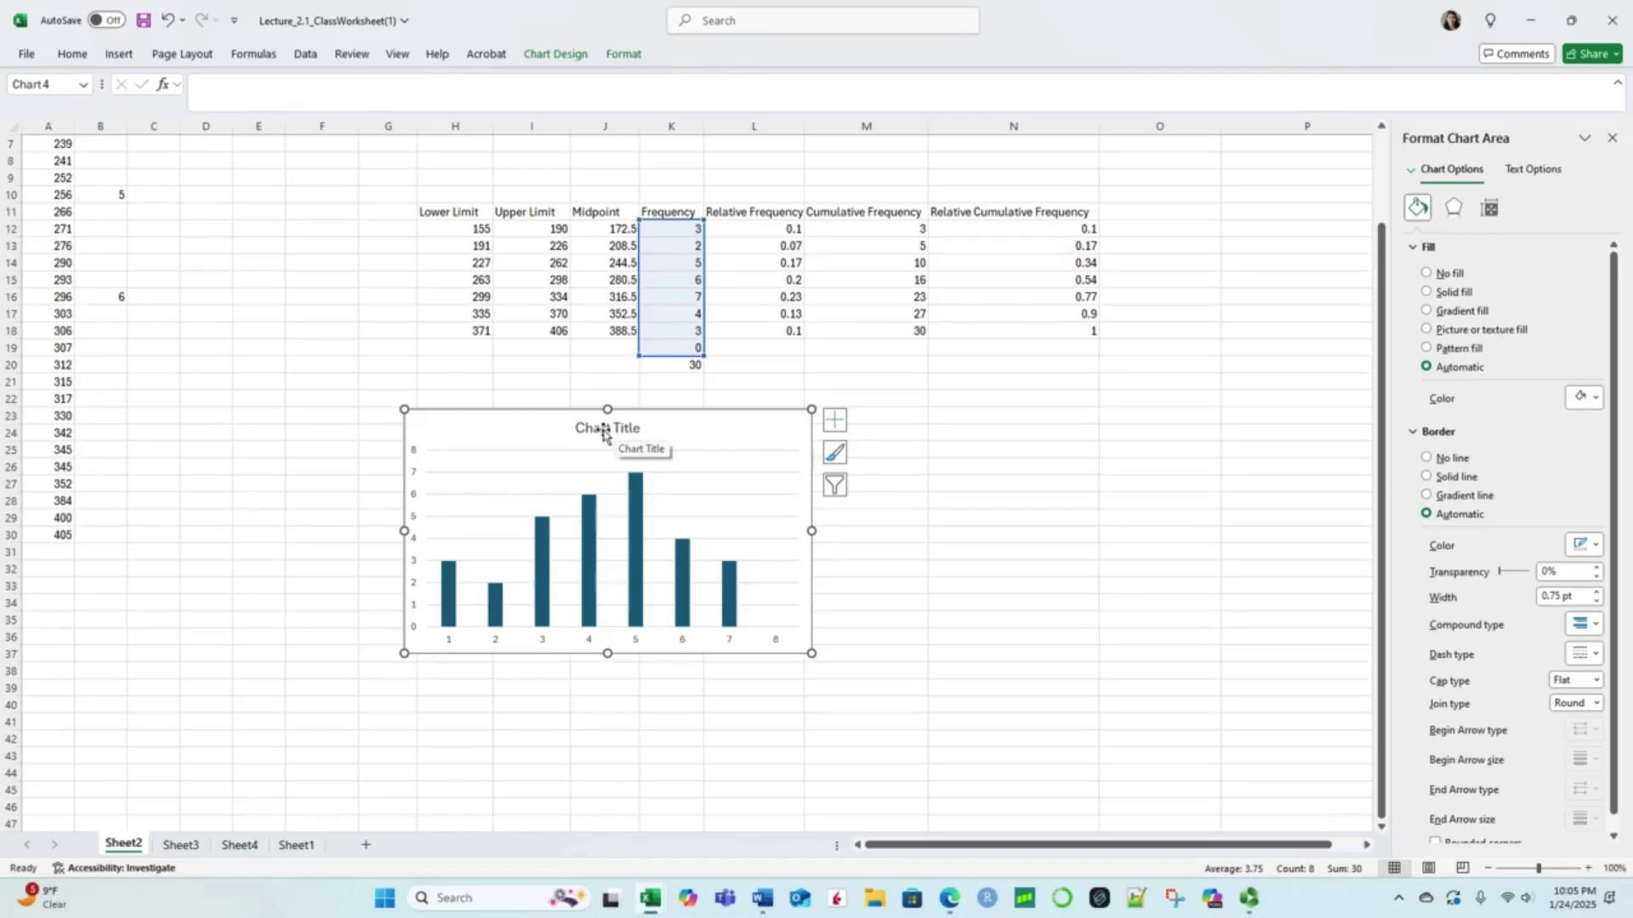
{"action": "left_click", "coordinate": [834, 423]}
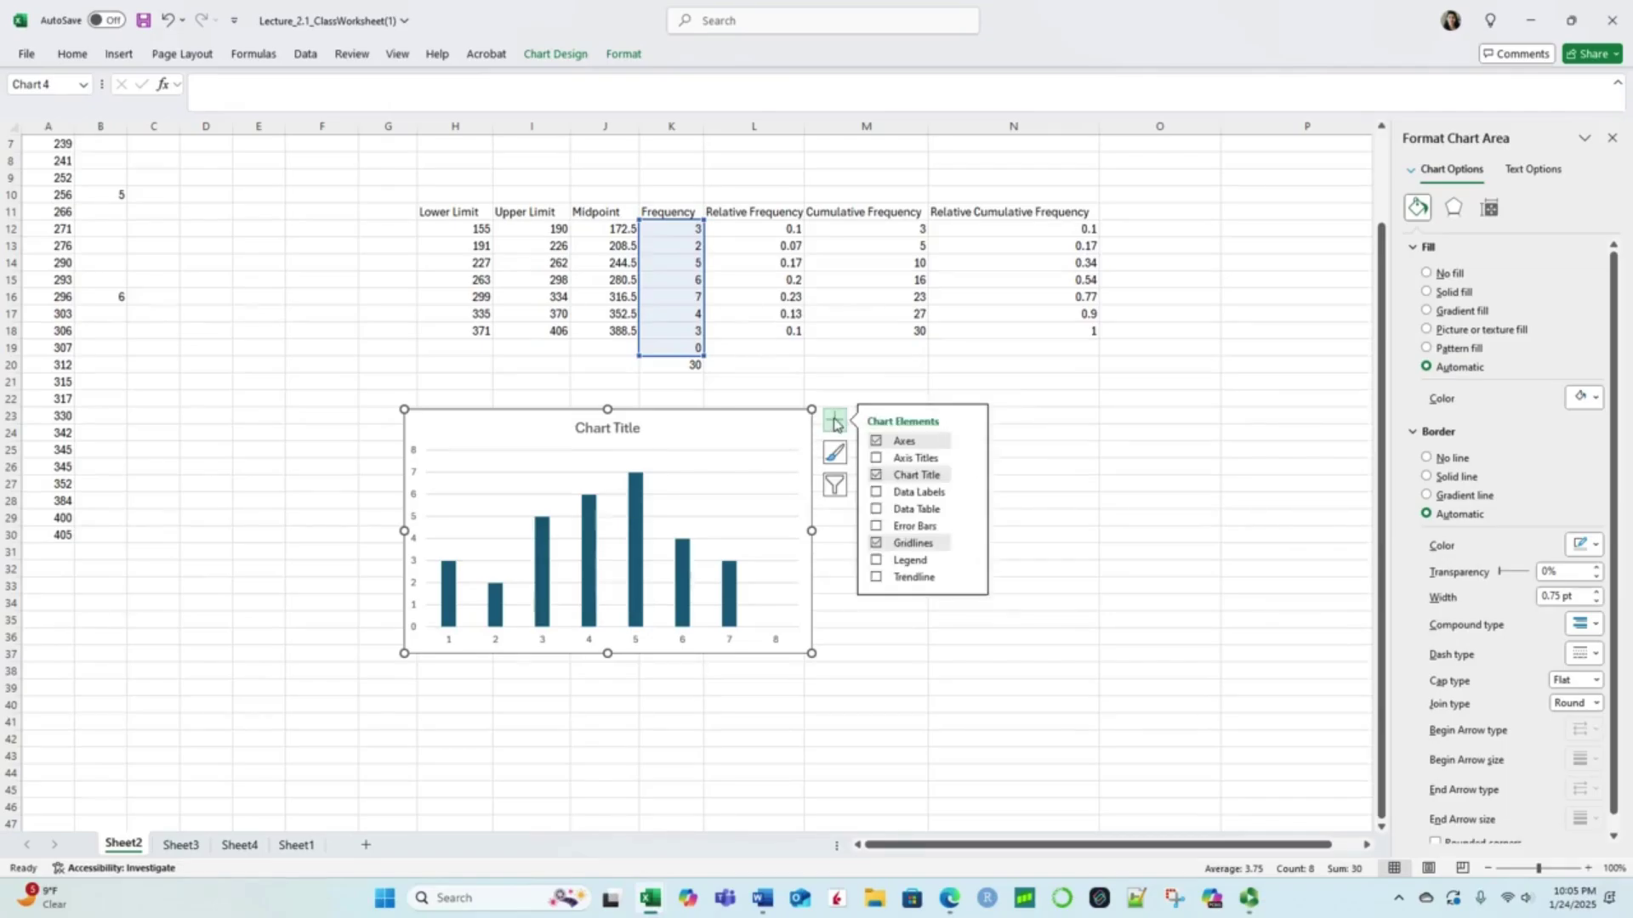
{"action": "left_click", "coordinate": [876, 441]}
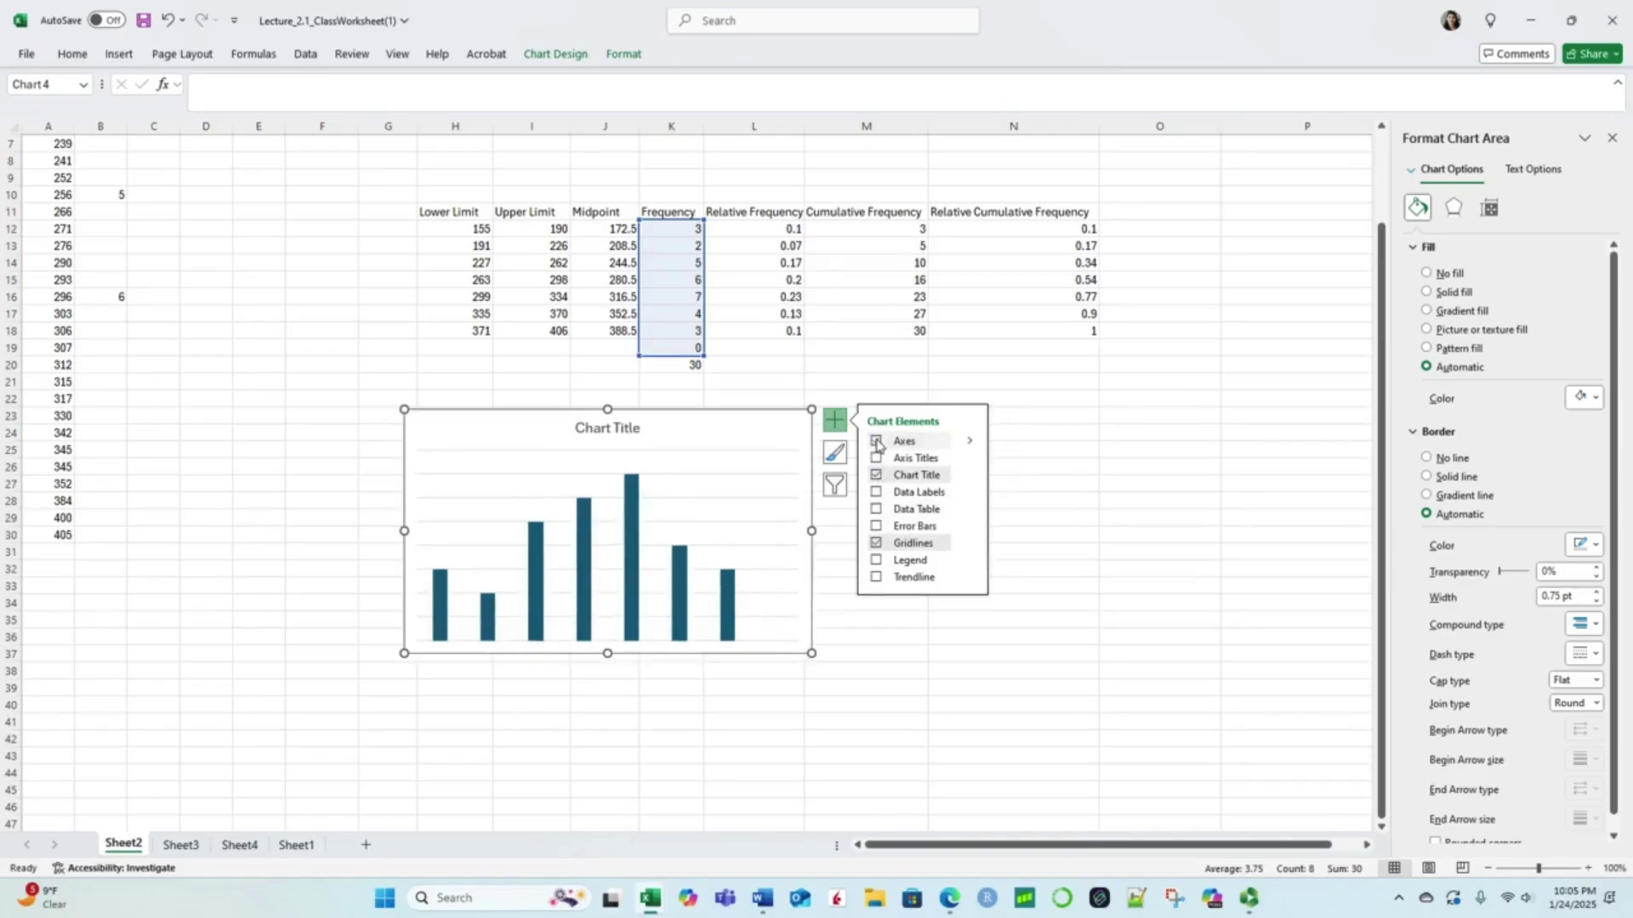
{"action": "left_click", "coordinate": [877, 442]}
{"action": "left_click", "coordinate": [877, 476]}
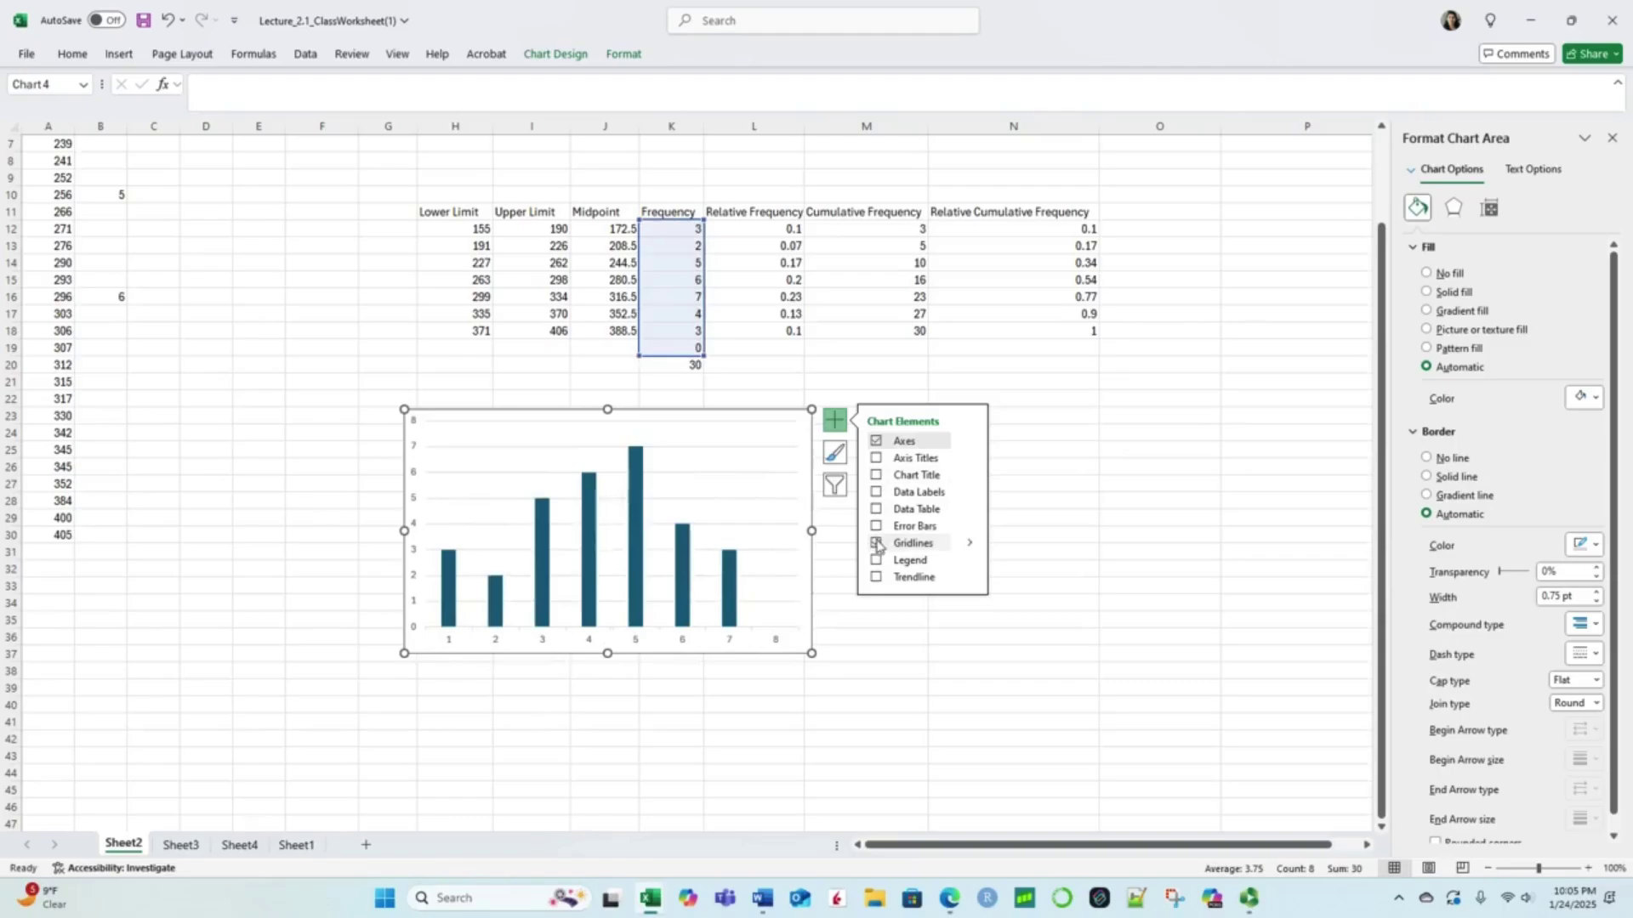
{"action": "left_click", "coordinate": [876, 544]}
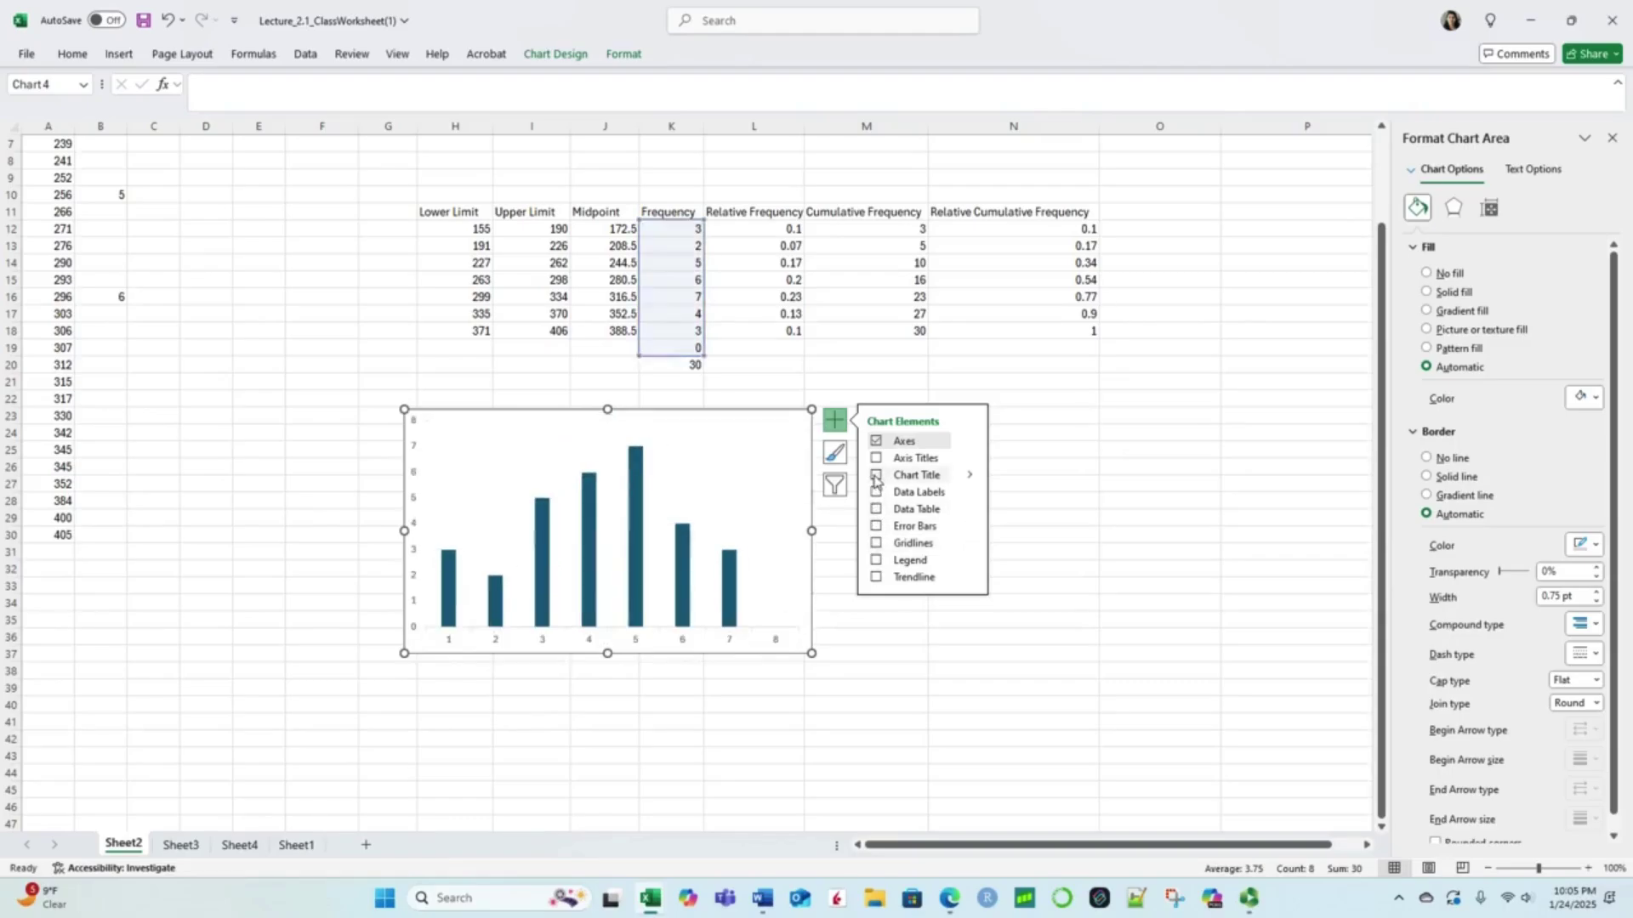
{"action": "left_click", "coordinate": [877, 476]}
{"action": "left_click", "coordinate": [877, 545]}
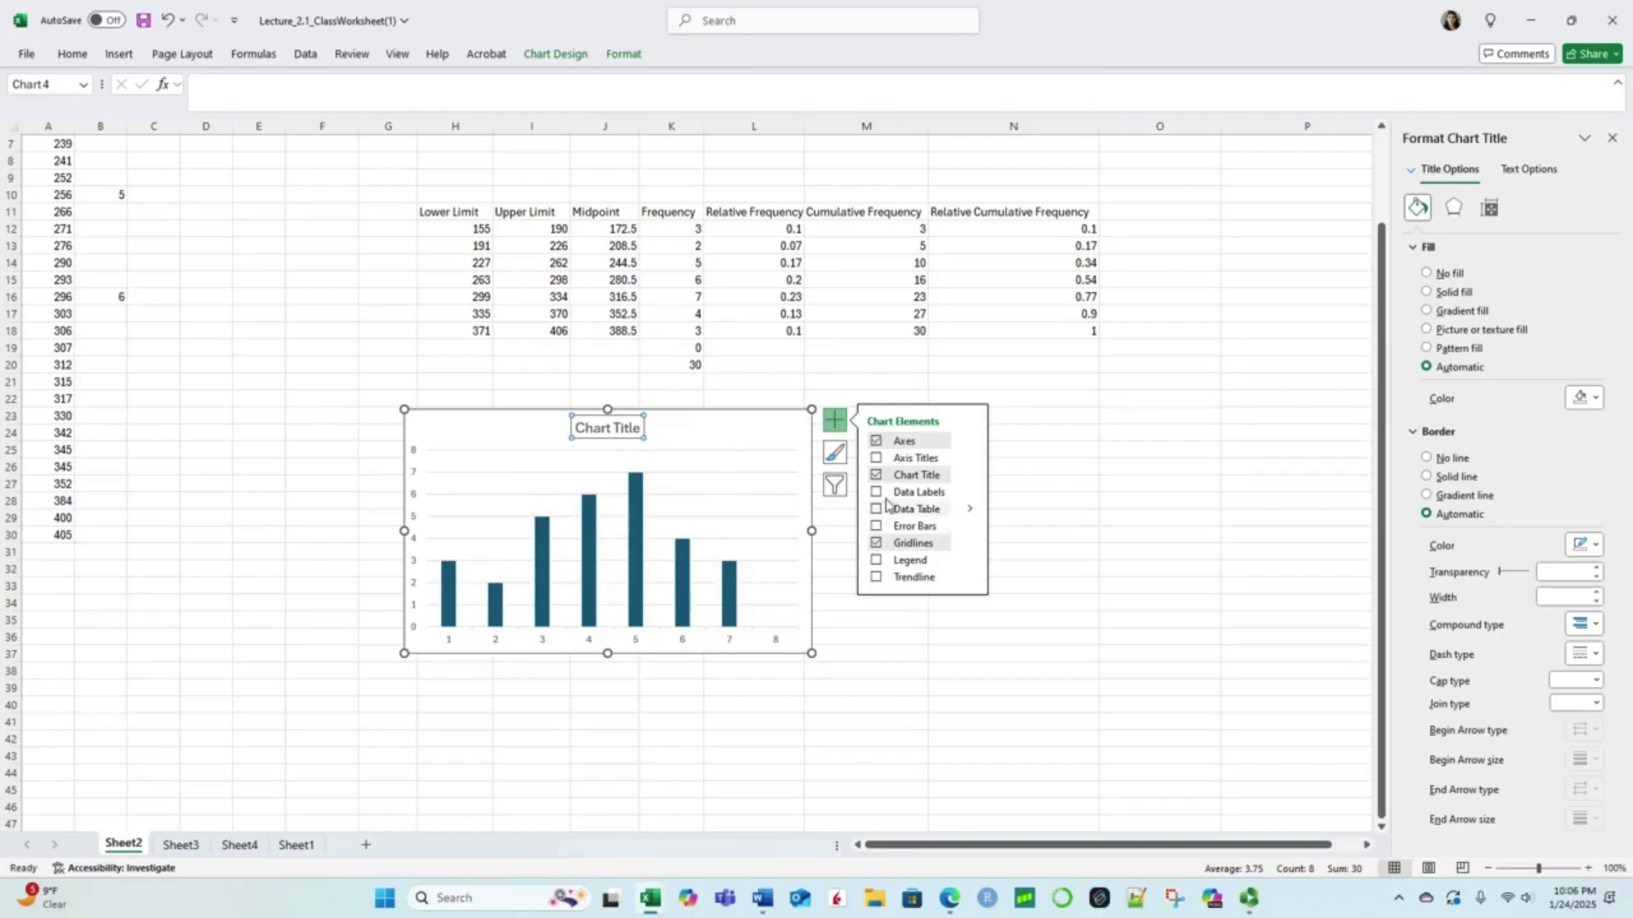
{"action": "left_click", "coordinate": [877, 459]}
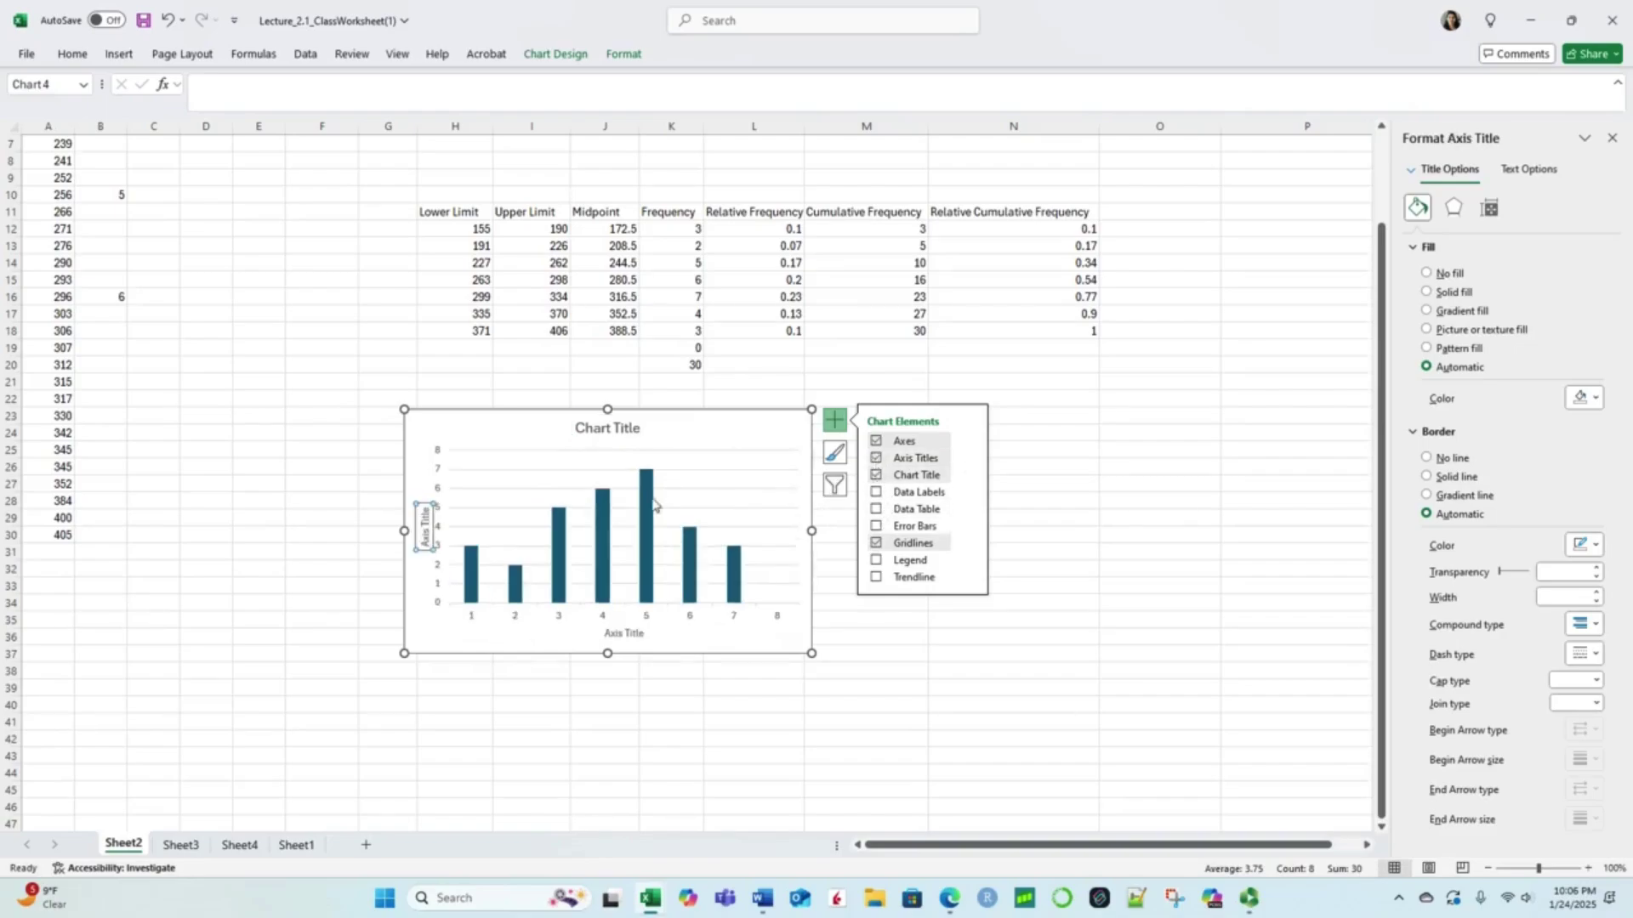
Step: Replace the Sheet2 chart's placeholder title with "Cell Phone Screen Time", checking the wording against the Sheet1 histogram
{"action": "left_click", "coordinate": [609, 429]}
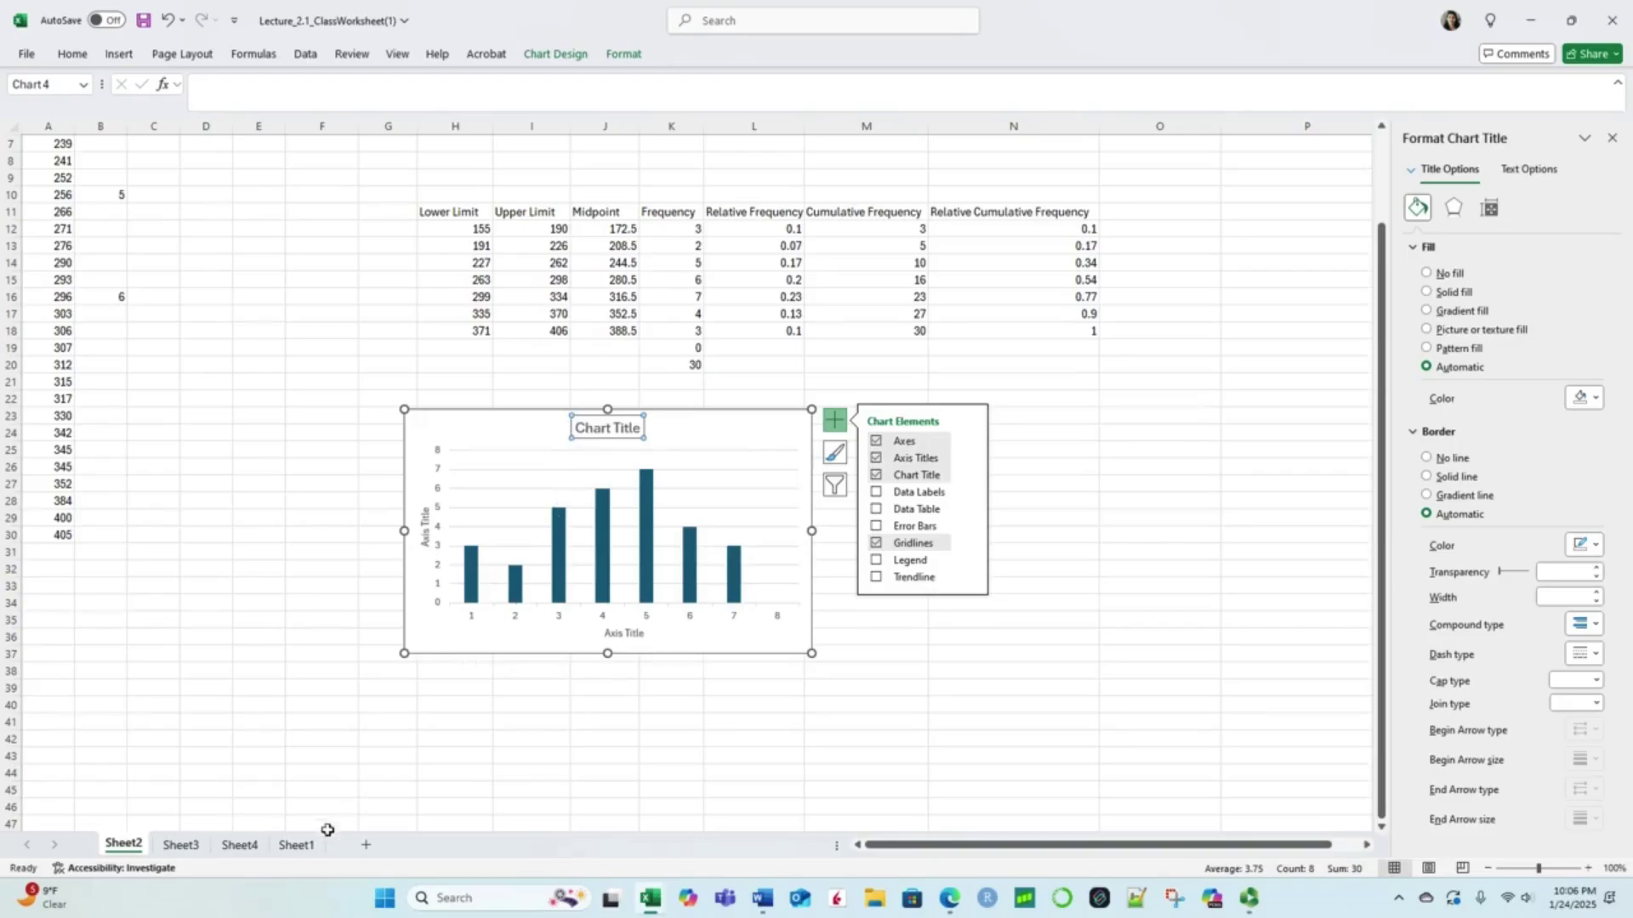
{"action": "left_click", "coordinate": [298, 845]}
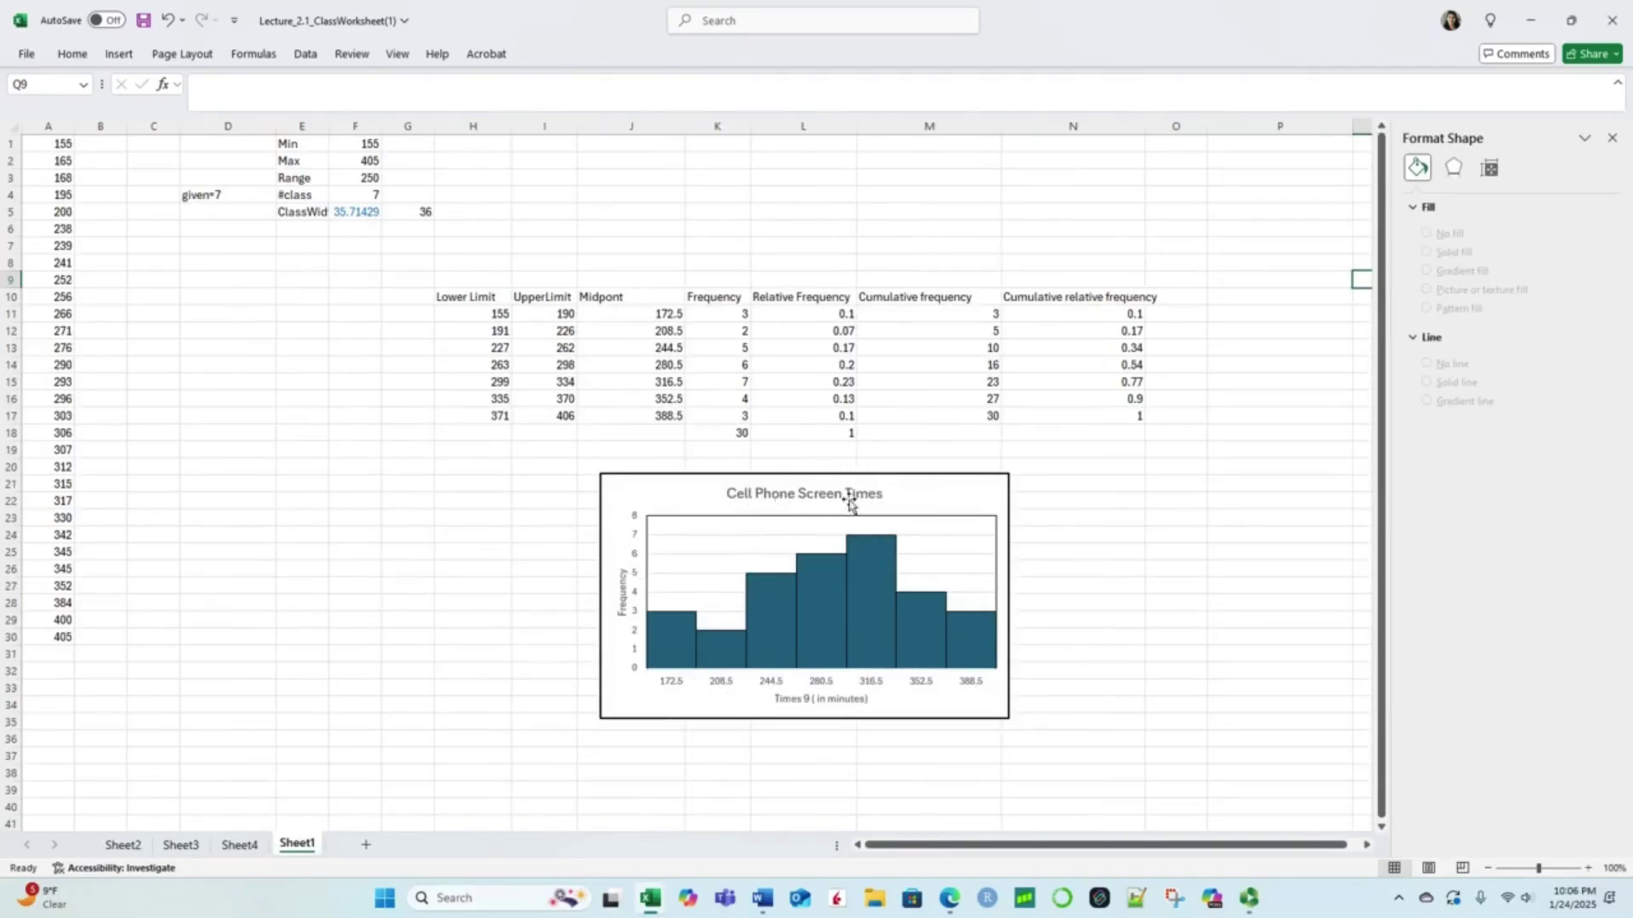
{"action": "left_click", "coordinate": [124, 844]}
{"action": "left_click", "coordinate": [587, 430]}
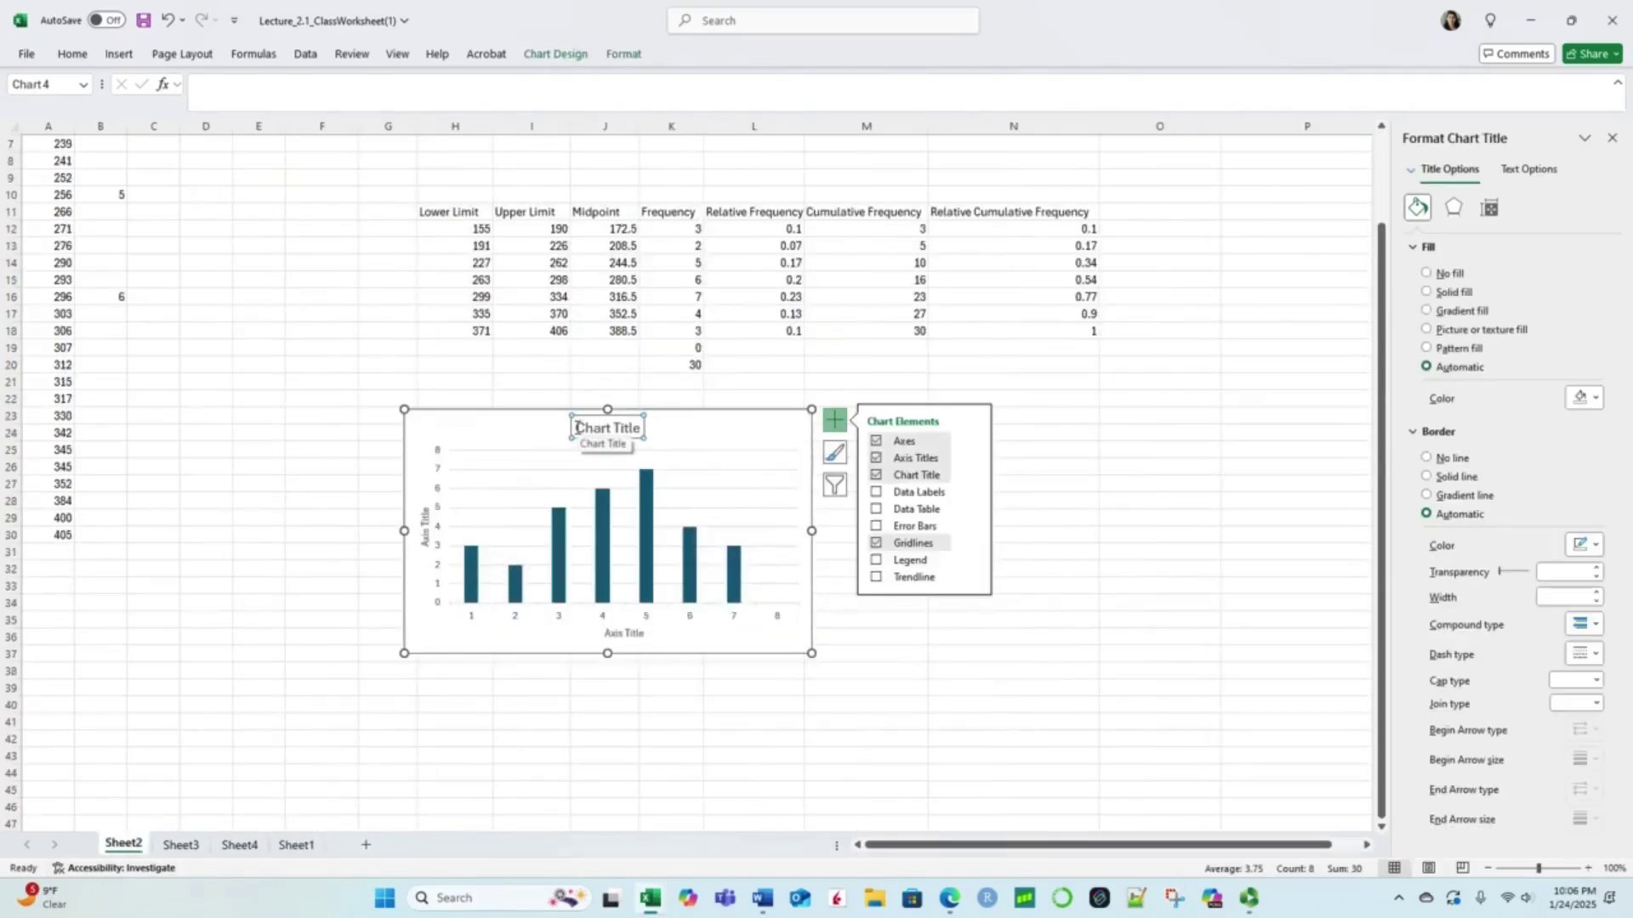
{"action": "left_click_drag", "start_coordinate": [578, 427], "coordinate": [628, 435]}
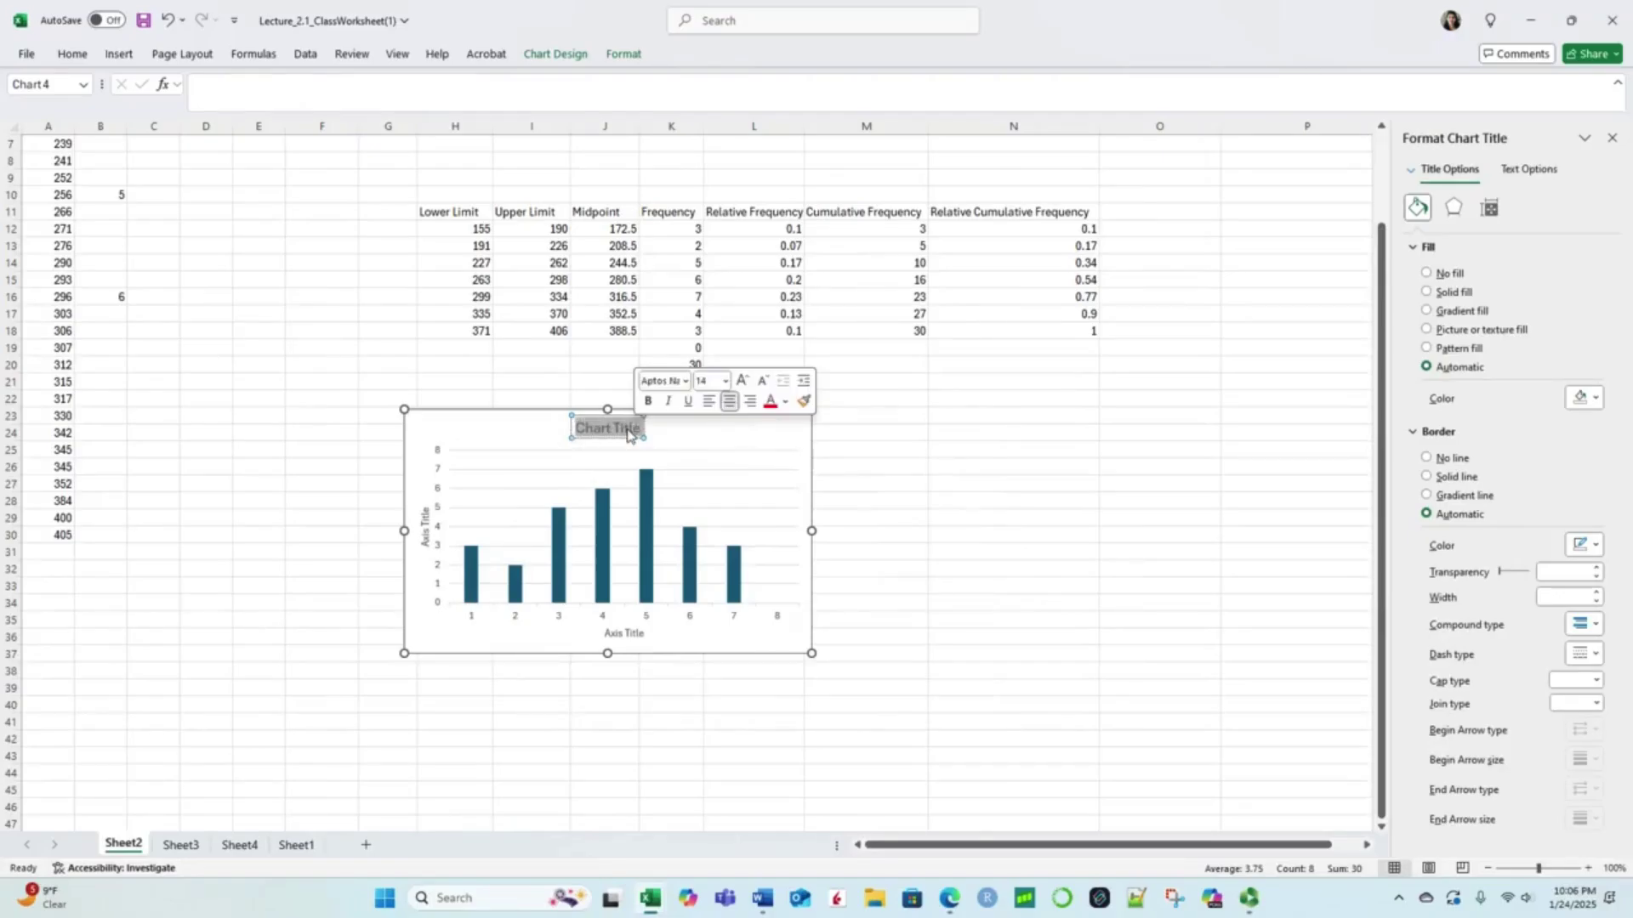
{"action": "type", "text": "Cell P"}
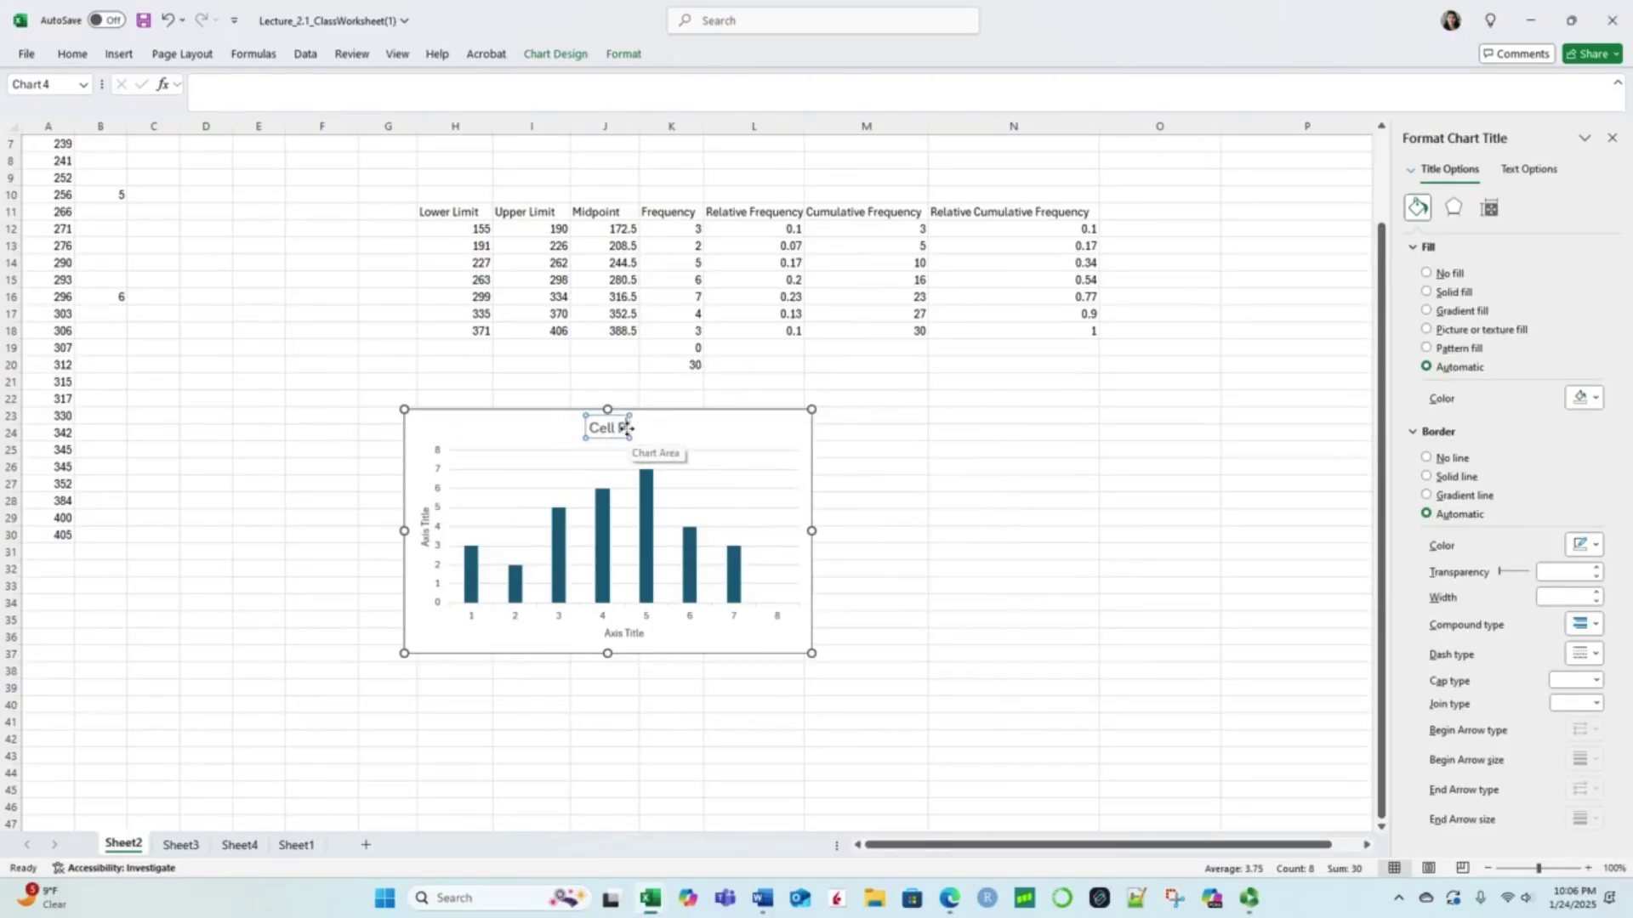
{"action": "type", "text": "hone Sc"}
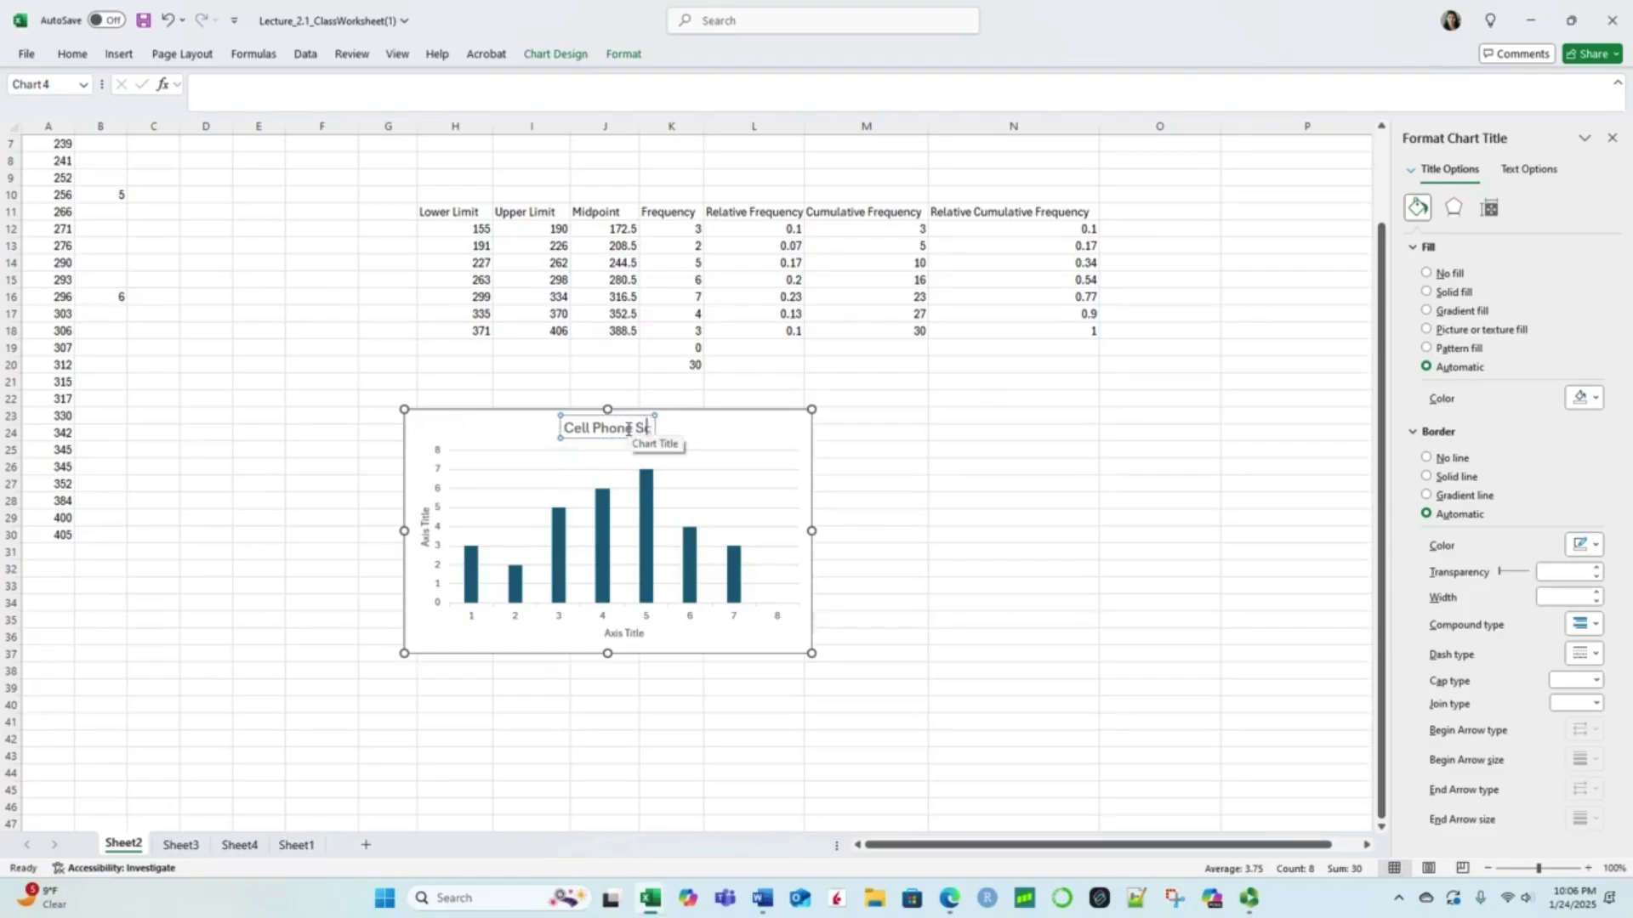
{"action": "type", "text": "reen Time"}
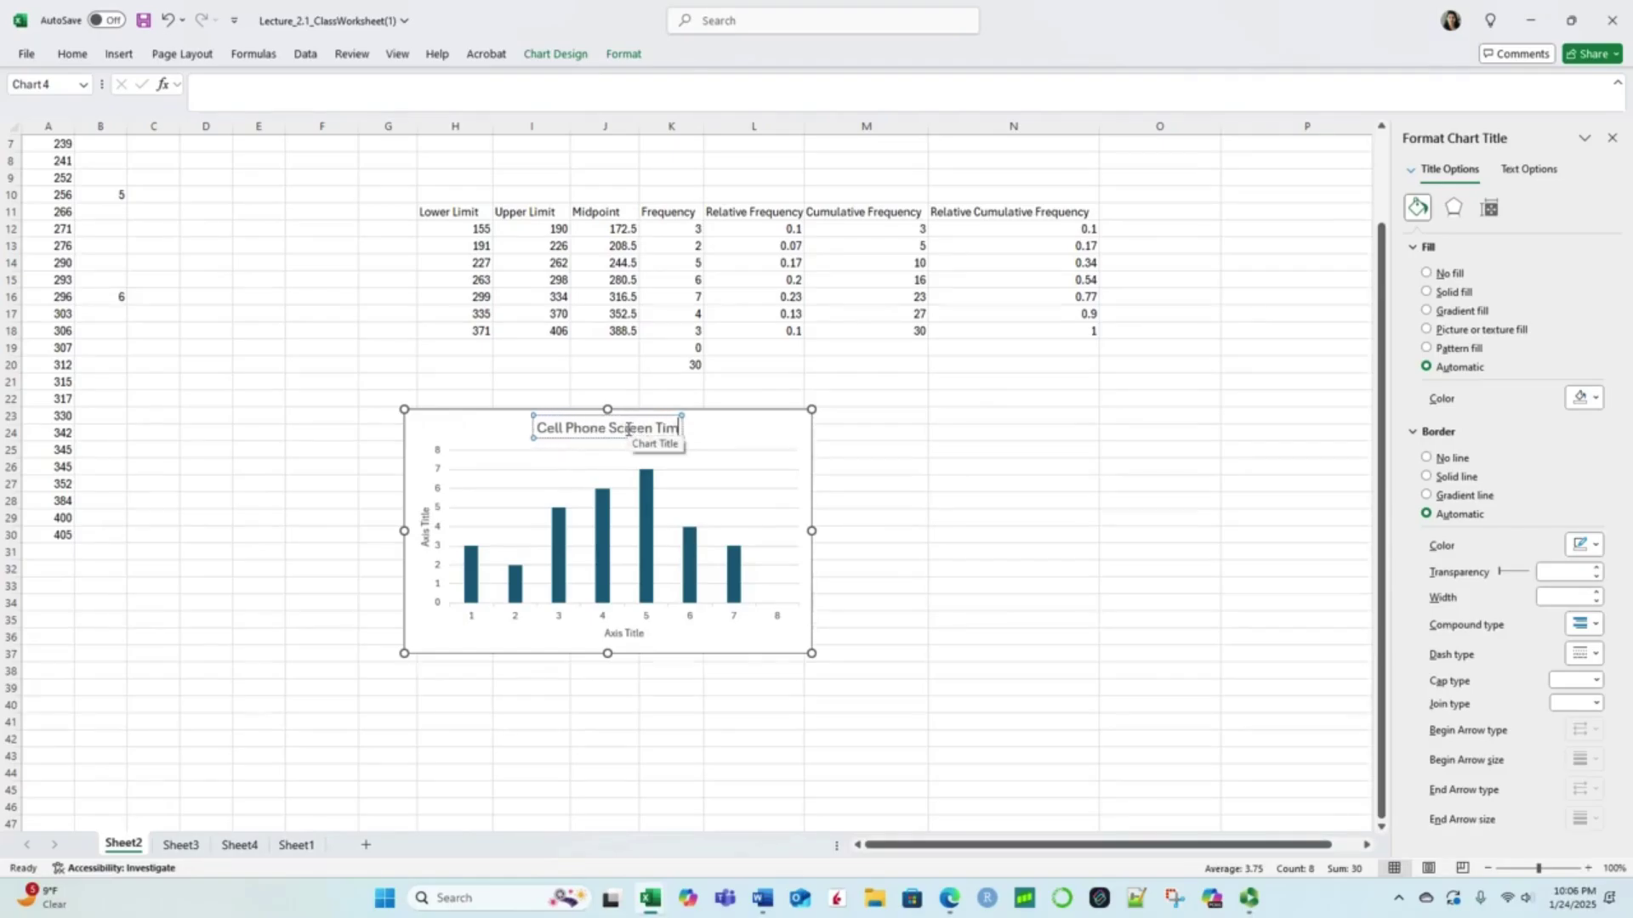
Step: Replace the Sheet2 chart's horizontal axis title with "Times (in minutes)", checking the wording against the Sheet1 histogram
{"action": "left_click", "coordinate": [295, 849]}
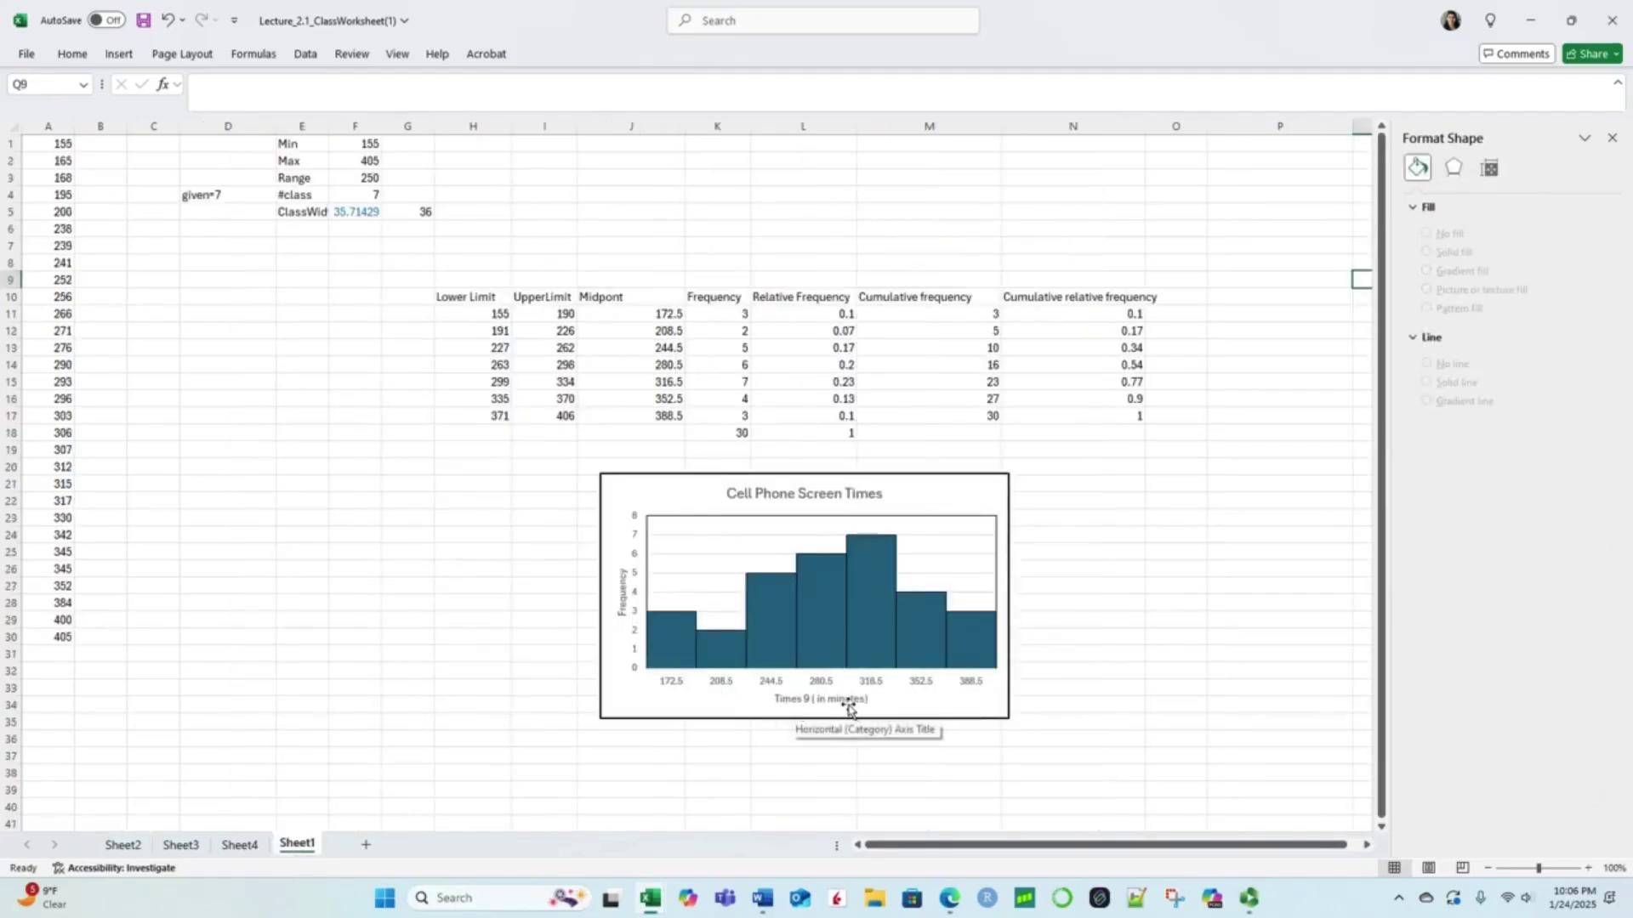
{"action": "left_click", "coordinate": [123, 844]}
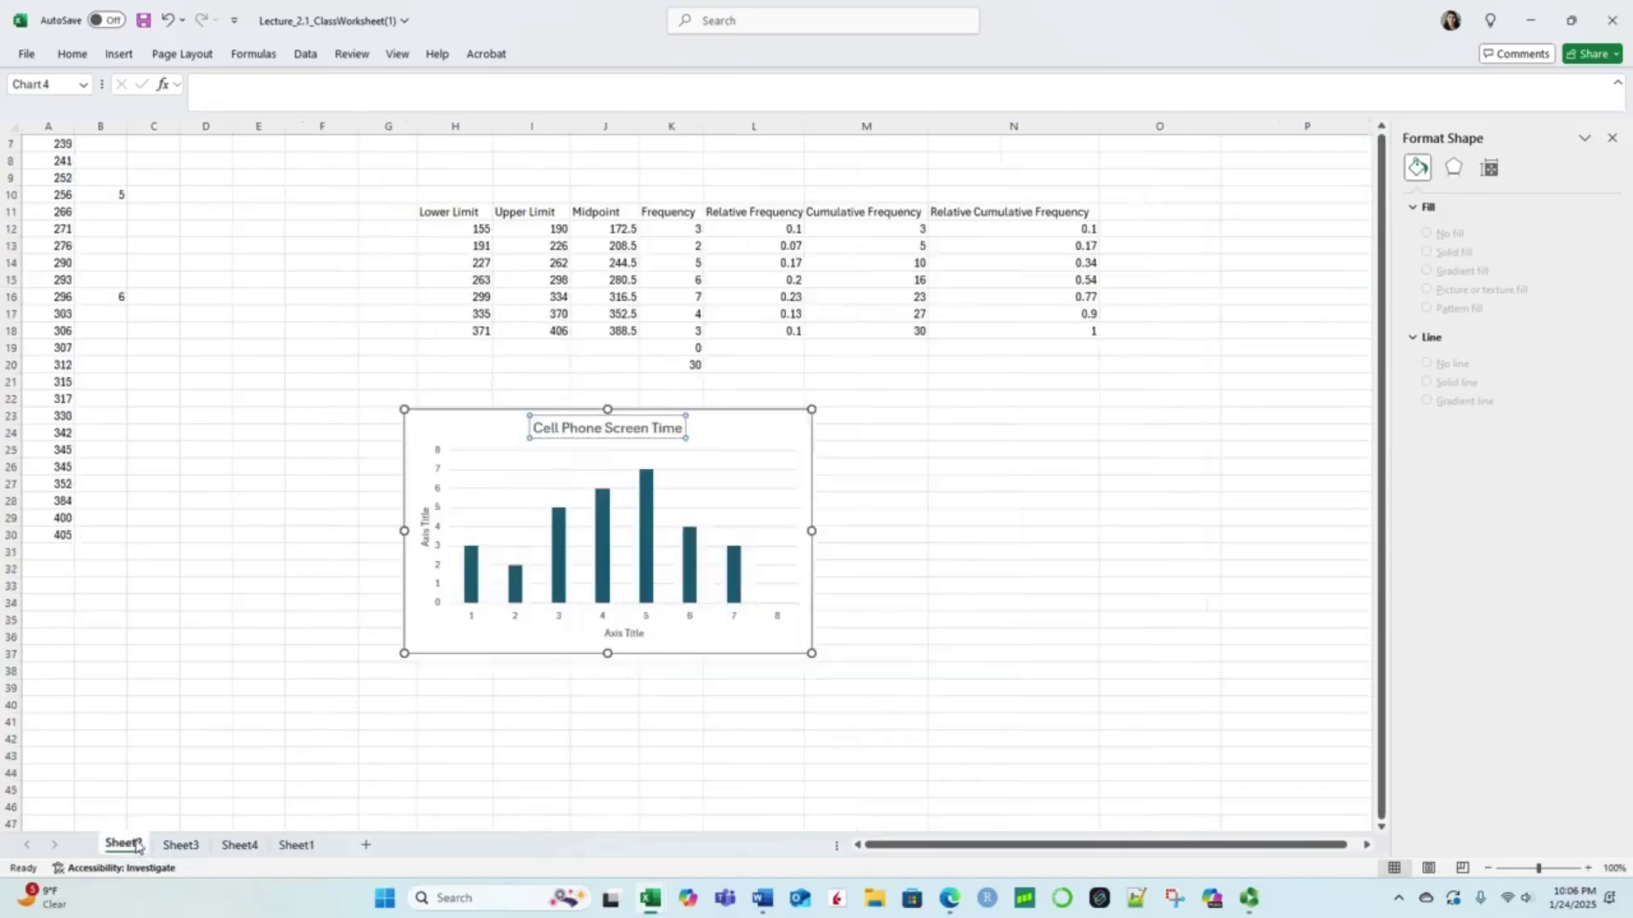
{"action": "left_click", "coordinate": [626, 636]}
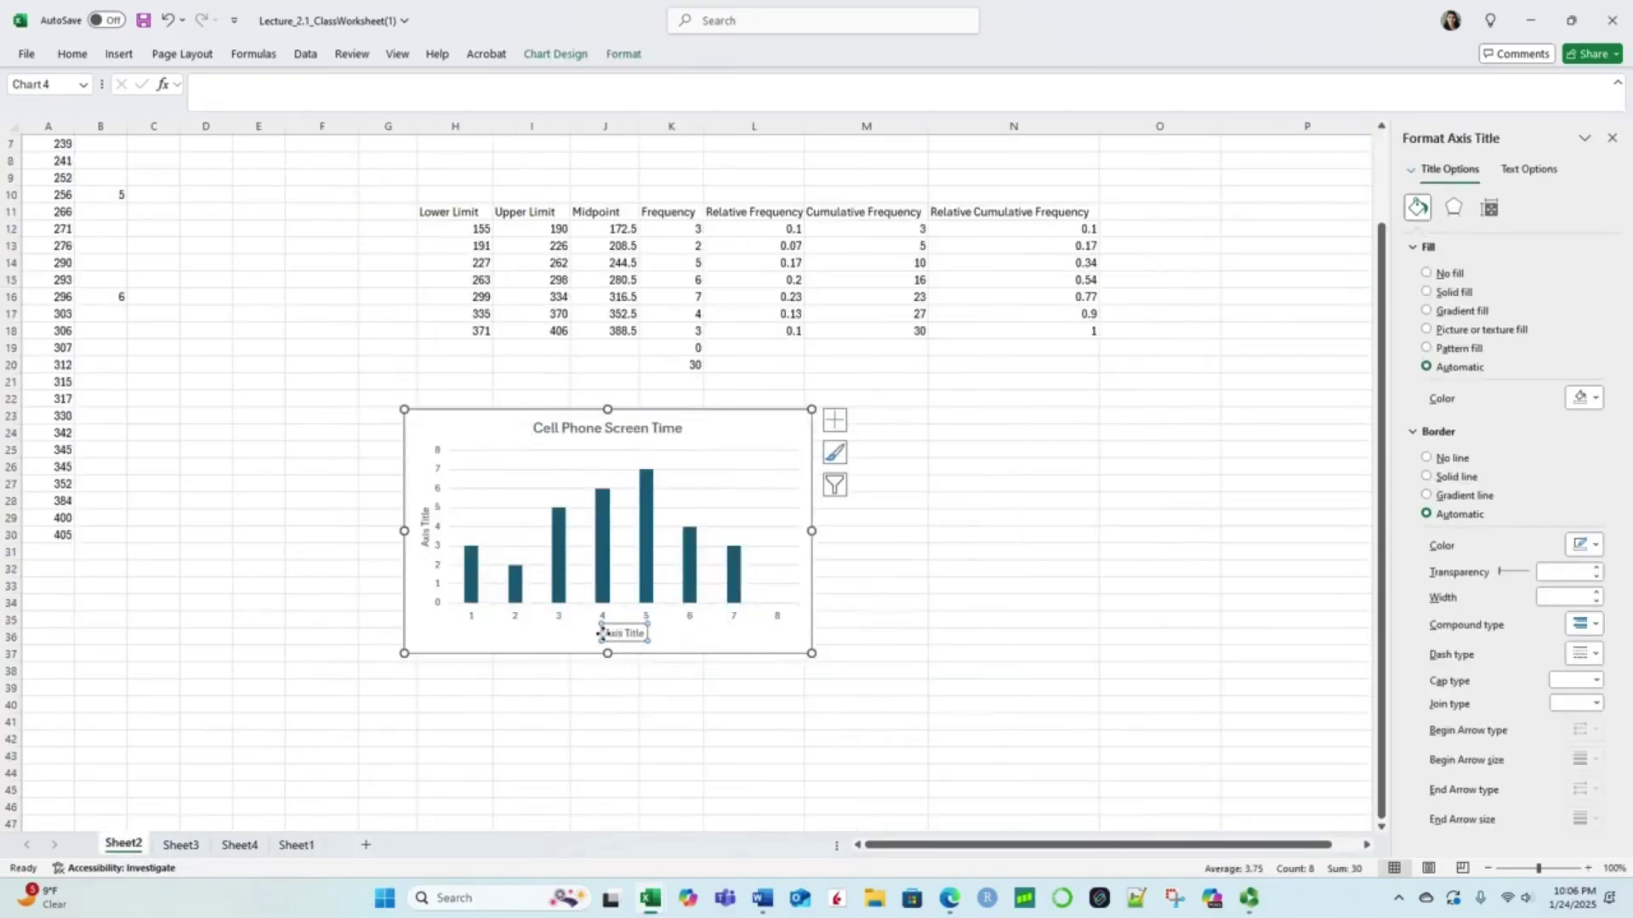
{"action": "left_click_drag", "start_coordinate": [605, 633], "coordinate": [649, 634]}
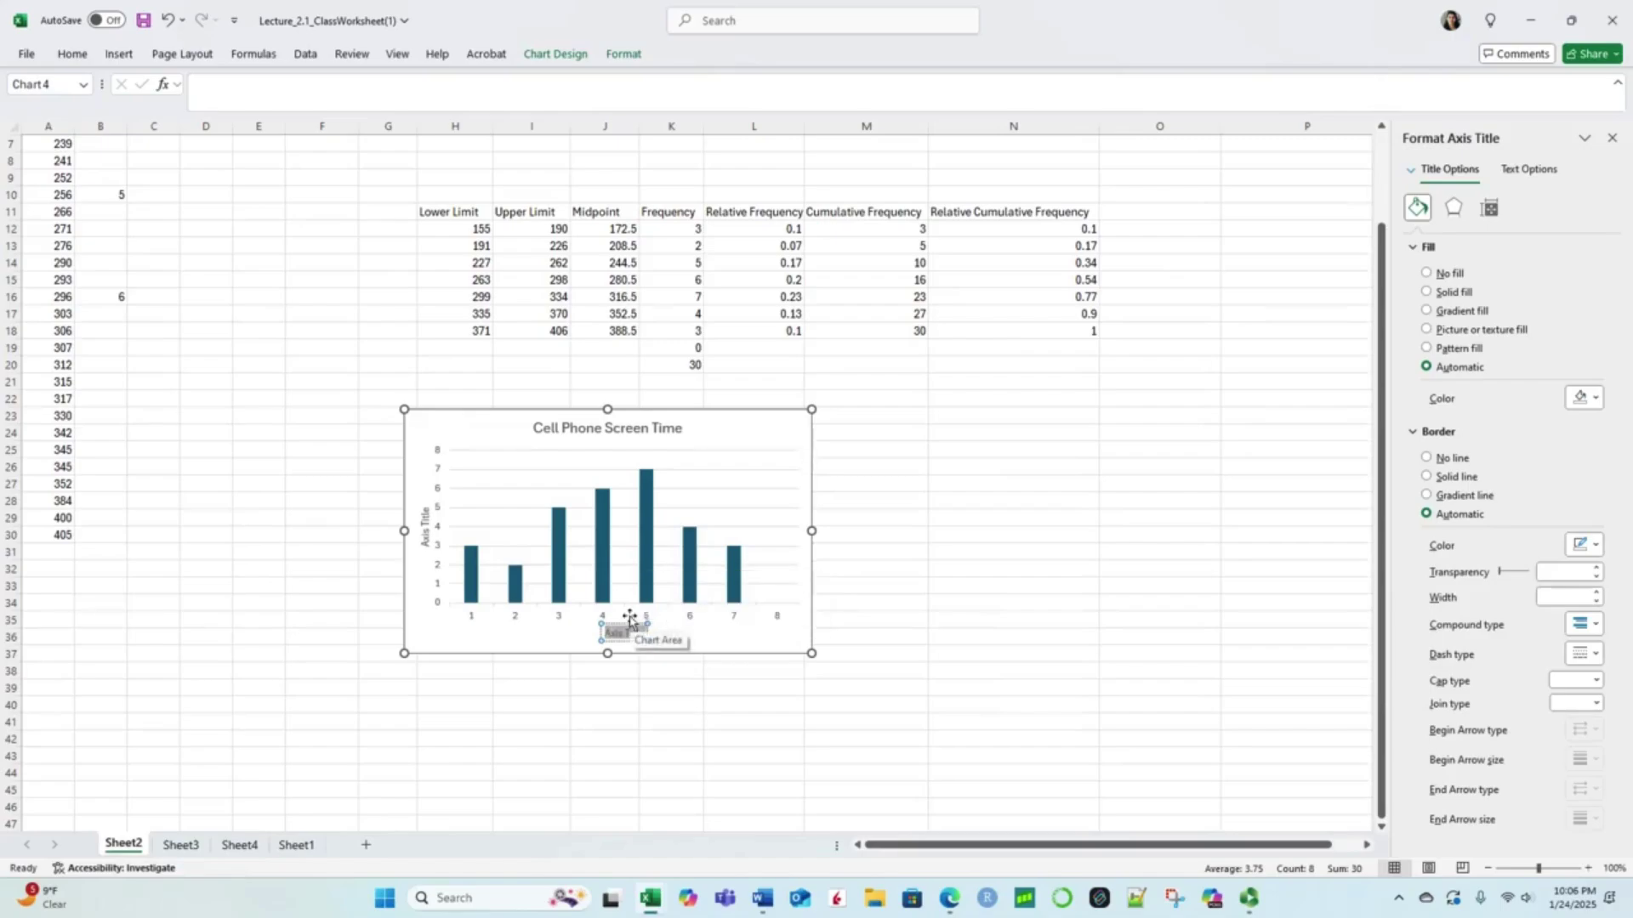
{"action": "type", "text": "Times in"}
{"action": "left_click", "coordinate": [634, 632]}
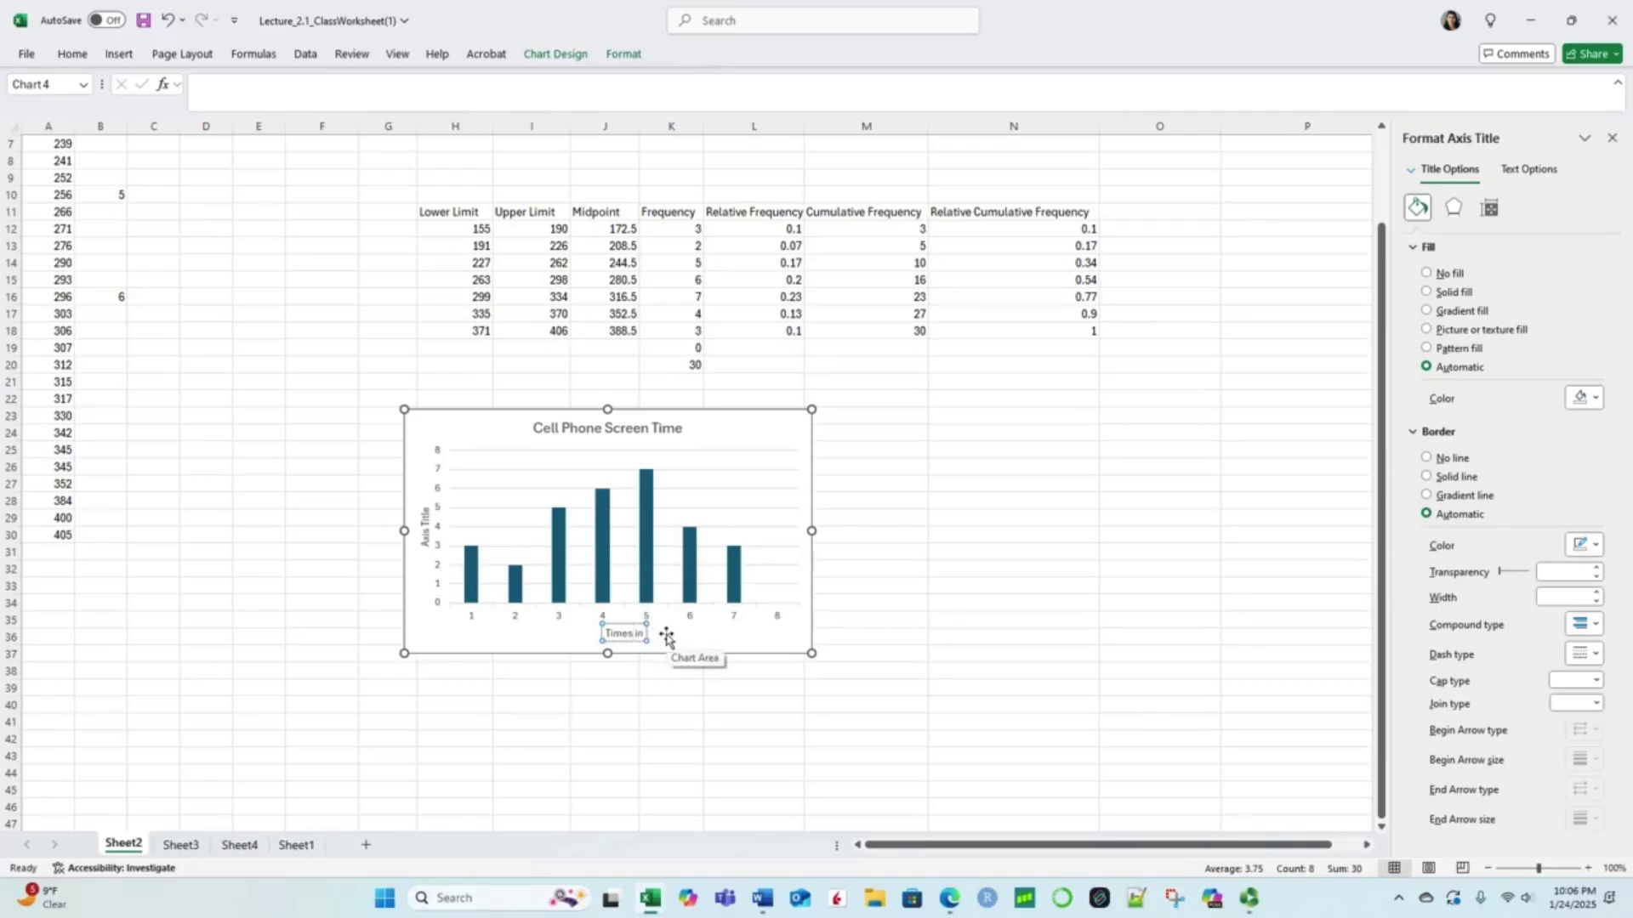
{"action": "type", "text": "(in minute"}
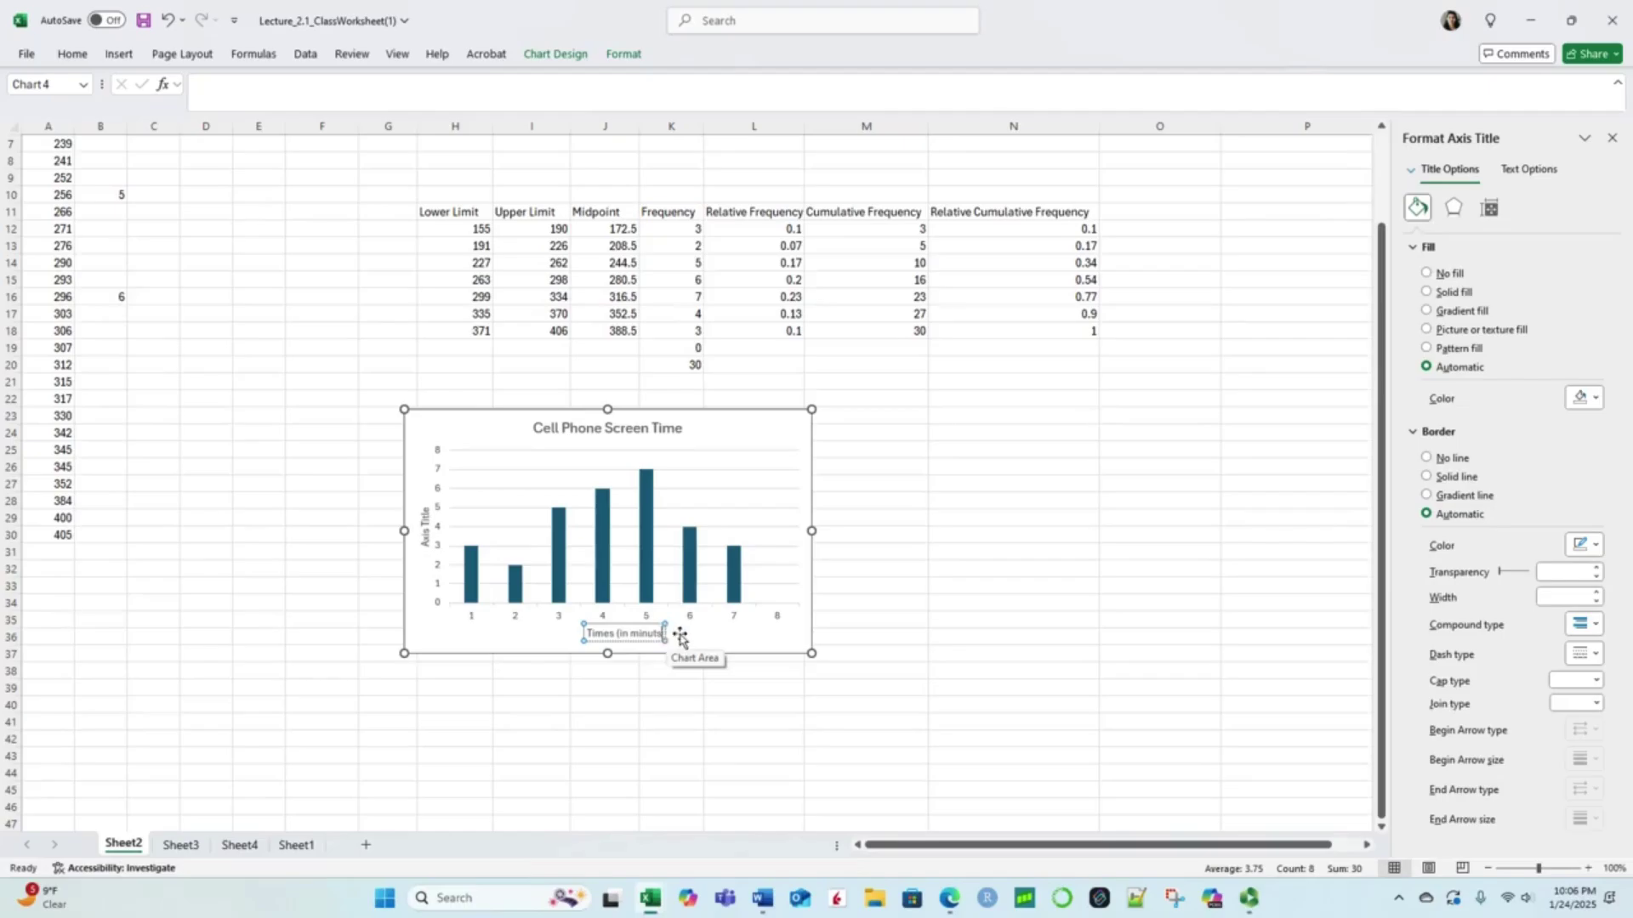
{"action": "left_click", "coordinate": [311, 847]}
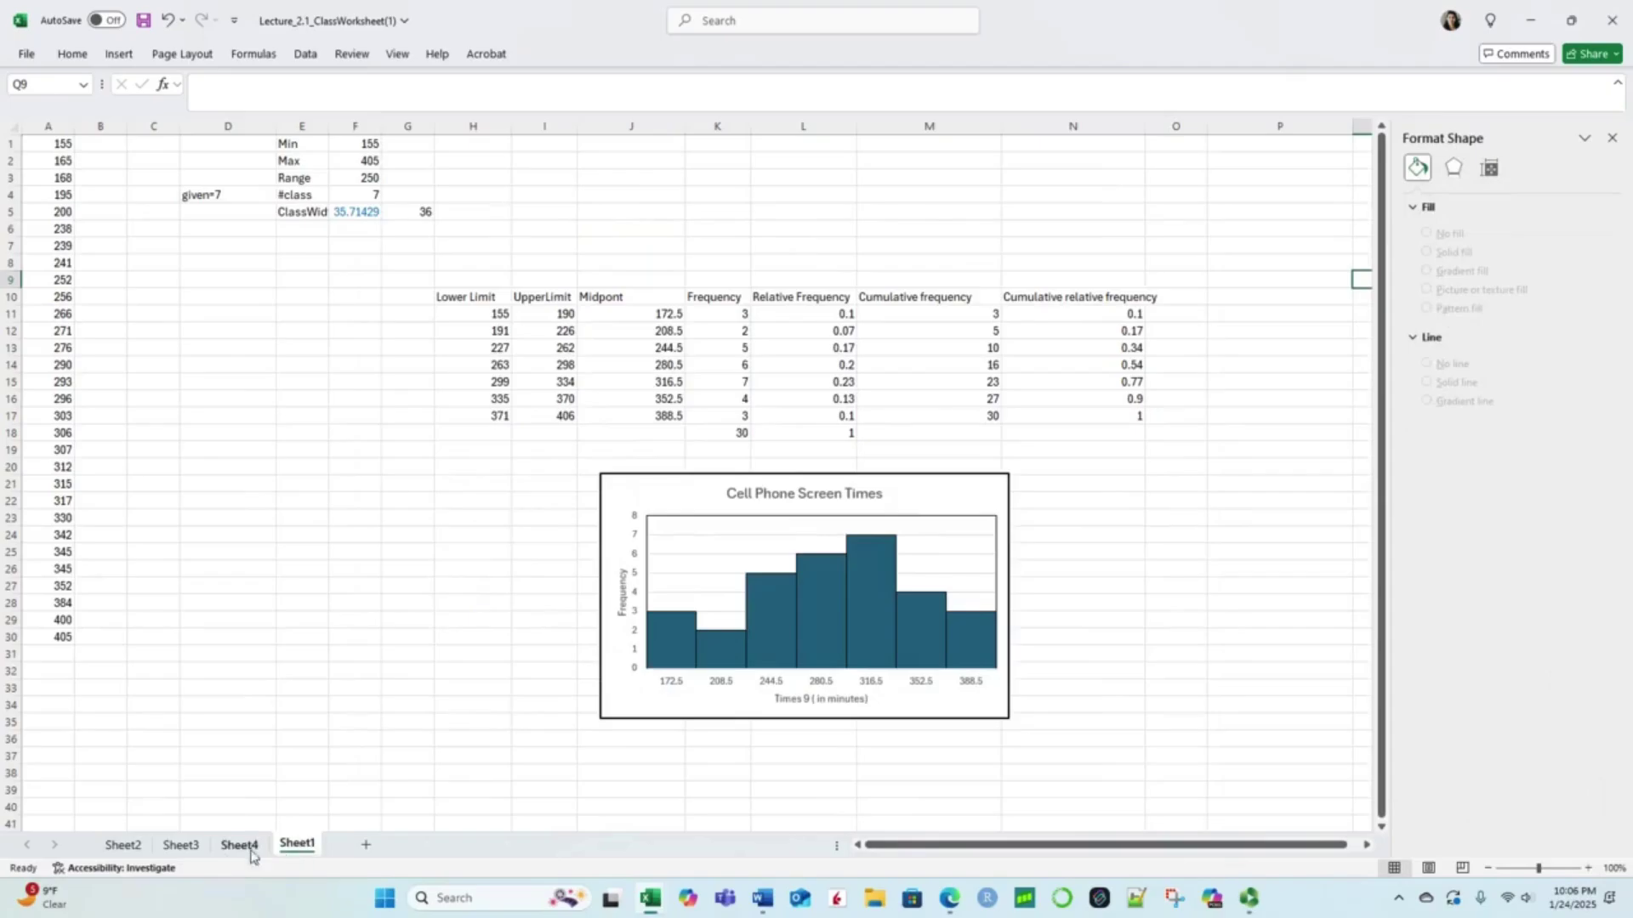
{"action": "left_click", "coordinate": [130, 846]}
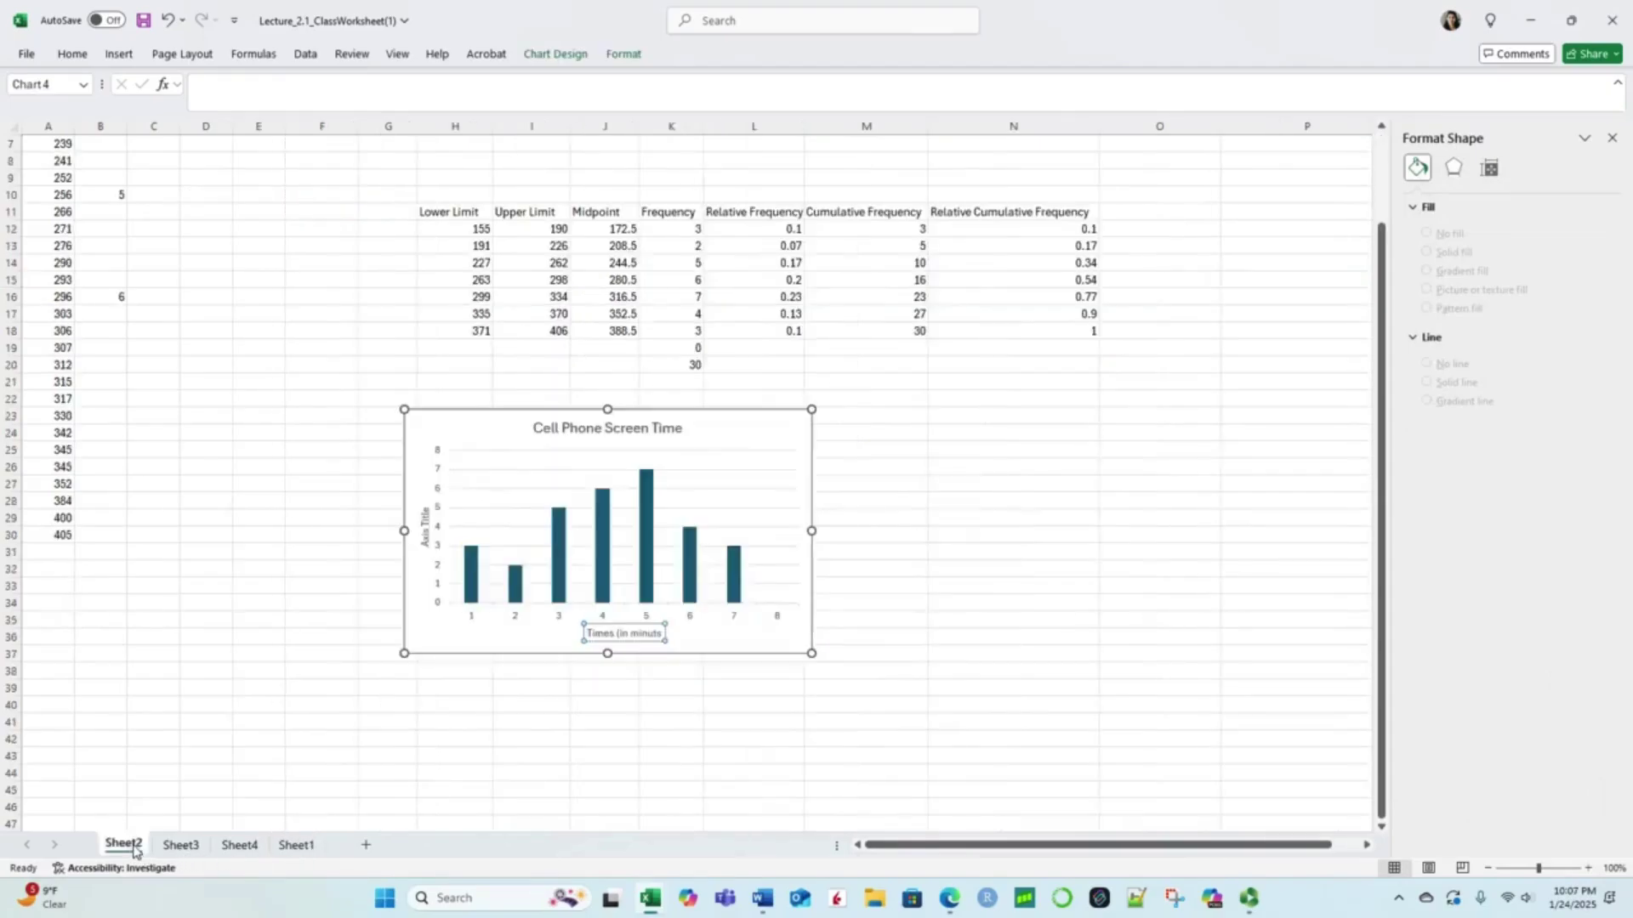
{"action": "left_click", "coordinate": [664, 634]}
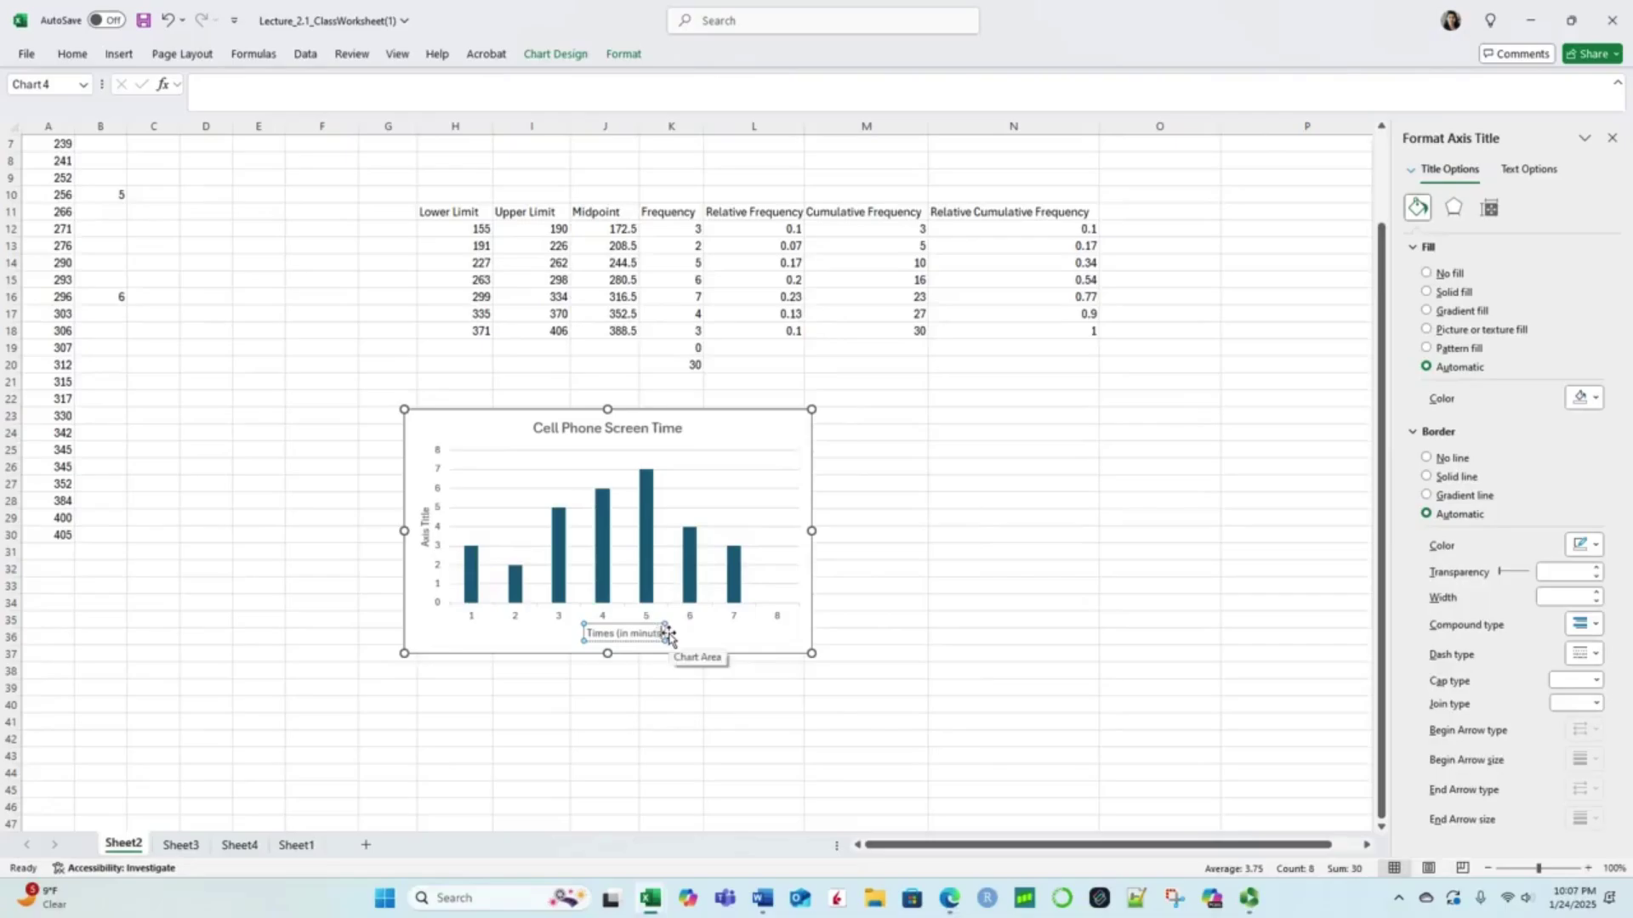
{"action": "key", "text": "BackSpace"}
{"action": "type", "text": "es"}
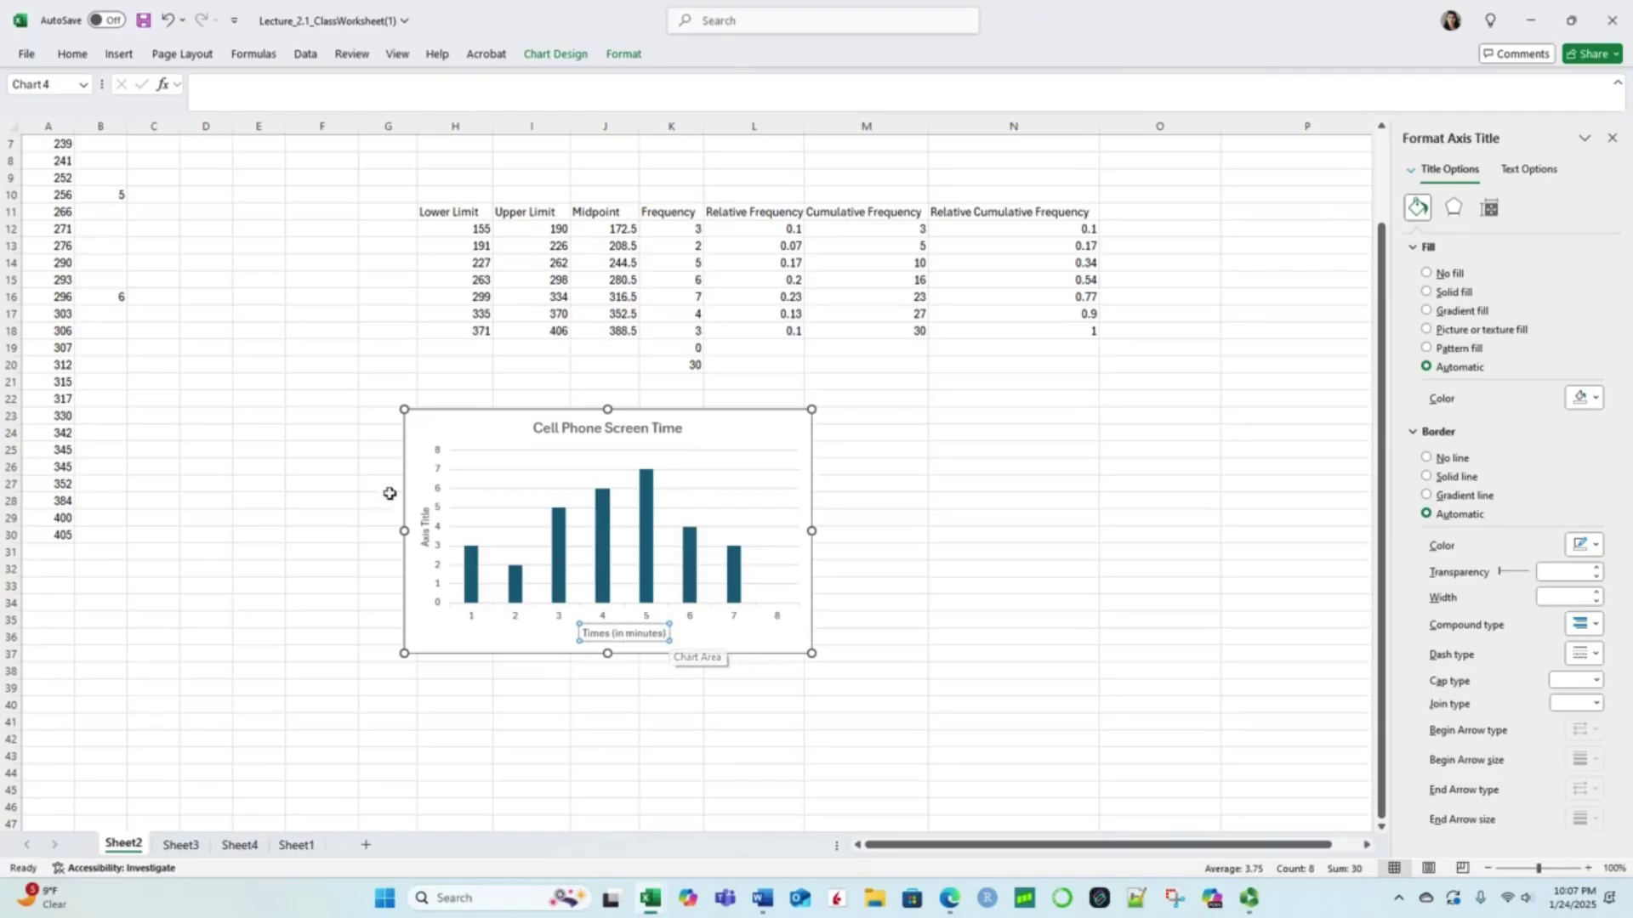
Step: Replace the Sheet2 chart's vertical axis title with "Frequency"
{"action": "left_click", "coordinate": [426, 535]}
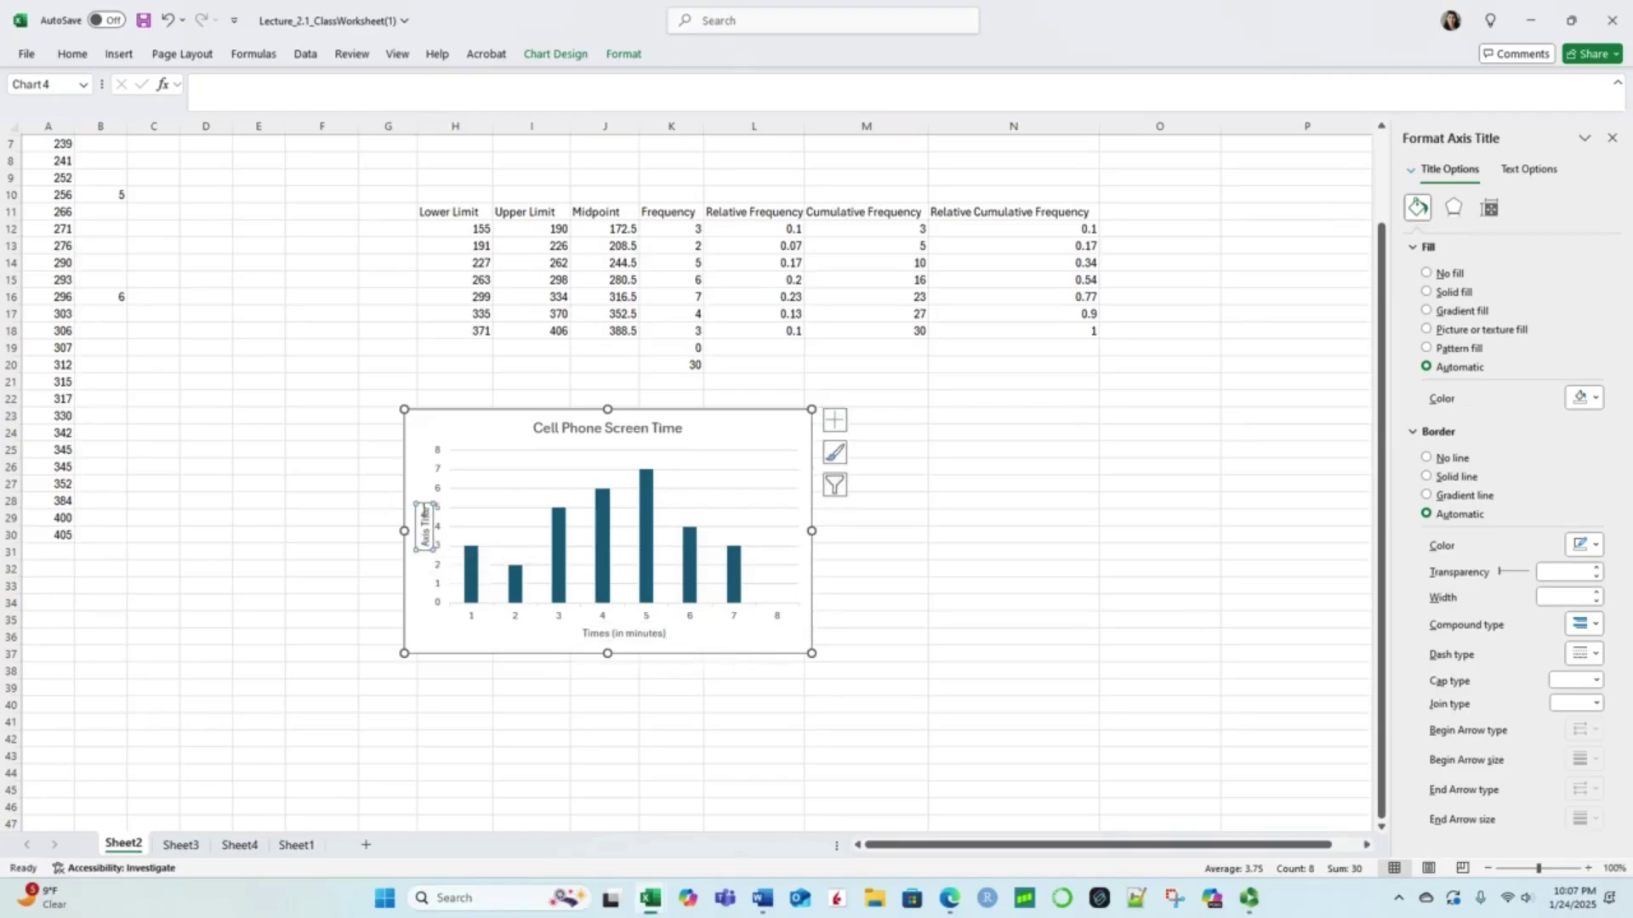
{"action": "left_click_drag", "start_coordinate": [424, 508], "coordinate": [432, 544]}
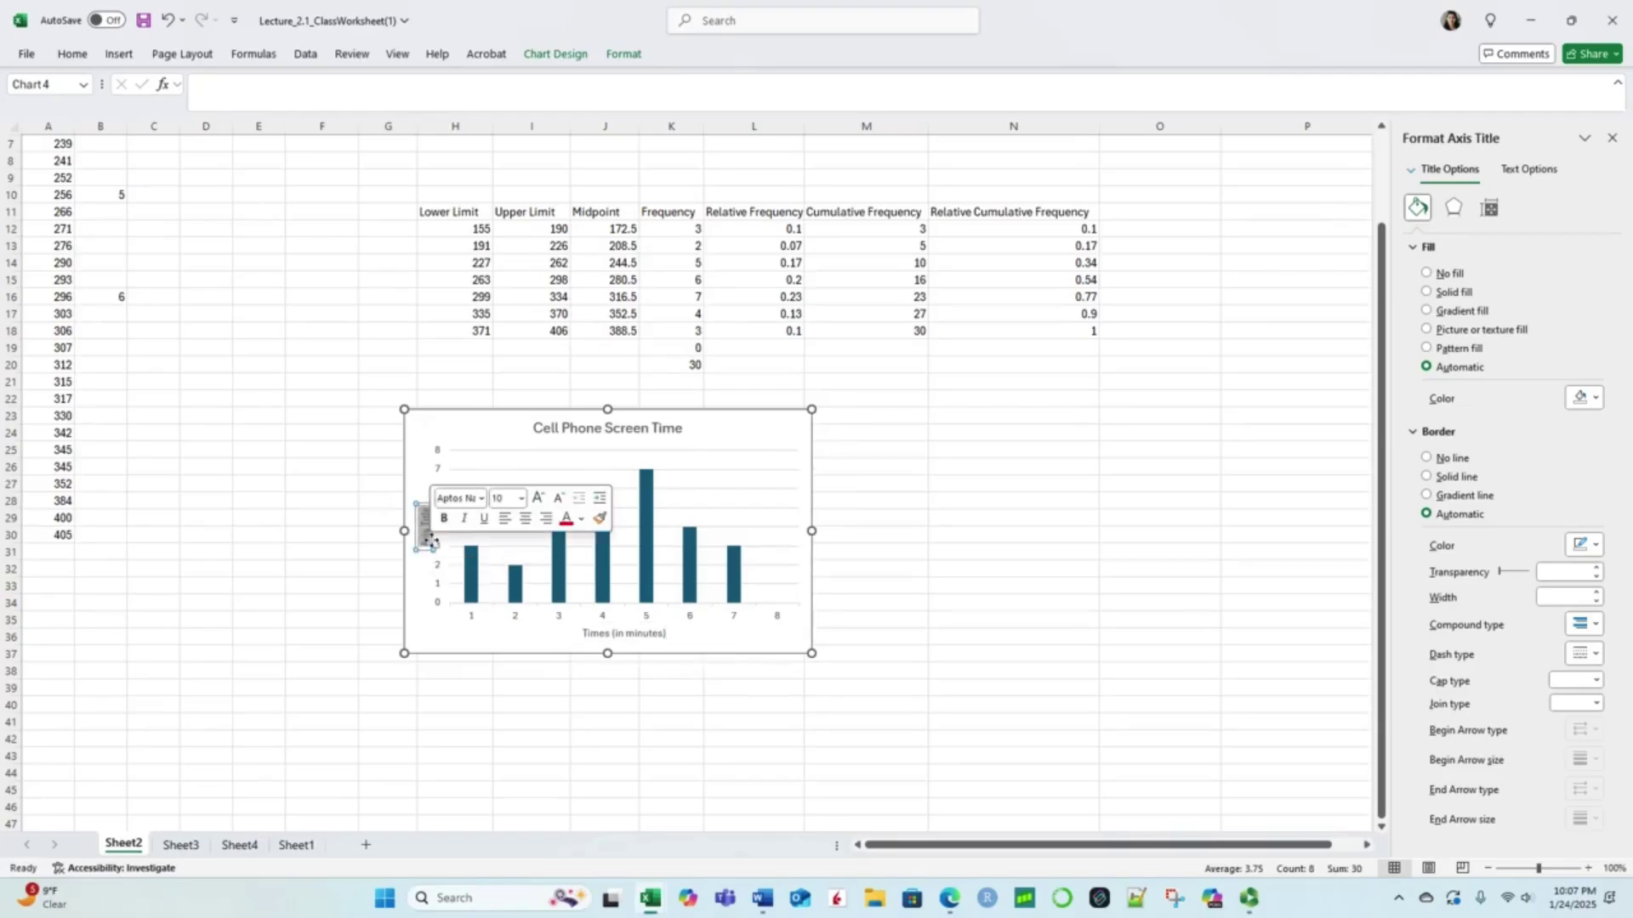
{"action": "type", "text": "Fre"}
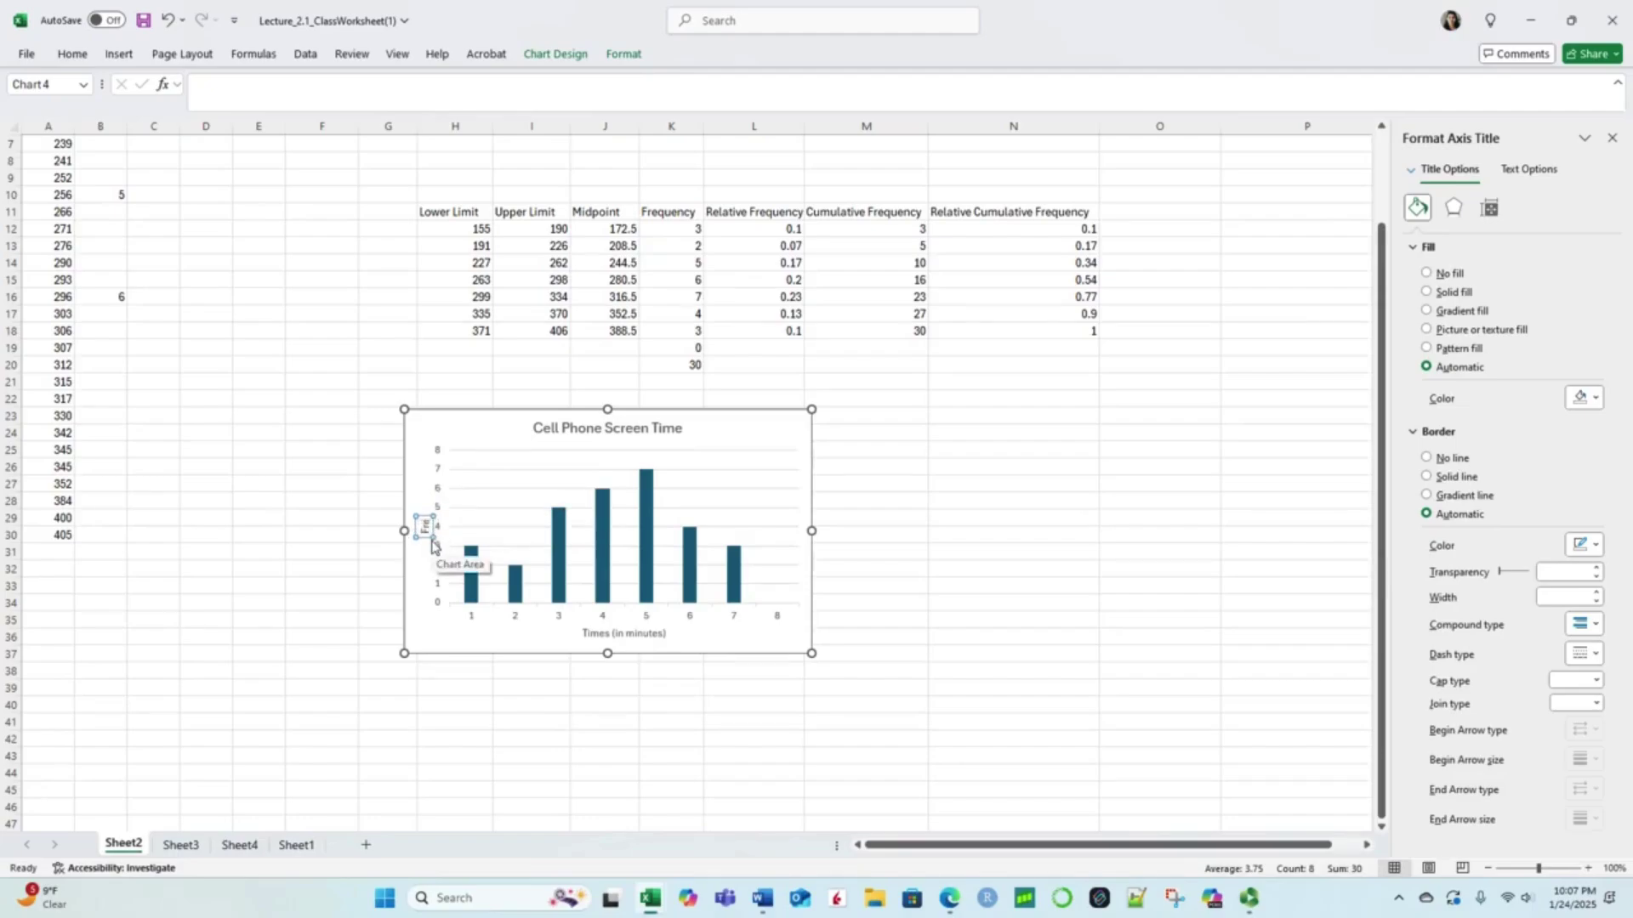
{"action": "type", "text": "quency"}
{"action": "left_click", "coordinate": [900, 635]}
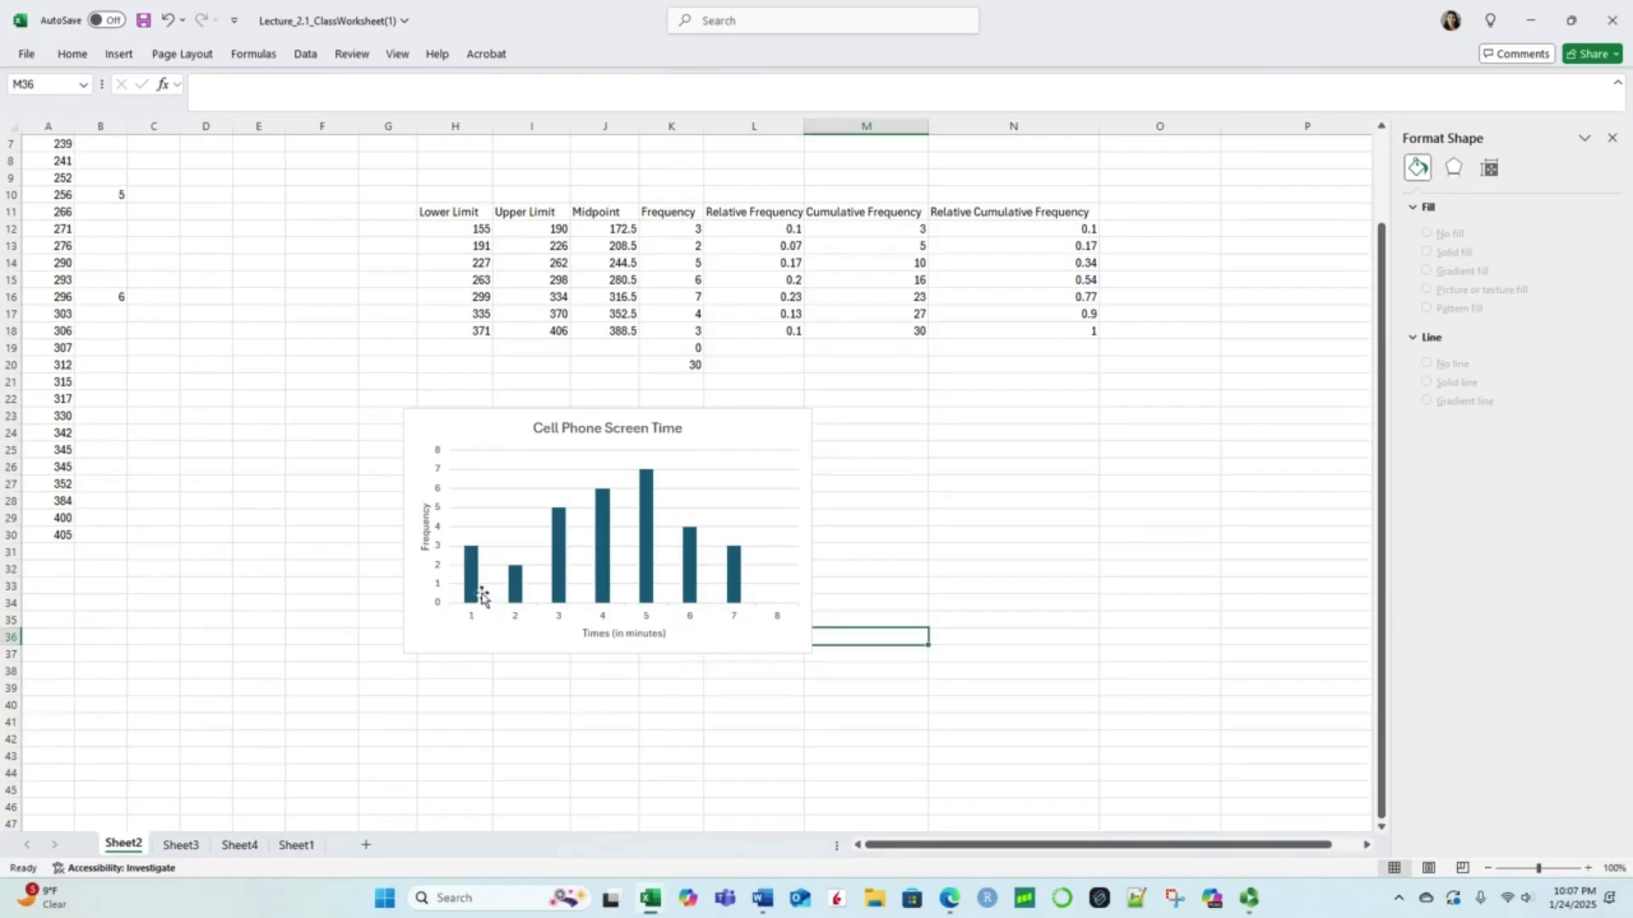
{"action": "mouse_move", "coordinate": [509, 603]}
{"action": "left_click", "coordinate": [792, 426]}
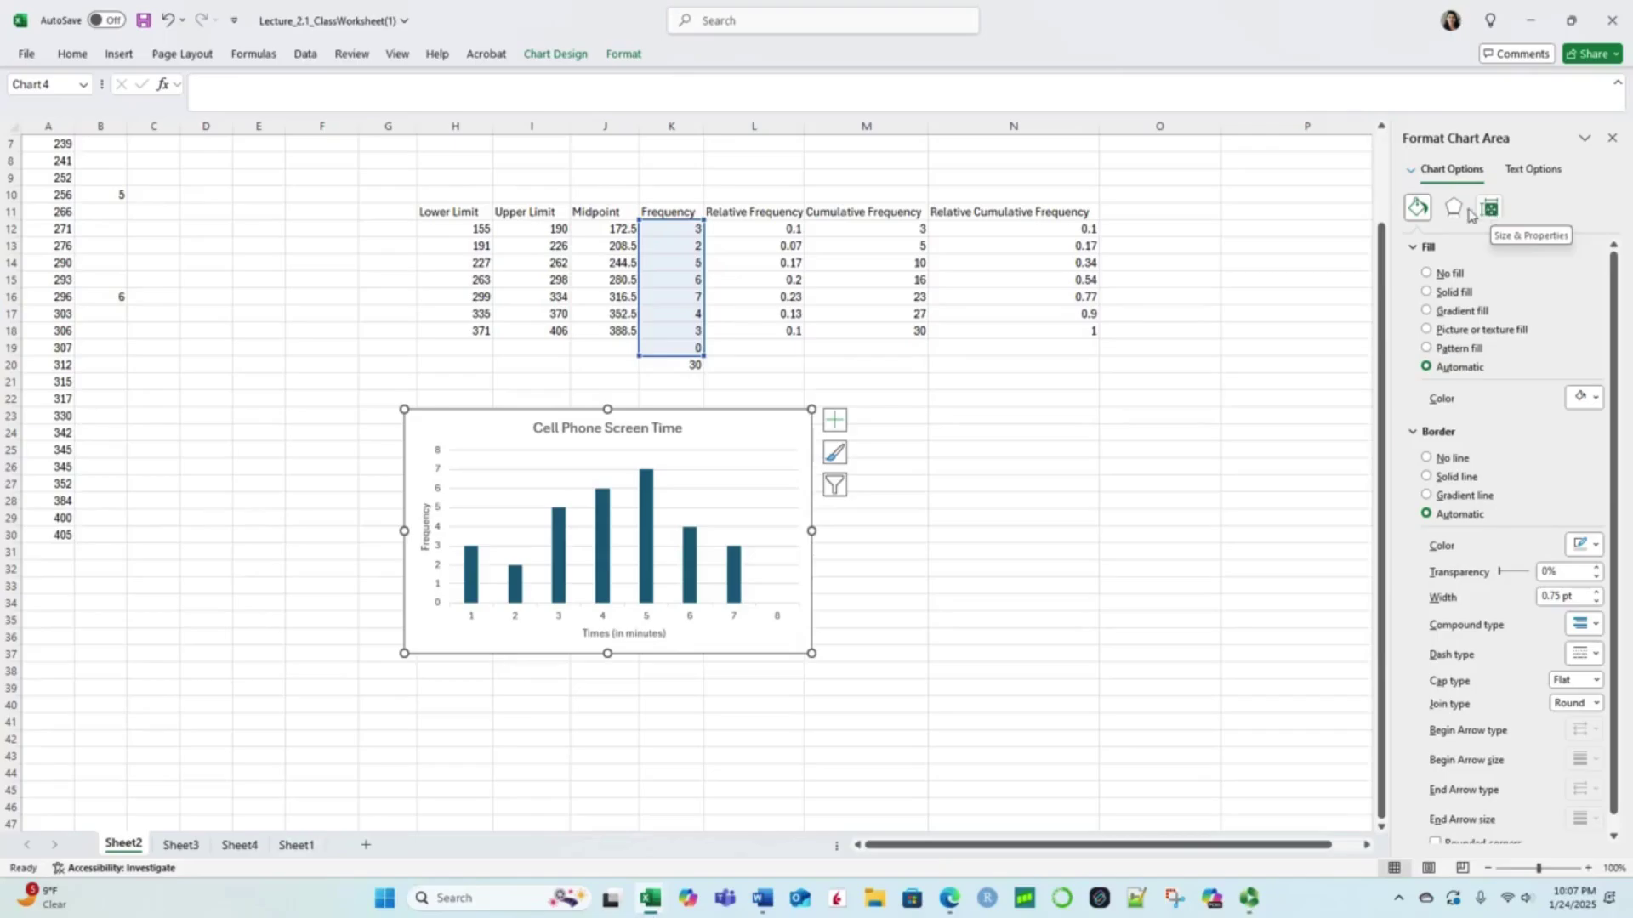
{"action": "left_click", "coordinate": [733, 560]}
{"action": "left_click", "coordinate": [733, 561]}
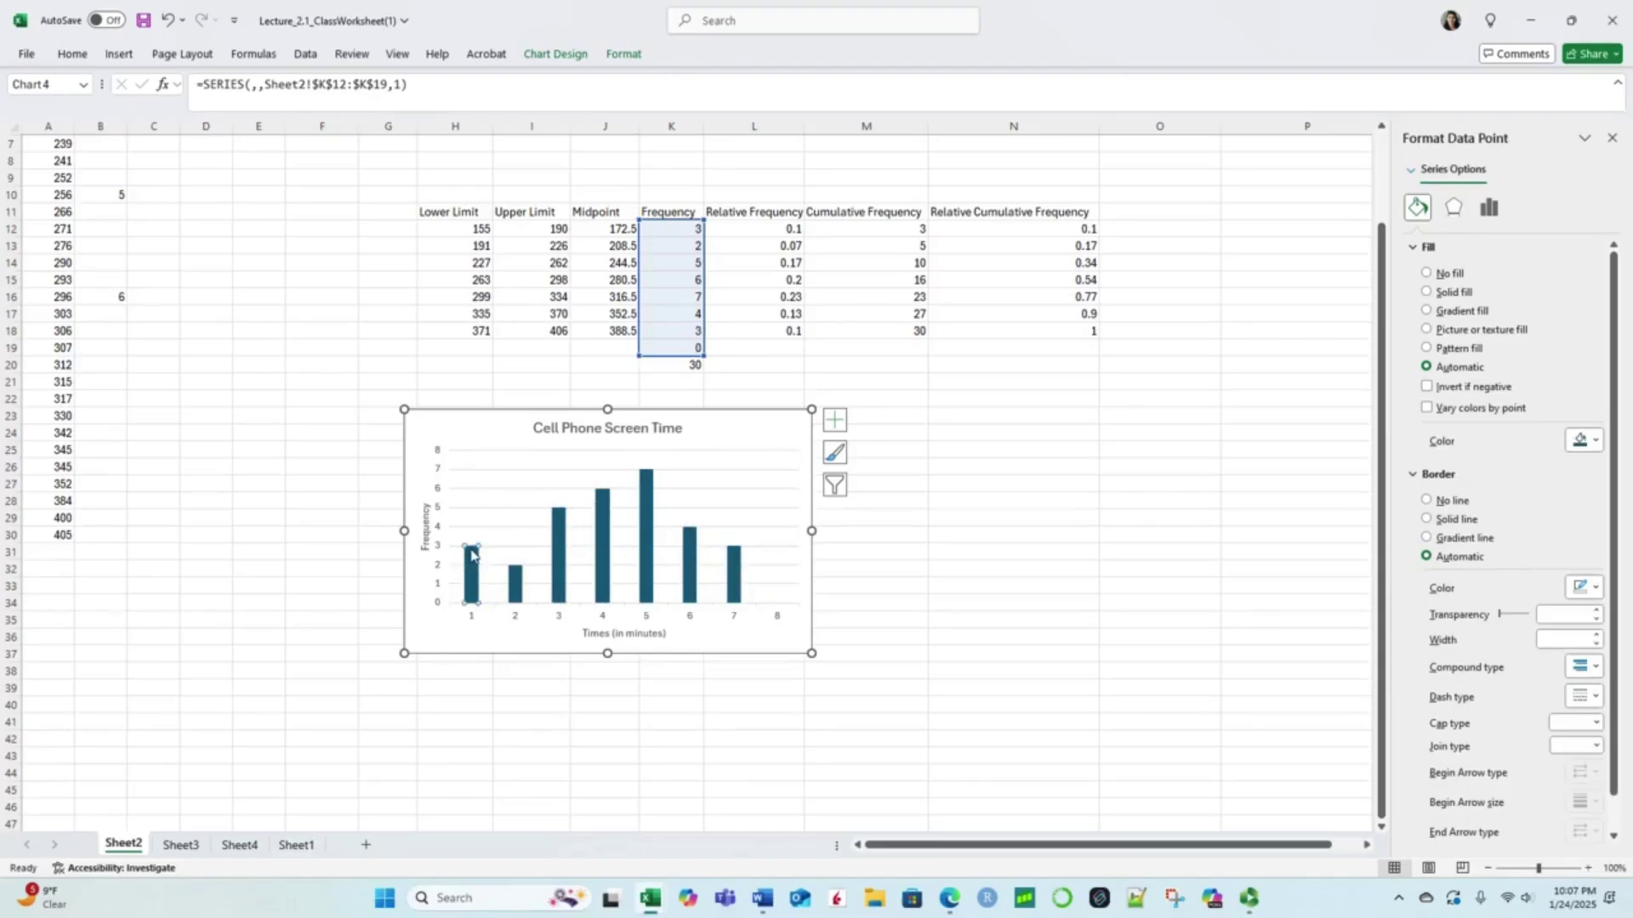
{"action": "left_click", "coordinate": [512, 521]}
{"action": "left_click", "coordinate": [576, 506]}
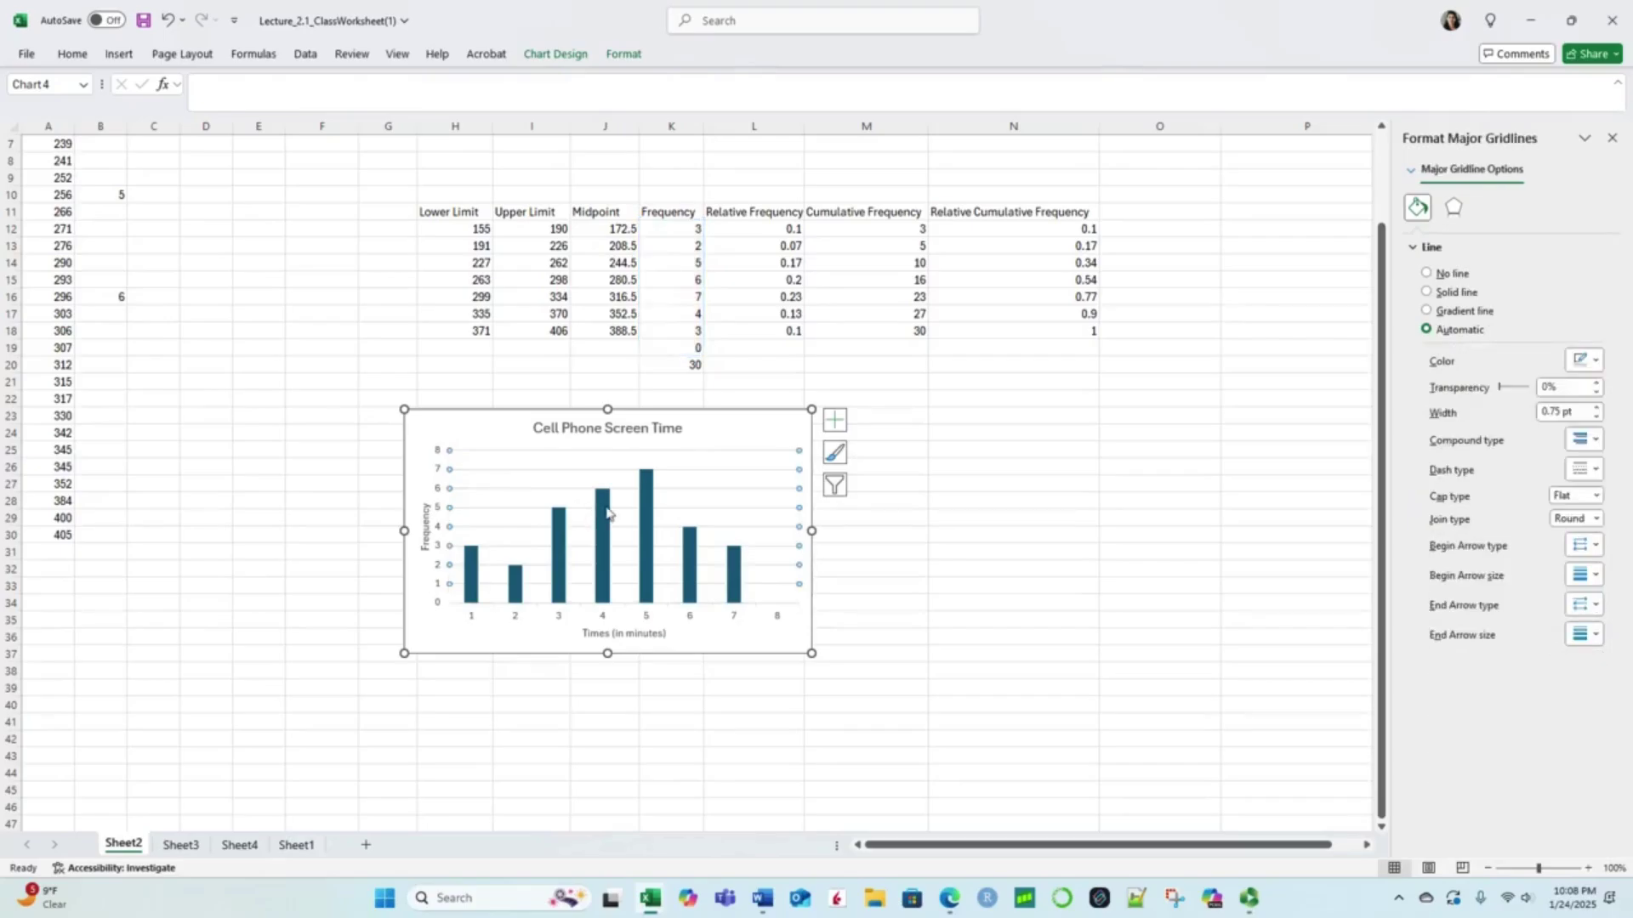
{"action": "left_click", "coordinate": [606, 506]}
{"action": "left_click", "coordinate": [605, 510]}
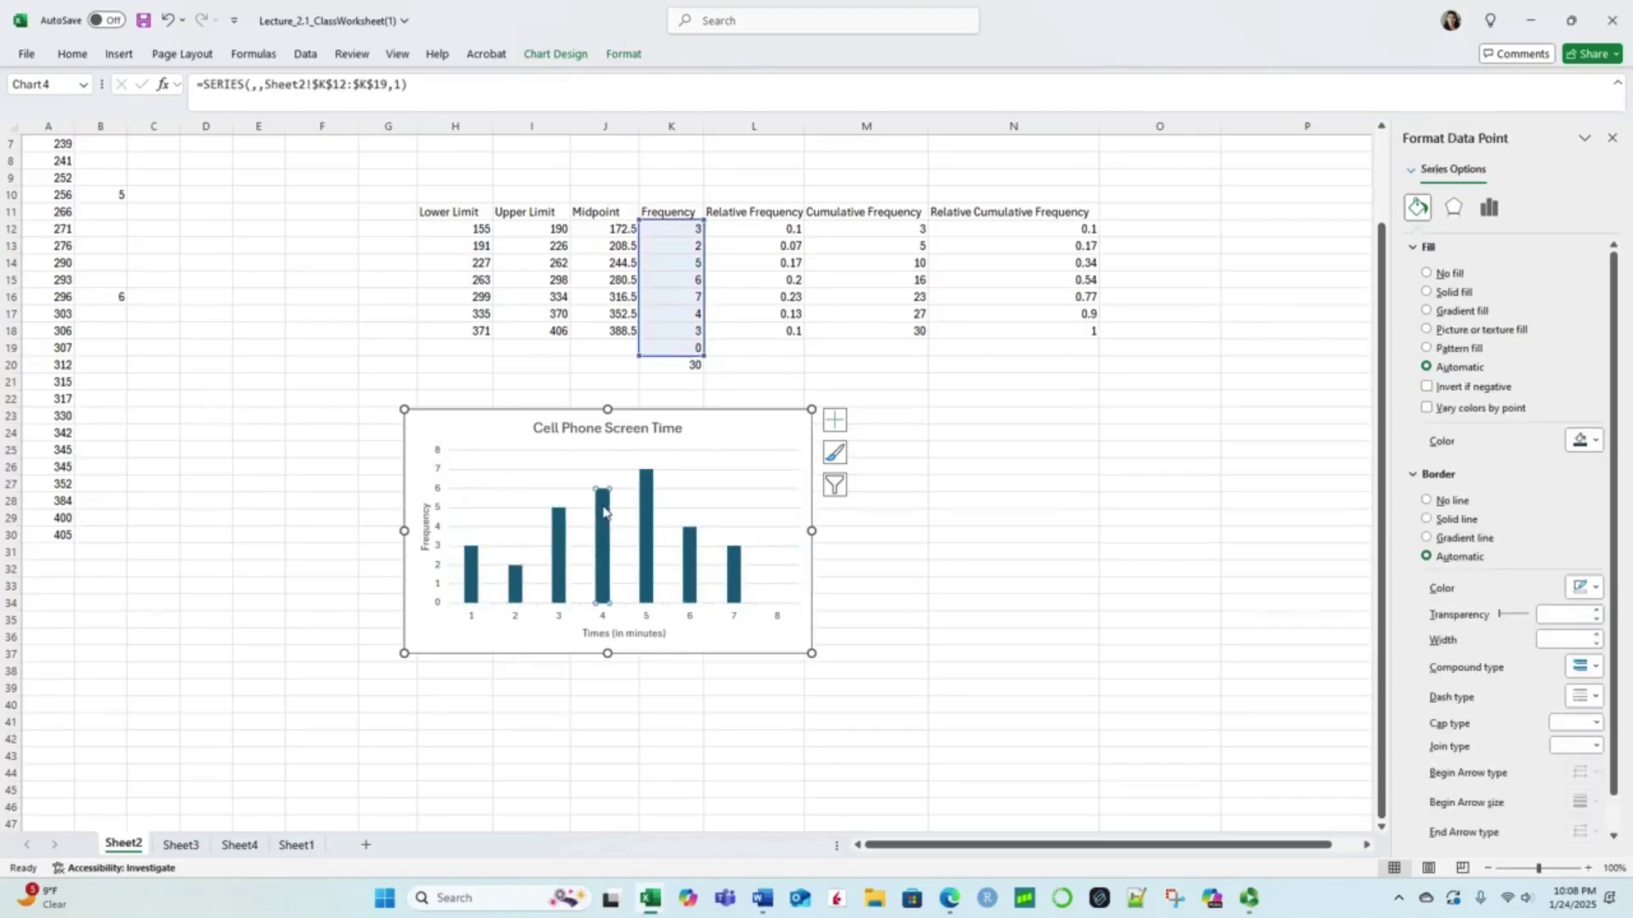
{"action": "left_click", "coordinate": [511, 502]}
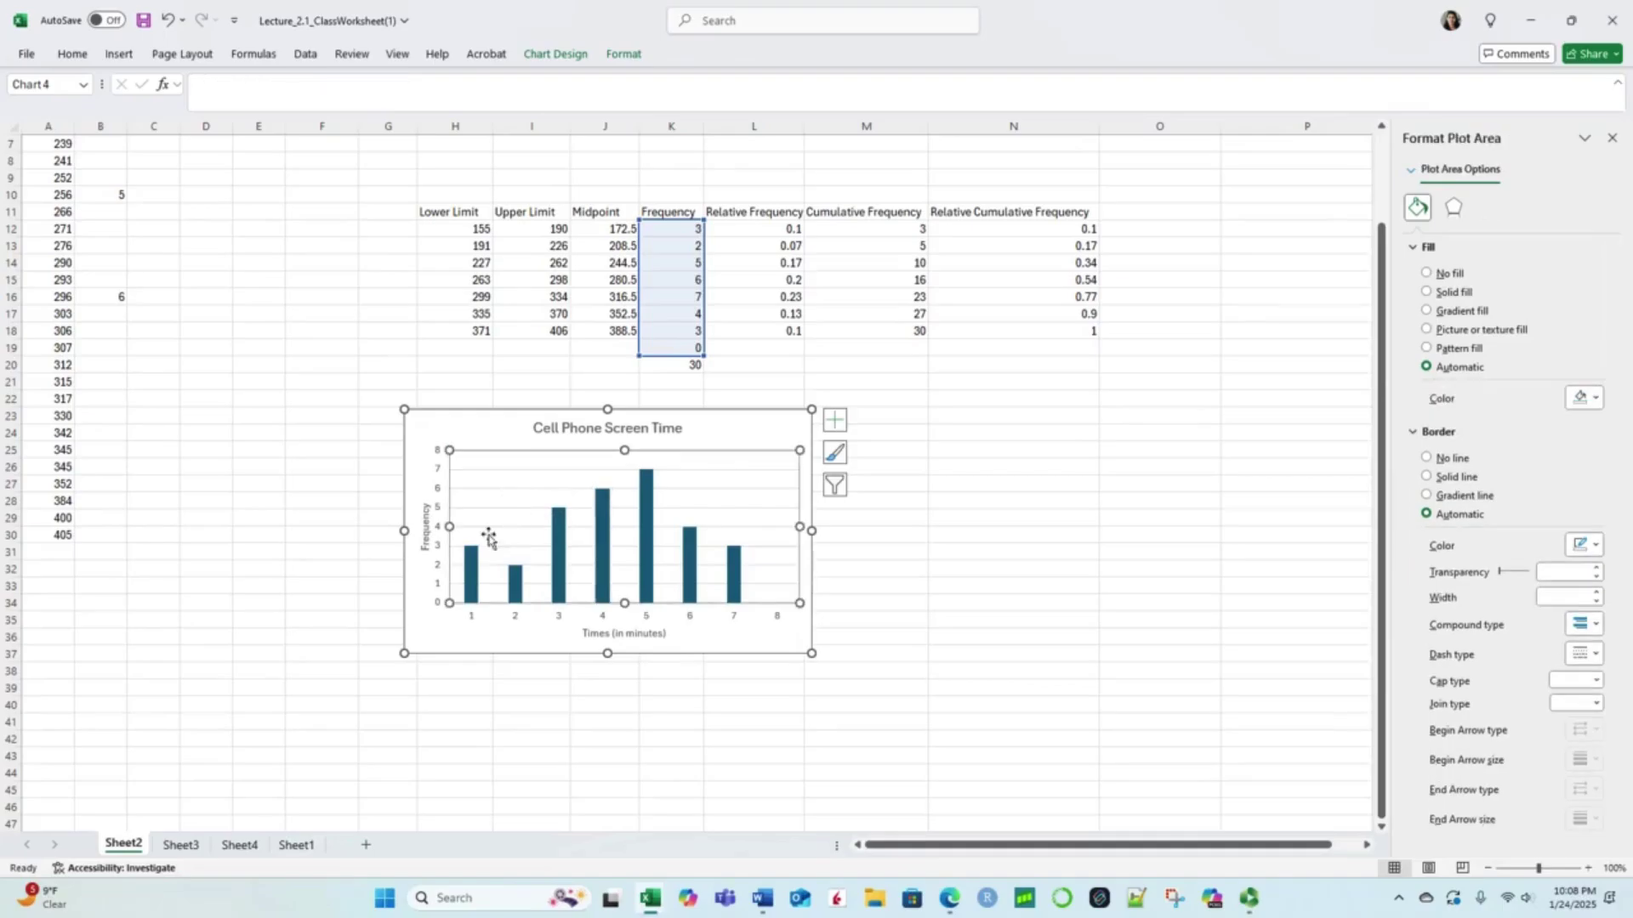
{"action": "left_click", "coordinate": [475, 554]}
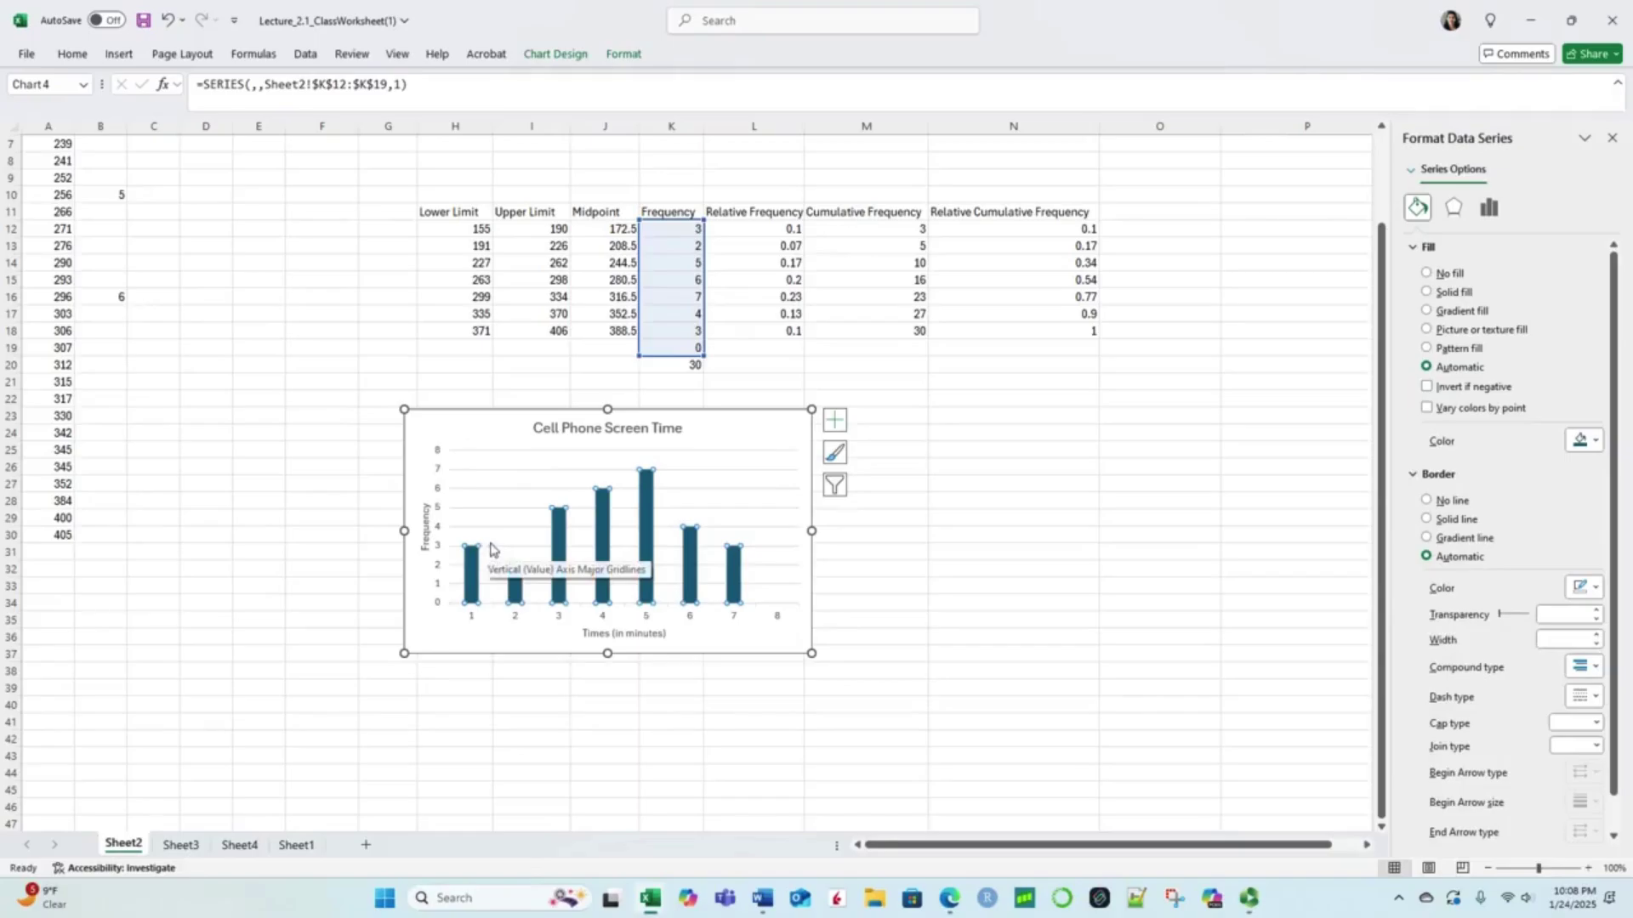
{"action": "left_click", "coordinate": [889, 532]}
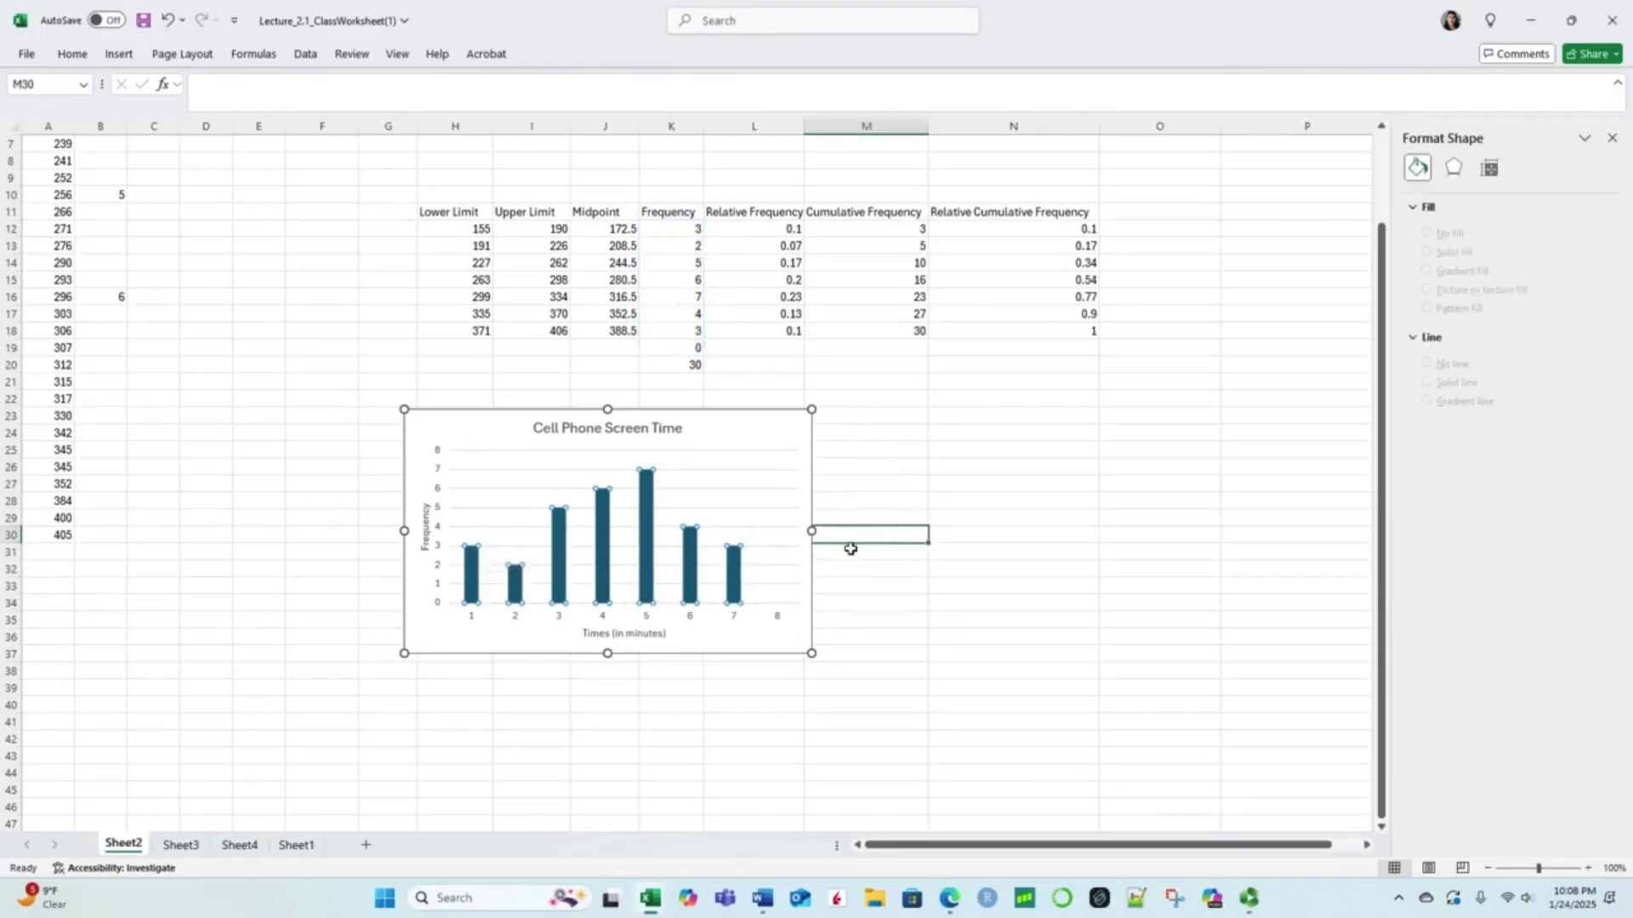
Step: Close the gaps between the chart's columns by setting the gap width and the series overlap to 0%
{"action": "left_click", "coordinate": [467, 551]}
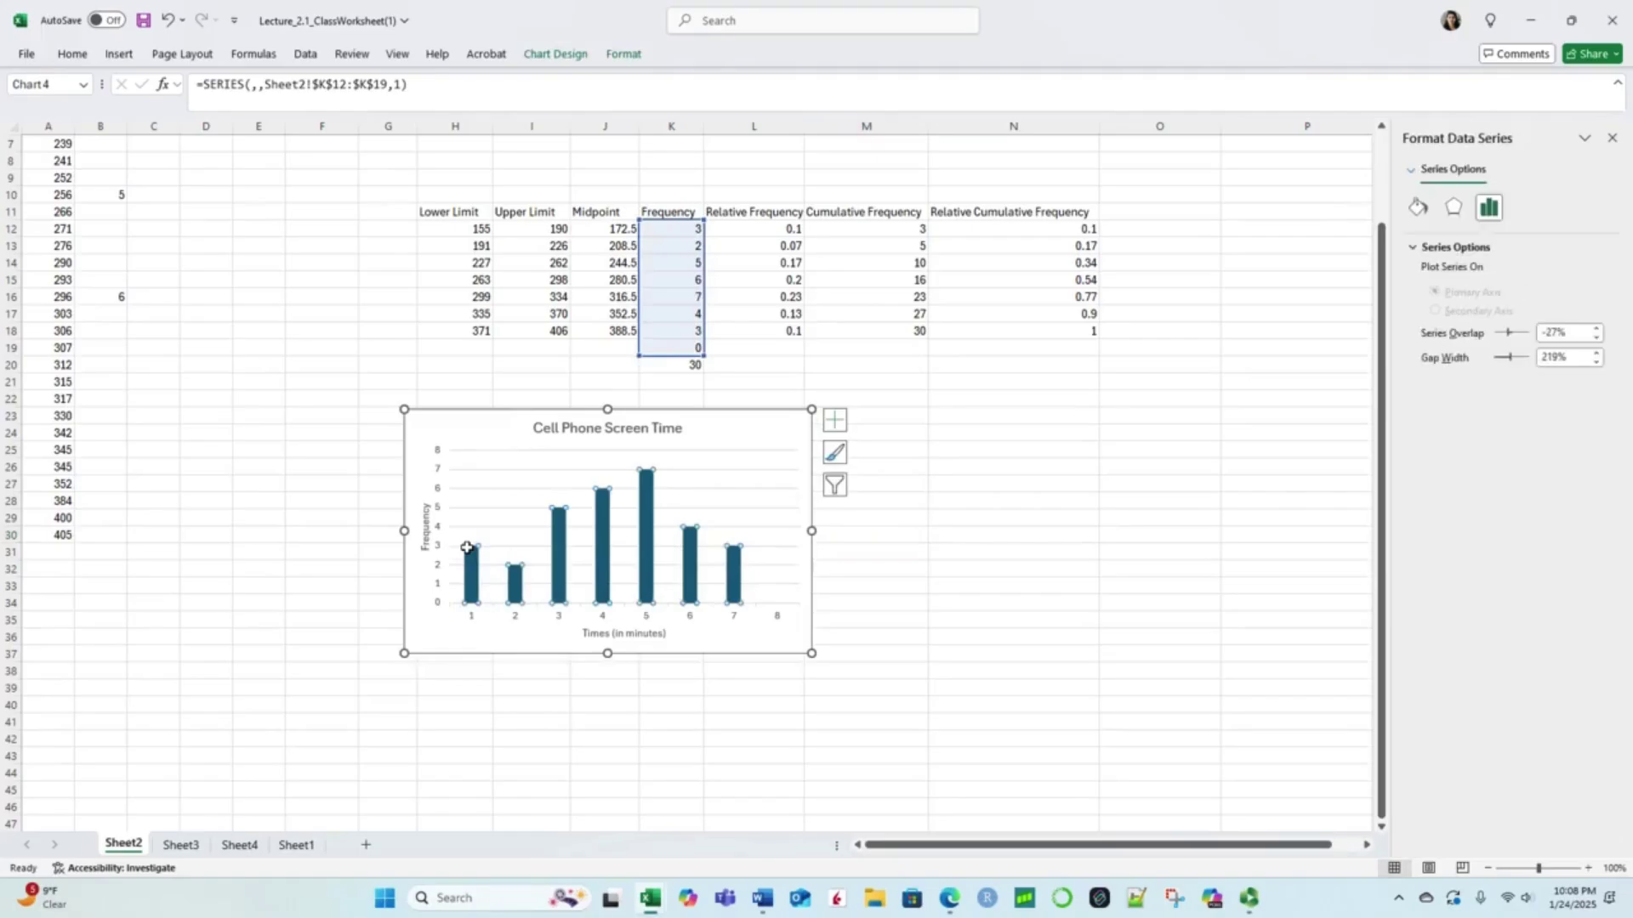
{"action": "left_click", "coordinate": [466, 547]}
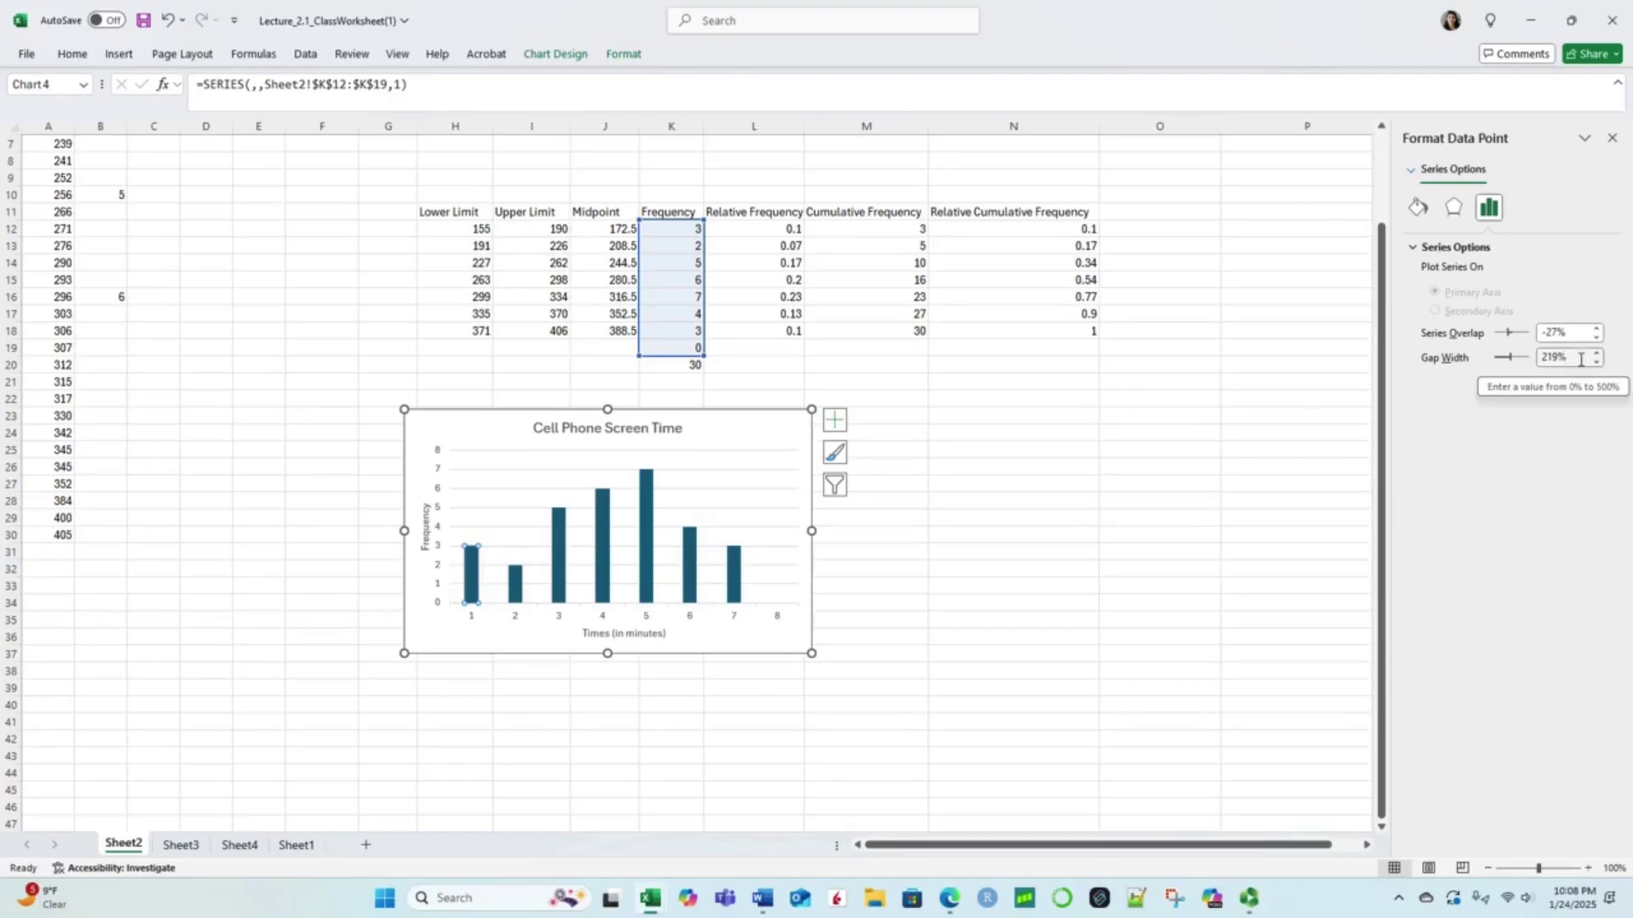
{"action": "left_click_drag", "start_coordinate": [1580, 359], "coordinate": [1534, 363]}
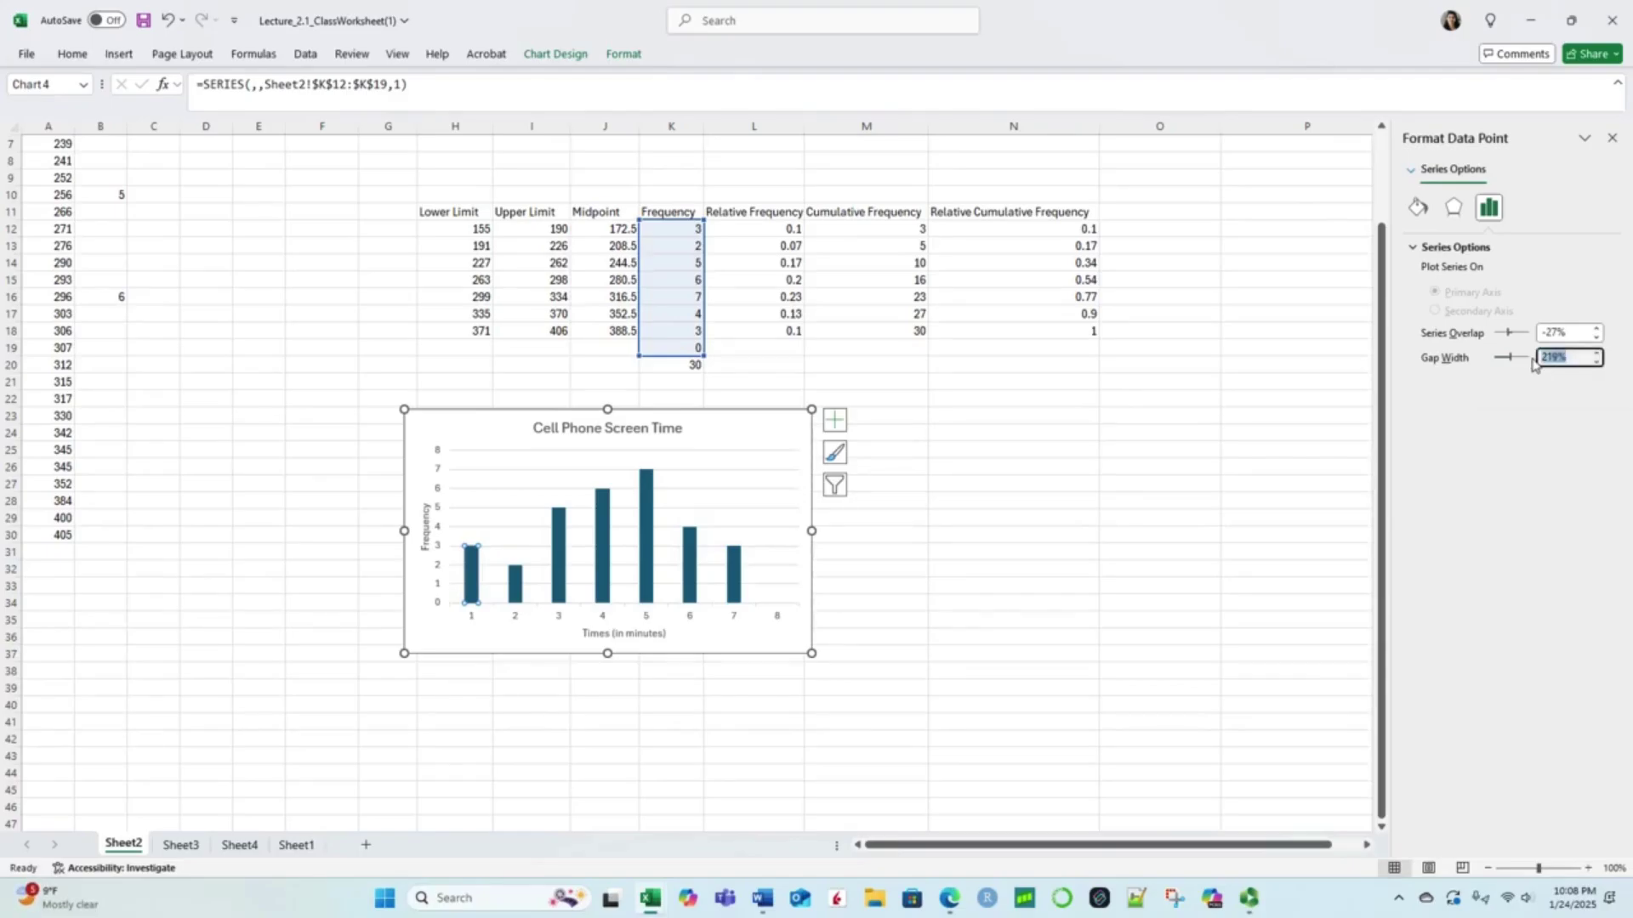
{"action": "type", "text": "0"}
{"action": "left_click_drag", "start_coordinate": [1577, 333], "coordinate": [1541, 334]}
{"action": "type", "text": "0"}
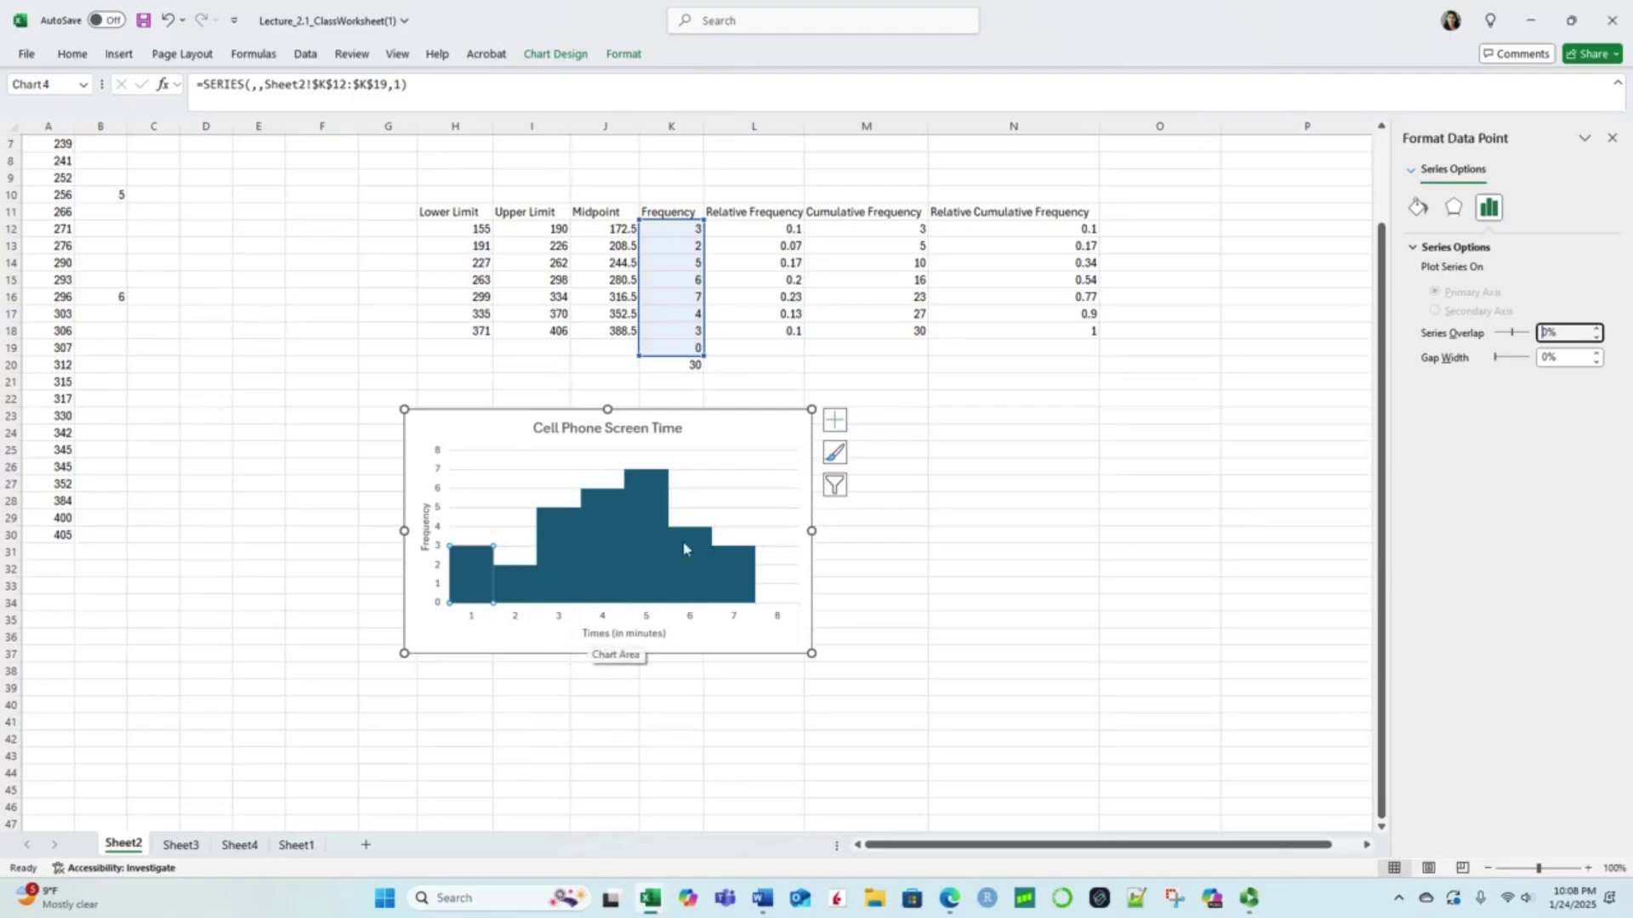
Step: Outline all the histogram's bars with a solid black border 1.25 pt wide
{"action": "mouse_move", "coordinate": [635, 526]}
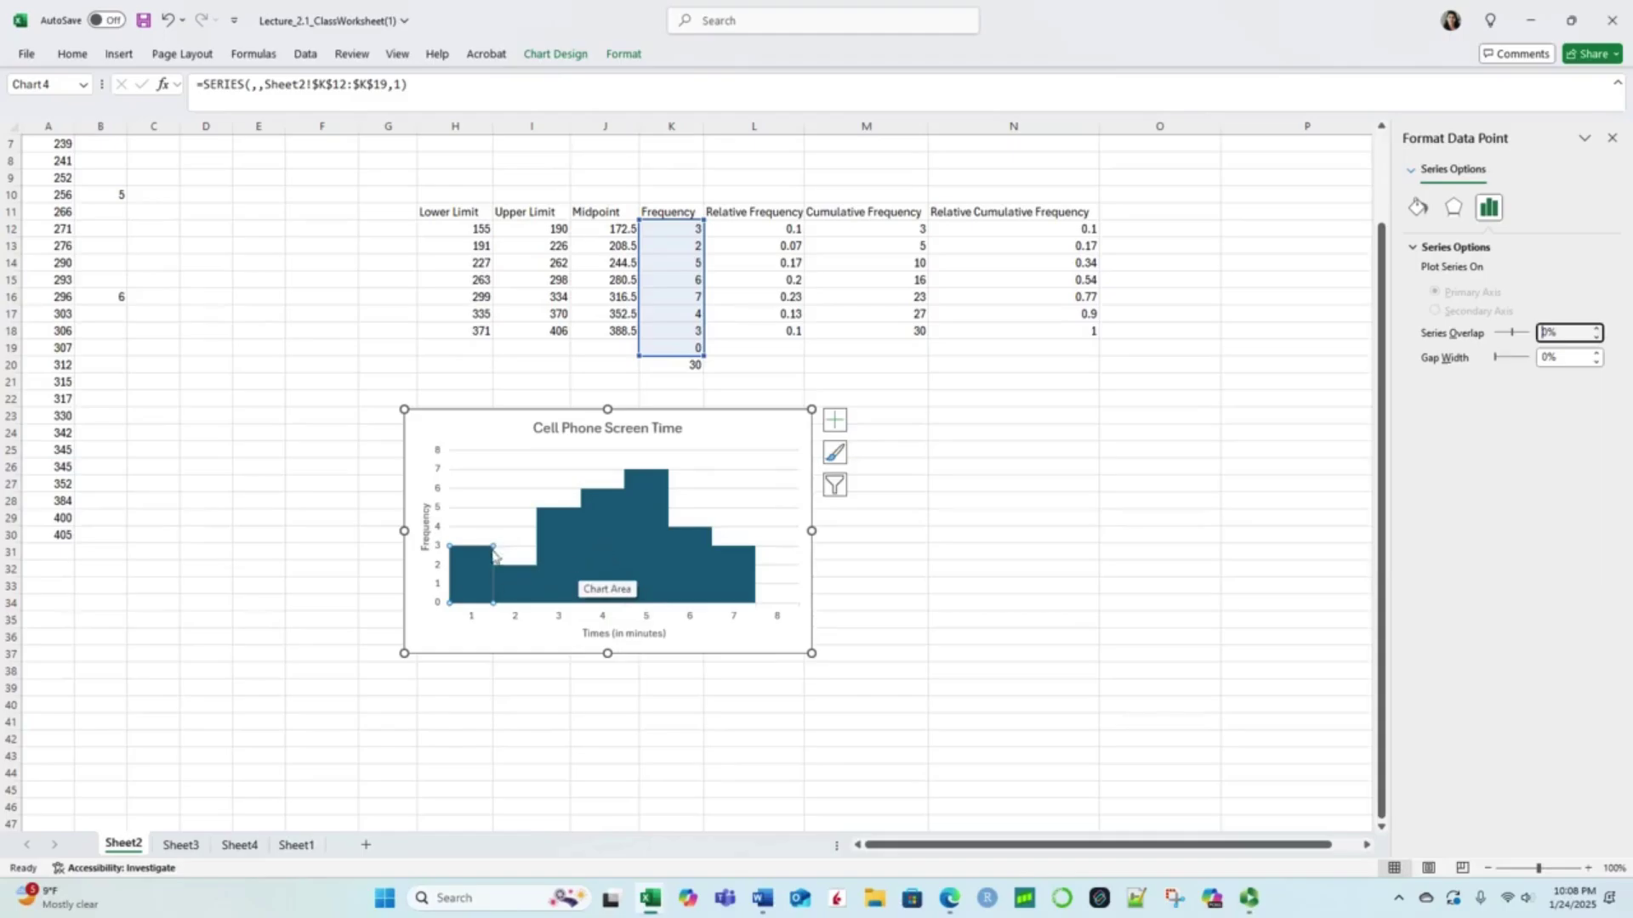
{"action": "left_click", "coordinate": [621, 542]}
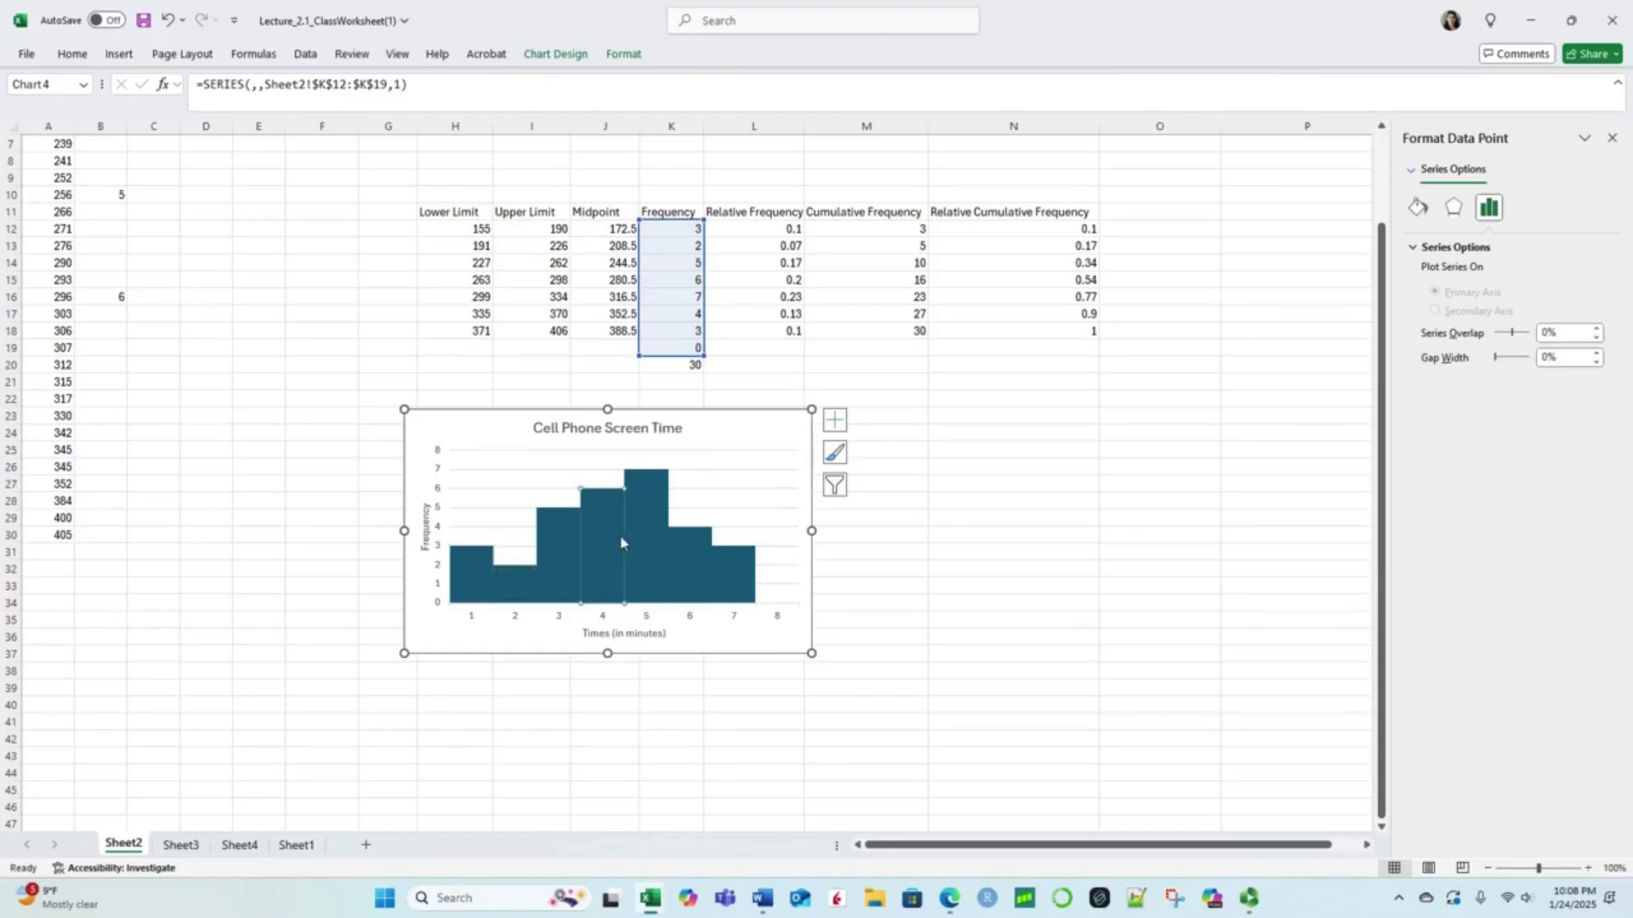
{"action": "left_click", "coordinate": [491, 567]}
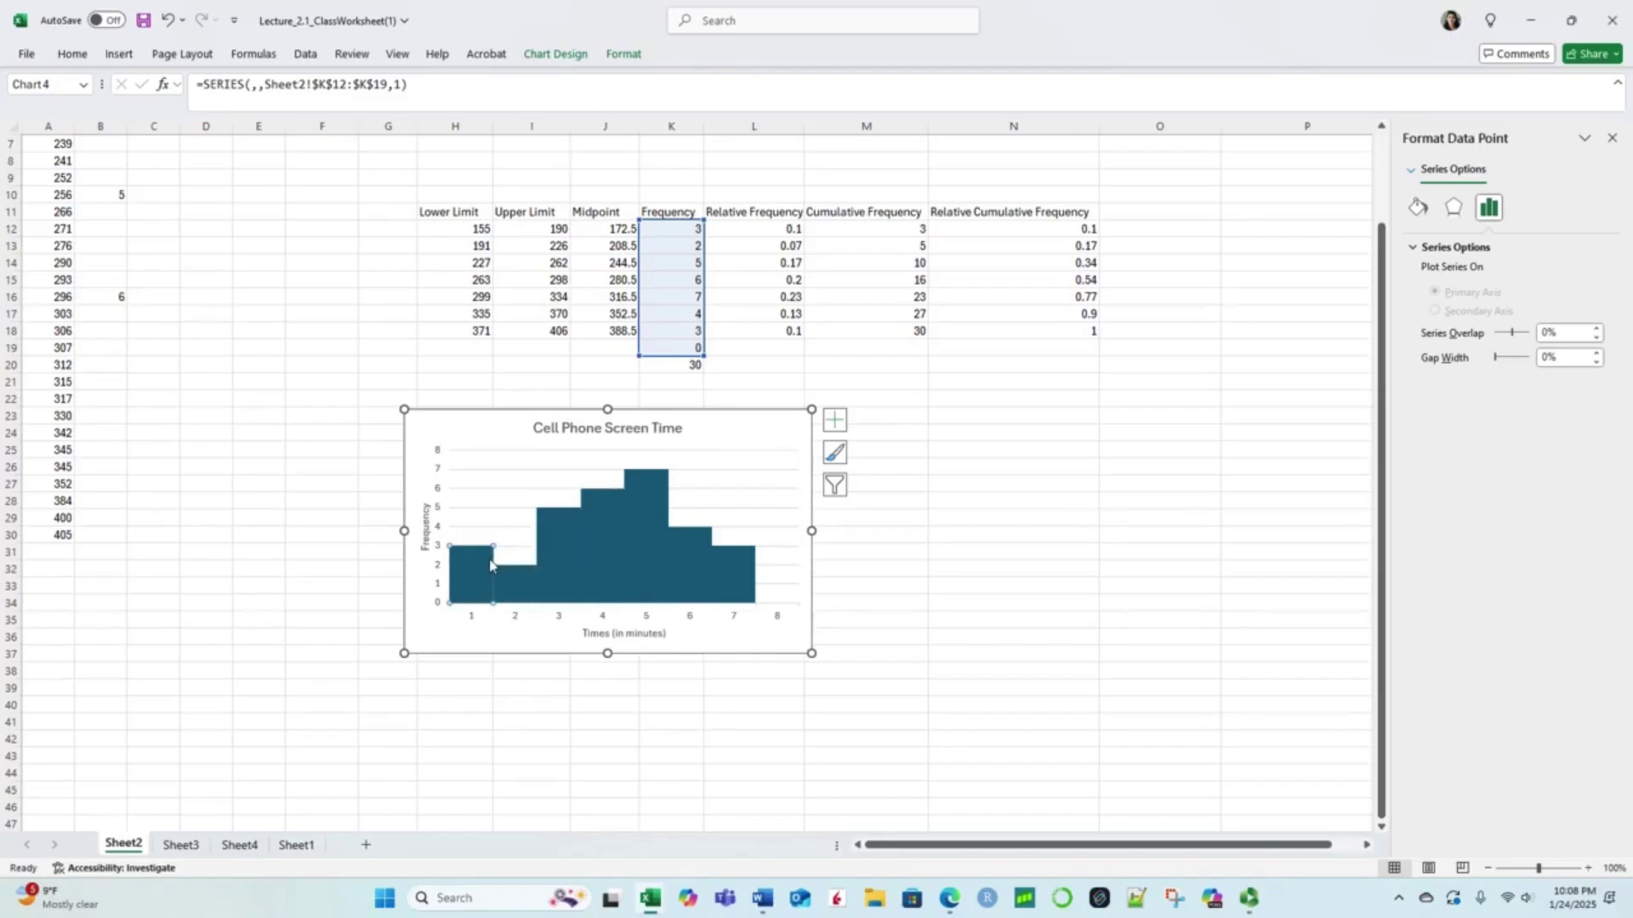
{"action": "left_click", "coordinate": [795, 439]}
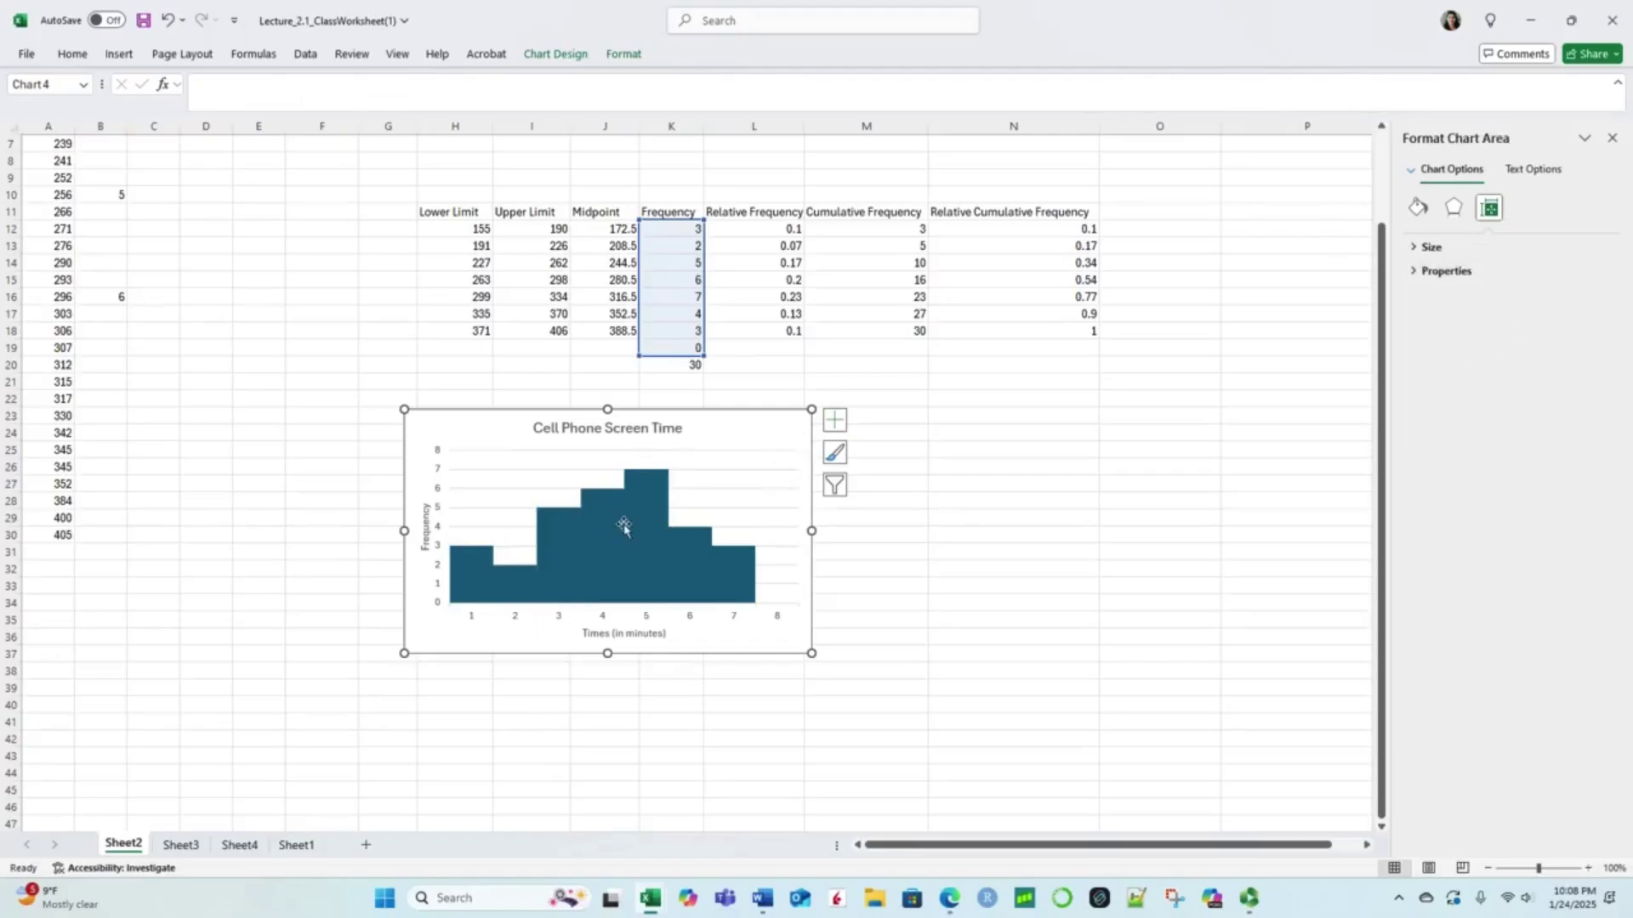
{"action": "left_click", "coordinate": [644, 487]}
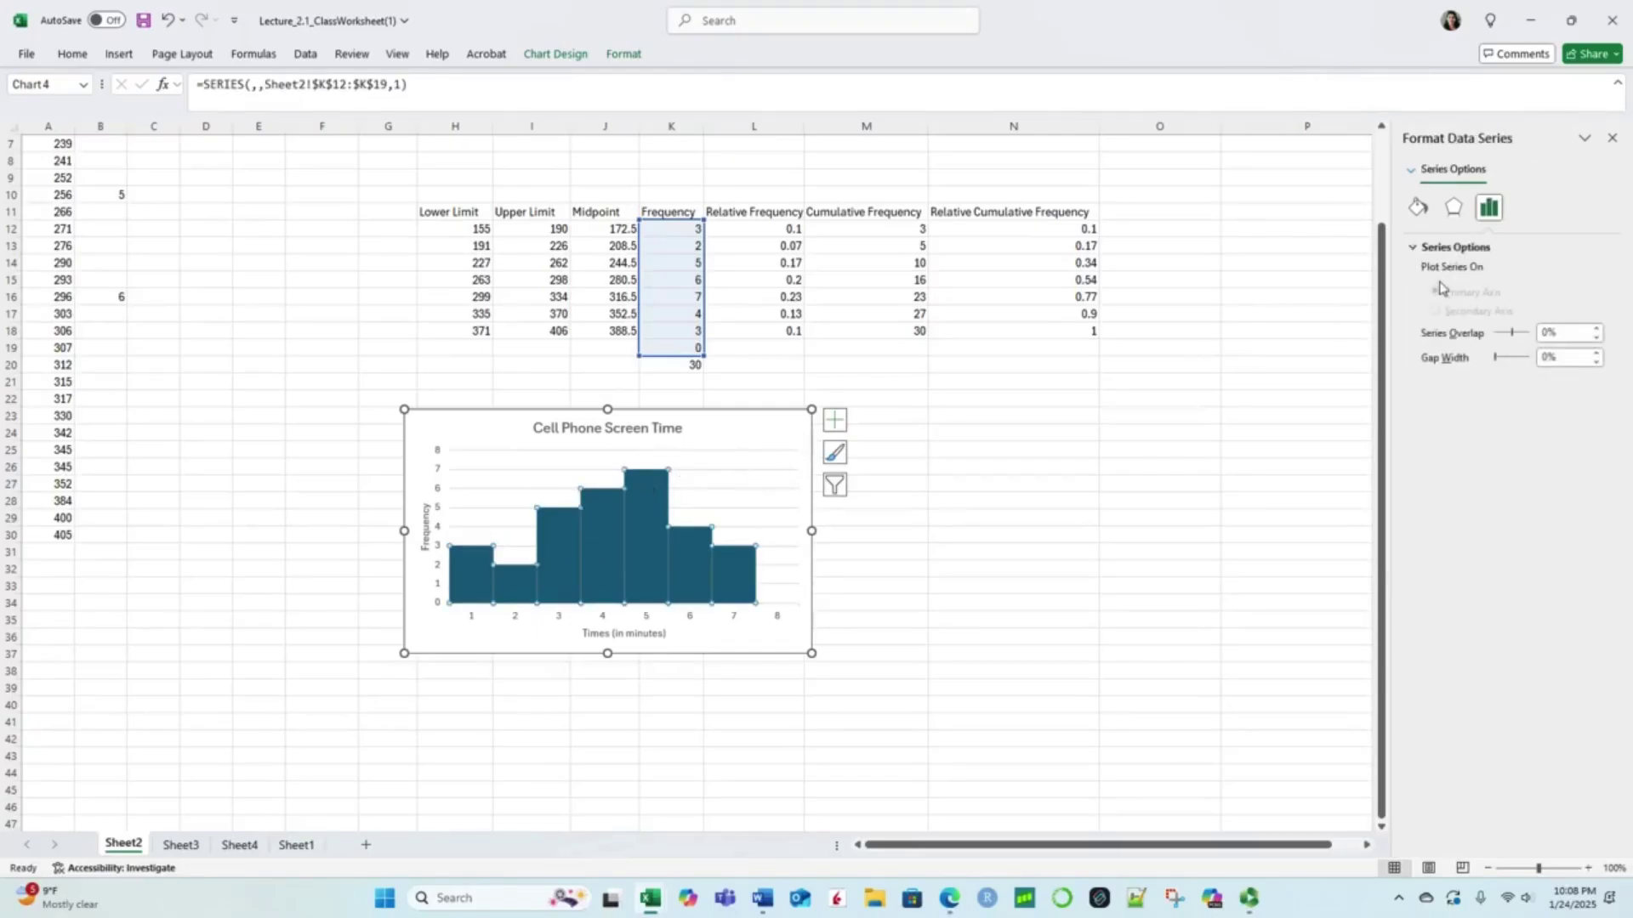
{"action": "left_click", "coordinate": [1417, 207]}
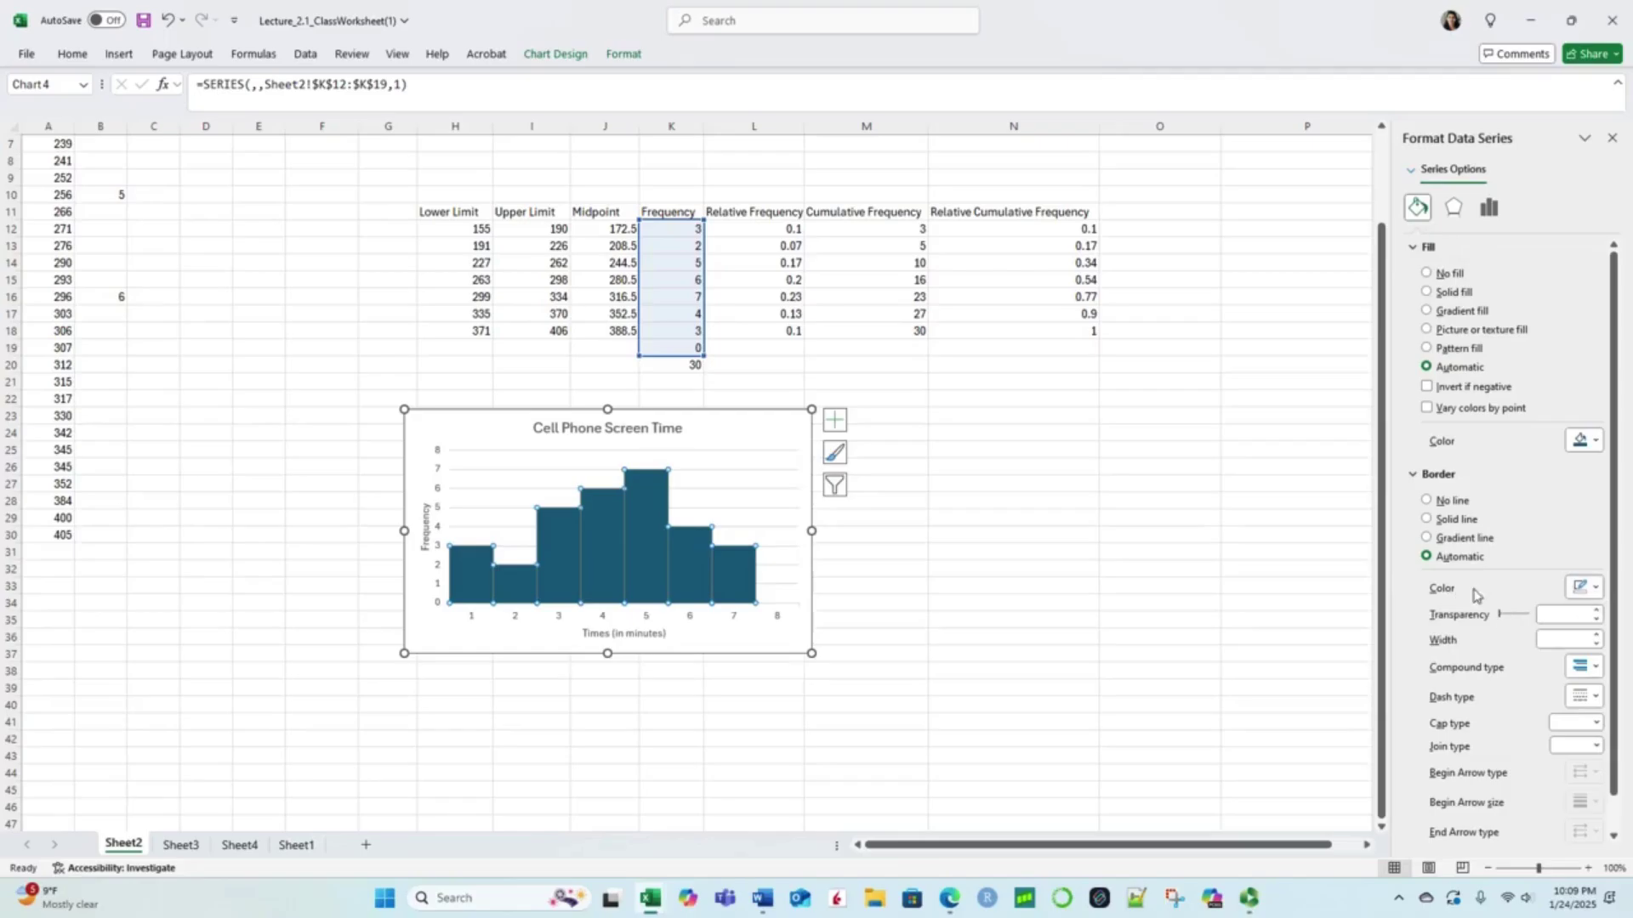
{"action": "left_click", "coordinate": [1595, 591]}
{"action": "left_click", "coordinate": [1595, 591]}
{"action": "left_click", "coordinate": [1596, 592]}
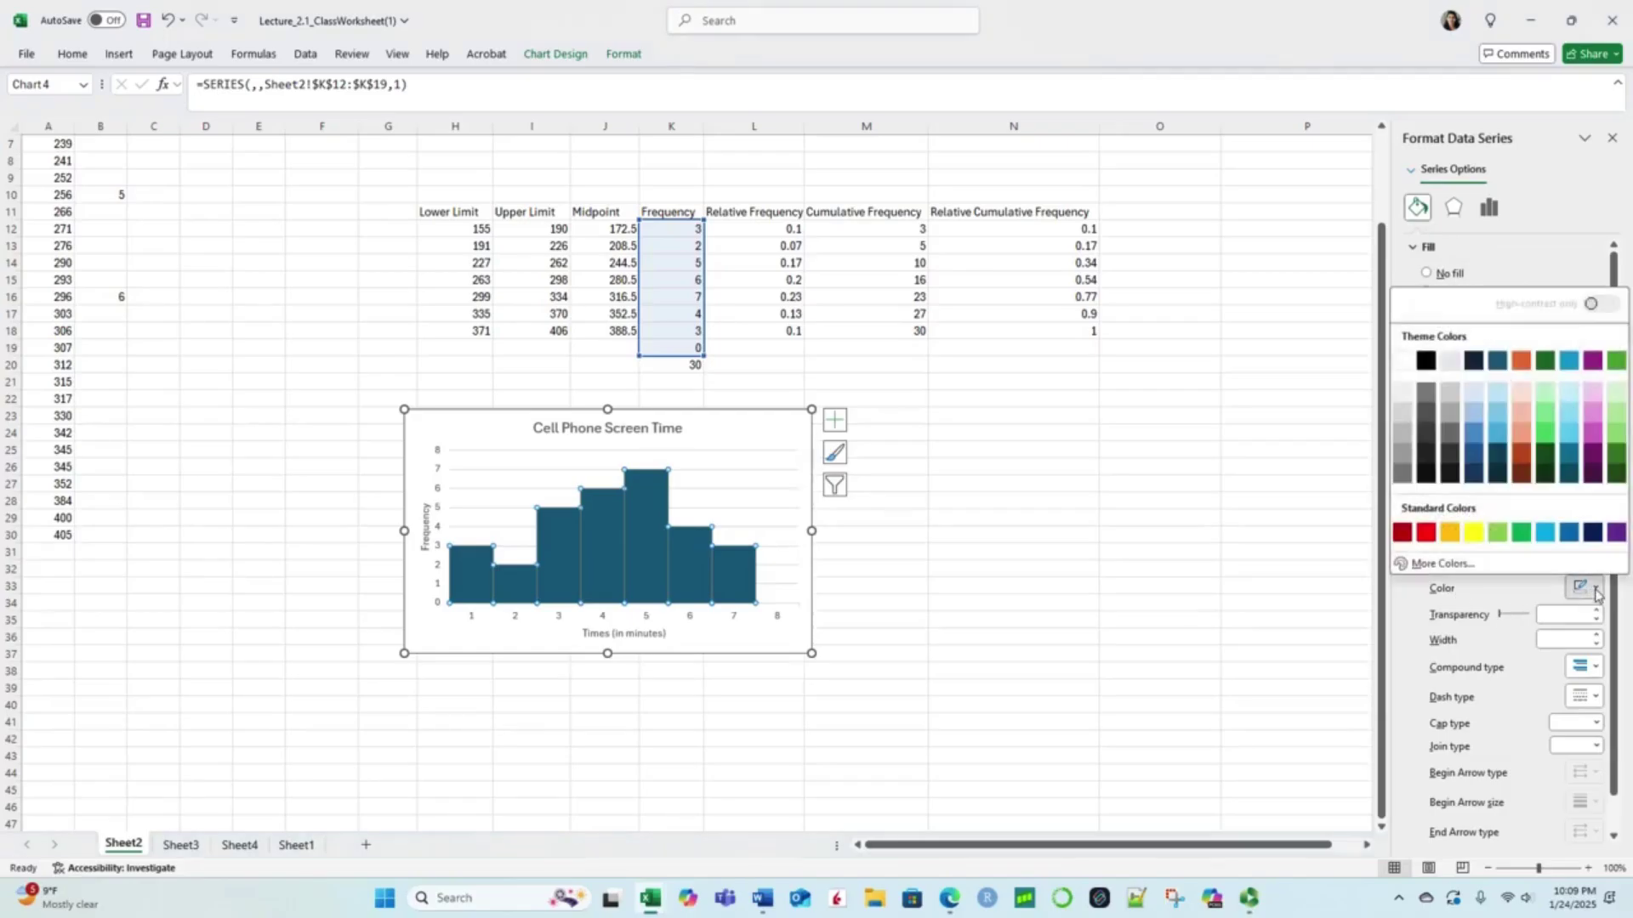
{"action": "left_click", "coordinate": [1426, 360]}
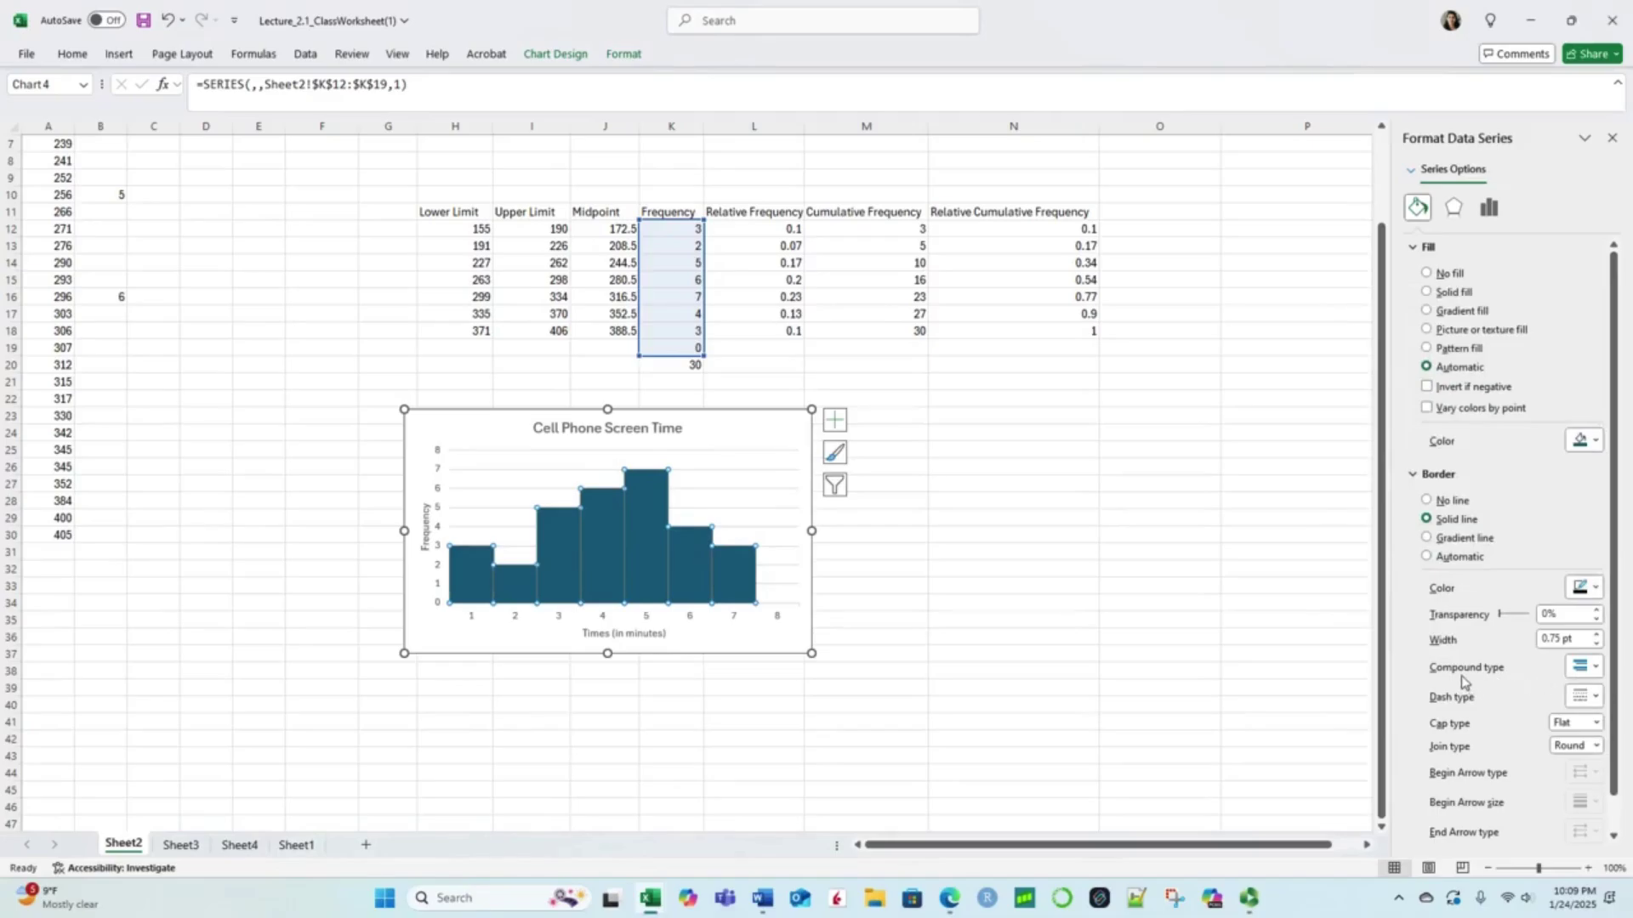
{"action": "left_click", "coordinate": [1596, 634]}
{"action": "left_click", "coordinate": [1596, 634]}
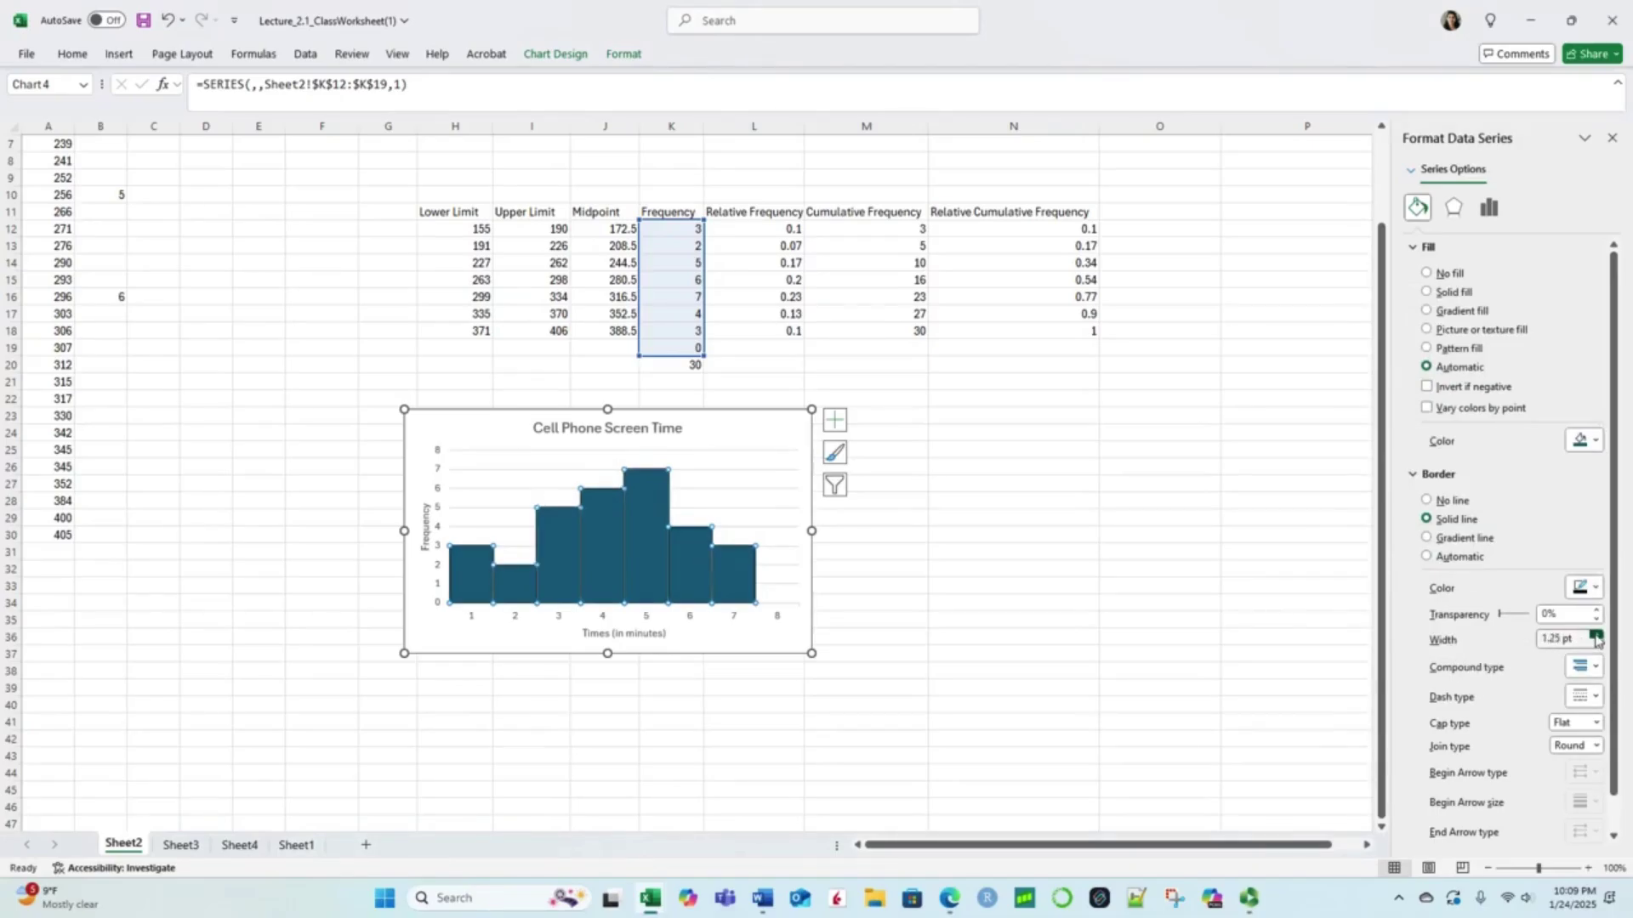
{"action": "left_click", "coordinate": [1076, 652]}
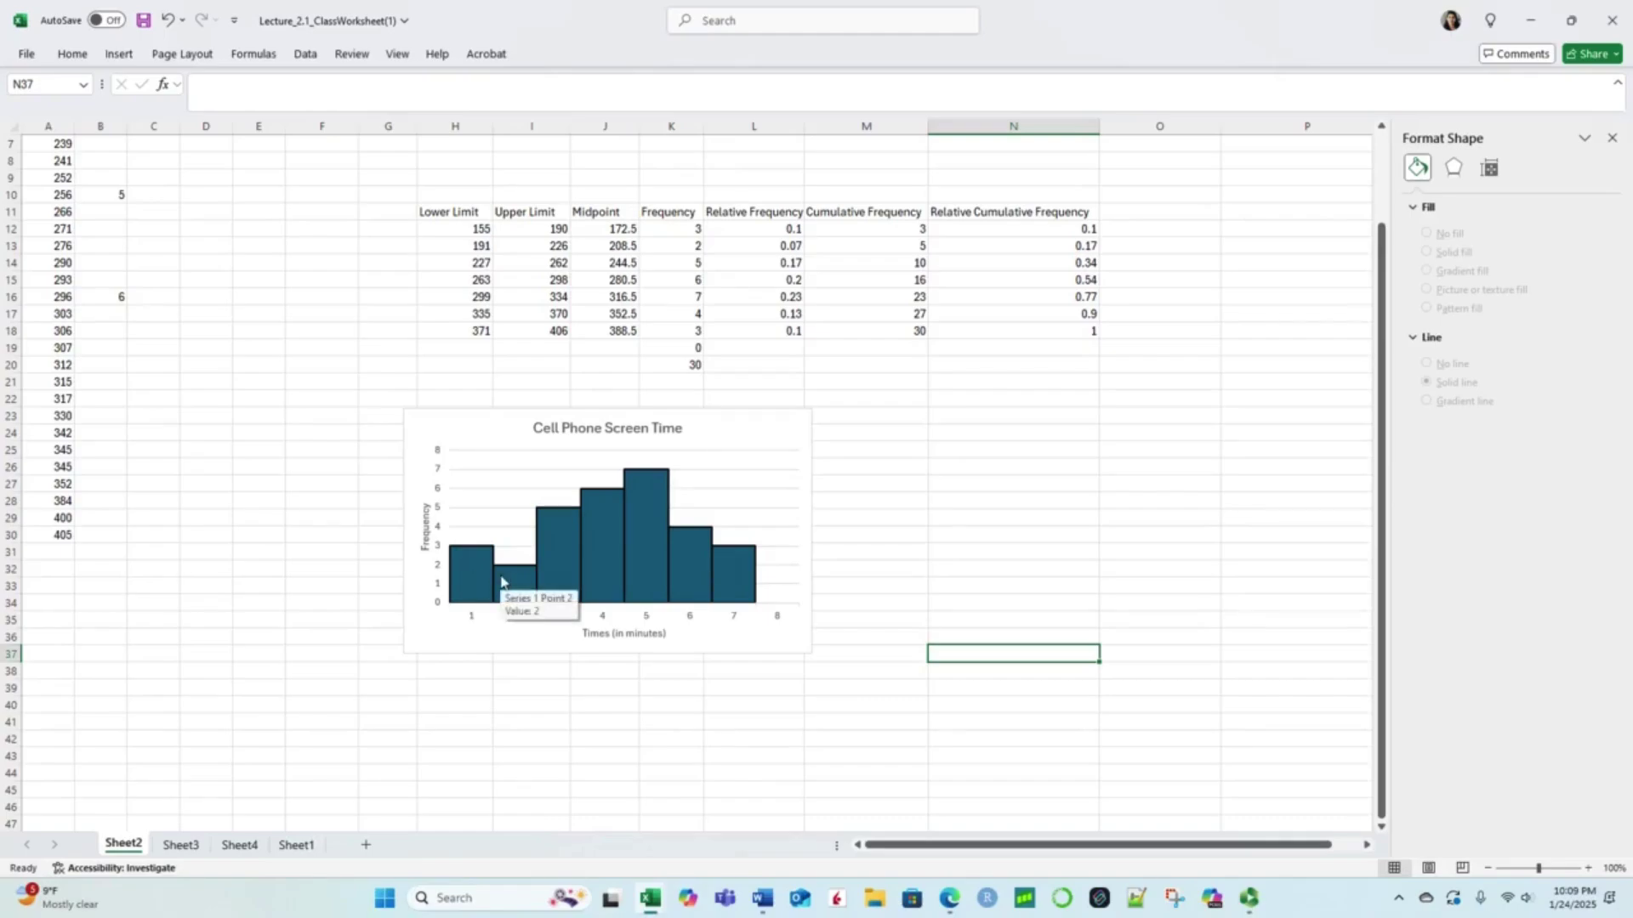
Step: Outline the histogram's whole chart area with a solid black border and make that border slightly thicker
{"action": "mouse_move", "coordinate": [490, 584]}
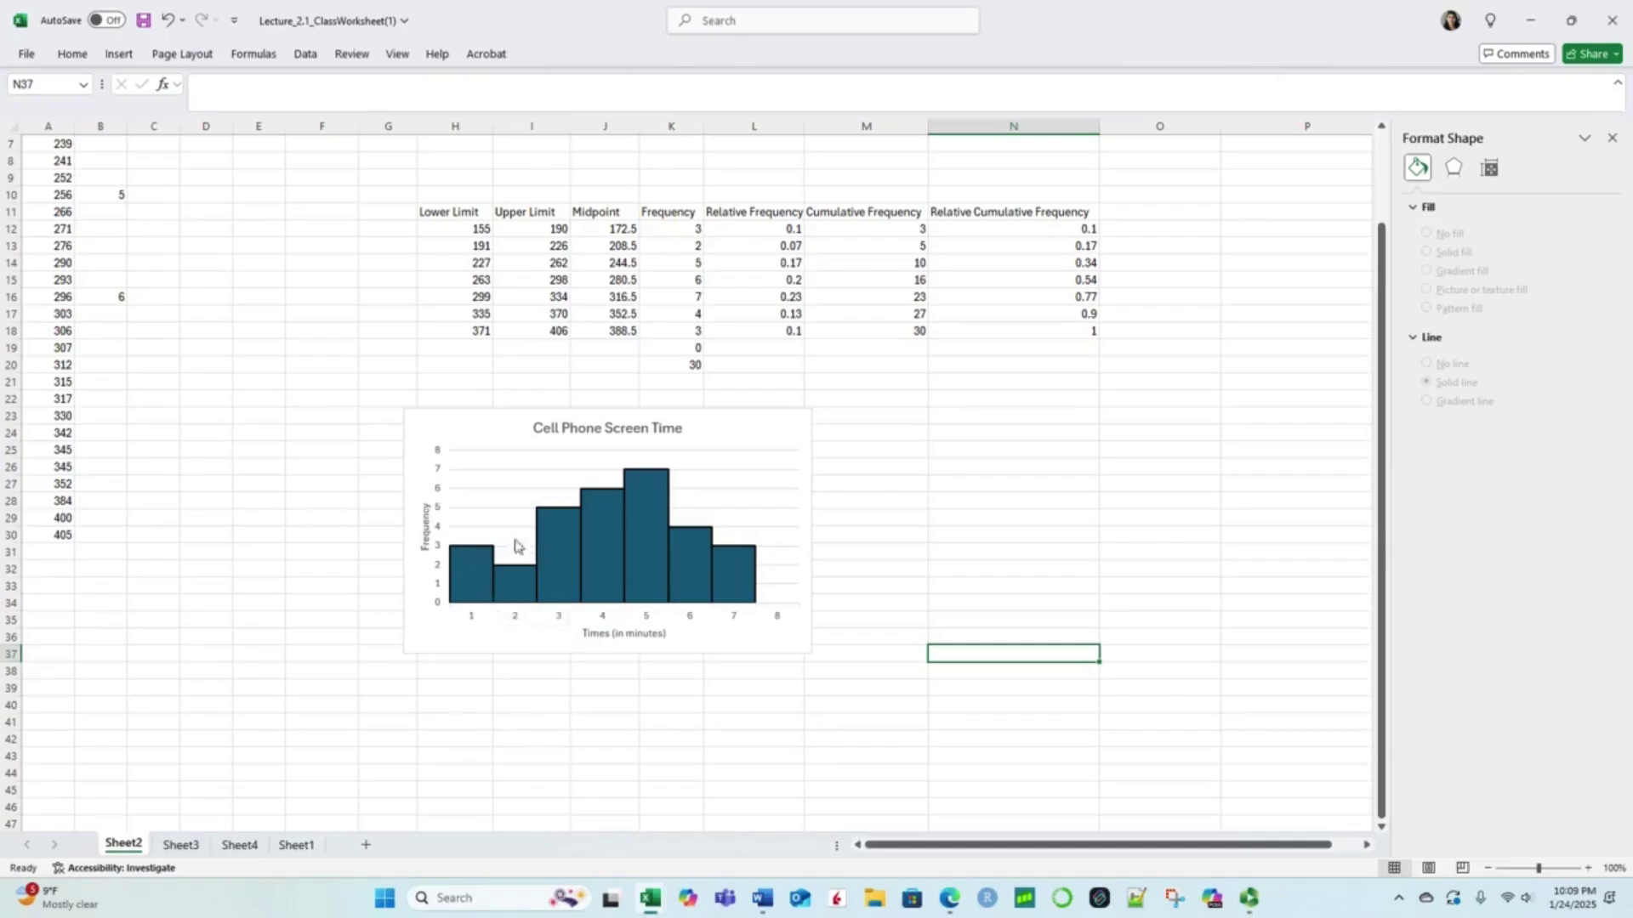
{"action": "left_click", "coordinate": [440, 418]}
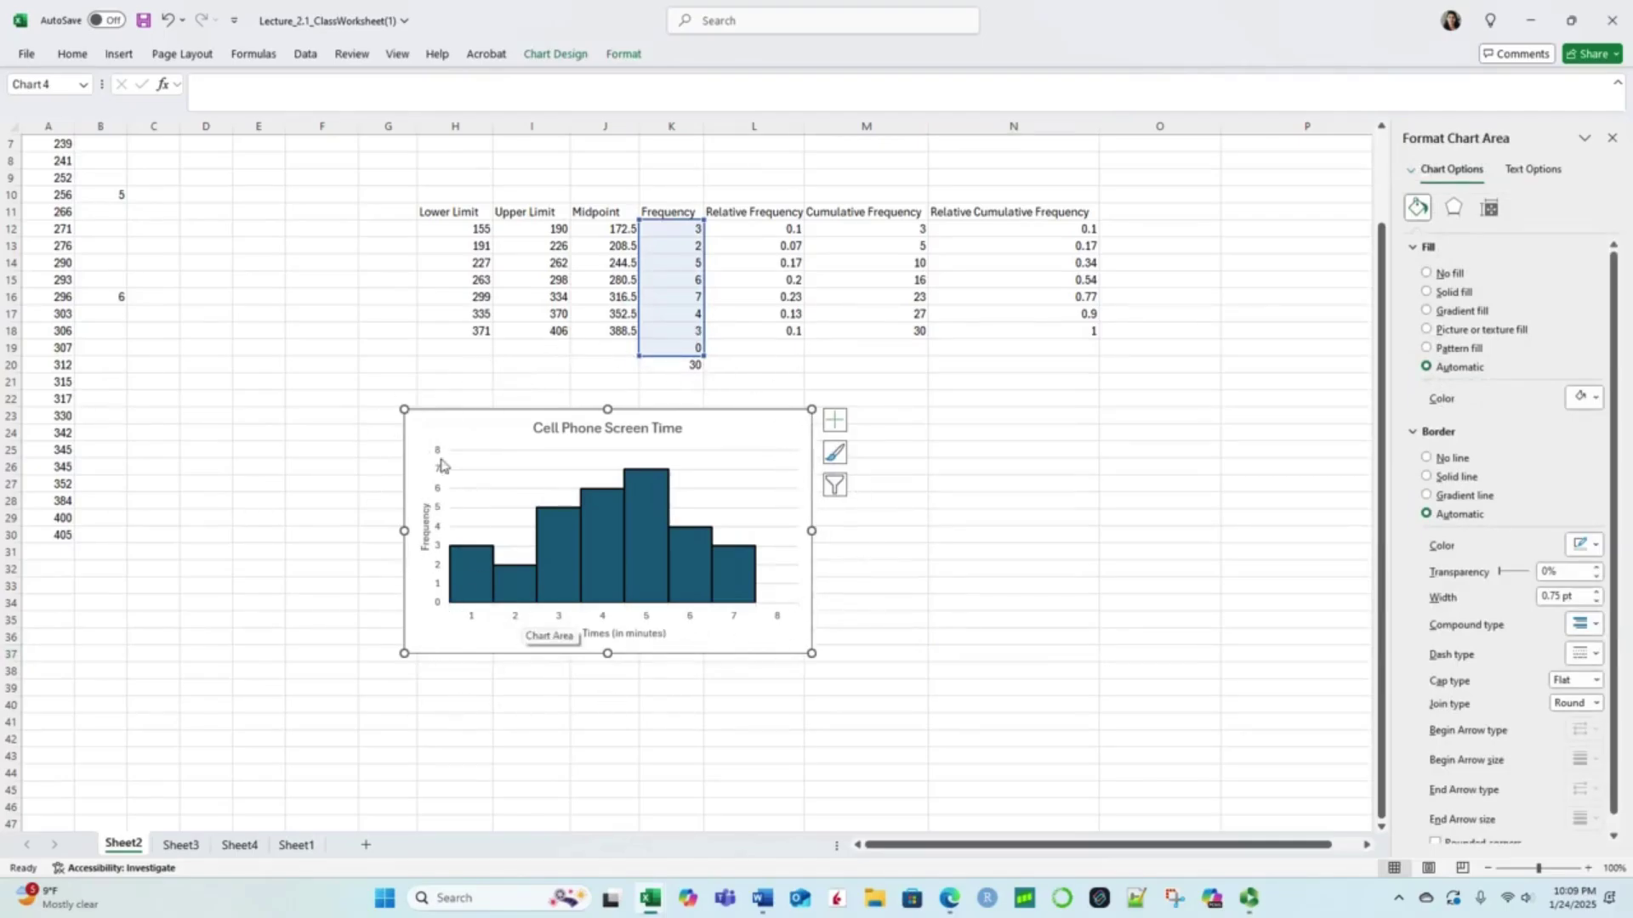
{"action": "left_click", "coordinate": [1589, 545]}
{"action": "left_click", "coordinate": [1426, 630]}
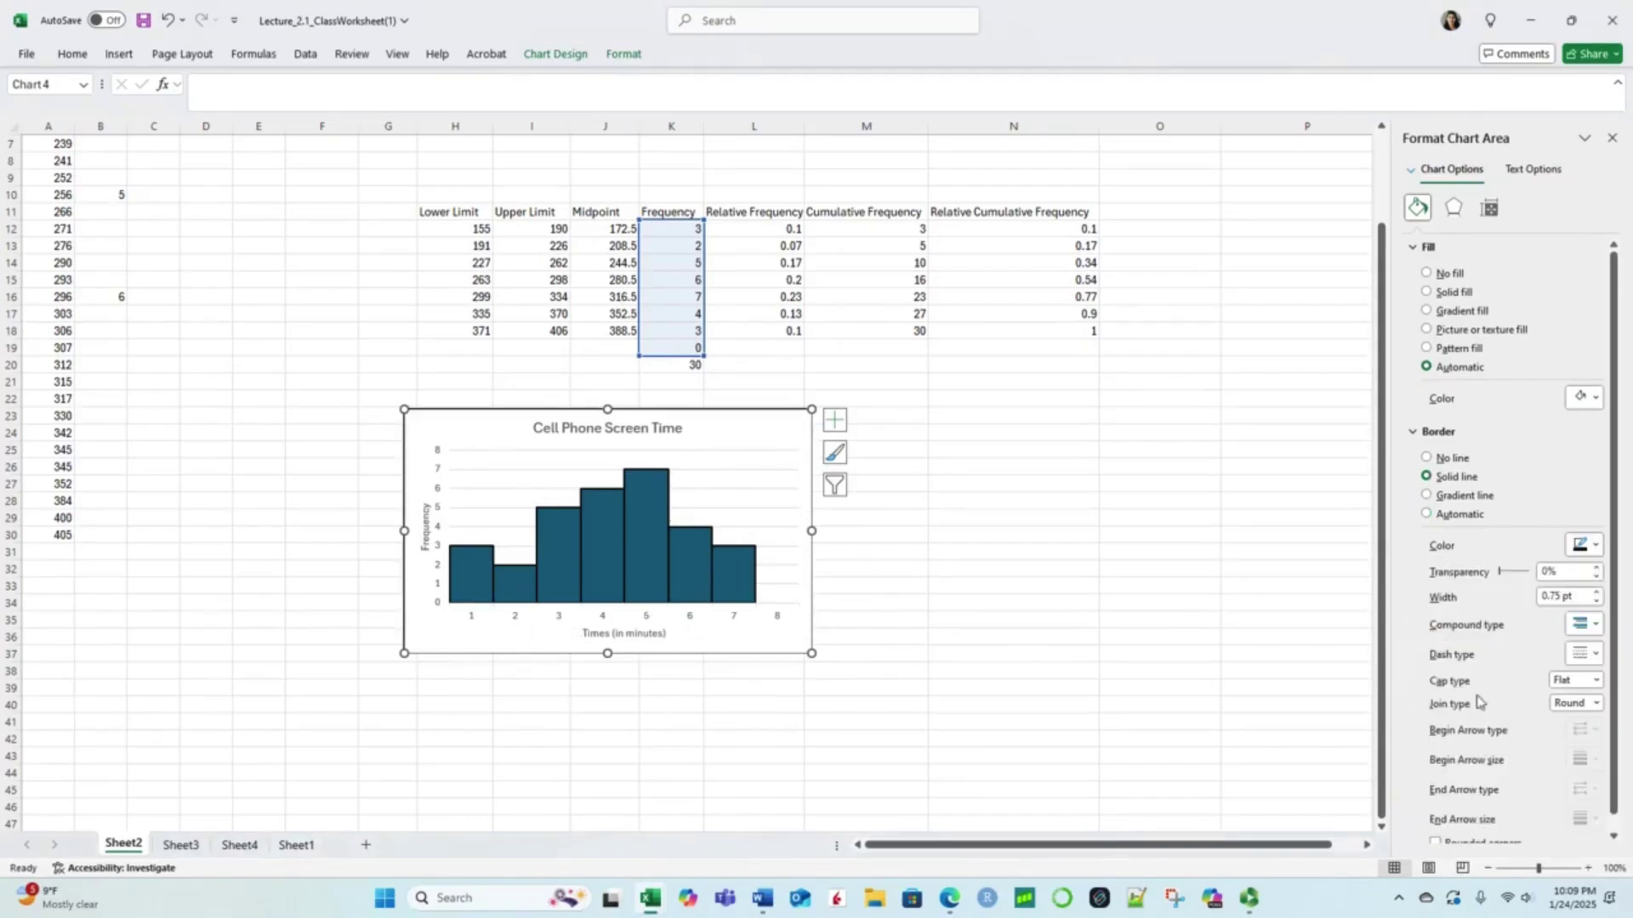
{"action": "left_click", "coordinate": [1602, 594]}
{"action": "left_click", "coordinate": [1092, 651]}
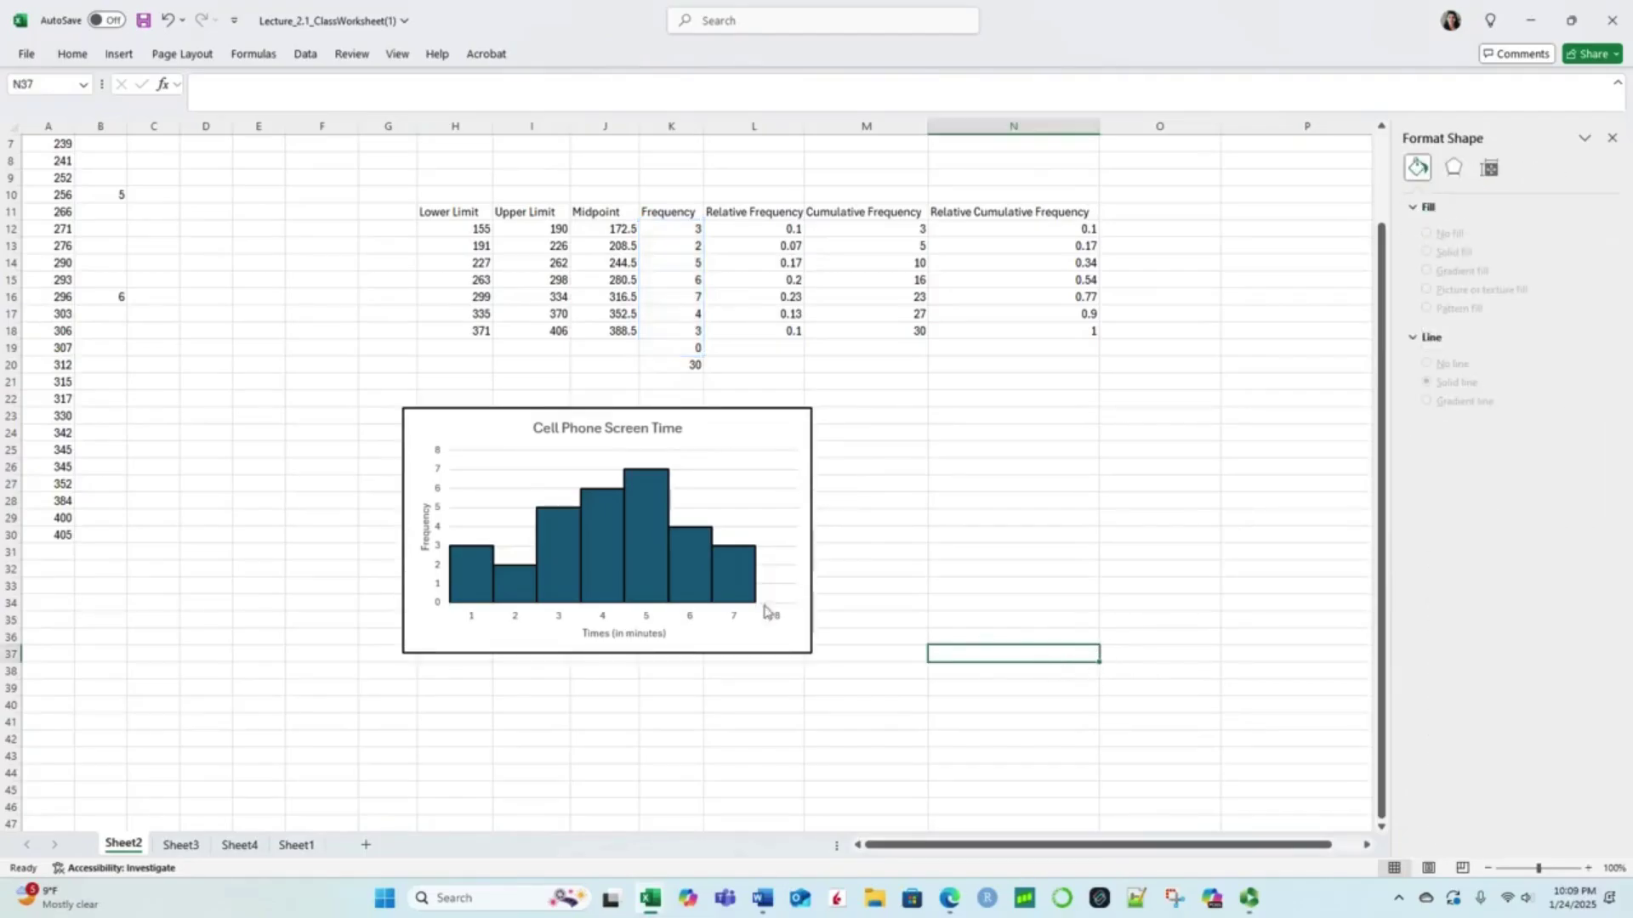
Step: Outline the histogram's plot area with a solid black border
{"action": "left_click", "coordinate": [485, 463]}
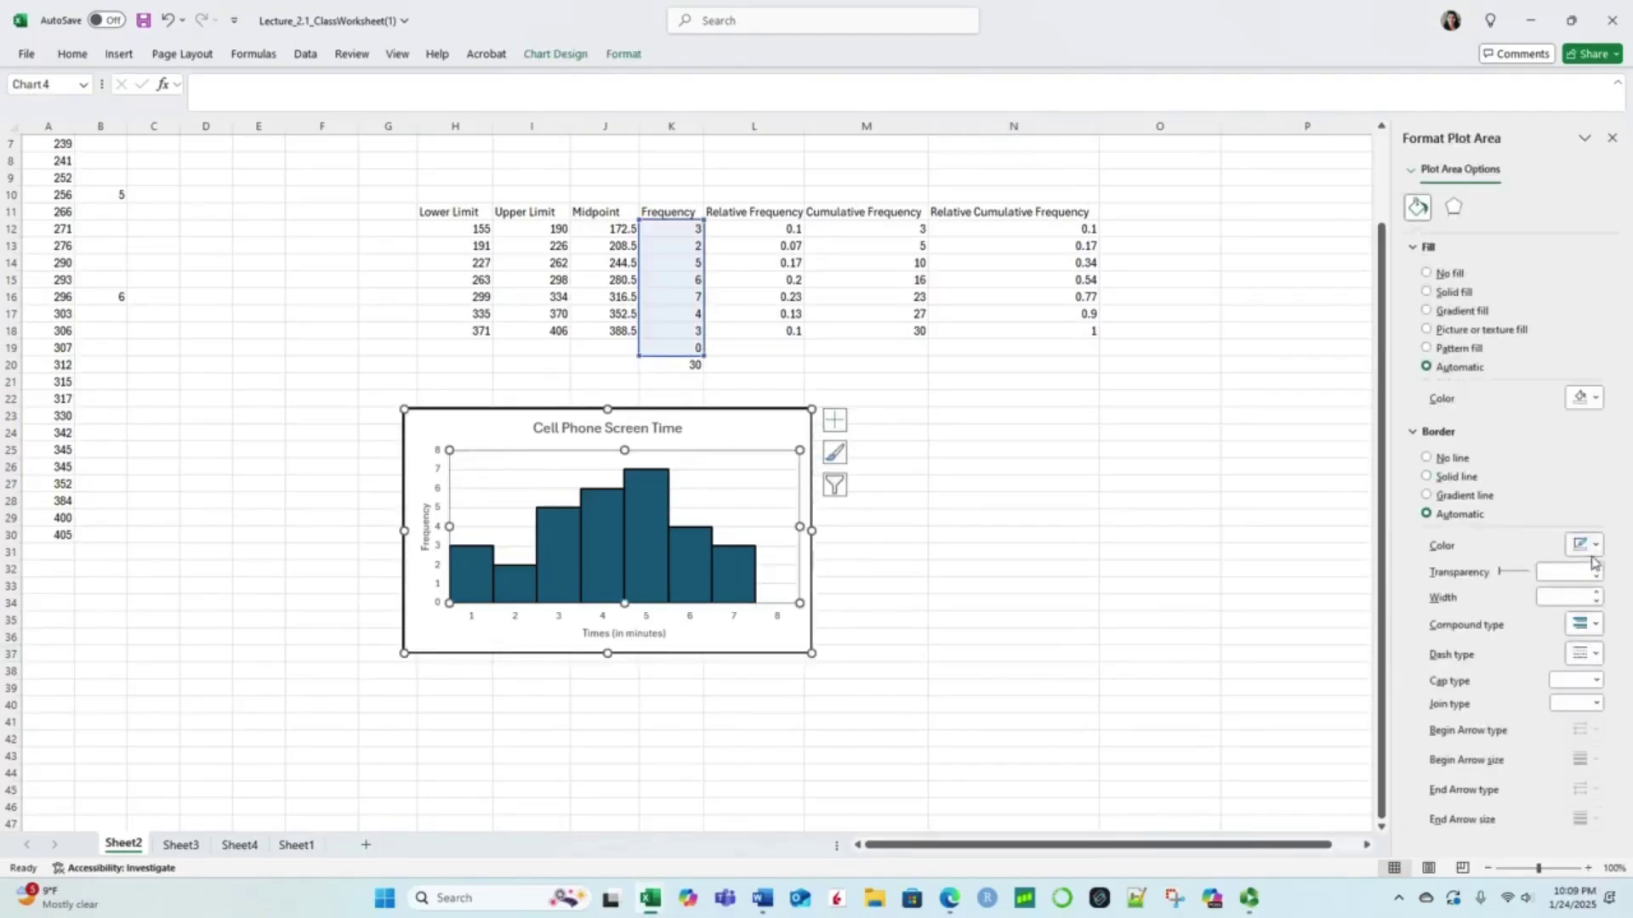
{"action": "left_click", "coordinate": [1594, 547]}
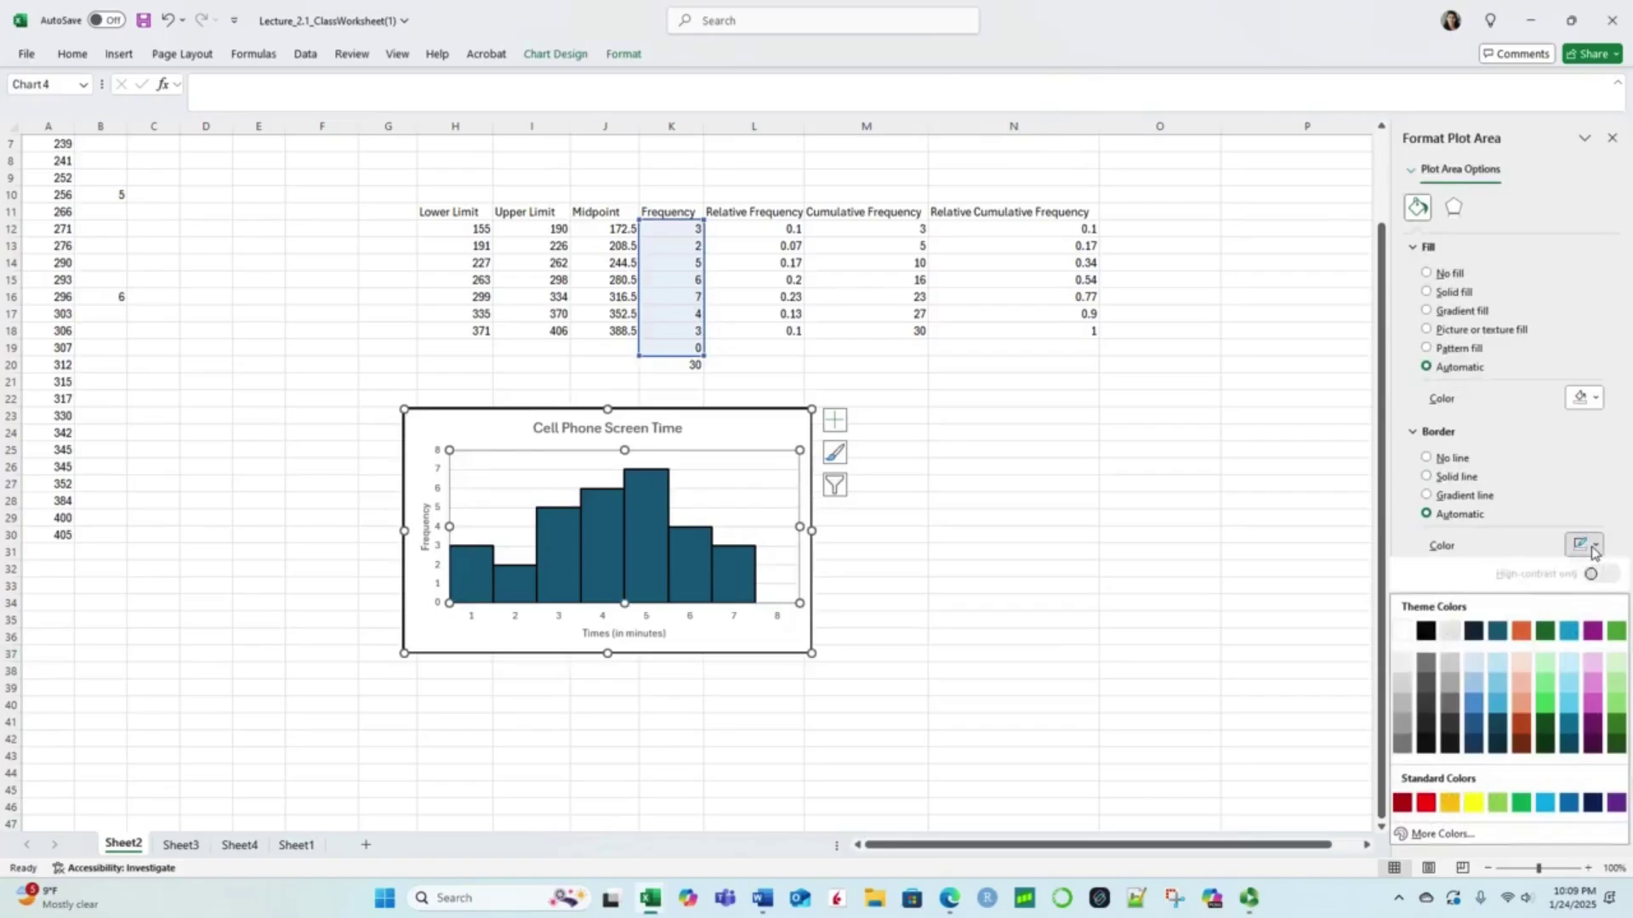
{"action": "left_click", "coordinate": [1434, 634]}
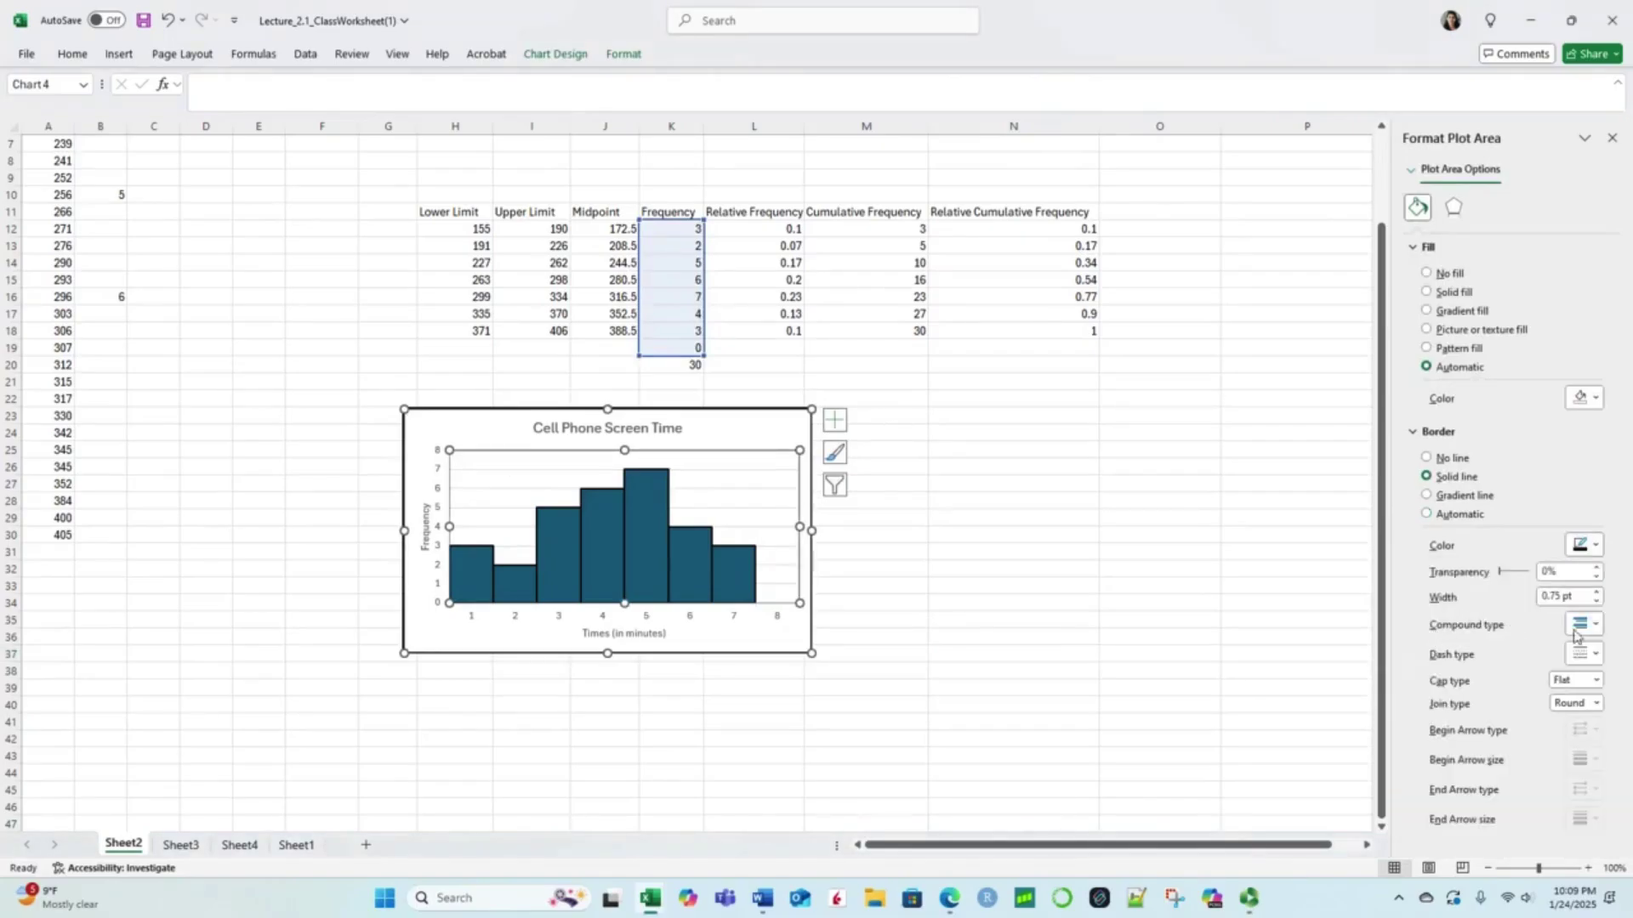
{"action": "left_click", "coordinate": [1165, 636]}
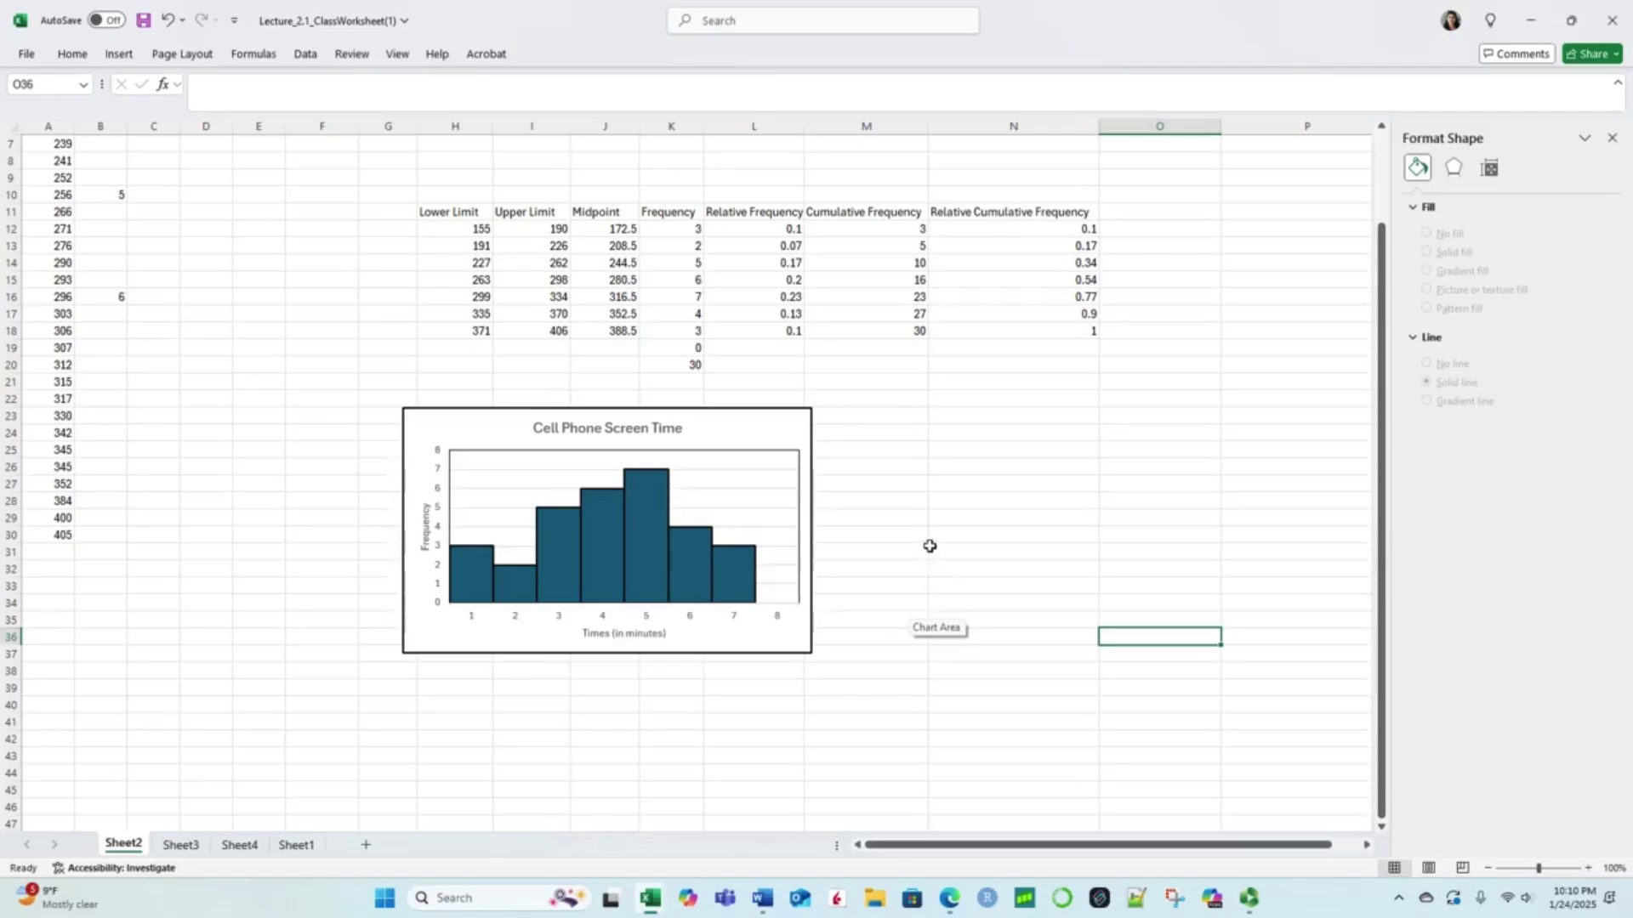
{"action": "scroll", "coordinate": [796, 585], "scroll_direction": "up", "scroll_amount": 1}
{"action": "scroll", "coordinate": [854, 581], "scroll_direction": "down", "scroll_amount": 2}
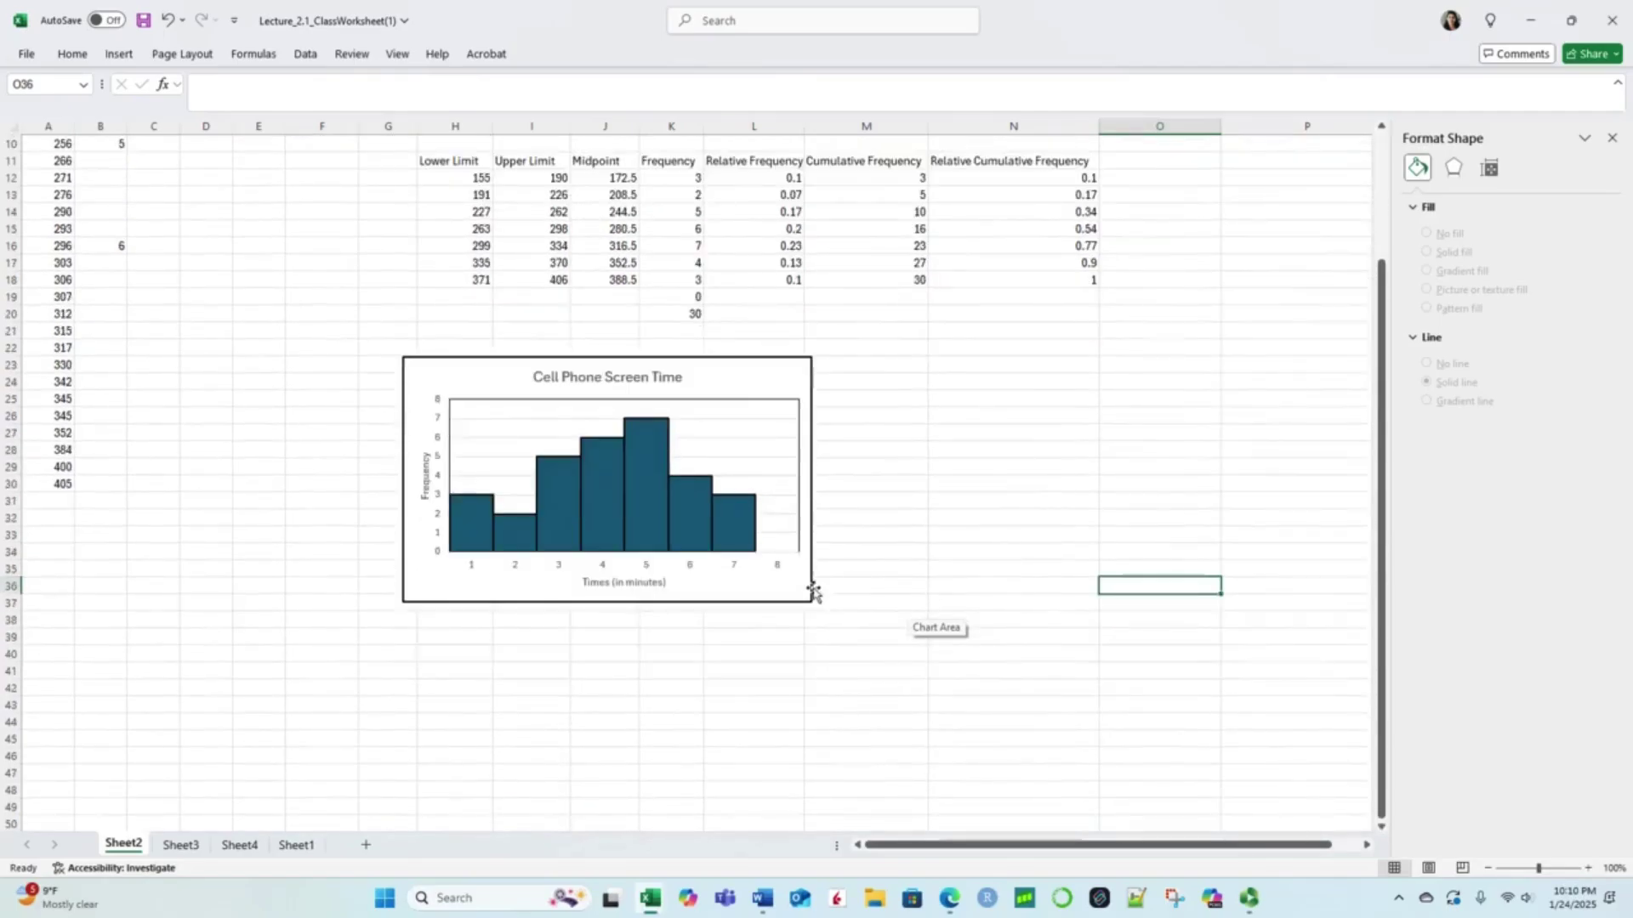
{"action": "scroll", "coordinate": [816, 587], "scroll_direction": "up", "scroll_amount": 3}
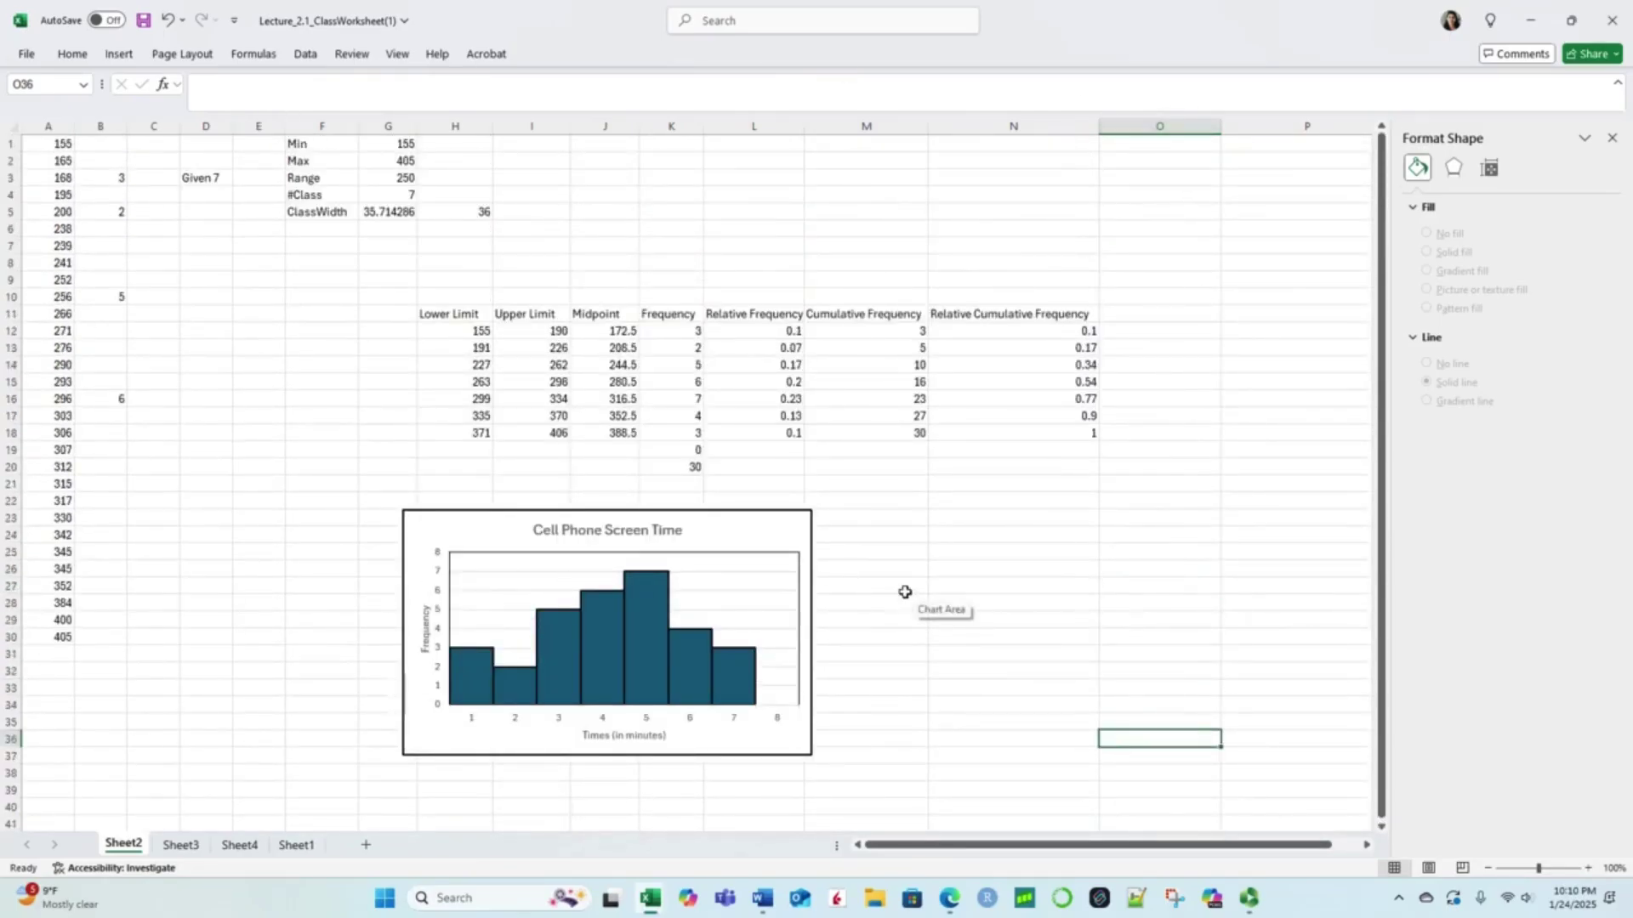